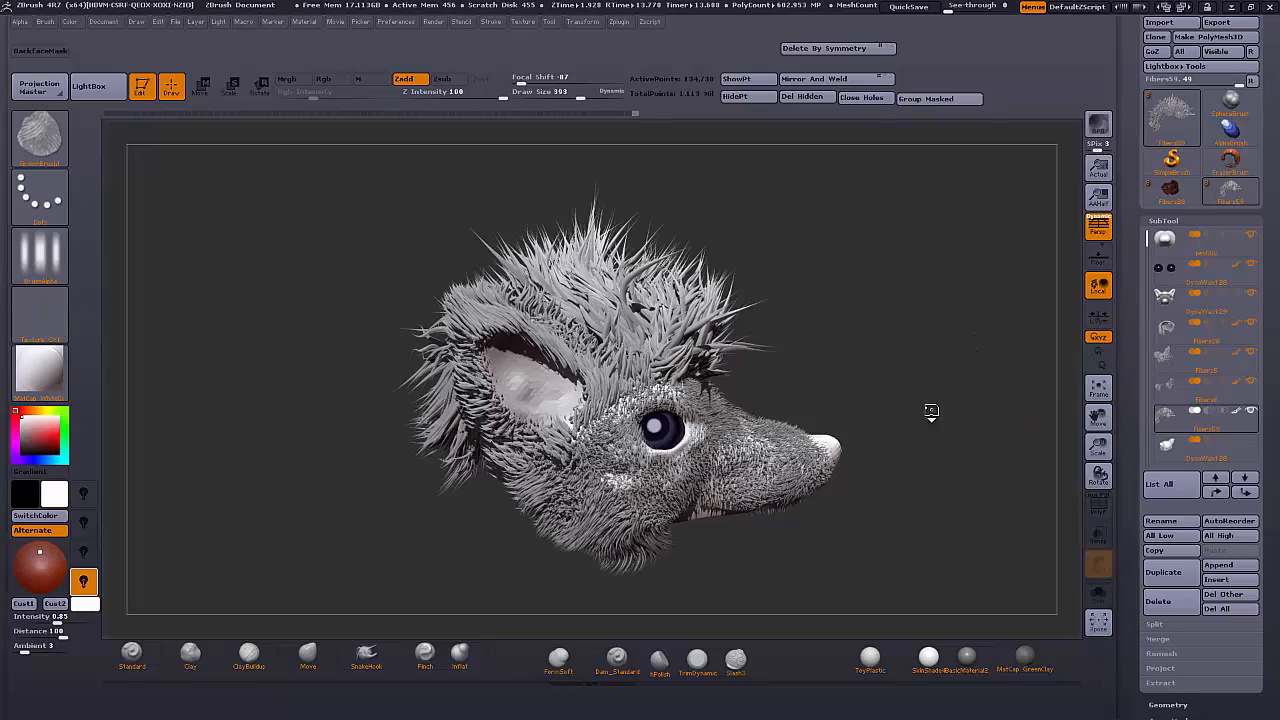
Examine the fibers on the furry creature head from the side and front, both up close and at a distance
{"action": "left_click_drag", "start_coordinate": [930, 411], "coordinate": [995, 378]}
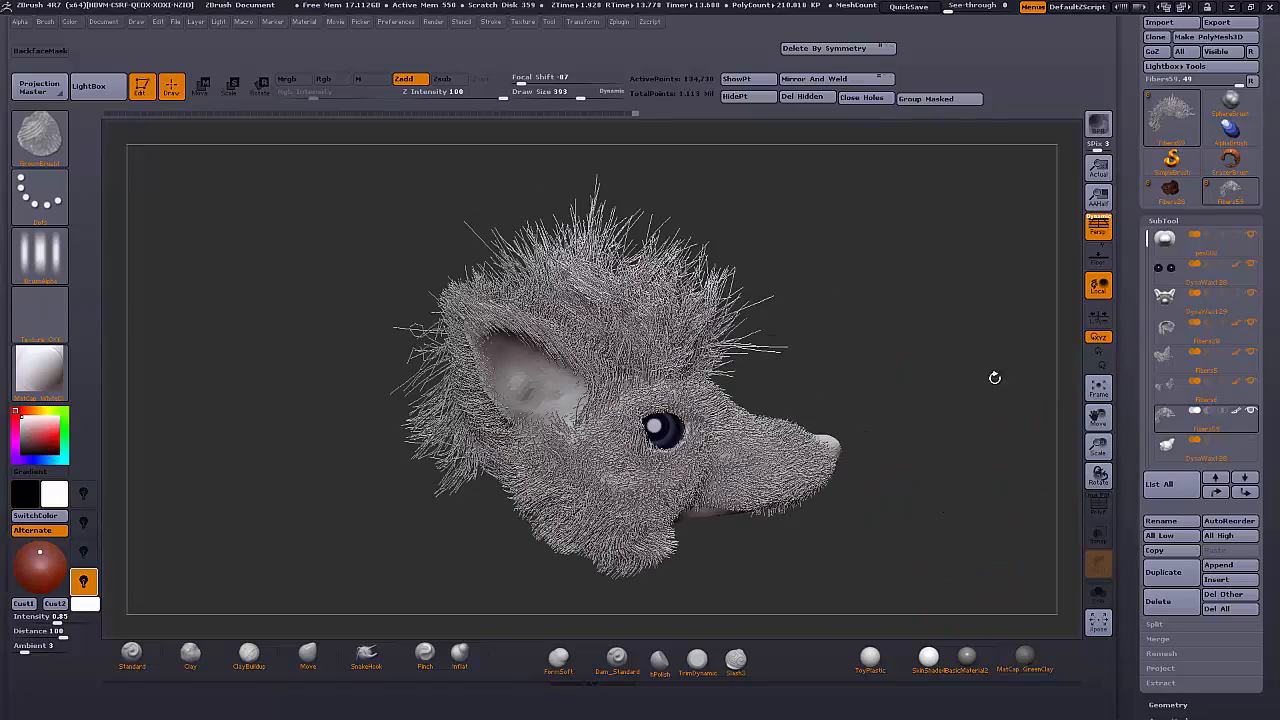
{"action": "left_click_drag", "start_coordinate": [1094, 419], "coordinate": [1045, 338]}
{"action": "left_click_drag", "start_coordinate": [1097, 448], "coordinate": [1097, 478]}
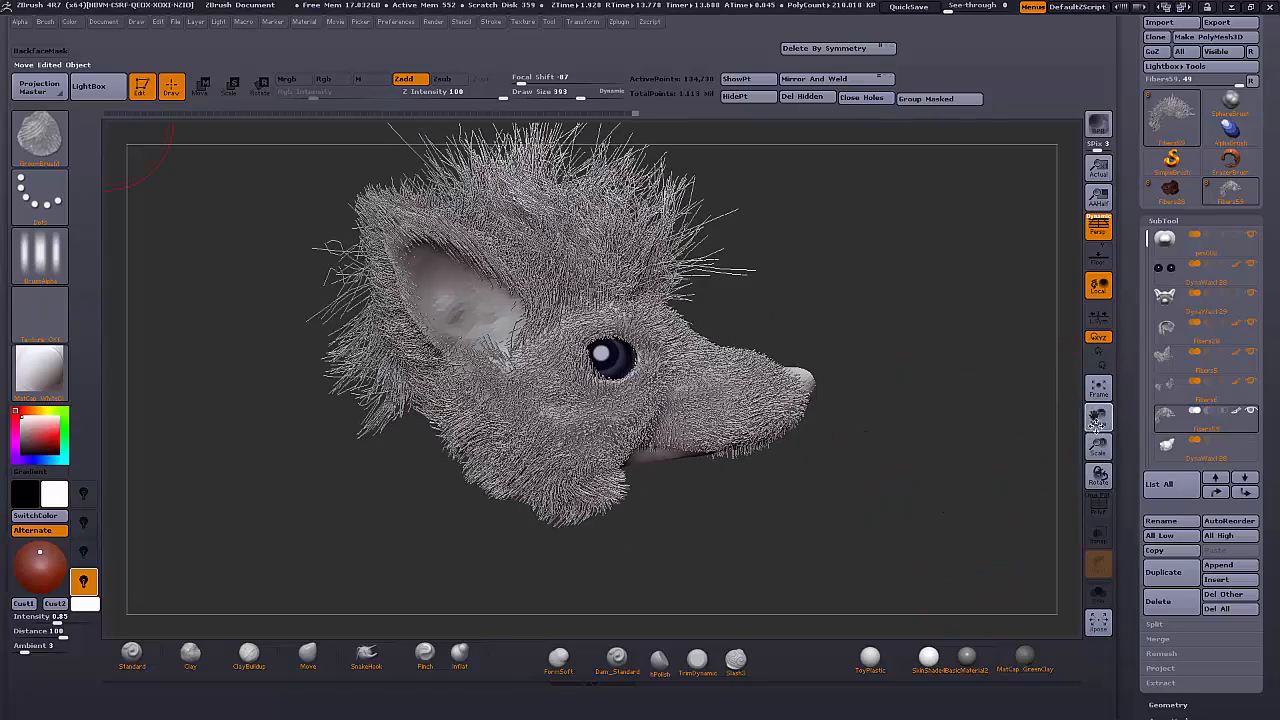
{"action": "left_click_drag", "start_coordinate": [969, 391], "coordinate": [1030, 410]}
{"action": "left_click_drag", "start_coordinate": [1098, 448], "coordinate": [1098, 432]}
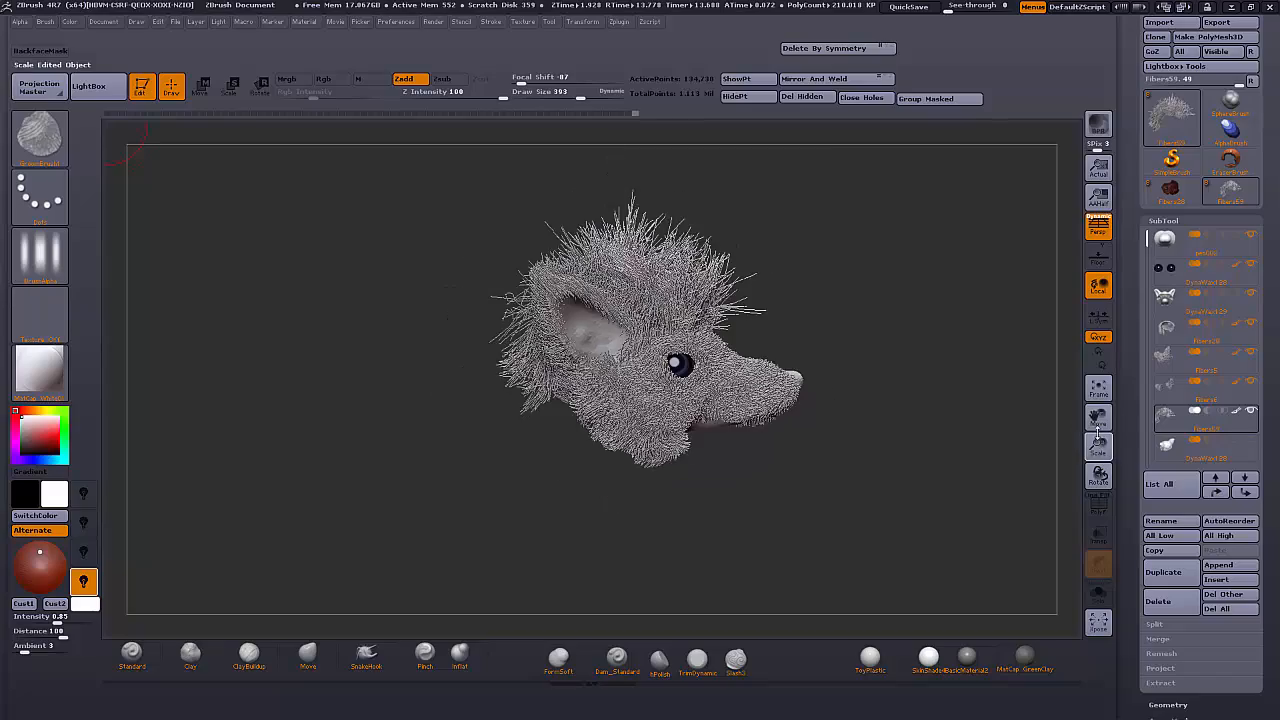
{"action": "left_click_drag", "start_coordinate": [906, 420], "coordinate": [1025, 497]}
{"action": "left_click_drag", "start_coordinate": [952, 401], "coordinate": [1020, 402]}
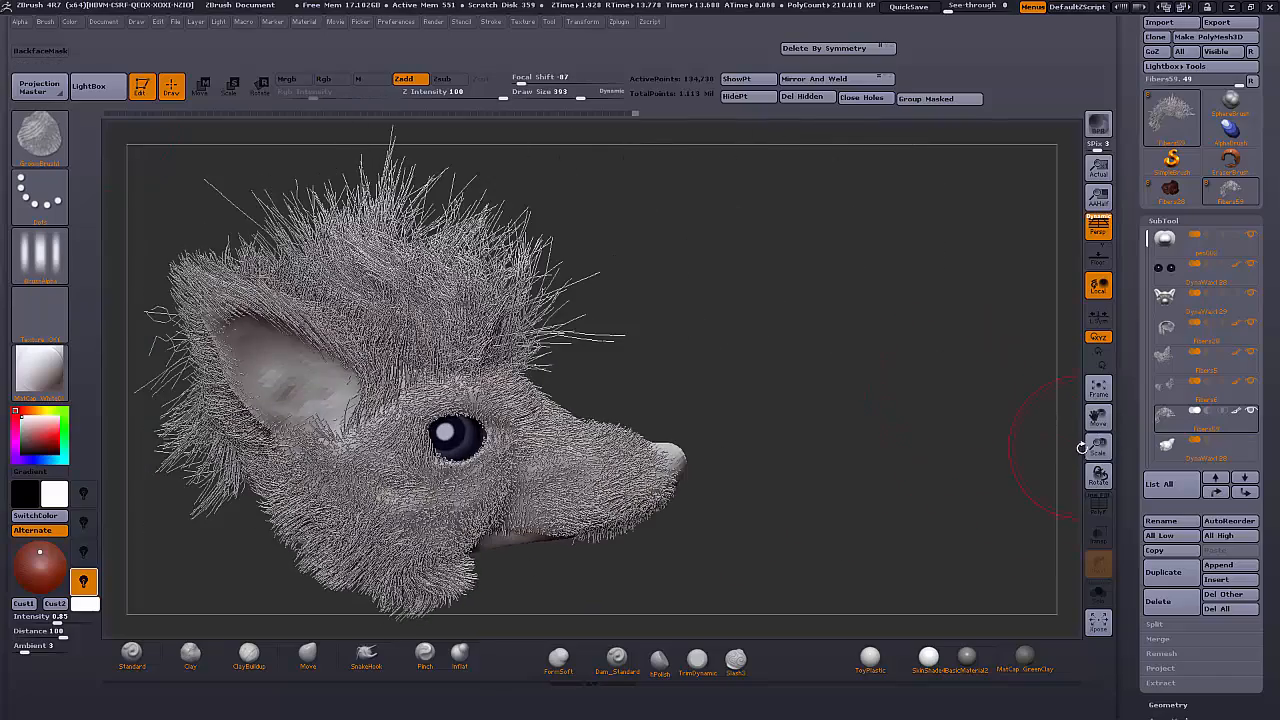
{"action": "left_click_drag", "start_coordinate": [1086, 447], "coordinate": [1210, 372]}
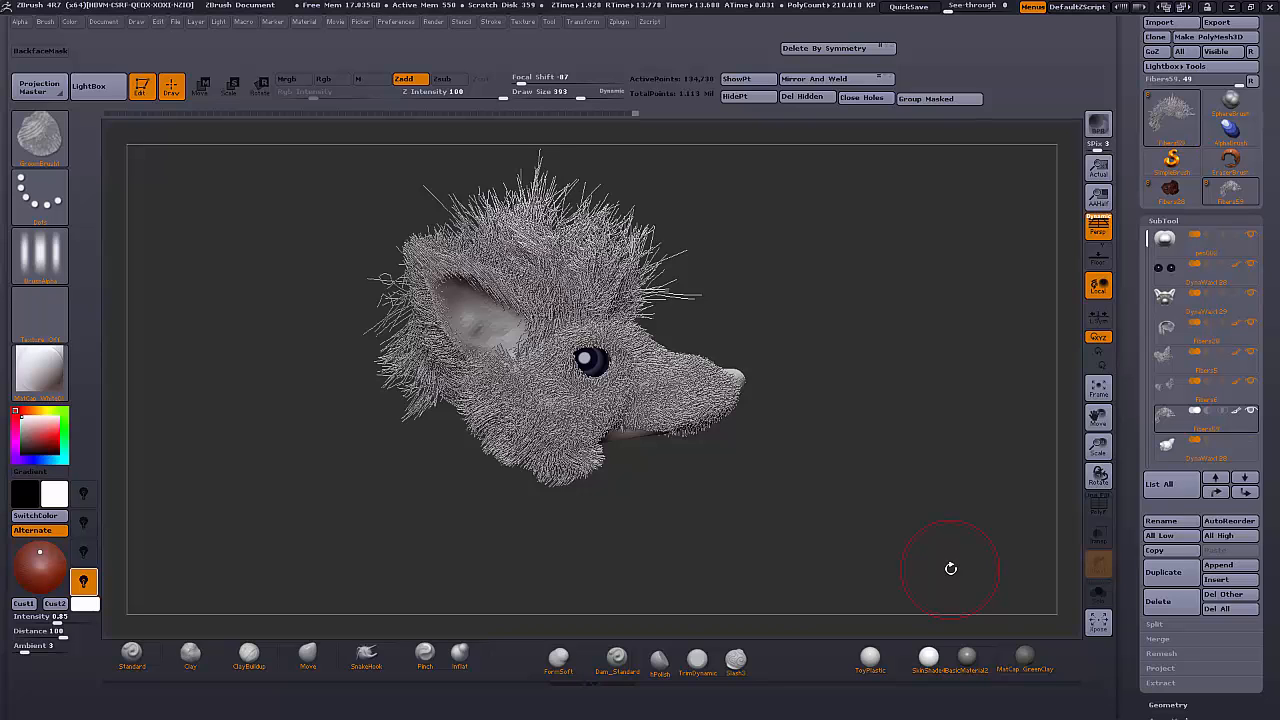
{"action": "left_click_drag", "start_coordinate": [889, 343], "coordinate": [804, 300]}
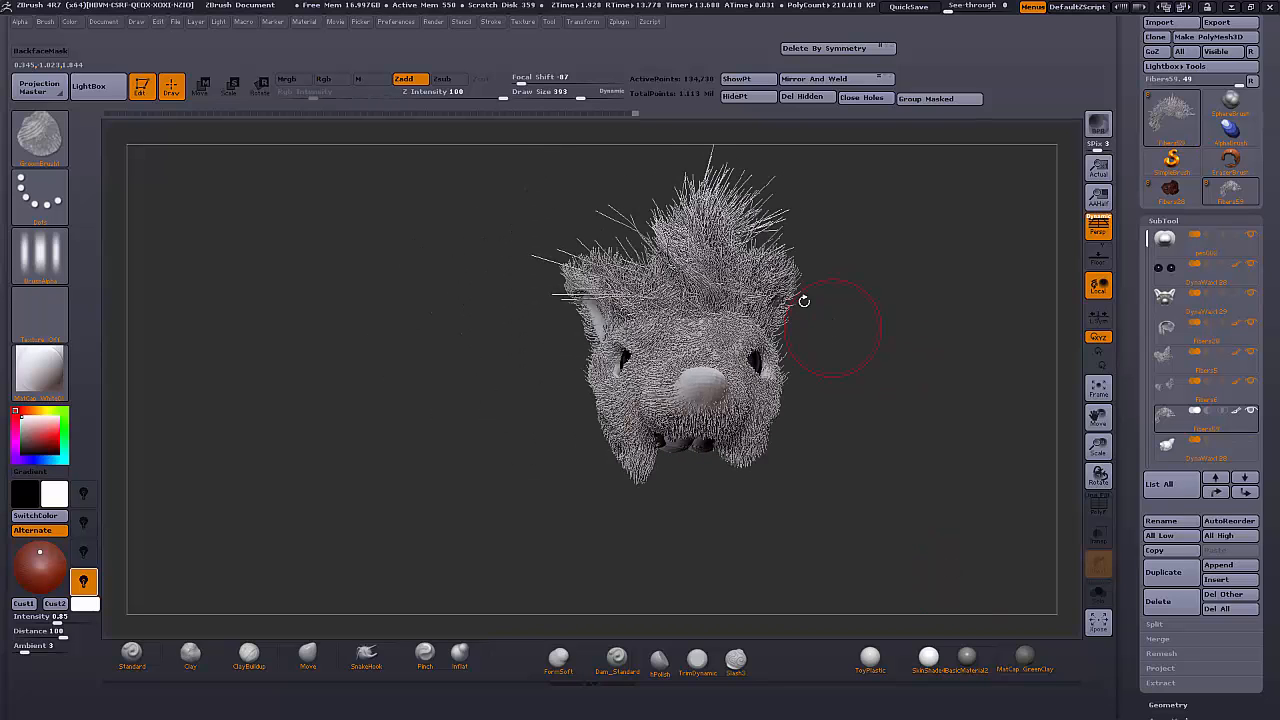
{"action": "left_click_drag", "start_coordinate": [909, 377], "coordinate": [974, 443]}
{"action": "left_click_drag", "start_coordinate": [1090, 446], "coordinate": [1045, 480]}
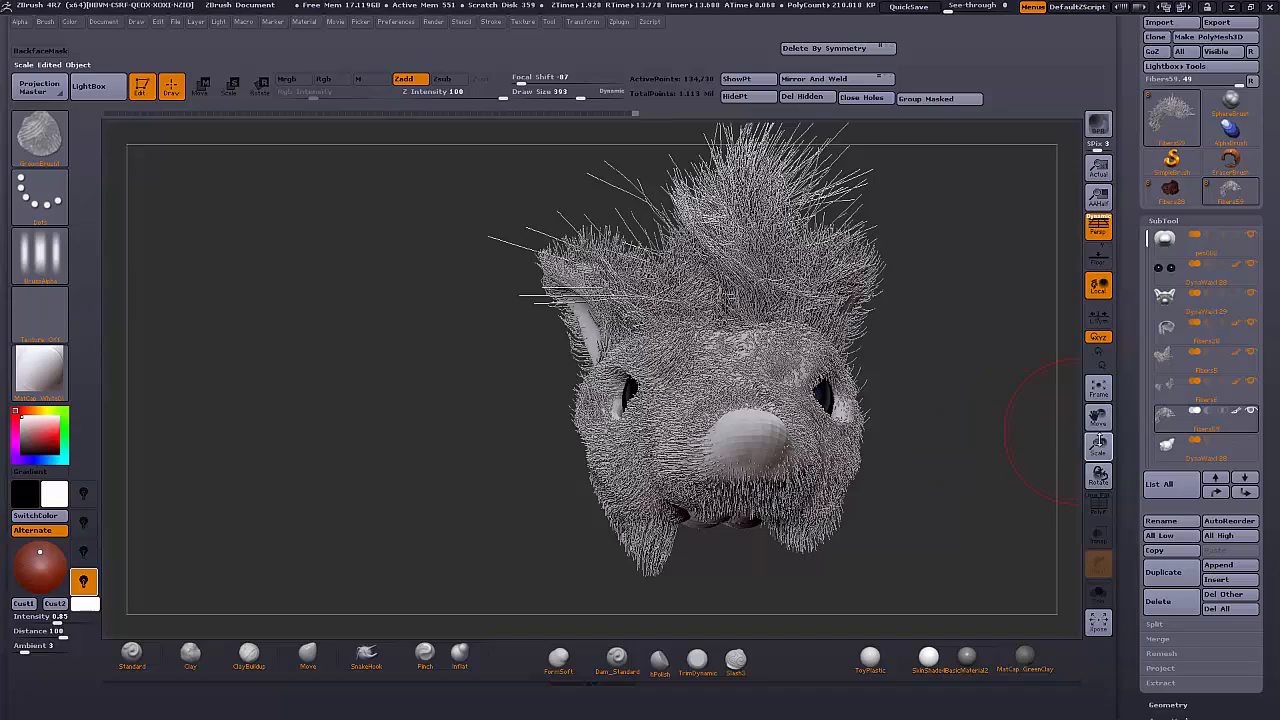
{"action": "left_click_drag", "start_coordinate": [1096, 446], "coordinate": [1094, 422]}
{"action": "left_click_drag", "start_coordinate": [1097, 418], "coordinate": [883, 464]}
{"action": "left_click_drag", "start_coordinate": [883, 464], "coordinate": [1004, 441]}
{"action": "left_click_drag", "start_coordinate": [1097, 418], "coordinate": [1205, 388]}
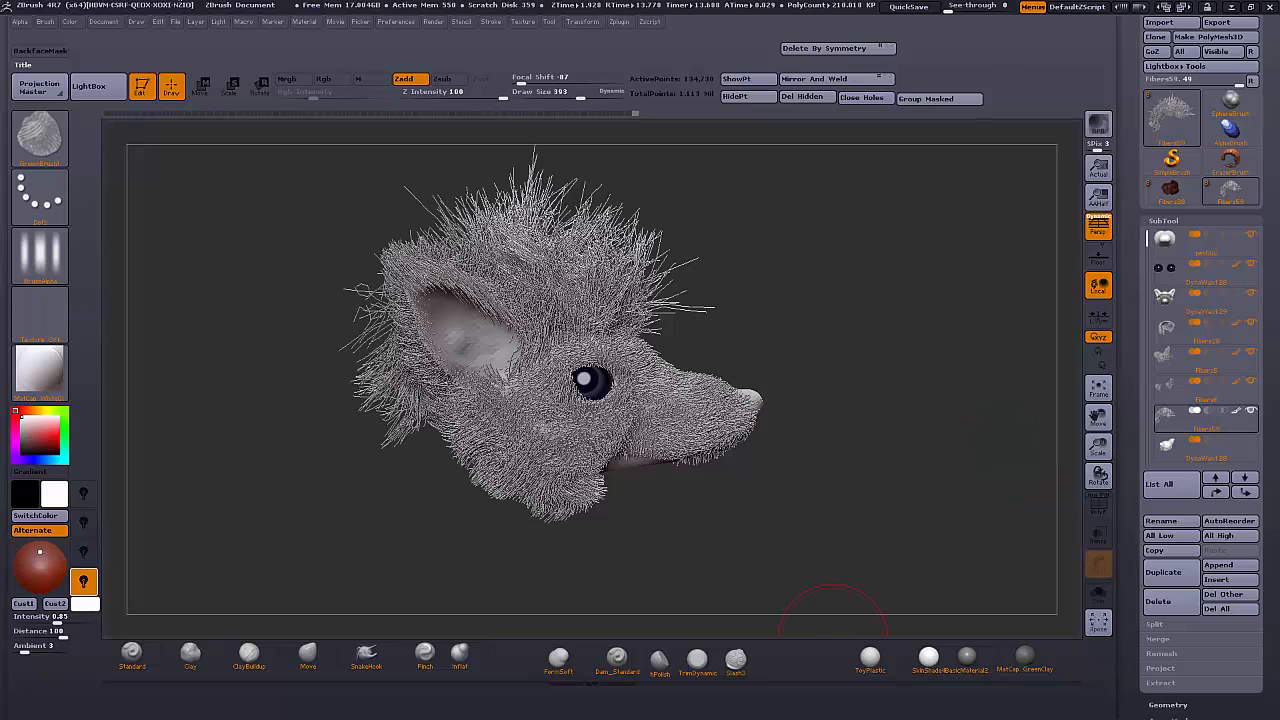
Switch to Windows Explorer, open the ADATA UFD (D:) drive, launch Verve_painter and maximize its window
{"action": "key", "text": "alt+Tab"}
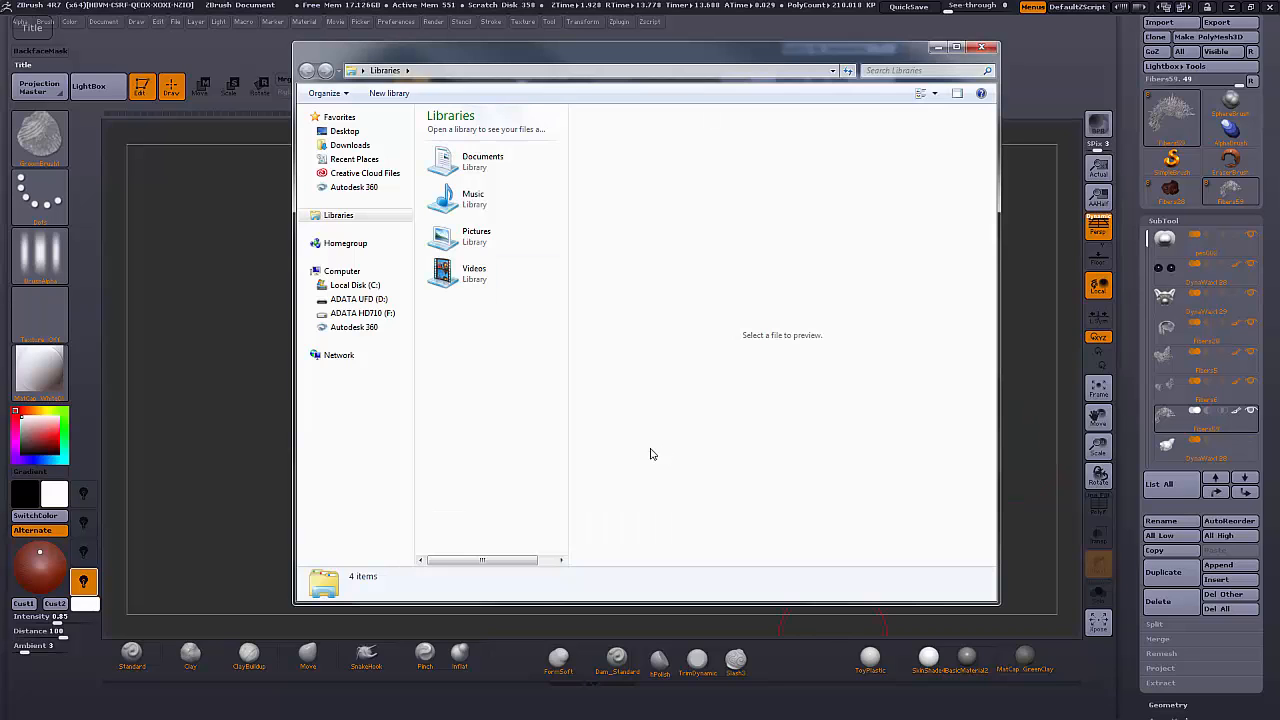
{"action": "left_click", "coordinate": [374, 300]}
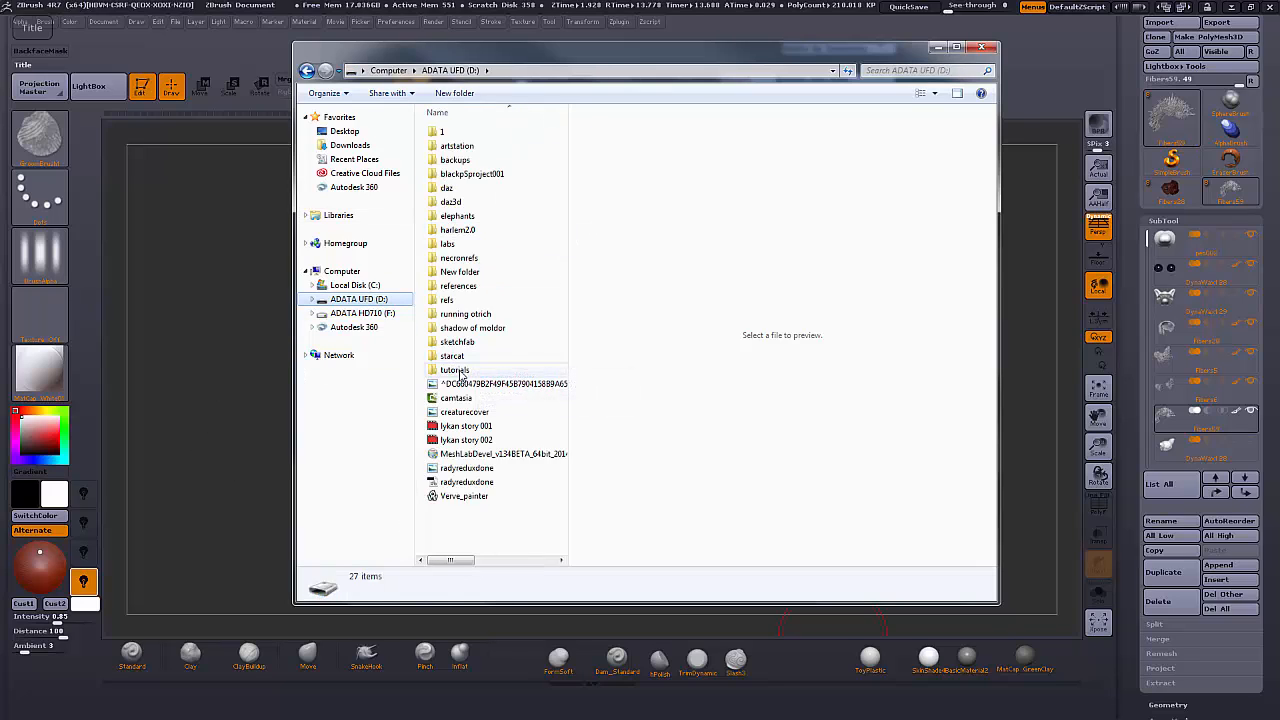
{"action": "double_click", "coordinate": [483, 500]}
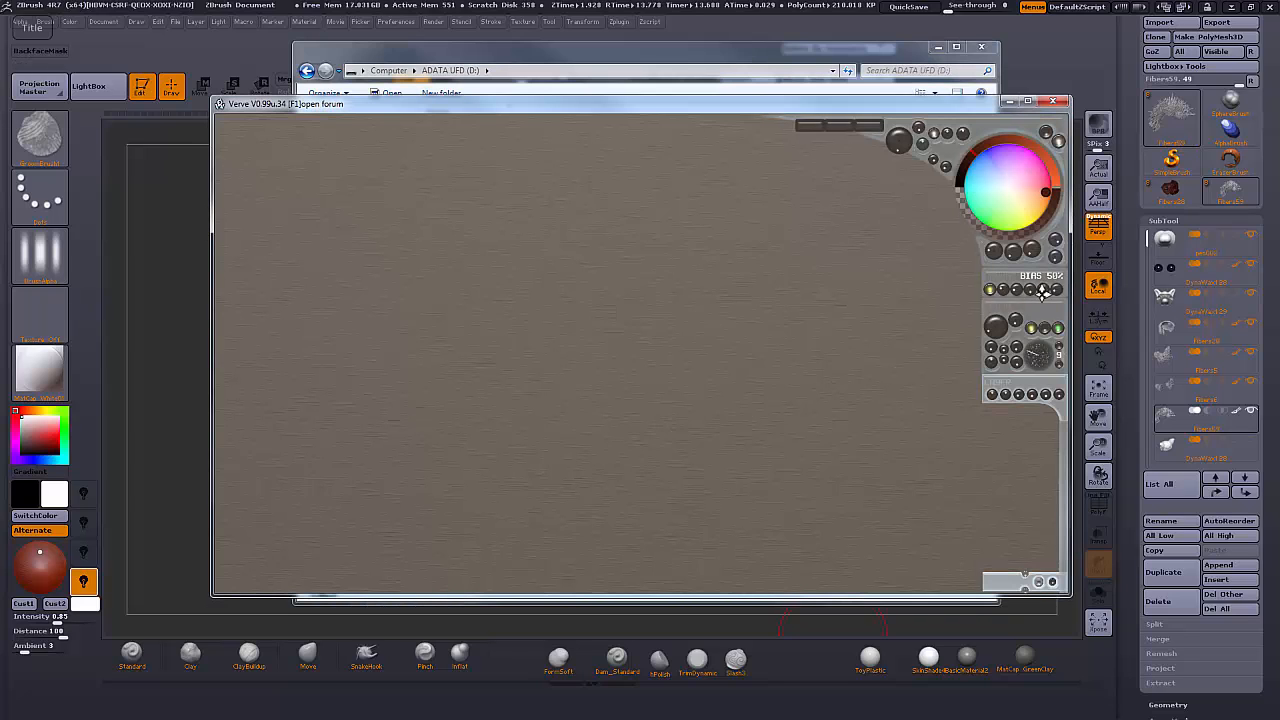
{"action": "left_click_drag", "start_coordinate": [844, 104], "coordinate": [858, 76]}
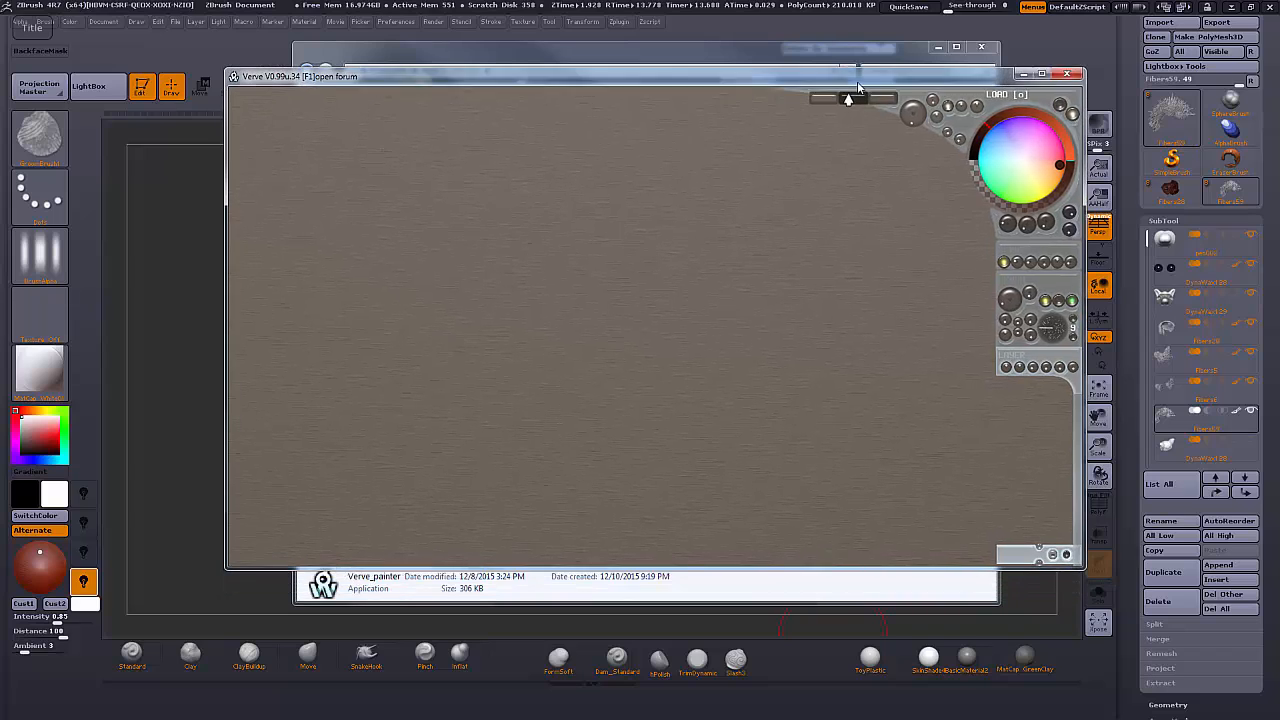
{"action": "left_click", "coordinate": [1042, 74]}
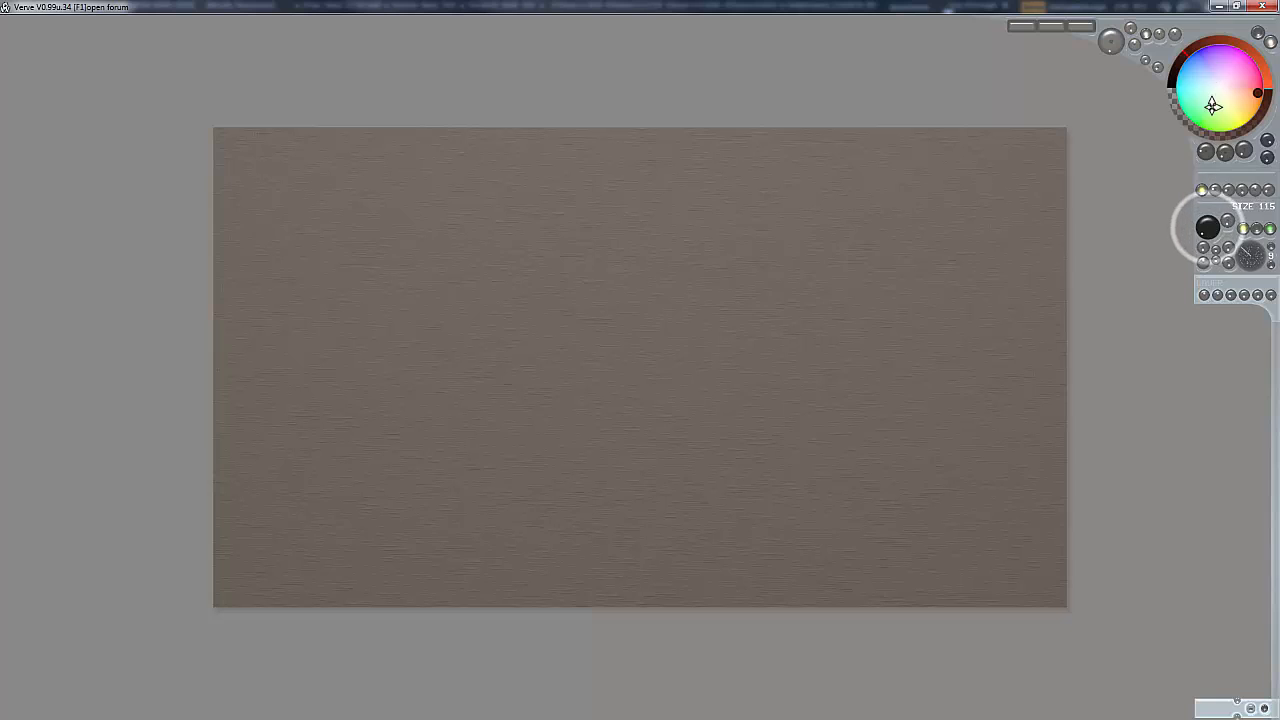
Set the brush's minimum size to 77%, choose purple and paint broad strokes across the middle of the blank canvas
{"action": "left_click_drag", "start_coordinate": [1231, 165], "coordinate": [1229, 117]}
{"action": "left_click_drag", "start_coordinate": [1226, 62], "coordinate": [1234, 64]}
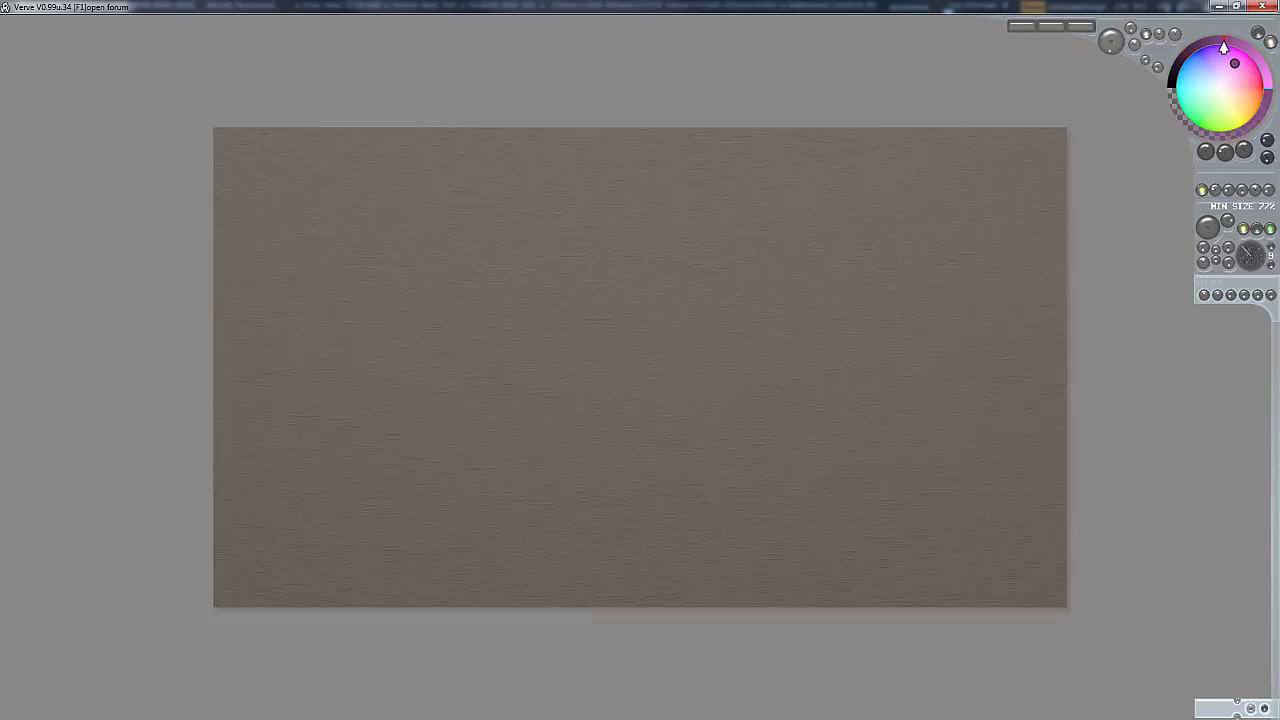
{"action": "left_click_drag", "start_coordinate": [625, 240], "coordinate": [385, 470]}
{"action": "mouse_move", "coordinate": [510, 410]}
{"action": "left_mouse_down"}
{"action": "mouse_move", "coordinate": [880, 500]}
{"action": "mouse_move", "coordinate": [690, 245]}
{"action": "mouse_move", "coordinate": [640, 430]}
{"action": "left_mouse_up"}
{"action": "mouse_move", "coordinate": [963, 427]}
{"action": "left_mouse_down"}
{"action": "mouse_move", "coordinate": [880, 520]}
{"action": "mouse_move", "coordinate": [851, 520]}
{"action": "mouse_move", "coordinate": [720, 300]}
{"action": "mouse_move", "coordinate": [780, 330]}
{"action": "mouse_move", "coordinate": [1035, 312]}
{"action": "left_mouse_up"}
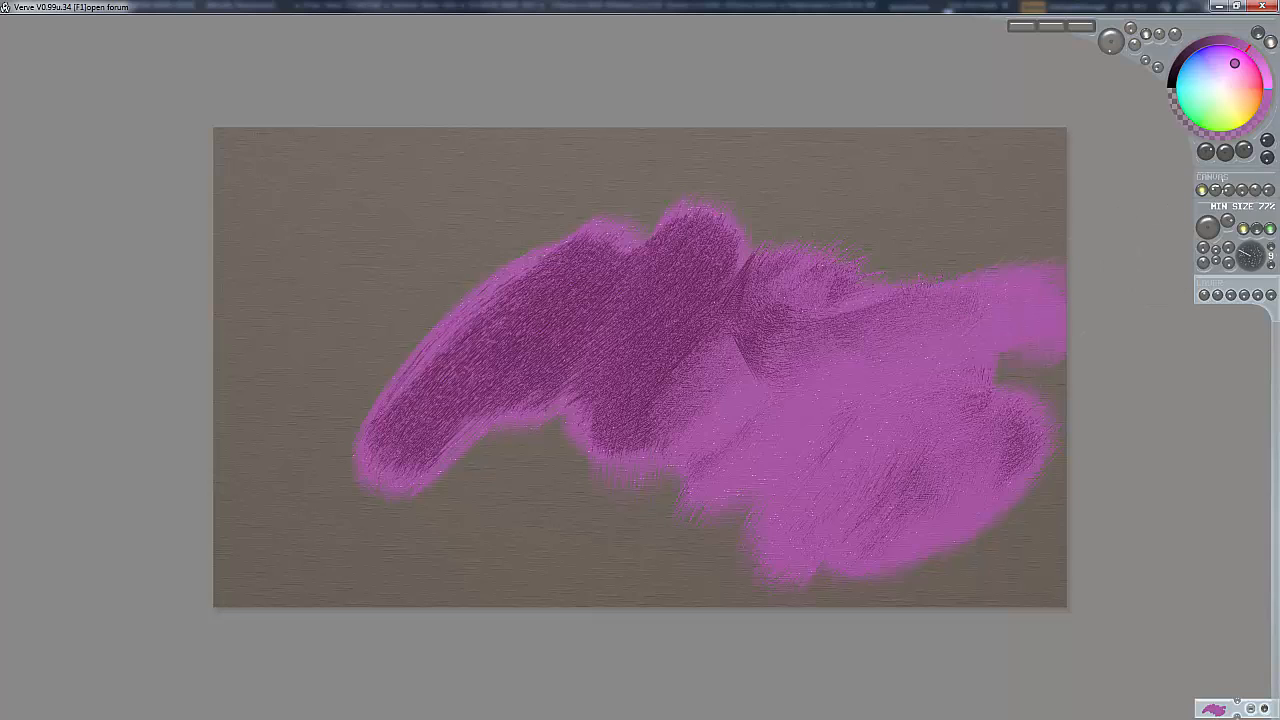
Switch to another brush texture, paint more purple strokes over the upper canvas, choose light cyan and close the painting program
{"action": "left_click", "coordinate": [1269, 247]}
{"action": "mouse_move", "coordinate": [395, 270]}
{"action": "left_mouse_down"}
{"action": "mouse_move", "coordinate": [490, 246]}
{"action": "mouse_move", "coordinate": [491, 308]}
{"action": "mouse_move", "coordinate": [440, 385]}
{"action": "left_mouse_up"}
{"action": "mouse_move", "coordinate": [624, 366]}
{"action": "left_mouse_down"}
{"action": "mouse_move", "coordinate": [580, 290]}
{"action": "mouse_move", "coordinate": [686, 285]}
{"action": "mouse_move", "coordinate": [831, 229]}
{"action": "mouse_move", "coordinate": [1017, 200]}
{"action": "mouse_move", "coordinate": [834, 177]}
{"action": "mouse_move", "coordinate": [960, 185]}
{"action": "left_mouse_up"}
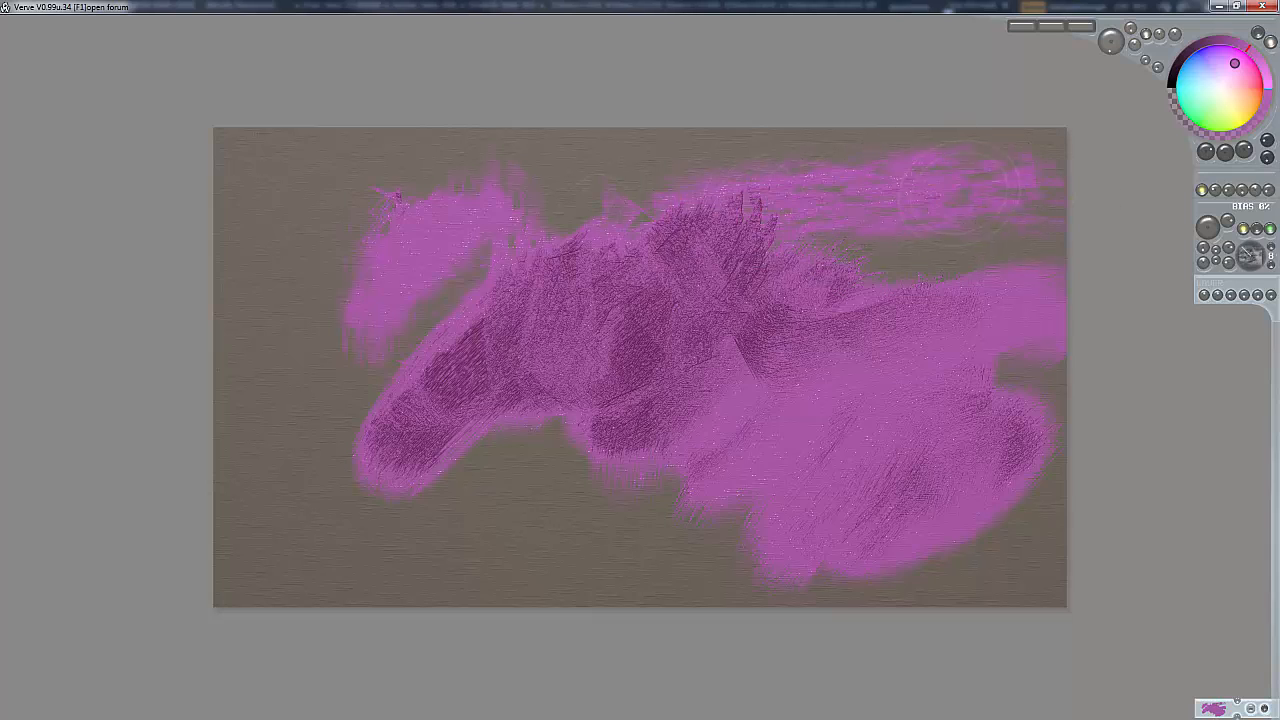
{"action": "left_click_drag", "start_coordinate": [780, 270], "coordinate": [960, 200]}
{"action": "left_click_drag", "start_coordinate": [940, 285], "coordinate": [1055, 265]}
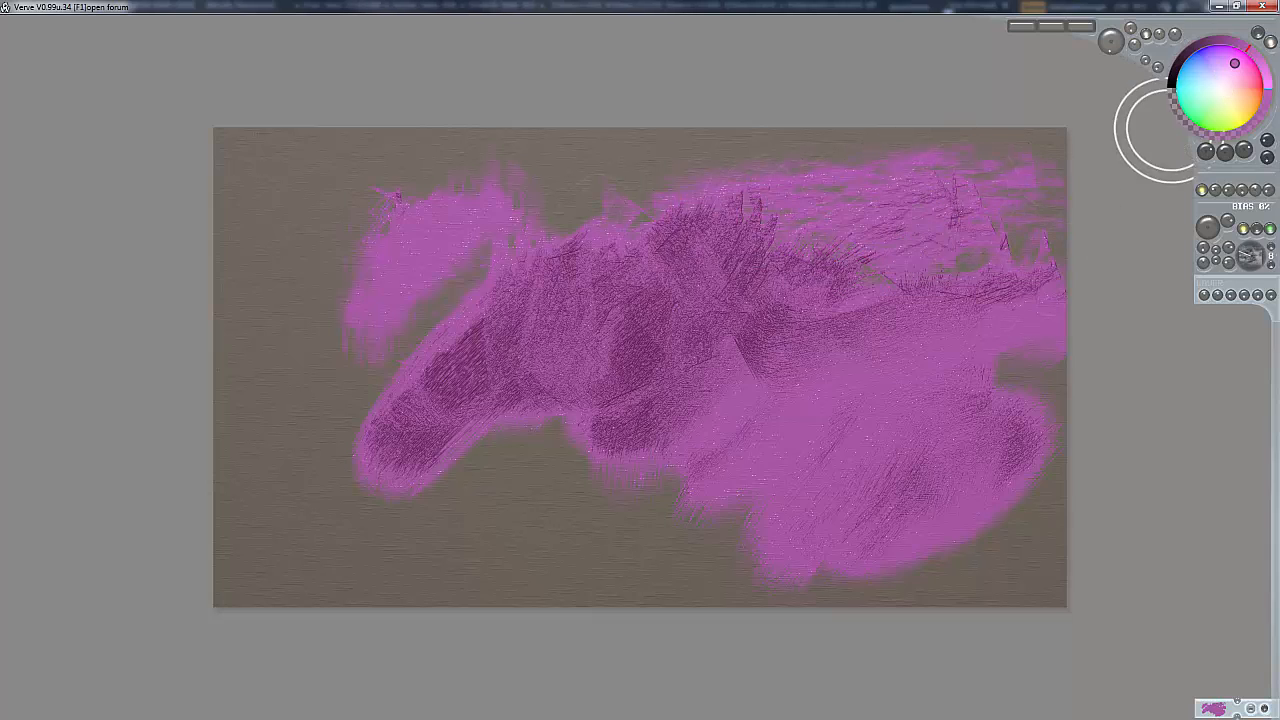
{"action": "left_click_drag", "start_coordinate": [1206, 84], "coordinate": [1193, 87]}
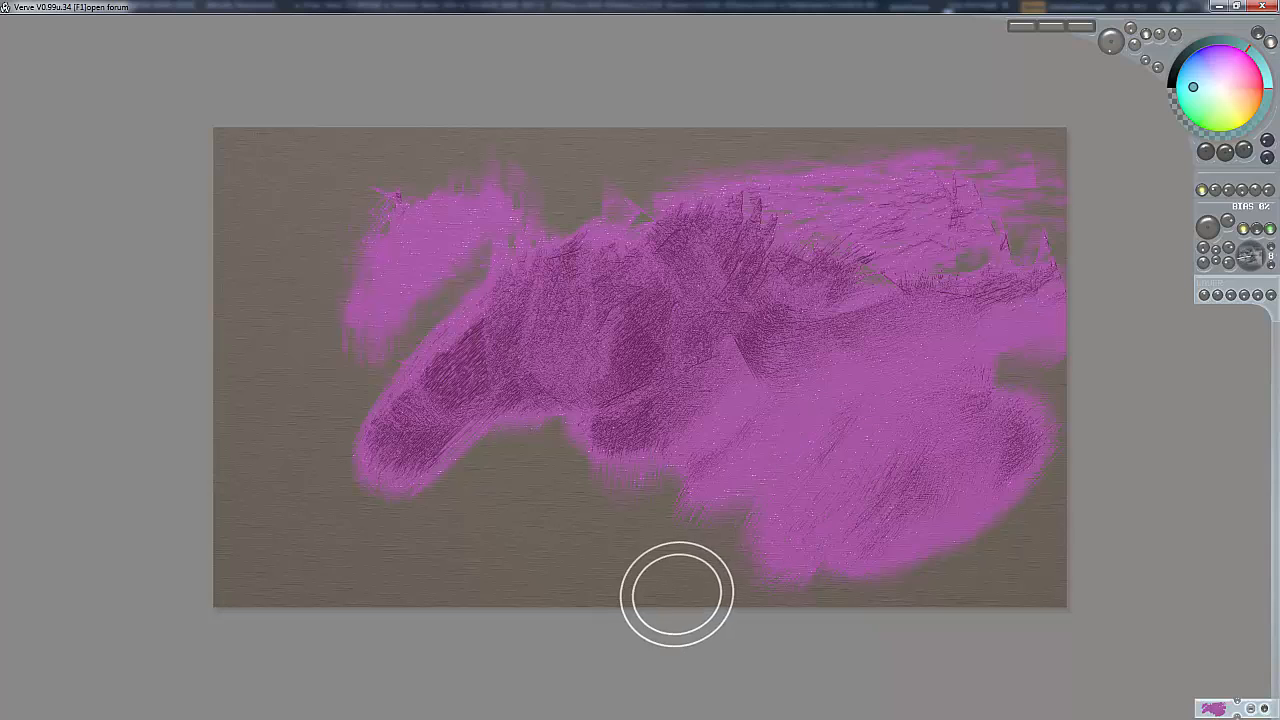
{"action": "left_click", "coordinate": [1262, 6]}
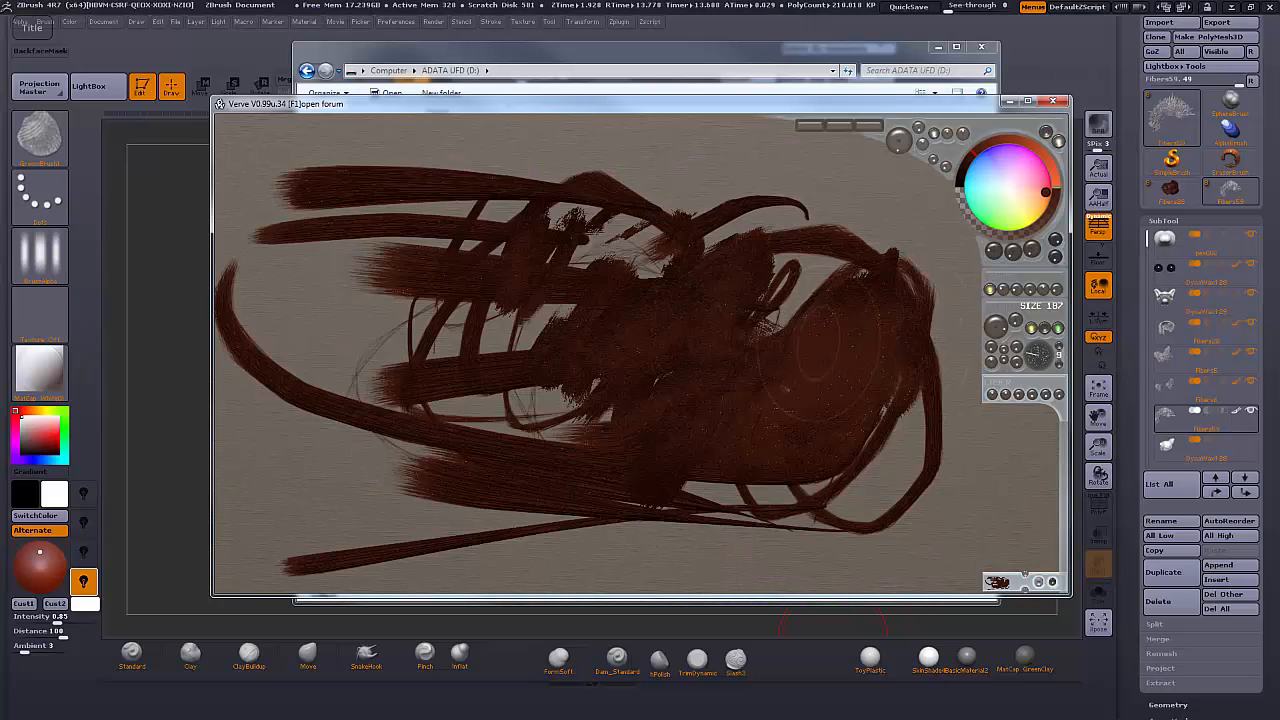
Add dark brown to the existing strokes, choose light gray and brush it across the upper-left part of the brown painting
{"action": "mouse_move", "coordinate": [810, 355]}
{"action": "left_mouse_down"}
{"action": "mouse_move", "coordinate": [780, 300]}
{"action": "mouse_move", "coordinate": [852, 386]}
{"action": "left_mouse_up"}
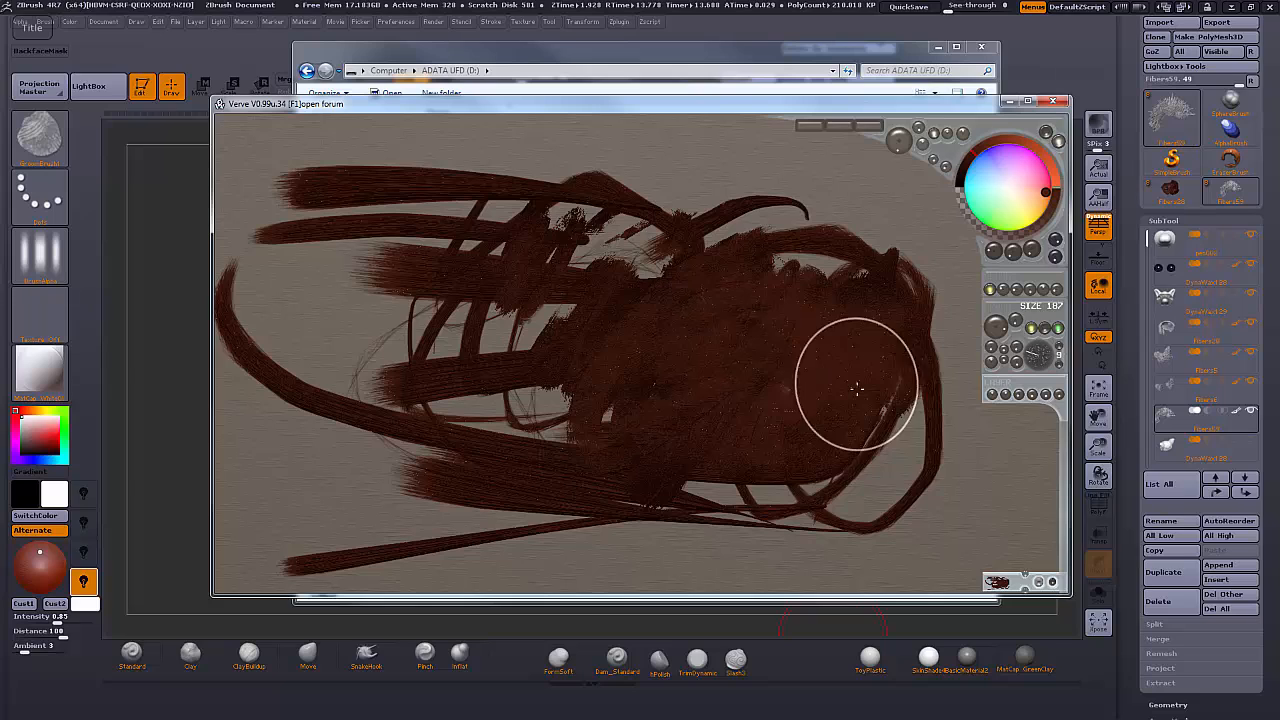
{"action": "left_click", "coordinate": [1008, 188]}
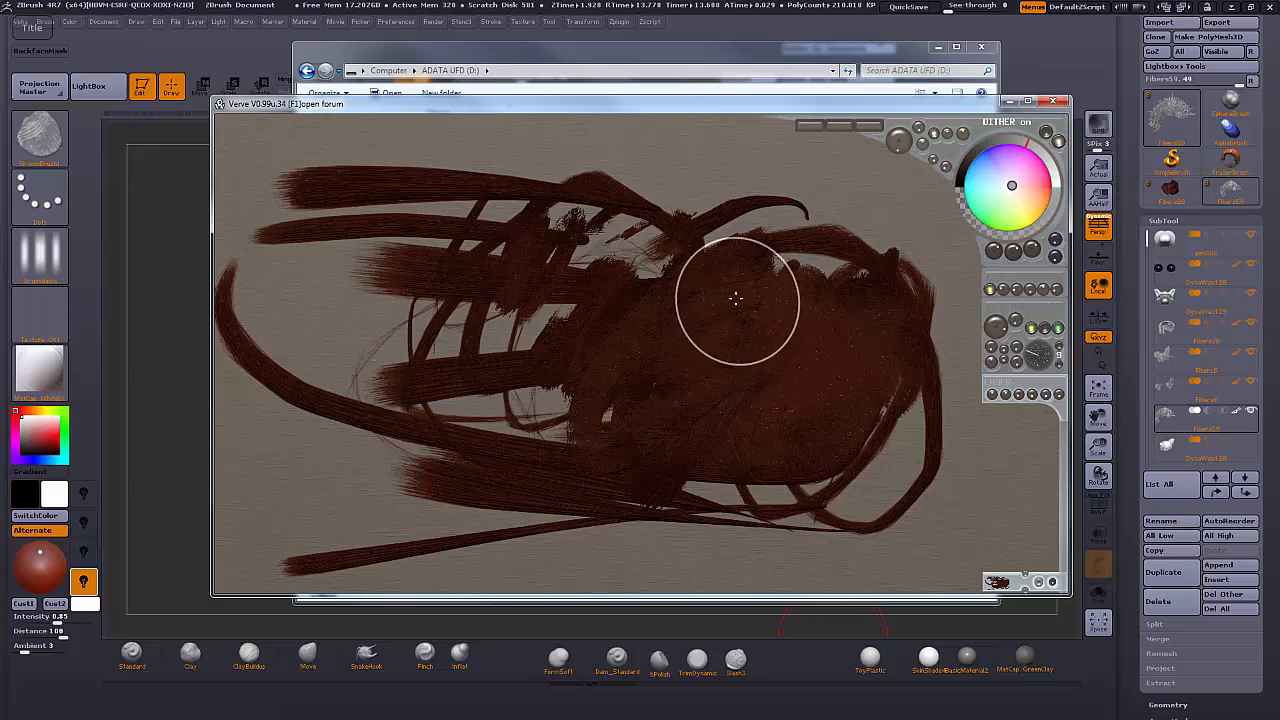
{"action": "mouse_move", "coordinate": [750, 235]}
{"action": "left_mouse_down"}
{"action": "mouse_move", "coordinate": [595, 282]}
{"action": "mouse_move", "coordinate": [600, 265]}
{"action": "mouse_move", "coordinate": [655, 235]}
{"action": "left_mouse_up"}
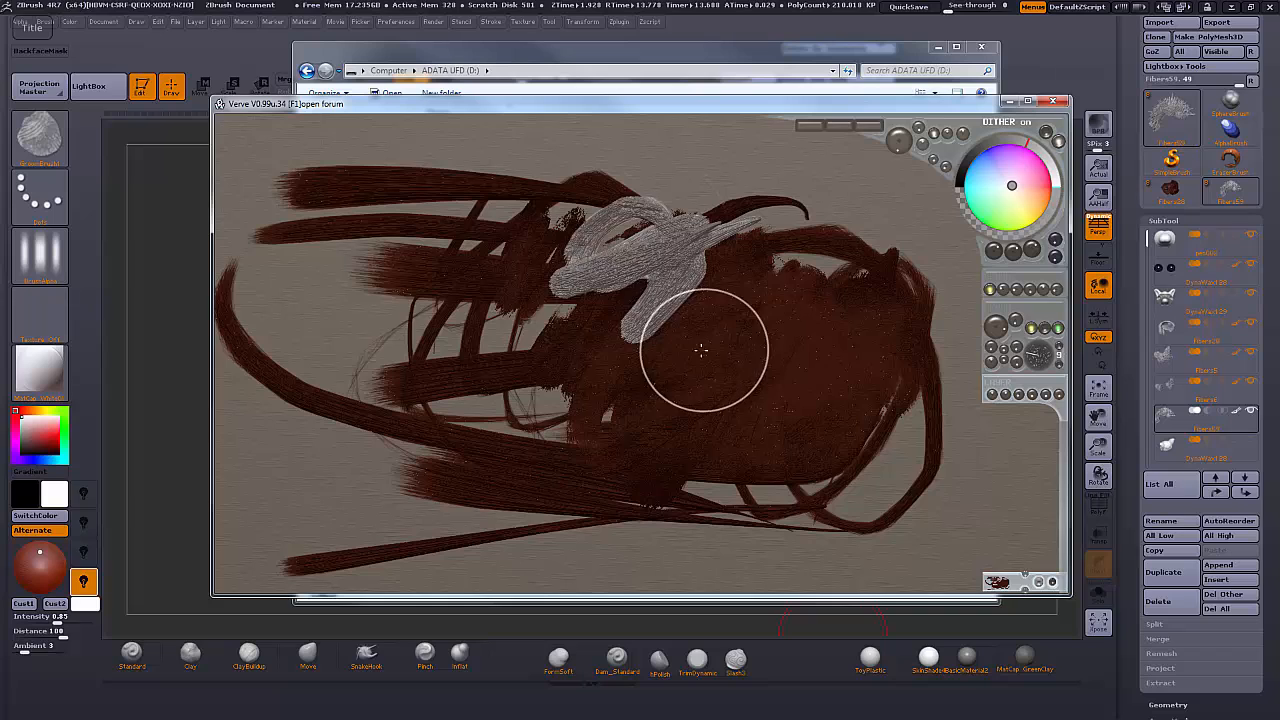
{"action": "mouse_move", "coordinate": [648, 328]}
{"action": "left_mouse_down"}
{"action": "mouse_move", "coordinate": [680, 270]}
{"action": "mouse_move", "coordinate": [630, 250]}
{"action": "mouse_move", "coordinate": [560, 270]}
{"action": "mouse_move", "coordinate": [510, 230]}
{"action": "mouse_move", "coordinate": [285, 225]}
{"action": "left_mouse_up"}
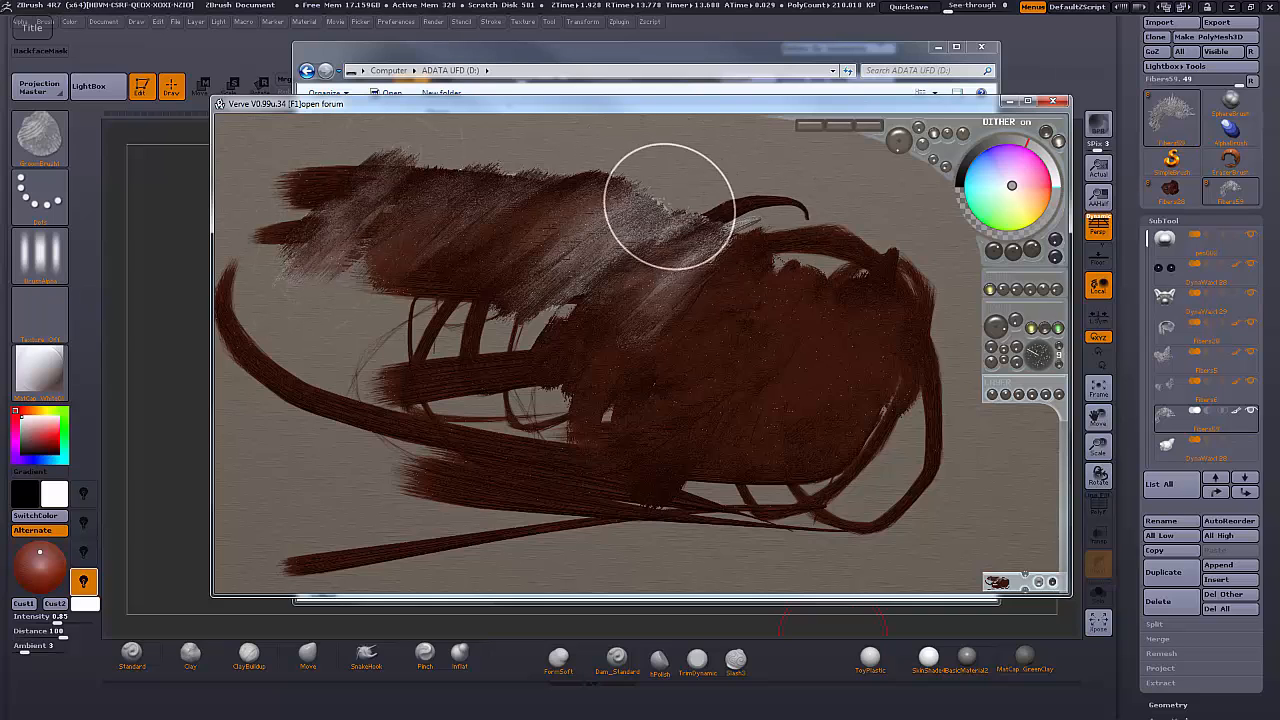
Blend light gray strokes along the upper edge of the brown mass, out to its right end
{"action": "mouse_move", "coordinate": [668, 206]}
{"action": "left_mouse_down"}
{"action": "mouse_move", "coordinate": [795, 245]}
{"action": "mouse_move", "coordinate": [762, 246]}
{"action": "left_mouse_up"}
{"action": "left_click_drag", "start_coordinate": [600, 206], "coordinate": [668, 238]}
{"action": "left_click_drag", "start_coordinate": [750, 245], "coordinate": [575, 185]}
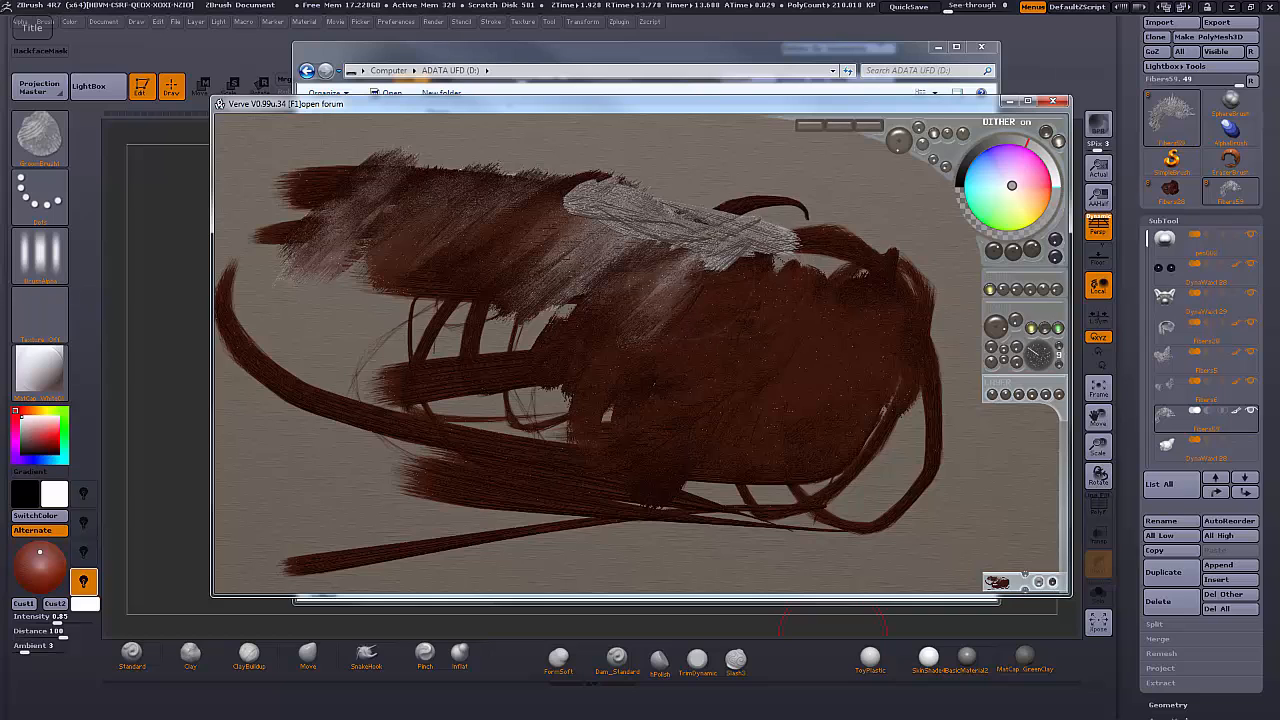
{"action": "mouse_move", "coordinate": [745, 243]}
{"action": "left_mouse_down"}
{"action": "mouse_move", "coordinate": [700, 240]}
{"action": "mouse_move", "coordinate": [805, 270]}
{"action": "mouse_move", "coordinate": [703, 253]}
{"action": "mouse_move", "coordinate": [875, 250]}
{"action": "left_mouse_up"}
{"action": "mouse_move", "coordinate": [787, 253]}
{"action": "left_mouse_down"}
{"action": "mouse_move", "coordinate": [890, 260]}
{"action": "mouse_move", "coordinate": [850, 262]}
{"action": "mouse_move", "coordinate": [800, 235]}
{"action": "left_mouse_up"}
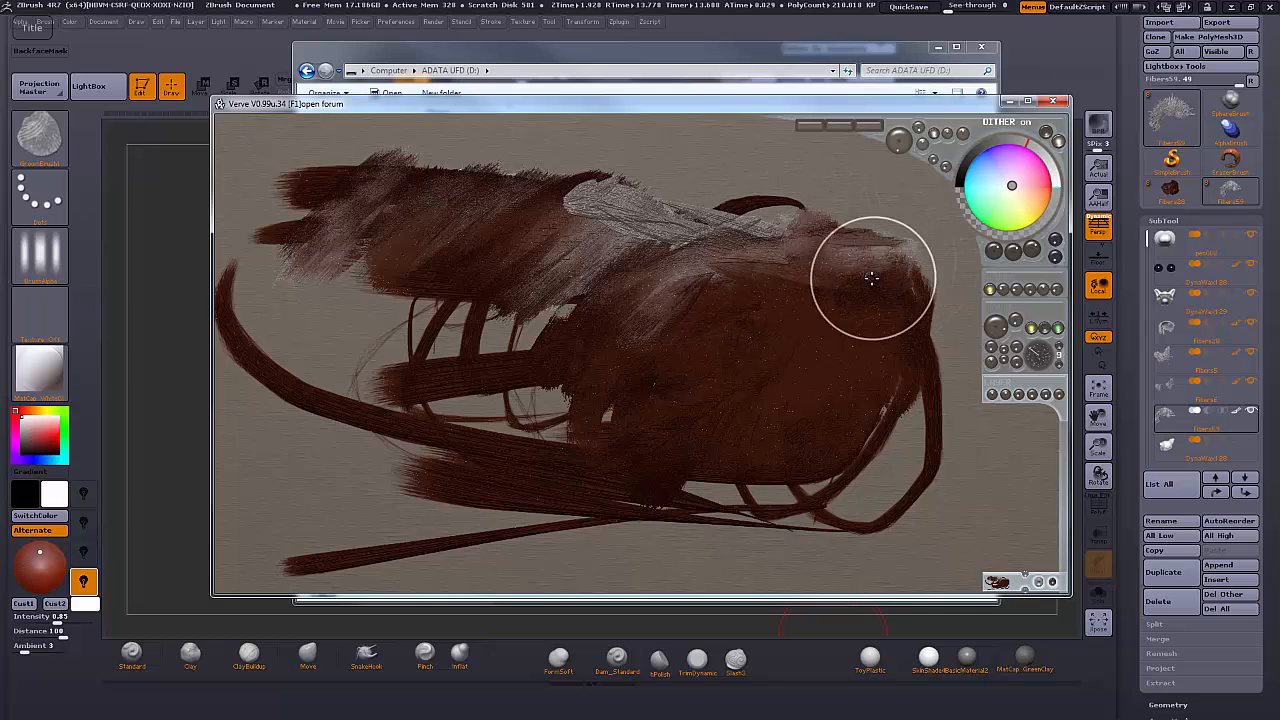
{"action": "mouse_move", "coordinate": [683, 268]}
{"action": "left_mouse_down"}
{"action": "mouse_move", "coordinate": [856, 258]}
{"action": "mouse_move", "coordinate": [851, 300]}
{"action": "mouse_move", "coordinate": [889, 294]}
{"action": "mouse_move", "coordinate": [915, 270]}
{"action": "left_mouse_up"}
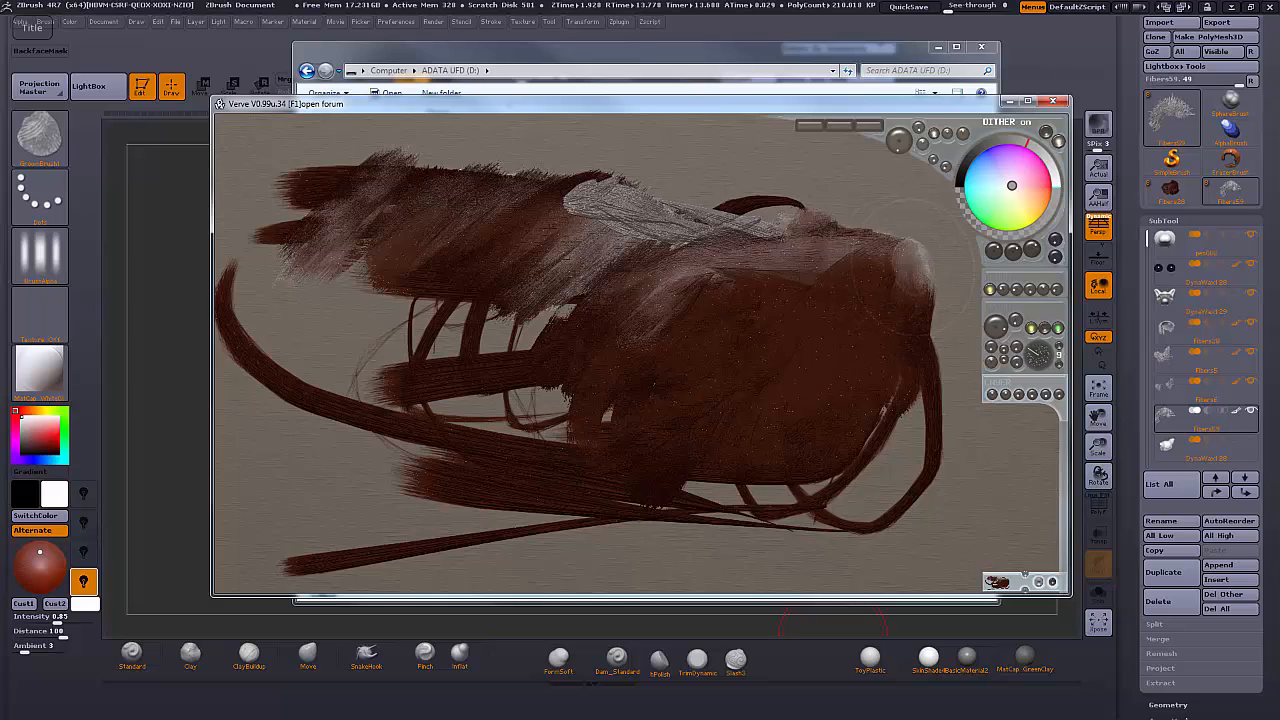
Choose pink and dab it onto the upper-right end of the brown mass
{"action": "left_click_drag", "start_coordinate": [1026, 172], "coordinate": [1035, 180]}
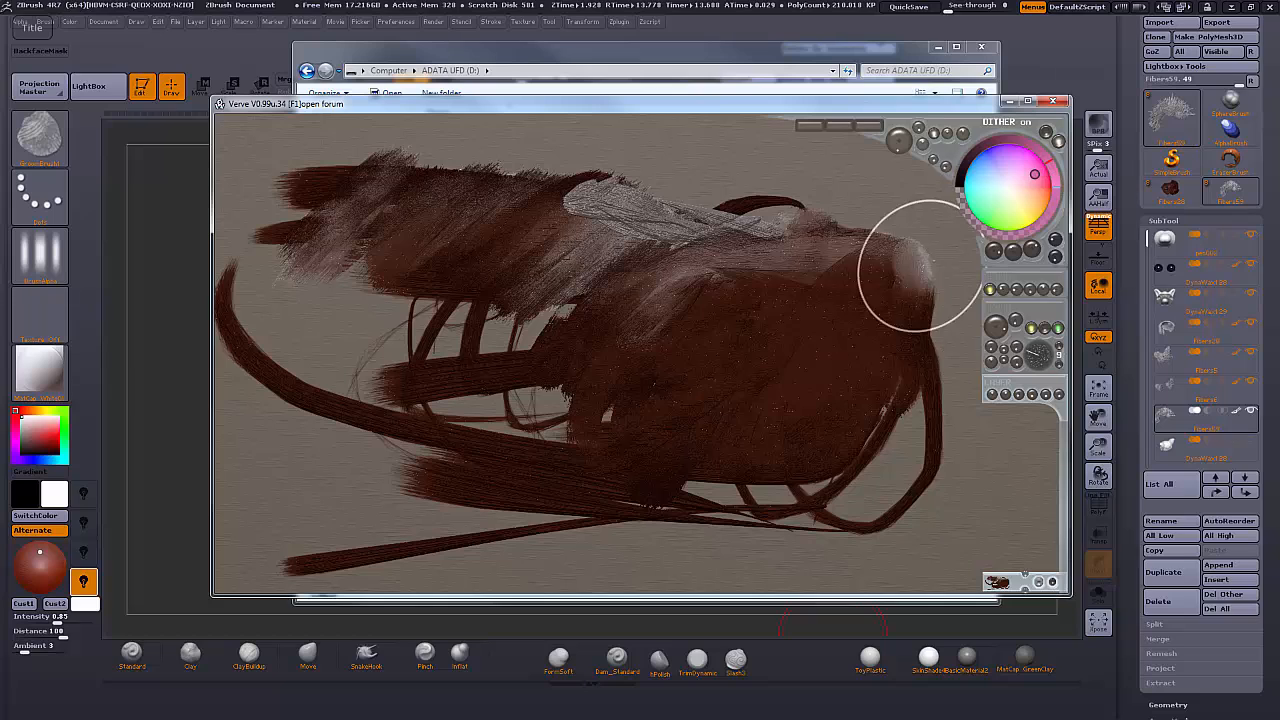
{"action": "left_click_drag", "start_coordinate": [903, 301], "coordinate": [886, 271]}
{"action": "mouse_move", "coordinate": [886, 267]}
{"action": "left_mouse_down"}
{"action": "mouse_move", "coordinate": [866, 296]}
{"action": "mouse_move", "coordinate": [886, 265]}
{"action": "mouse_move", "coordinate": [894, 308]}
{"action": "mouse_move", "coordinate": [860, 292]}
{"action": "left_mouse_up"}
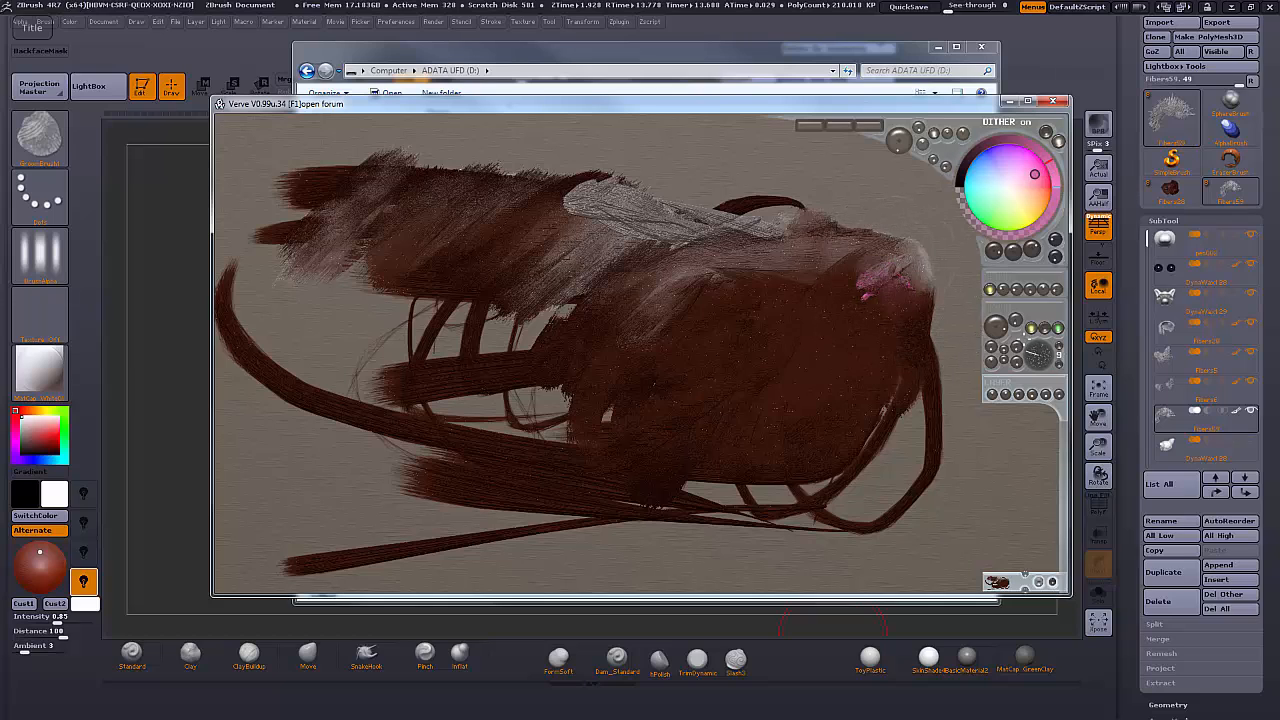
Set the brush's minimum size to 65% and cover most of the brown painting with broad pink strokes
{"action": "left_click_drag", "start_coordinate": [1014, 316], "coordinate": [1010, 232]}
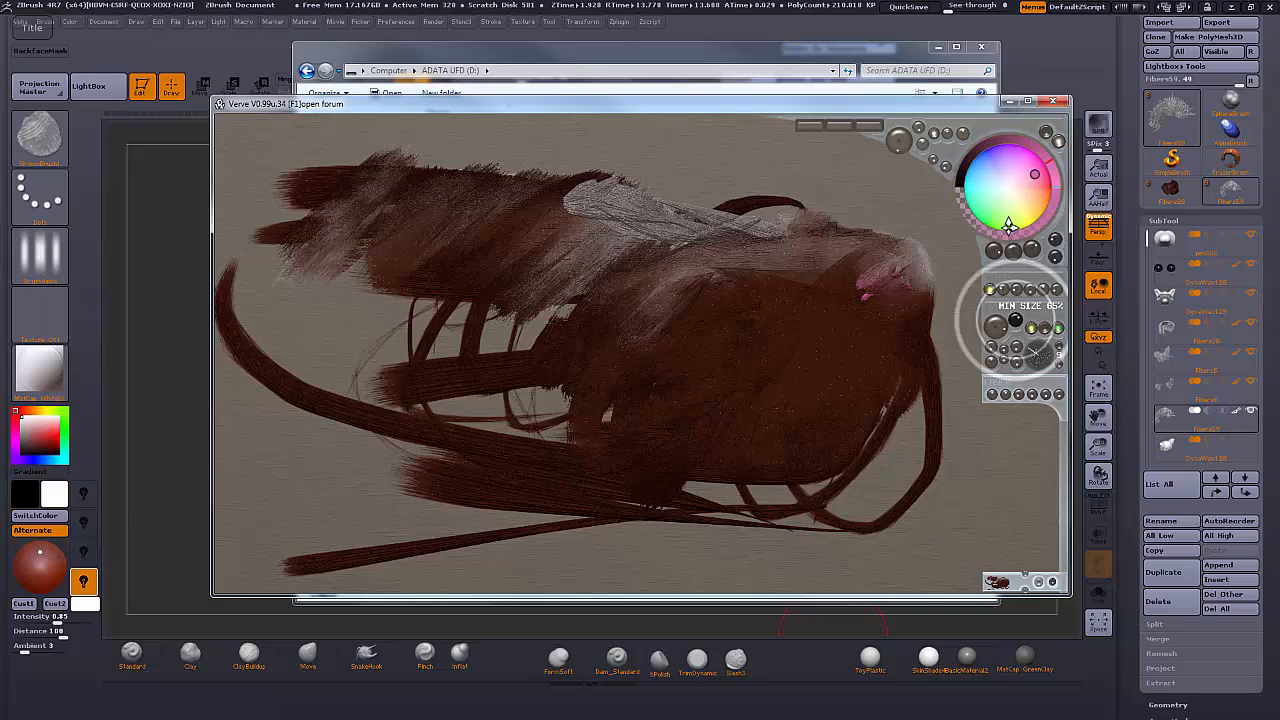
{"action": "mouse_move", "coordinate": [885, 271]}
{"action": "left_mouse_down"}
{"action": "mouse_move", "coordinate": [896, 262]}
{"action": "mouse_move", "coordinate": [908, 276]}
{"action": "mouse_move", "coordinate": [883, 270]}
{"action": "left_mouse_up"}
{"action": "mouse_move", "coordinate": [829, 357]}
{"action": "left_mouse_down"}
{"action": "mouse_move", "coordinate": [834, 271]}
{"action": "mouse_move", "coordinate": [857, 300]}
{"action": "left_mouse_up"}
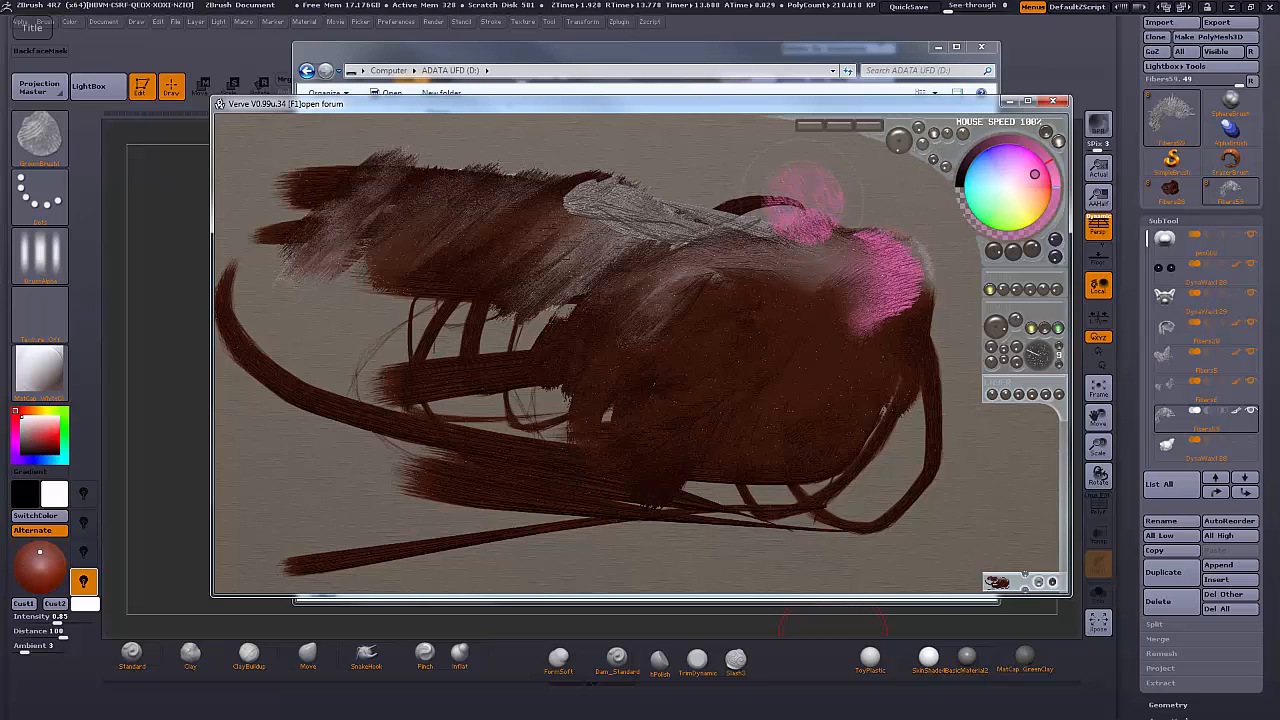
{"action": "mouse_move", "coordinate": [430, 220]}
{"action": "left_mouse_down"}
{"action": "mouse_move", "coordinate": [860, 250]}
{"action": "mouse_move", "coordinate": [720, 470]}
{"action": "mouse_move", "coordinate": [560, 470]}
{"action": "mouse_move", "coordinate": [450, 490]}
{"action": "mouse_move", "coordinate": [611, 234]}
{"action": "mouse_move", "coordinate": [560, 400]}
{"action": "mouse_move", "coordinate": [950, 475]}
{"action": "left_mouse_up"}
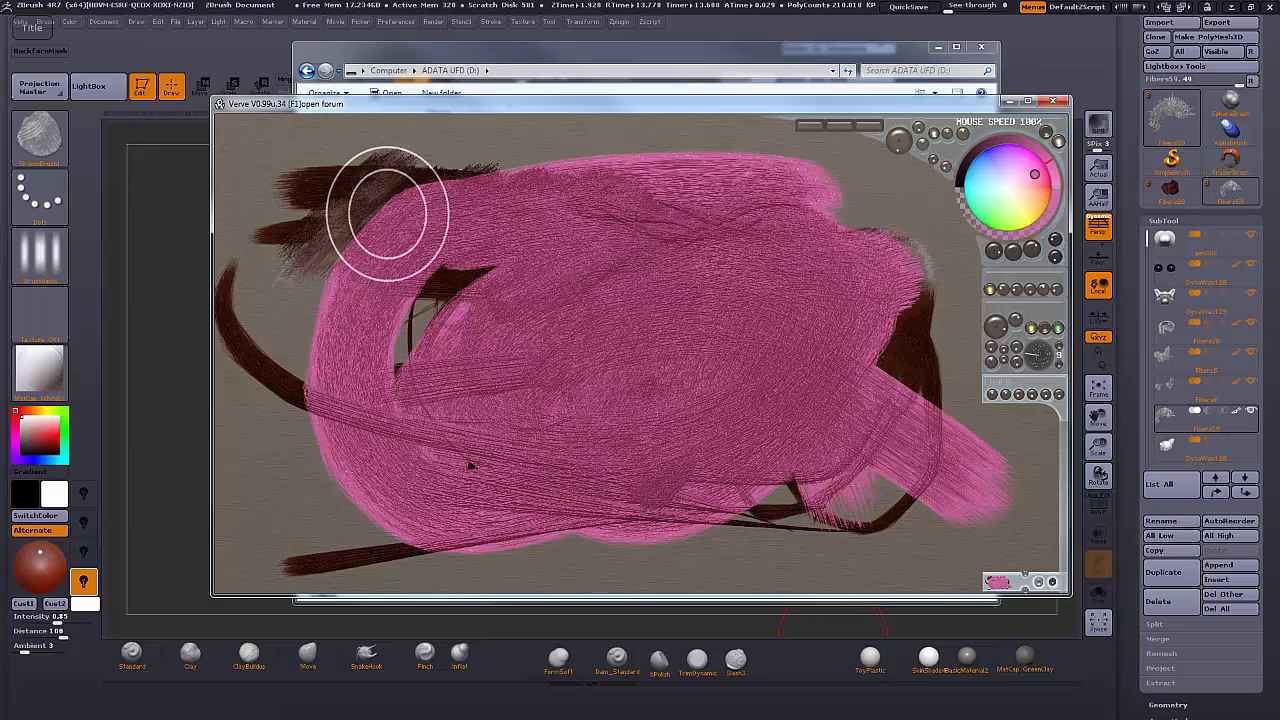
{"action": "left_click_drag", "start_coordinate": [366, 222], "coordinate": [408, 160]}
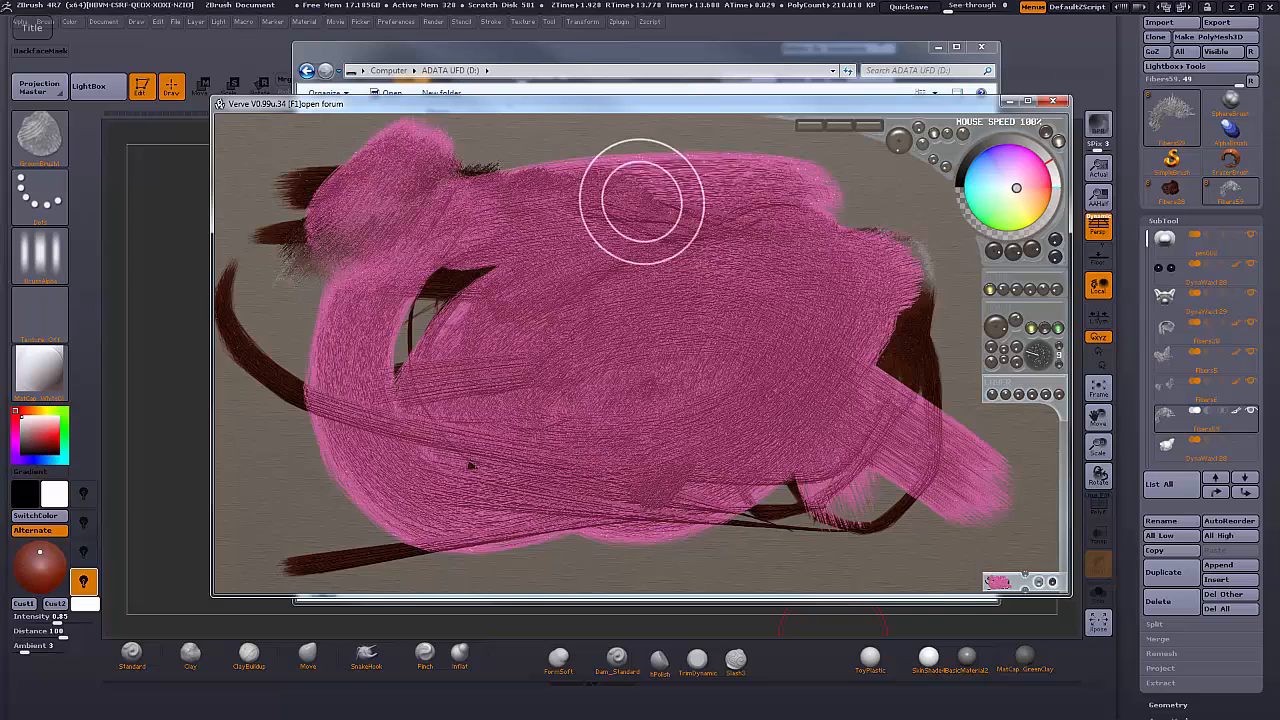
Brush light gray over the upper part of the pink, and set the fluidity to 100% for wet strokes at the upper right and lower centre
{"action": "left_click_drag", "start_coordinate": [642, 201], "coordinate": [372, 250]}
{"action": "mouse_move", "coordinate": [660, 200]}
{"action": "left_mouse_down"}
{"action": "mouse_move", "coordinate": [600, 222]}
{"action": "mouse_move", "coordinate": [800, 370]}
{"action": "left_mouse_up"}
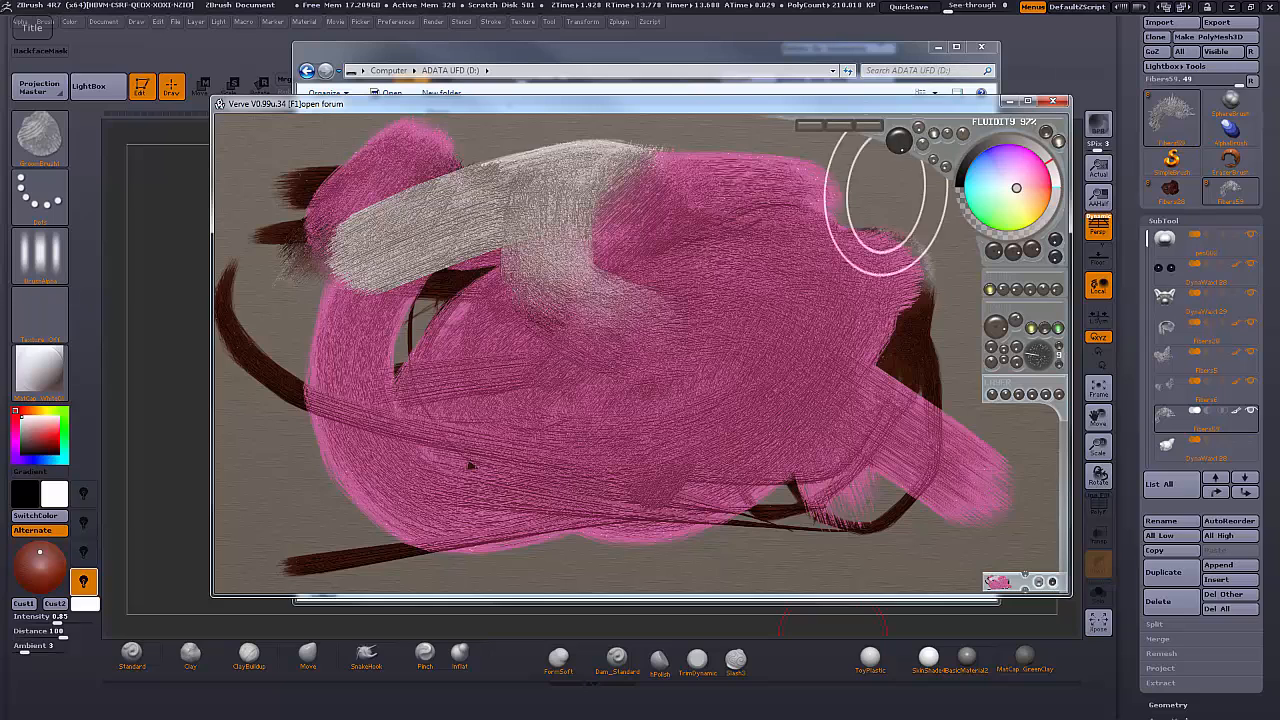
{"action": "mouse_move", "coordinate": [885, 195]}
{"action": "left_mouse_down"}
{"action": "mouse_move", "coordinate": [870, 215]}
{"action": "mouse_move", "coordinate": [857, 200]}
{"action": "left_mouse_up"}
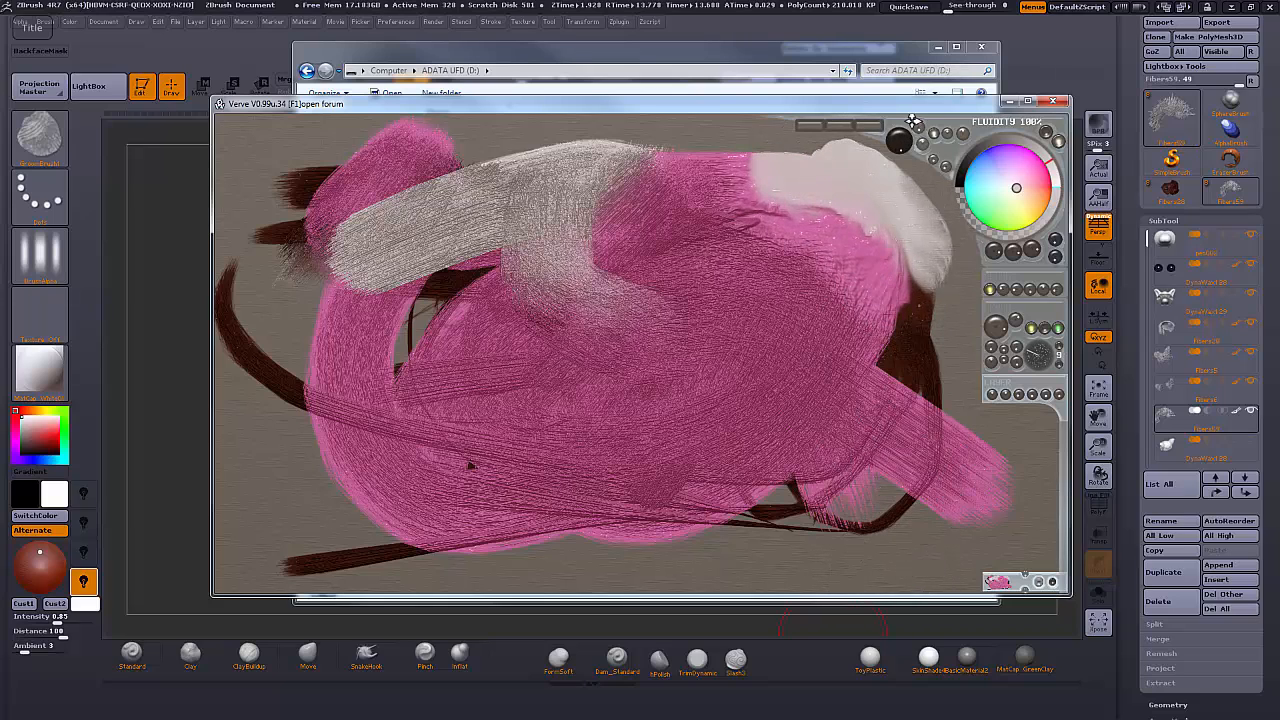
{"action": "left_click_drag", "start_coordinate": [843, 411], "coordinate": [690, 428]}
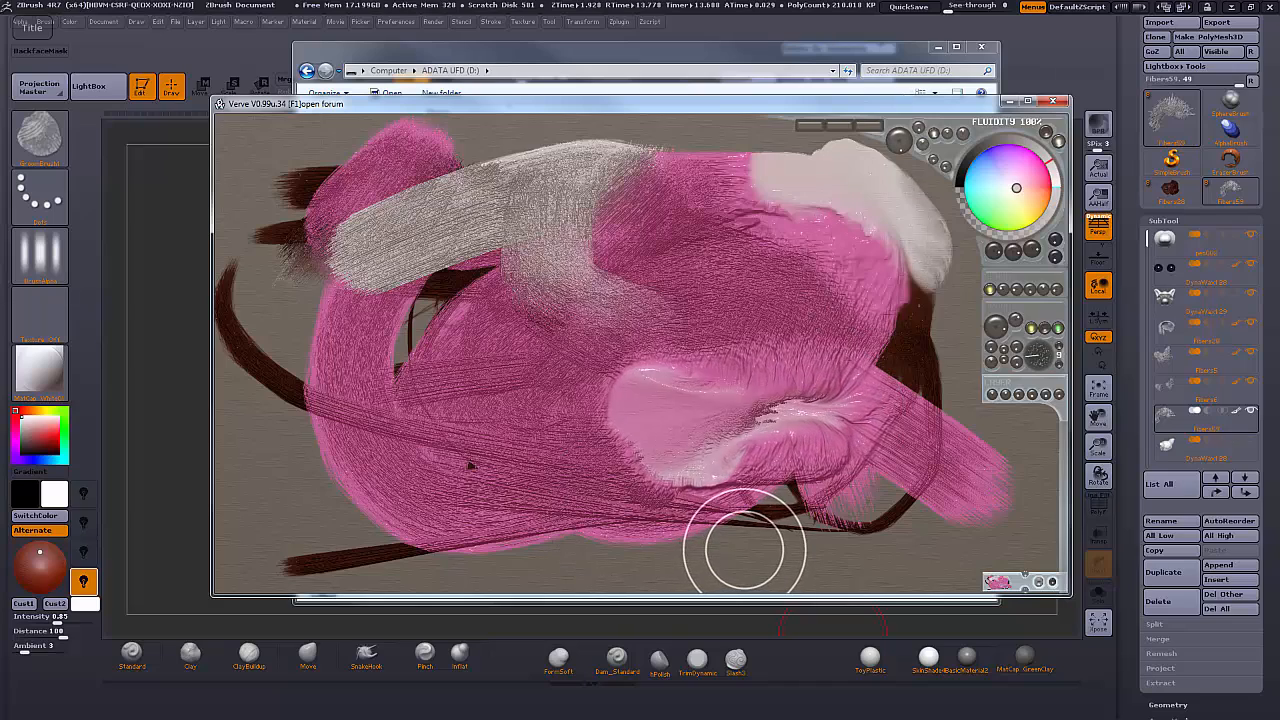
Smear a wet stroke across the lower left, set the fluidity to 0% and fan dry strokes out over the pink mass
{"action": "left_click_drag", "start_coordinate": [600, 498], "coordinate": [380, 377]}
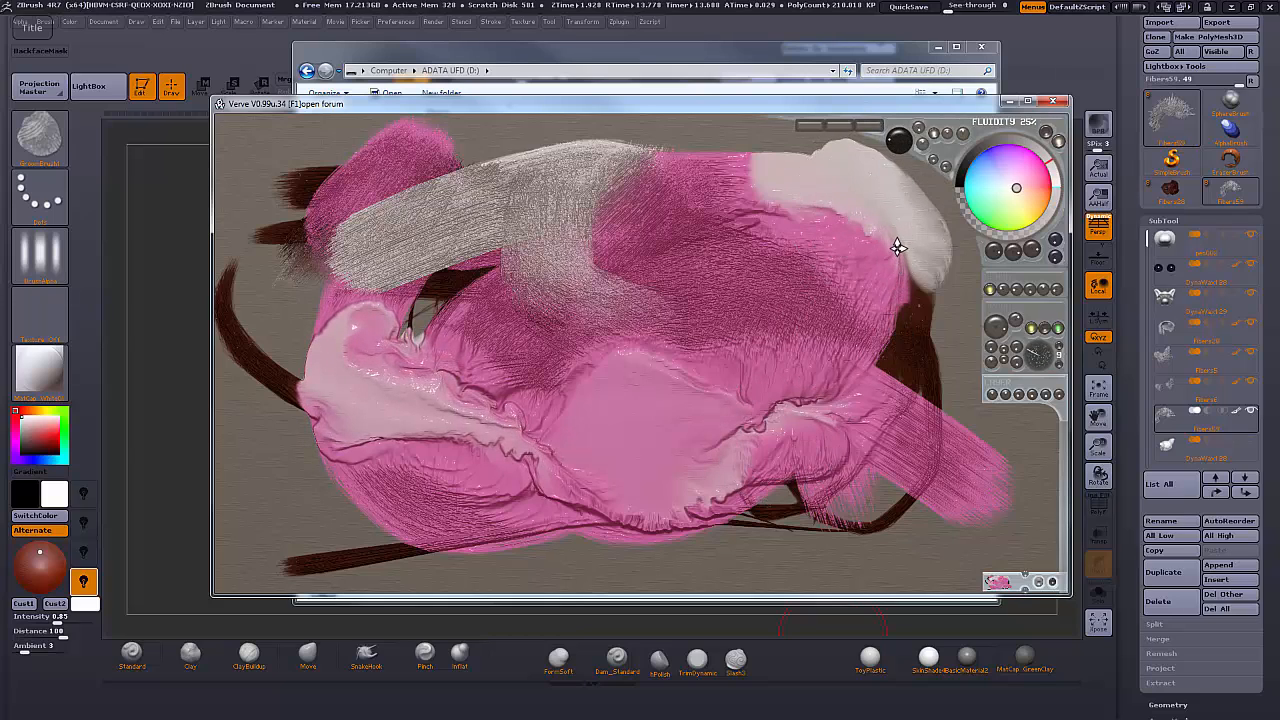
{"action": "left_click_drag", "start_coordinate": [897, 248], "coordinate": [894, 266]}
{"action": "mouse_move", "coordinate": [755, 442]}
{"action": "left_mouse_down"}
{"action": "mouse_move", "coordinate": [722, 514]}
{"action": "mouse_move", "coordinate": [762, 440]}
{"action": "mouse_move", "coordinate": [858, 464]}
{"action": "mouse_move", "coordinate": [754, 363]}
{"action": "mouse_move", "coordinate": [569, 528]}
{"action": "mouse_move", "coordinate": [425, 450]}
{"action": "mouse_move", "coordinate": [555, 305]}
{"action": "mouse_move", "coordinate": [724, 215]}
{"action": "left_mouse_up"}
{"action": "mouse_move", "coordinate": [697, 423]}
{"action": "left_mouse_down"}
{"action": "mouse_move", "coordinate": [770, 260]}
{"action": "mouse_move", "coordinate": [800, 225]}
{"action": "left_mouse_up"}
{"action": "mouse_move", "coordinate": [698, 449]}
{"action": "left_mouse_down"}
{"action": "mouse_move", "coordinate": [903, 286]}
{"action": "mouse_move", "coordinate": [937, 406]}
{"action": "left_mouse_up"}
{"action": "mouse_move", "coordinate": [690, 410]}
{"action": "left_mouse_down"}
{"action": "mouse_move", "coordinate": [880, 355]}
{"action": "mouse_move", "coordinate": [514, 491]}
{"action": "mouse_move", "coordinate": [420, 300]}
{"action": "mouse_move", "coordinate": [370, 460]}
{"action": "mouse_move", "coordinate": [345, 400]}
{"action": "mouse_move", "coordinate": [300, 410]}
{"action": "mouse_move", "coordinate": [443, 329]}
{"action": "mouse_move", "coordinate": [557, 494]}
{"action": "mouse_move", "coordinate": [580, 500]}
{"action": "mouse_move", "coordinate": [540, 420]}
{"action": "left_mouse_up"}
{"action": "left_click_drag", "start_coordinate": [780, 515], "coordinate": [470, 550]}
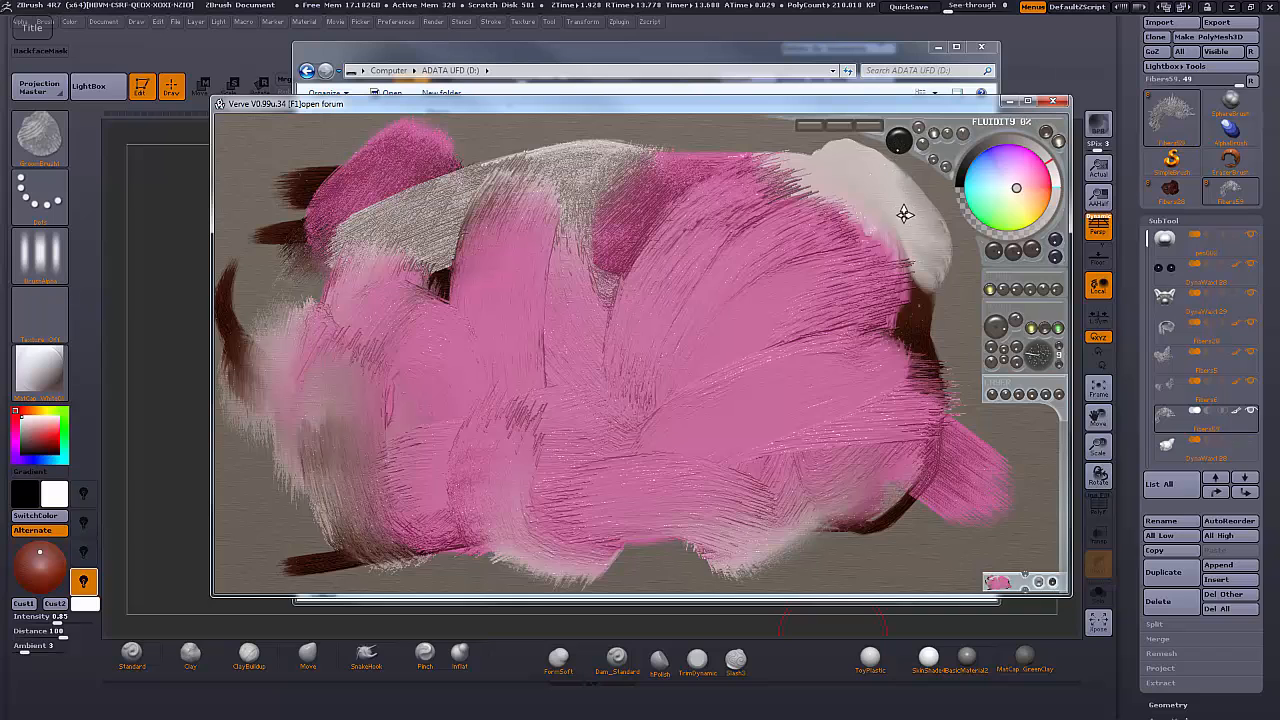
Brush light gray along the upper edge and down the right side, blend it into the pink and lay a gray band across the middle
{"action": "left_click_drag", "start_coordinate": [630, 160], "coordinate": [676, 168]}
{"action": "left_click_drag", "start_coordinate": [905, 300], "coordinate": [920, 328]}
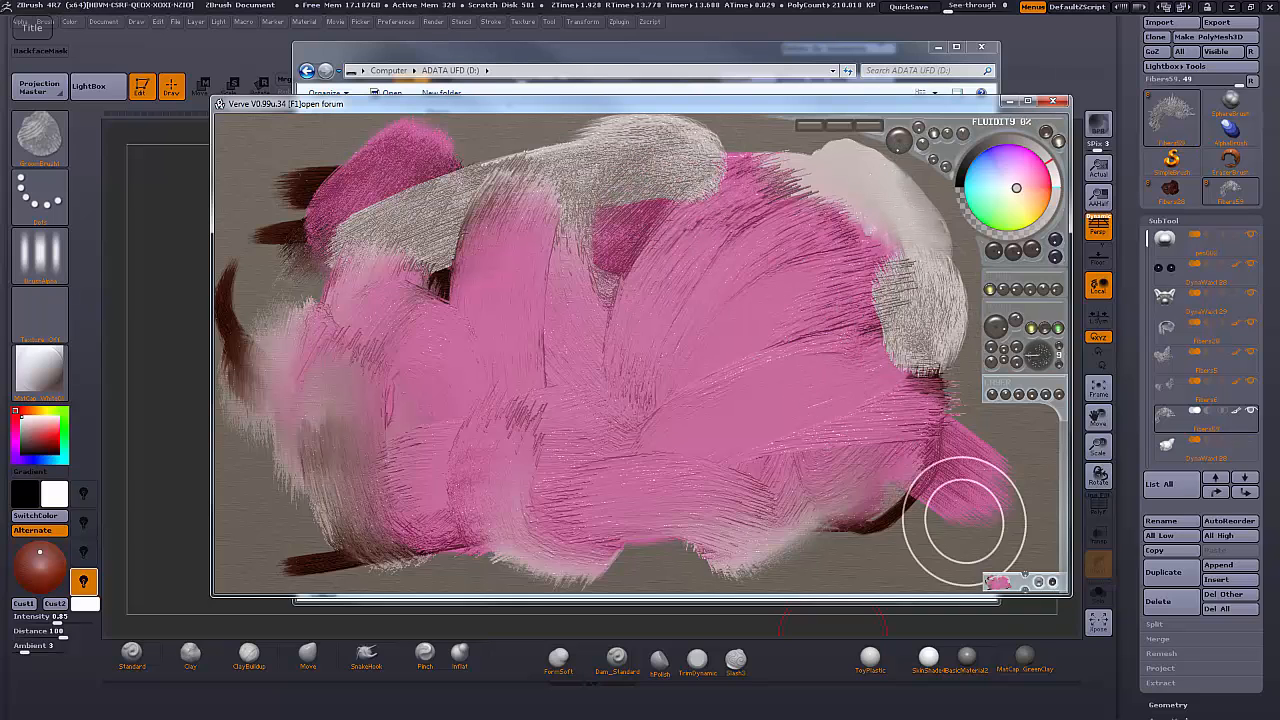
{"action": "mouse_move", "coordinate": [964, 521]}
{"action": "left_mouse_down"}
{"action": "mouse_move", "coordinate": [931, 366]}
{"action": "mouse_move", "coordinate": [960, 515]}
{"action": "mouse_move", "coordinate": [890, 540]}
{"action": "mouse_move", "coordinate": [815, 545]}
{"action": "mouse_move", "coordinate": [805, 530]}
{"action": "mouse_move", "coordinate": [905, 522]}
{"action": "mouse_move", "coordinate": [812, 490]}
{"action": "mouse_move", "coordinate": [818, 518]}
{"action": "left_mouse_up"}
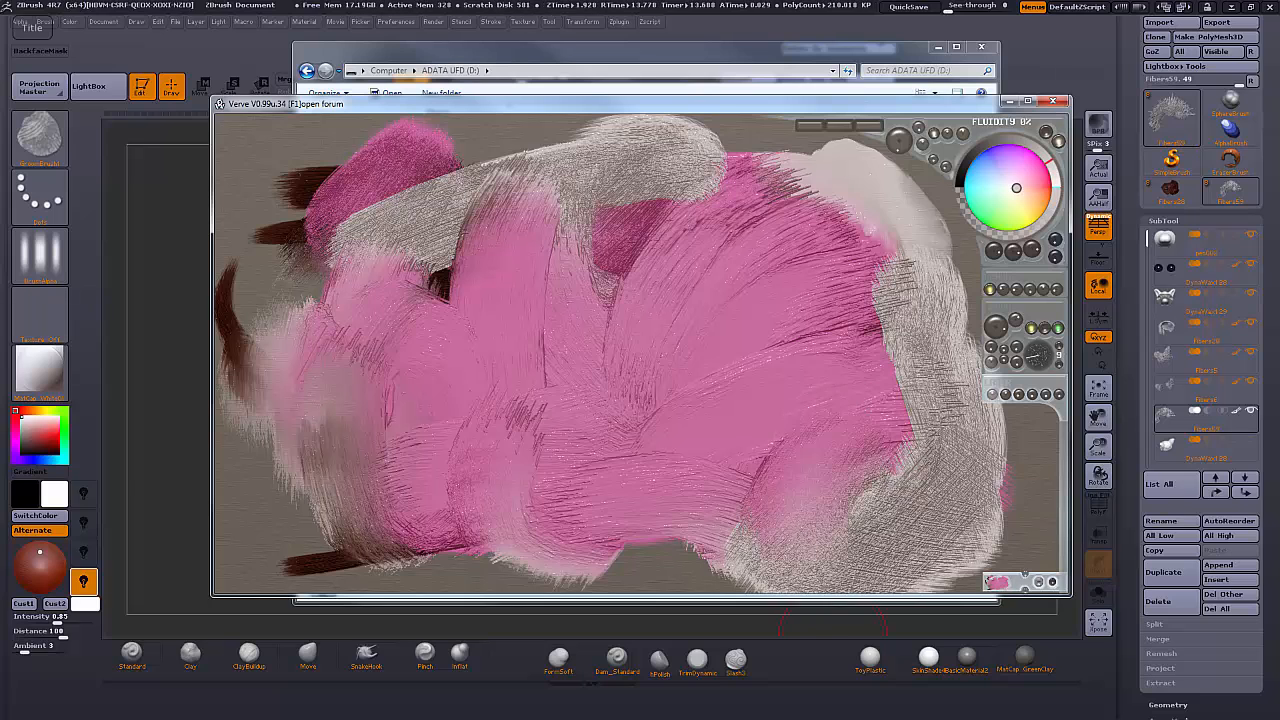
{"action": "mouse_move", "coordinate": [882, 468]}
{"action": "left_mouse_down"}
{"action": "mouse_move", "coordinate": [884, 512]}
{"action": "mouse_move", "coordinate": [932, 478]}
{"action": "mouse_move", "coordinate": [915, 510]}
{"action": "left_mouse_up"}
{"action": "mouse_move", "coordinate": [906, 300]}
{"action": "left_mouse_down"}
{"action": "mouse_move", "coordinate": [914, 372]}
{"action": "mouse_move", "coordinate": [885, 392]}
{"action": "mouse_move", "coordinate": [904, 398]}
{"action": "left_mouse_up"}
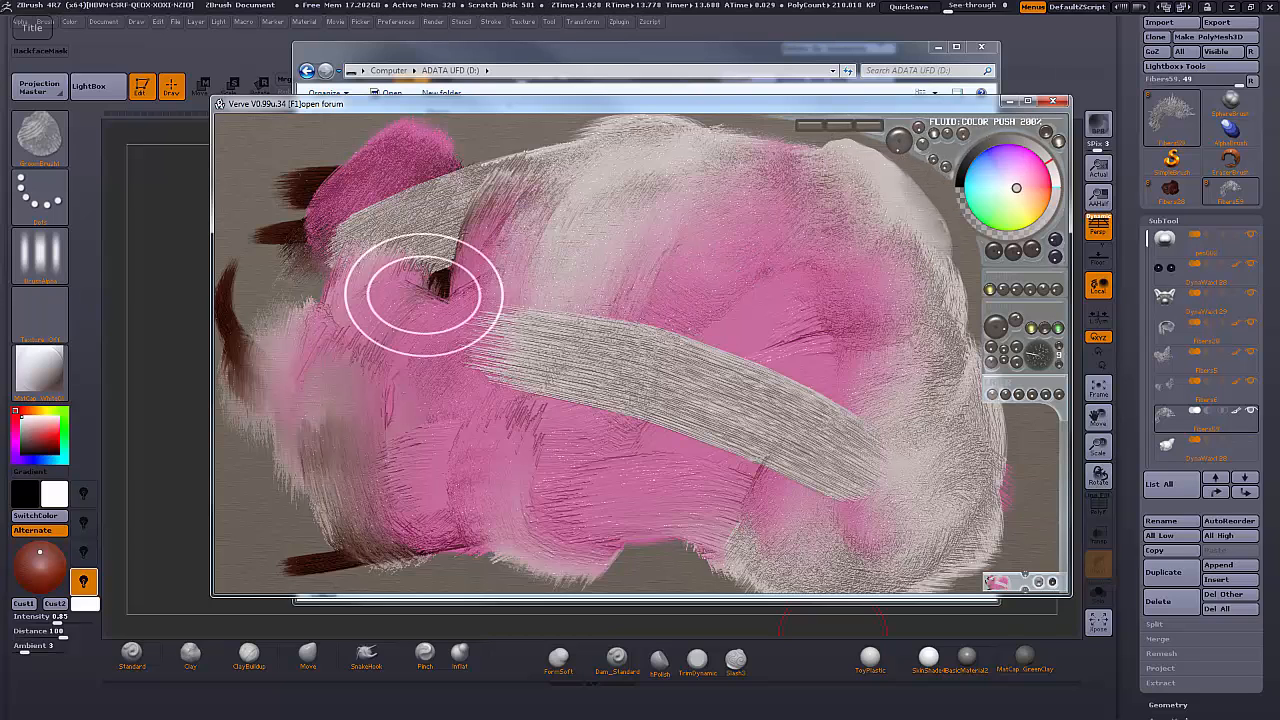
Sample pink from the painting and cover the gray band and most of the canvas with broad blended pink strokes
{"action": "right_click", "coordinate": [470, 278]}
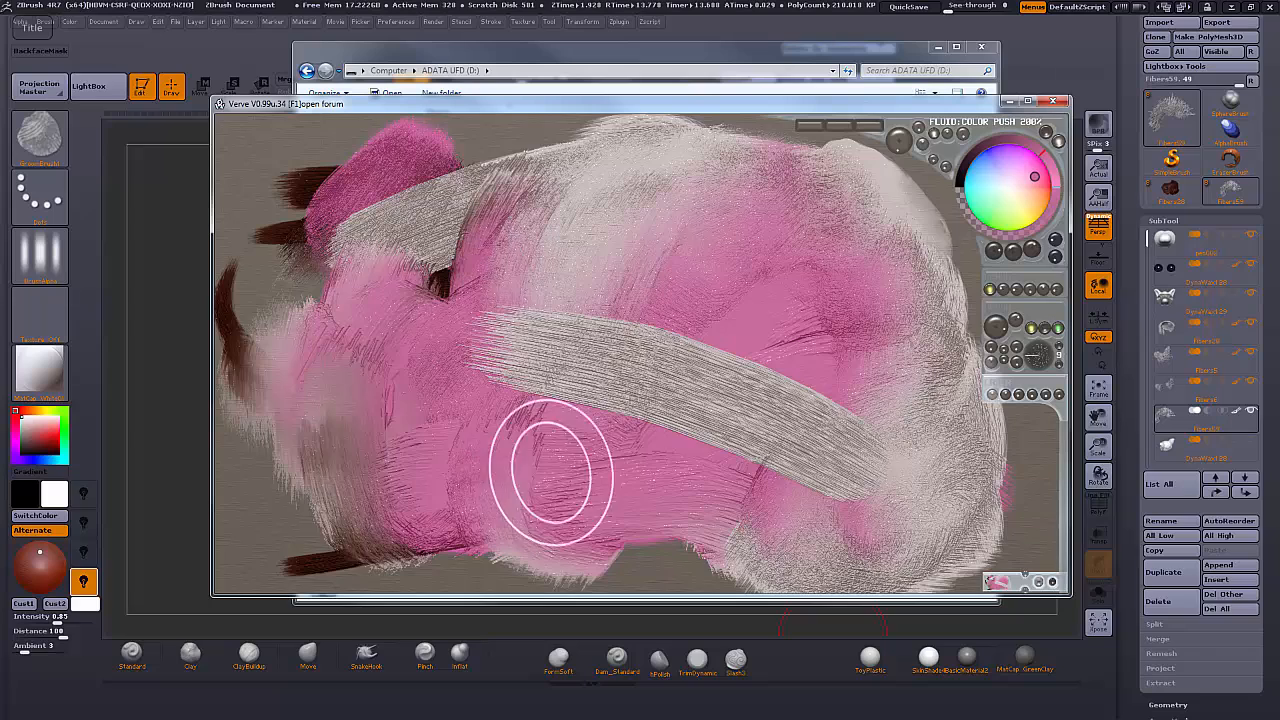
{"action": "mouse_move", "coordinate": [522, 356]}
{"action": "left_mouse_down"}
{"action": "mouse_move", "coordinate": [737, 432]}
{"action": "mouse_move", "coordinate": [585, 448]}
{"action": "left_mouse_up"}
{"action": "left_click_drag", "start_coordinate": [800, 418], "coordinate": [657, 456]}
{"action": "mouse_move", "coordinate": [790, 448]}
{"action": "left_mouse_down"}
{"action": "mouse_move", "coordinate": [405, 410]}
{"action": "mouse_move", "coordinate": [450, 170]}
{"action": "mouse_move", "coordinate": [785, 500]}
{"action": "mouse_move", "coordinate": [560, 292]}
{"action": "mouse_move", "coordinate": [440, 240]}
{"action": "mouse_move", "coordinate": [860, 230]}
{"action": "mouse_move", "coordinate": [530, 300]}
{"action": "mouse_move", "coordinate": [850, 480]}
{"action": "left_mouse_up"}
{"action": "mouse_move", "coordinate": [500, 340]}
{"action": "left_mouse_down"}
{"action": "mouse_move", "coordinate": [715, 465]}
{"action": "mouse_move", "coordinate": [310, 390]}
{"action": "mouse_move", "coordinate": [890, 370]}
{"action": "mouse_move", "coordinate": [610, 500]}
{"action": "left_mouse_up"}
{"action": "mouse_move", "coordinate": [820, 400]}
{"action": "left_mouse_down"}
{"action": "mouse_move", "coordinate": [370, 440]}
{"action": "mouse_move", "coordinate": [850, 400]}
{"action": "mouse_move", "coordinate": [640, 470]}
{"action": "mouse_move", "coordinate": [420, 430]}
{"action": "mouse_move", "coordinate": [265, 190]}
{"action": "left_mouse_up"}
{"action": "mouse_move", "coordinate": [355, 250]}
{"action": "left_mouse_down"}
{"action": "mouse_move", "coordinate": [440, 160]}
{"action": "mouse_move", "coordinate": [800, 140]}
{"action": "mouse_move", "coordinate": [600, 200]}
{"action": "mouse_move", "coordinate": [930, 250]}
{"action": "mouse_move", "coordinate": [720, 300]}
{"action": "mouse_move", "coordinate": [630, 300]}
{"action": "mouse_move", "coordinate": [500, 330]}
{"action": "mouse_move", "coordinate": [400, 380]}
{"action": "mouse_move", "coordinate": [334, 529]}
{"action": "mouse_move", "coordinate": [300, 560]}
{"action": "mouse_move", "coordinate": [500, 540]}
{"action": "mouse_move", "coordinate": [680, 560]}
{"action": "mouse_move", "coordinate": [1040, 480]}
{"action": "left_mouse_up"}
{"action": "mouse_move", "coordinate": [980, 418]}
{"action": "left_mouse_down"}
{"action": "mouse_move", "coordinate": [940, 480]}
{"action": "mouse_move", "coordinate": [890, 500]}
{"action": "mouse_move", "coordinate": [850, 380]}
{"action": "mouse_move", "coordinate": [778, 440]}
{"action": "left_mouse_up"}
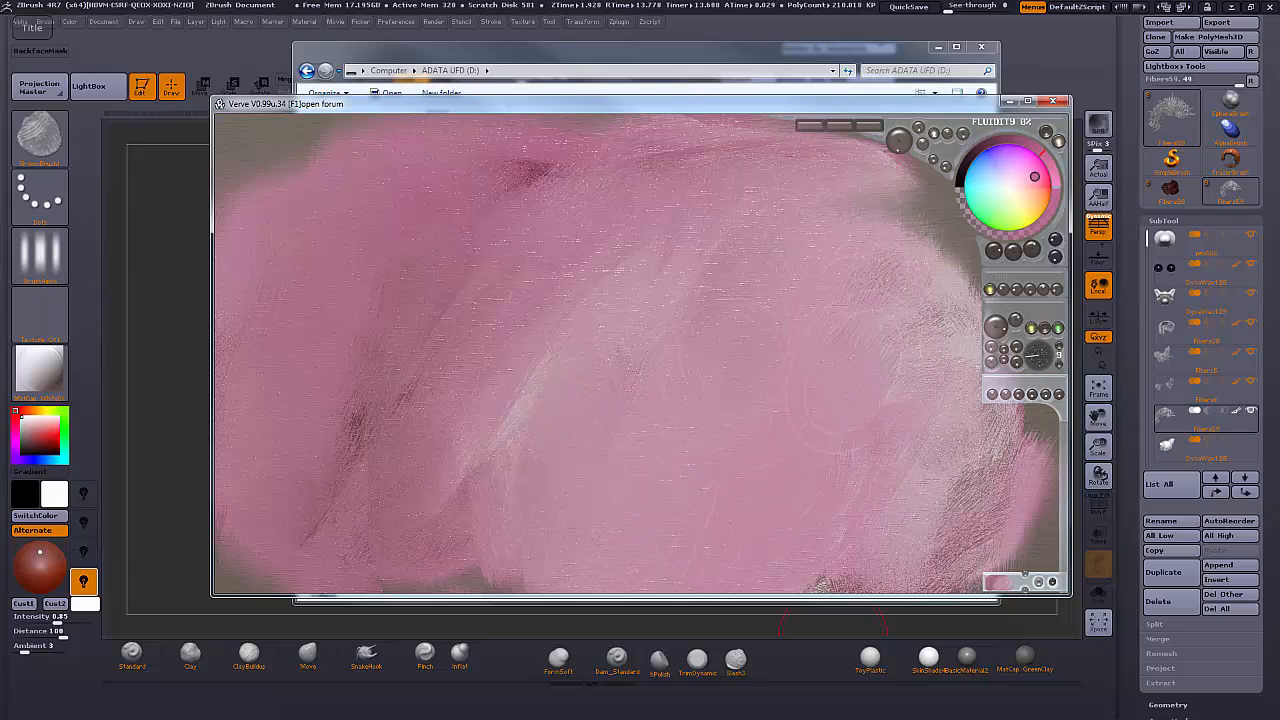
Choose a pale bluish gray and brush it down the right side of the pink area to the lower-right corner
{"action": "left_click", "coordinate": [994, 181]}
{"action": "mouse_move", "coordinate": [900, 210]}
{"action": "left_mouse_down"}
{"action": "mouse_move", "coordinate": [925, 285]}
{"action": "mouse_move", "coordinate": [915, 245]}
{"action": "left_mouse_up"}
{"action": "mouse_move", "coordinate": [931, 303]}
{"action": "left_mouse_down"}
{"action": "mouse_move", "coordinate": [910, 280]}
{"action": "mouse_move", "coordinate": [923, 243]}
{"action": "mouse_move", "coordinate": [836, 300]}
{"action": "left_mouse_up"}
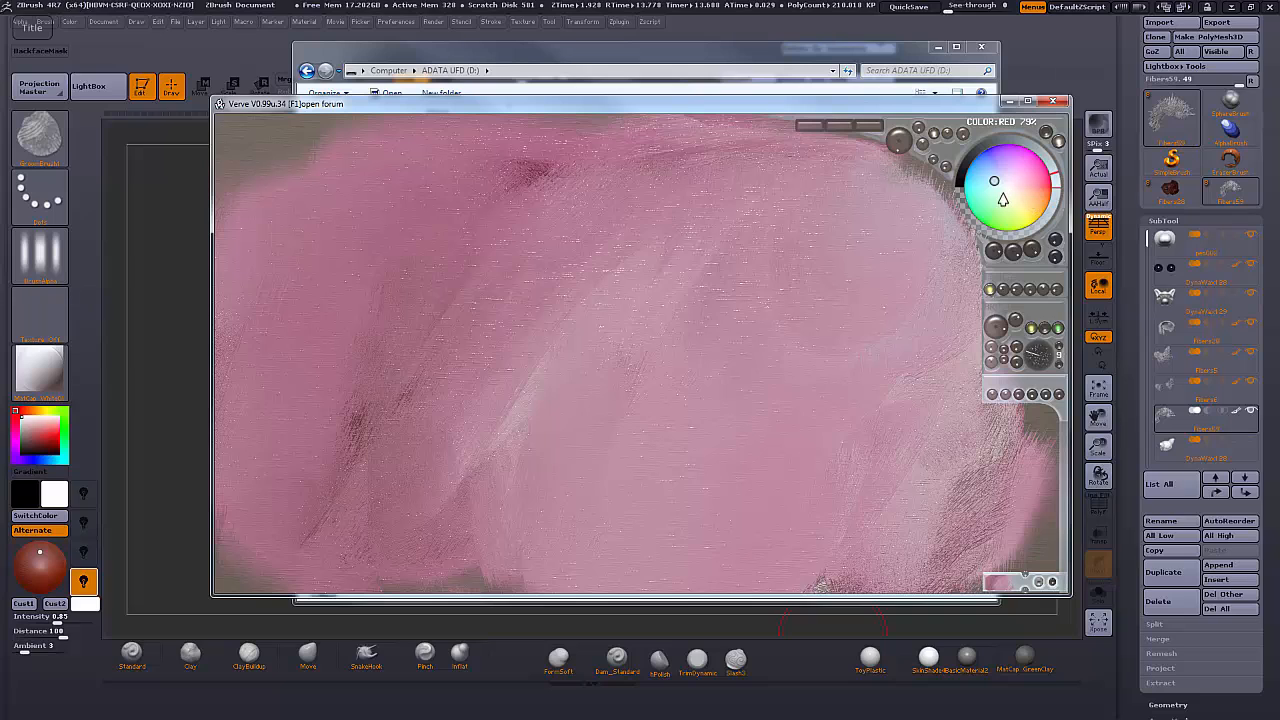
{"action": "mouse_move", "coordinate": [932, 338]}
{"action": "left_mouse_down"}
{"action": "mouse_move", "coordinate": [910, 406]}
{"action": "mouse_move", "coordinate": [914, 354]}
{"action": "mouse_move", "coordinate": [940, 423]}
{"action": "left_mouse_up"}
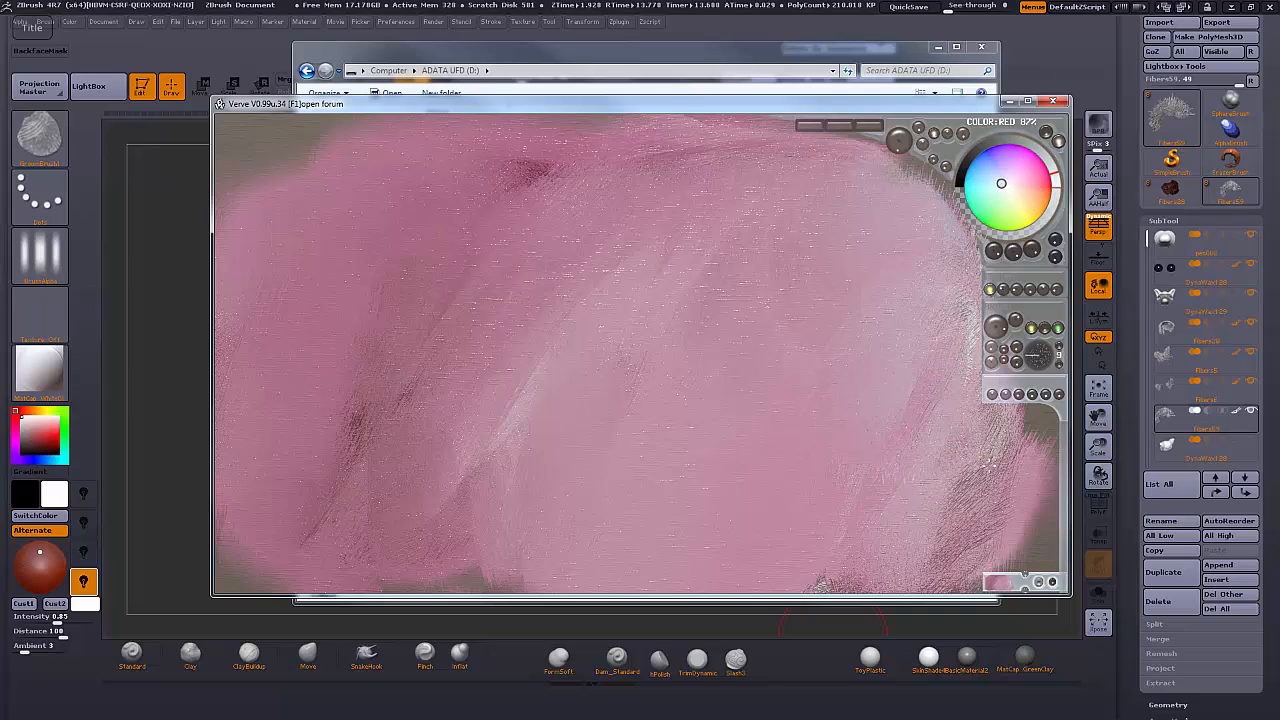
{"action": "mouse_move", "coordinate": [990, 466]}
{"action": "left_mouse_down"}
{"action": "mouse_move", "coordinate": [953, 440]}
{"action": "mouse_move", "coordinate": [959, 451]}
{"action": "mouse_move", "coordinate": [982, 402]}
{"action": "mouse_move", "coordinate": [921, 550]}
{"action": "left_mouse_up"}
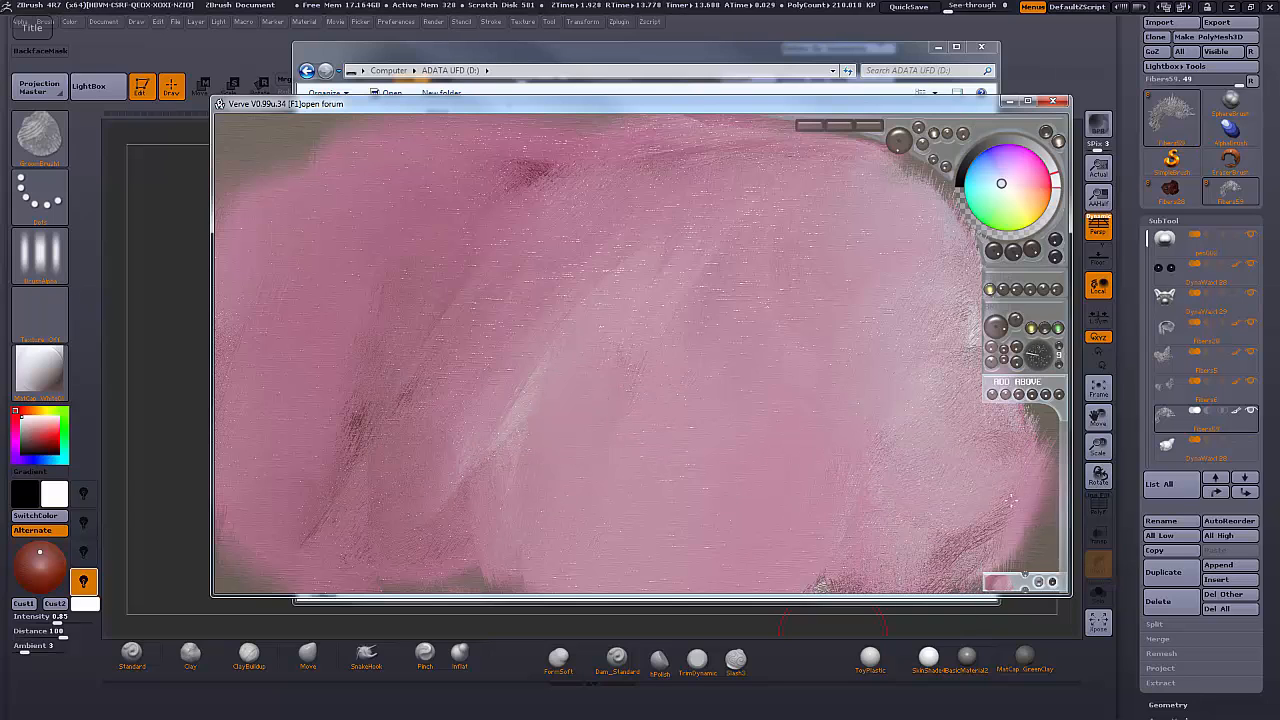
Dab pale gray into the lower-right corner, blend it into the pink and soften the dark streaks at the lower left
{"action": "left_click_drag", "start_coordinate": [973, 492], "coordinate": [992, 490]}
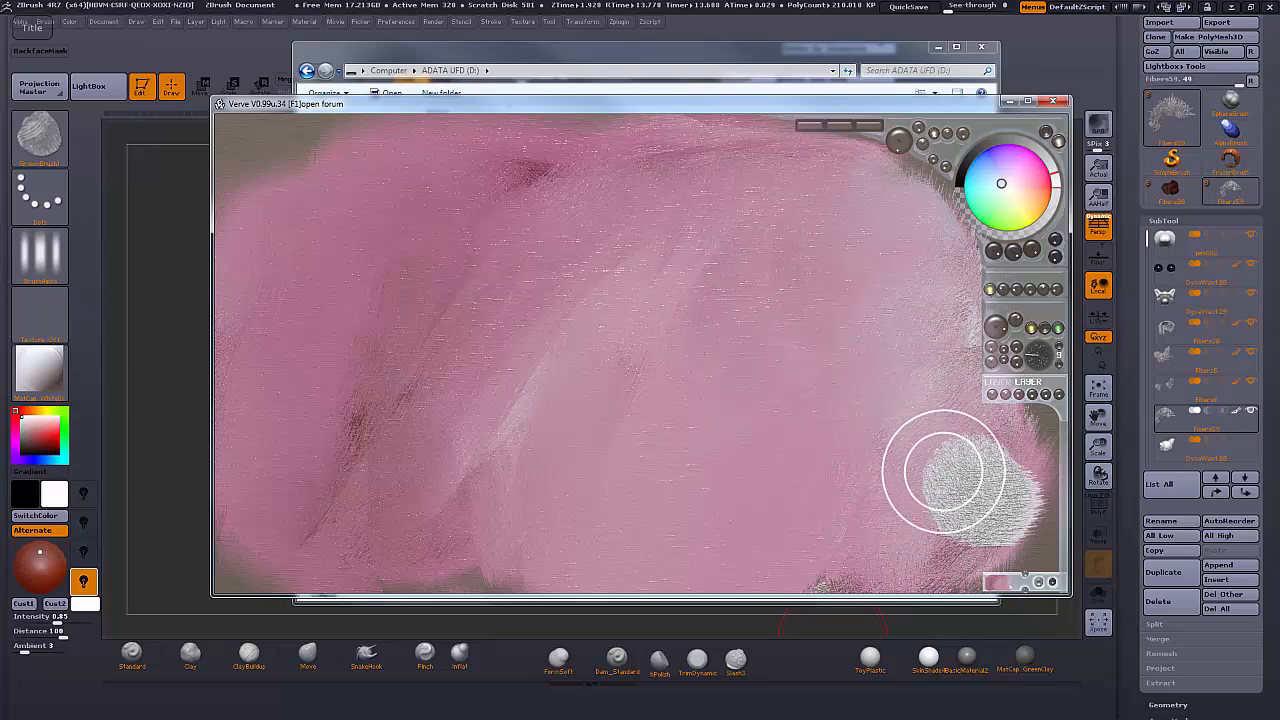
{"action": "left_click_drag", "start_coordinate": [954, 491], "coordinate": [1005, 515]}
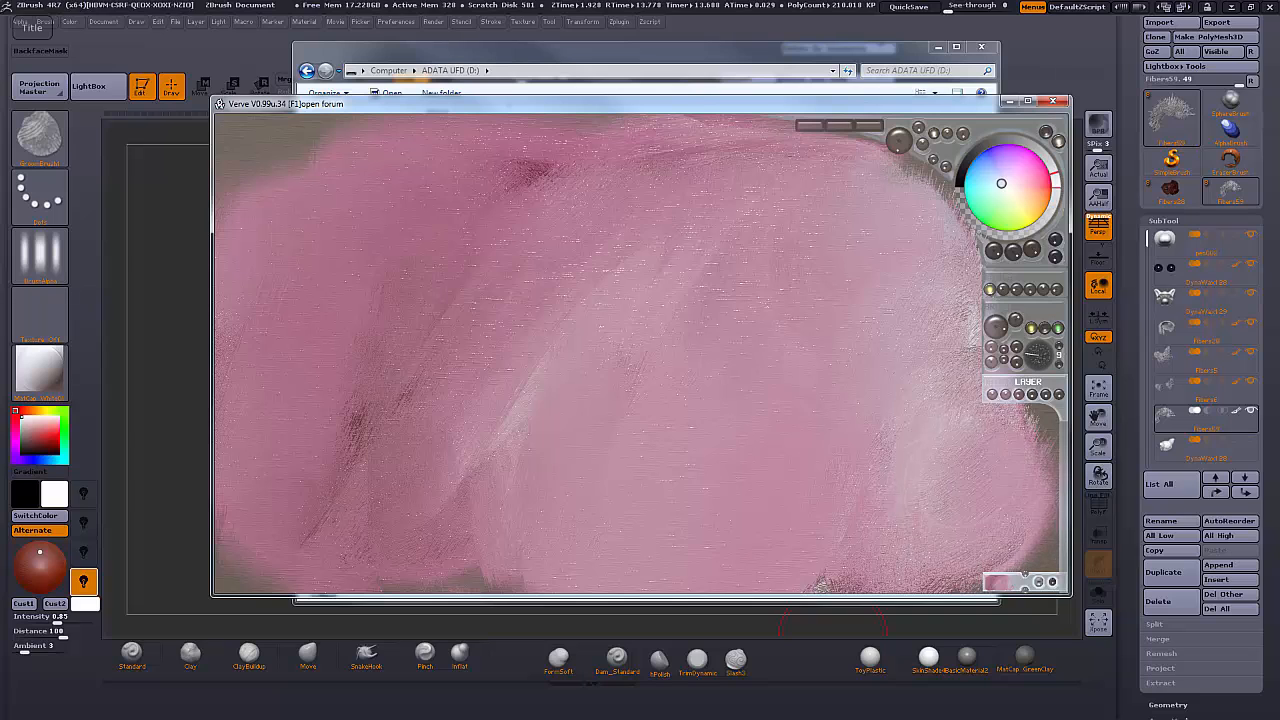
{"action": "mouse_move", "coordinate": [486, 523]}
{"action": "left_mouse_down"}
{"action": "mouse_move", "coordinate": [492, 478]}
{"action": "mouse_move", "coordinate": [486, 540]}
{"action": "left_mouse_up"}
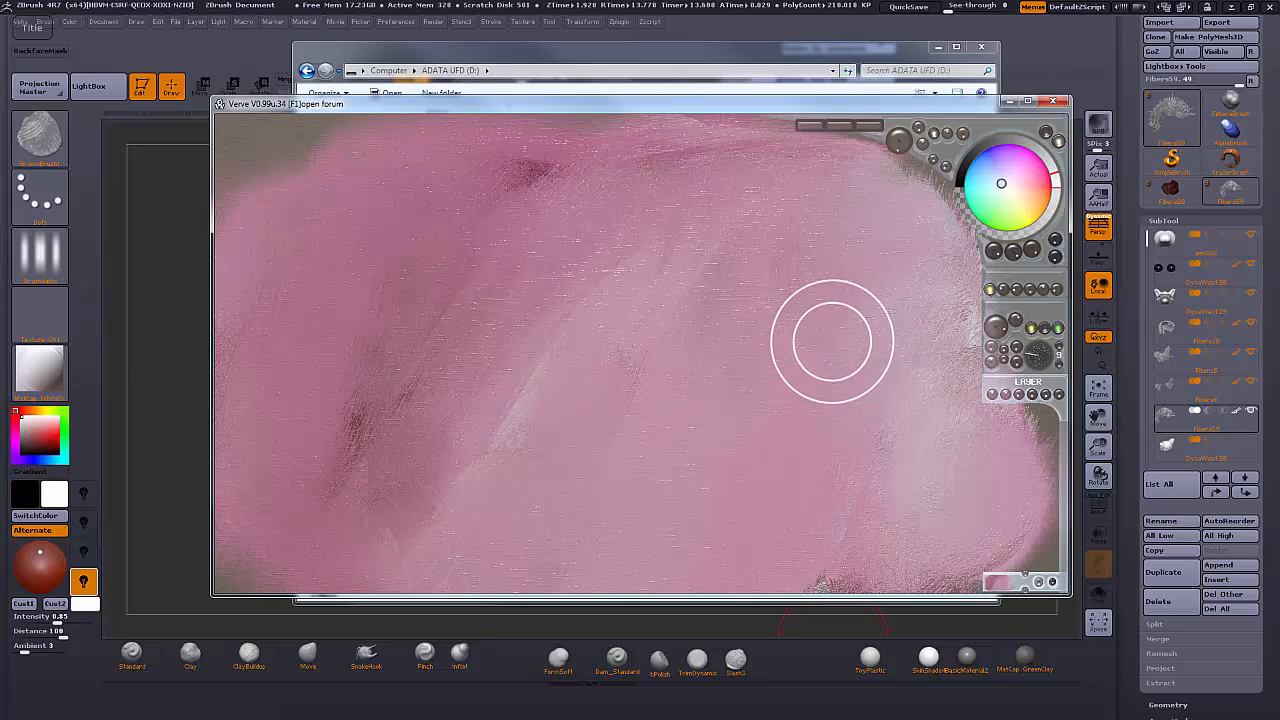
Paint blue over the upper-left area and yellow at the upper centre, blending both into the surrounding pink
{"action": "left_click", "coordinate": [995, 160]}
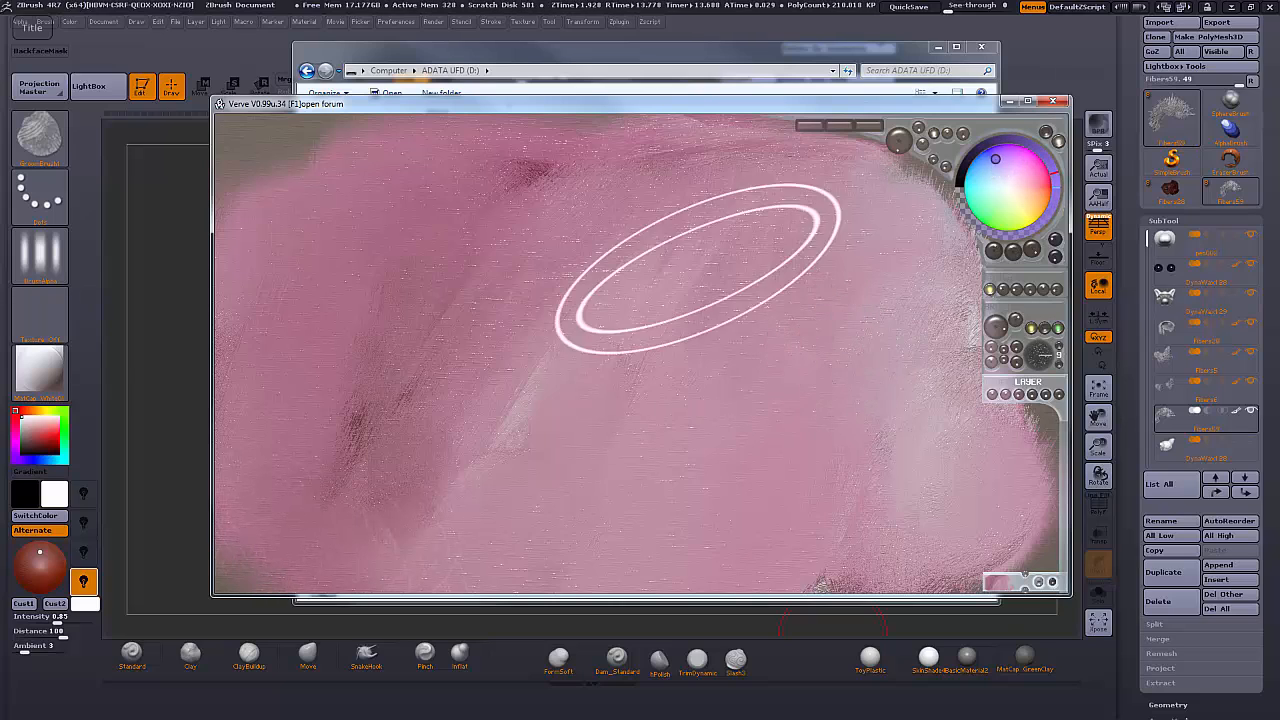
{"action": "mouse_move", "coordinate": [425, 168]}
{"action": "left_mouse_down"}
{"action": "mouse_move", "coordinate": [343, 243]}
{"action": "mouse_move", "coordinate": [424, 232]}
{"action": "mouse_move", "coordinate": [430, 265]}
{"action": "mouse_move", "coordinate": [400, 220]}
{"action": "mouse_move", "coordinate": [377, 246]}
{"action": "mouse_move", "coordinate": [425, 340]}
{"action": "mouse_move", "coordinate": [434, 291]}
{"action": "mouse_move", "coordinate": [414, 263]}
{"action": "mouse_move", "coordinate": [457, 320]}
{"action": "mouse_move", "coordinate": [475, 400]}
{"action": "left_mouse_up"}
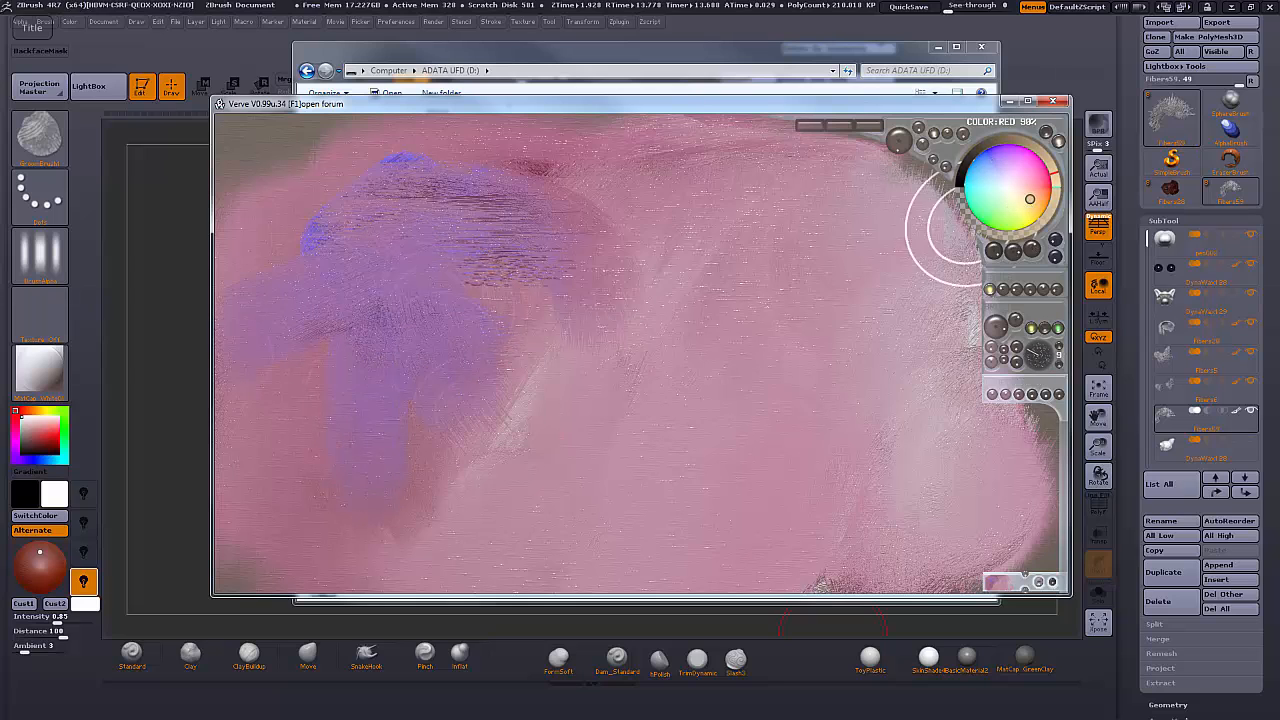
{"action": "mouse_move", "coordinate": [820, 190]}
{"action": "left_mouse_down"}
{"action": "mouse_move", "coordinate": [690, 260]}
{"action": "mouse_move", "coordinate": [700, 229]}
{"action": "mouse_move", "coordinate": [709, 286]}
{"action": "mouse_move", "coordinate": [650, 300]}
{"action": "left_mouse_up"}
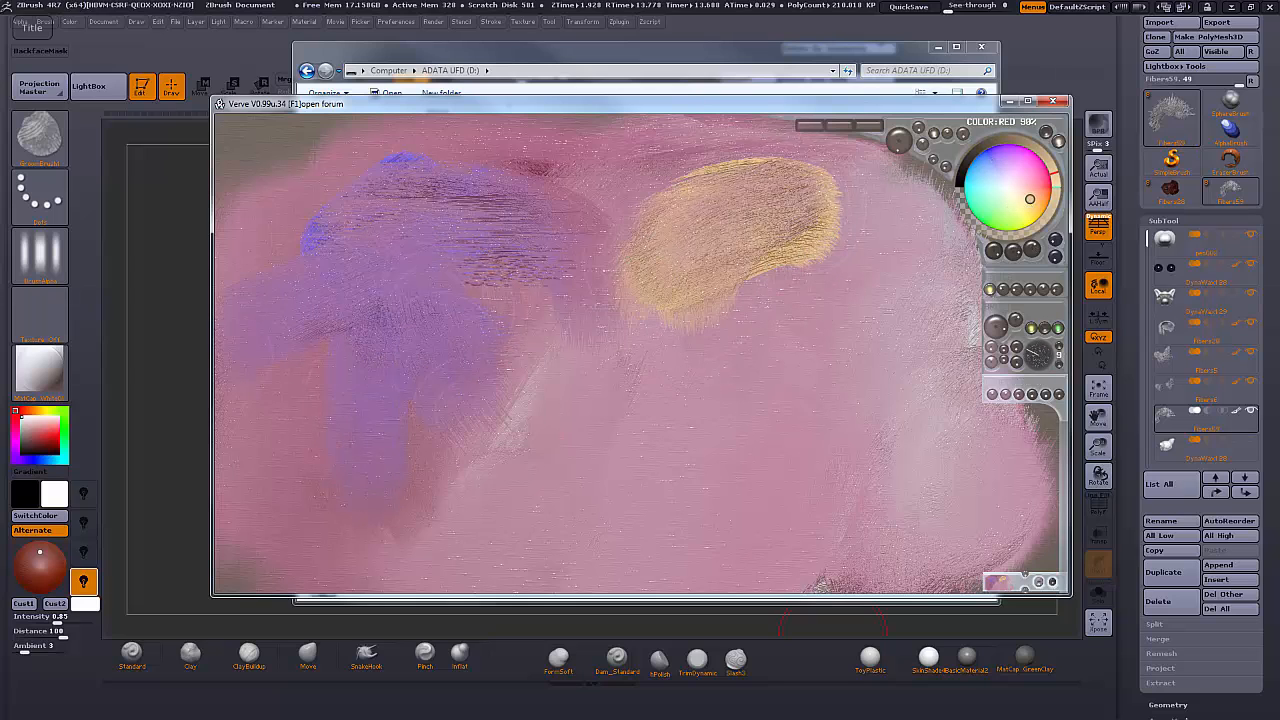
{"action": "mouse_move", "coordinate": [720, 250]}
{"action": "left_mouse_down"}
{"action": "mouse_move", "coordinate": [780, 220]}
{"action": "mouse_move", "coordinate": [789, 314]}
{"action": "left_mouse_up"}
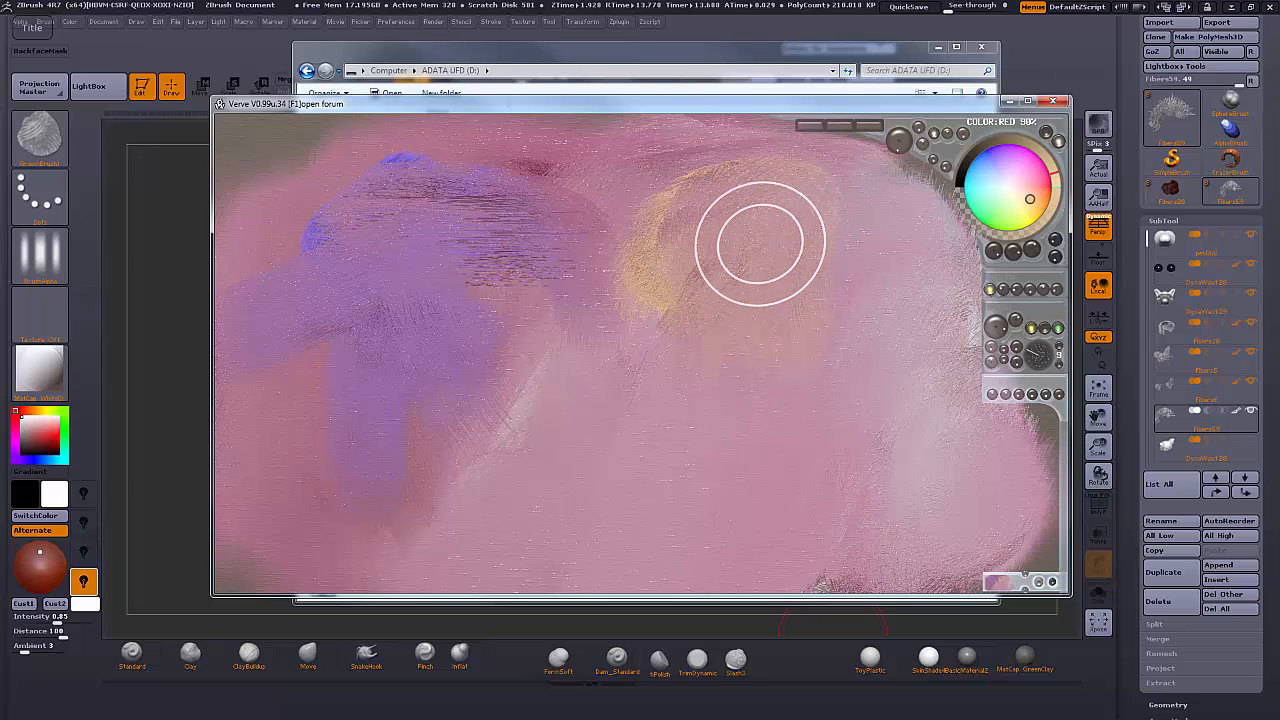
{"action": "mouse_move", "coordinate": [655, 327]}
{"action": "left_mouse_down"}
{"action": "mouse_move", "coordinate": [791, 349]}
{"action": "mouse_move", "coordinate": [815, 195]}
{"action": "left_mouse_up"}
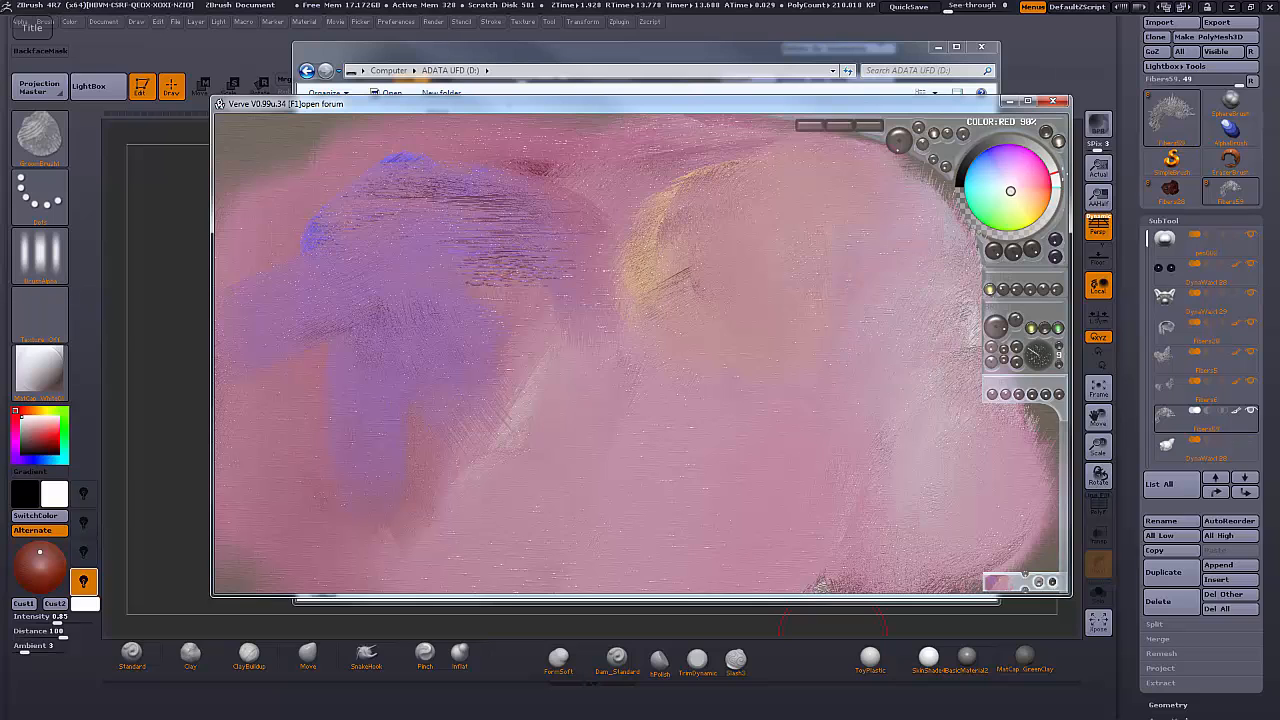
Choose a near-white color, brush it over the upper-right area and blend the yellow patch toward the purple
{"action": "mouse_move", "coordinate": [857, 323]}
{"action": "left_mouse_down"}
{"action": "mouse_move", "coordinate": [886, 286]}
{"action": "mouse_move", "coordinate": [912, 318]}
{"action": "mouse_move", "coordinate": [860, 330]}
{"action": "mouse_move", "coordinate": [814, 386]}
{"action": "mouse_move", "coordinate": [951, 257]}
{"action": "mouse_move", "coordinate": [906, 325]}
{"action": "mouse_move", "coordinate": [760, 350]}
{"action": "left_mouse_up"}
{"action": "left_click_drag", "start_coordinate": [915, 368], "coordinate": [909, 355]}
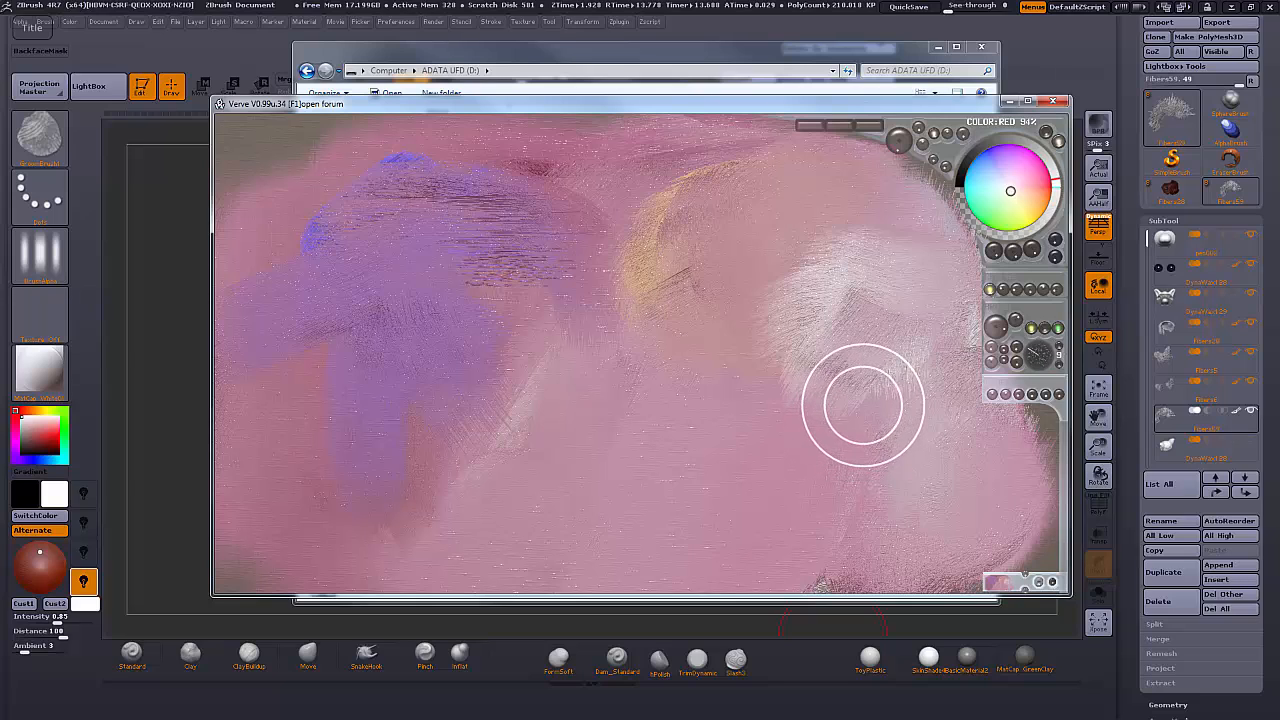
{"action": "mouse_move", "coordinate": [643, 265]}
{"action": "left_mouse_down"}
{"action": "mouse_move", "coordinate": [640, 215]}
{"action": "mouse_move", "coordinate": [563, 308]}
{"action": "left_mouse_up"}
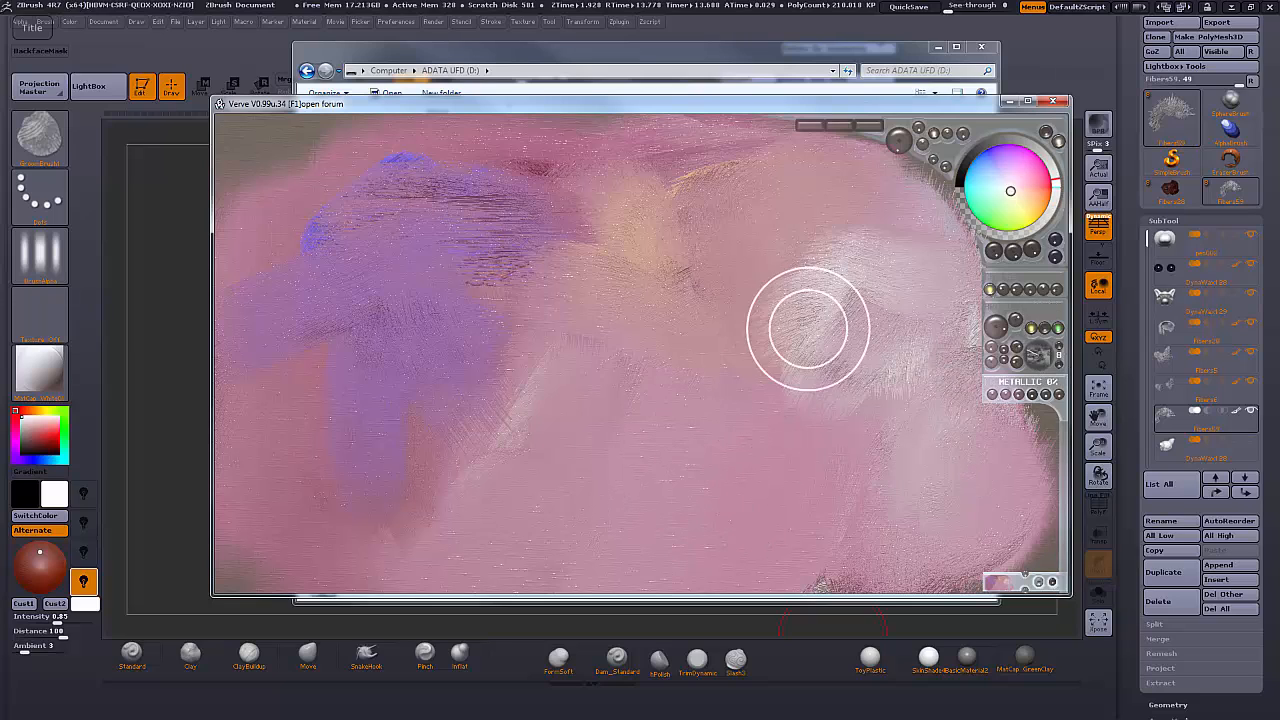
Try different brush tips with white test strokes: a streaky band and a flat block near the centre, and a soft stroke at the lower left
{"action": "left_click_drag", "start_coordinate": [790, 335], "coordinate": [608, 455]}
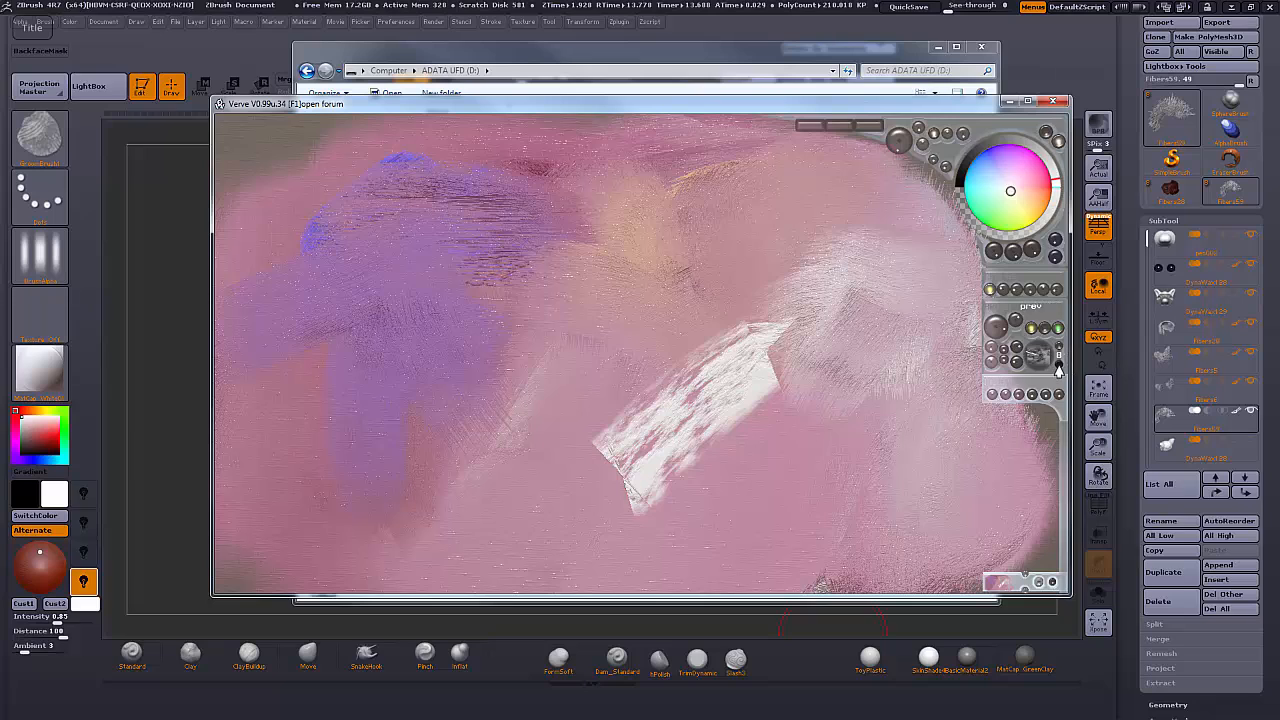
{"action": "left_click_drag", "start_coordinate": [826, 473], "coordinate": [806, 438]}
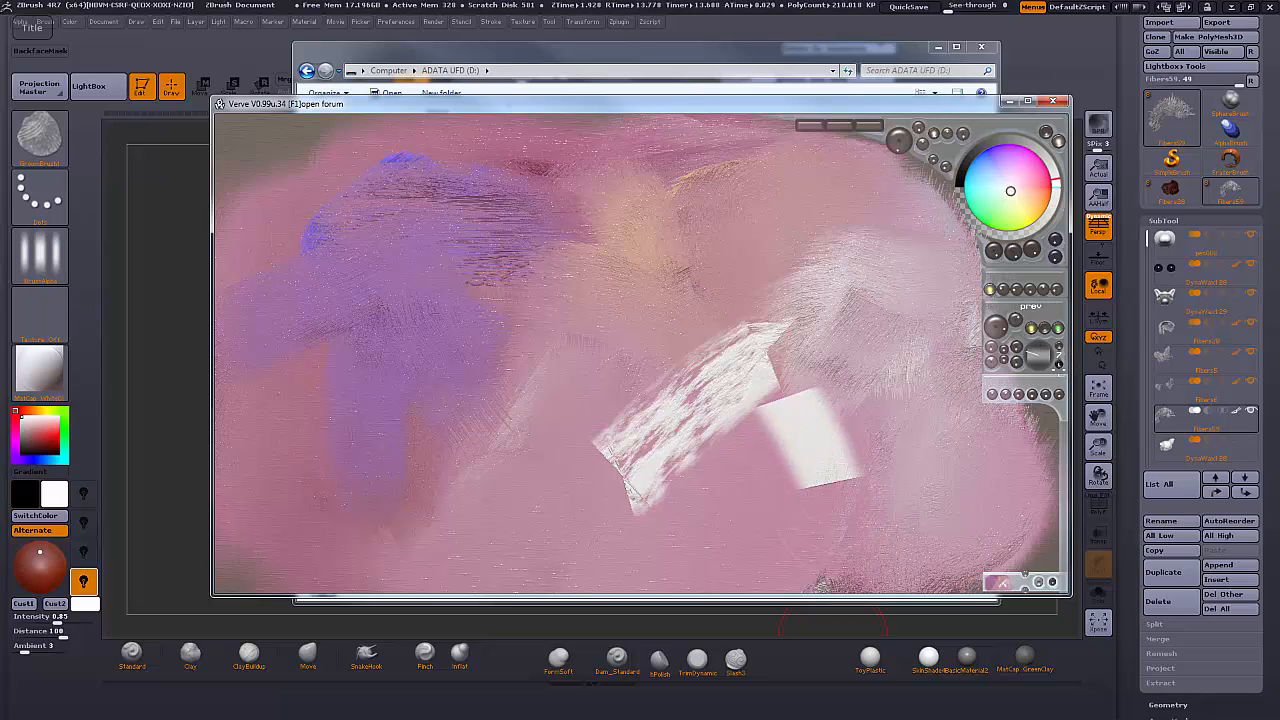
{"action": "left_click_drag", "start_coordinate": [462, 372], "coordinate": [350, 532]}
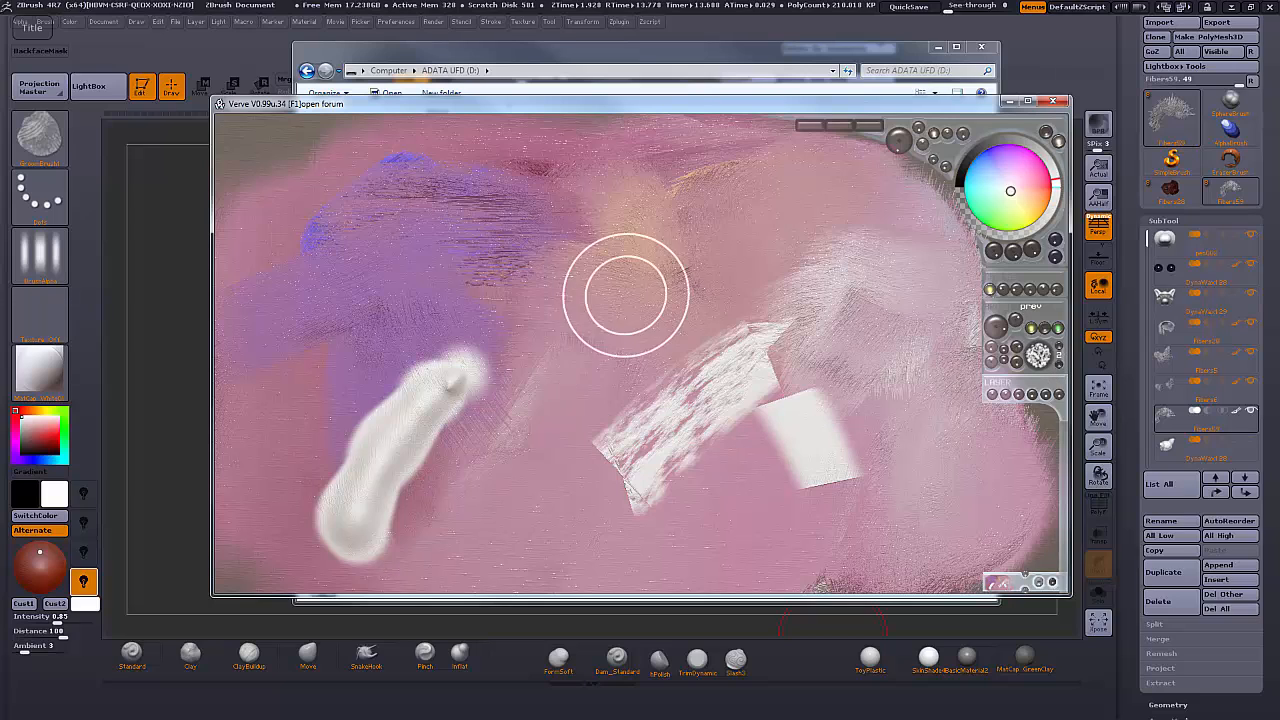
Switch to the speckled brush tip and smear the white test strokes into the pink across the lower half
{"action": "left_click_drag", "start_coordinate": [637, 283], "coordinate": [610, 318]}
{"action": "mouse_move", "coordinate": [690, 265]}
{"action": "left_mouse_down"}
{"action": "mouse_move", "coordinate": [600, 300]}
{"action": "mouse_move", "coordinate": [580, 280]}
{"action": "mouse_move", "coordinate": [400, 440]}
{"action": "mouse_move", "coordinate": [340, 545]}
{"action": "mouse_move", "coordinate": [480, 520]}
{"action": "left_mouse_up"}
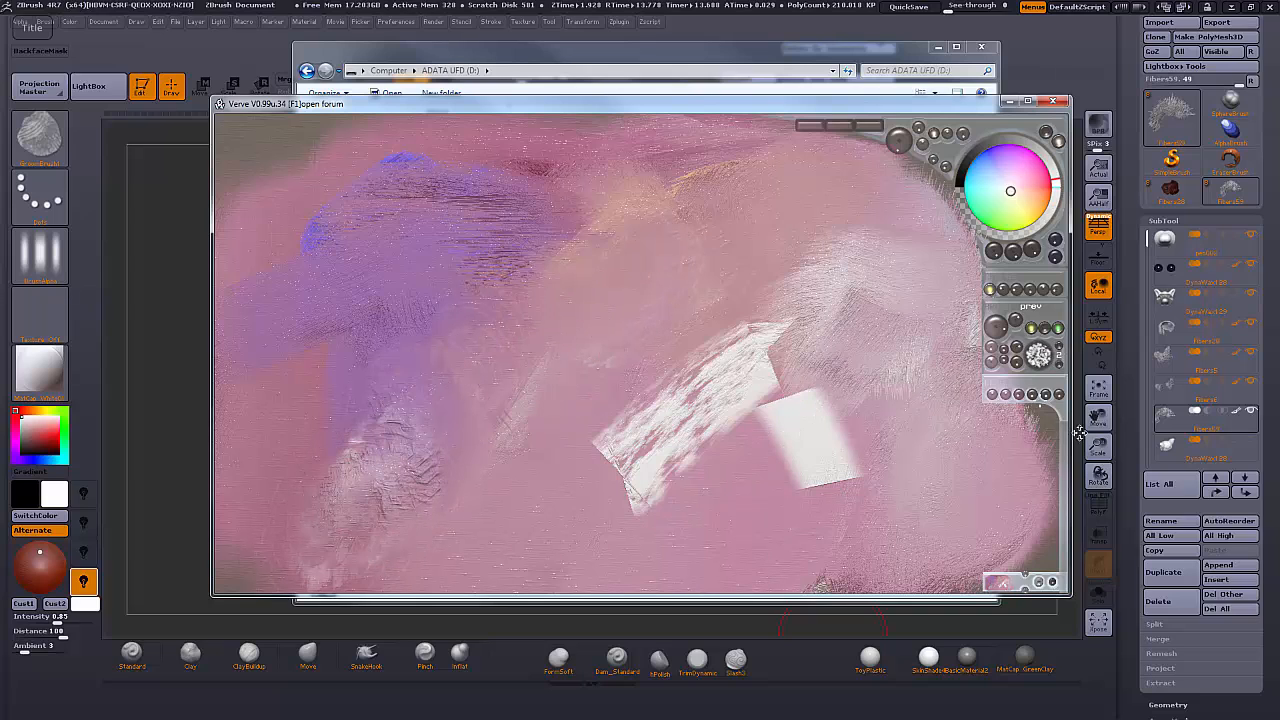
{"action": "mouse_move", "coordinate": [820, 440]}
{"action": "left_mouse_down"}
{"action": "mouse_move", "coordinate": [806, 509]}
{"action": "mouse_move", "coordinate": [837, 443]}
{"action": "mouse_move", "coordinate": [866, 462]}
{"action": "mouse_move", "coordinate": [800, 430]}
{"action": "mouse_move", "coordinate": [771, 437]}
{"action": "mouse_move", "coordinate": [751, 486]}
{"action": "mouse_move", "coordinate": [829, 518]}
{"action": "mouse_move", "coordinate": [777, 534]}
{"action": "mouse_move", "coordinate": [806, 503]}
{"action": "mouse_move", "coordinate": [897, 543]}
{"action": "left_mouse_up"}
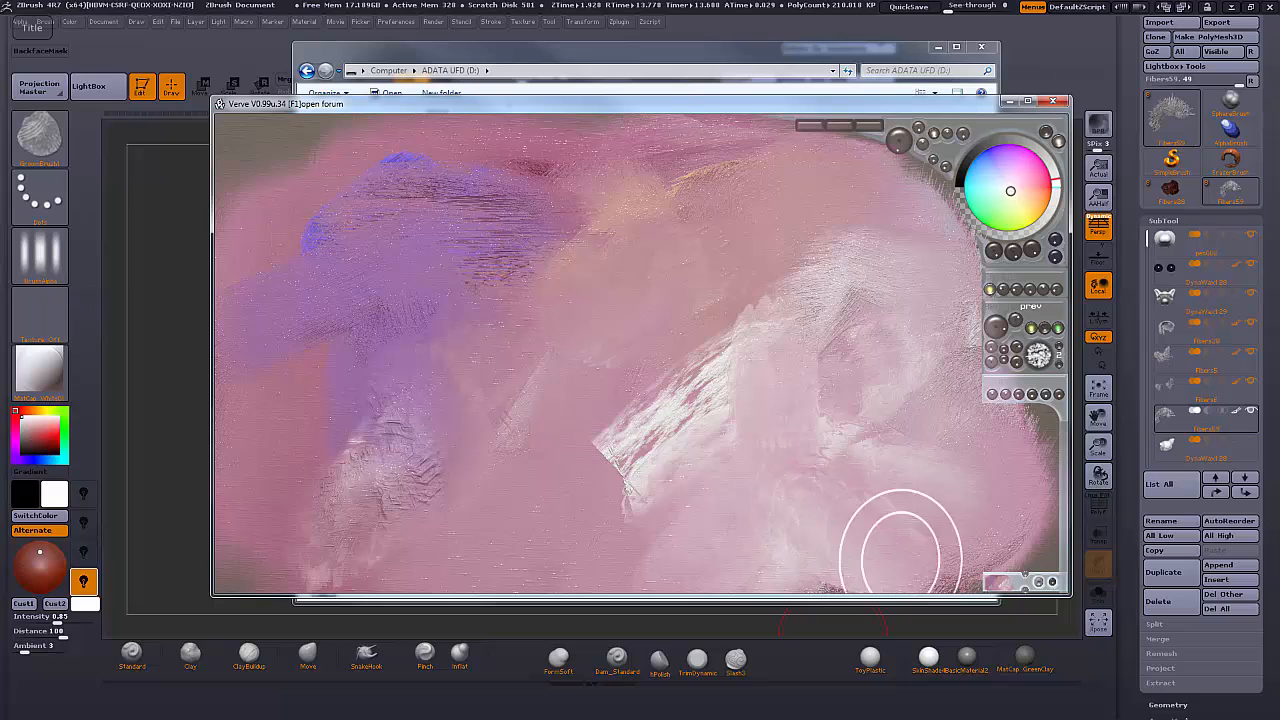
{"action": "mouse_move", "coordinate": [870, 440]}
{"action": "left_mouse_down"}
{"action": "mouse_move", "coordinate": [837, 334]}
{"action": "mouse_move", "coordinate": [640, 470]}
{"action": "mouse_move", "coordinate": [614, 557]}
{"action": "mouse_move", "coordinate": [628, 490]}
{"action": "mouse_move", "coordinate": [651, 471]}
{"action": "mouse_move", "coordinate": [497, 534]}
{"action": "mouse_move", "coordinate": [559, 547]}
{"action": "left_mouse_up"}
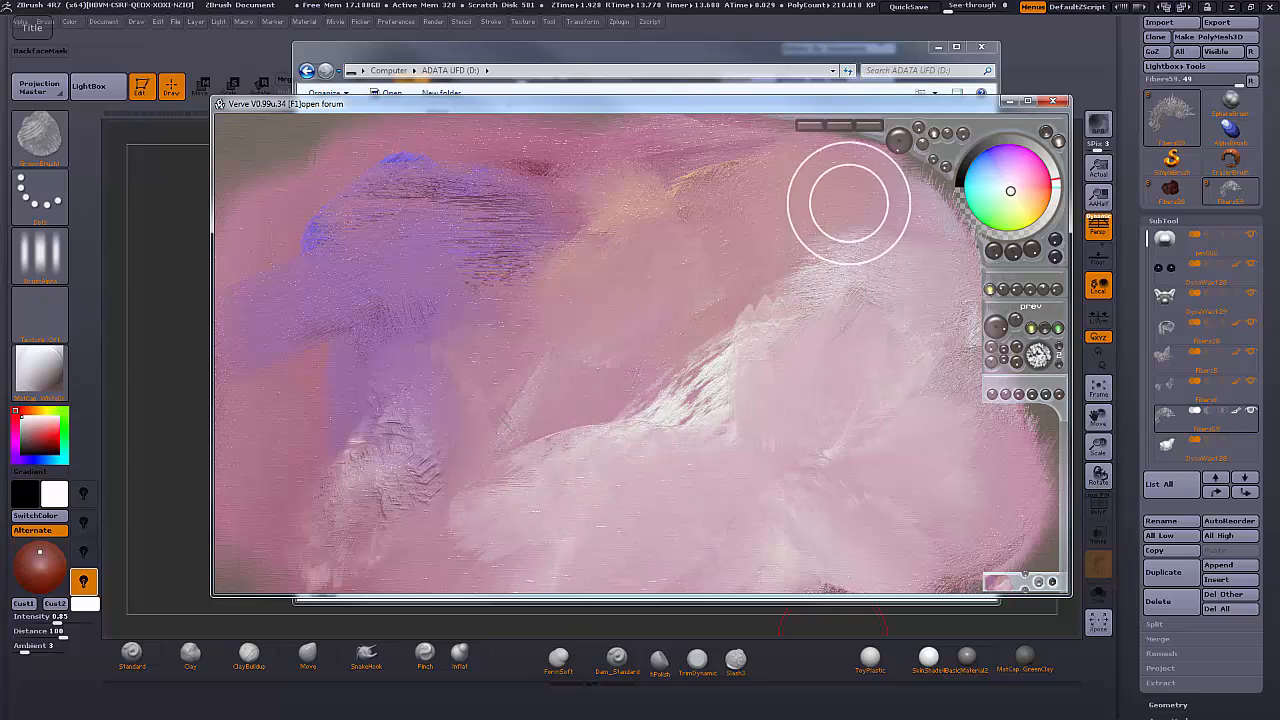
Spread and blend pale pink over the upper centre and upper right with the speckled brush tip
{"action": "mouse_move", "coordinate": [613, 189]}
{"action": "left_mouse_down"}
{"action": "mouse_move", "coordinate": [515, 210]}
{"action": "mouse_move", "coordinate": [565, 270]}
{"action": "left_mouse_up"}
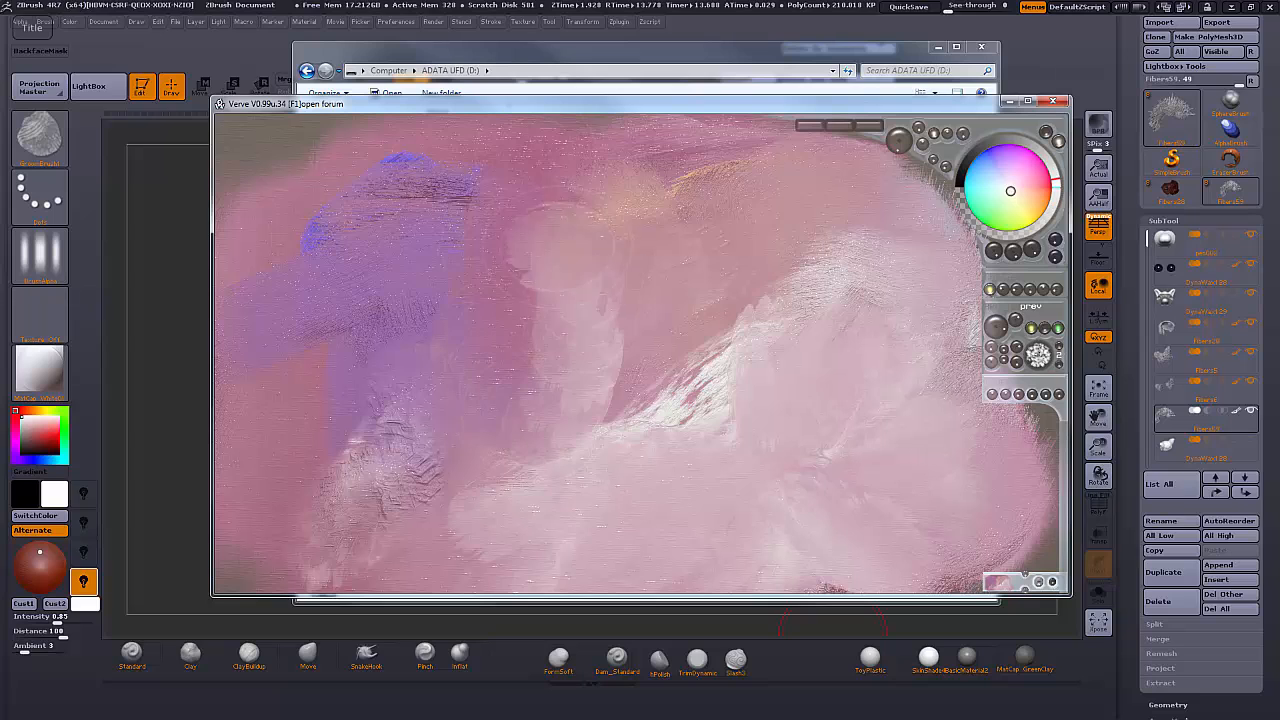
{"action": "left_click_drag", "start_coordinate": [635, 246], "coordinate": [535, 285]}
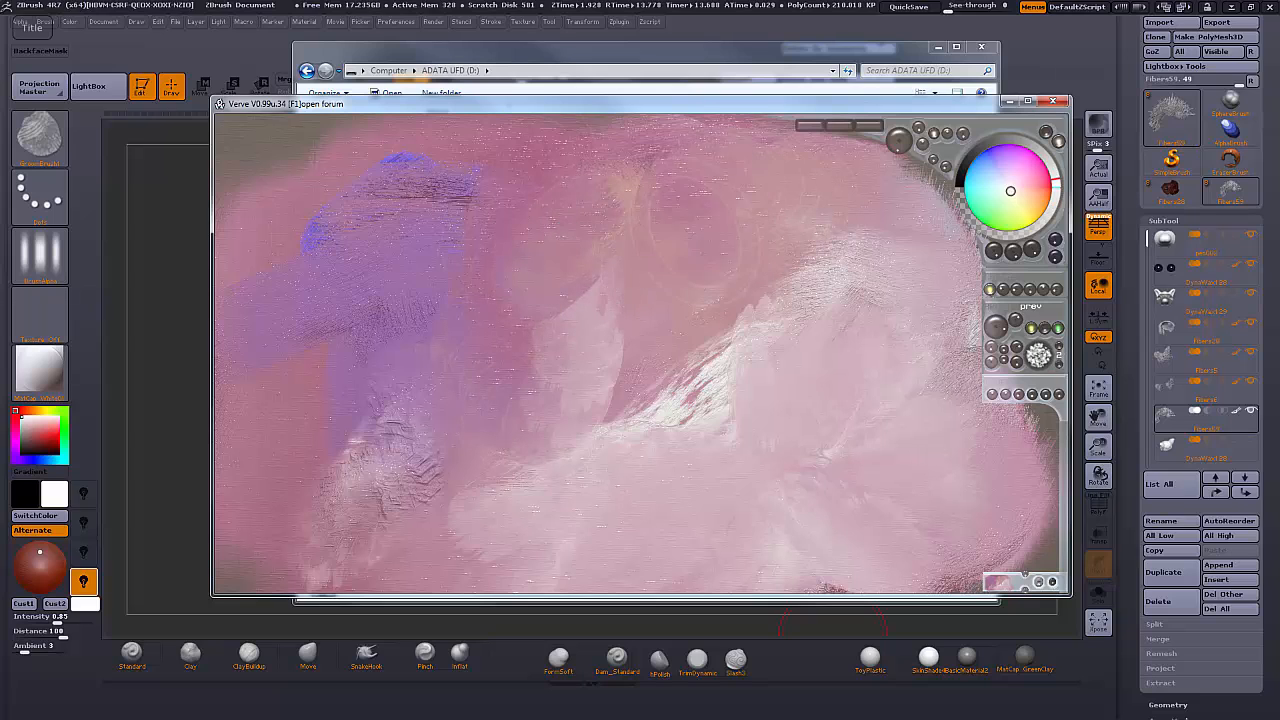
{"action": "mouse_move", "coordinate": [712, 200]}
{"action": "left_mouse_down"}
{"action": "mouse_move", "coordinate": [765, 290]}
{"action": "mouse_move", "coordinate": [700, 180]}
{"action": "mouse_move", "coordinate": [690, 262]}
{"action": "mouse_move", "coordinate": [770, 300]}
{"action": "mouse_move", "coordinate": [775, 250]}
{"action": "mouse_move", "coordinate": [690, 370]}
{"action": "mouse_move", "coordinate": [700, 280]}
{"action": "mouse_move", "coordinate": [555, 410]}
{"action": "mouse_move", "coordinate": [680, 354]}
{"action": "mouse_move", "coordinate": [790, 220]}
{"action": "left_mouse_up"}
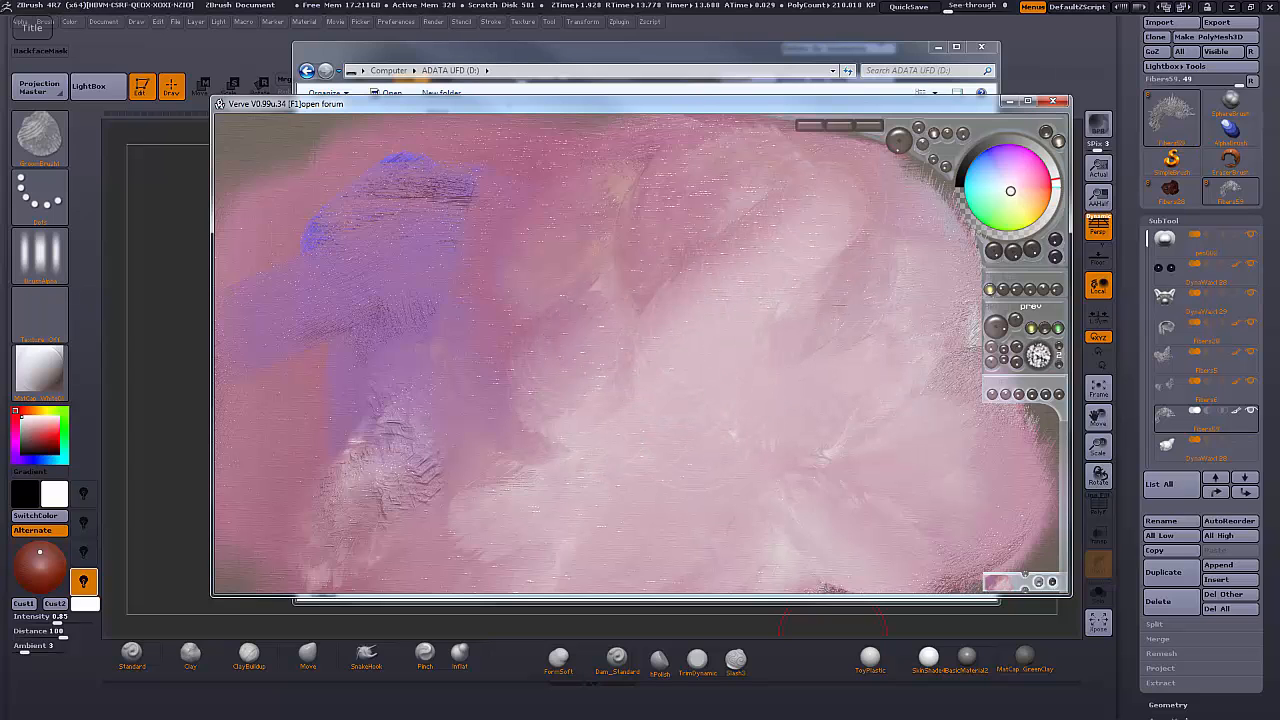
{"action": "left_click_drag", "start_coordinate": [834, 299], "coordinate": [785, 280]}
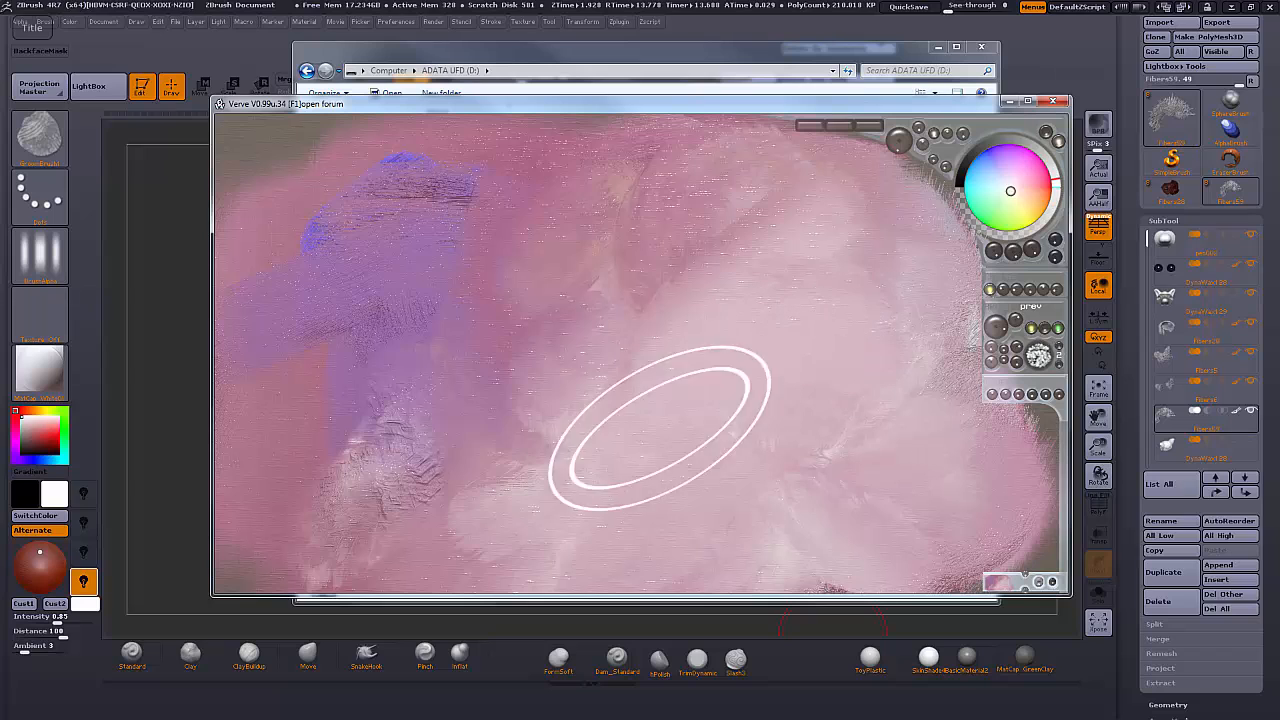
Blend pale pink across the lower left and pull the purple patch down into it
{"action": "mouse_move", "coordinate": [510, 508]}
{"action": "left_mouse_down"}
{"action": "mouse_move", "coordinate": [486, 429]}
{"action": "mouse_move", "coordinate": [523, 403]}
{"action": "mouse_move", "coordinate": [470, 435]}
{"action": "left_mouse_up"}
{"action": "left_click_drag", "start_coordinate": [508, 340], "coordinate": [465, 450]}
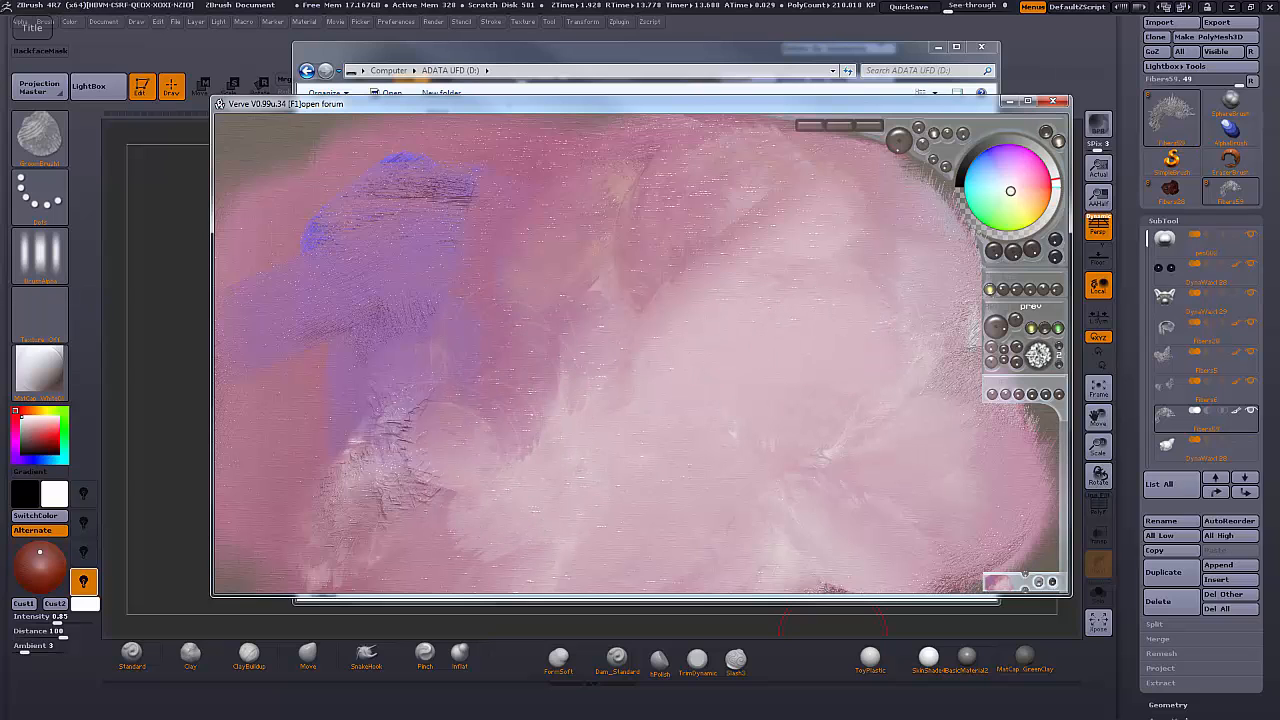
{"action": "mouse_move", "coordinate": [452, 360]}
{"action": "left_mouse_down"}
{"action": "mouse_move", "coordinate": [452, 416]}
{"action": "mouse_move", "coordinate": [400, 468]}
{"action": "mouse_move", "coordinate": [300, 412]}
{"action": "mouse_move", "coordinate": [280, 429]}
{"action": "mouse_move", "coordinate": [312, 514]}
{"action": "mouse_move", "coordinate": [364, 542]}
{"action": "left_mouse_up"}
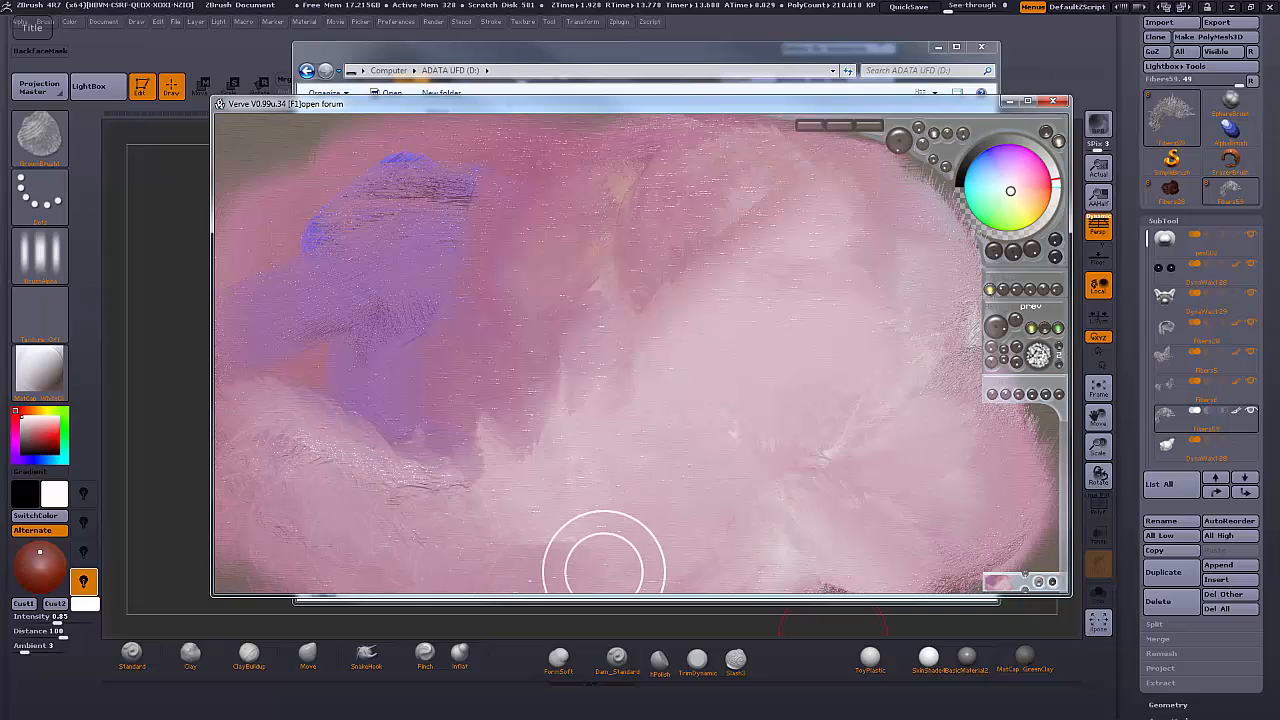
{"action": "left_click_drag", "start_coordinate": [290, 405], "coordinate": [390, 500]}
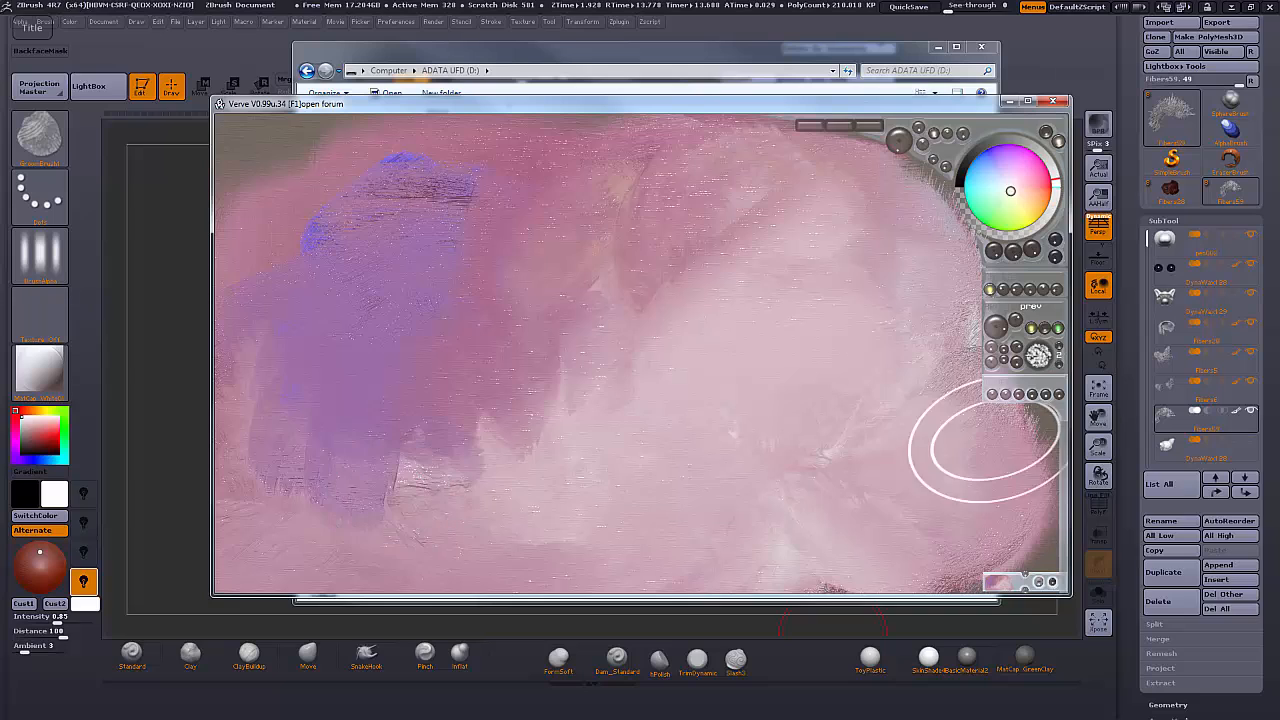
Dab near-white paint onto the right edge and adjust the layer's bump
{"action": "left_click_drag", "start_coordinate": [950, 415], "coordinate": [937, 312]}
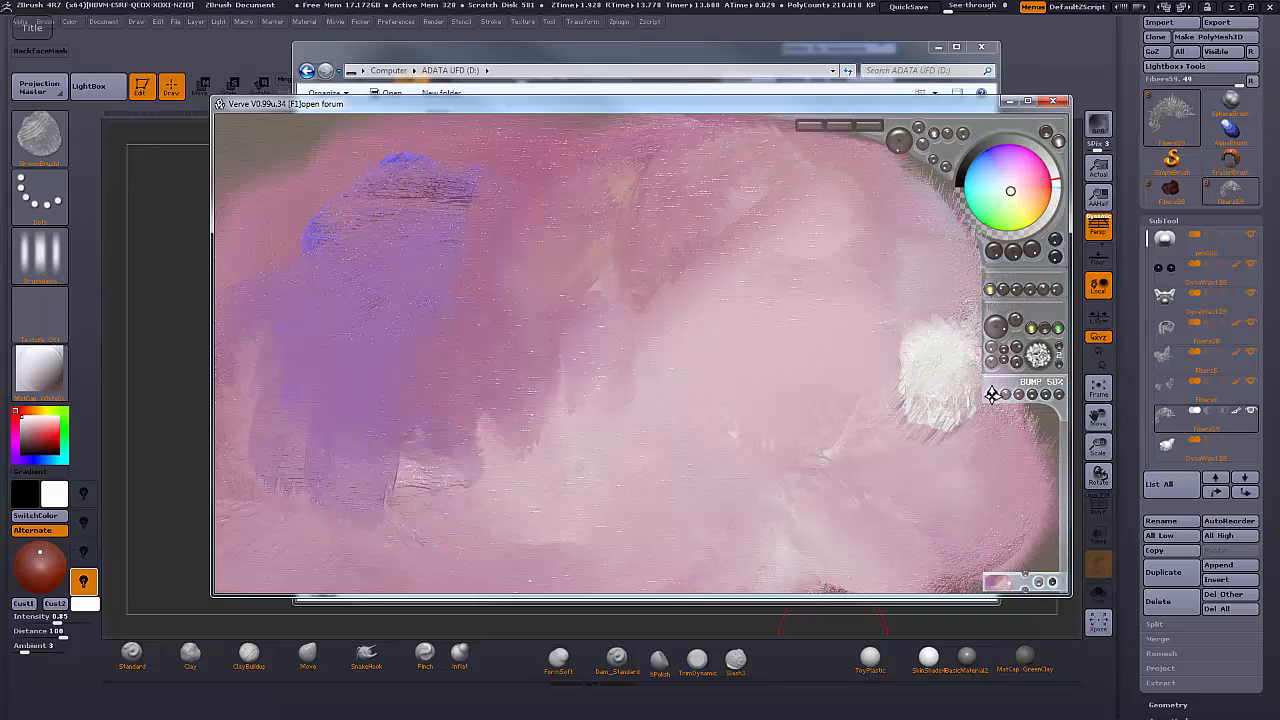
{"action": "mouse_move", "coordinate": [992, 394]}
{"action": "left_mouse_down"}
{"action": "mouse_move", "coordinate": [1000, 350]}
{"action": "mouse_move", "coordinate": [992, 410]}
{"action": "left_mouse_up"}
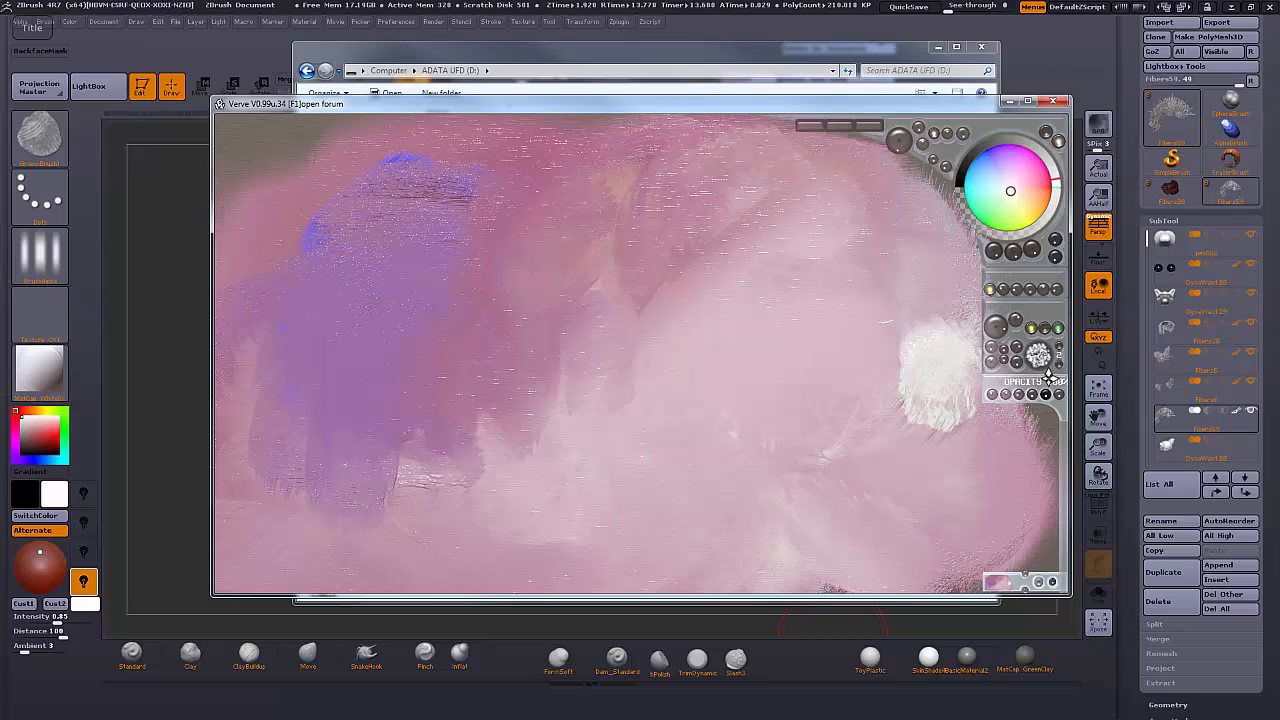
Try out the layer's opacity, metallic and fluidity settings with violet chosen as the paint color
{"action": "mouse_move", "coordinate": [1046, 394]}
{"action": "left_mouse_down"}
{"action": "mouse_move", "coordinate": [1046, 414]}
{"action": "mouse_move", "coordinate": [974, 457]}
{"action": "left_mouse_up"}
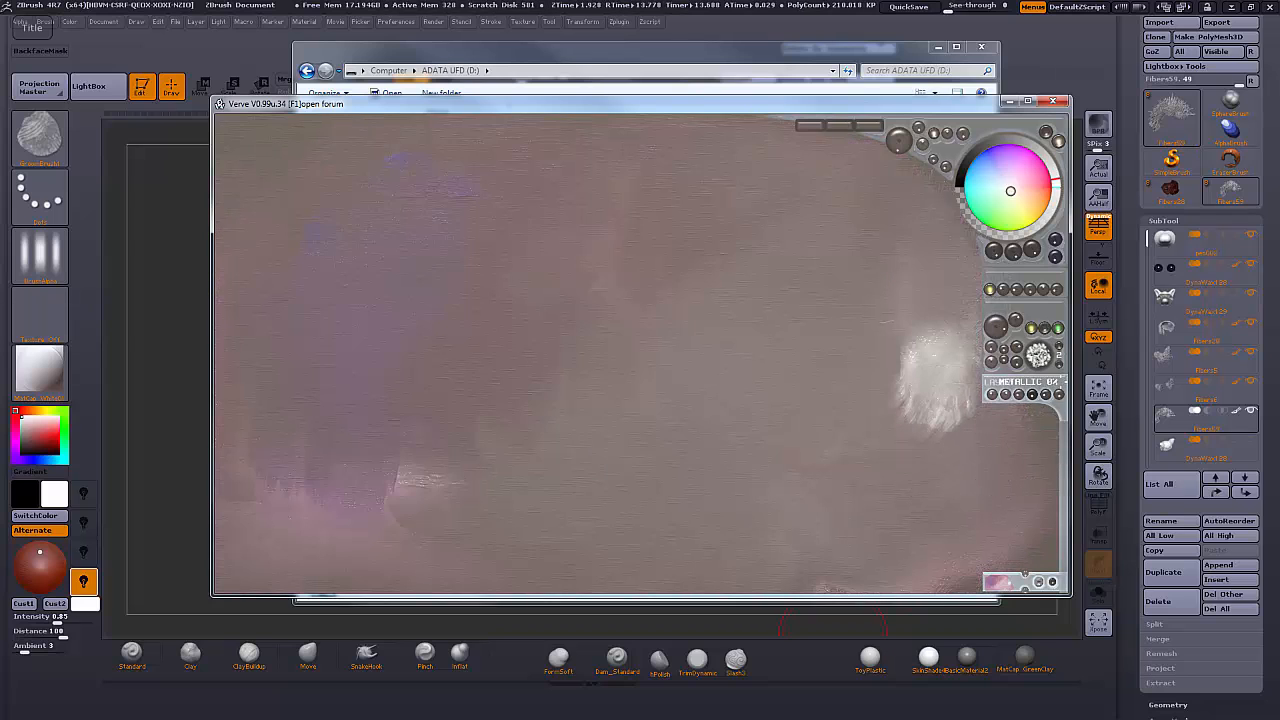
{"action": "left_click_drag", "start_coordinate": [1048, 398], "coordinate": [1046, 360]}
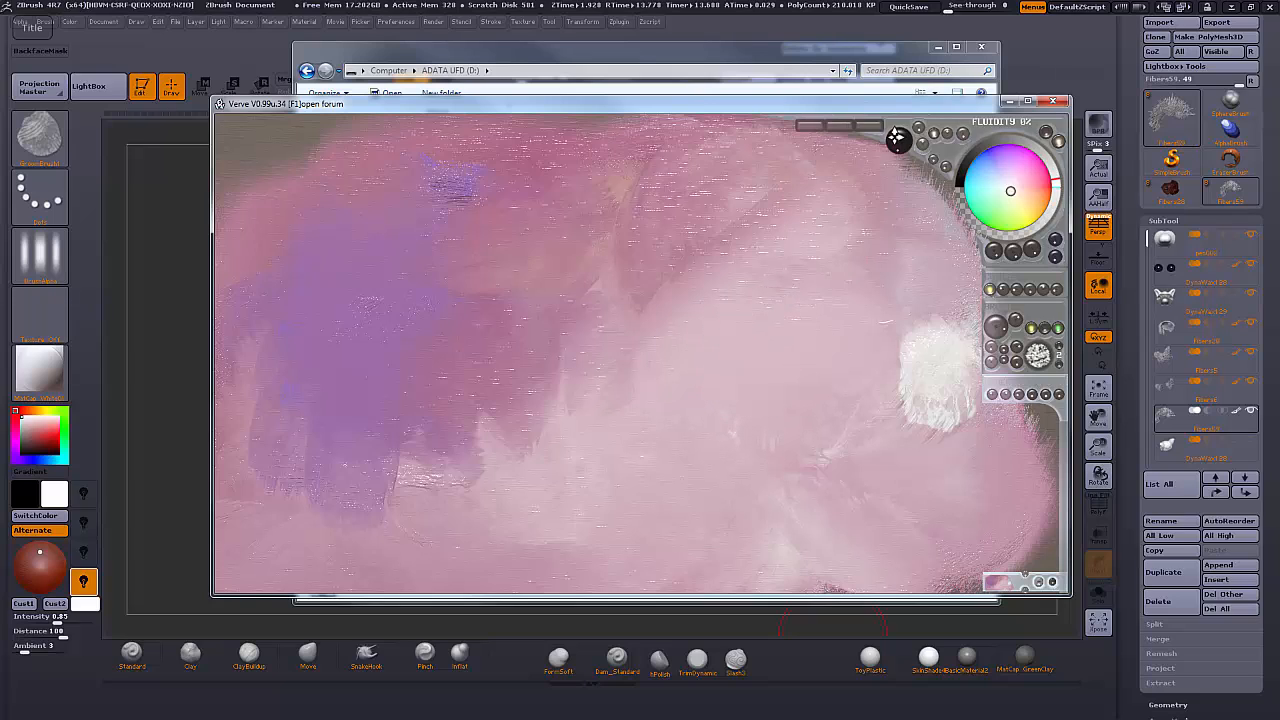
{"action": "left_click_drag", "start_coordinate": [897, 141], "coordinate": [912, 83]}
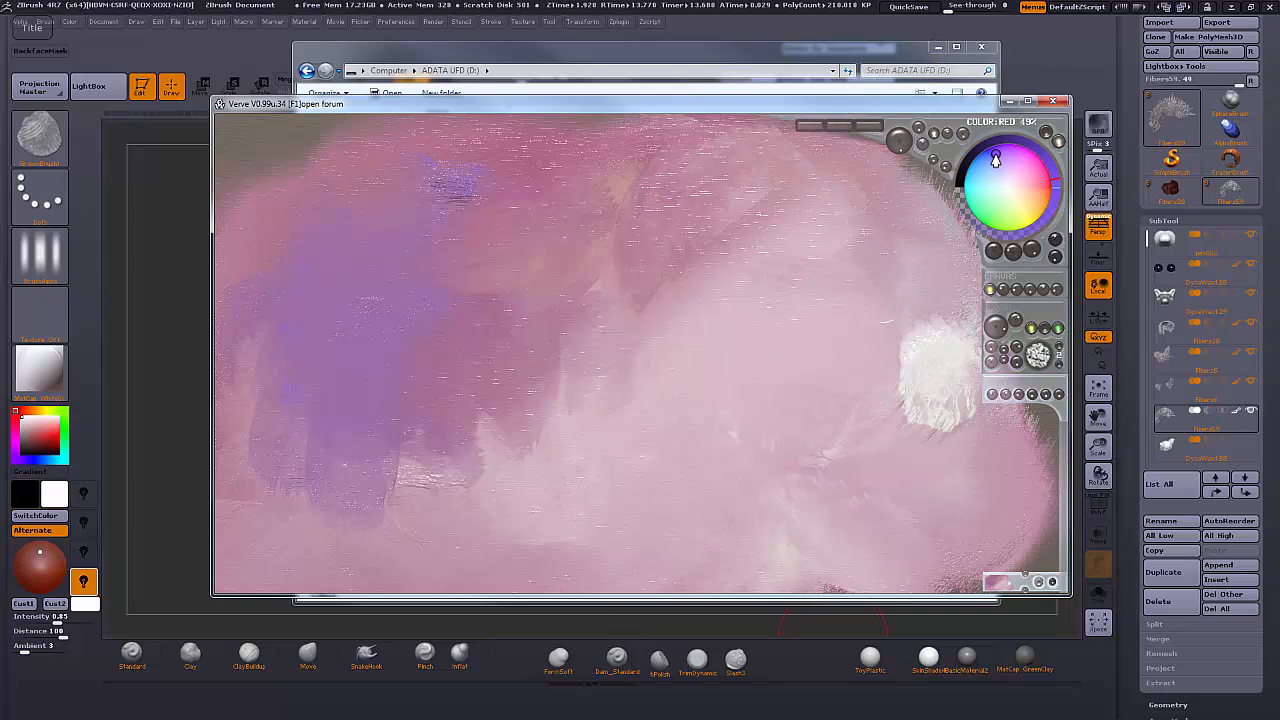
{"action": "left_click_drag", "start_coordinate": [995, 160], "coordinate": [995, 165]}
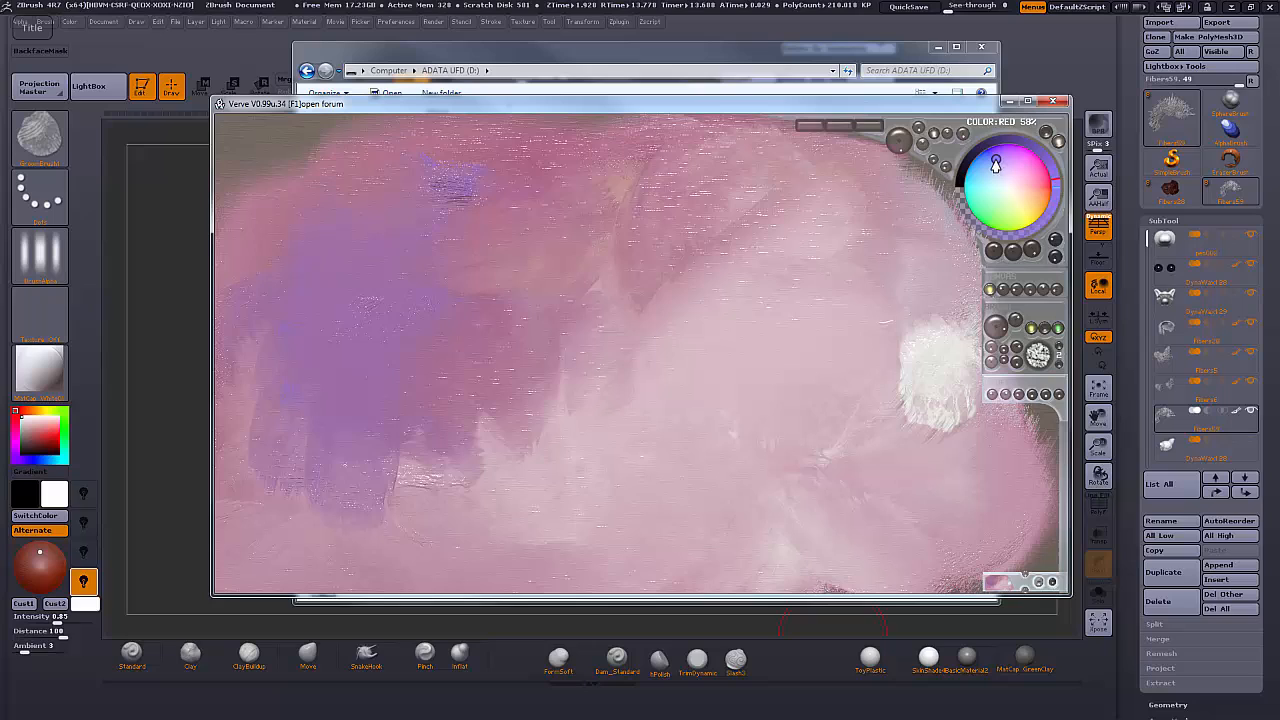
Hide and show the painted layer, and smear the white patch at the canvas's right edge into the pink
{"action": "left_click", "coordinate": [1041, 583]}
{"action": "left_click", "coordinate": [1052, 583]}
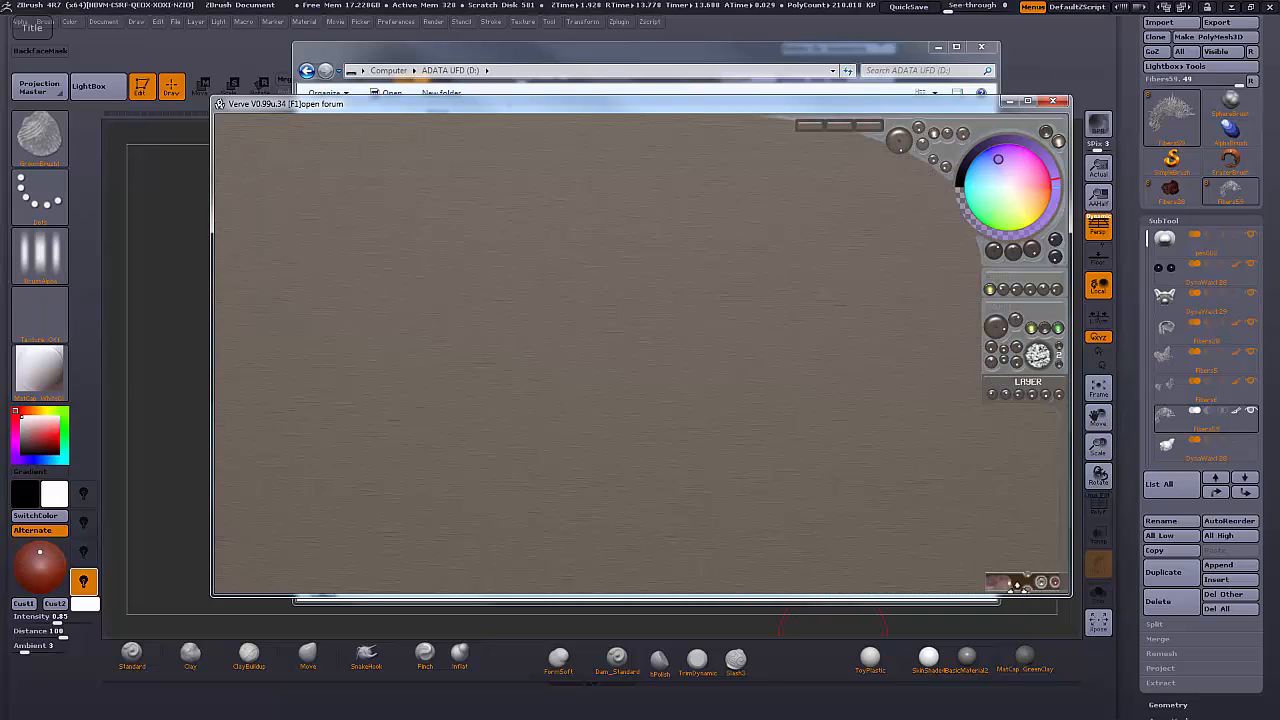
{"action": "left_click", "coordinate": [1053, 584]}
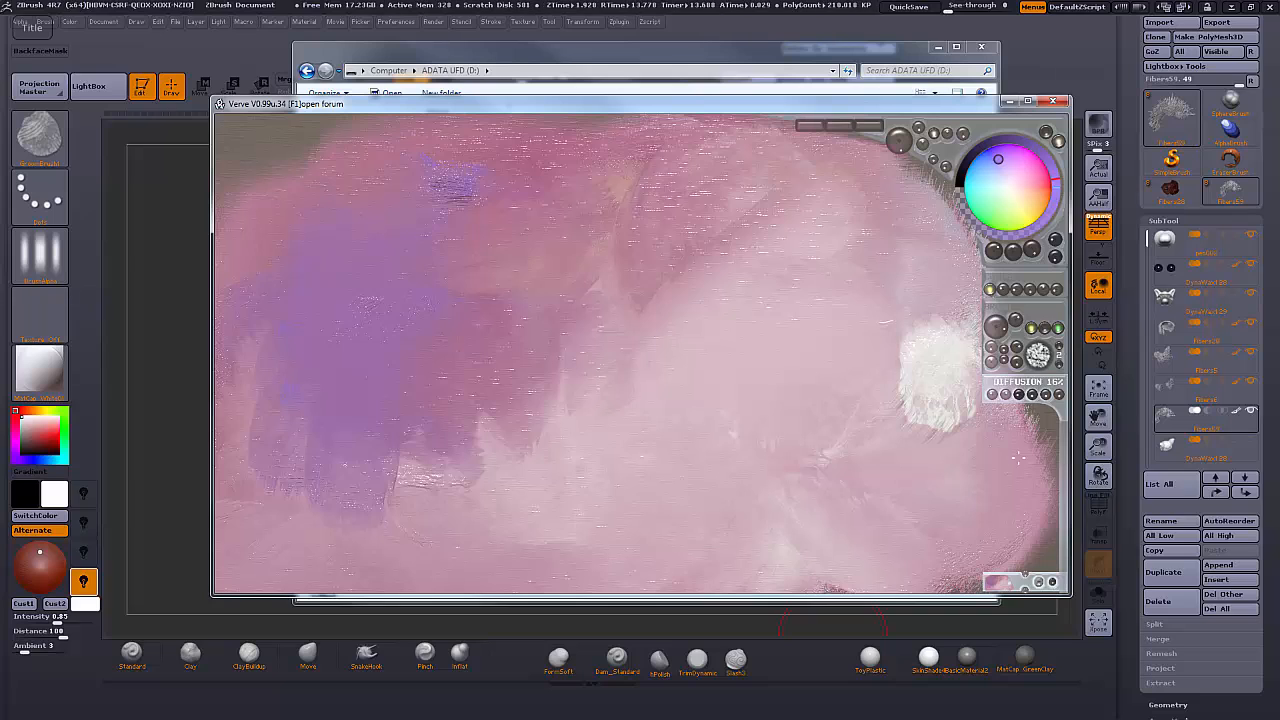
{"action": "mouse_move", "coordinate": [966, 432]}
{"action": "left_mouse_down"}
{"action": "mouse_move", "coordinate": [922, 372]}
{"action": "mouse_move", "coordinate": [883, 394]}
{"action": "left_mouse_up"}
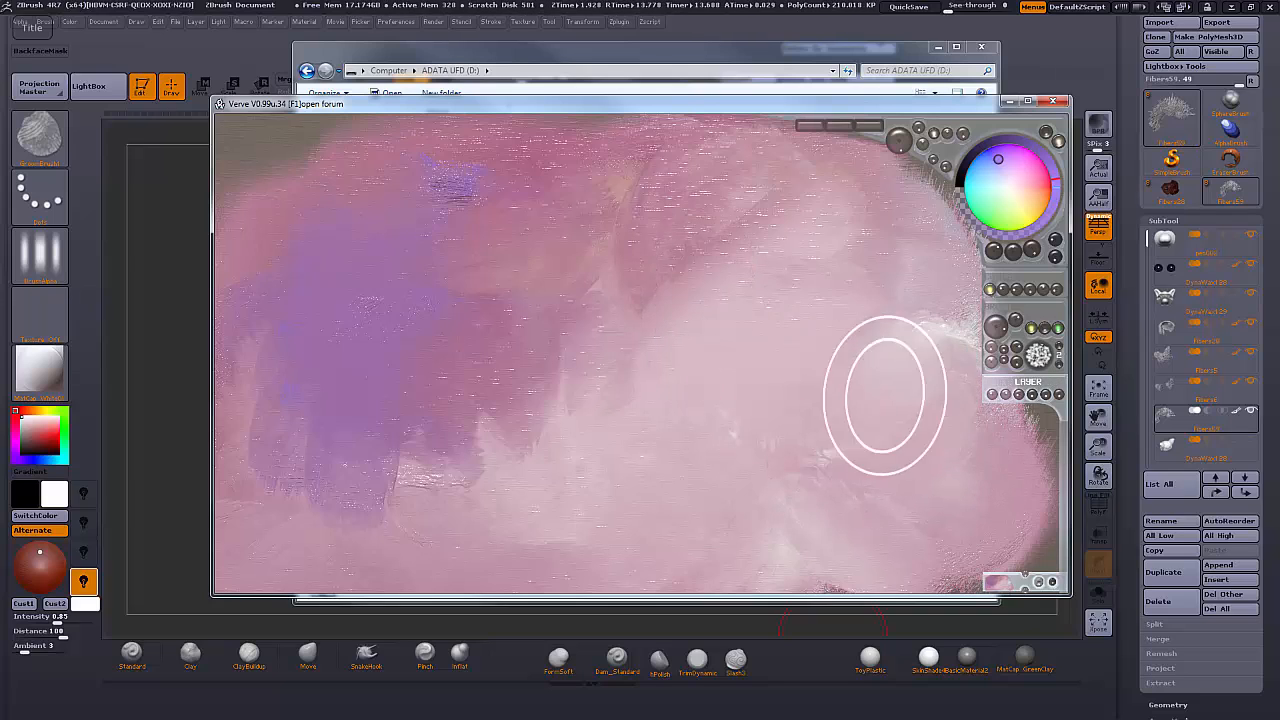
Add a new layer above the painting and paint three broad magenta strokes across its centre
{"action": "left_click", "coordinate": [1024, 571]}
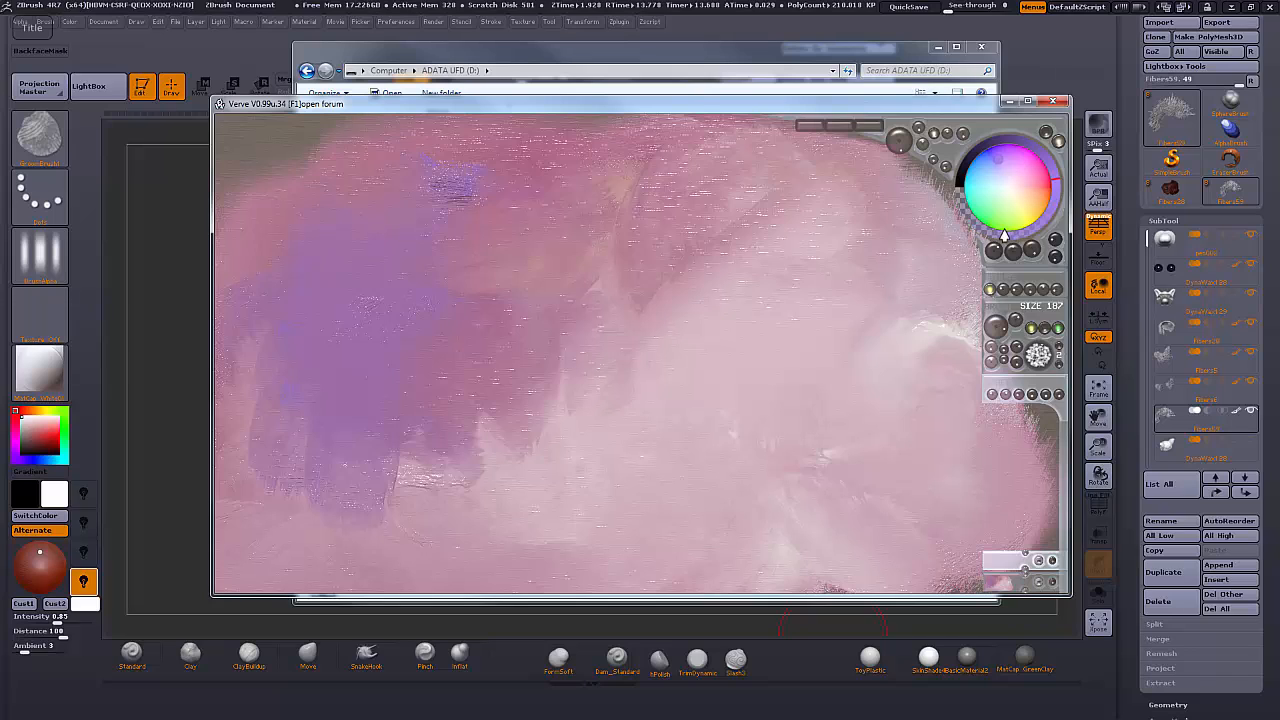
{"action": "left_click", "coordinate": [1026, 160]}
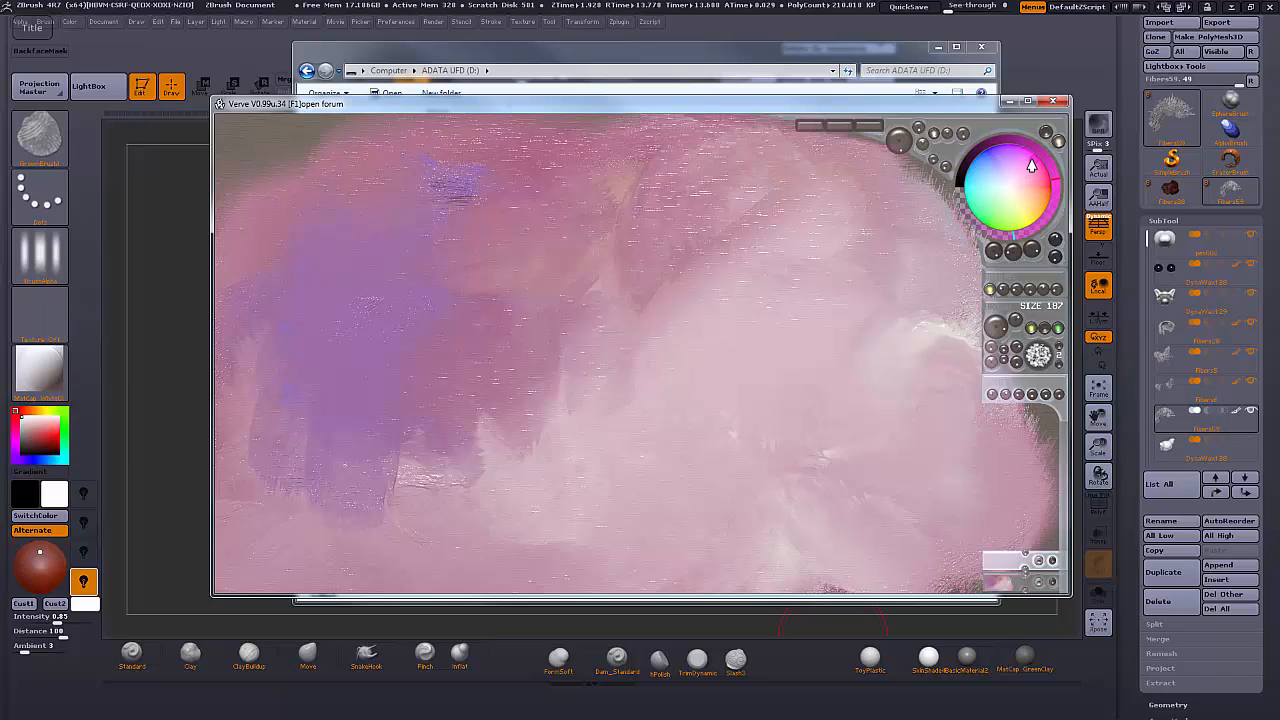
{"action": "mouse_move", "coordinate": [885, 515]}
{"action": "left_mouse_down"}
{"action": "mouse_move", "coordinate": [655, 355]}
{"action": "mouse_move", "coordinate": [550, 340]}
{"action": "left_mouse_up"}
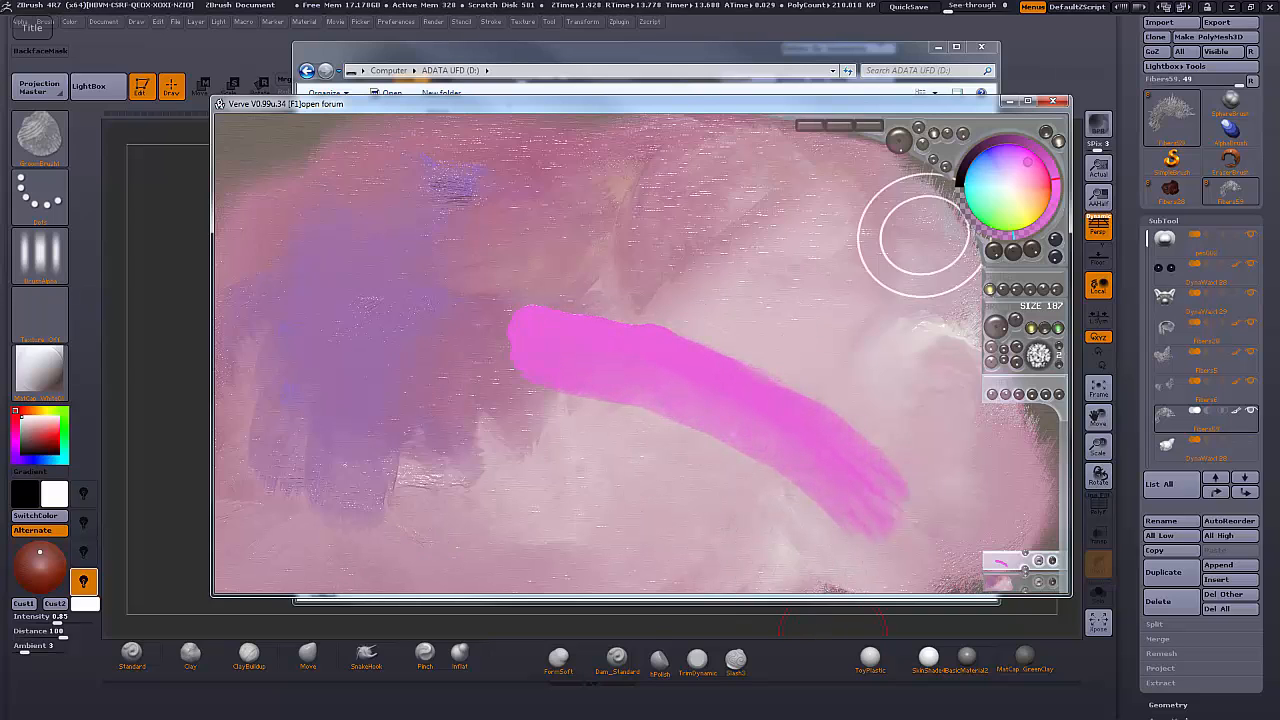
{"action": "left_click_drag", "start_coordinate": [780, 298], "coordinate": [630, 298]}
{"action": "left_click_drag", "start_coordinate": [872, 367], "coordinate": [630, 298]}
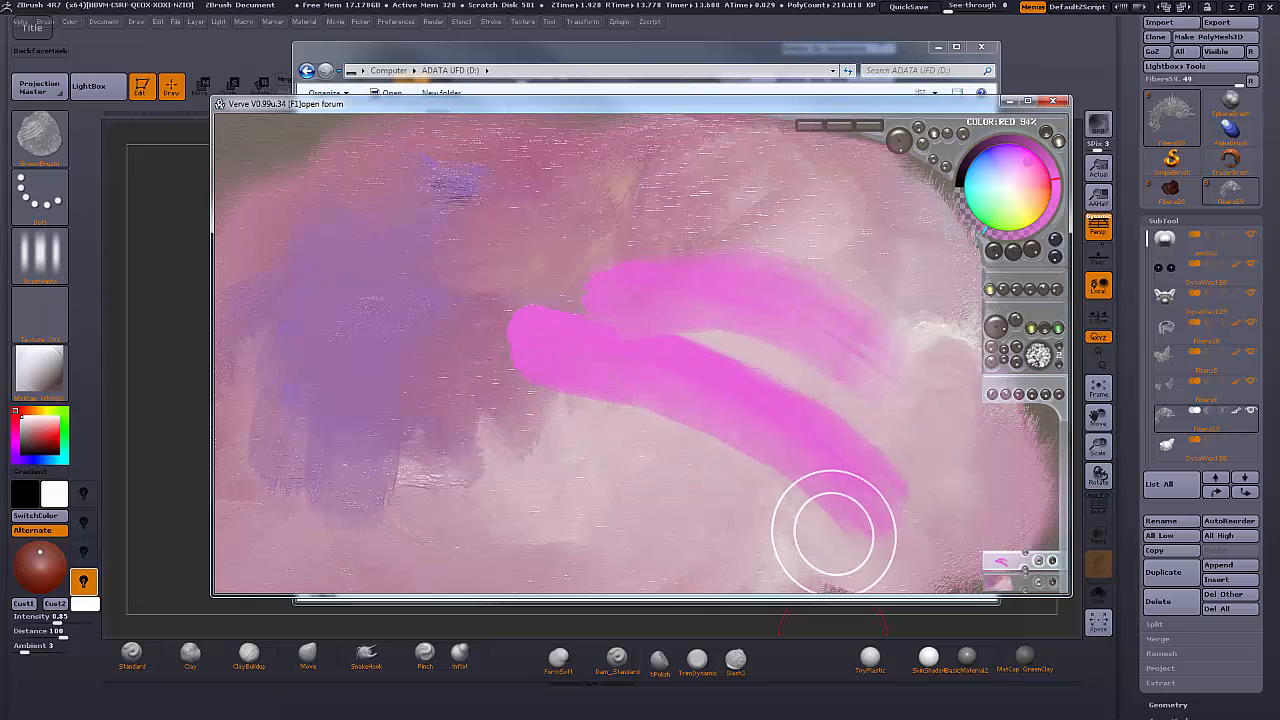
{"action": "left_click_drag", "start_coordinate": [677, 517], "coordinate": [551, 300]}
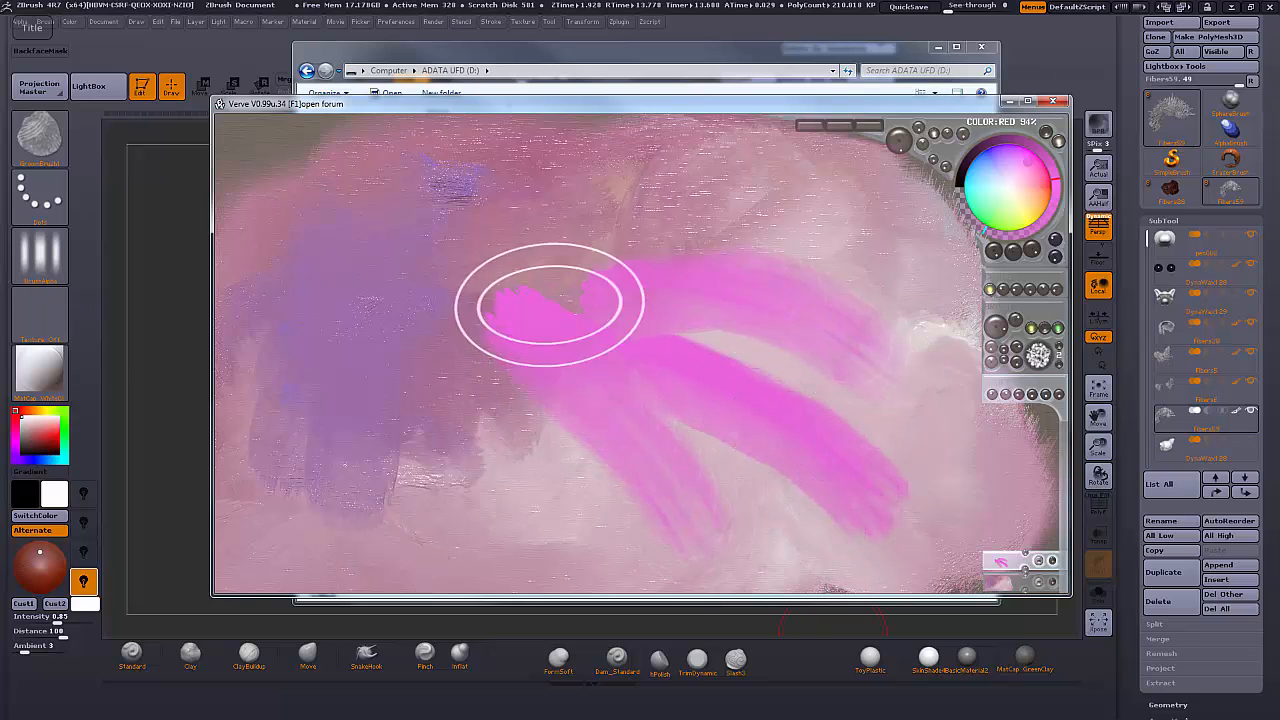
Paint and blend blue strokes over the magenta ones, and add a teal-blue patch at the upper centre with adjusted fluidity
{"action": "left_click", "coordinate": [986, 169]}
{"action": "left_click_drag", "start_coordinate": [834, 491], "coordinate": [414, 360]}
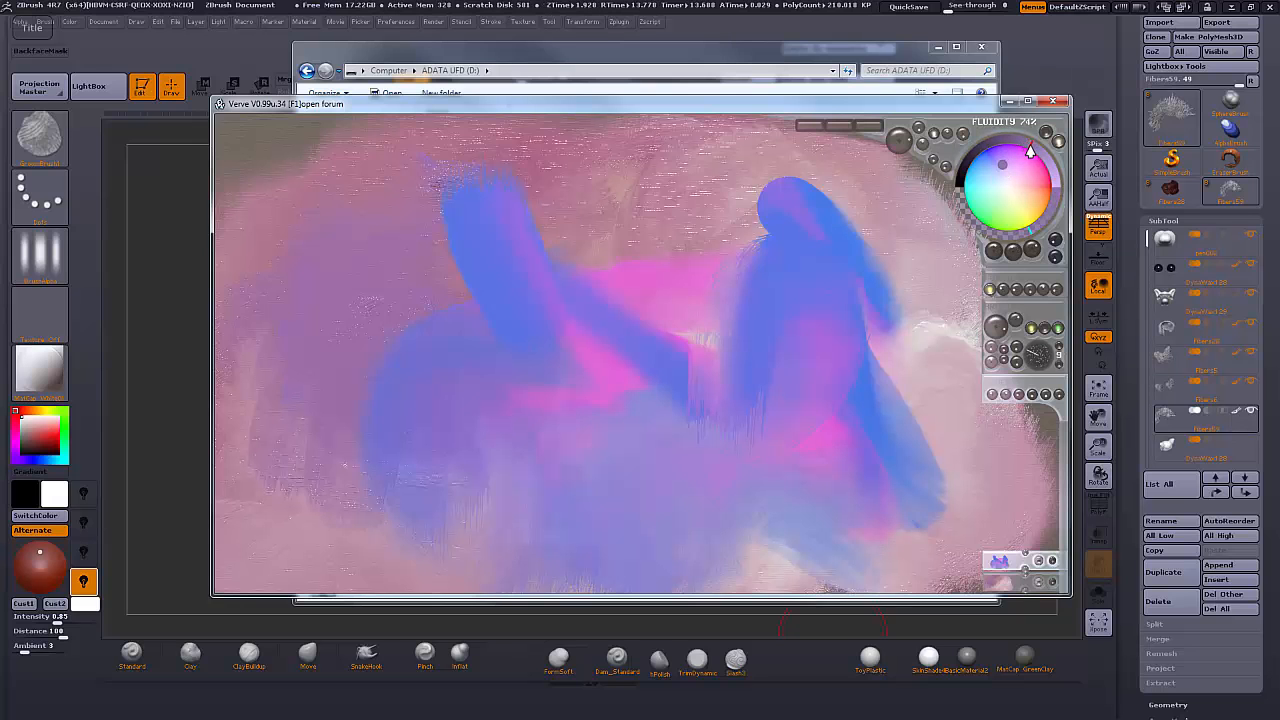
{"action": "left_click_drag", "start_coordinate": [1001, 168], "coordinate": [981, 177]}
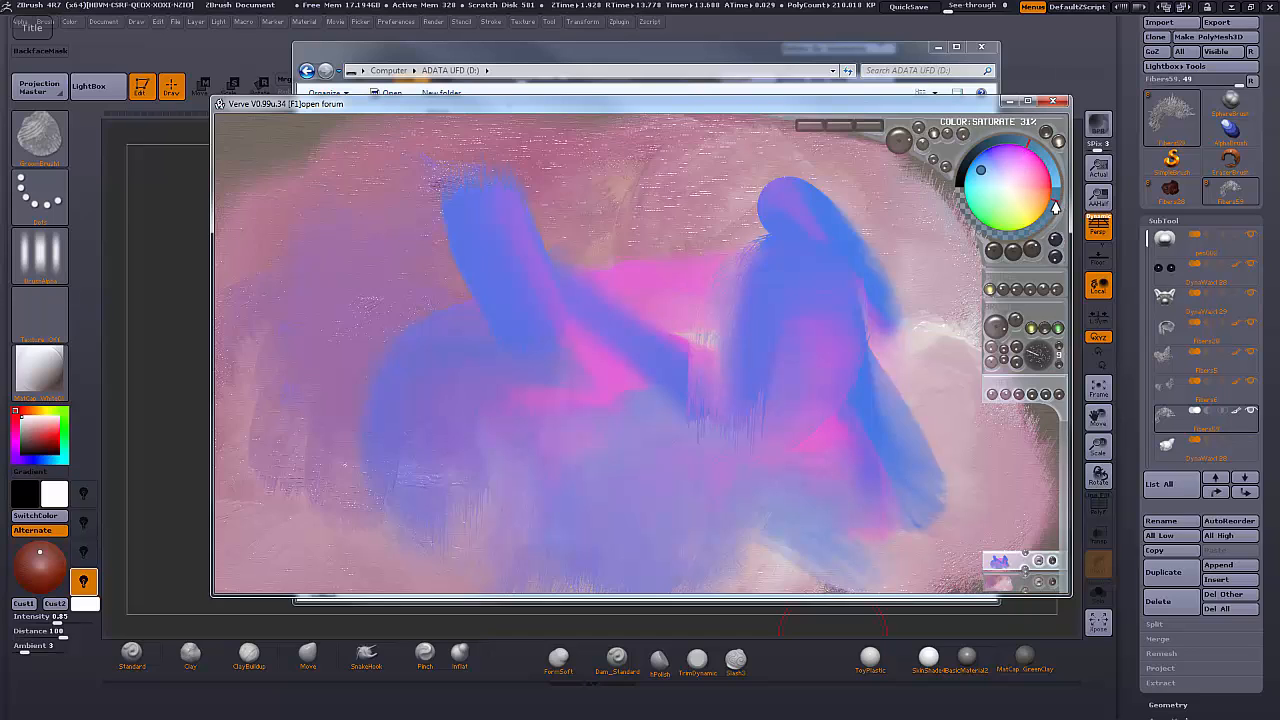
{"action": "left_click_drag", "start_coordinate": [899, 138], "coordinate": [908, 185]}
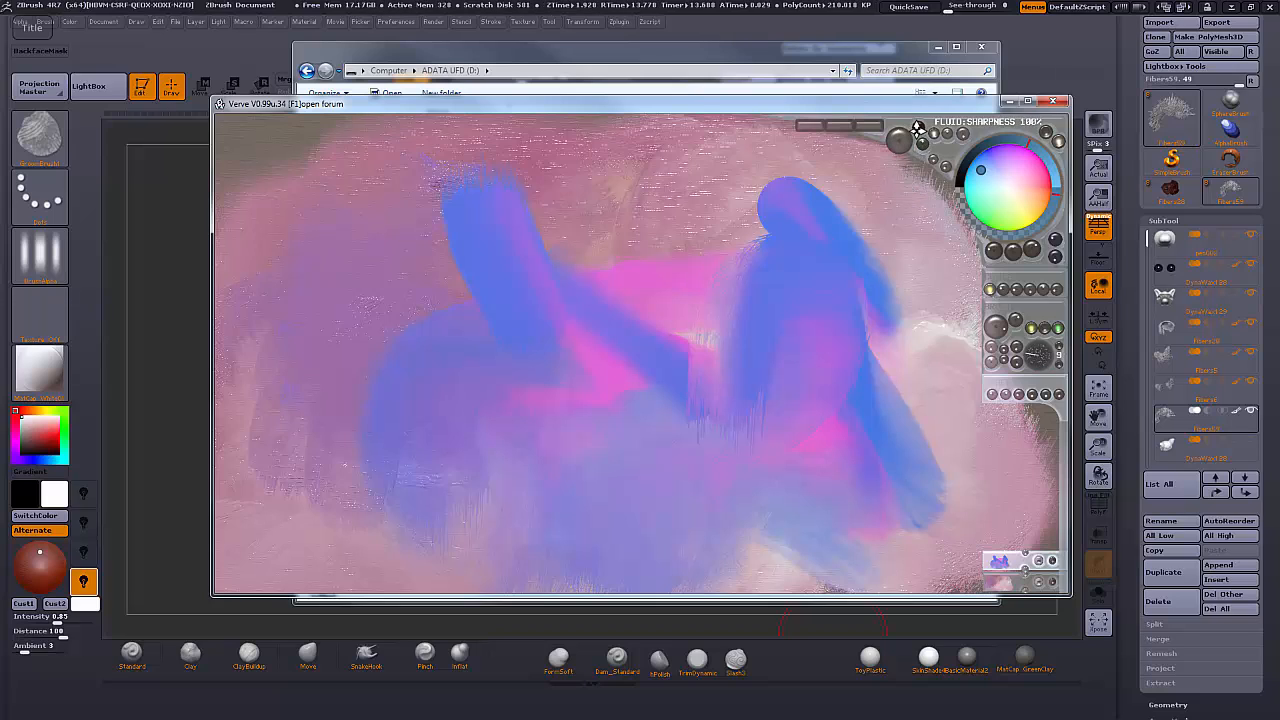
{"action": "left_click_drag", "start_coordinate": [590, 205], "coordinate": [745, 205]}
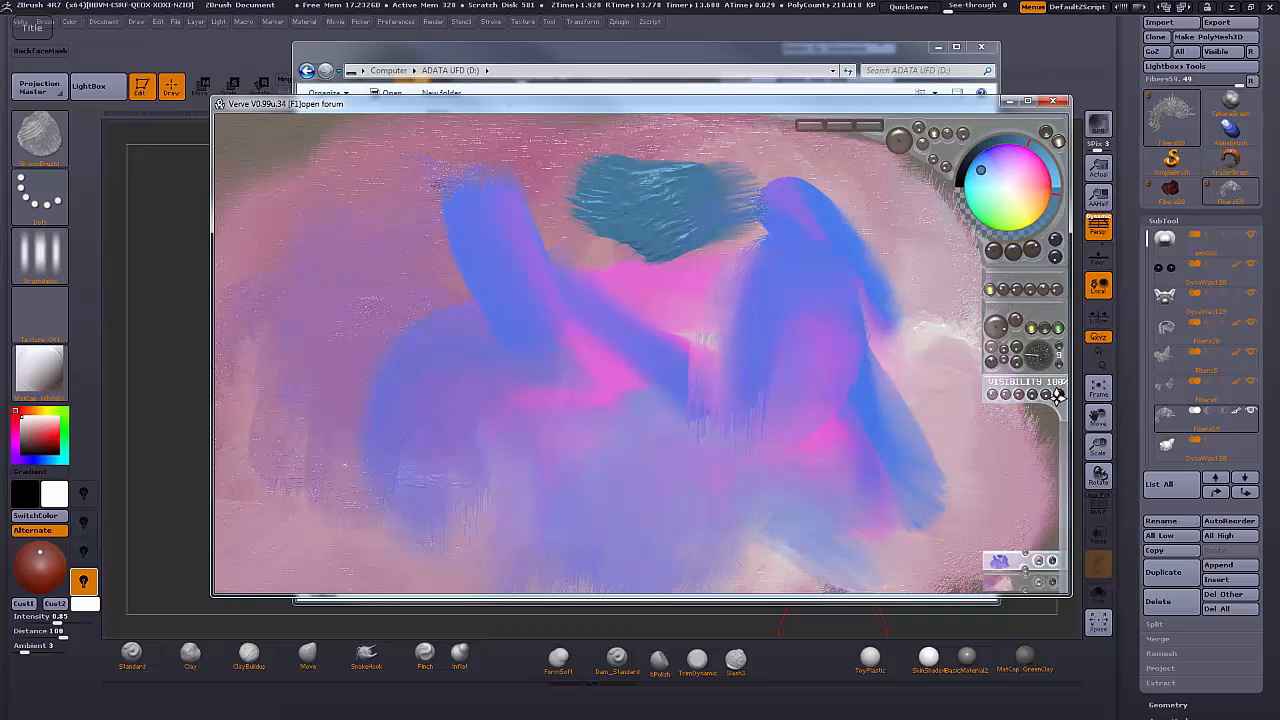
Set the layer's glossiness to 15% and extend the teal paint down over the blue and magenta strokes in the centre
{"action": "left_click_drag", "start_coordinate": [1005, 395], "coordinate": [1005, 426]}
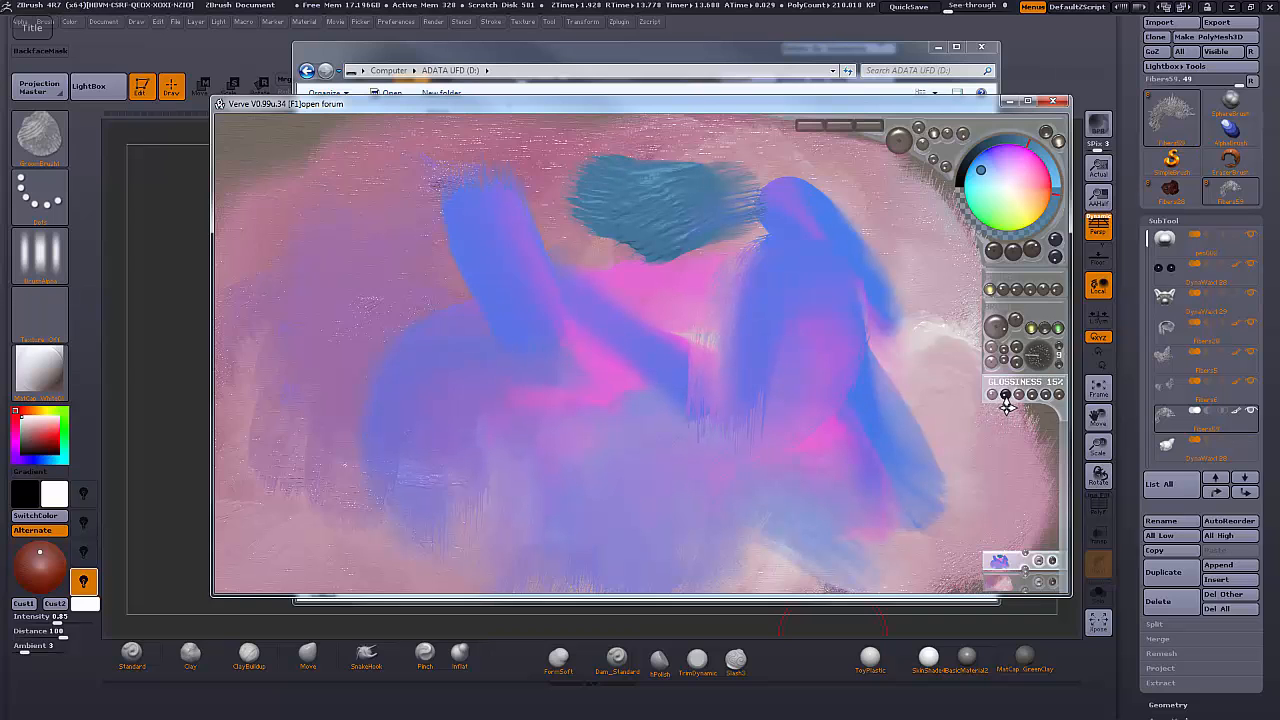
{"action": "left_click_drag", "start_coordinate": [700, 190], "coordinate": [645, 235]}
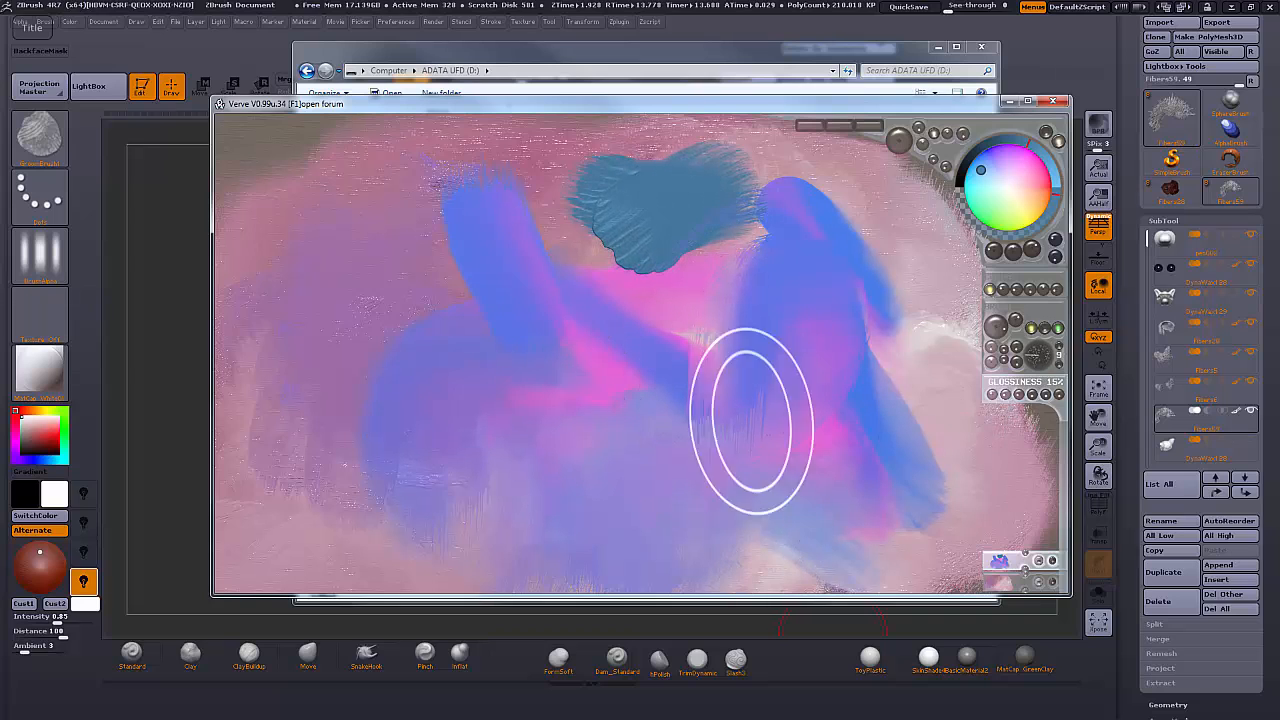
{"action": "mouse_move", "coordinate": [741, 236]}
{"action": "left_mouse_down"}
{"action": "mouse_move", "coordinate": [728, 226]}
{"action": "mouse_move", "coordinate": [628, 362]}
{"action": "left_mouse_up"}
{"action": "left_click_drag", "start_coordinate": [765, 268], "coordinate": [650, 400]}
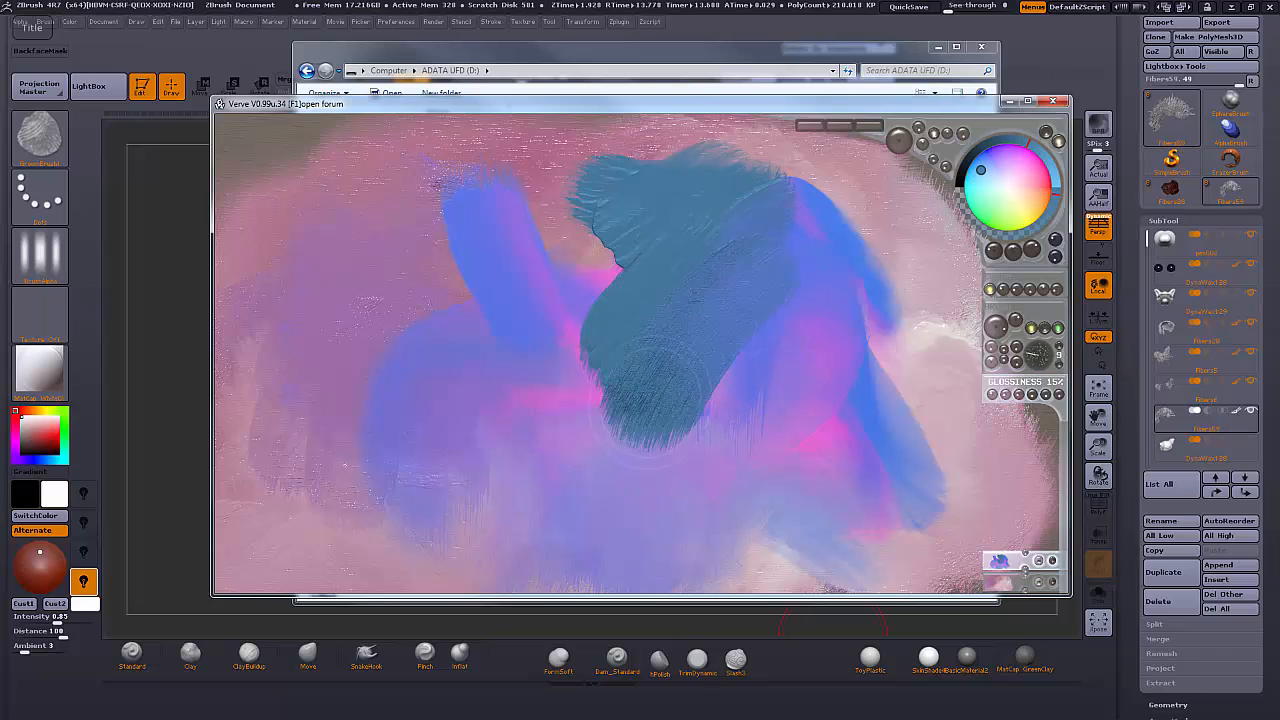
{"action": "left_click_drag", "start_coordinate": [809, 291], "coordinate": [660, 434]}
{"action": "left_click_drag", "start_coordinate": [706, 229], "coordinate": [642, 428]}
{"action": "left_click_drag", "start_coordinate": [714, 254], "coordinate": [632, 432]}
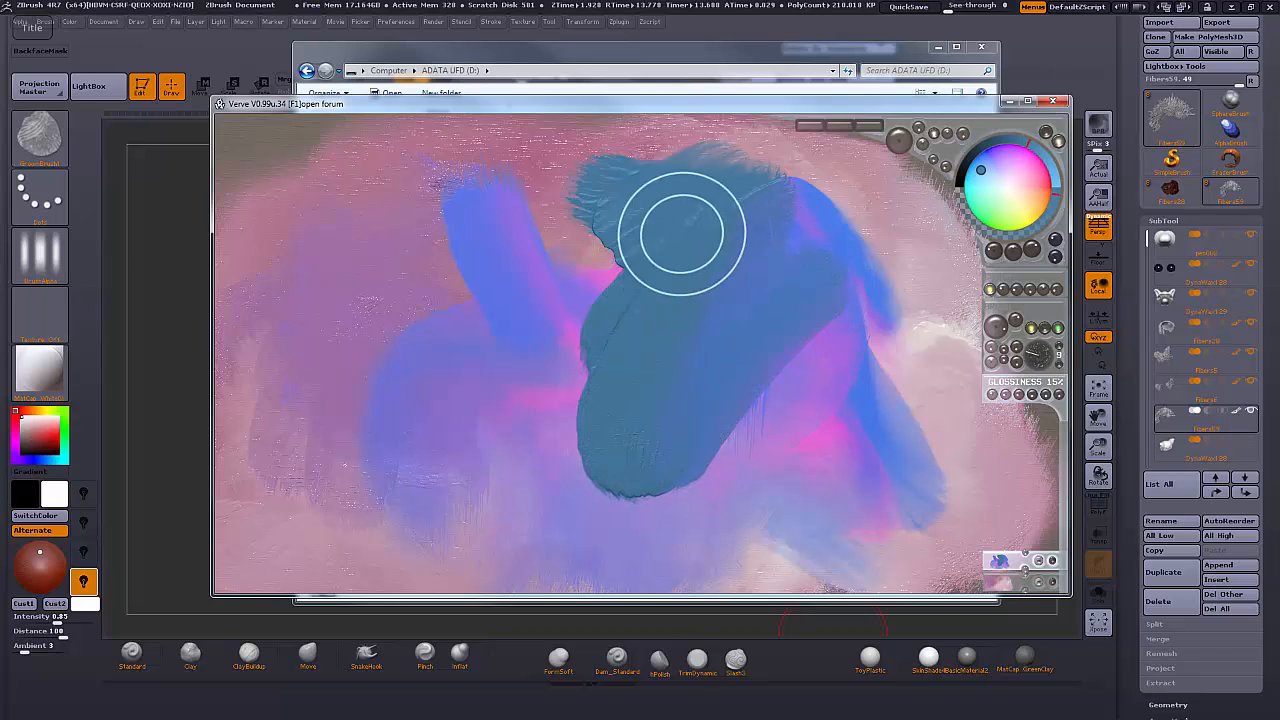
{"action": "left_click_drag", "start_coordinate": [682, 234], "coordinate": [640, 420]}
{"action": "left_click_drag", "start_coordinate": [727, 300], "coordinate": [743, 463]}
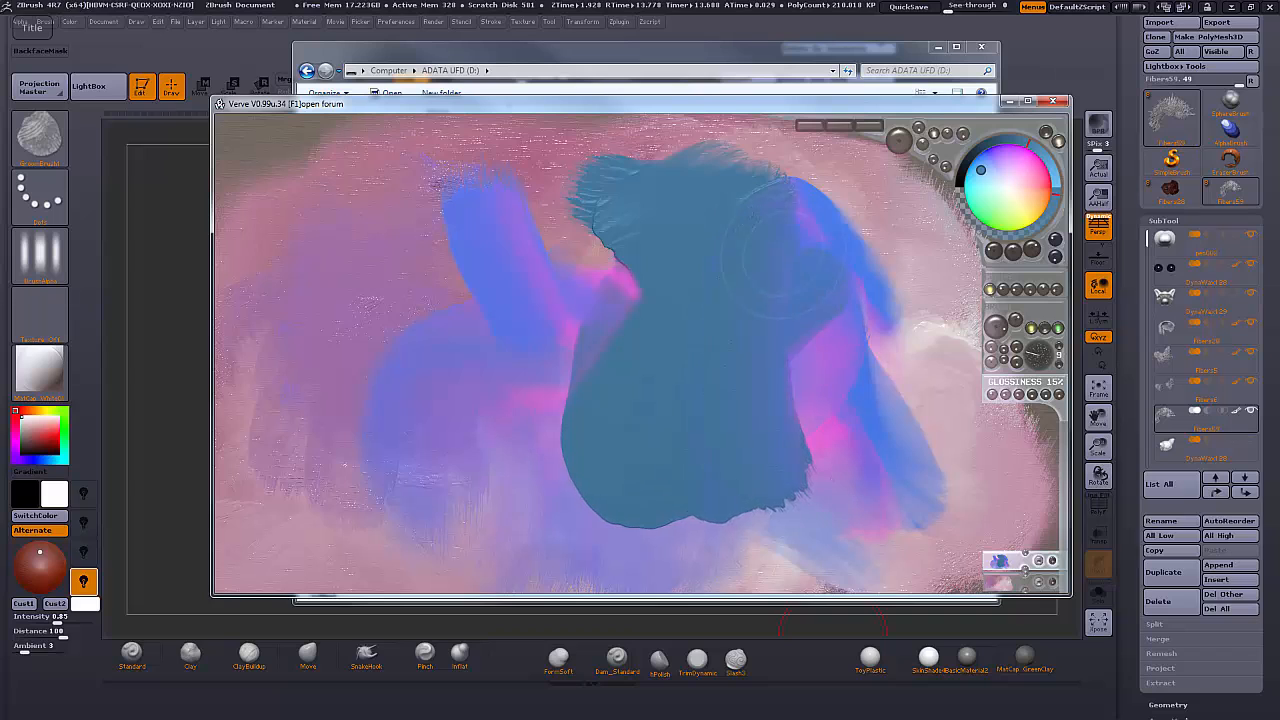
{"action": "left_click_drag", "start_coordinate": [780, 255], "coordinate": [803, 457]}
Set the fluidity to 10% and cover the remaining blue and magenta areas with bristly teal strokes
{"action": "left_click_drag", "start_coordinate": [899, 141], "coordinate": [909, 205]}
{"action": "left_click_drag", "start_coordinate": [803, 483], "coordinate": [808, 585]}
{"action": "left_click_drag", "start_coordinate": [878, 450], "coordinate": [780, 500]}
{"action": "left_click_drag", "start_coordinate": [820, 354], "coordinate": [725, 466]}
{"action": "left_click_drag", "start_coordinate": [711, 307], "coordinate": [745, 470]}
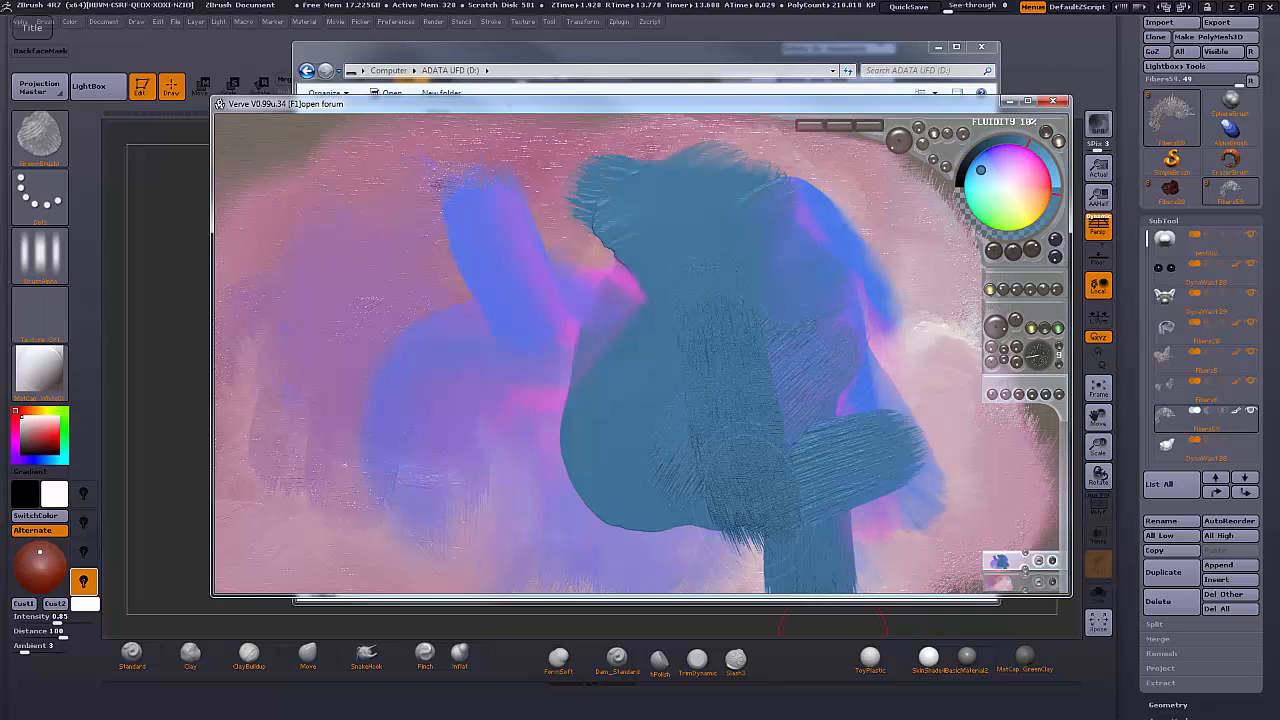
{"action": "left_click_drag", "start_coordinate": [525, 465], "coordinate": [877, 295]}
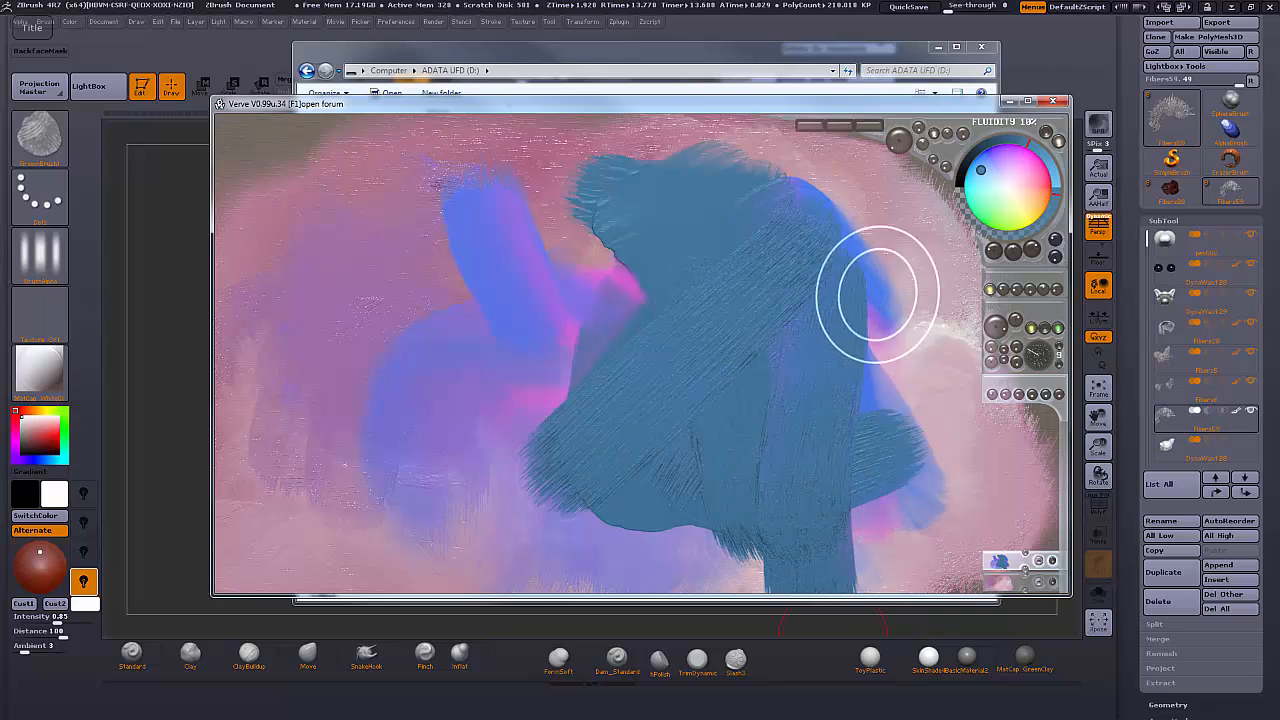
{"action": "mouse_move", "coordinate": [862, 250]}
{"action": "left_mouse_down"}
{"action": "mouse_move", "coordinate": [550, 480]}
{"action": "mouse_move", "coordinate": [510, 340]}
{"action": "mouse_move", "coordinate": [475, 445]}
{"action": "mouse_move", "coordinate": [520, 420]}
{"action": "mouse_move", "coordinate": [466, 415]}
{"action": "mouse_move", "coordinate": [490, 450]}
{"action": "left_mouse_up"}
{"action": "mouse_move", "coordinate": [842, 324]}
{"action": "left_mouse_down"}
{"action": "mouse_move", "coordinate": [857, 372]}
{"action": "mouse_move", "coordinate": [900, 426]}
{"action": "mouse_move", "coordinate": [868, 500]}
{"action": "left_mouse_up"}
{"action": "left_click_drag", "start_coordinate": [536, 262], "coordinate": [560, 335]}
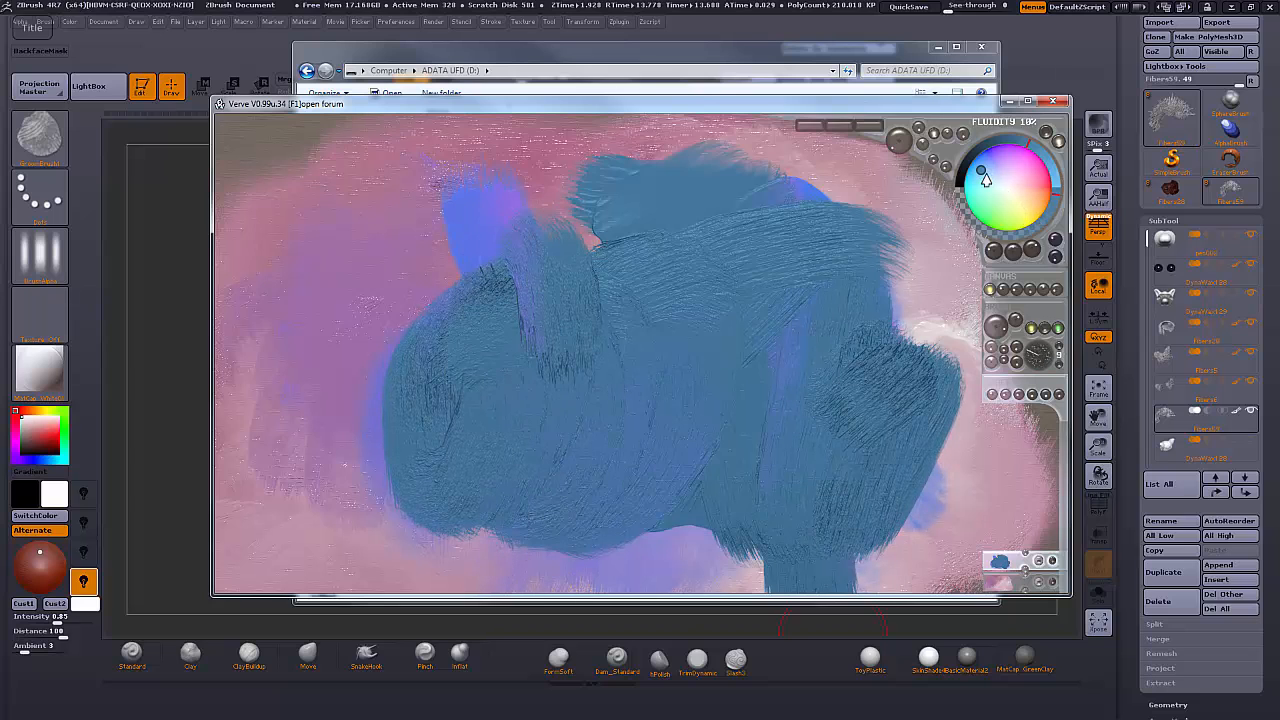
Choose a beige-grey color, brush it across the middle of the teal area and blend it into the surrounding paint
{"action": "left_click", "coordinate": [1012, 197]}
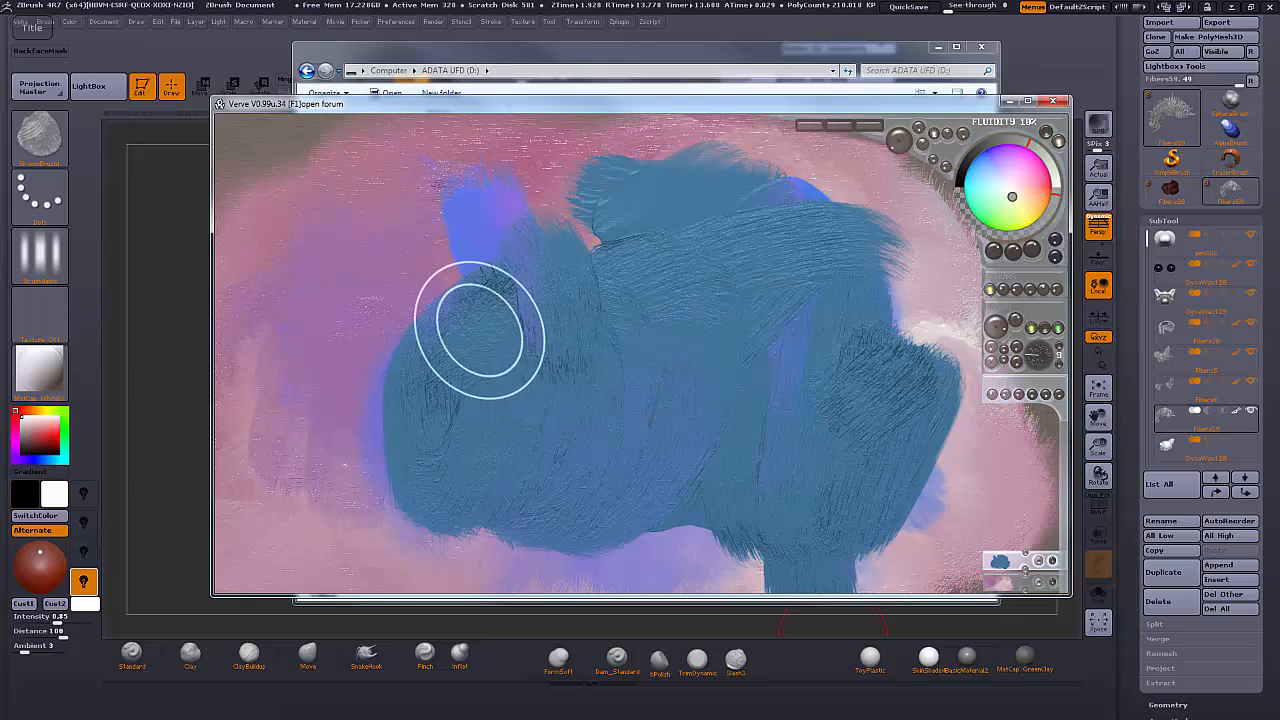
{"action": "mouse_move", "coordinate": [479, 330]}
{"action": "left_mouse_down"}
{"action": "mouse_move", "coordinate": [612, 318]}
{"action": "mouse_move", "coordinate": [686, 343]}
{"action": "mouse_move", "coordinate": [758, 335]}
{"action": "mouse_move", "coordinate": [843, 386]}
{"action": "left_mouse_up"}
{"action": "left_click_drag", "start_coordinate": [590, 330], "coordinate": [475, 413]}
{"action": "mouse_move", "coordinate": [549, 436]}
{"action": "left_mouse_down"}
{"action": "mouse_move", "coordinate": [600, 420]}
{"action": "mouse_move", "coordinate": [663, 471]}
{"action": "mouse_move", "coordinate": [770, 420]}
{"action": "mouse_move", "coordinate": [830, 430]}
{"action": "left_mouse_up"}
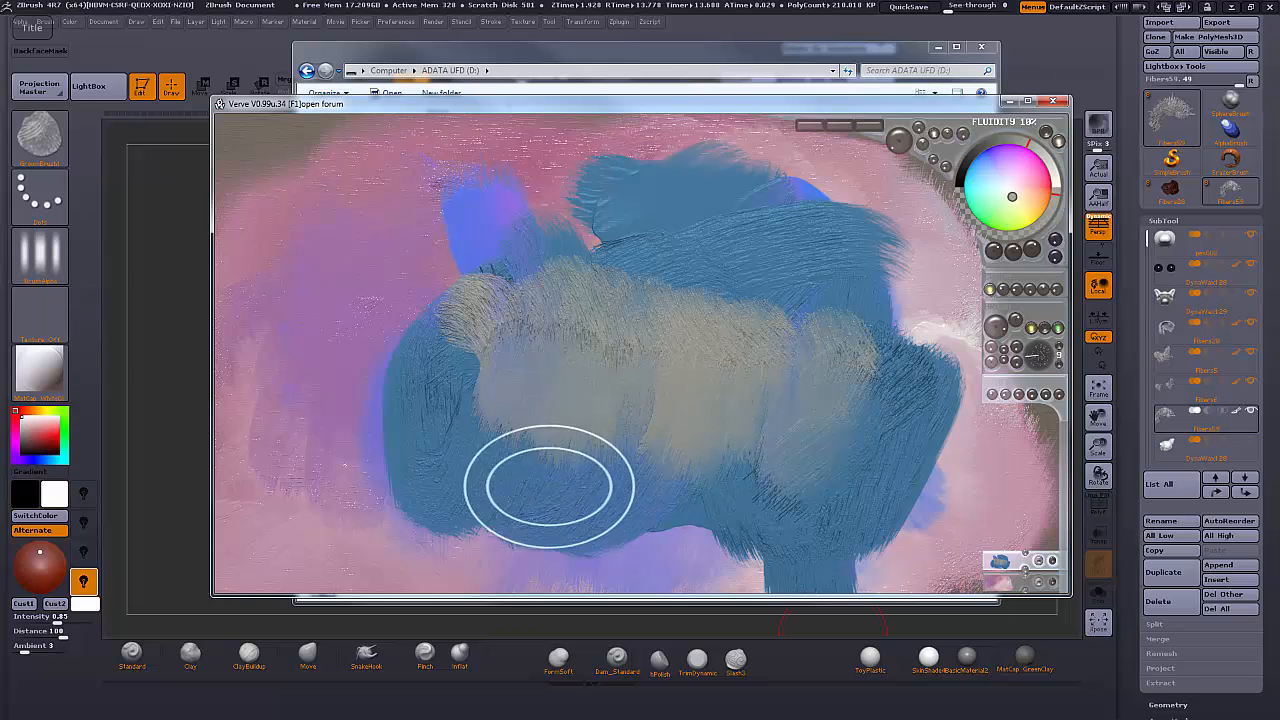
{"action": "mouse_move", "coordinate": [514, 466]}
{"action": "left_mouse_down"}
{"action": "mouse_move", "coordinate": [523, 343]}
{"action": "mouse_move", "coordinate": [564, 502]}
{"action": "mouse_move", "coordinate": [680, 443]}
{"action": "mouse_move", "coordinate": [750, 470]}
{"action": "mouse_move", "coordinate": [714, 537]}
{"action": "mouse_move", "coordinate": [485, 485]}
{"action": "mouse_move", "coordinate": [778, 438]}
{"action": "mouse_move", "coordinate": [662, 430]}
{"action": "mouse_move", "coordinate": [778, 396]}
{"action": "mouse_move", "coordinate": [648, 501]}
{"action": "mouse_move", "coordinate": [625, 255]}
{"action": "left_mouse_up"}
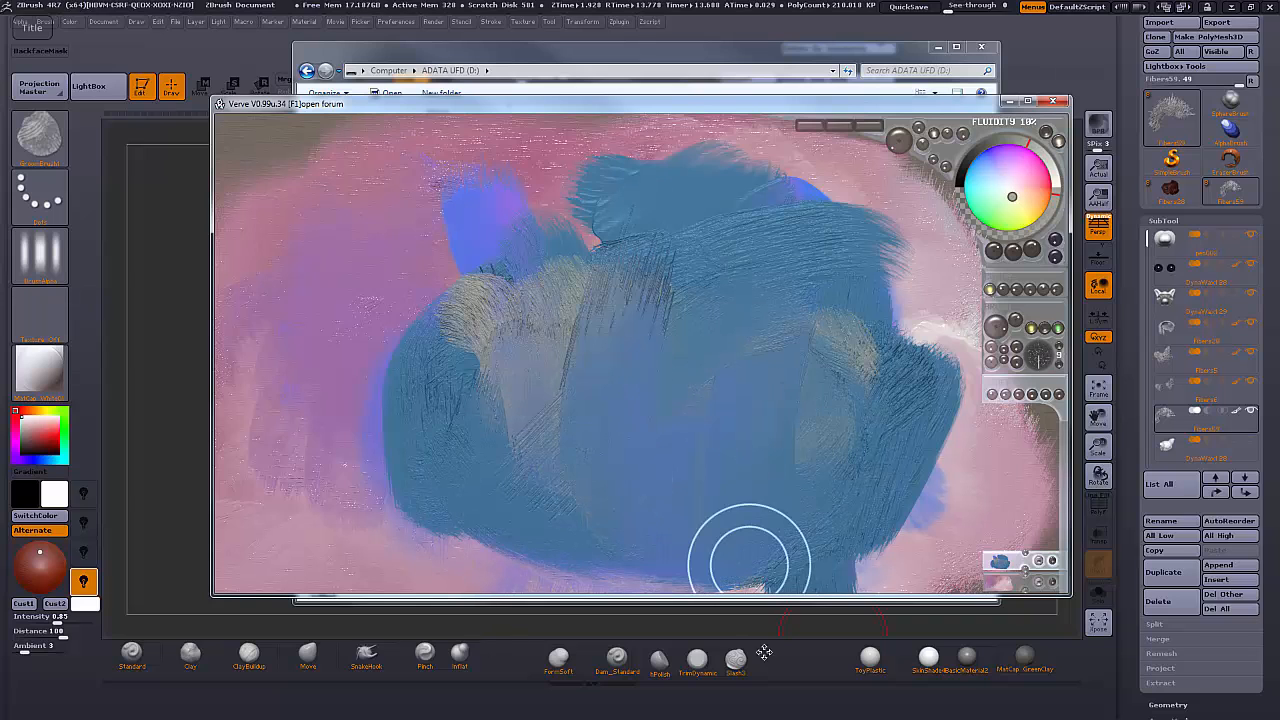
{"action": "left_click_drag", "start_coordinate": [595, 360], "coordinate": [445, 275]}
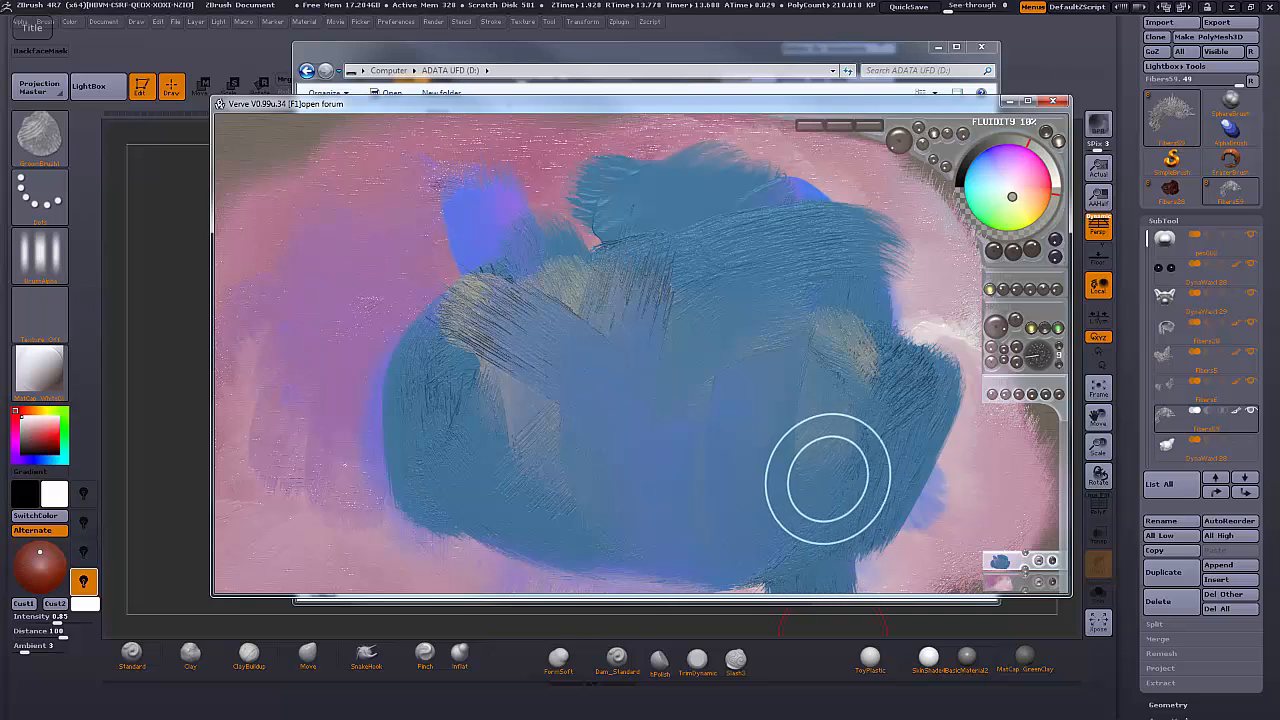
{"action": "mouse_move", "coordinate": [829, 471]}
{"action": "left_mouse_down"}
{"action": "mouse_move", "coordinate": [851, 423]}
{"action": "mouse_move", "coordinate": [915, 360]}
{"action": "left_mouse_up"}
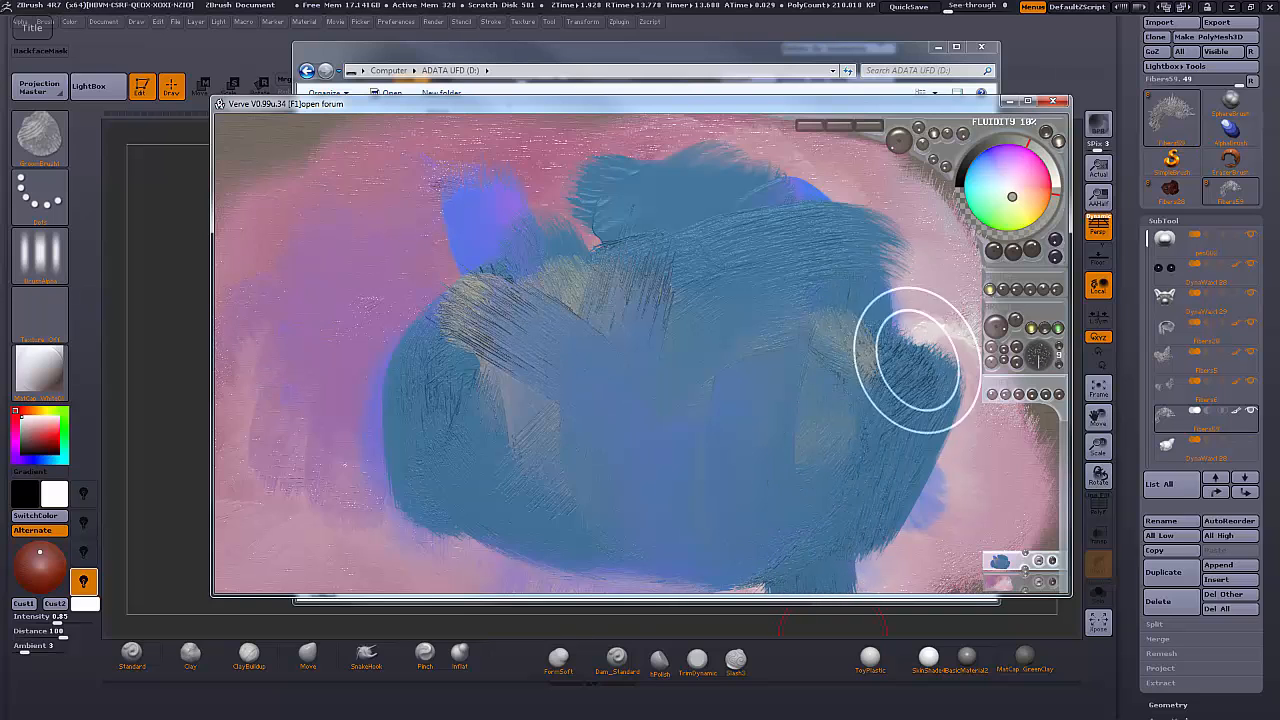
Close Verve Painter and open the tutorials\fibermesh folder on drive D: in the file window
{"action": "left_click", "coordinate": [1053, 102]}
{"action": "left_click", "coordinate": [641, 411]}
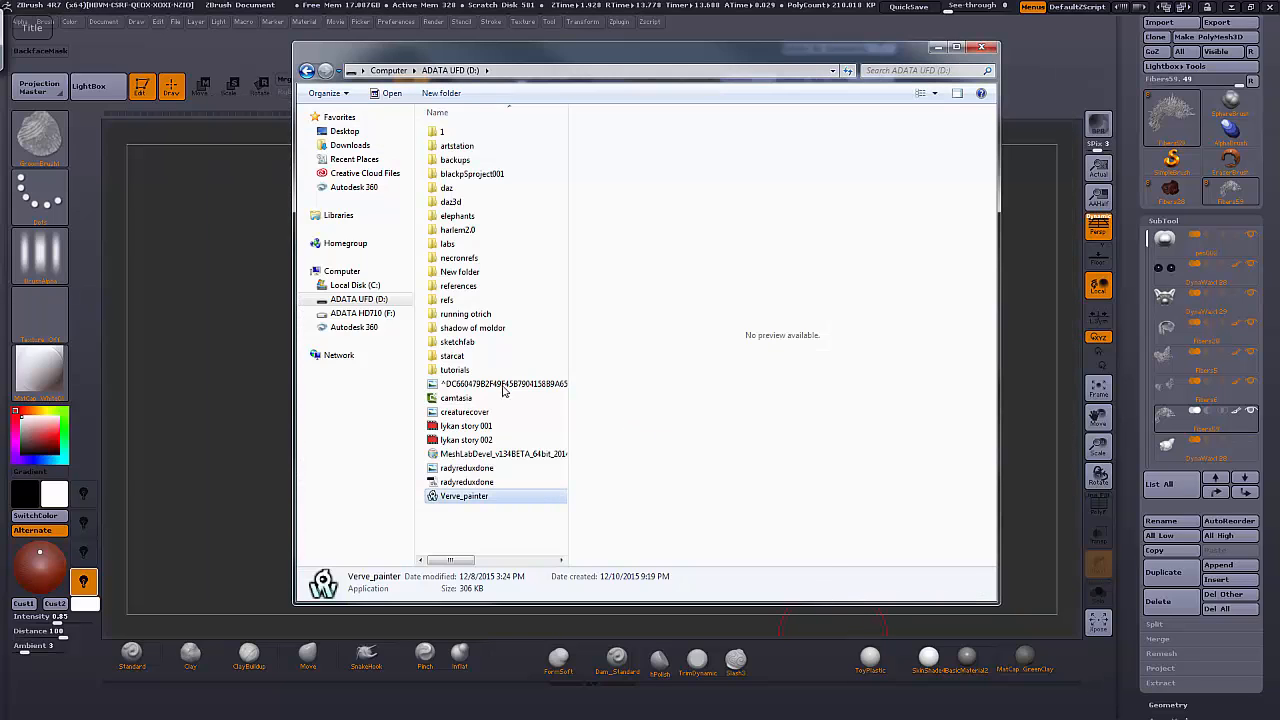
{"action": "right_click", "coordinate": [477, 519]}
{"action": "mouse_move", "coordinate": [417, 534]}
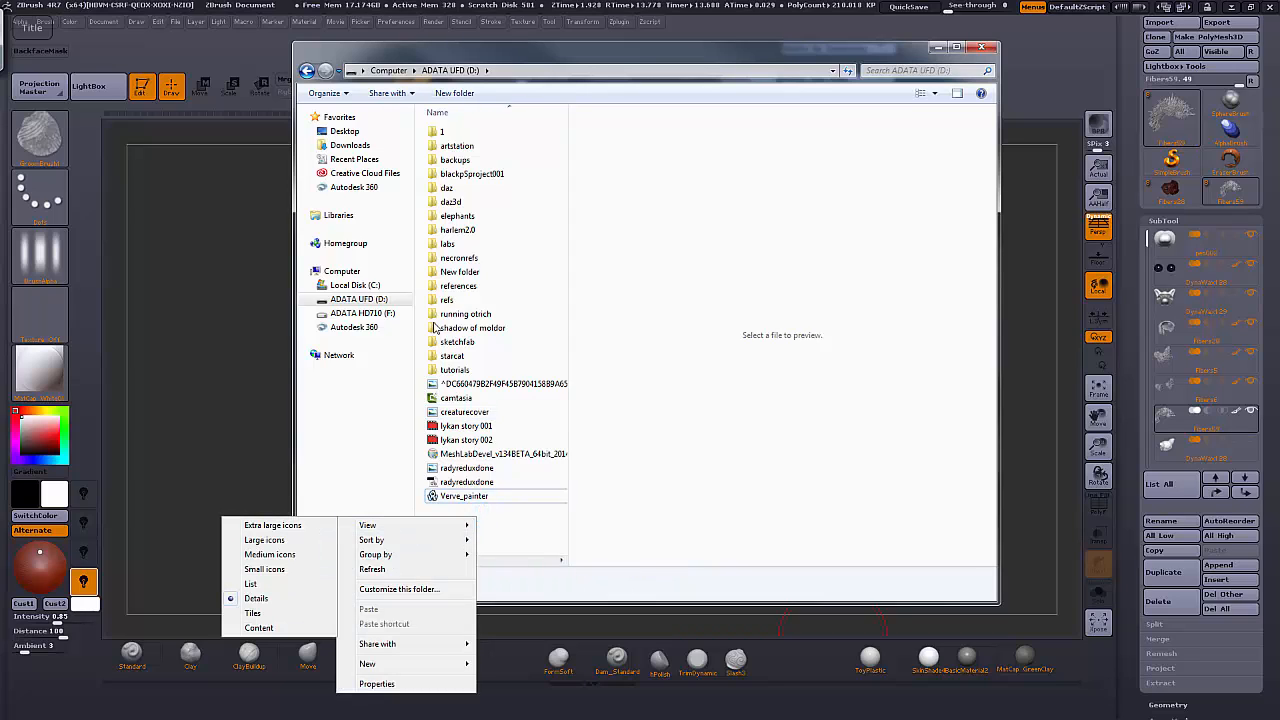
{"action": "double_click", "coordinate": [458, 370]}
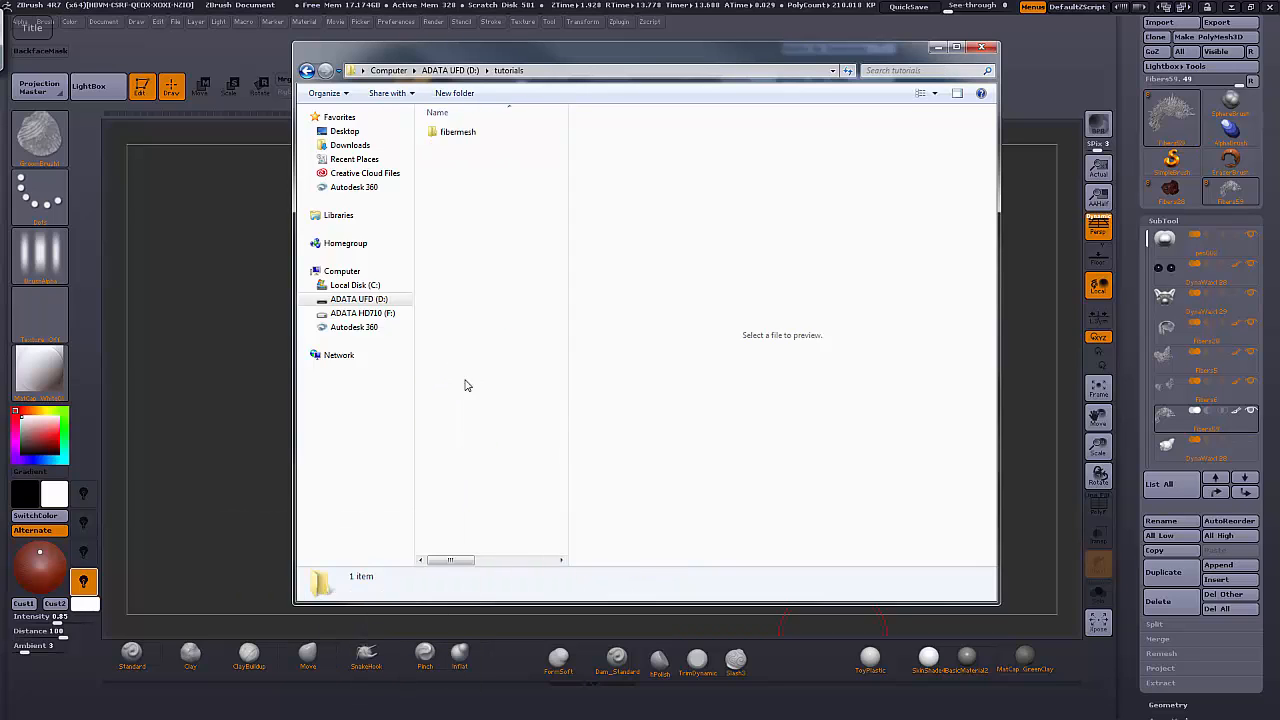
{"action": "double_click", "coordinate": [458, 132]}
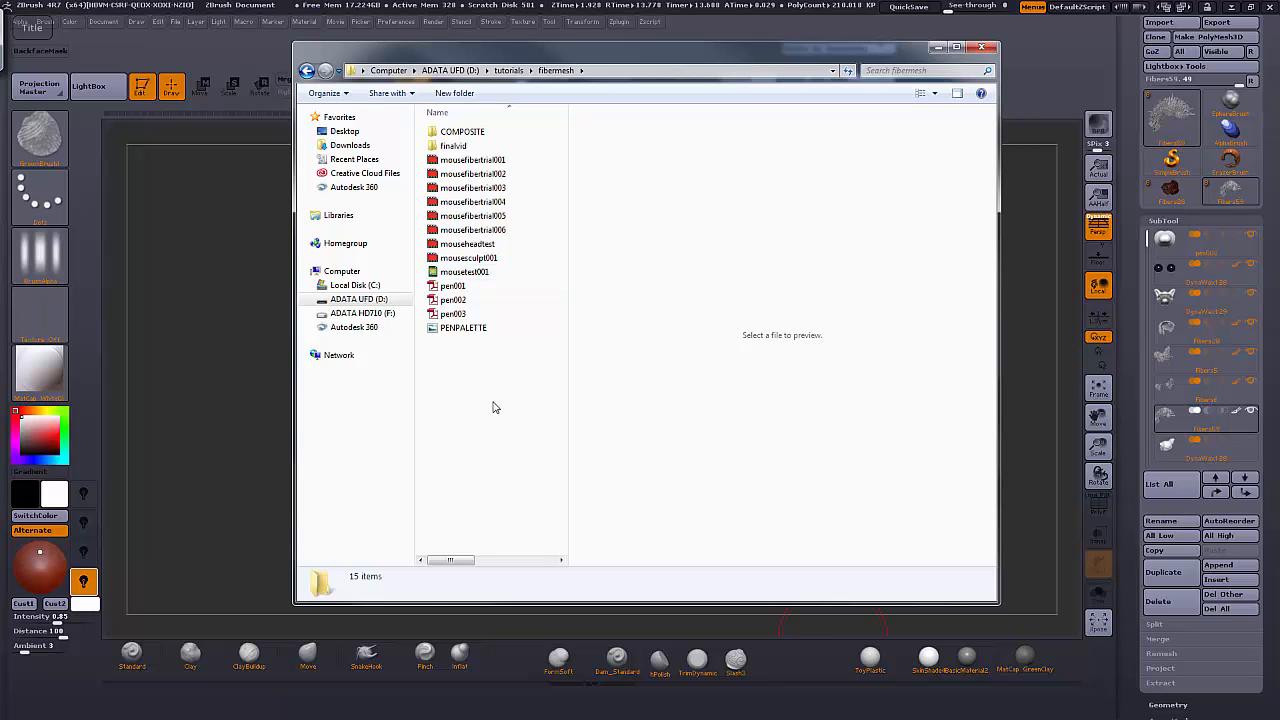
Close the file window and import the PENPALETTE image from the fibermesh folder into the texture library
{"action": "left_click", "coordinate": [982, 48]}
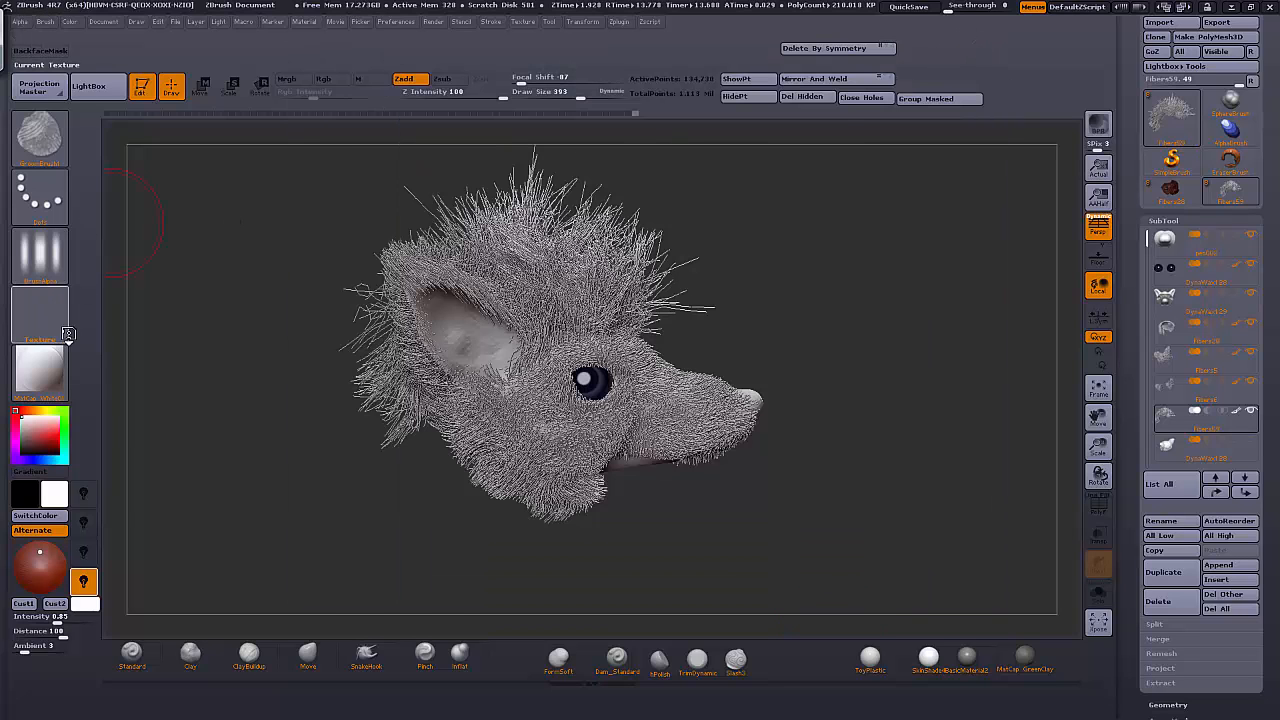
{"action": "left_click", "coordinate": [40, 312]}
{"action": "left_click", "coordinate": [104, 529]}
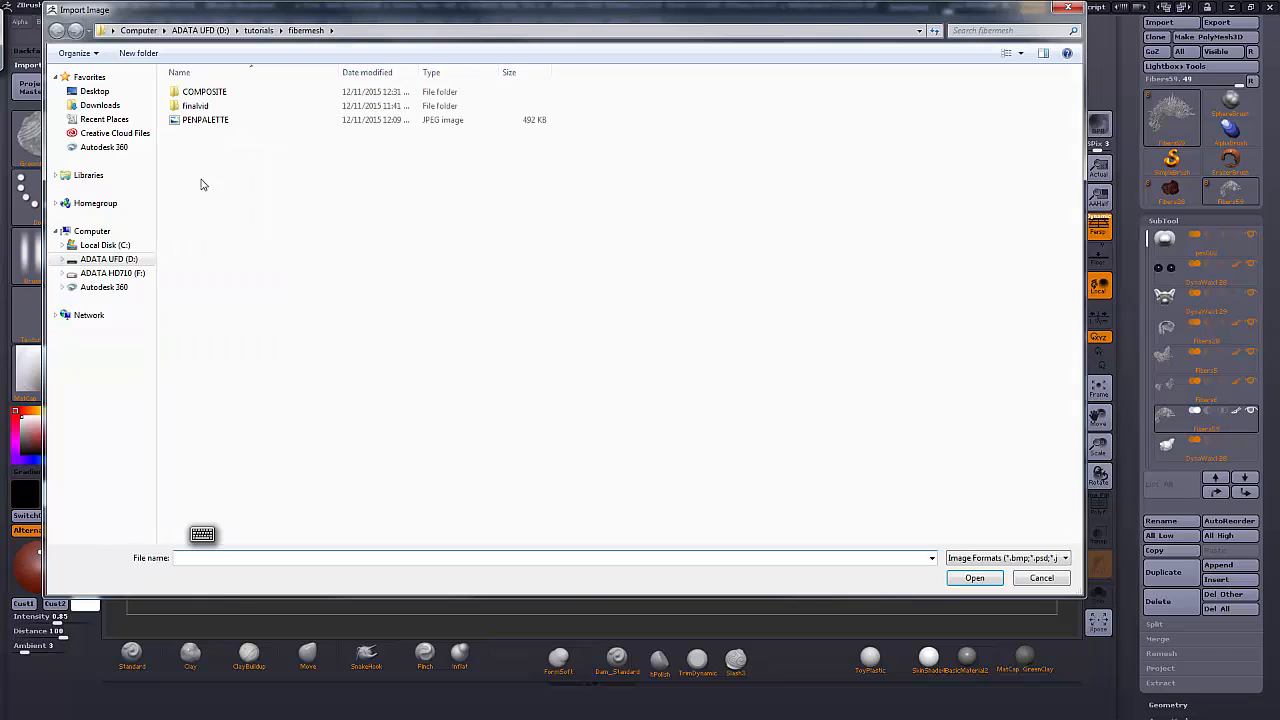
{"action": "left_click", "coordinate": [205, 119]}
{"action": "left_click", "coordinate": [972, 578]}
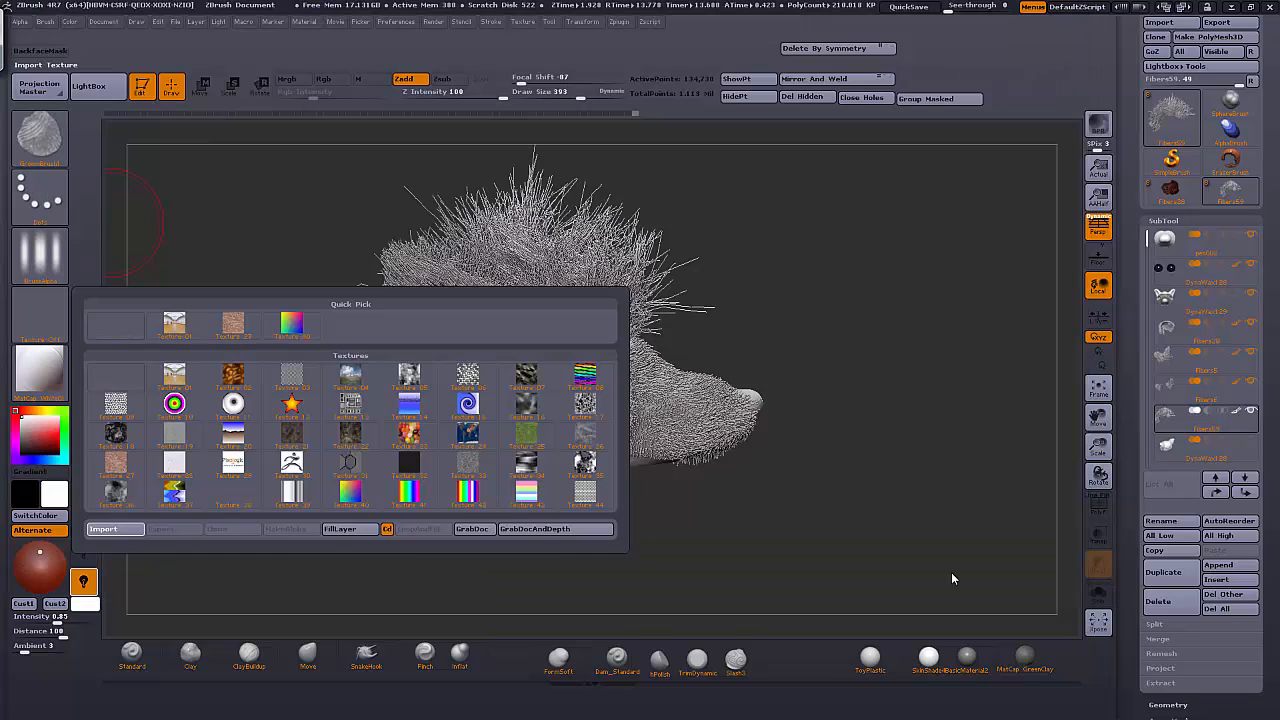
{"action": "left_click", "coordinate": [65, 327]}
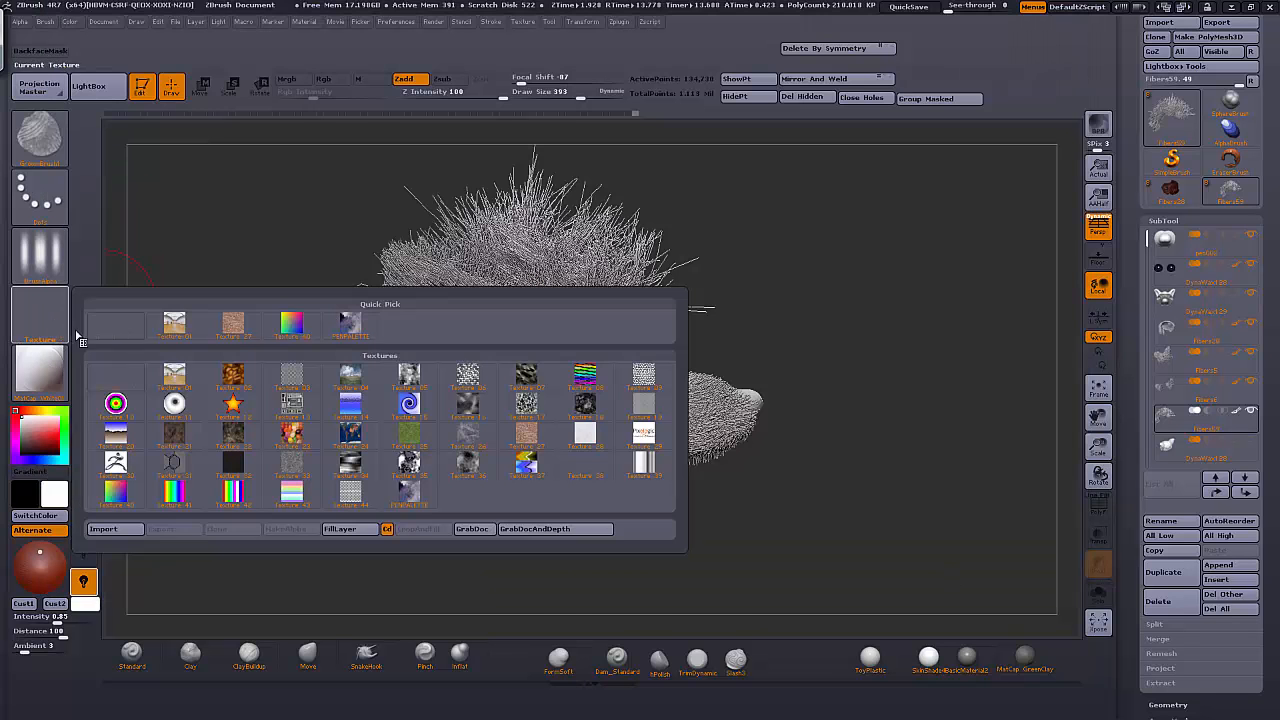
{"action": "mouse_move", "coordinate": [347, 330]}
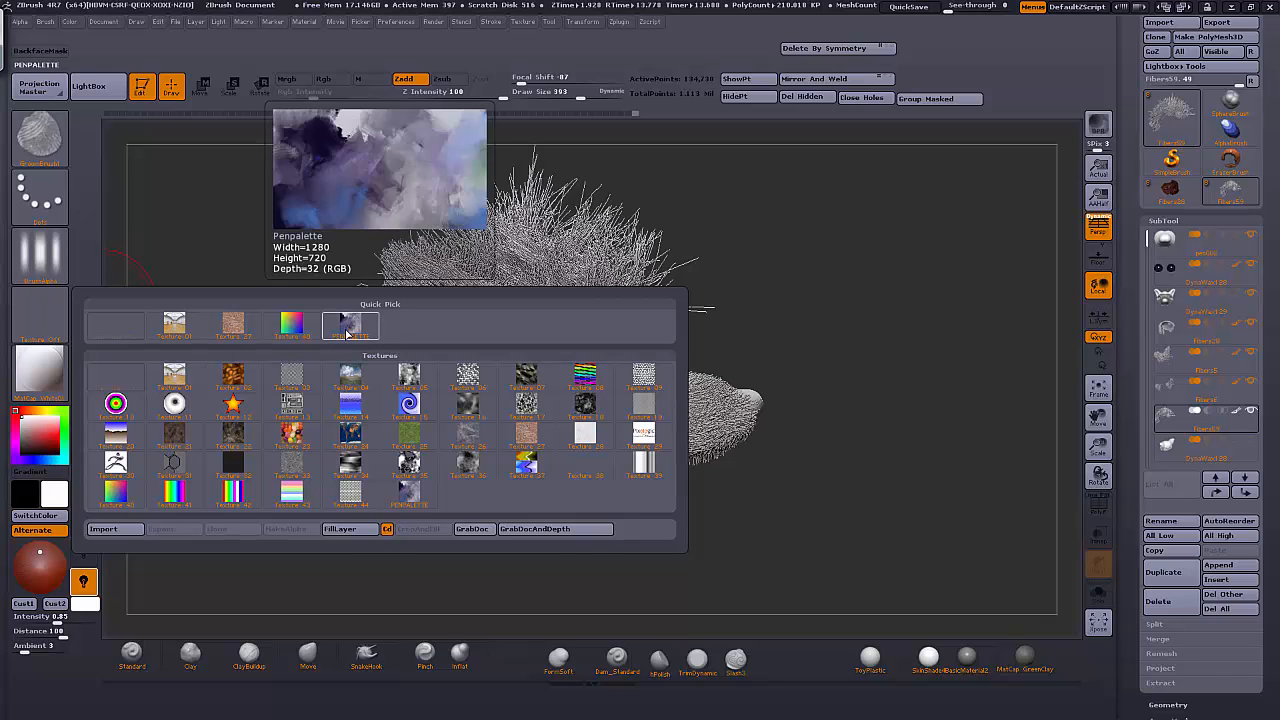
Select the PENPALETTE texture and add it to Spotlight over the furry head
{"action": "left_click", "coordinate": [619, 23]}
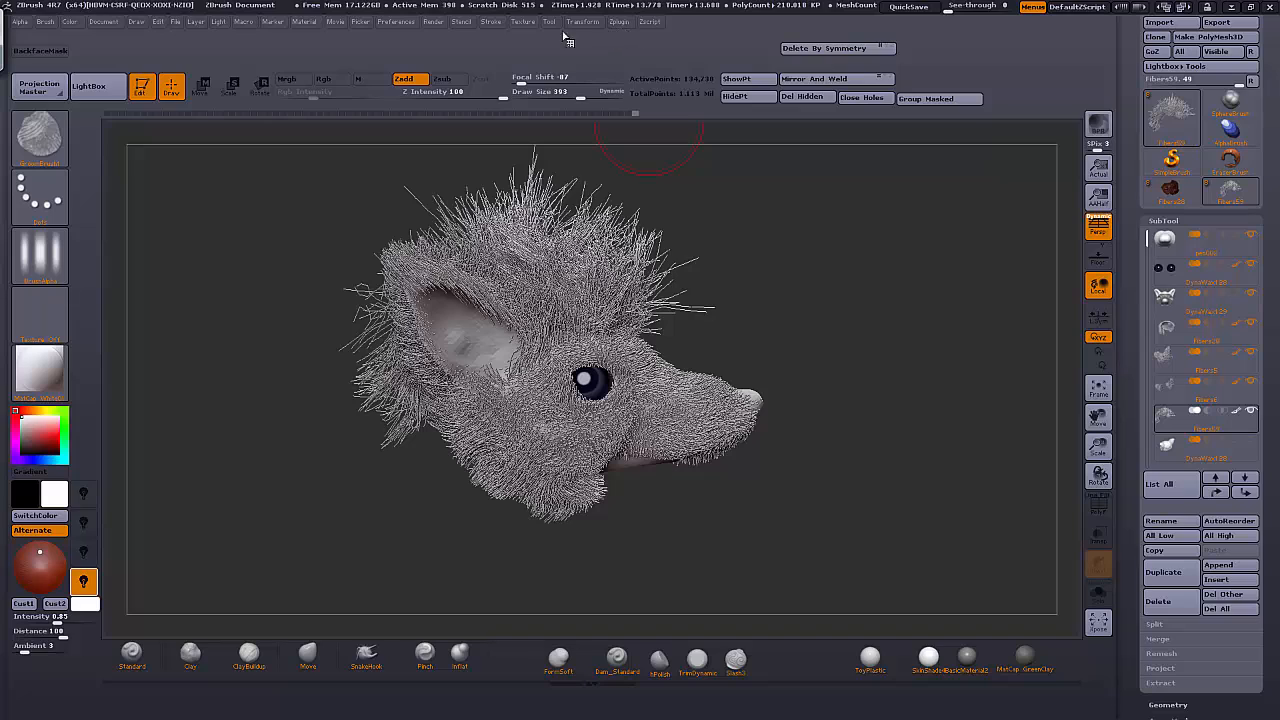
{"action": "left_click", "coordinate": [518, 22]}
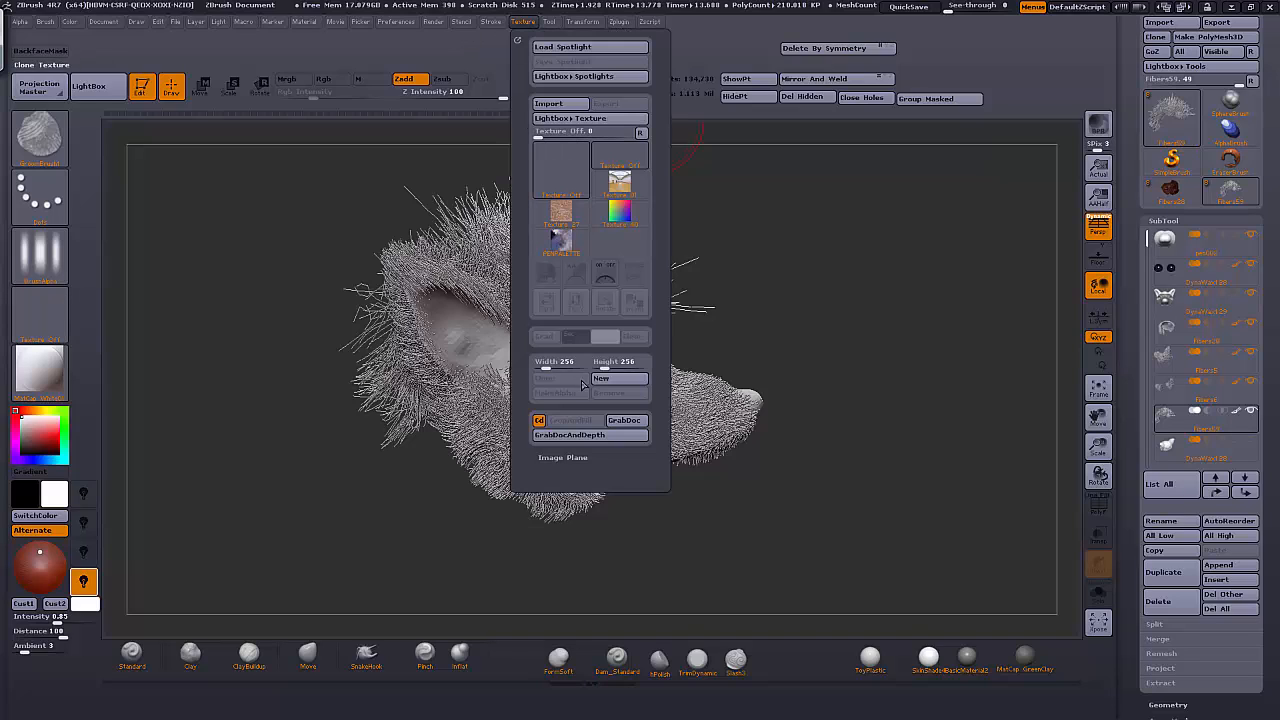
{"action": "left_click", "coordinate": [561, 243]}
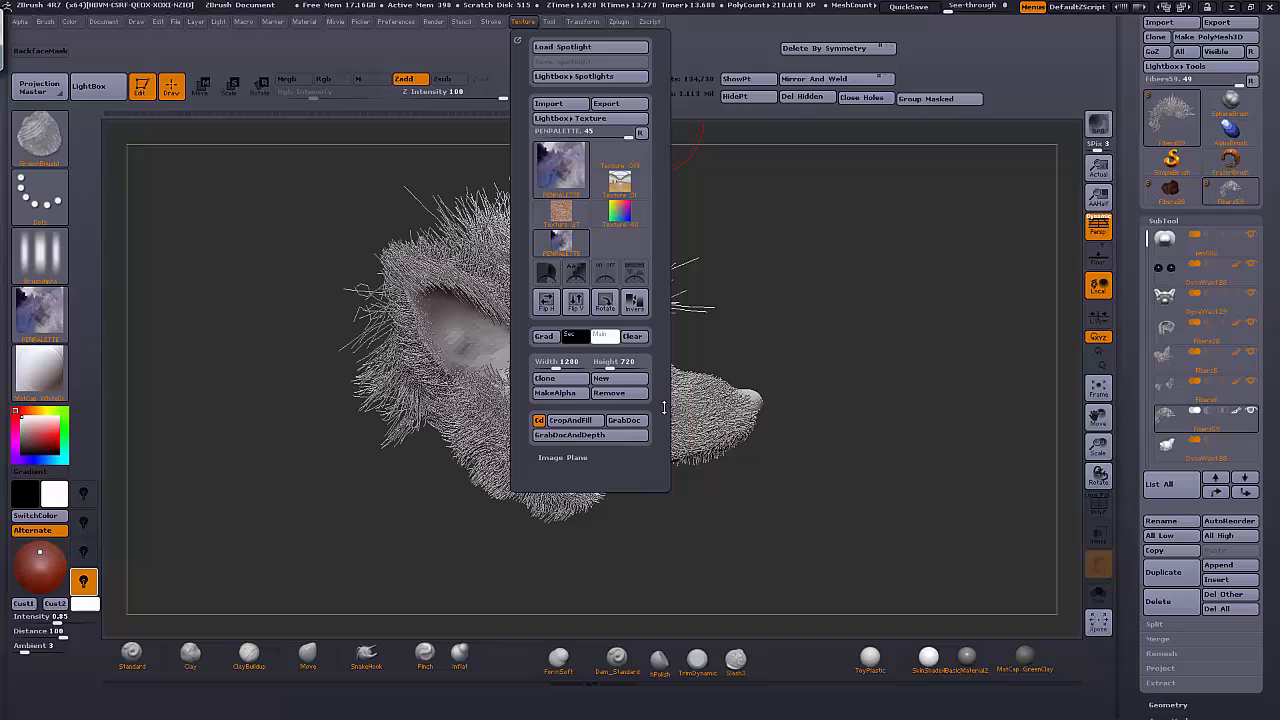
{"action": "left_click", "coordinate": [636, 303]}
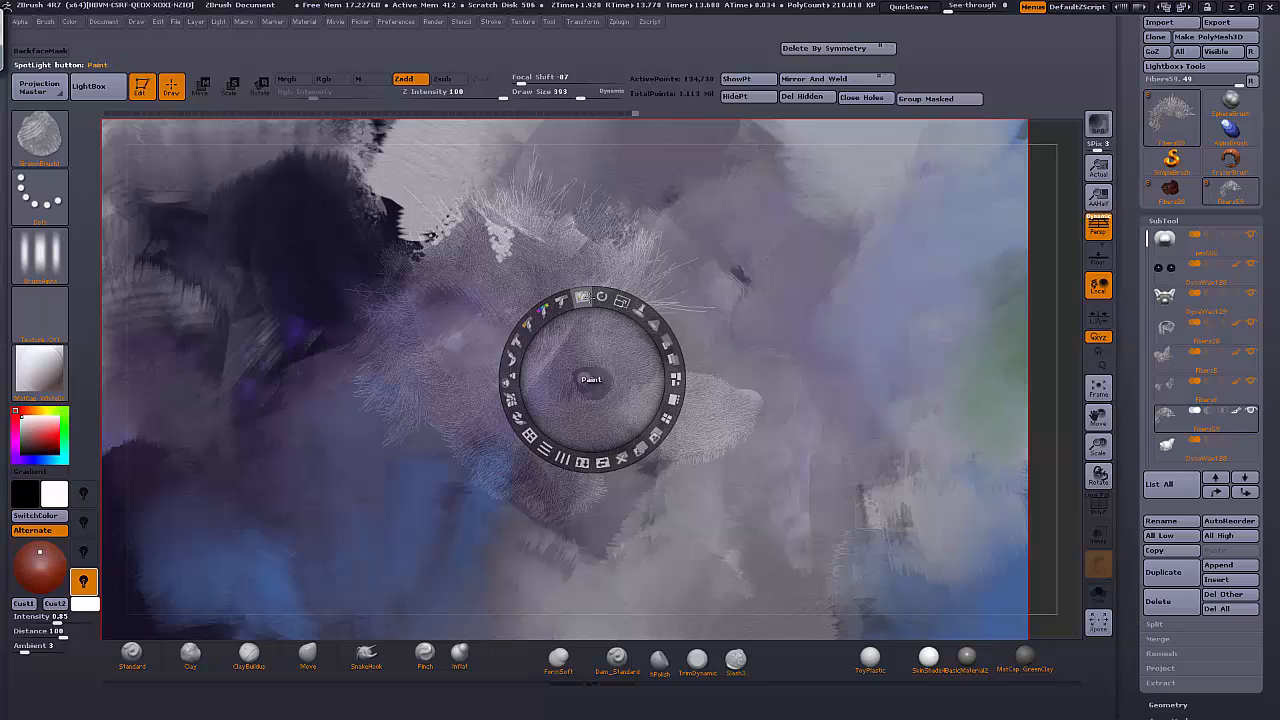
Scale the Spotlight image down to fit within the canvas and leave Spotlight editing so that the brush can project it
{"action": "left_click", "coordinate": [601, 297]}
{"action": "left_click", "coordinate": [621, 302]}
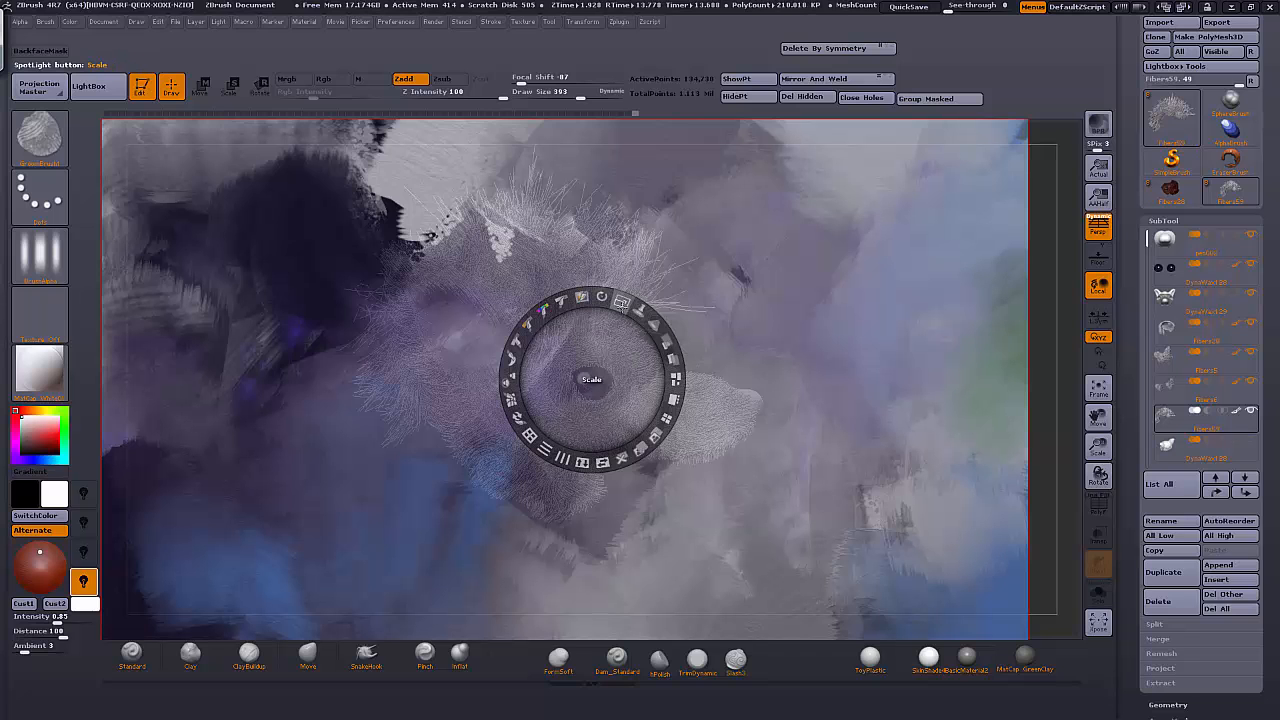
{"action": "left_click_drag", "start_coordinate": [621, 304], "coordinate": [605, 298]}
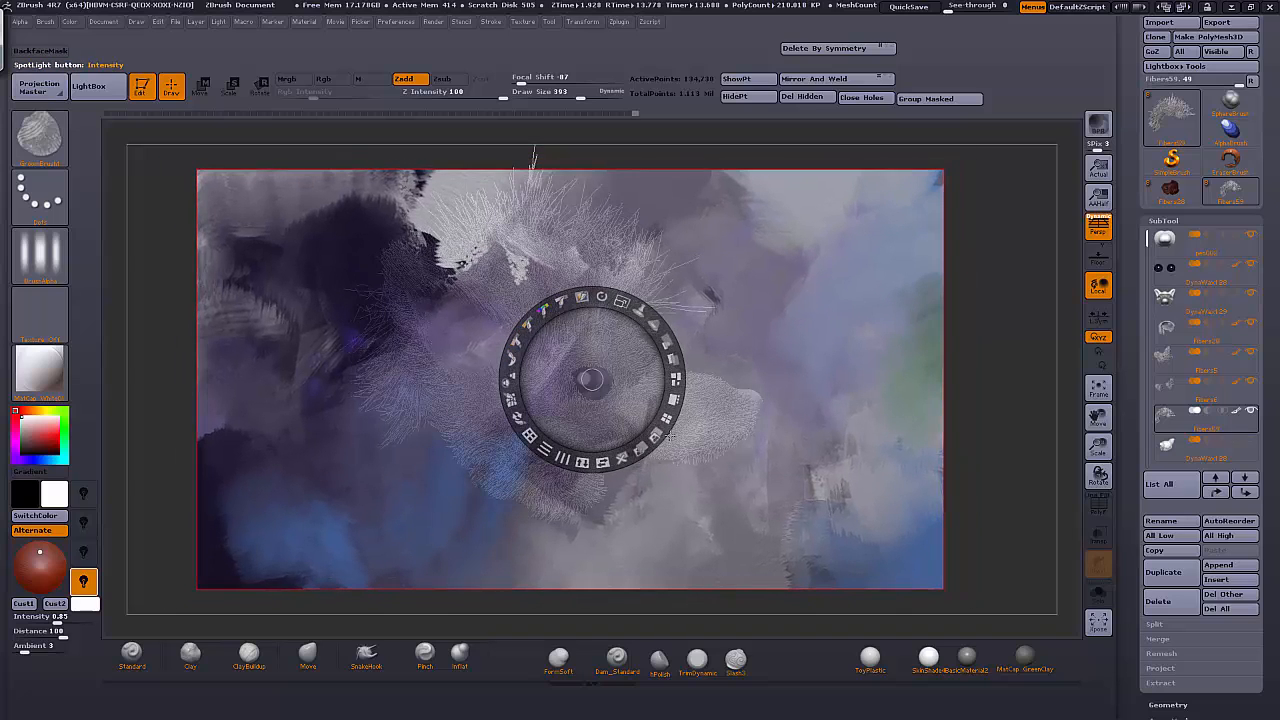
{"action": "key", "text": "z"}
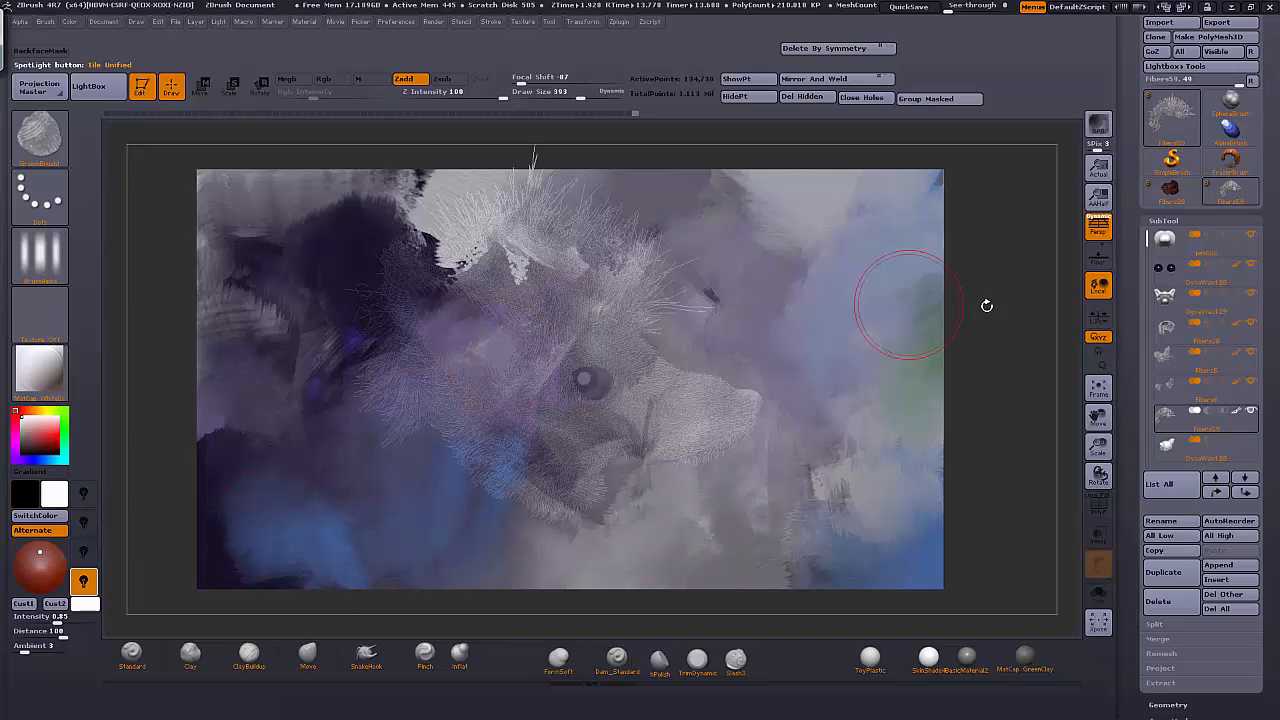
Reposition the head behind the projected image, set the draw size to 476 and switch the brush from Zadd to Rgb
{"action": "mouse_move", "coordinate": [1006, 363]}
{"action": "left_mouse_down"}
{"action": "mouse_move", "coordinate": [1014, 345]}
{"action": "mouse_move", "coordinate": [977, 465]}
{"action": "left_mouse_up"}
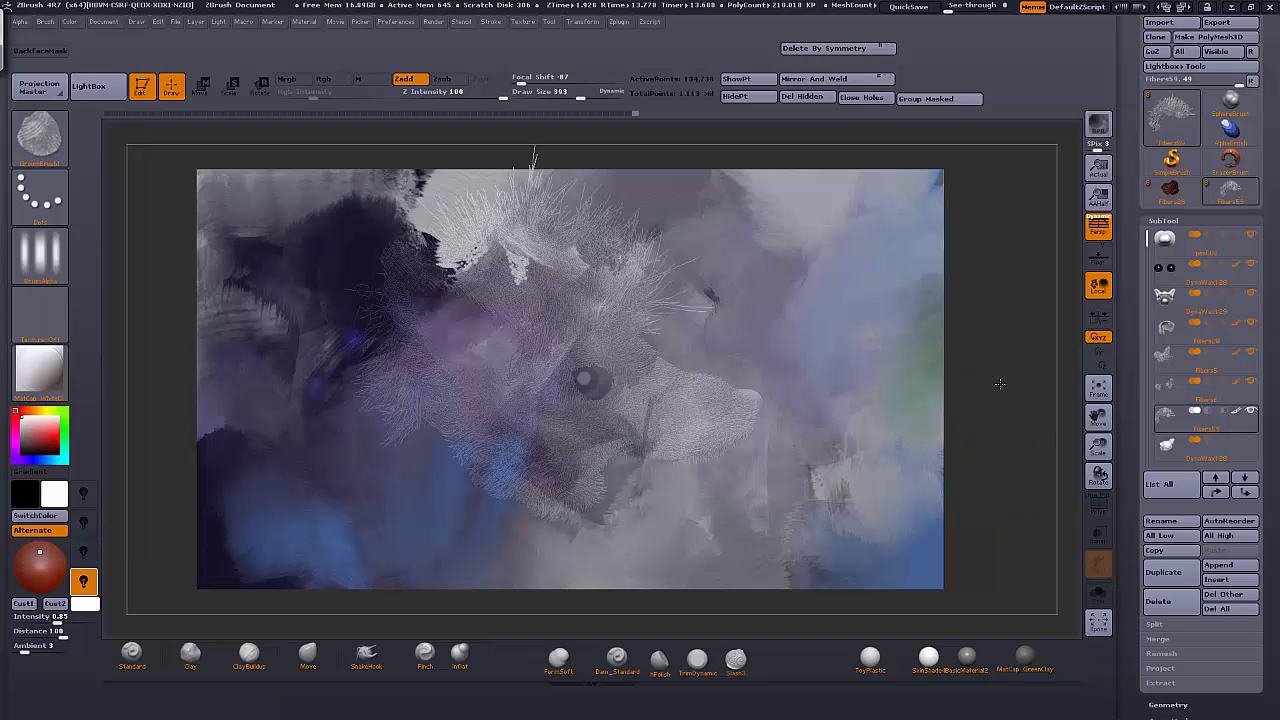
{"action": "mouse_move", "coordinate": [1000, 384]}
{"action": "left_mouse_down"}
{"action": "mouse_move", "coordinate": [1020, 383]}
{"action": "mouse_move", "coordinate": [1011, 400]}
{"action": "mouse_move", "coordinate": [1000, 390]}
{"action": "left_mouse_up"}
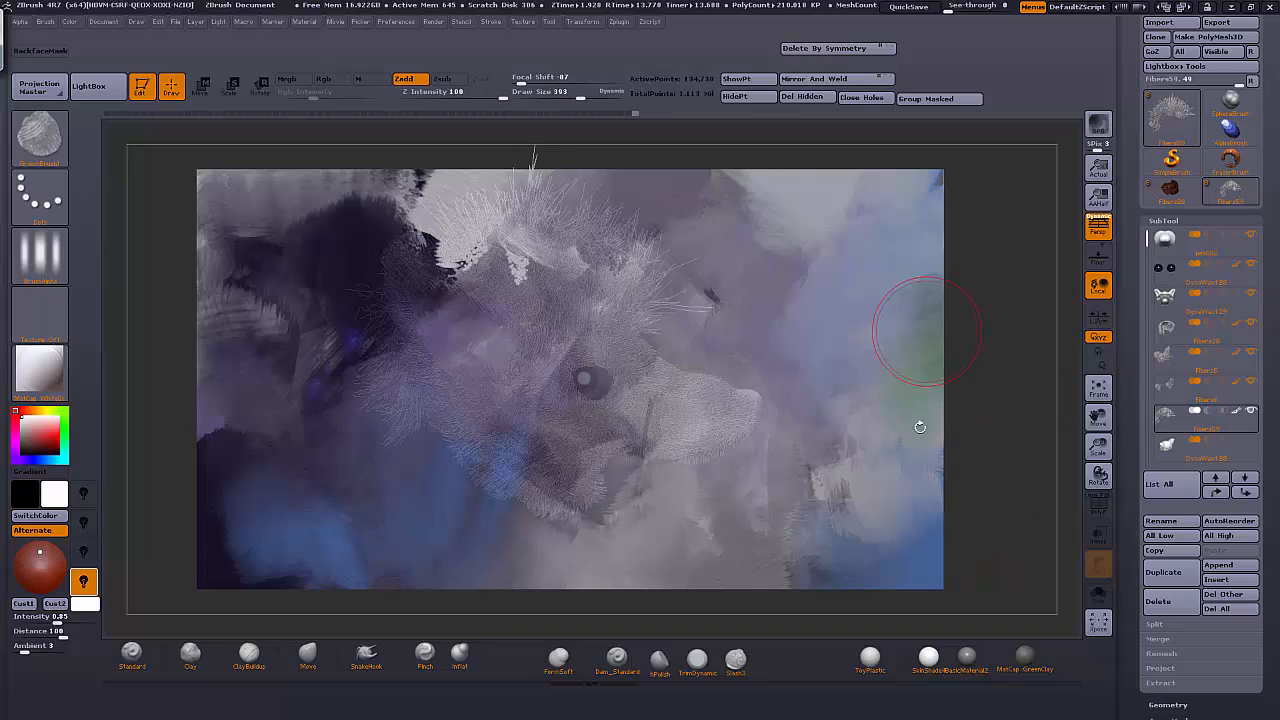
{"action": "mouse_move", "coordinate": [906, 346]}
{"action": "left_mouse_down"}
{"action": "mouse_move", "coordinate": [950, 400]}
{"action": "mouse_move", "coordinate": [983, 413]}
{"action": "left_mouse_up"}
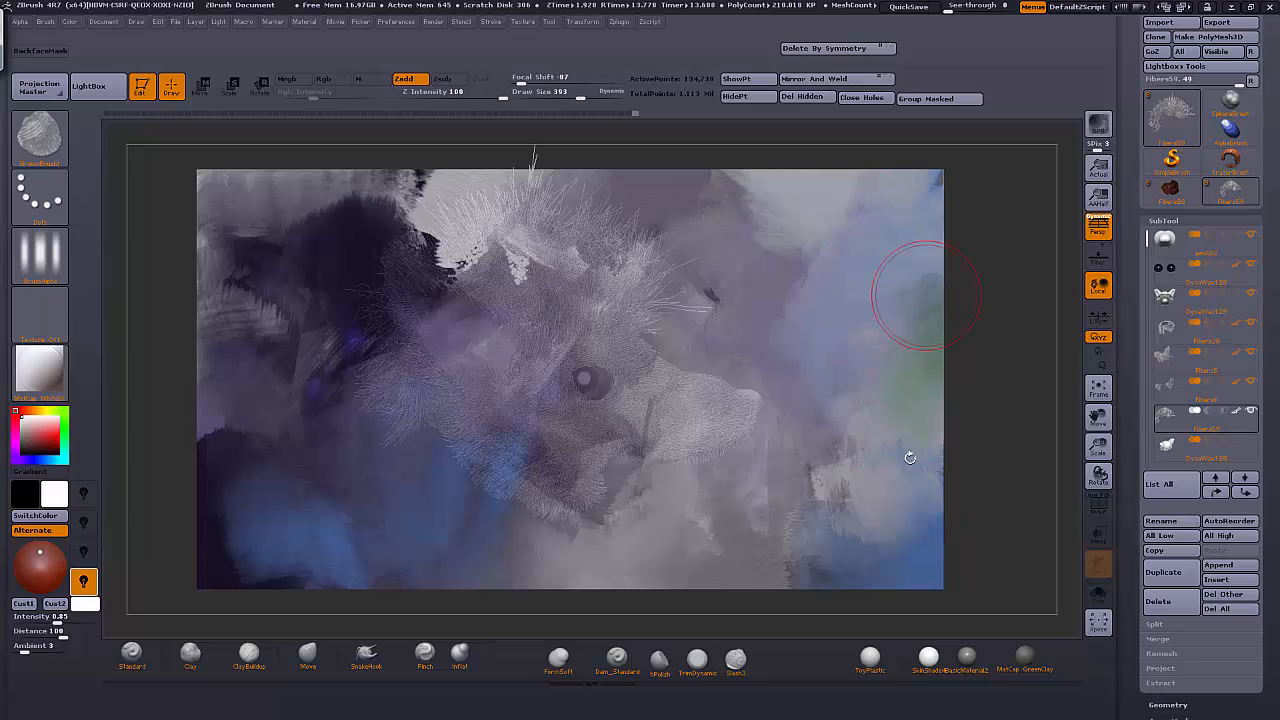
{"action": "left_click_drag", "start_coordinate": [1007, 328], "coordinate": [1000, 340]}
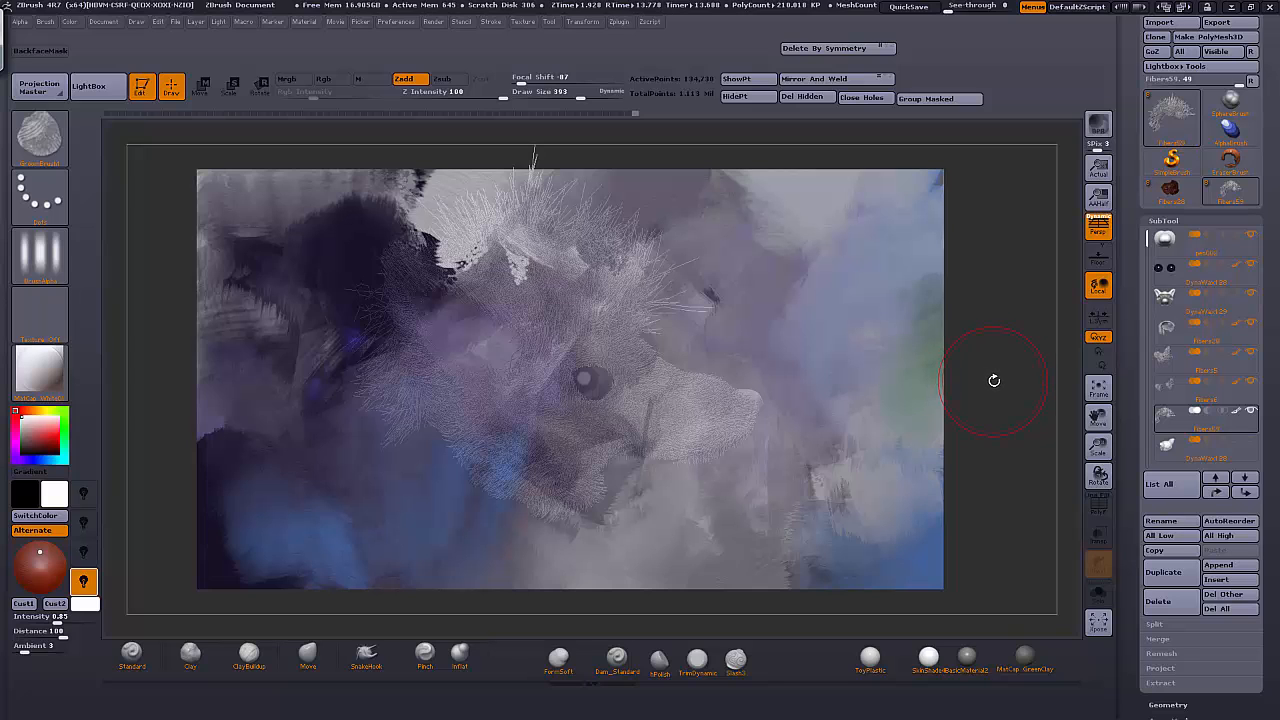
{"action": "mouse_move", "coordinate": [1005, 375]}
{"action": "left_mouse_down"}
{"action": "mouse_move", "coordinate": [1048, 371]}
{"action": "mouse_move", "coordinate": [1030, 372]}
{"action": "left_mouse_up"}
{"action": "mouse_move", "coordinate": [1098, 448]}
{"action": "left_mouse_down"}
{"action": "mouse_move", "coordinate": [1097, 475]}
{"action": "mouse_move", "coordinate": [1090, 430]}
{"action": "mouse_move", "coordinate": [1084, 482]}
{"action": "mouse_move", "coordinate": [1077, 392]}
{"action": "mouse_move", "coordinate": [1069, 503]}
{"action": "mouse_move", "coordinate": [1075, 440]}
{"action": "mouse_move", "coordinate": [1112, 445]}
{"action": "mouse_move", "coordinate": [1098, 452]}
{"action": "mouse_move", "coordinate": [1100, 411]}
{"action": "mouse_move", "coordinate": [1070, 406]}
{"action": "left_mouse_up"}
{"action": "left_click", "coordinate": [587, 95]}
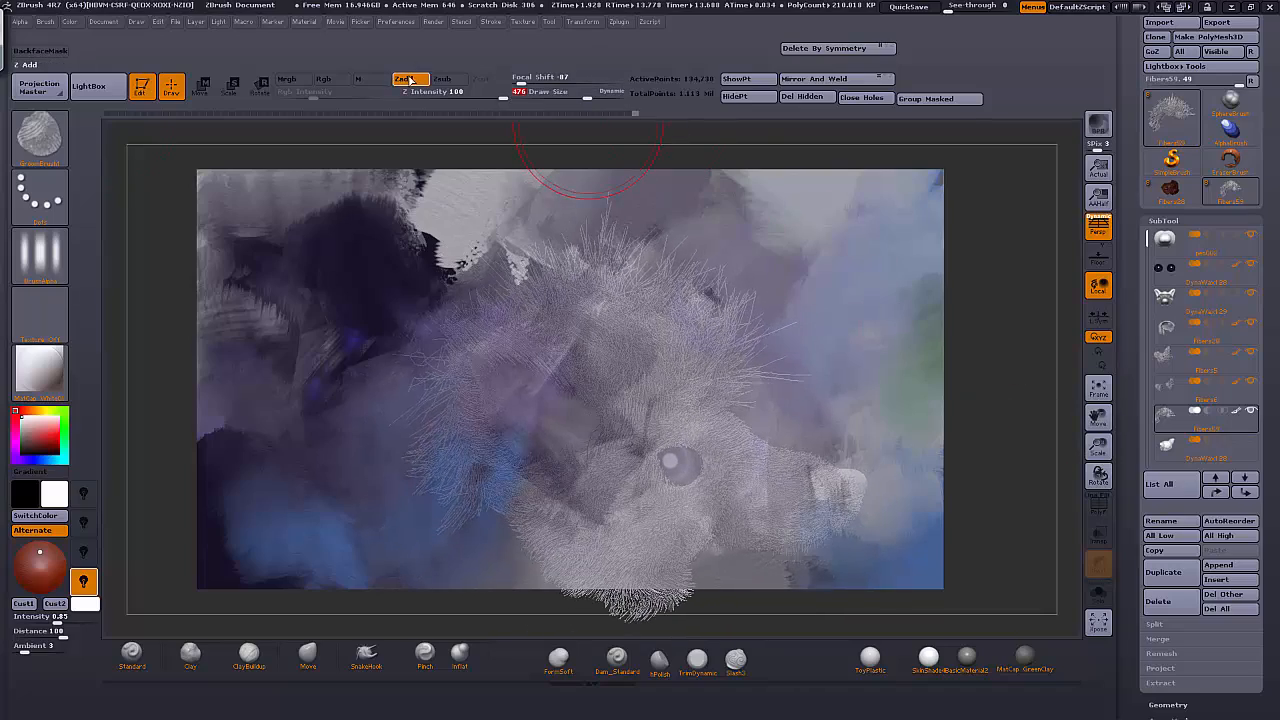
{"action": "left_click", "coordinate": [411, 80]}
{"action": "left_click", "coordinate": [331, 80]}
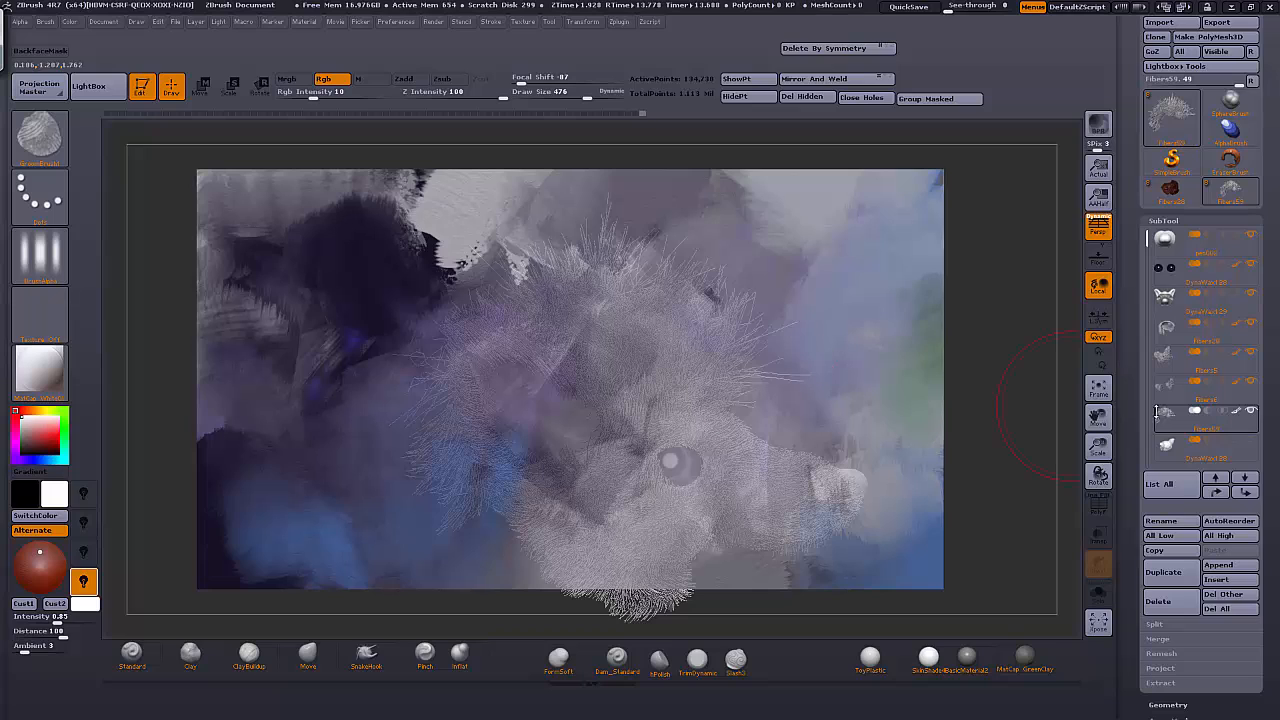
Set the Rgb intensity to 100 and paint the Spotlight image's purple tones onto the mane fibers
{"action": "left_click", "coordinate": [1096, 592]}
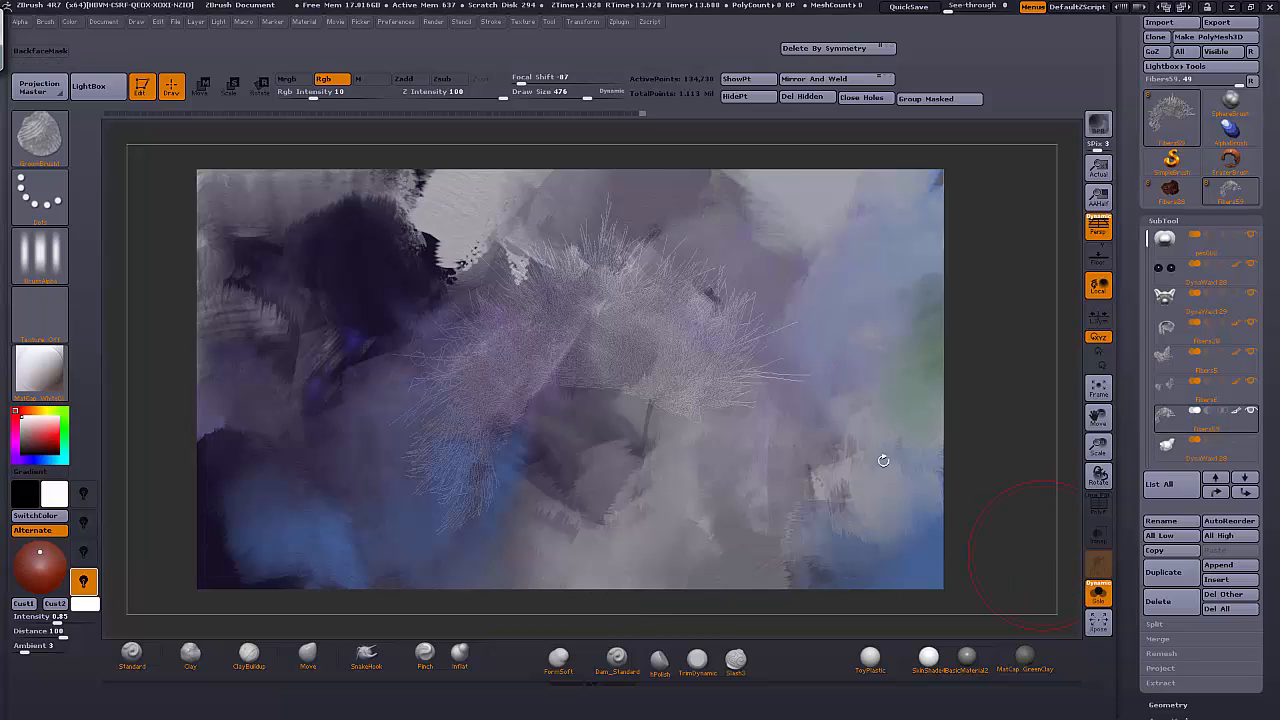
{"action": "left_click", "coordinate": [1098, 592]}
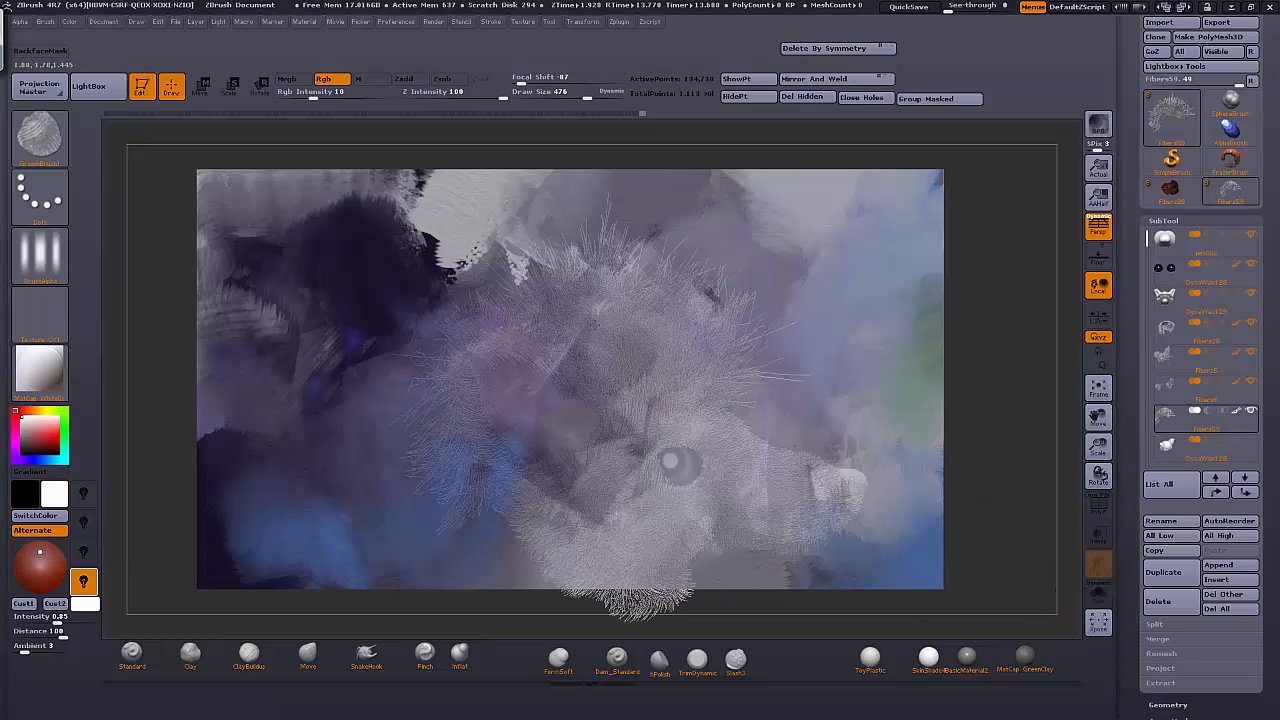
{"action": "left_click_drag", "start_coordinate": [971, 399], "coordinate": [1006, 400]}
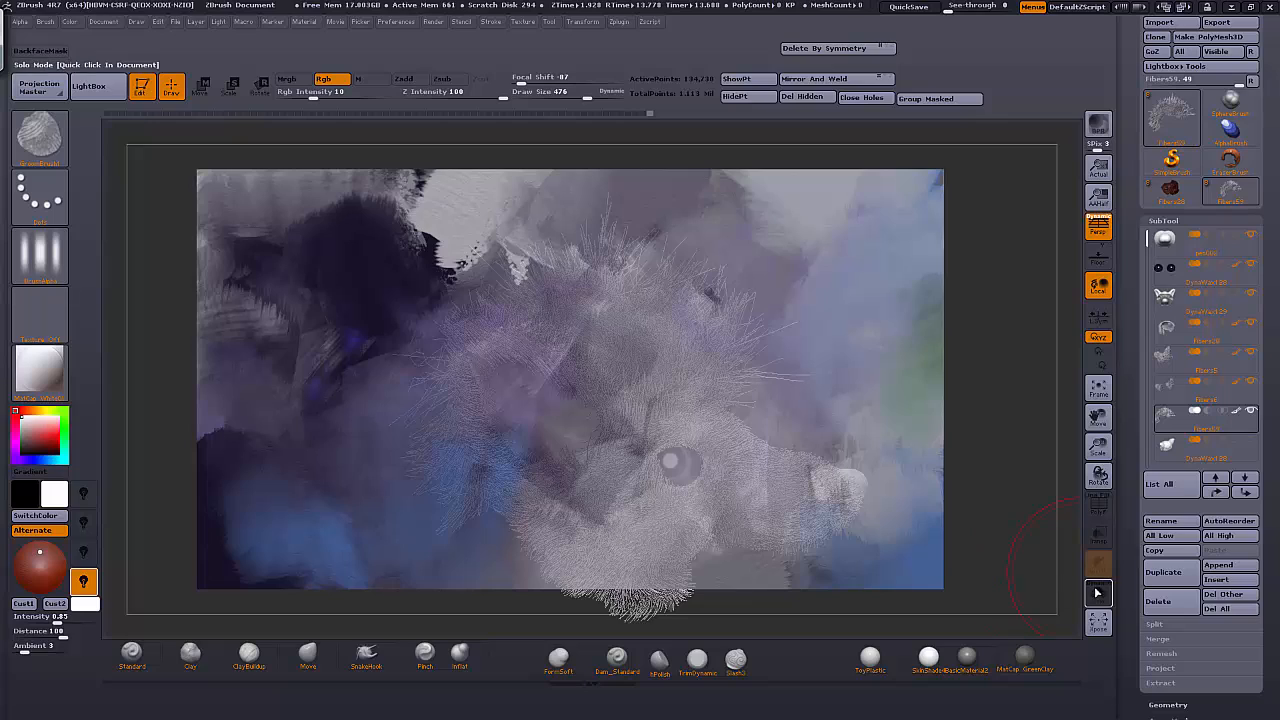
{"action": "left_click_drag", "start_coordinate": [1029, 452], "coordinate": [1022, 466]}
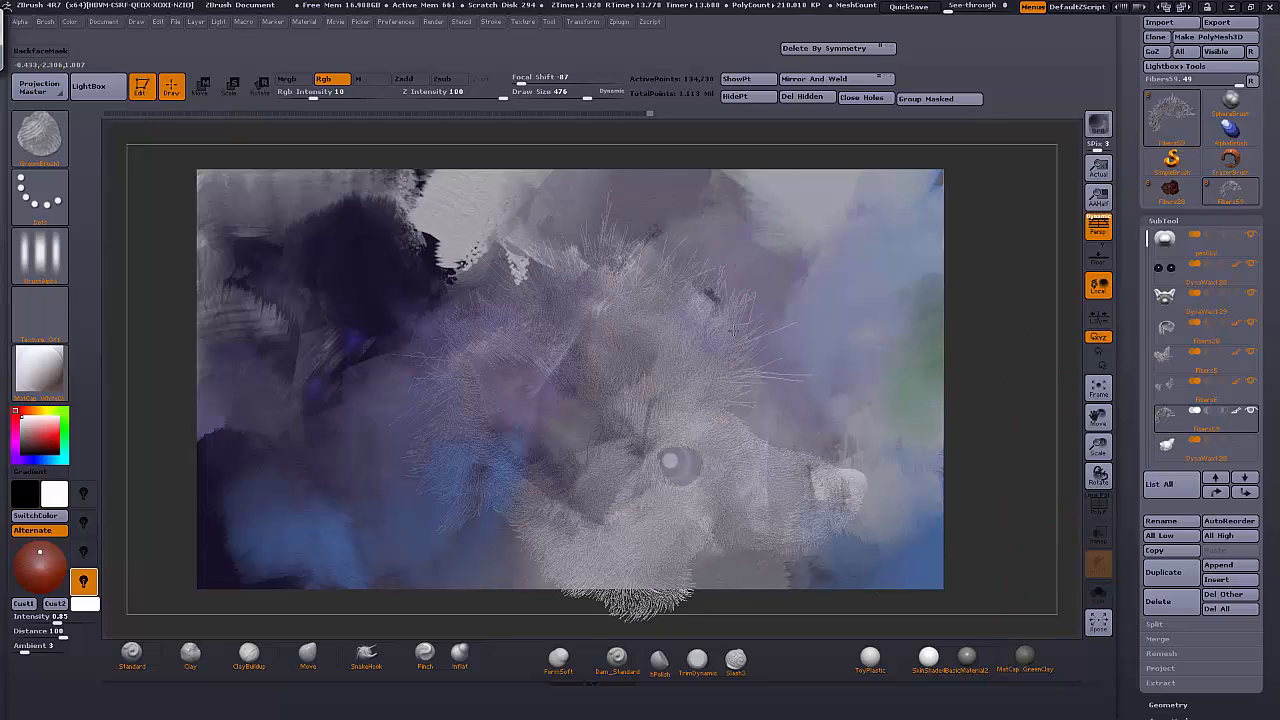
{"action": "mouse_move", "coordinate": [1012, 406]}
{"action": "left_mouse_down"}
{"action": "mouse_move", "coordinate": [934, 362]}
{"action": "mouse_move", "coordinate": [926, 331]}
{"action": "mouse_move", "coordinate": [930, 380]}
{"action": "left_mouse_up"}
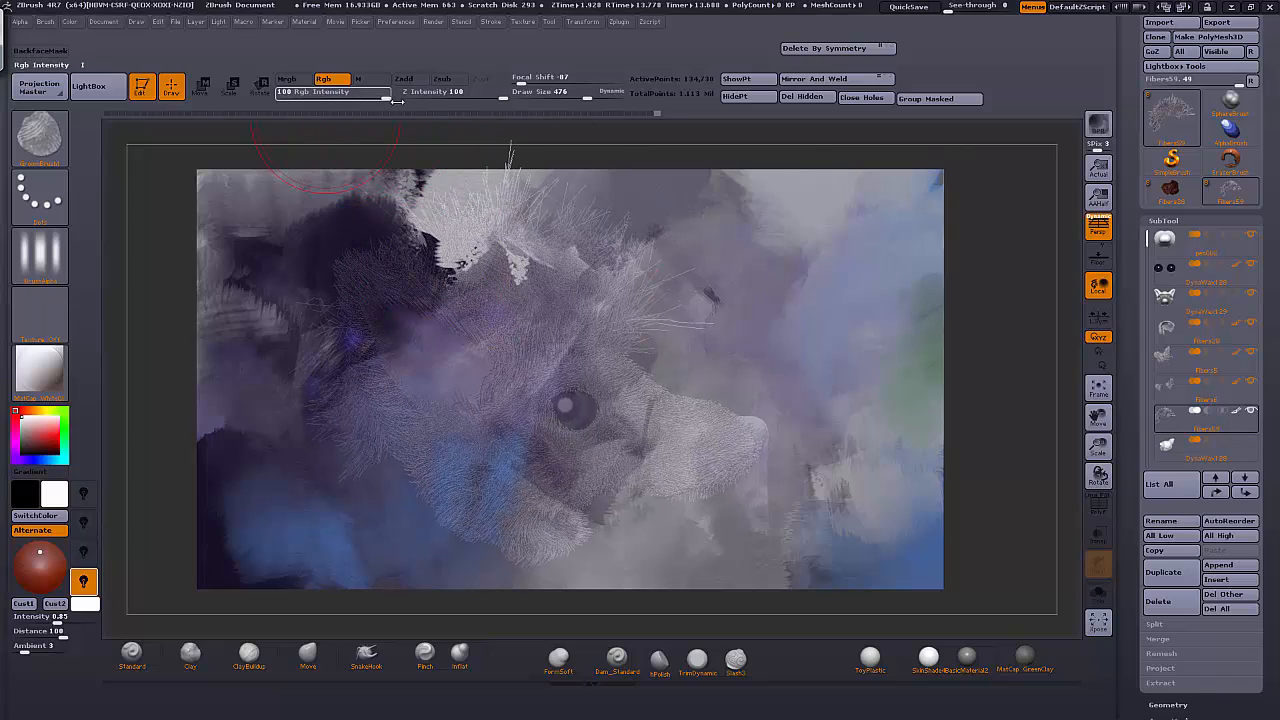
{"action": "left_click_drag", "start_coordinate": [1017, 305], "coordinate": [486, 247]}
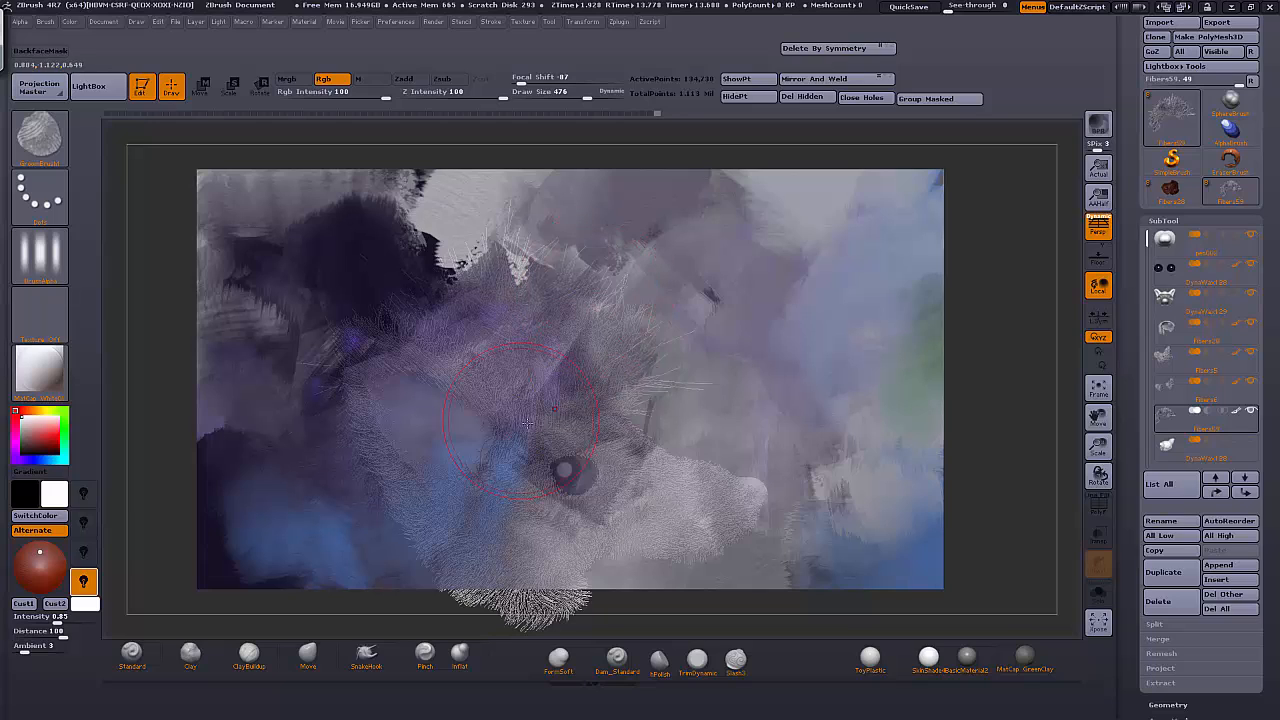
Lower the Spotlight image's opacity until the head shows clearly through it, and return to projection painting
{"action": "key", "text": "z"}
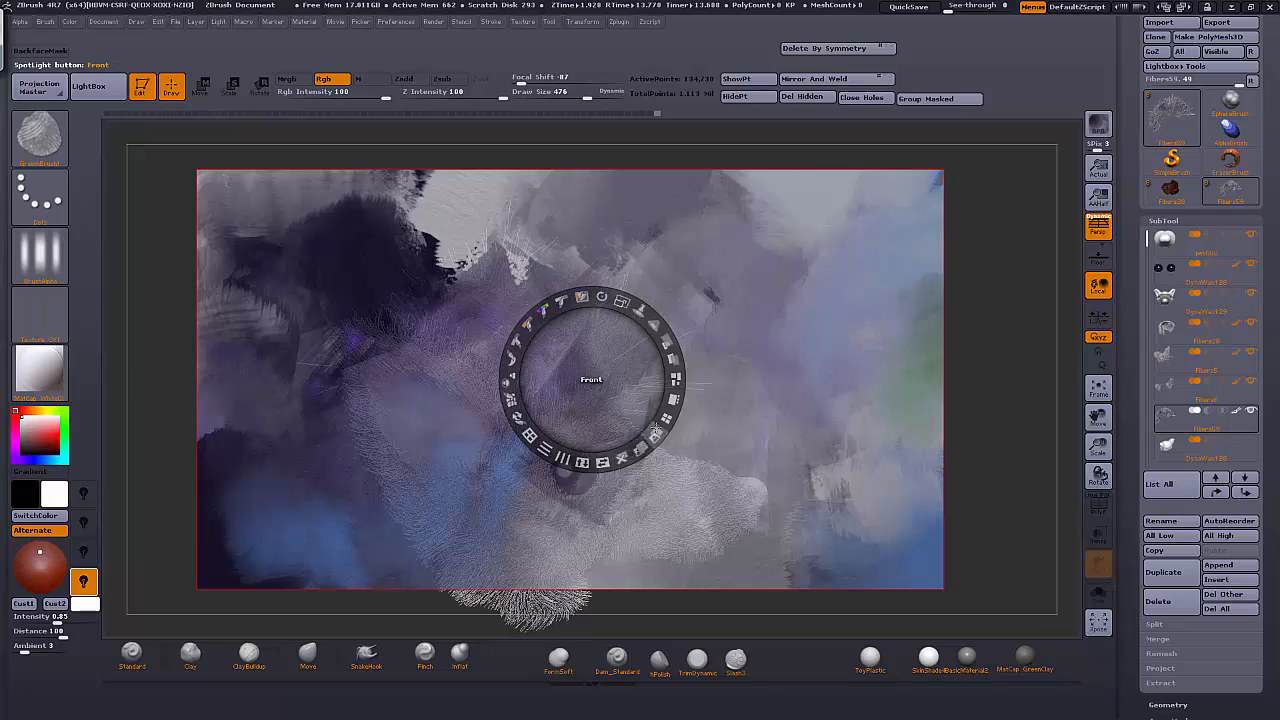
{"action": "mouse_move", "coordinate": [658, 337]}
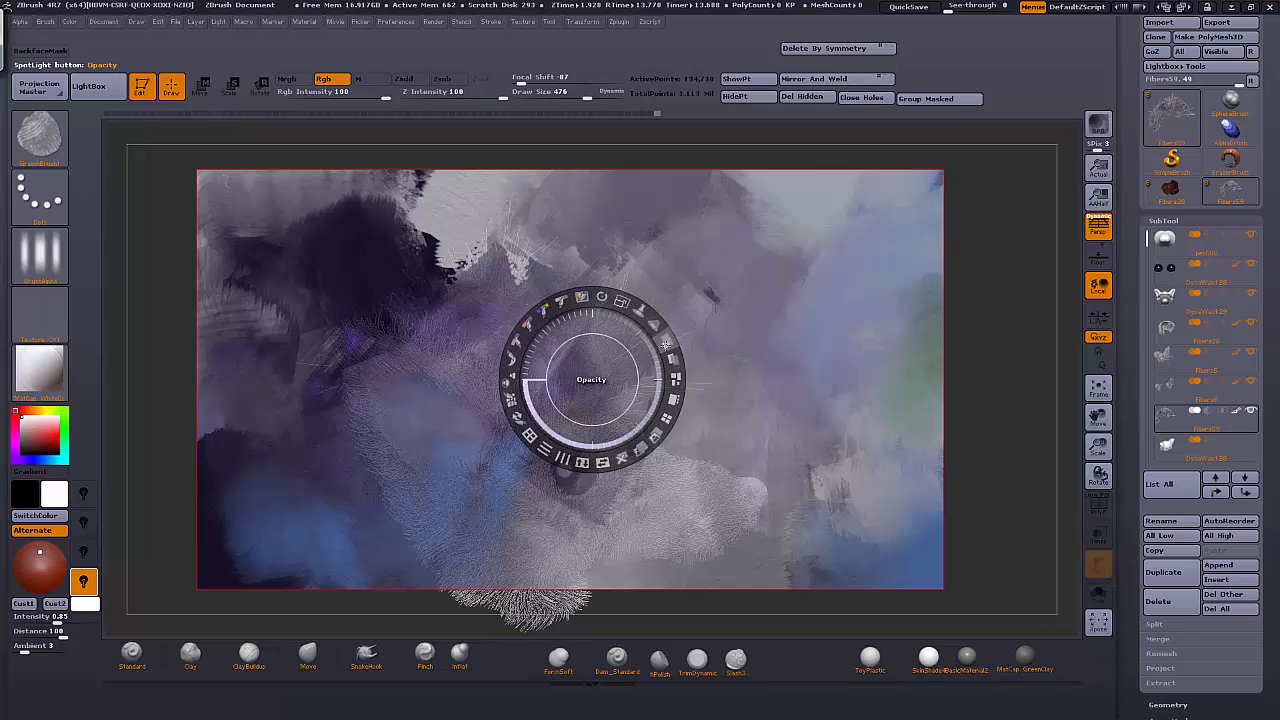
{"action": "left_click_drag", "start_coordinate": [664, 343], "coordinate": [626, 302]}
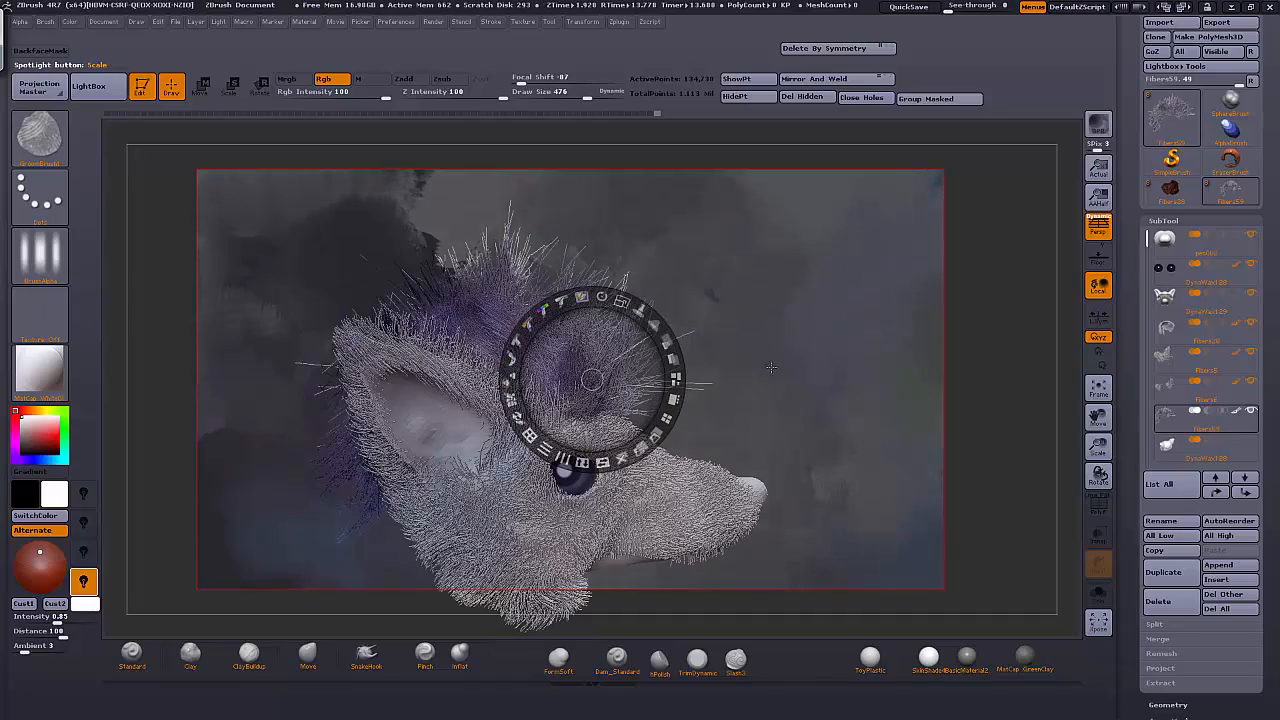
{"action": "key", "text": "shift+z"}
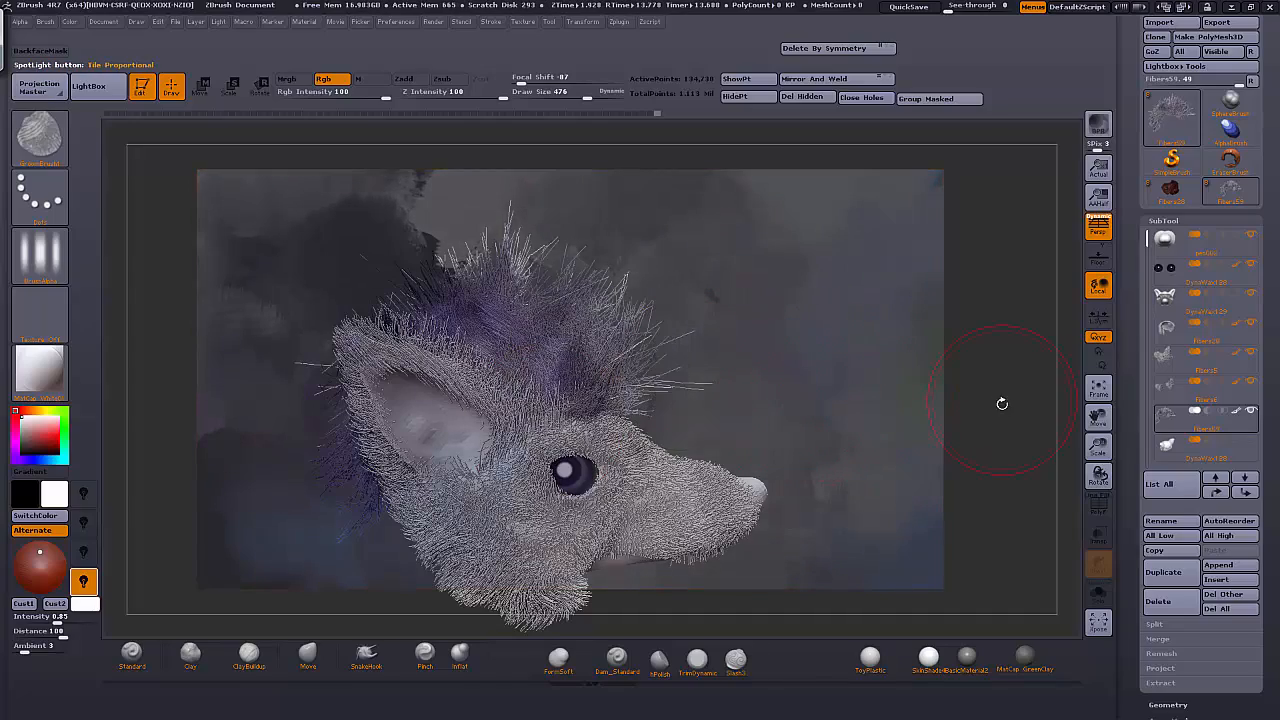
Project the image's dark and purple areas onto the mane and the fur behind the ear from several angles
{"action": "mouse_move", "coordinate": [1002, 403]}
{"action": "left_mouse_down"}
{"action": "mouse_move", "coordinate": [1036, 390]}
{"action": "mouse_move", "coordinate": [1030, 378]}
{"action": "mouse_move", "coordinate": [725, 300]}
{"action": "left_mouse_up"}
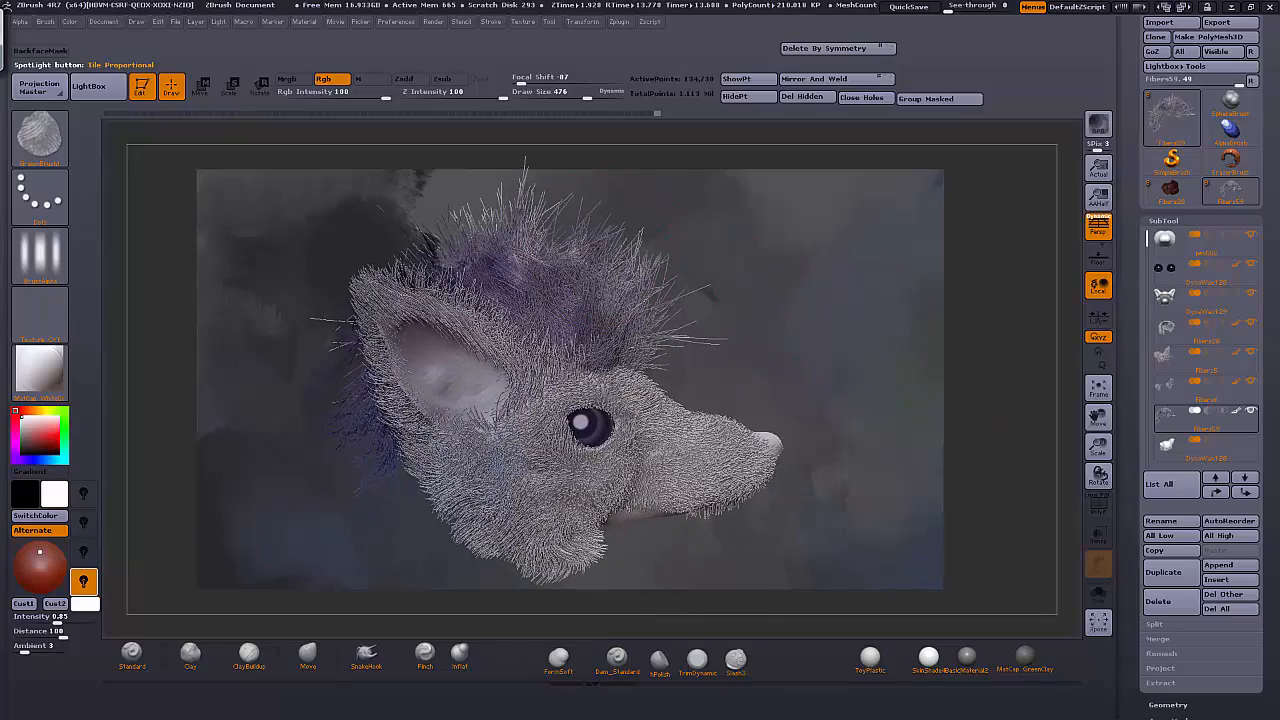
{"action": "left_click_drag", "start_coordinate": [505, 234], "coordinate": [468, 236]}
{"action": "mouse_move", "coordinate": [984, 388]}
{"action": "left_mouse_down"}
{"action": "mouse_move", "coordinate": [927, 402]}
{"action": "mouse_move", "coordinate": [1040, 400]}
{"action": "mouse_move", "coordinate": [356, 266]}
{"action": "left_mouse_up"}
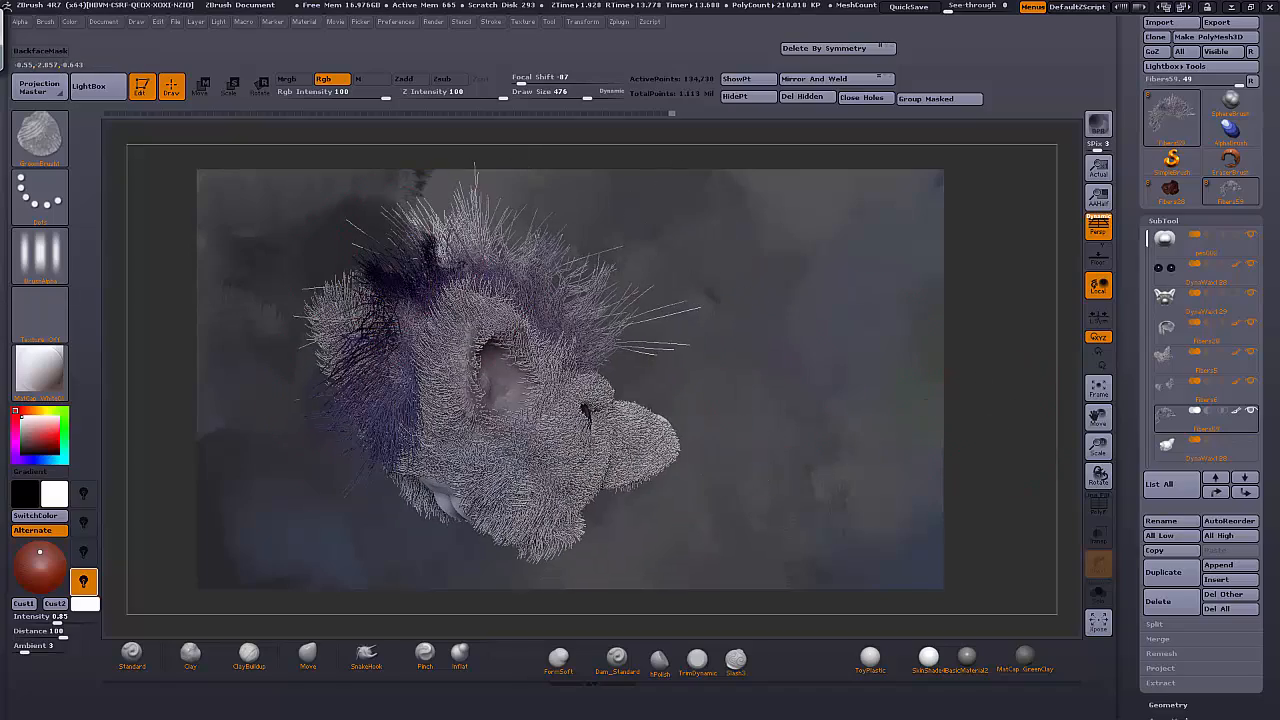
{"action": "mouse_move", "coordinate": [998, 362]}
{"action": "left_mouse_down"}
{"action": "mouse_move", "coordinate": [1020, 376]}
{"action": "mouse_move", "coordinate": [1008, 333]}
{"action": "mouse_move", "coordinate": [890, 269]}
{"action": "left_mouse_up"}
Set the Rgb intensity to 52 and blend softer image colors into the mane, shifting the head over different parts of the painting
{"action": "left_click_drag", "start_coordinate": [359, 288], "coordinate": [384, 333]}
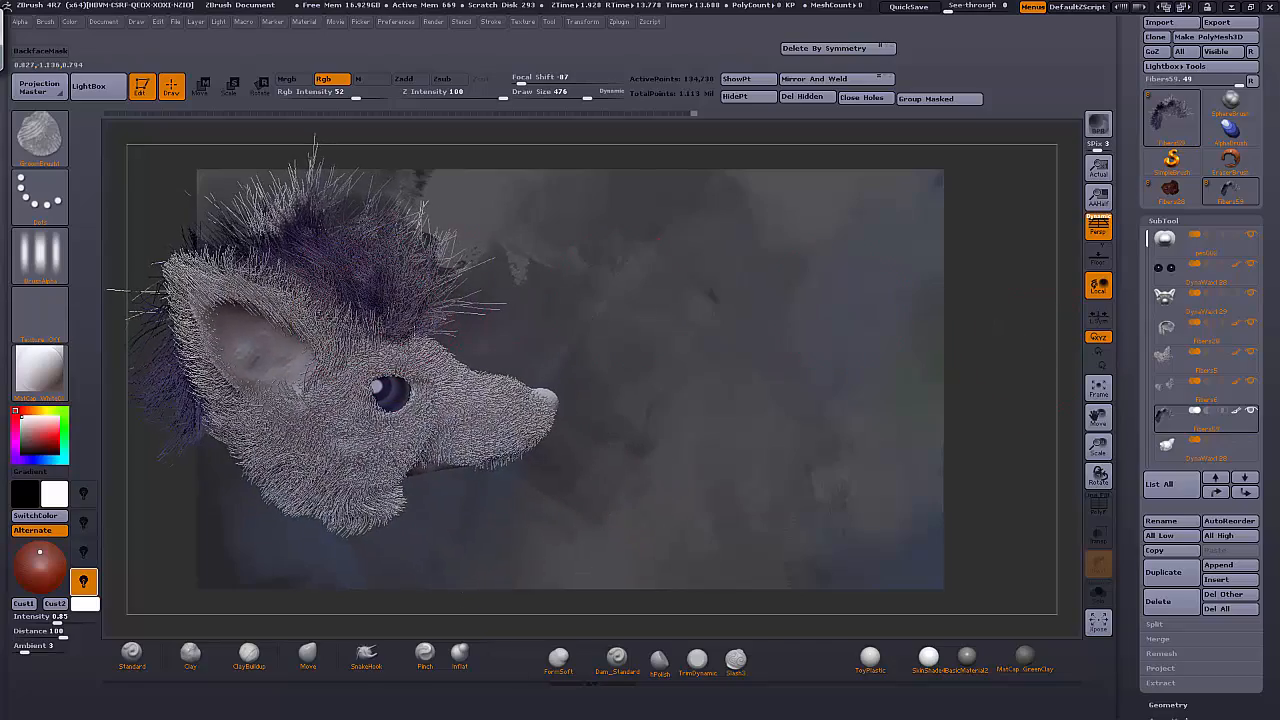
{"action": "left_click_drag", "start_coordinate": [930, 388], "coordinate": [780, 280]}
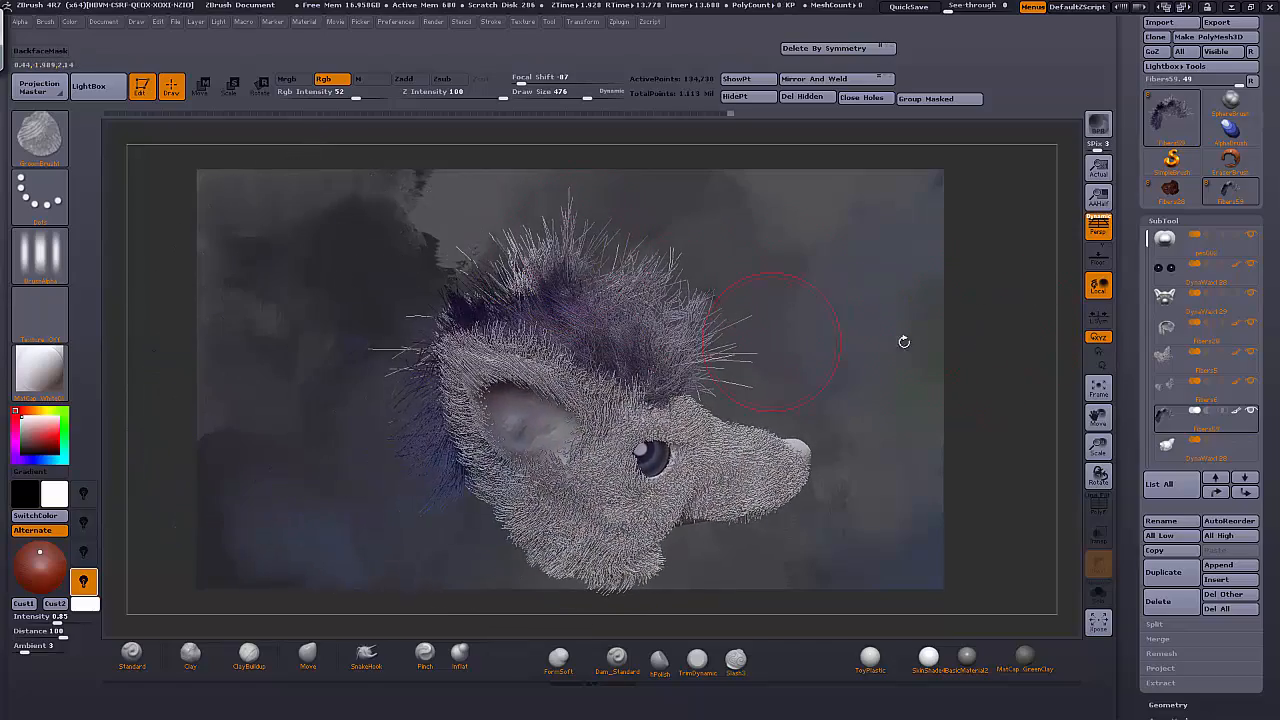
{"action": "left_click_drag", "start_coordinate": [904, 341], "coordinate": [989, 398]}
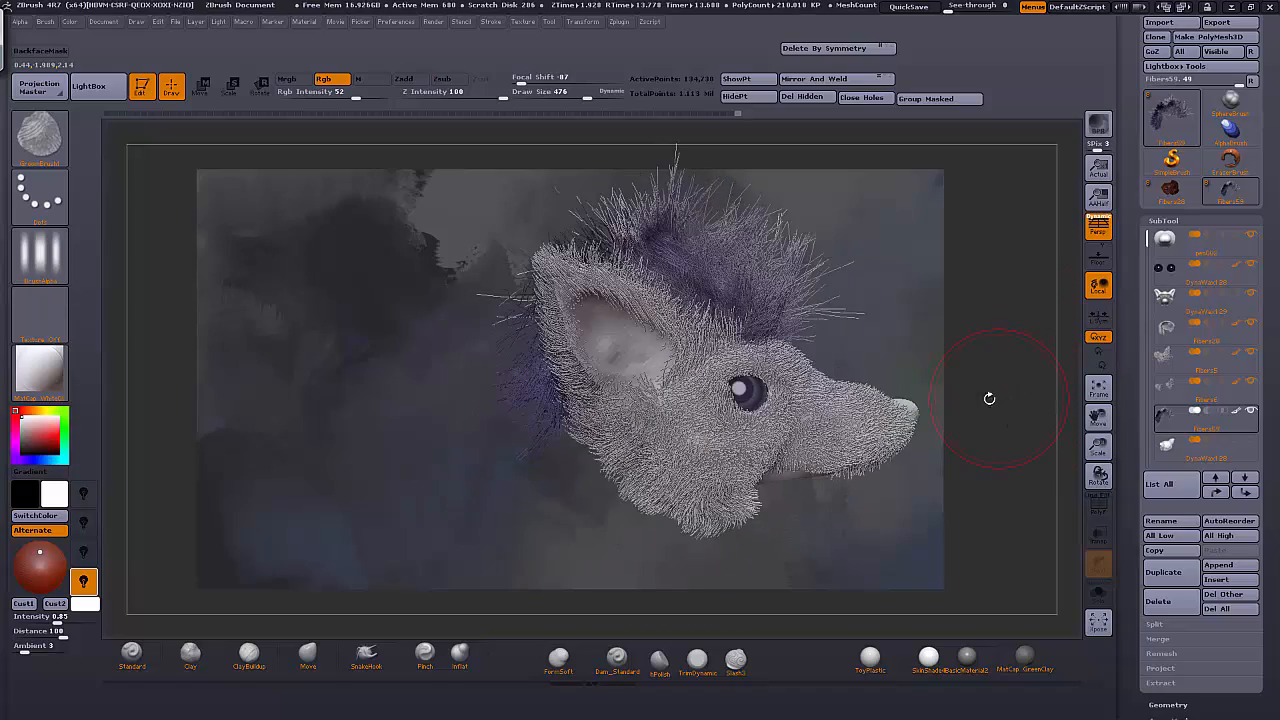
{"action": "left_click_drag", "start_coordinate": [1024, 322], "coordinate": [679, 455]}
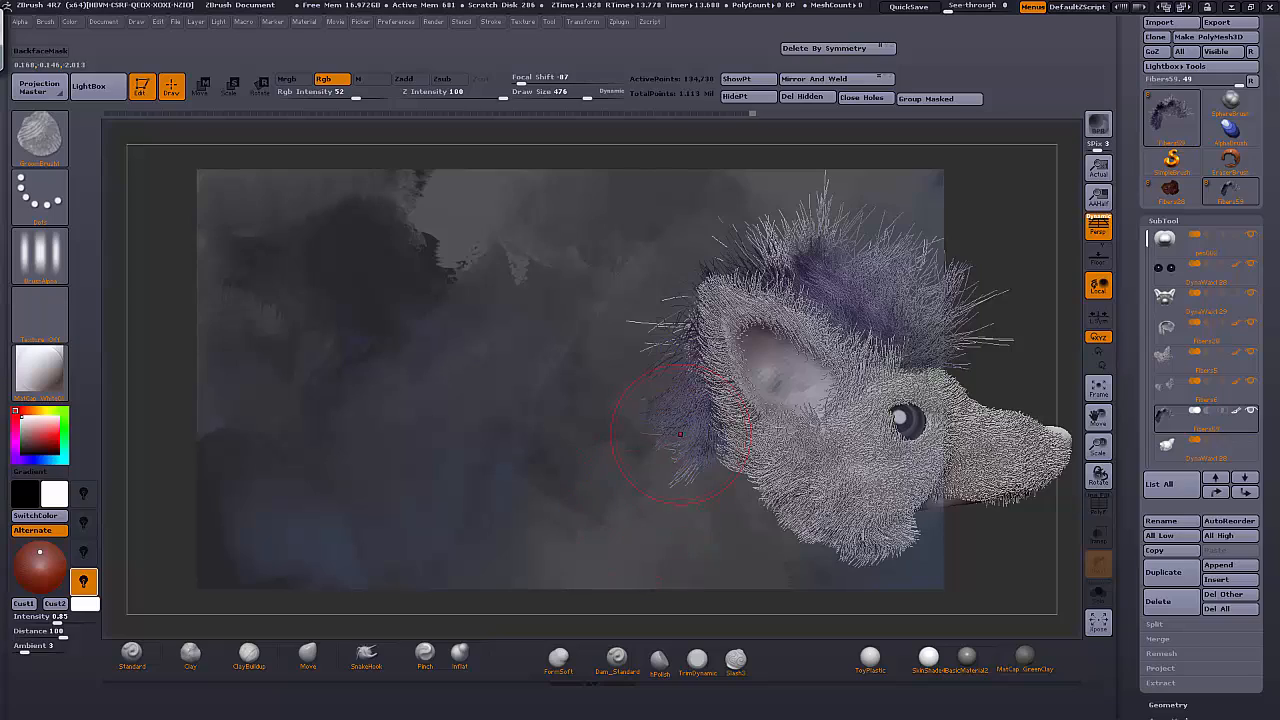
{"action": "left_click_drag", "start_coordinate": [692, 241], "coordinate": [860, 312]}
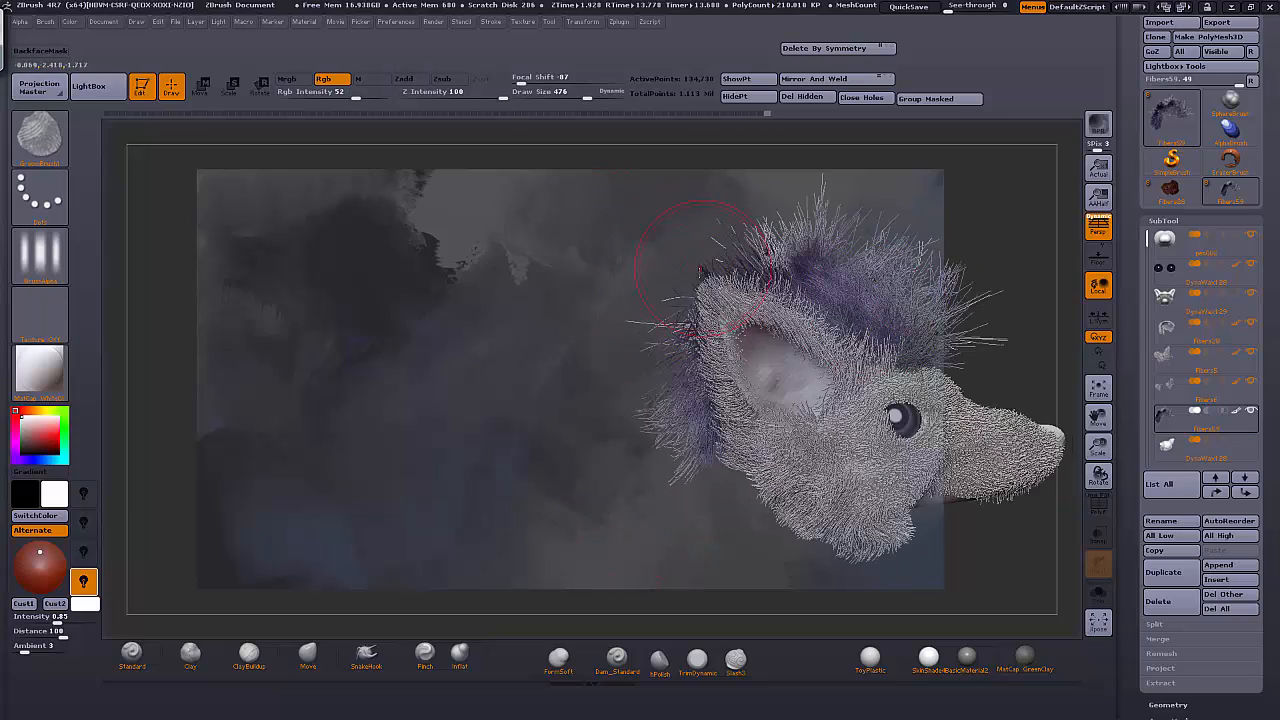
Project more of the painting's blue and grey tones onto the mane, placing the head over different parts of the image
{"action": "left_click_drag", "start_coordinate": [1055, 415], "coordinate": [1000, 385]}
{"action": "left_click_drag", "start_coordinate": [1070, 435], "coordinate": [829, 323]}
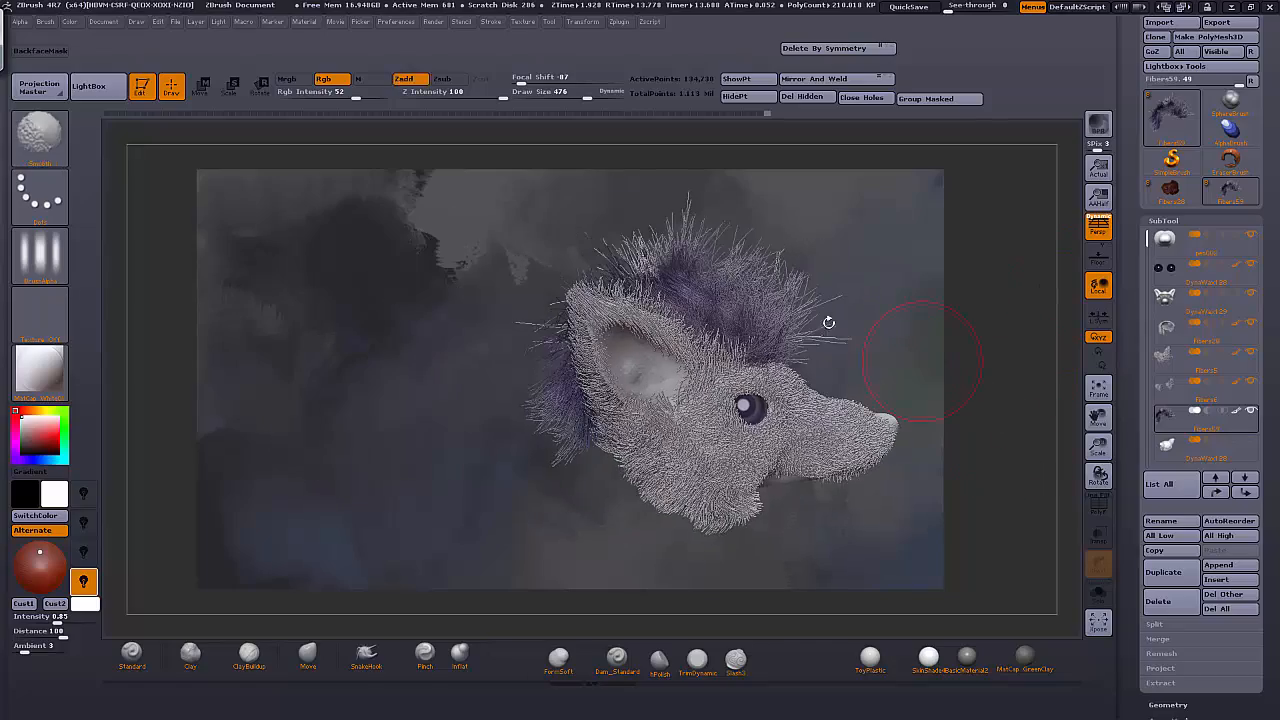
{"action": "left_click_drag", "start_coordinate": [1097, 417], "coordinate": [1082, 503]}
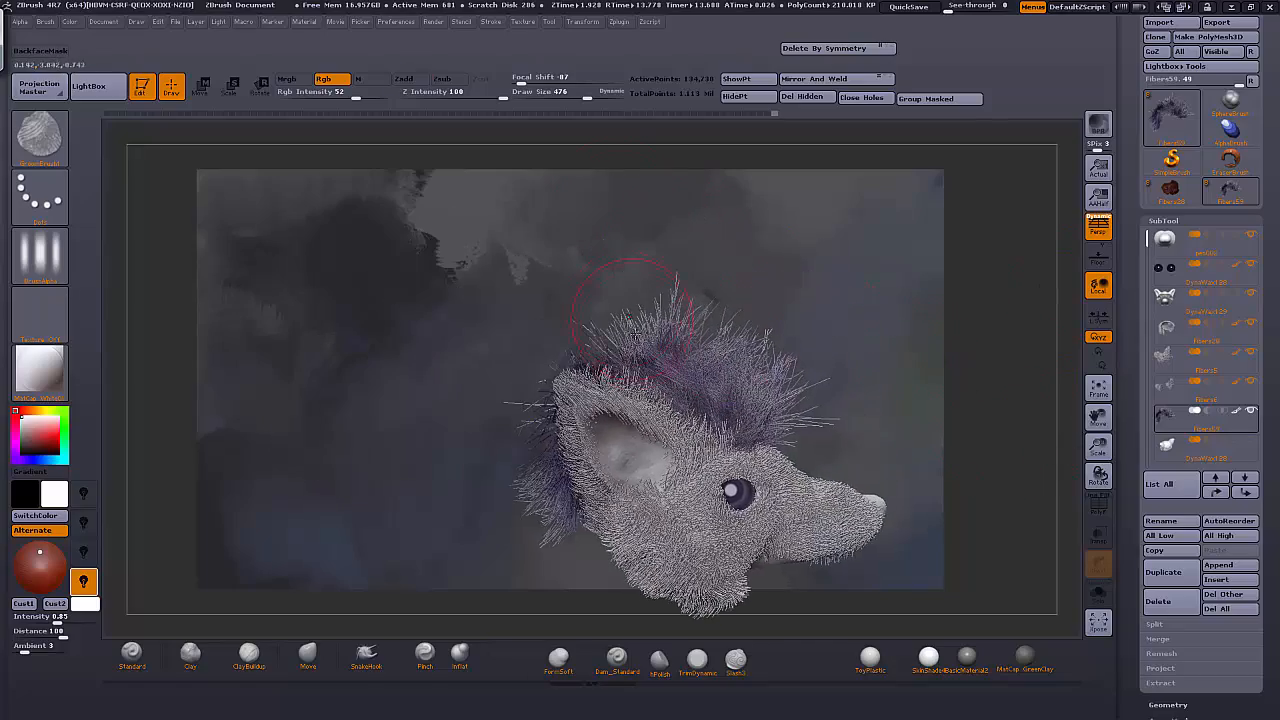
{"action": "left_click_drag", "start_coordinate": [1087, 427], "coordinate": [1040, 505]}
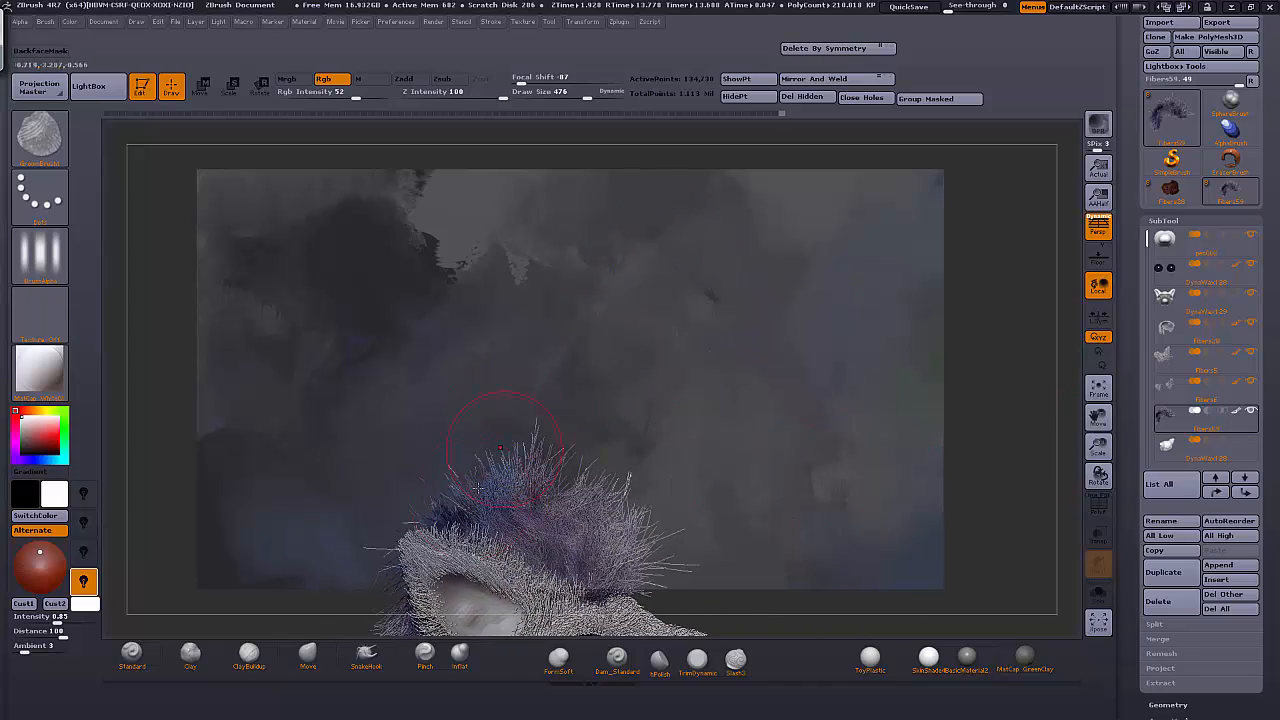
Hide the Spotlight image from the canvas and choose PENPALETTE as the brush texture
{"action": "left_click_drag", "start_coordinate": [1098, 446], "coordinate": [1037, 320]}
{"action": "key", "text": "ctrl+n"}
{"action": "left_click_drag", "start_coordinate": [878, 440], "coordinate": [922, 458]}
{"action": "left_click", "coordinate": [40, 312]}
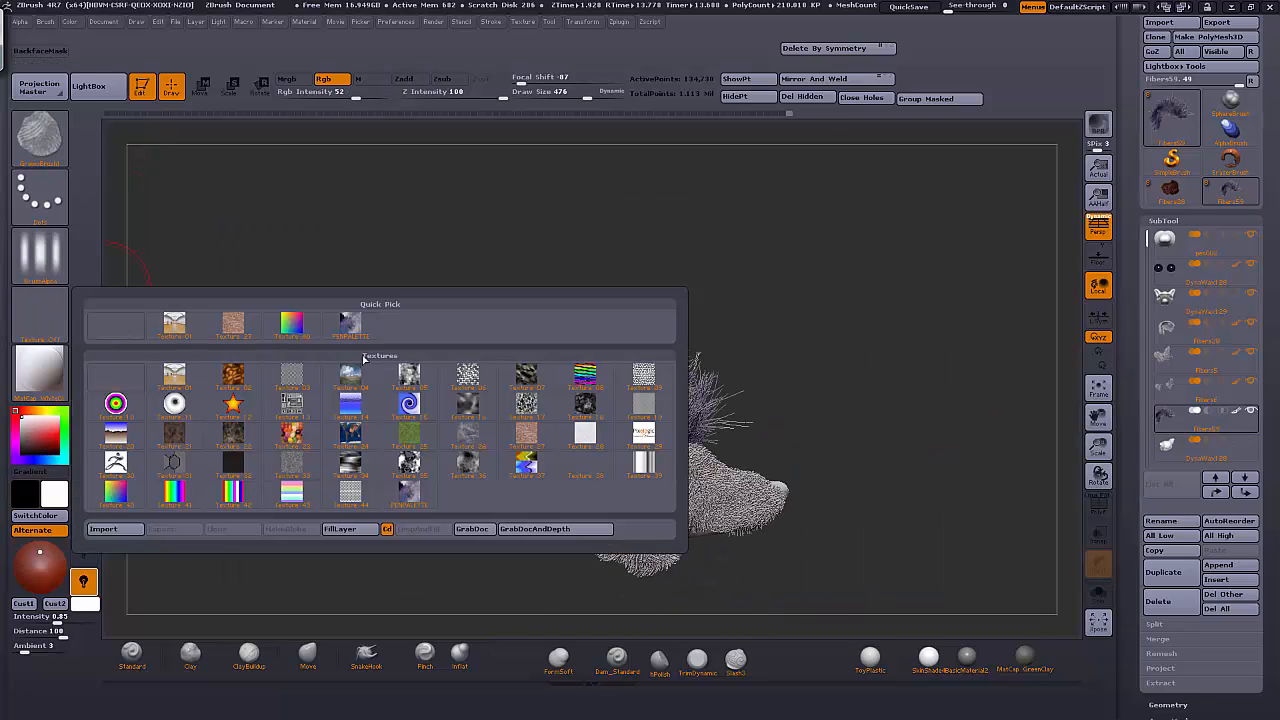
{"action": "left_click", "coordinate": [349, 322]}
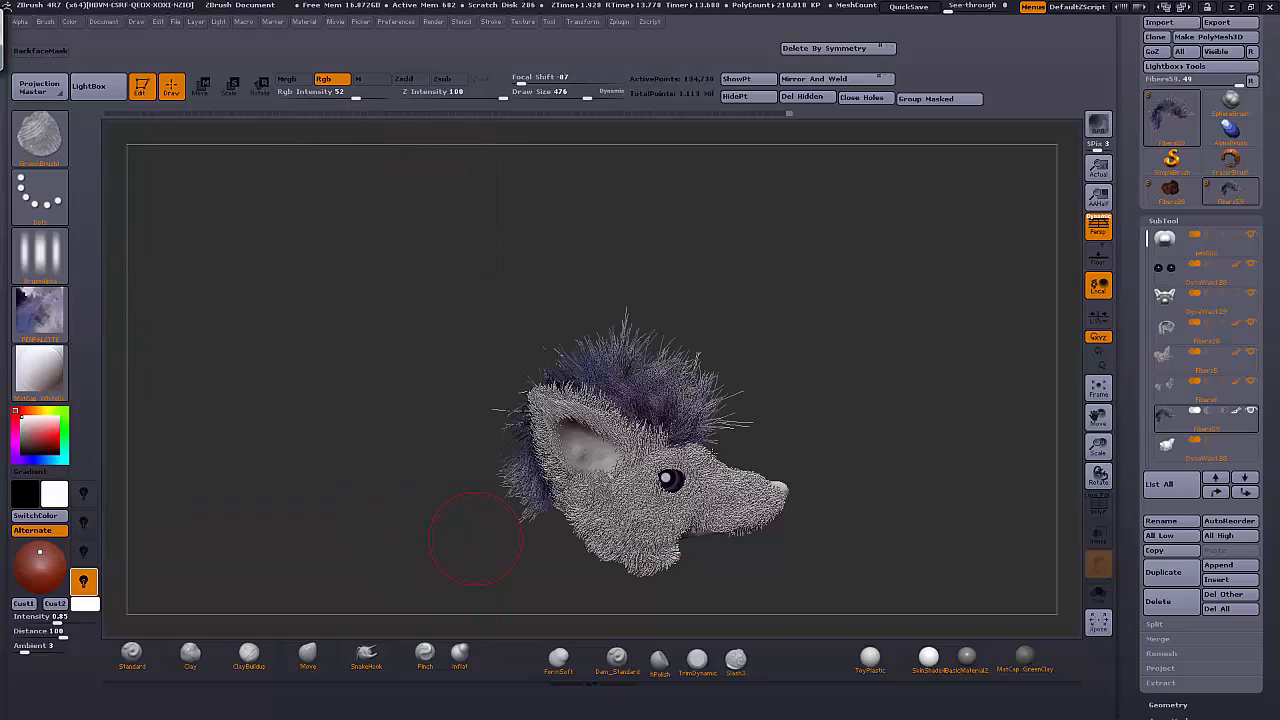
Set the brush stroke to Color Spray and turn its alpha off
{"action": "left_click_drag", "start_coordinate": [1095, 416], "coordinate": [1095, 356]}
{"action": "left_click_drag", "start_coordinate": [1098, 446], "coordinate": [1094, 499]}
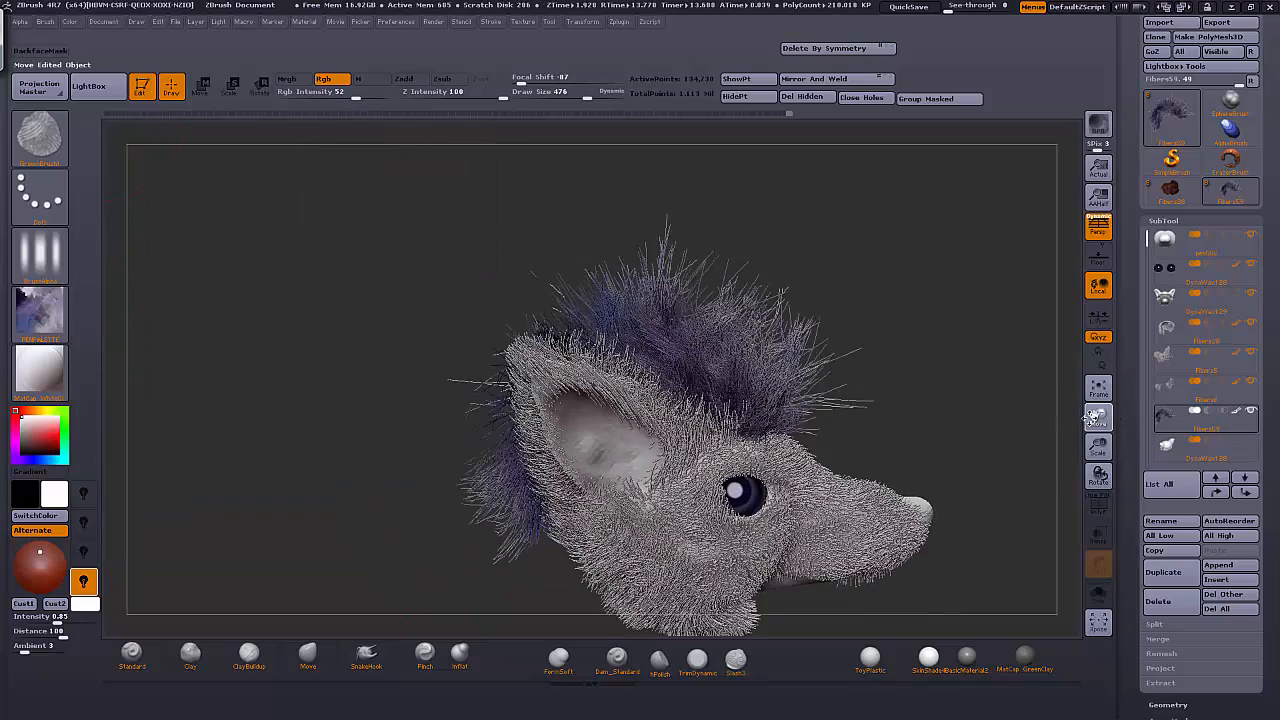
{"action": "left_click_drag", "start_coordinate": [1097, 417], "coordinate": [964, 412]}
{"action": "left_click", "coordinate": [45, 263]}
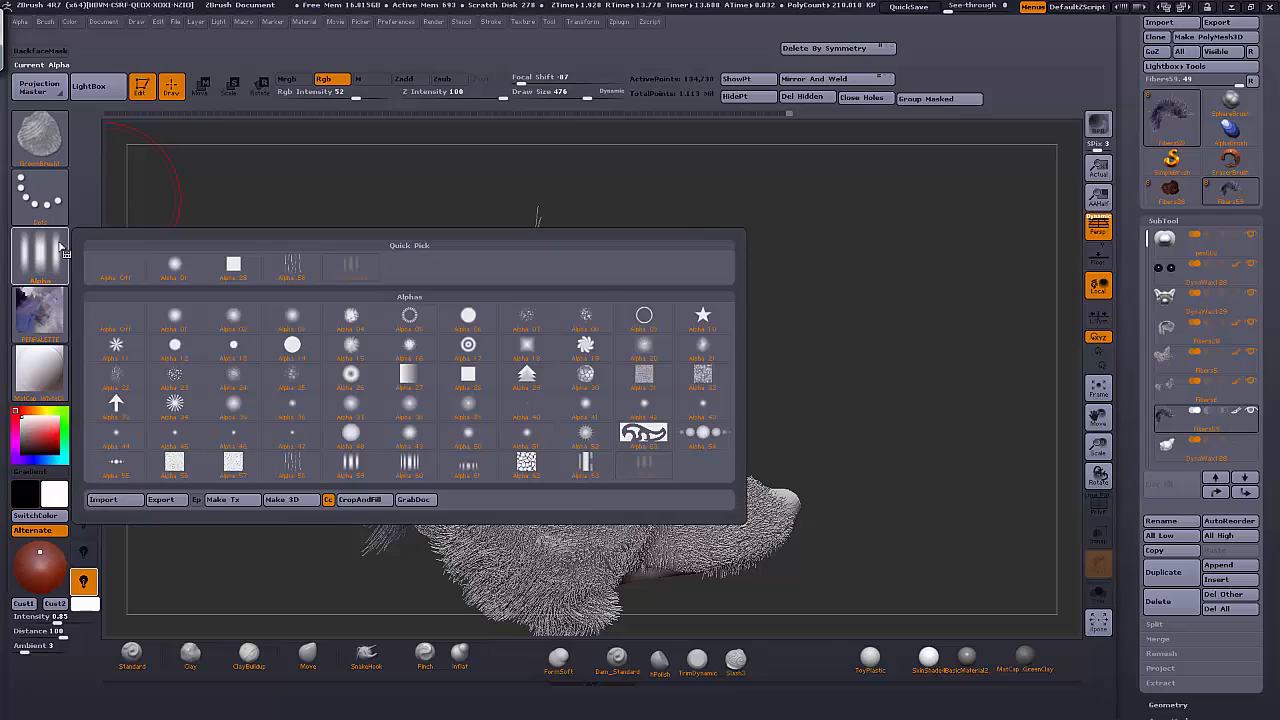
{"action": "left_click", "coordinate": [40, 198]}
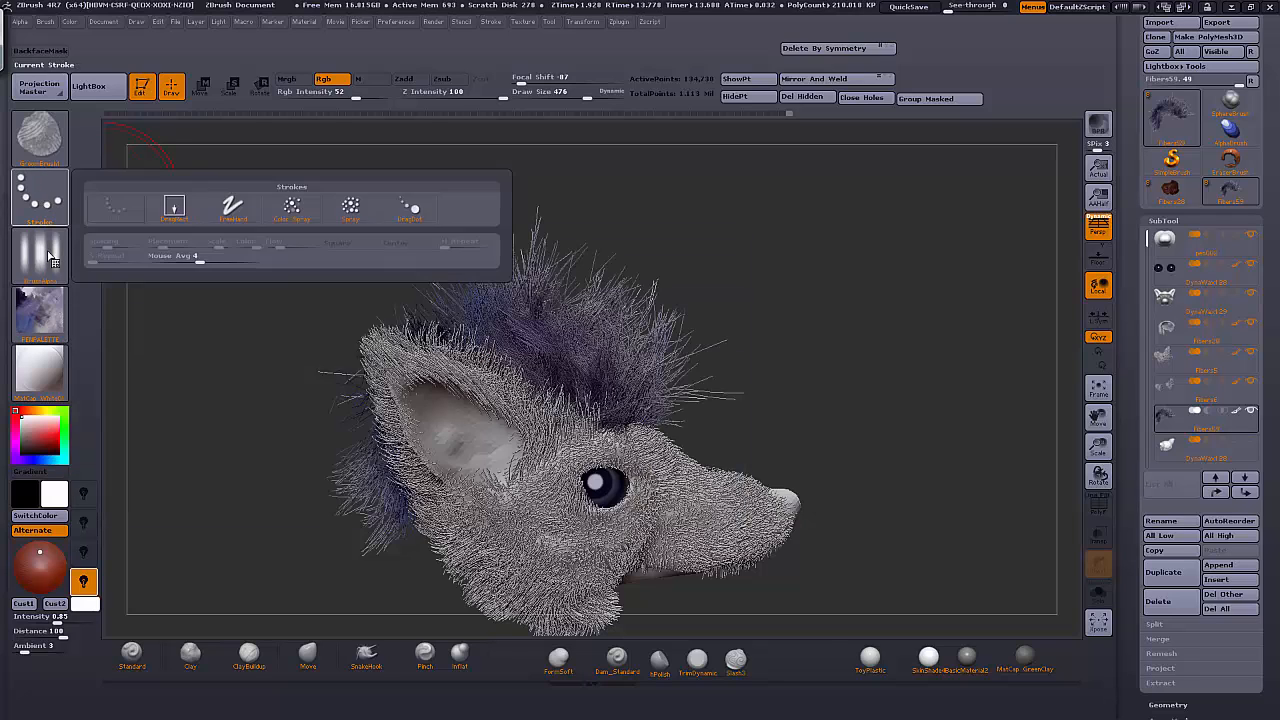
{"action": "left_click", "coordinate": [40, 198]}
{"action": "left_click", "coordinate": [341, 222]}
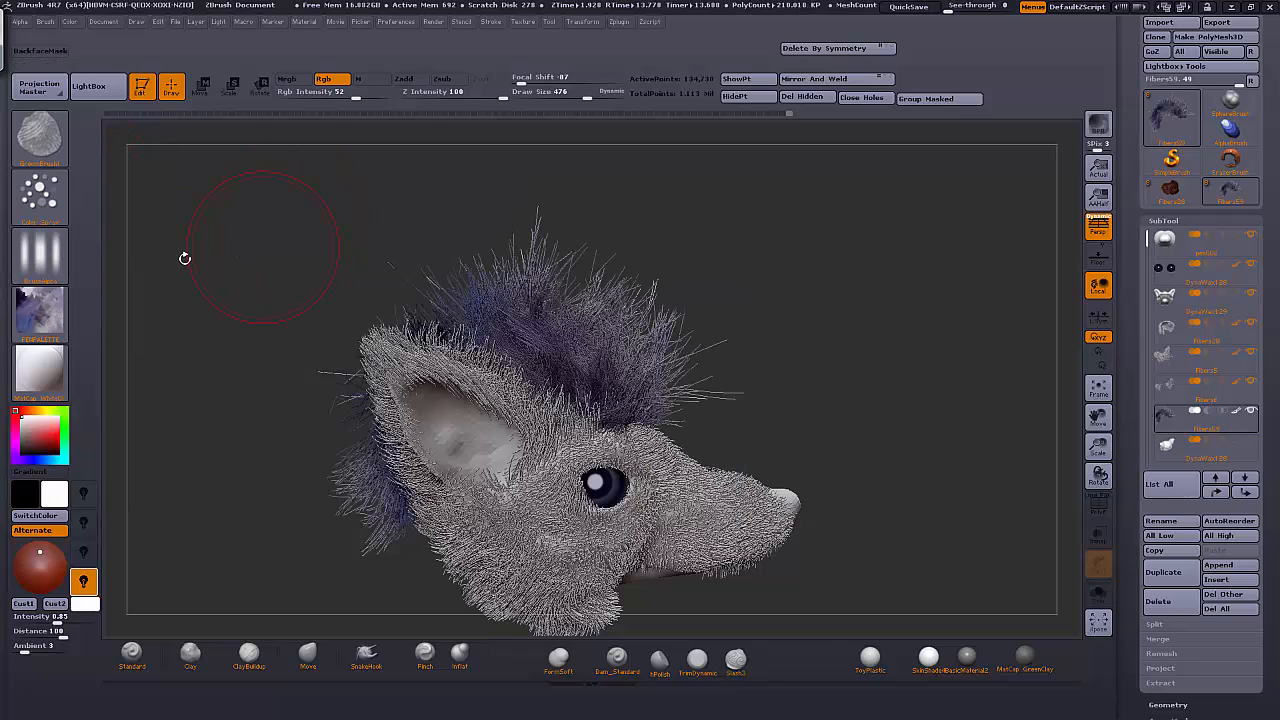
{"action": "left_click", "coordinate": [45, 257]}
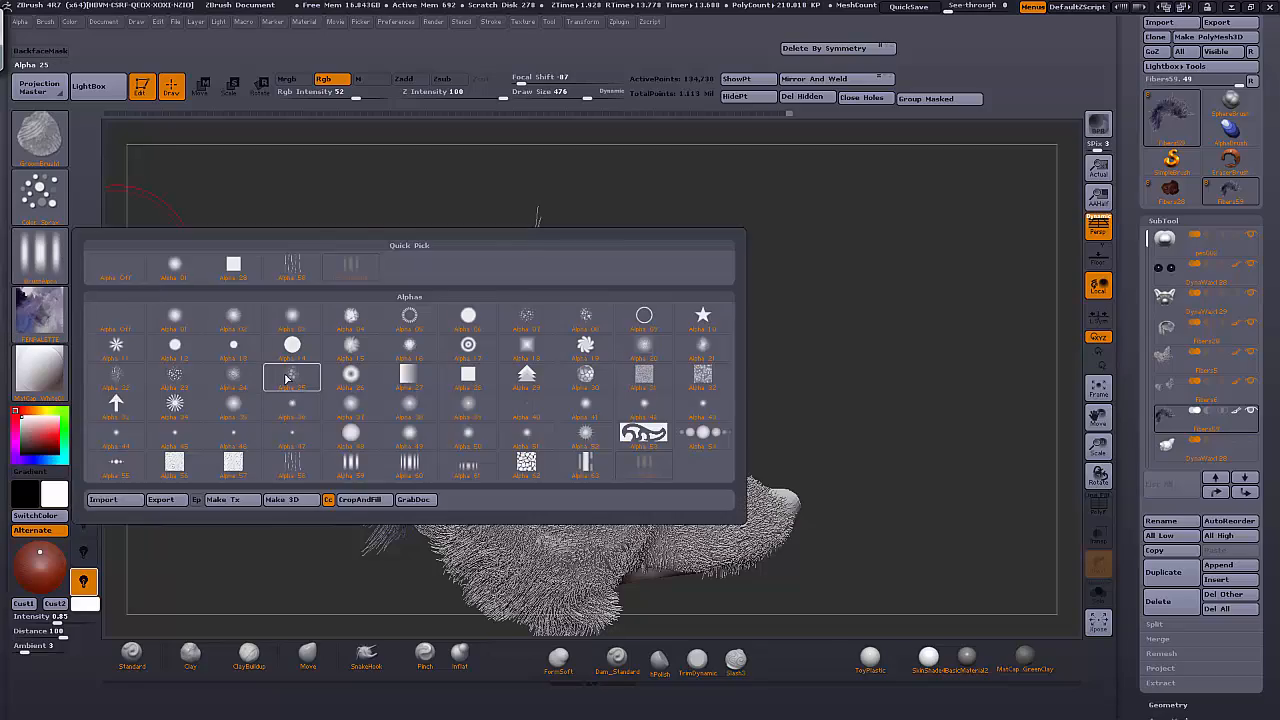
{"action": "left_click", "coordinate": [116, 318]}
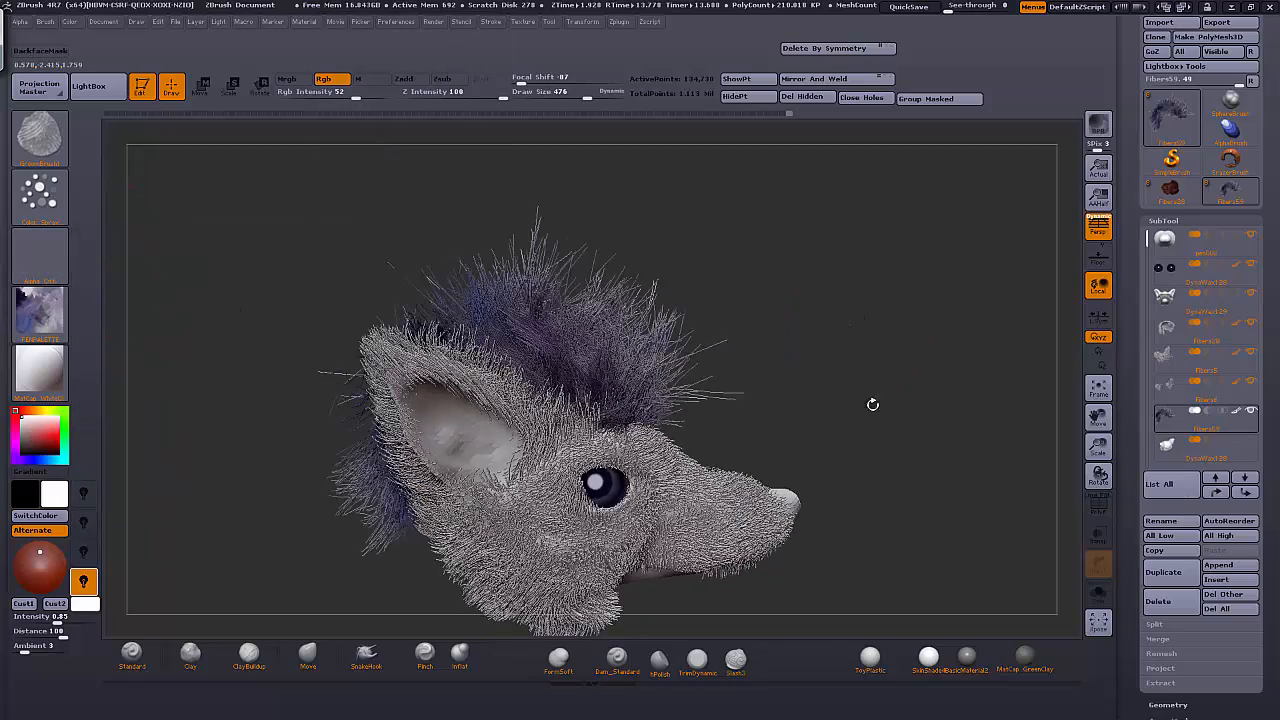
Try to spray the PENPALETTE texture over the mane with the large brush, and undo the strokes
{"action": "mouse_move", "coordinate": [873, 404]}
{"action": "left_mouse_down"}
{"action": "mouse_move", "coordinate": [620, 400]}
{"action": "mouse_move", "coordinate": [940, 398]}
{"action": "left_mouse_up"}
{"action": "mouse_move", "coordinate": [610, 366]}
{"action": "left_mouse_down"}
{"action": "mouse_move", "coordinate": [644, 296]}
{"action": "mouse_move", "coordinate": [554, 346]}
{"action": "mouse_move", "coordinate": [545, 300]}
{"action": "left_mouse_up"}
{"action": "left_click_drag", "start_coordinate": [855, 283], "coordinate": [863, 300]}
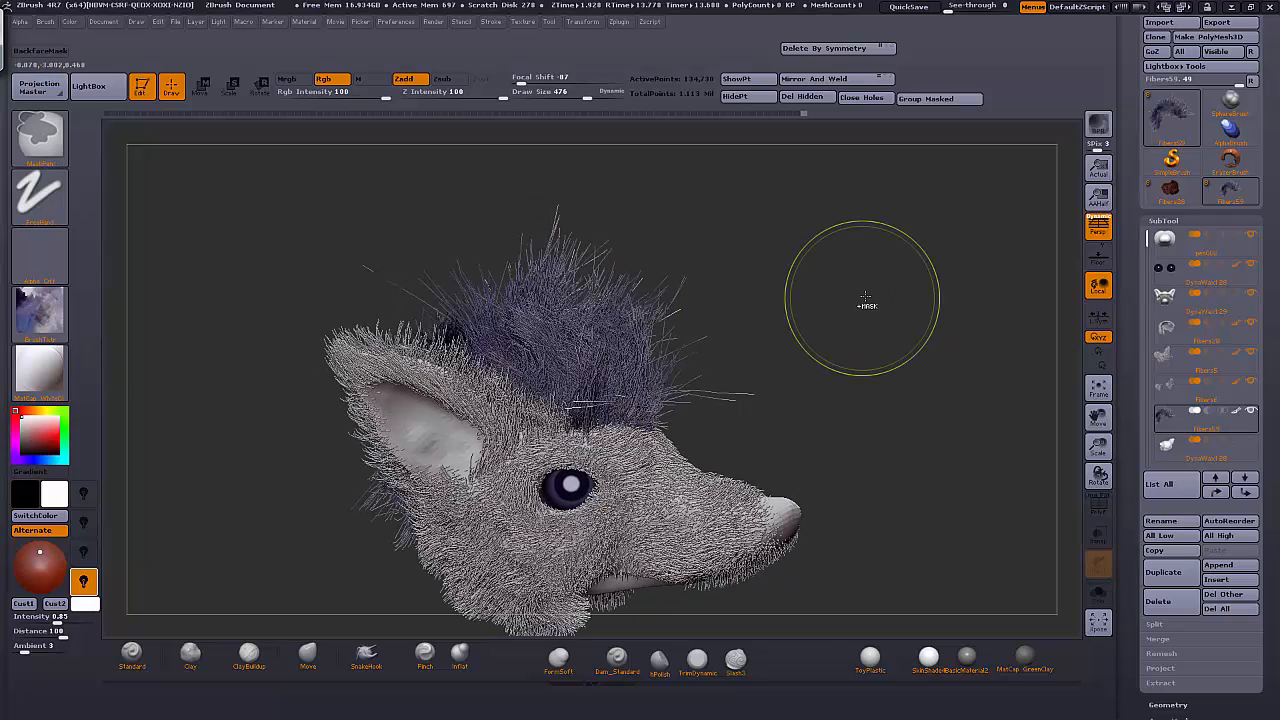
{"action": "key", "text": "ctrl"}
{"action": "key", "text": "ctrl+z"}
{"action": "key", "text": "ctrl+z"}
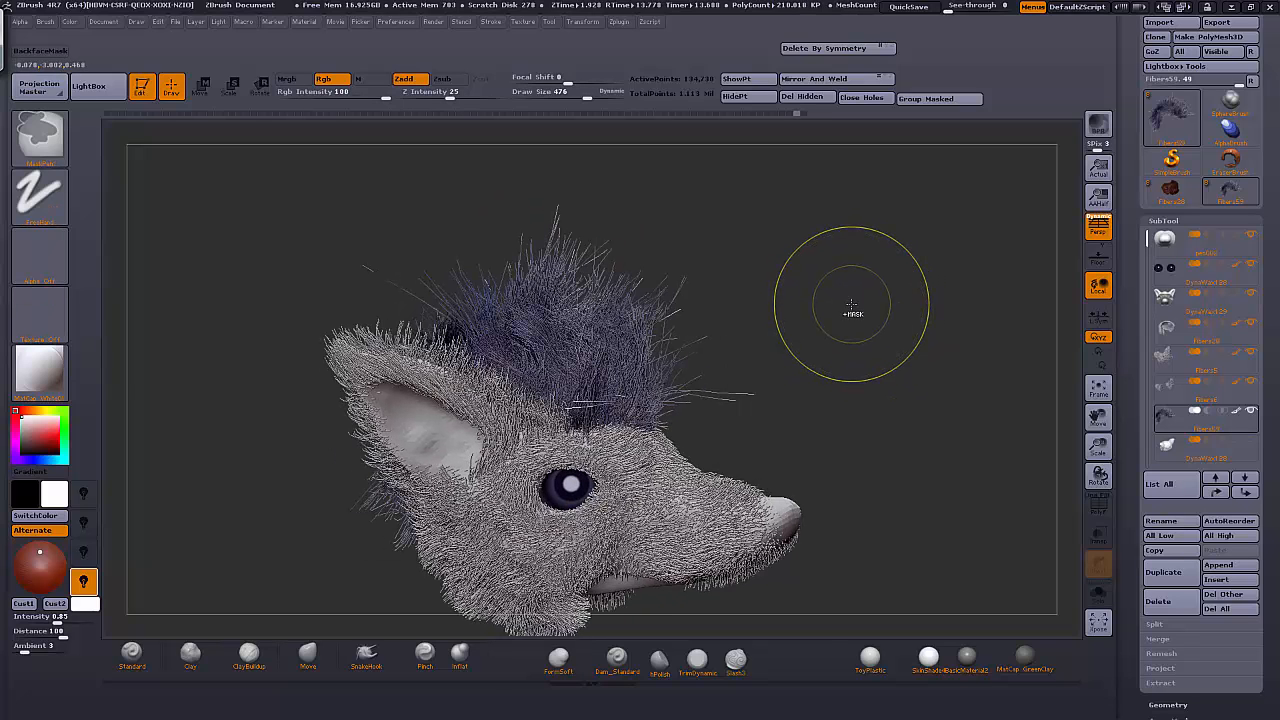
{"action": "mouse_move", "coordinate": [840, 302]}
{"action": "left_mouse_down"}
{"action": "mouse_move", "coordinate": [900, 302]}
{"action": "mouse_move", "coordinate": [876, 300]}
{"action": "left_mouse_up"}
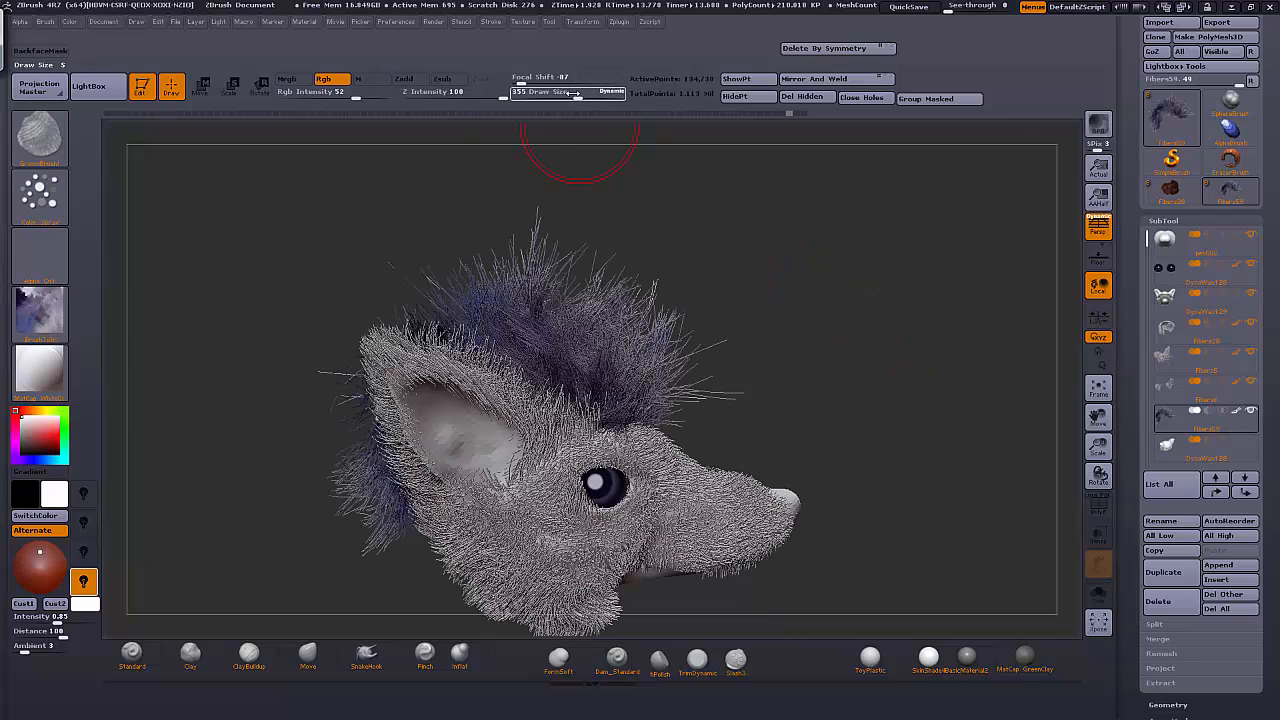
Set the draw size to 226 and the Rgb intensity to 24, and spray the texture's colors lightly across the mane
{"action": "left_click_drag", "start_coordinate": [575, 92], "coordinate": [565, 93]}
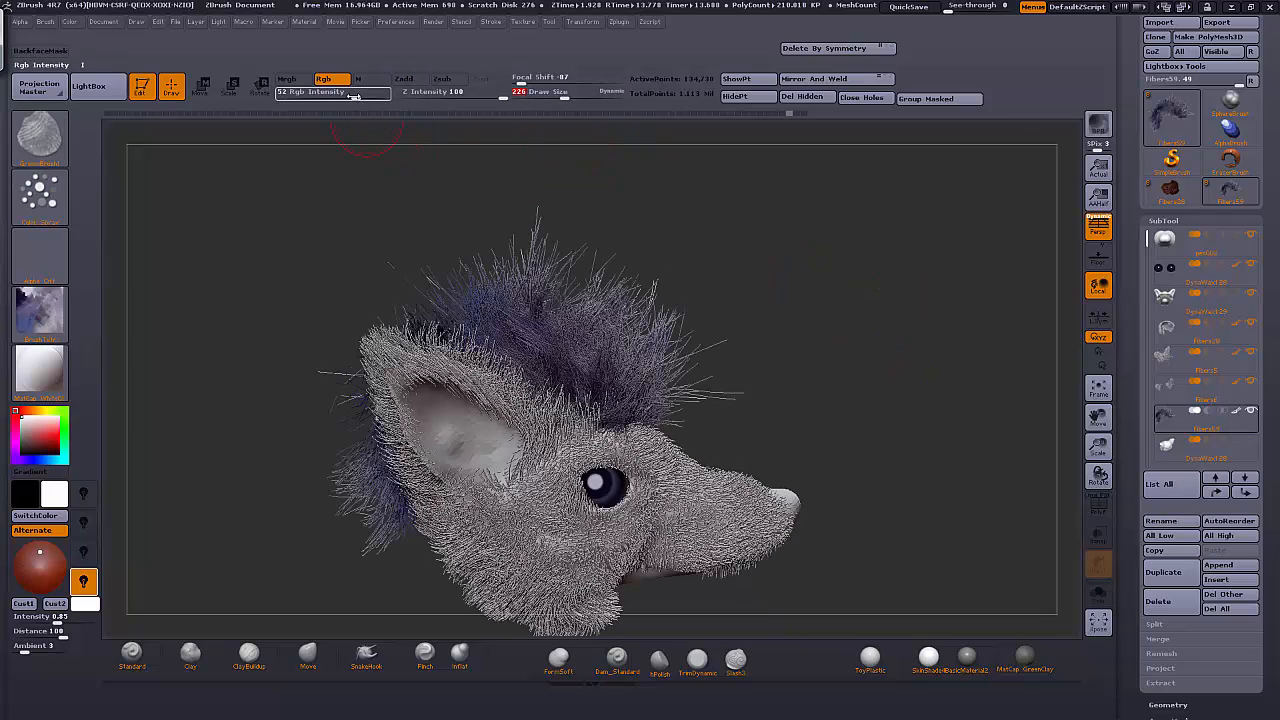
{"action": "left_click_drag", "start_coordinate": [340, 92], "coordinate": [334, 92]}
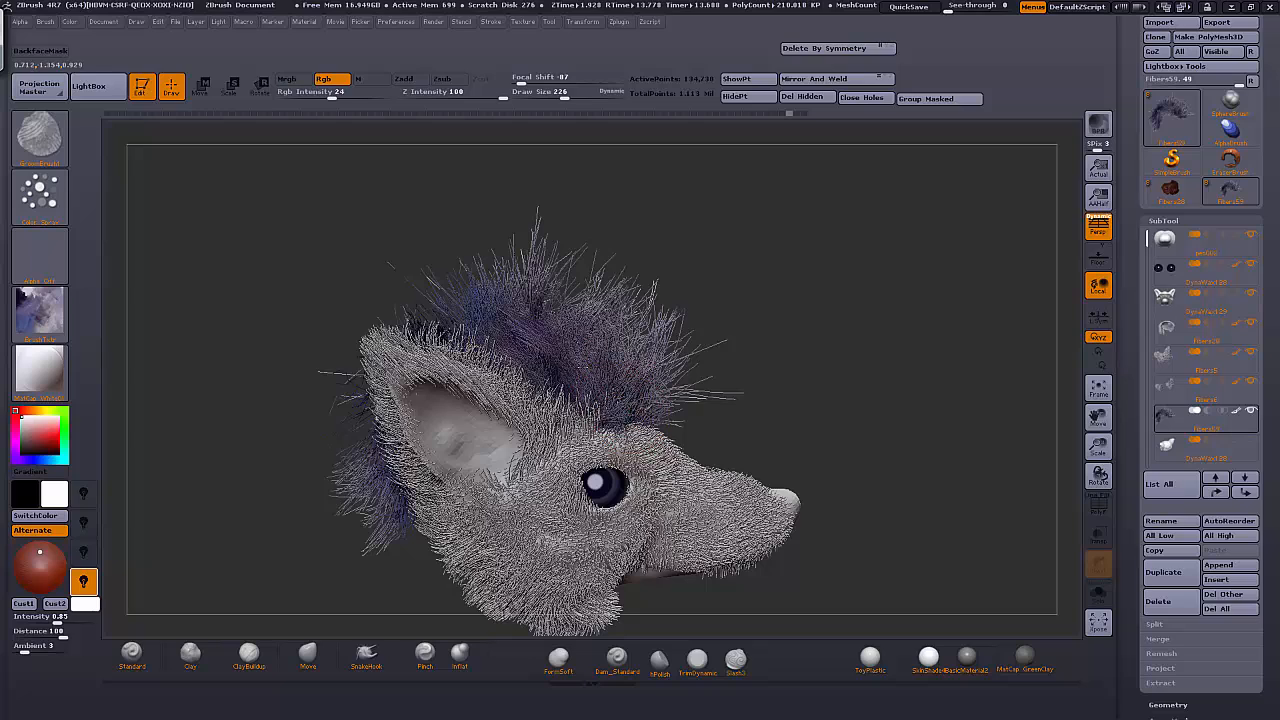
{"action": "mouse_move", "coordinate": [416, 307]}
{"action": "left_mouse_down"}
{"action": "mouse_move", "coordinate": [900, 360]}
{"action": "mouse_move", "coordinate": [700, 396]}
{"action": "left_mouse_up"}
Select the cheek and jaw fibers and spray the texture's purple tones along the lower cheek fur
{"action": "left_click", "coordinate": [553, 520], "text": "alt"}
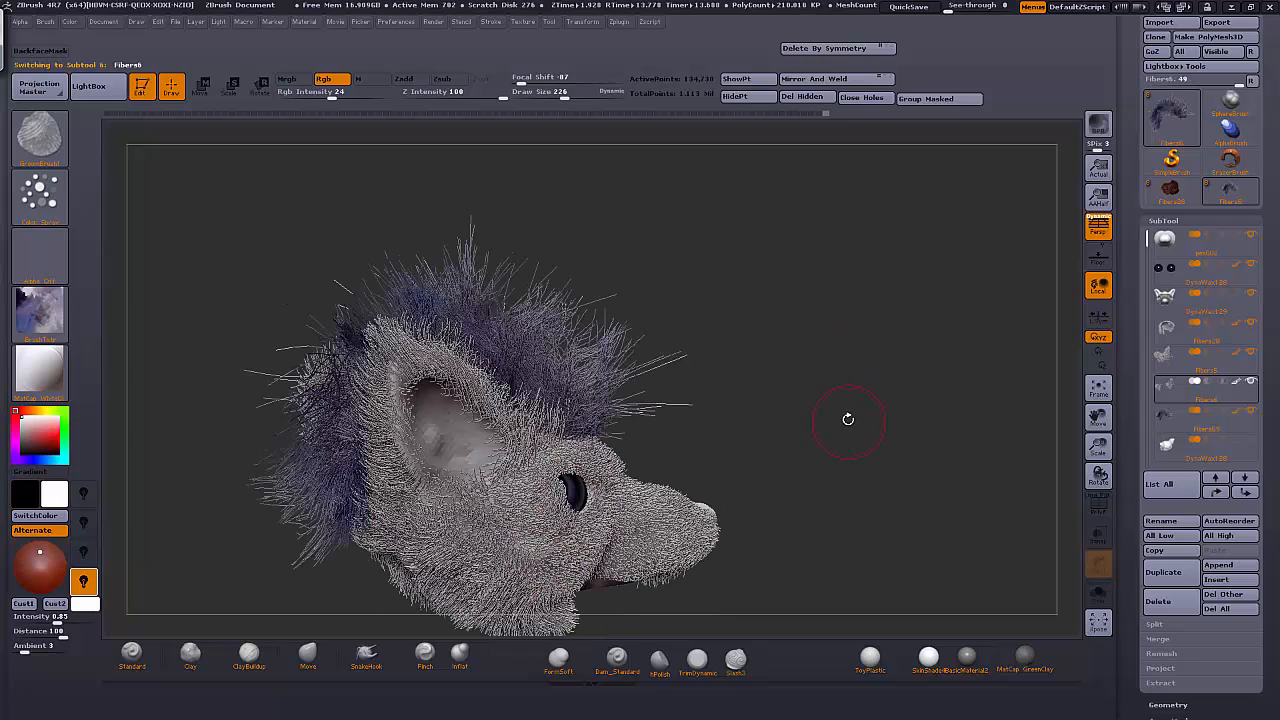
{"action": "mouse_move", "coordinate": [882, 413]}
{"action": "left_mouse_down", "text": "shift"}
{"action": "mouse_move", "coordinate": [1056, 418]}
{"action": "mouse_move", "coordinate": [1146, 323]}
{"action": "left_mouse_up", "text": "shift"}
{"action": "mouse_move", "coordinate": [573, 456]}
{"action": "left_mouse_down"}
{"action": "mouse_move", "coordinate": [550, 482]}
{"action": "mouse_move", "coordinate": [597, 530]}
{"action": "left_mouse_up"}
{"action": "mouse_move", "coordinate": [515, 500]}
{"action": "left_mouse_down"}
{"action": "mouse_move", "coordinate": [472, 470]}
{"action": "mouse_move", "coordinate": [449, 421]}
{"action": "left_mouse_up"}
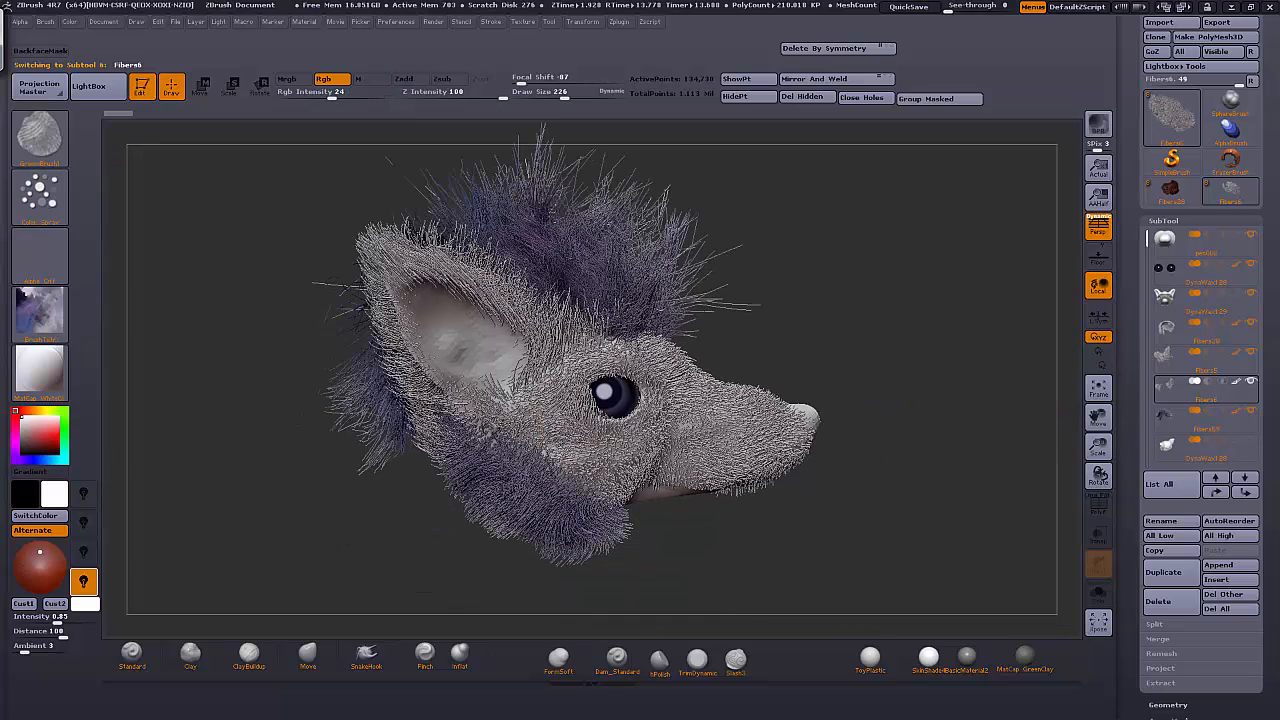
{"action": "left_click_drag", "start_coordinate": [803, 357], "coordinate": [730, 390]}
{"action": "left_click_drag", "start_coordinate": [866, 317], "coordinate": [475, 460]}
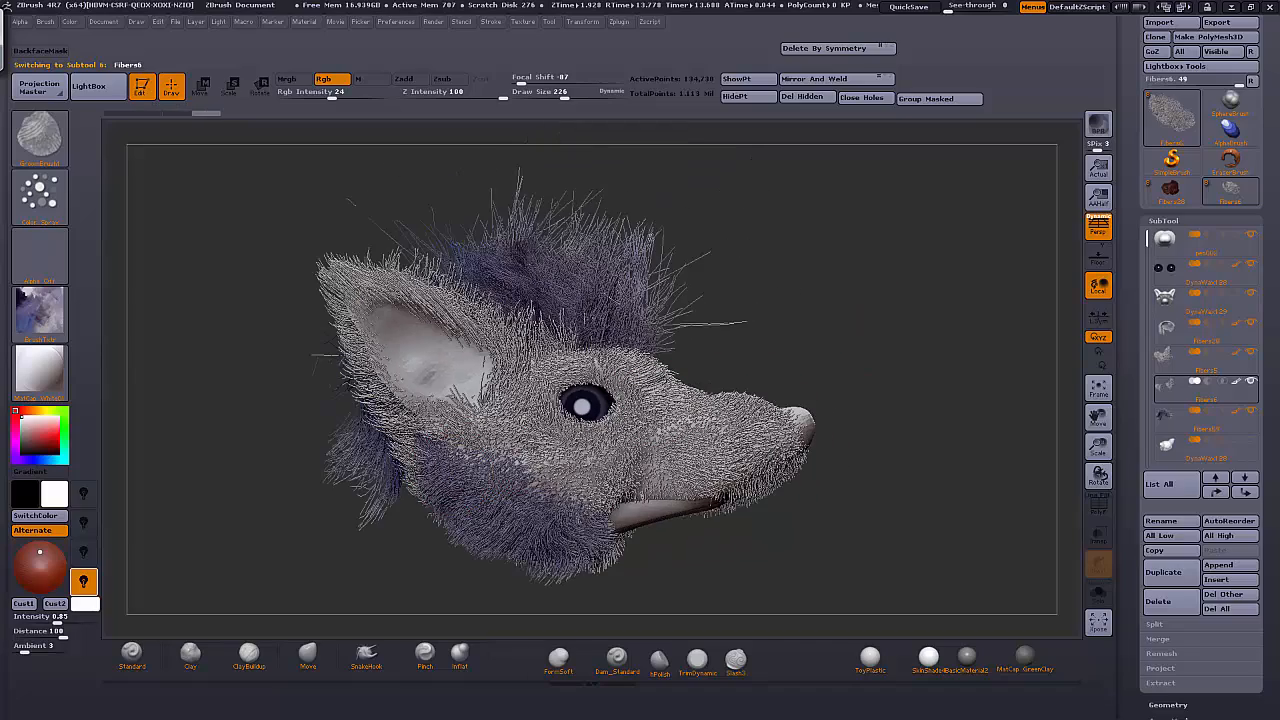
{"action": "mouse_move", "coordinate": [850, 288]}
{"action": "left_mouse_down"}
{"action": "mouse_move", "coordinate": [790, 305]}
{"action": "mouse_move", "coordinate": [800, 330]}
{"action": "mouse_move", "coordinate": [880, 330]}
{"action": "mouse_move", "coordinate": [845, 328]}
{"action": "mouse_move", "coordinate": [1062, 414]}
{"action": "left_mouse_up"}
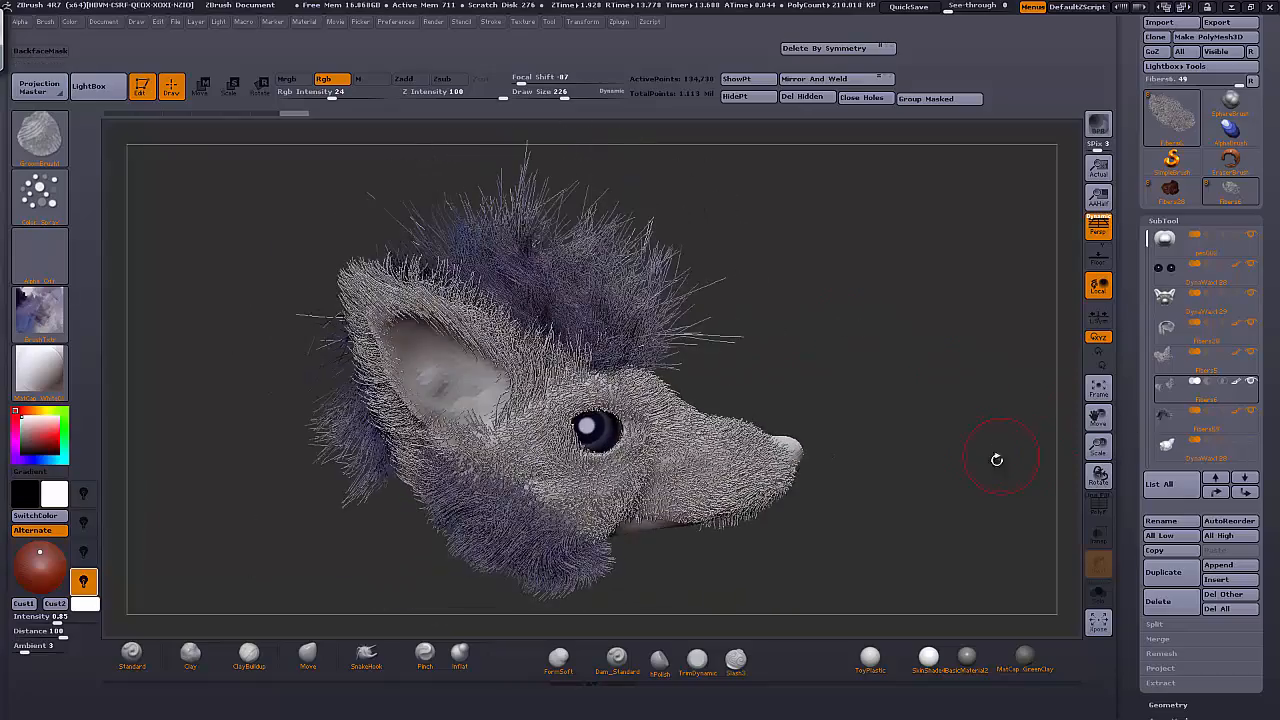
Make the mane fibers the active subtool again and turn off the brush texture
{"action": "mouse_move", "coordinate": [996, 459]}
{"action": "left_mouse_down"}
{"action": "mouse_move", "coordinate": [1110, 437]}
{"action": "mouse_move", "coordinate": [1074, 400]}
{"action": "mouse_move", "coordinate": [980, 409]}
{"action": "mouse_move", "coordinate": [1000, 412]}
{"action": "mouse_move", "coordinate": [986, 420]}
{"action": "mouse_move", "coordinate": [930, 340]}
{"action": "mouse_move", "coordinate": [896, 427]}
{"action": "mouse_move", "coordinate": [863, 429]}
{"action": "mouse_move", "coordinate": [880, 449]}
{"action": "mouse_move", "coordinate": [936, 451]}
{"action": "mouse_move", "coordinate": [868, 443]}
{"action": "mouse_move", "coordinate": [1010, 448]}
{"action": "left_mouse_up"}
{"action": "mouse_move", "coordinate": [1099, 446]}
{"action": "left_mouse_down"}
{"action": "mouse_move", "coordinate": [1097, 412]}
{"action": "mouse_move", "coordinate": [1096, 445]}
{"action": "left_mouse_up"}
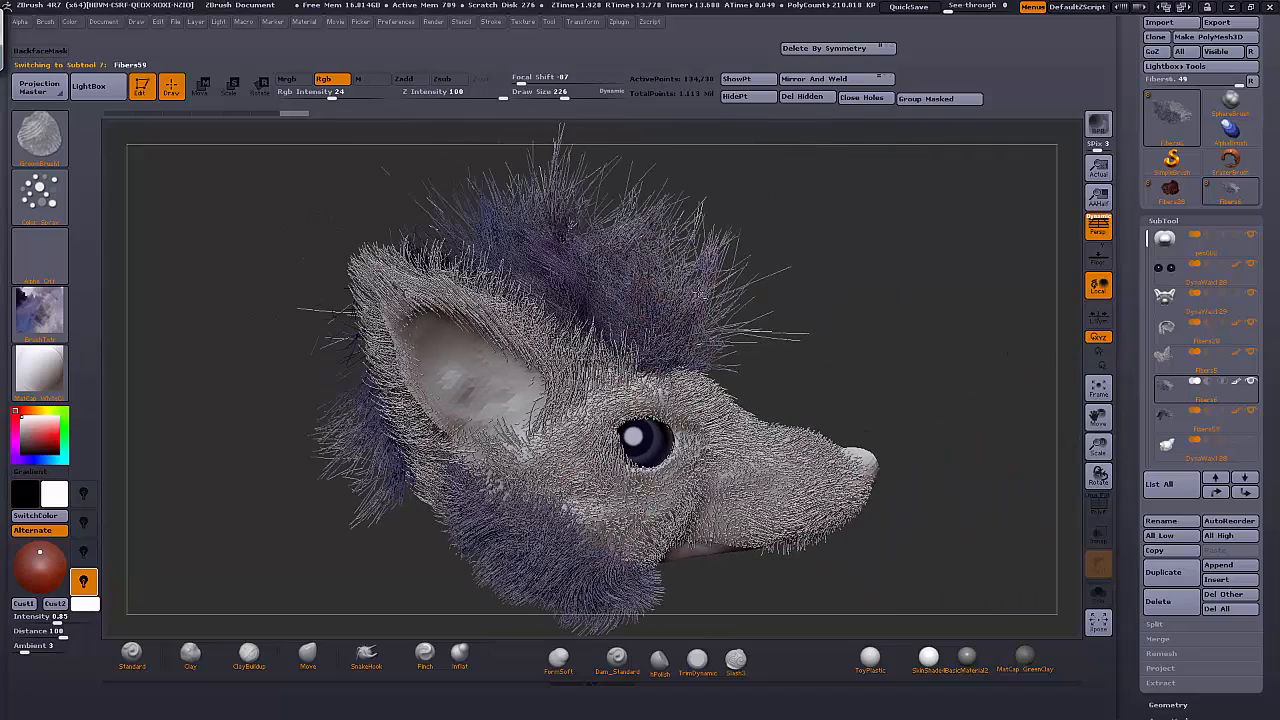
{"action": "left_click", "coordinate": [43, 318]}
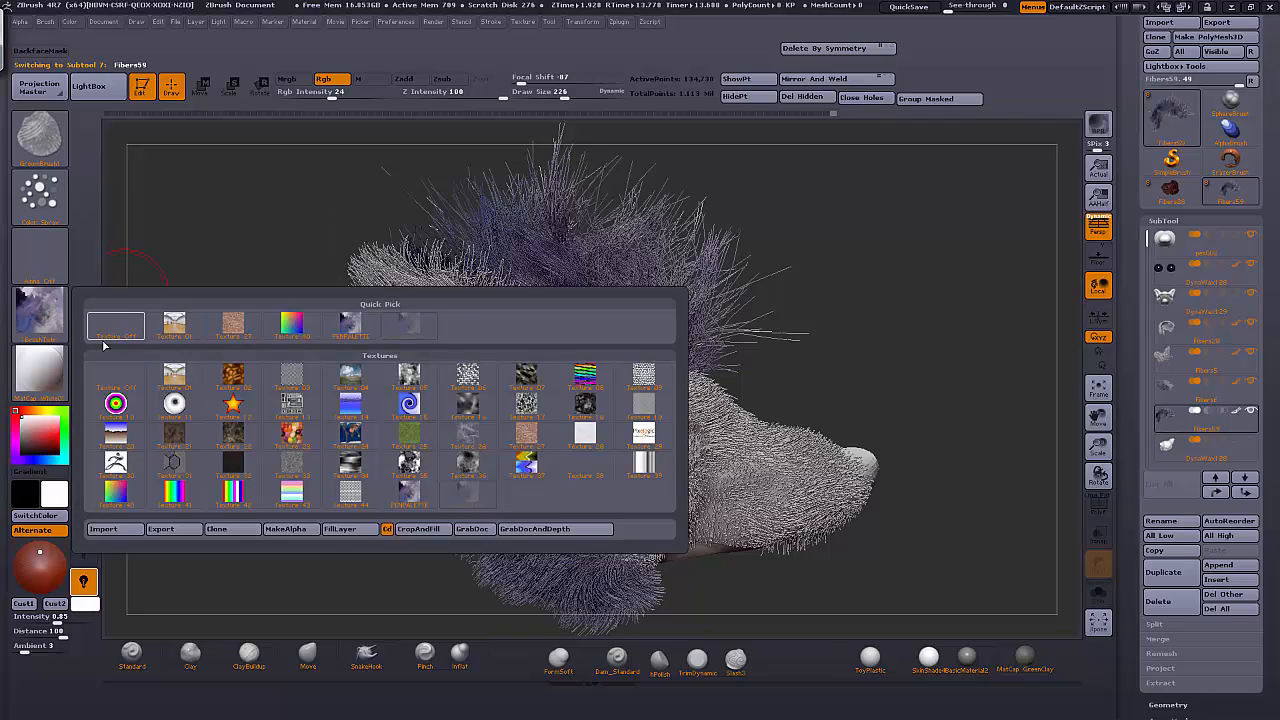
{"action": "left_click", "coordinate": [106, 336]}
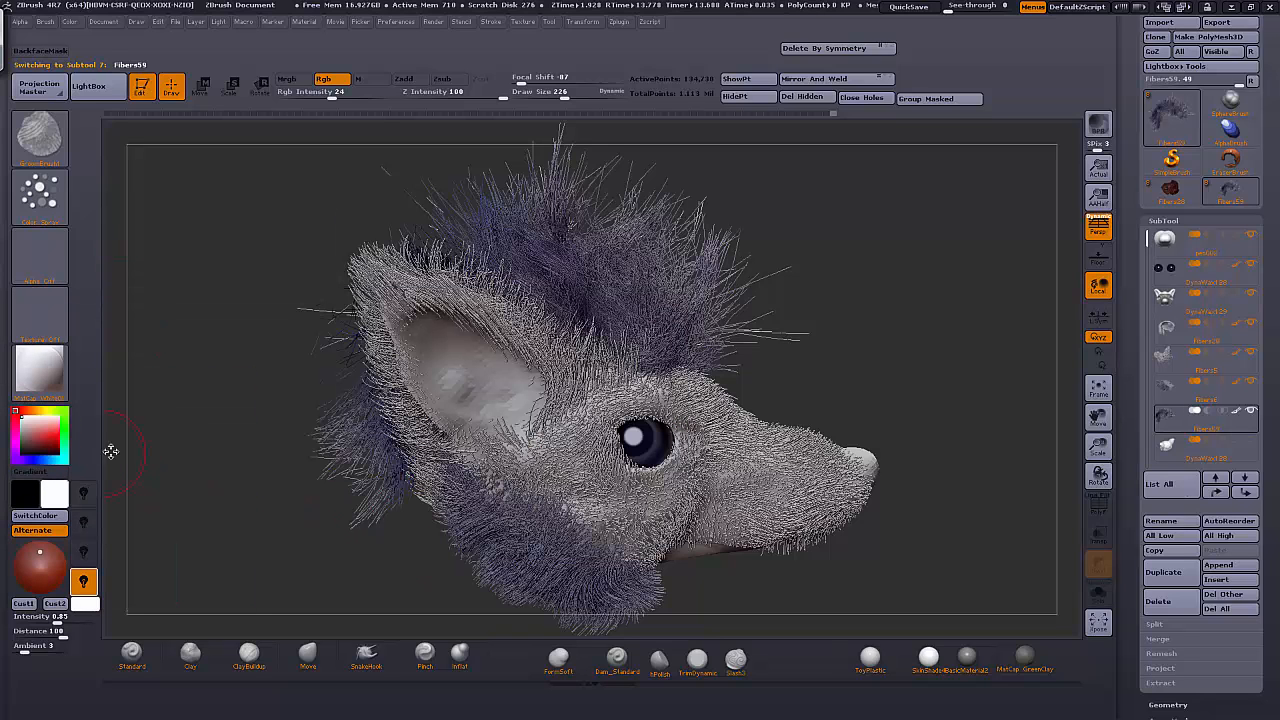
Pick a dark muted violet and spray it over the mane's front, sides and back from several angles
{"action": "mouse_move", "coordinate": [55, 440]}
{"action": "left_click", "coordinate": [97, 599]}
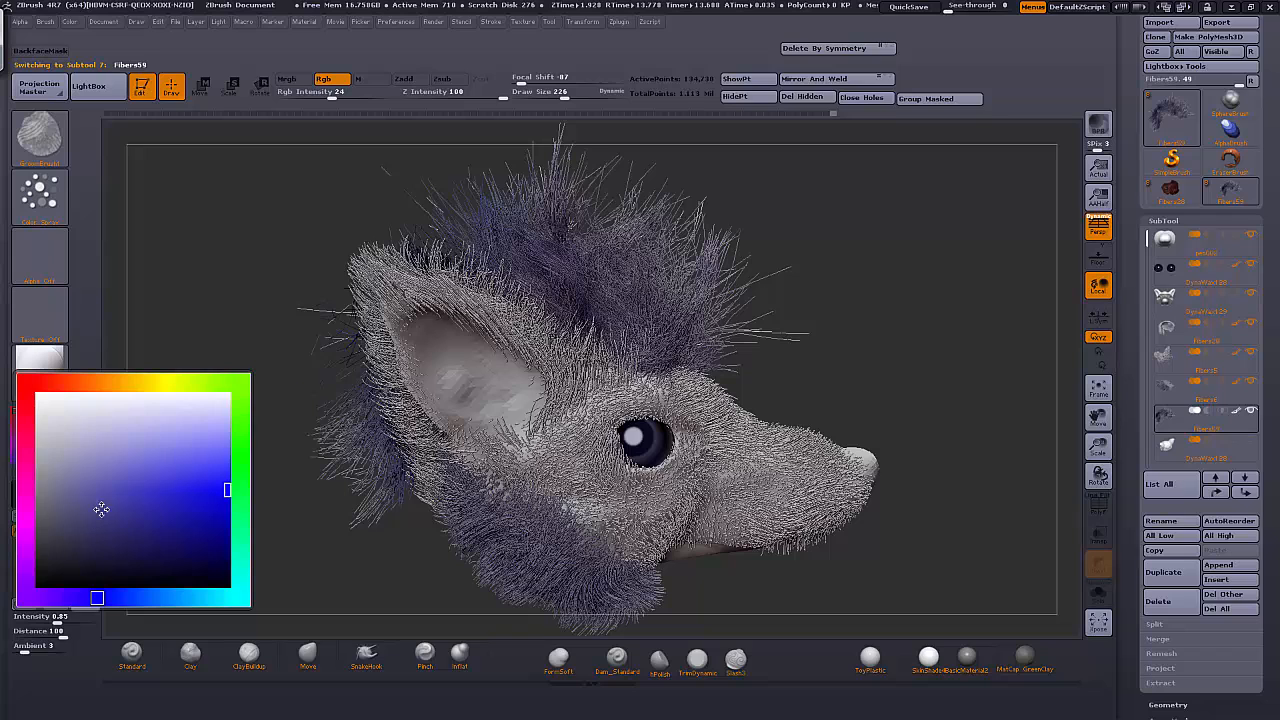
{"action": "left_click_drag", "start_coordinate": [77, 594], "coordinate": [62, 597]}
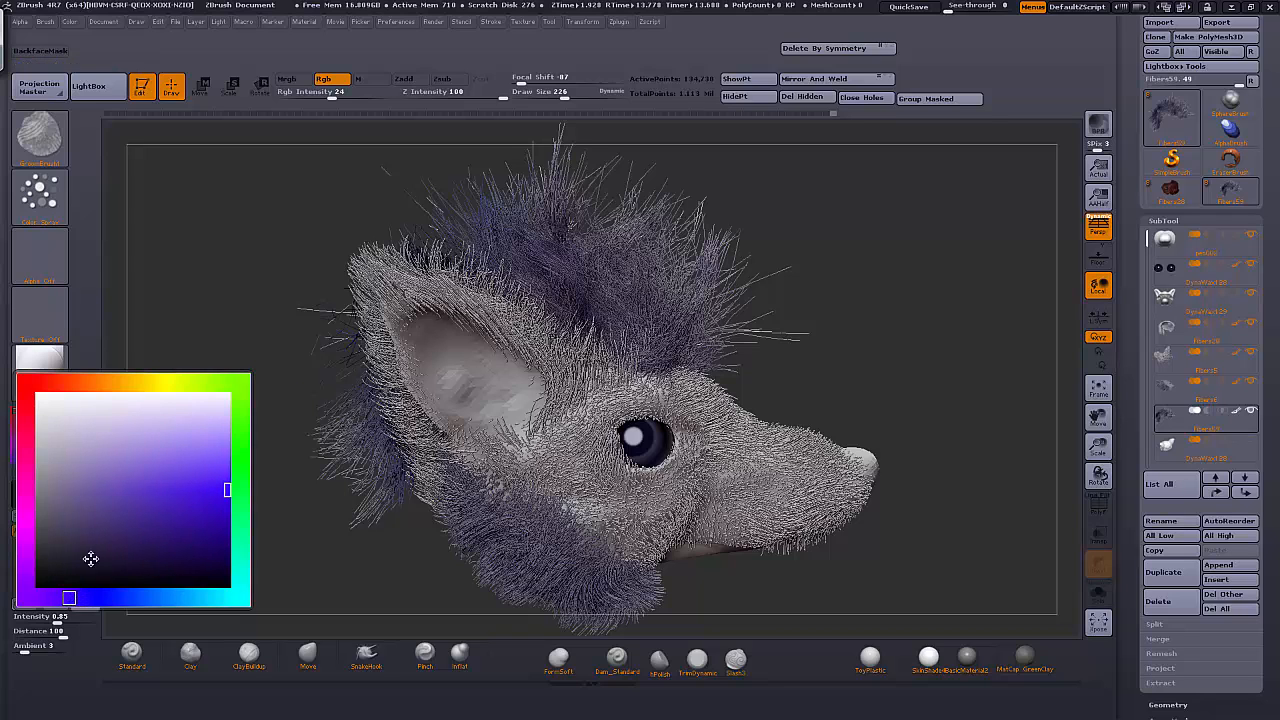
{"action": "left_click", "coordinate": [98, 526]}
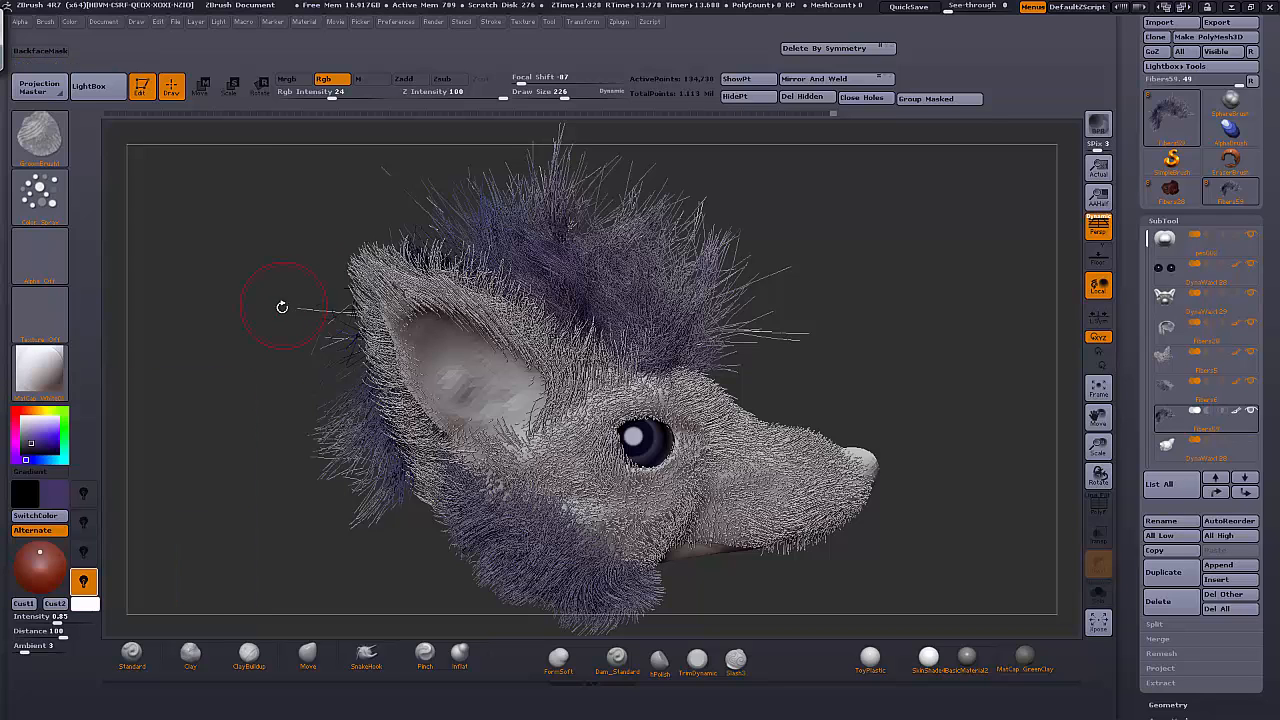
{"action": "left_click_drag", "start_coordinate": [281, 306], "coordinate": [243, 306]}
{"action": "left_click_drag", "start_coordinate": [841, 337], "coordinate": [677, 350]}
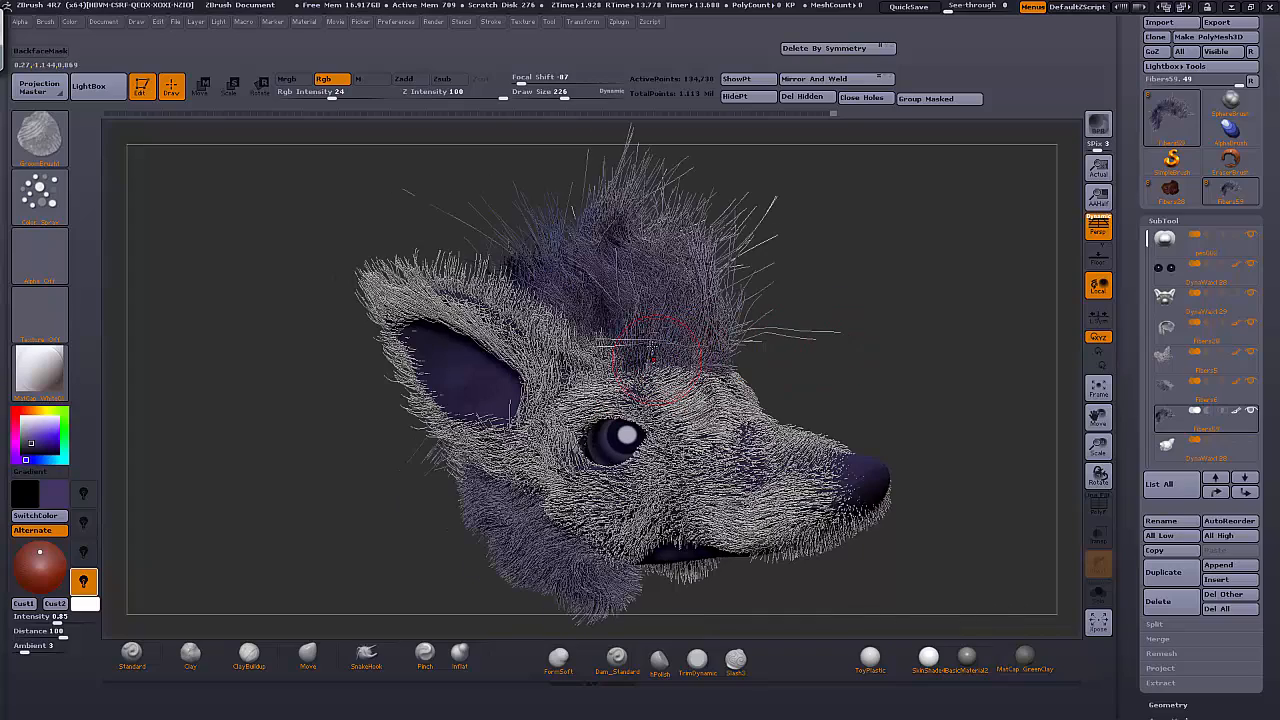
{"action": "left_click_drag", "start_coordinate": [612, 305], "coordinate": [712, 350]}
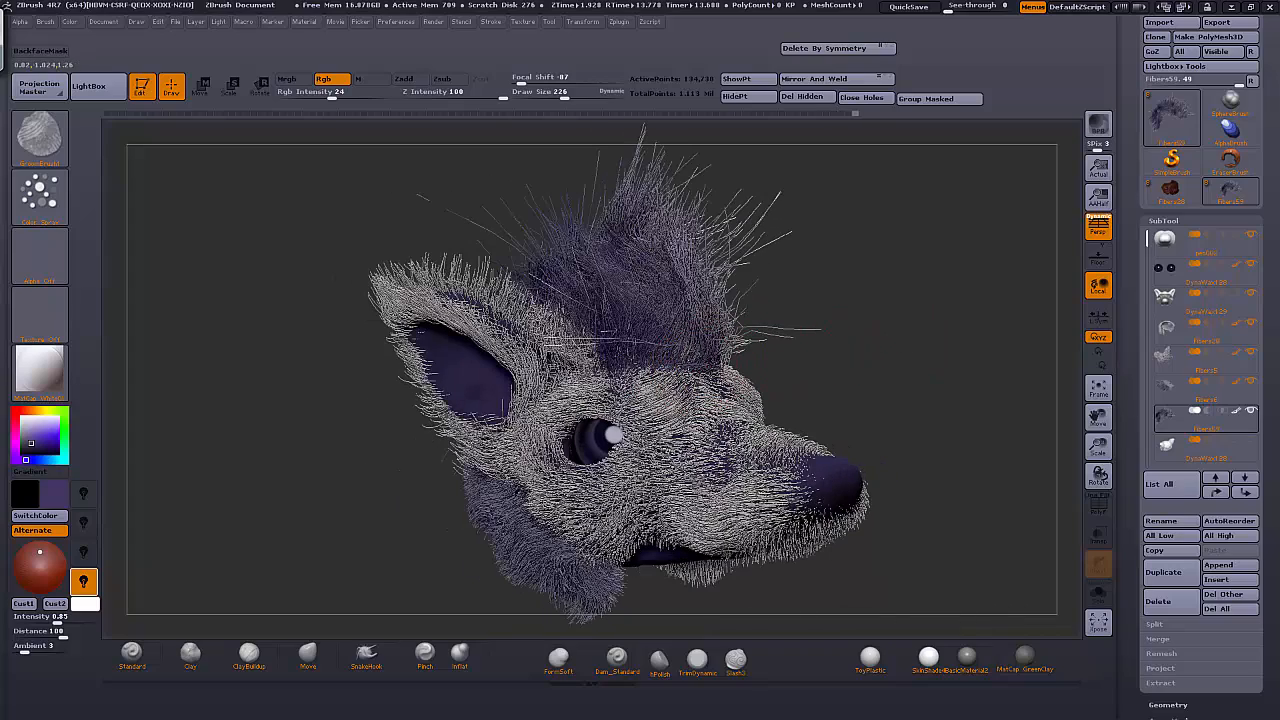
{"action": "left_click_drag", "start_coordinate": [845, 317], "coordinate": [593, 328]}
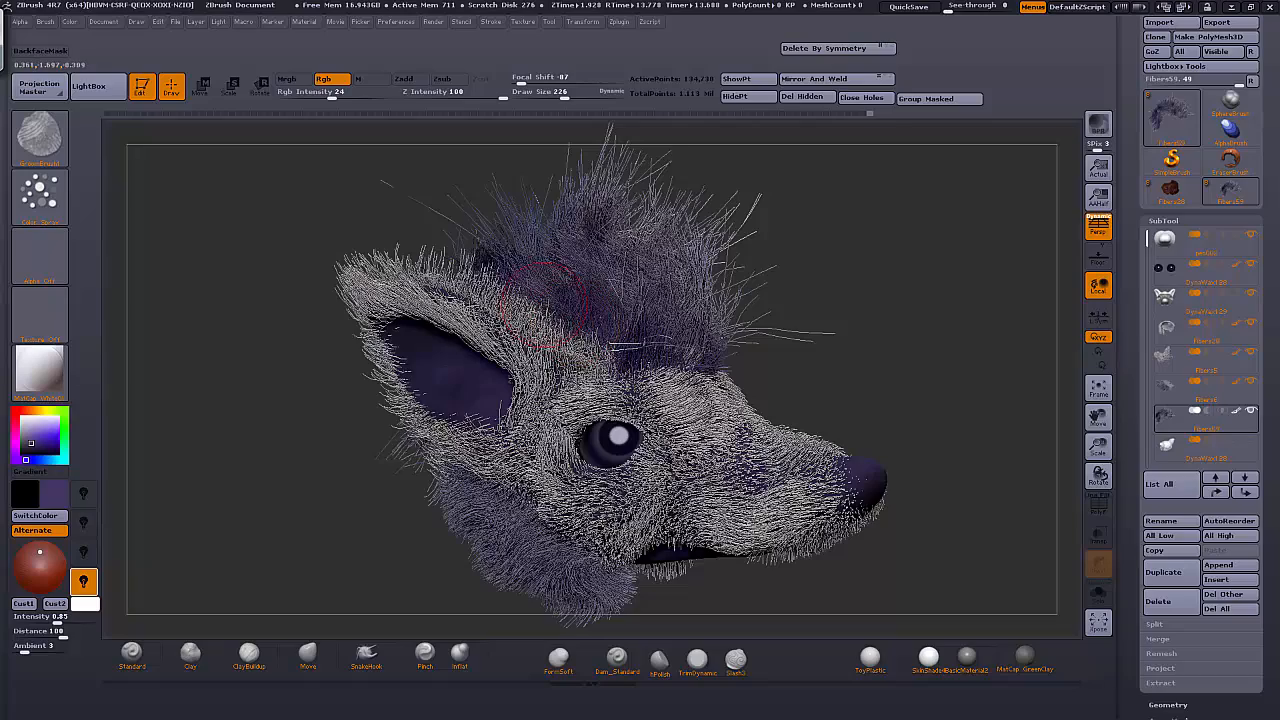
{"action": "left_click_drag", "start_coordinate": [921, 310], "coordinate": [400, 280]}
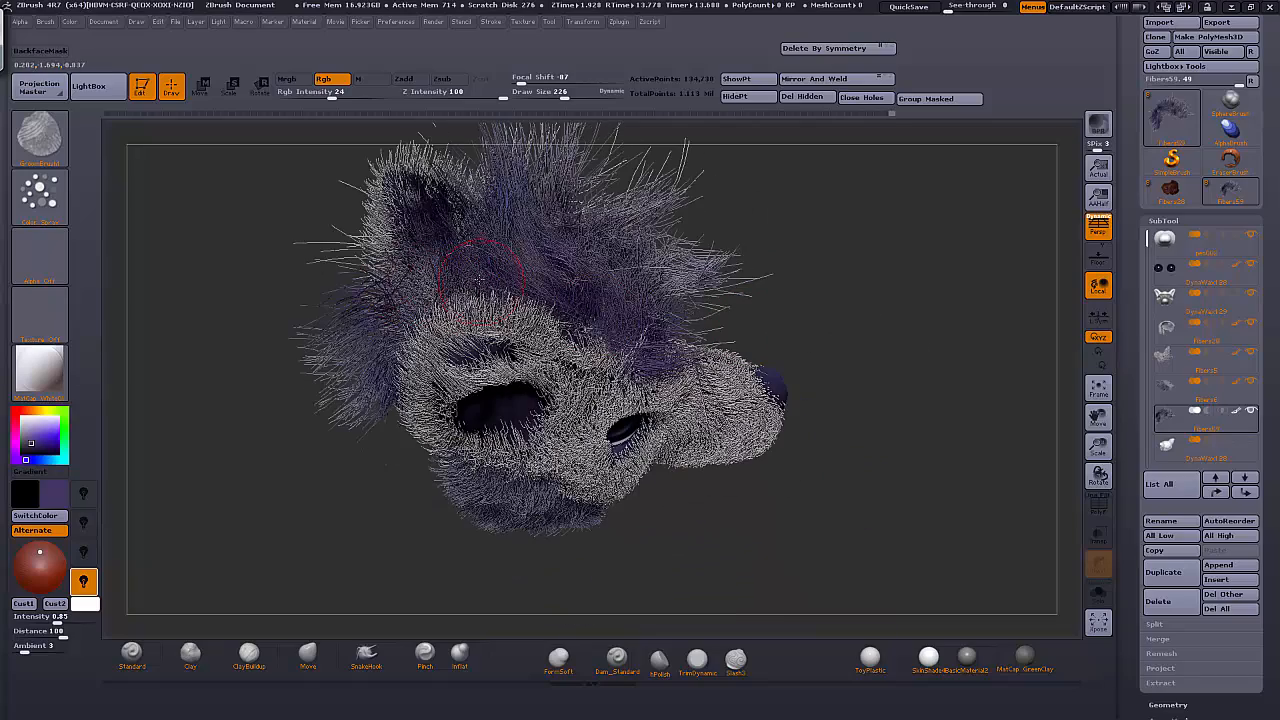
{"action": "left_click_drag", "start_coordinate": [880, 330], "coordinate": [455, 305]}
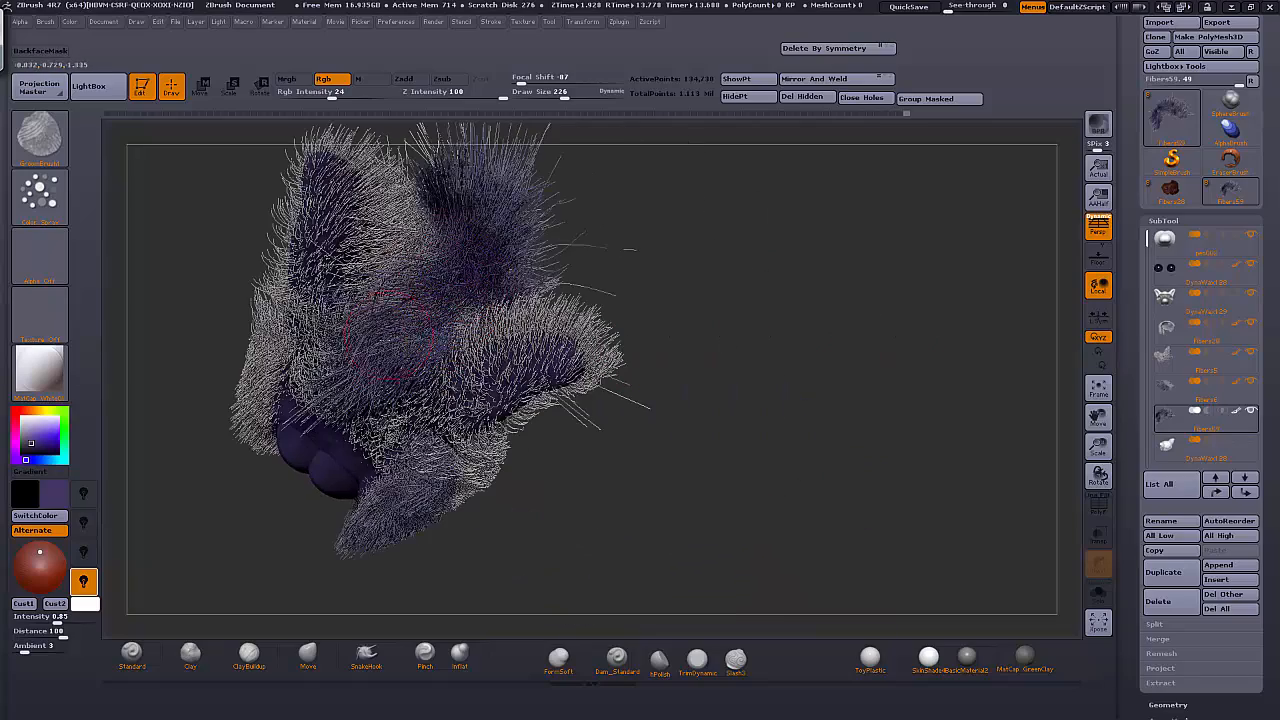
{"action": "left_click_drag", "start_coordinate": [871, 417], "coordinate": [337, 467]}
Pick a pale cream color and spray it onto the hair tips at the front of the mane
{"action": "left_click", "coordinate": [55, 458]}
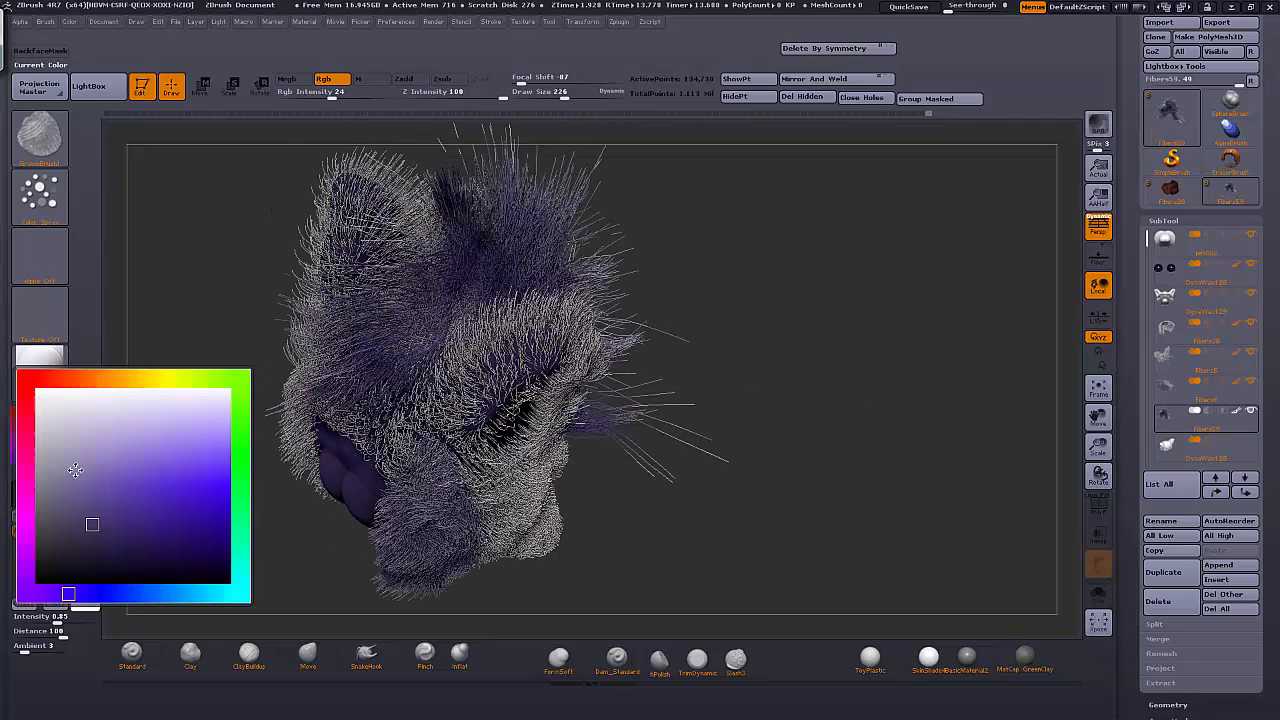
{"action": "left_click", "coordinate": [97, 378]}
{"action": "left_click", "coordinate": [117, 407]}
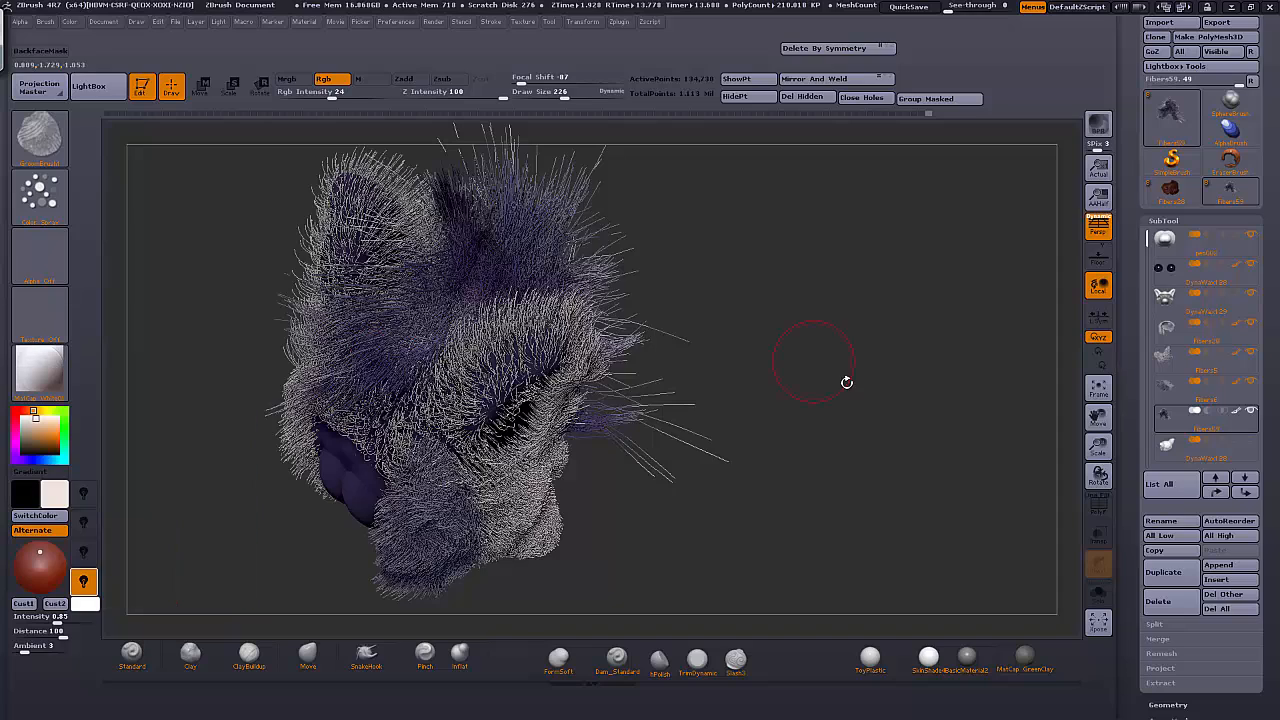
{"action": "left_click_drag", "start_coordinate": [846, 380], "coordinate": [640, 330]}
{"action": "left_click_drag", "start_coordinate": [656, 264], "coordinate": [674, 200]}
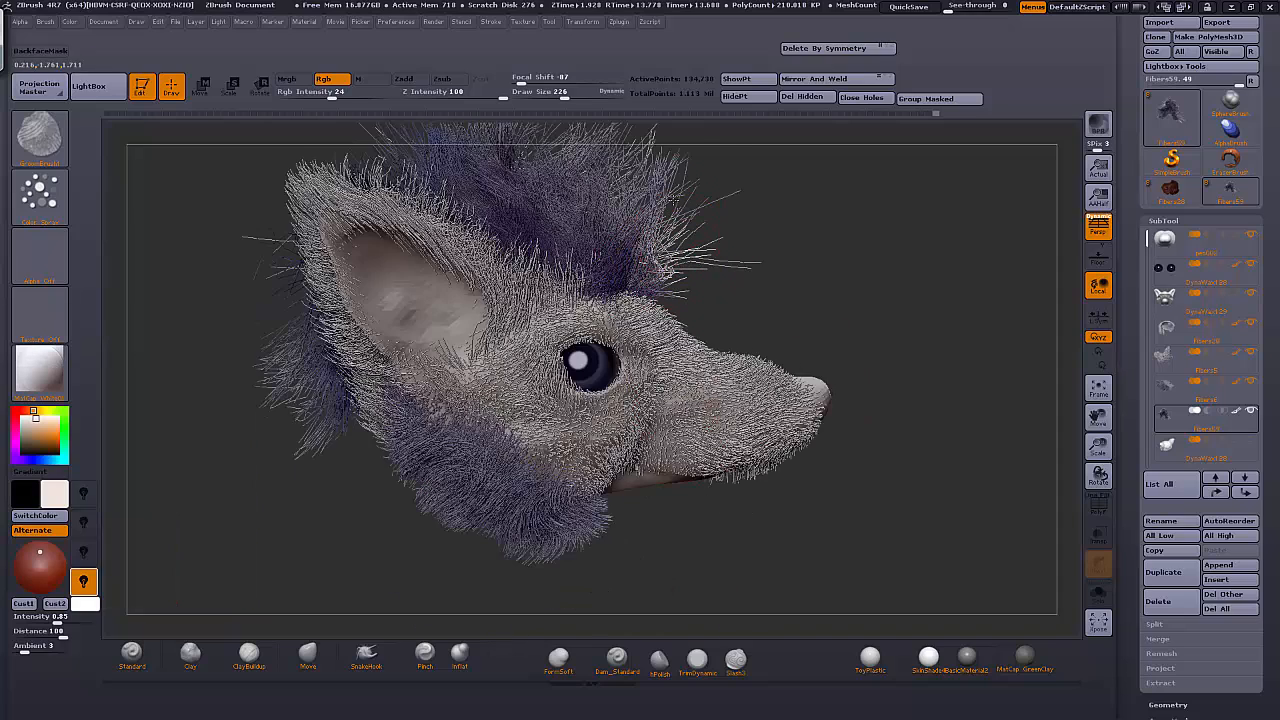
Pick a soft salmon pink (R 236, G 166, B 157) as the main color
{"action": "left_click", "coordinate": [68, 453]}
{"action": "left_click", "coordinate": [66, 383]}
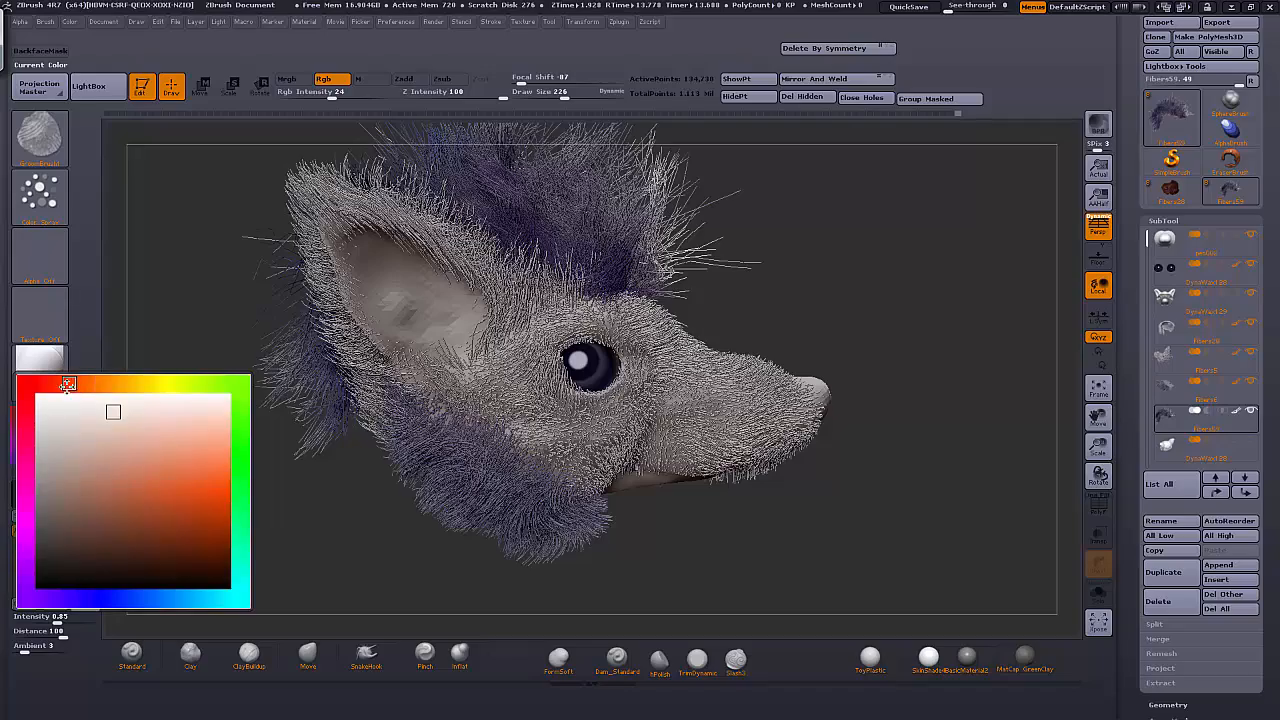
{"action": "left_click", "coordinate": [123, 496]}
{"action": "mouse_move", "coordinate": [206, 308]}
{"action": "left_mouse_down"}
{"action": "mouse_move", "coordinate": [189, 311]}
{"action": "mouse_move", "coordinate": [200, 309]}
{"action": "left_mouse_up"}
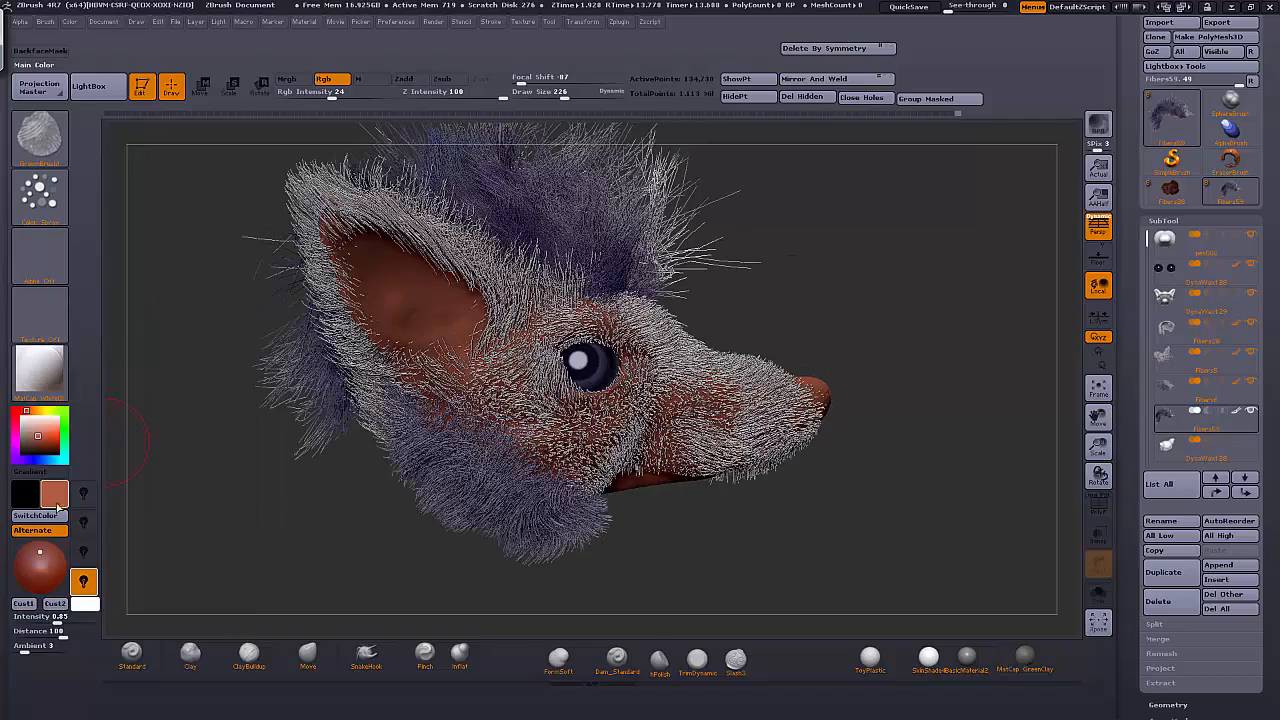
{"action": "left_click", "coordinate": [62, 497]}
{"action": "left_click_drag", "start_coordinate": [113, 471], "coordinate": [113, 453]}
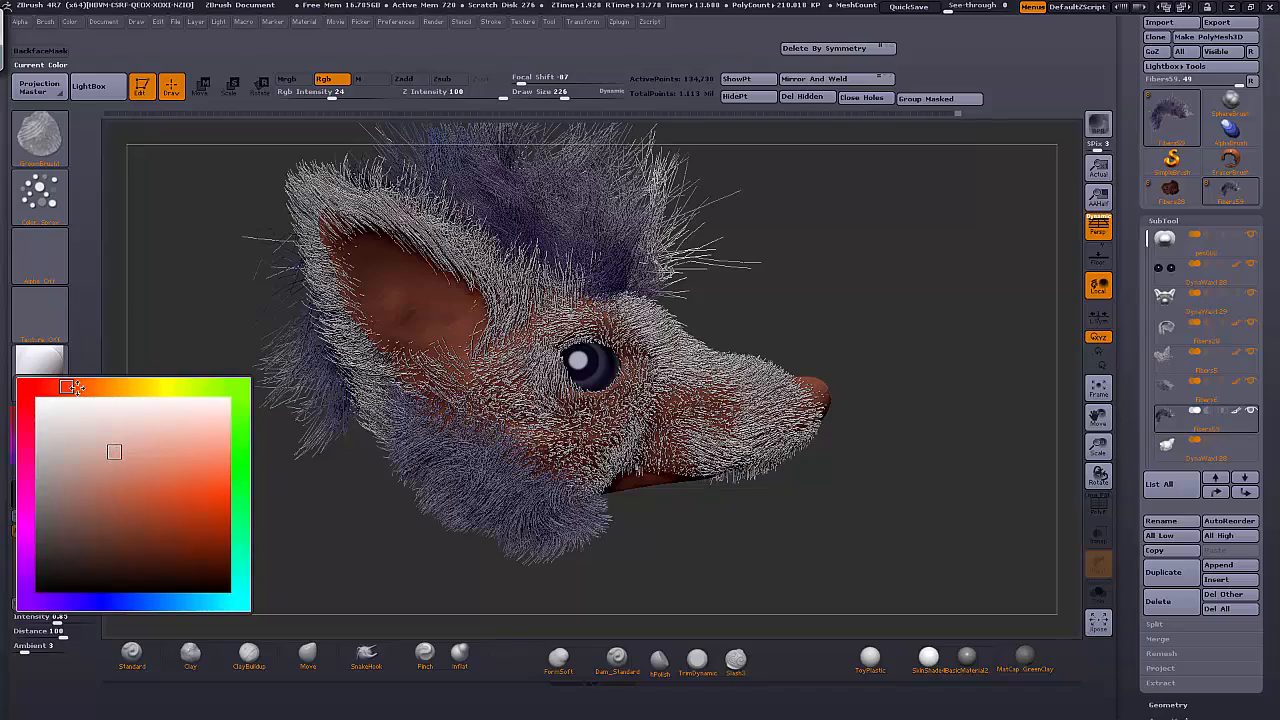
{"action": "left_click_drag", "start_coordinate": [75, 386], "coordinate": [50, 386]}
{"action": "left_click", "coordinate": [205, 440]}
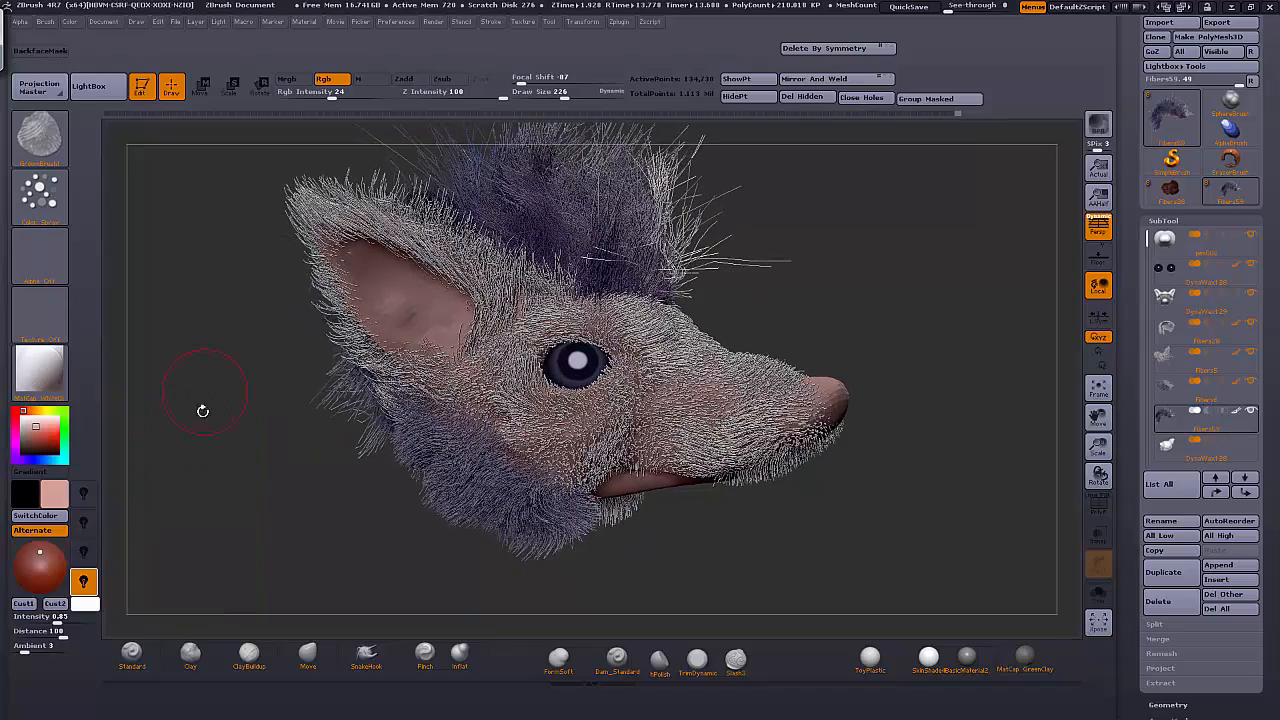
{"action": "left_click", "coordinate": [60, 490]}
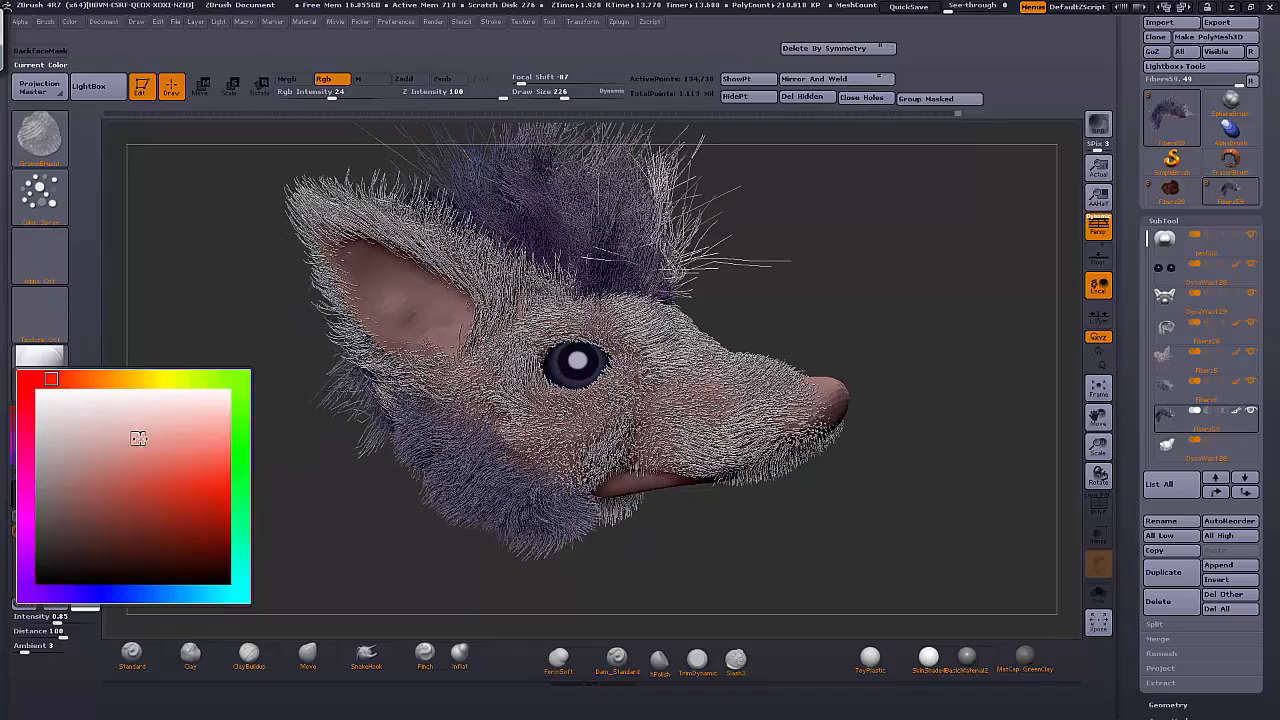
{"action": "left_click", "coordinate": [134, 437]}
{"action": "left_click", "coordinate": [57, 494]}
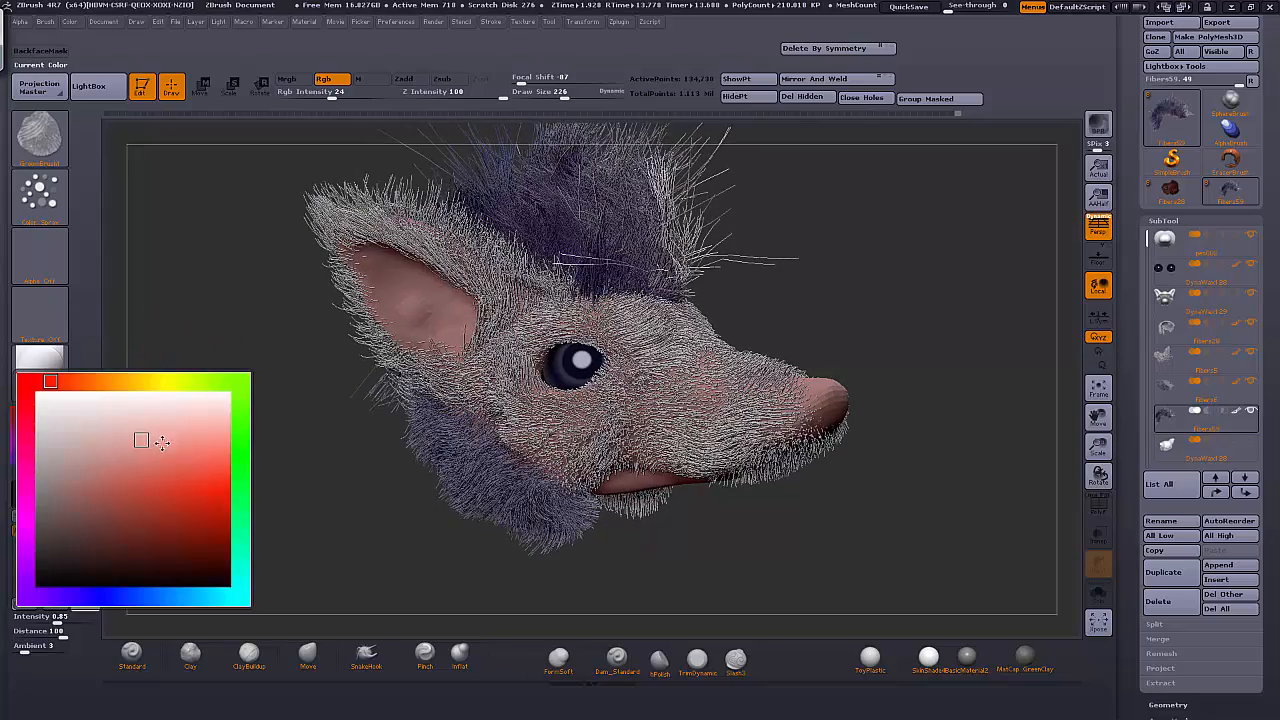
{"action": "left_click_drag", "start_coordinate": [205, 345], "coordinate": [900, 365]}
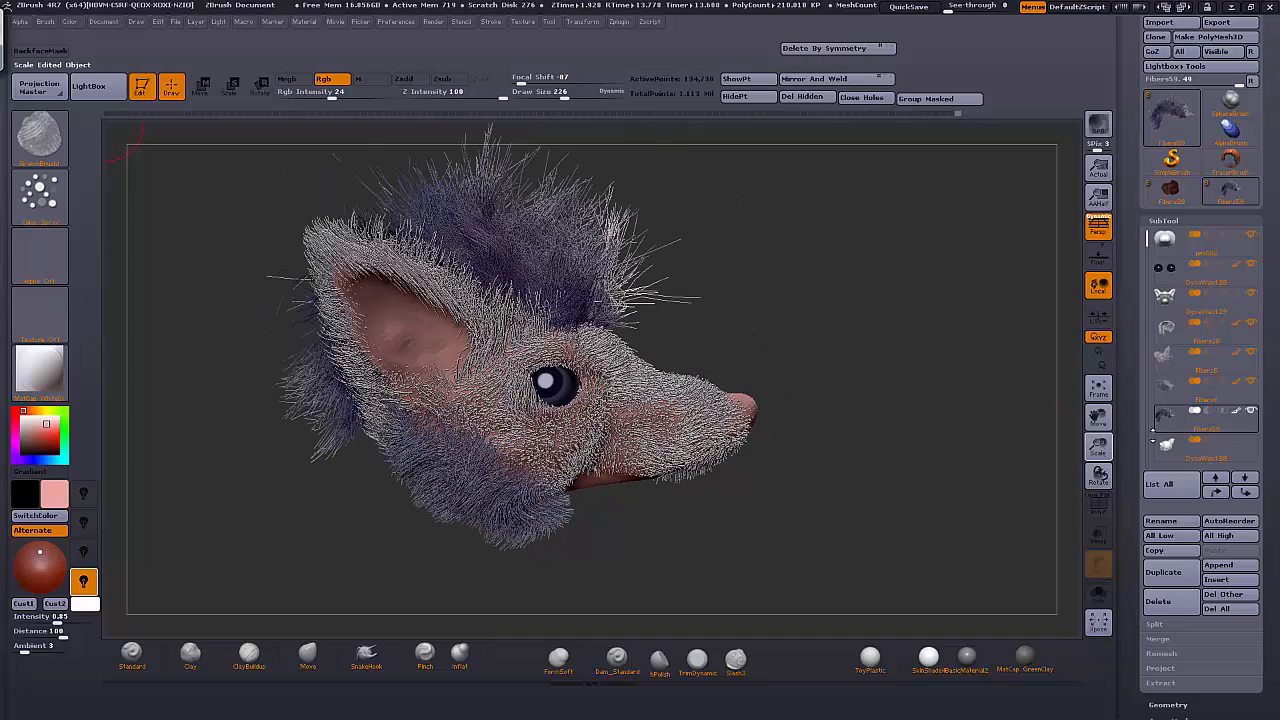
Make the DynaWax128 head mesh the active subtool and hide the overlapping DynaWax129 head
{"action": "mouse_move", "coordinate": [1193, 314]}
{"action": "mouse_move", "coordinate": [1170, 248]}
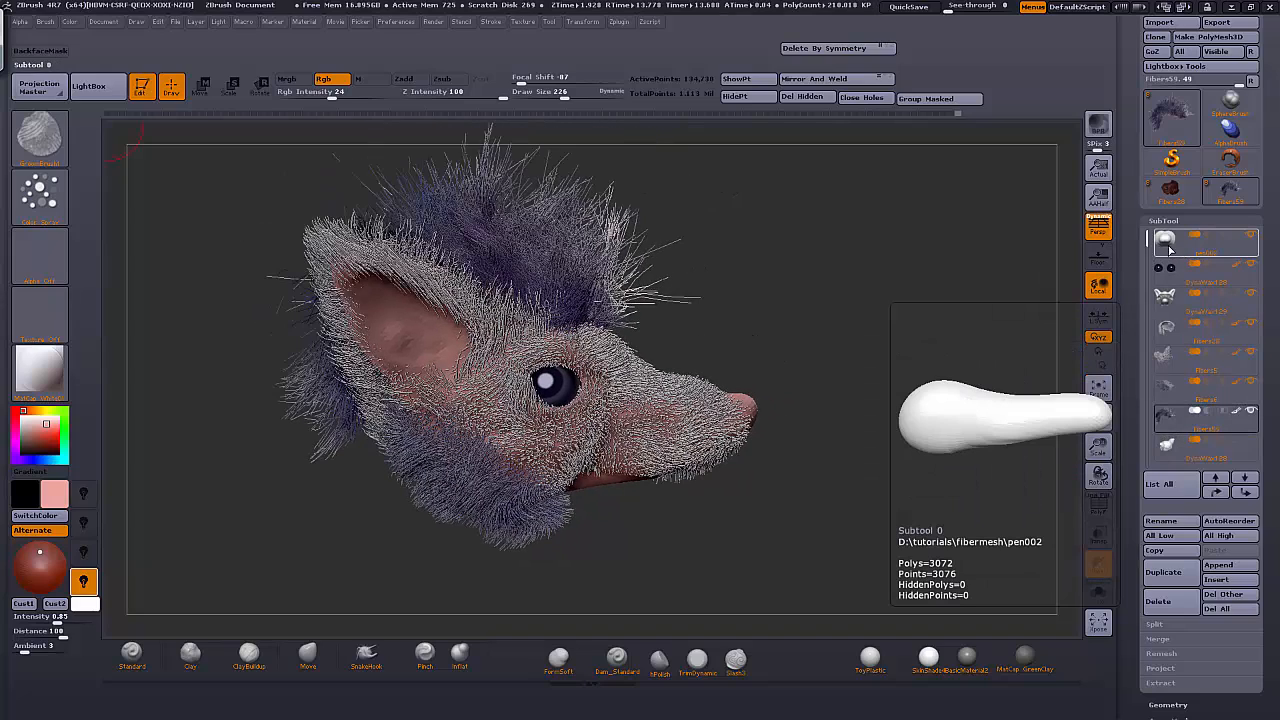
{"action": "left_click", "coordinate": [1195, 447]}
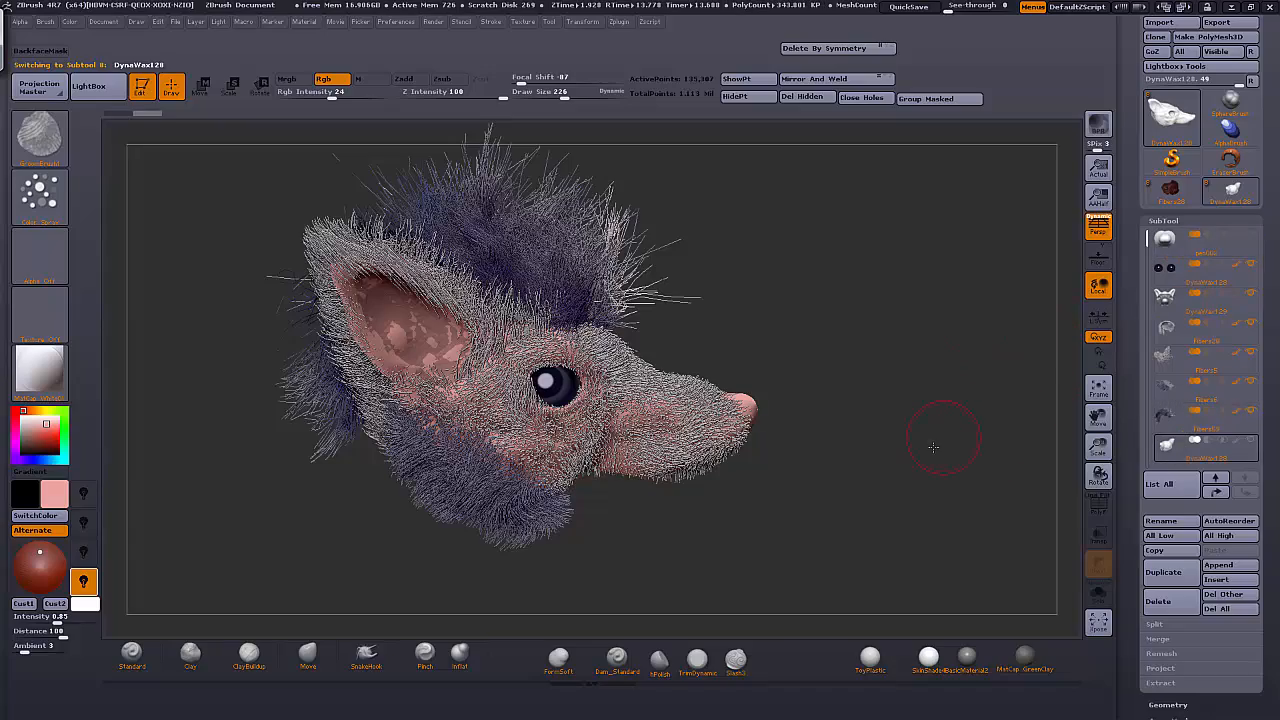
{"action": "mouse_move", "coordinate": [940, 440]}
{"action": "left_mouse_down"}
{"action": "mouse_move", "coordinate": [866, 440]}
{"action": "mouse_move", "coordinate": [942, 446]}
{"action": "left_mouse_up"}
{"action": "mouse_move", "coordinate": [1170, 243]}
{"action": "mouse_move", "coordinate": [1259, 301]}
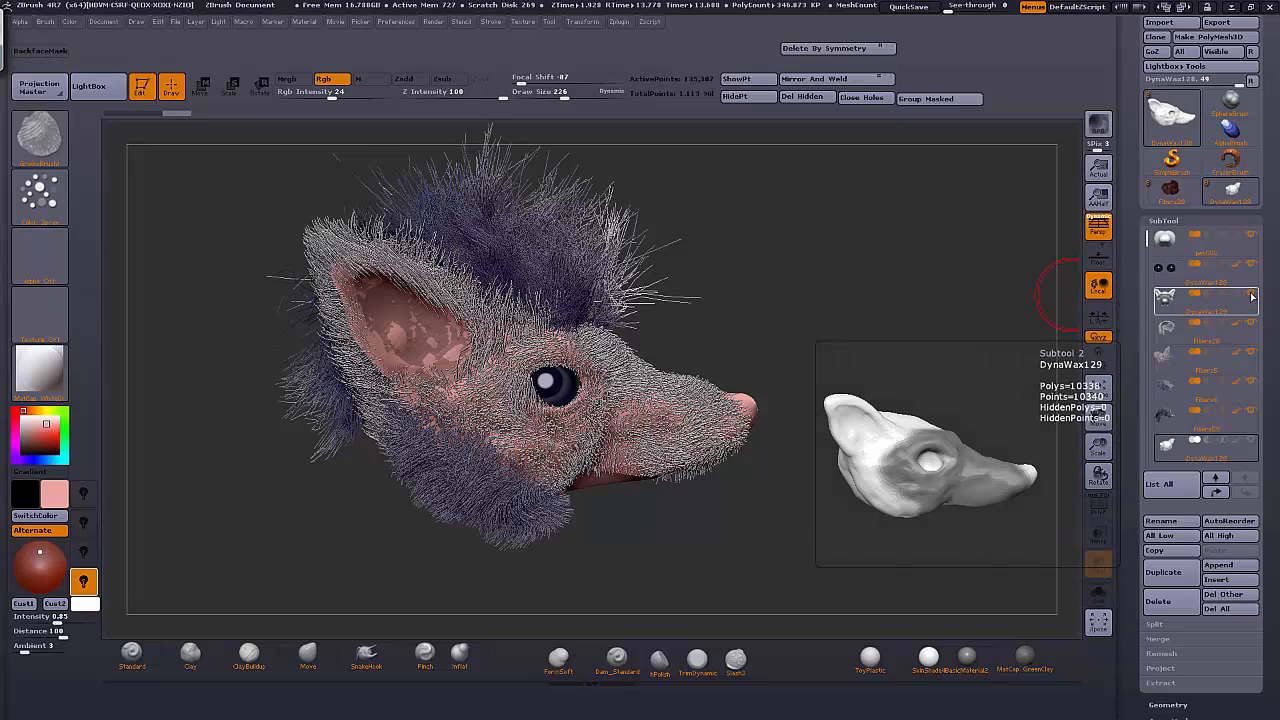
{"action": "left_click_drag", "start_coordinate": [977, 349], "coordinate": [971, 380]}
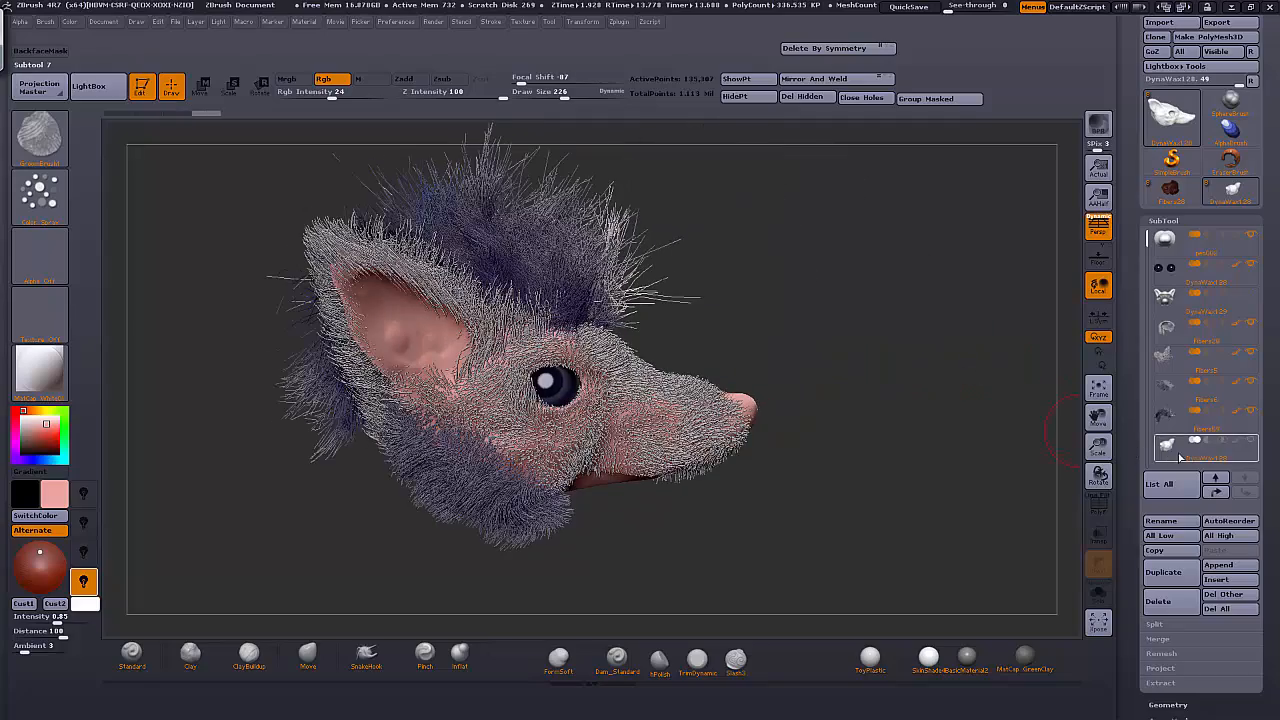
Enable painting of both material and color, and choose the SkinShade4 material for the head mesh
{"action": "left_click", "coordinate": [291, 80]}
{"action": "left_click", "coordinate": [40, 368]}
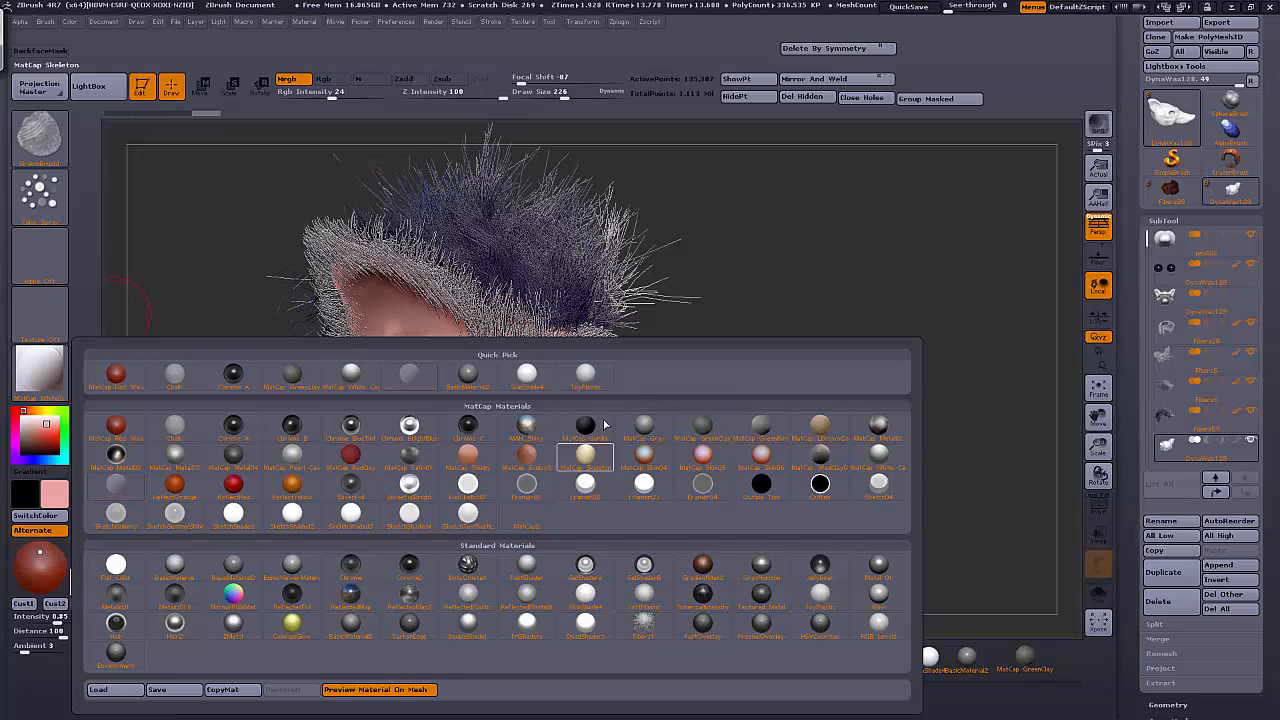
{"action": "left_click", "coordinate": [527, 387]}
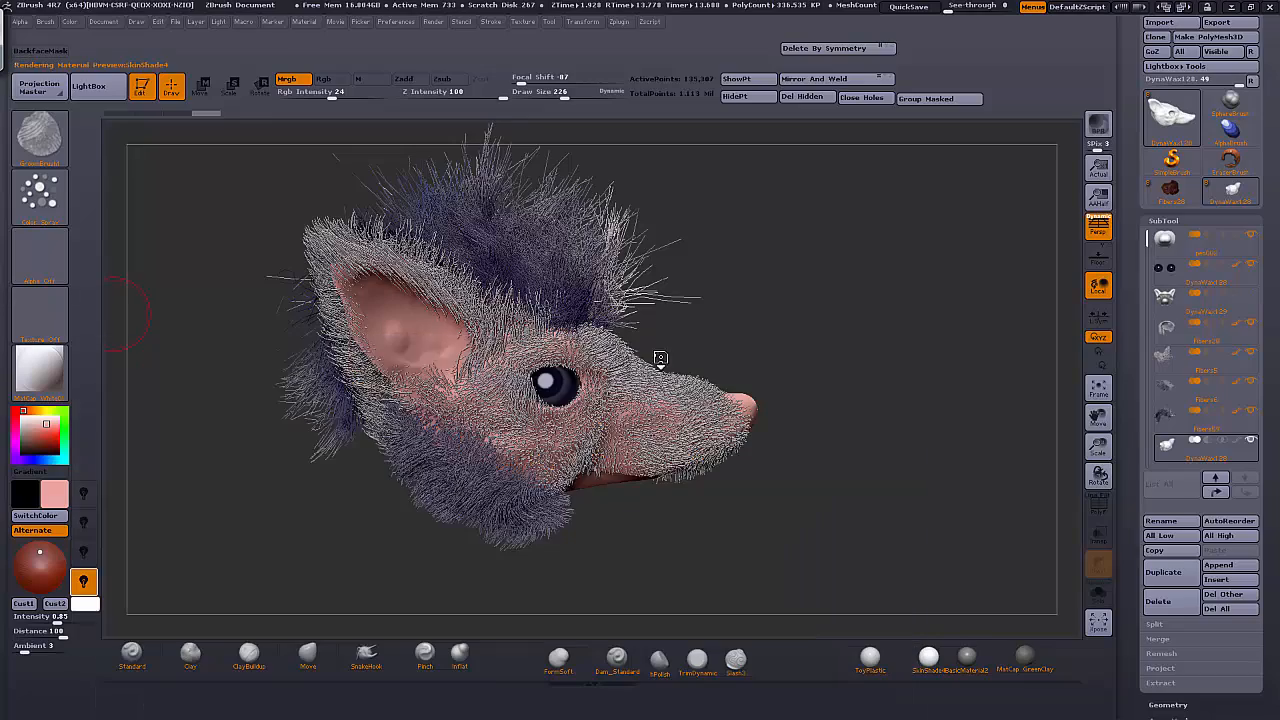
{"action": "left_click_drag", "start_coordinate": [934, 326], "coordinate": [867, 335]}
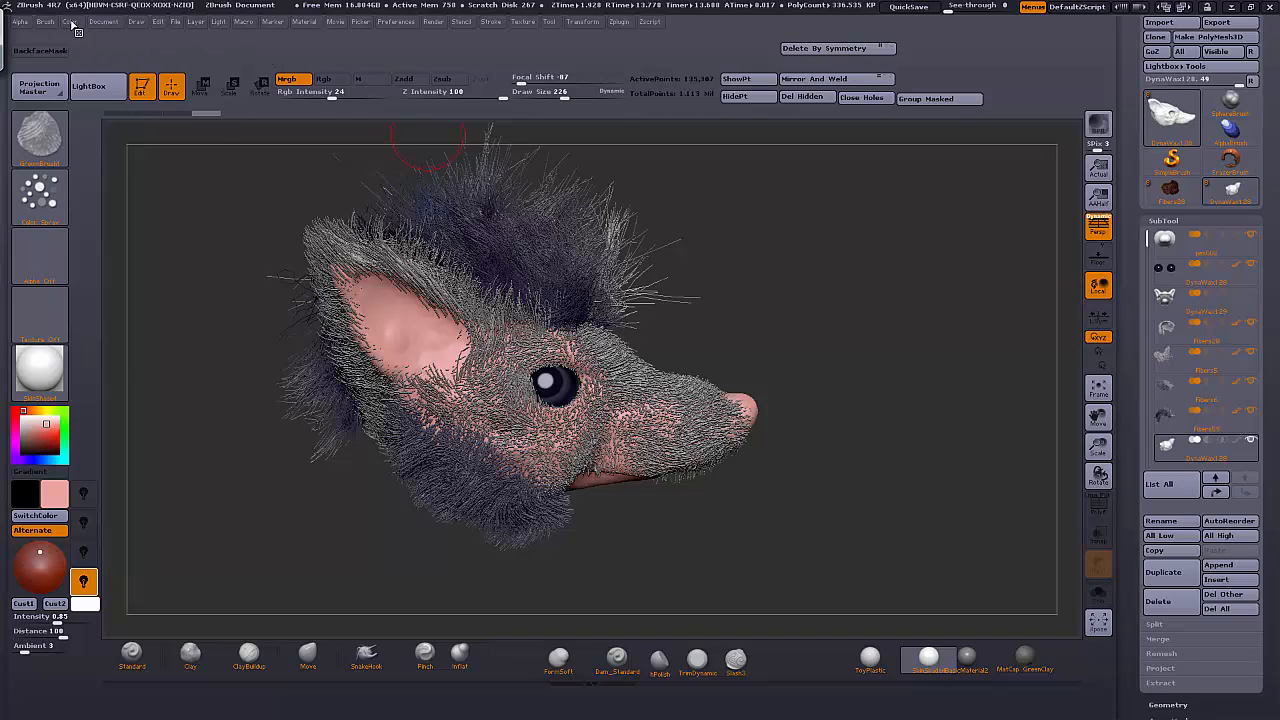
Try to fill the head mesh with the pink and the SkinShade4 material at the current low Rgb Intensity
{"action": "left_click", "coordinate": [73, 22]}
{"action": "left_click", "coordinate": [104, 292]}
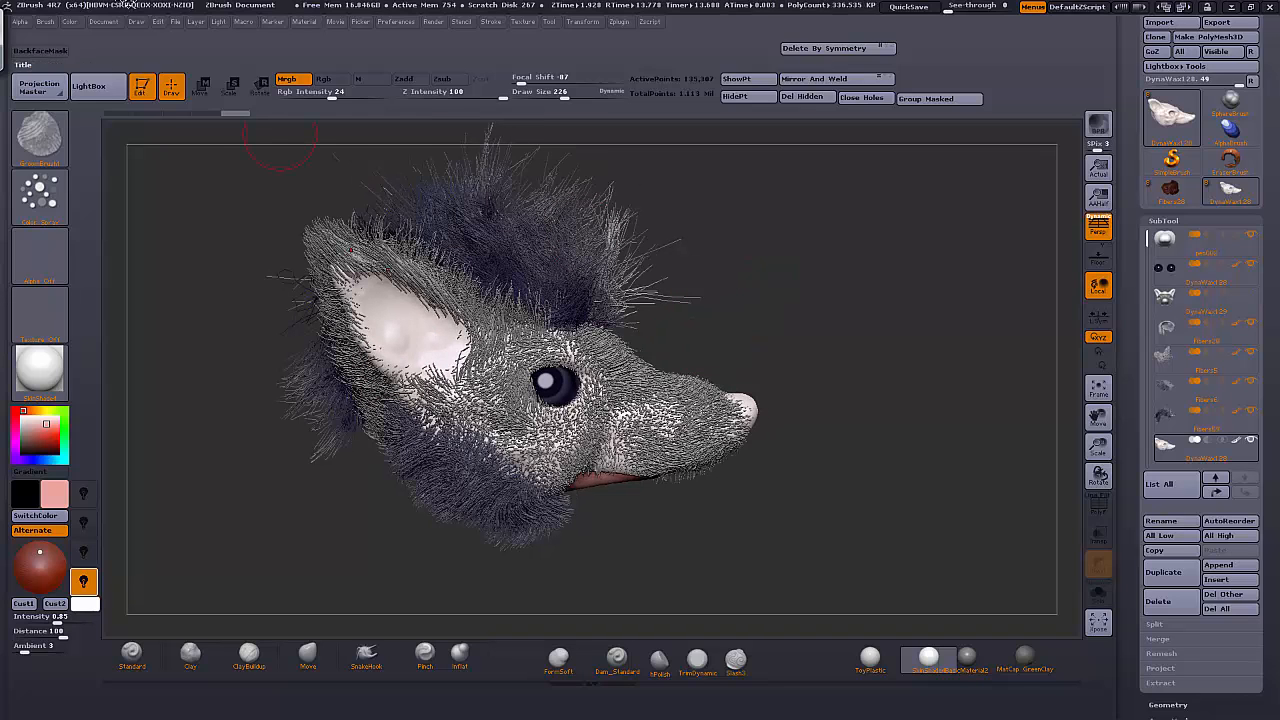
{"action": "left_click", "coordinate": [71, 22]}
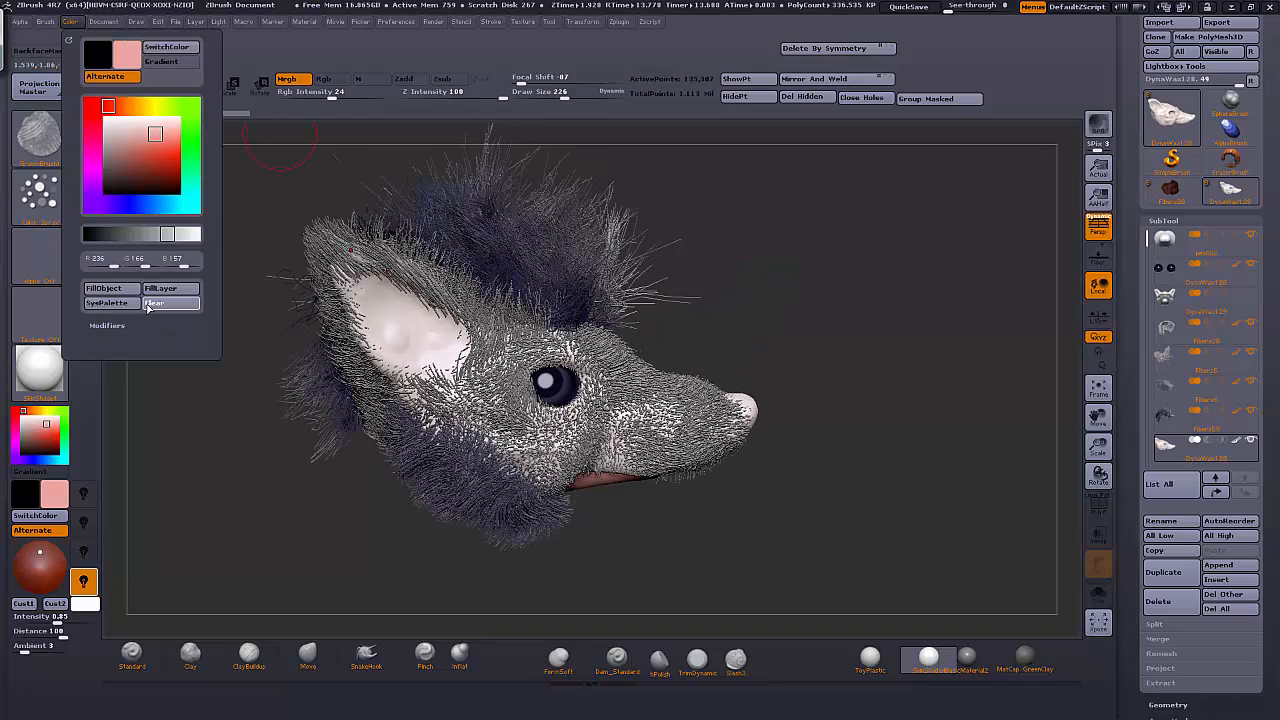
{"action": "mouse_move", "coordinate": [857, 323]}
{"action": "left_mouse_down"}
{"action": "mouse_move", "coordinate": [680, 326]}
{"action": "mouse_move", "coordinate": [838, 323]}
{"action": "left_mouse_up"}
{"action": "left_click", "coordinate": [71, 22]}
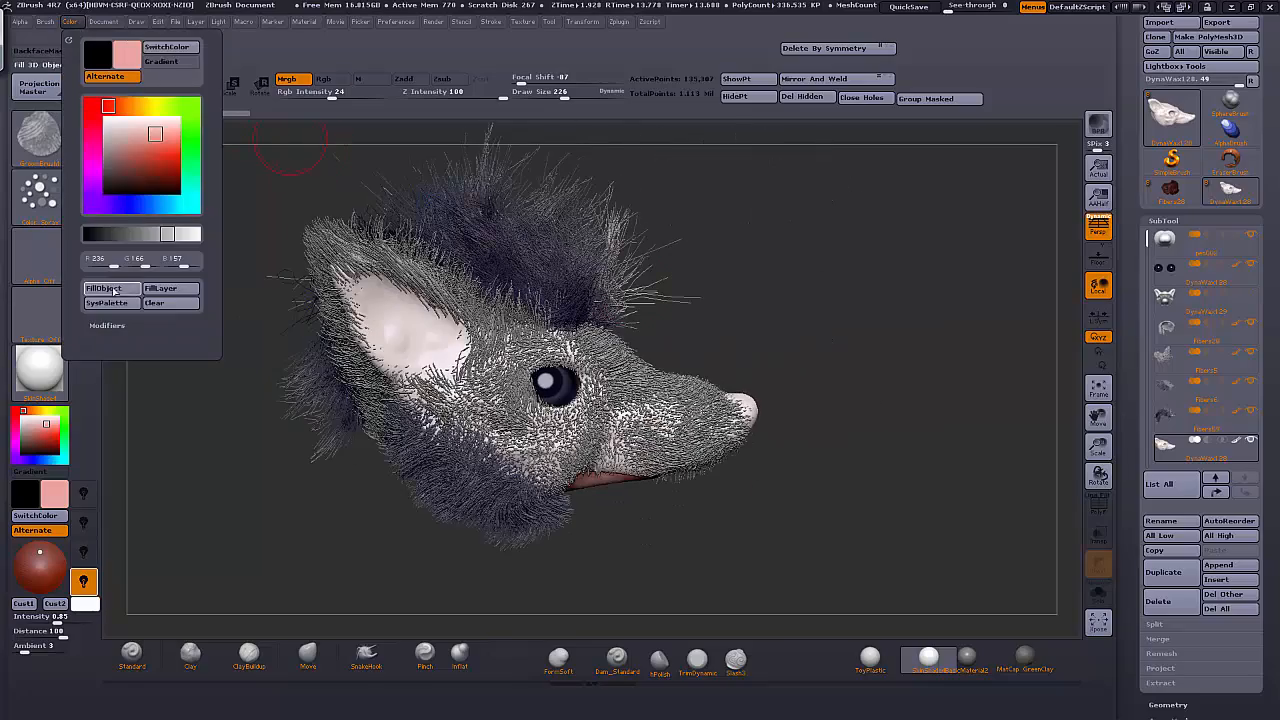
{"action": "left_click", "coordinate": [106, 288]}
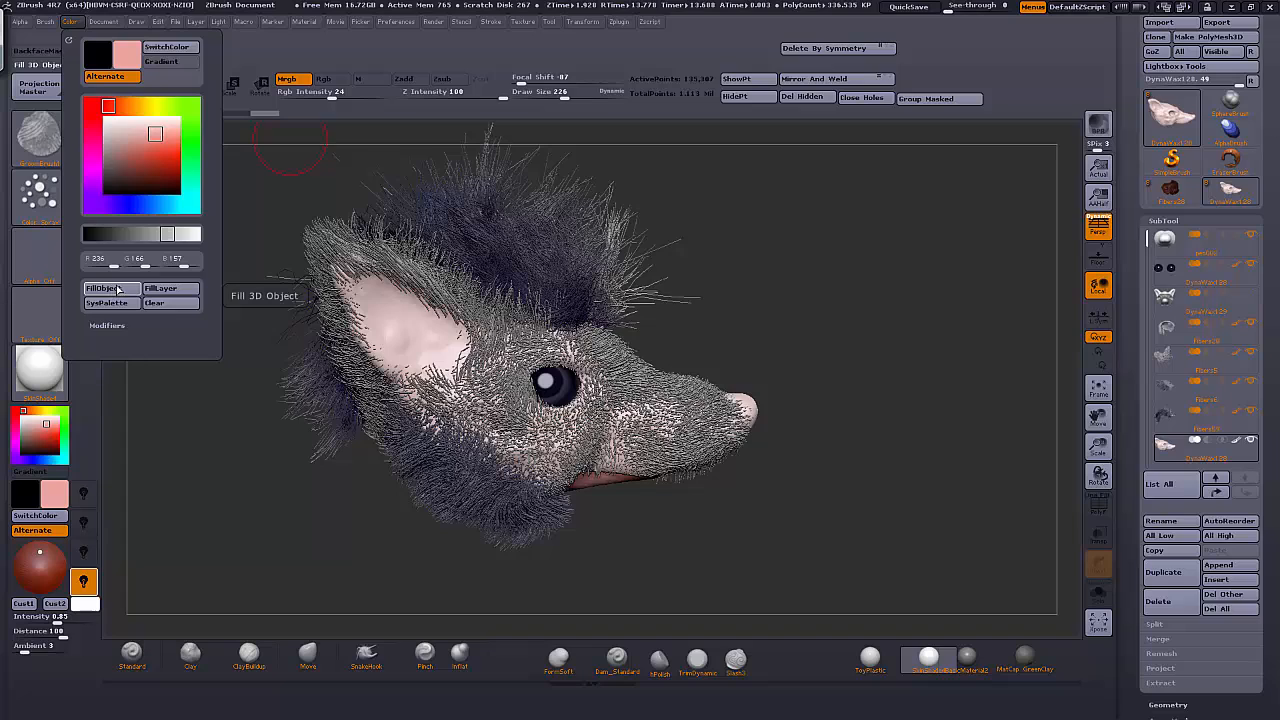
Set Rgb Intensity to 100 and fill the head mesh with the pink color and material
{"action": "left_click_drag", "start_coordinate": [320, 97], "coordinate": [338, 100]}
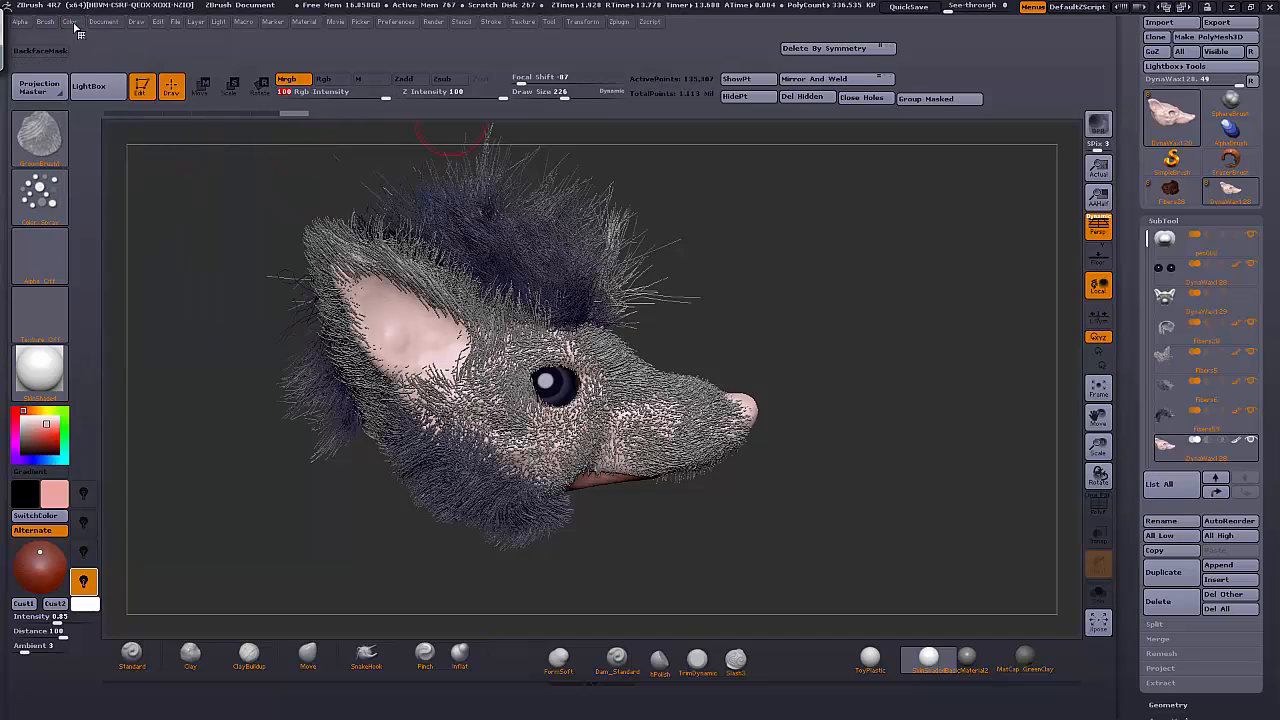
{"action": "left_click", "coordinate": [72, 23]}
{"action": "left_click", "coordinate": [106, 289]}
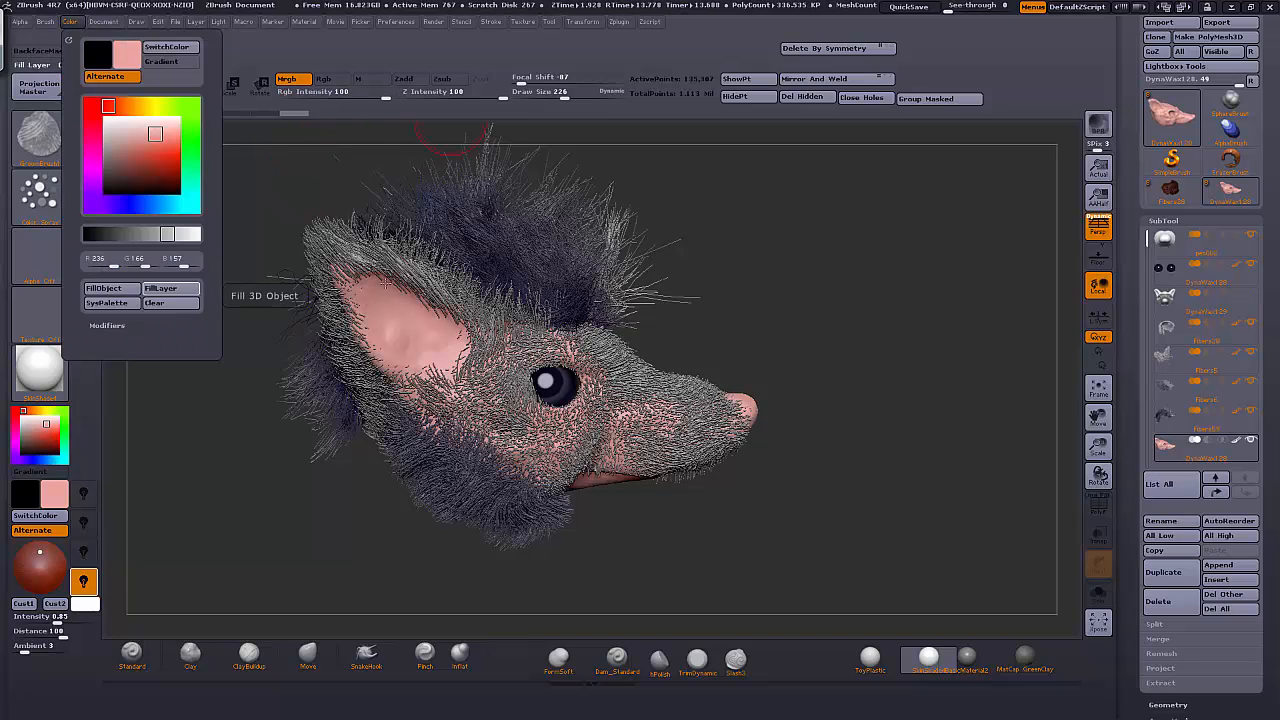
{"action": "left_click", "coordinate": [71, 22]}
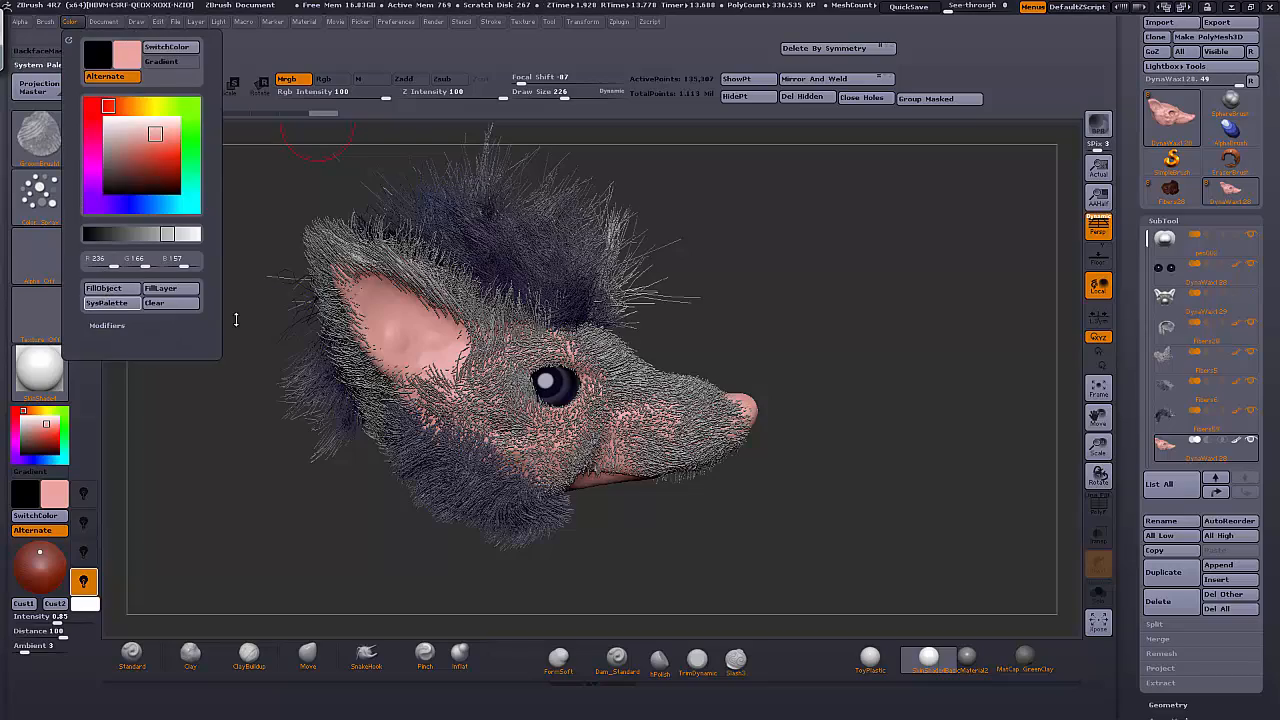
{"action": "left_click_drag", "start_coordinate": [897, 289], "coordinate": [905, 316]}
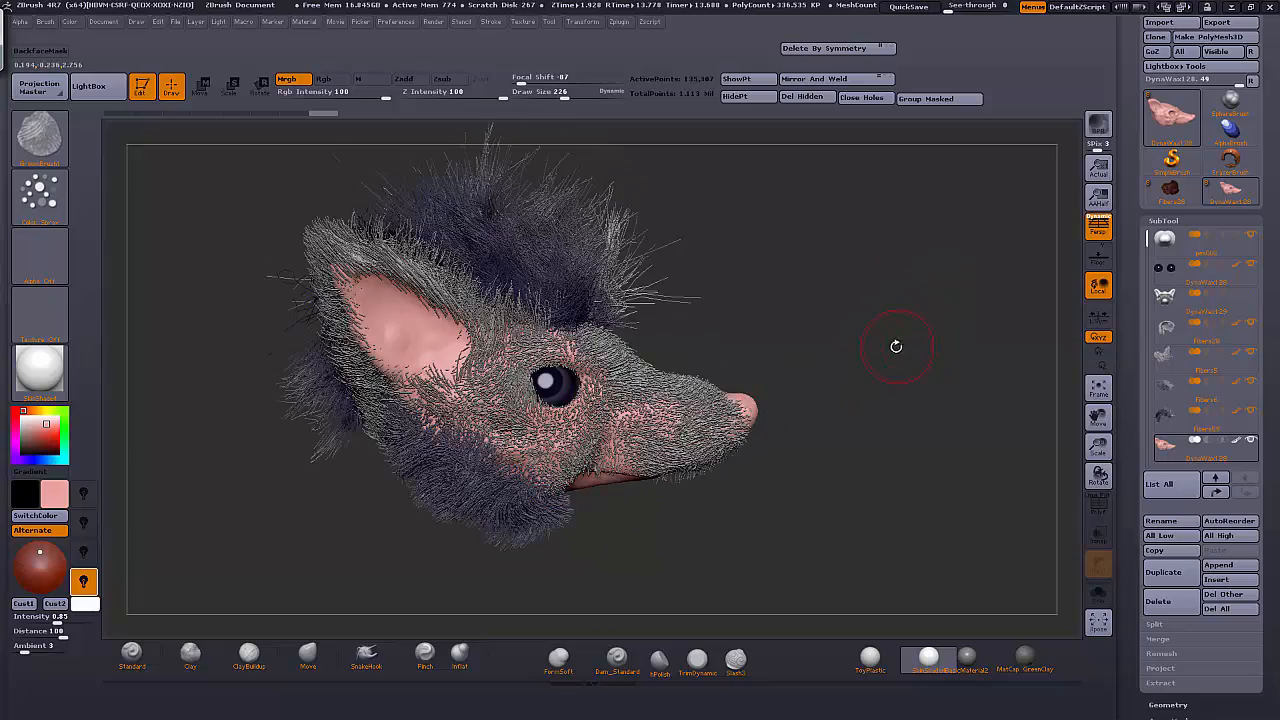
{"action": "left_click_drag", "start_coordinate": [601, 437], "coordinate": [608, 434]}
{"action": "left_click_drag", "start_coordinate": [873, 302], "coordinate": [871, 309]}
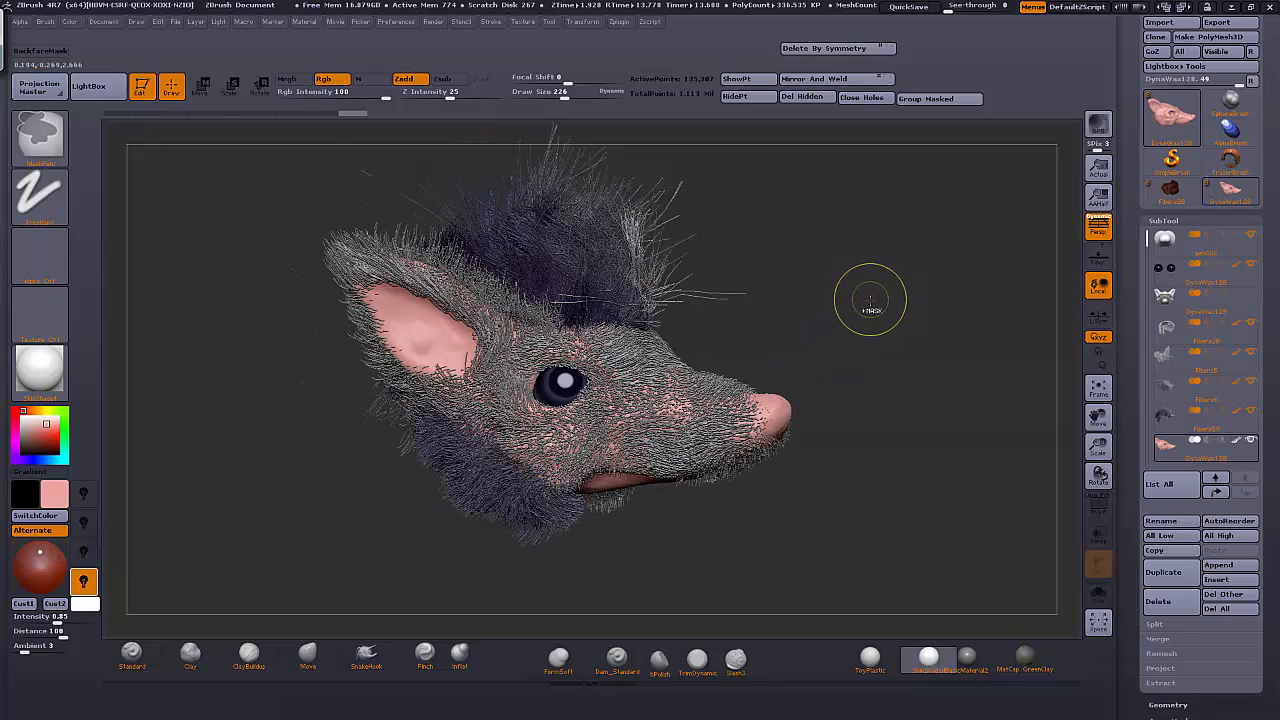
{"action": "key", "text": "ctrl+z"}
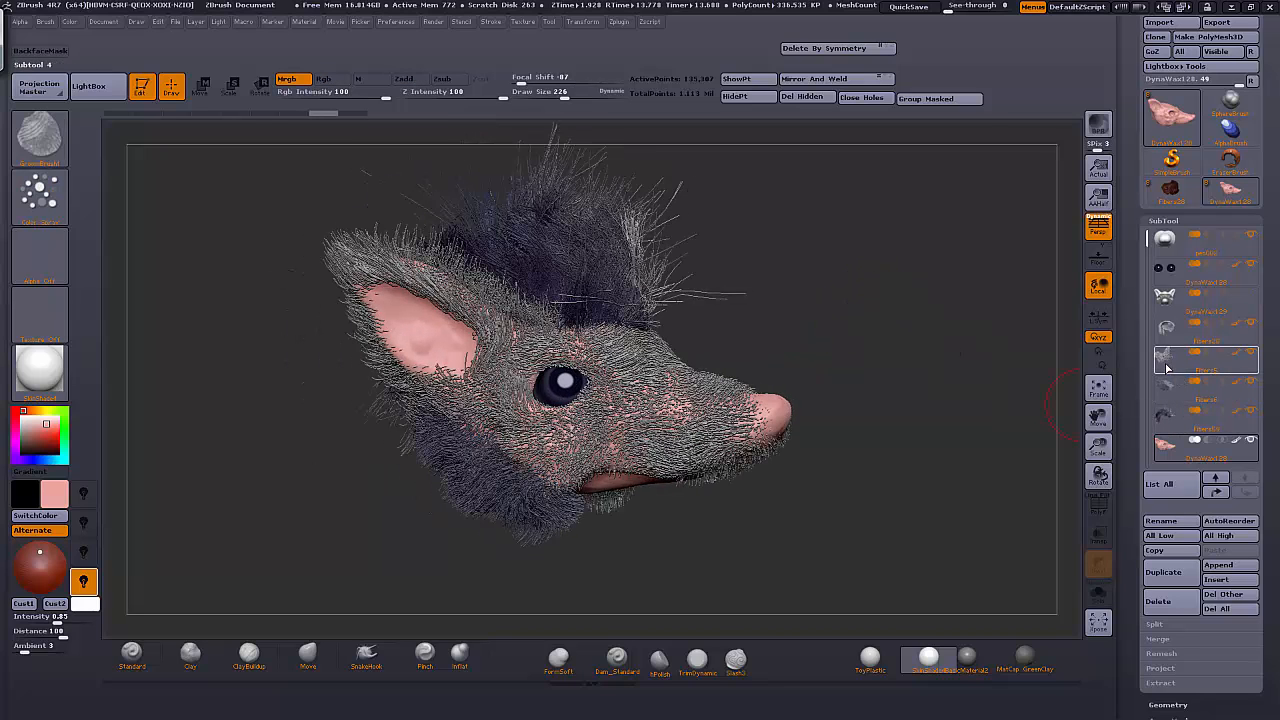
Make the short face fur fibers the active subtool and load PENPALETTE as the brush texture
{"action": "mouse_move", "coordinate": [1164, 390]}
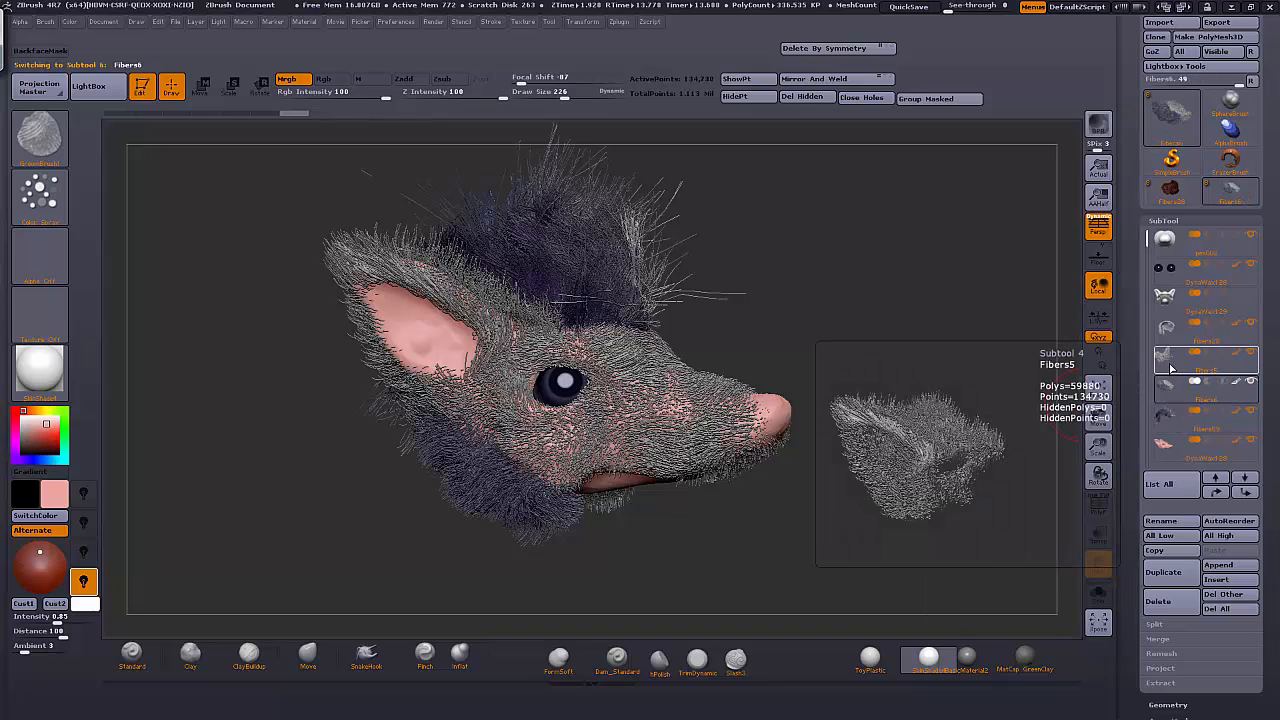
{"action": "left_click", "coordinate": [1168, 360]}
{"action": "left_click", "coordinate": [1168, 328]}
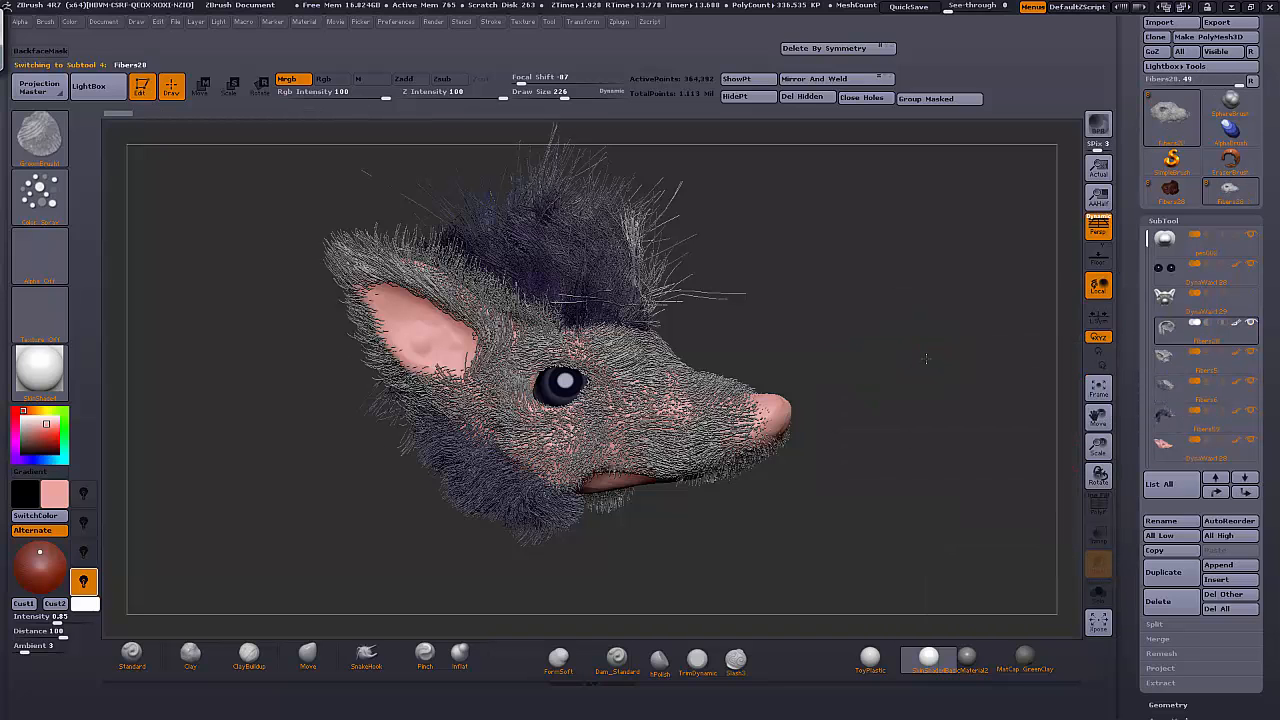
{"action": "left_click", "coordinate": [40, 313]}
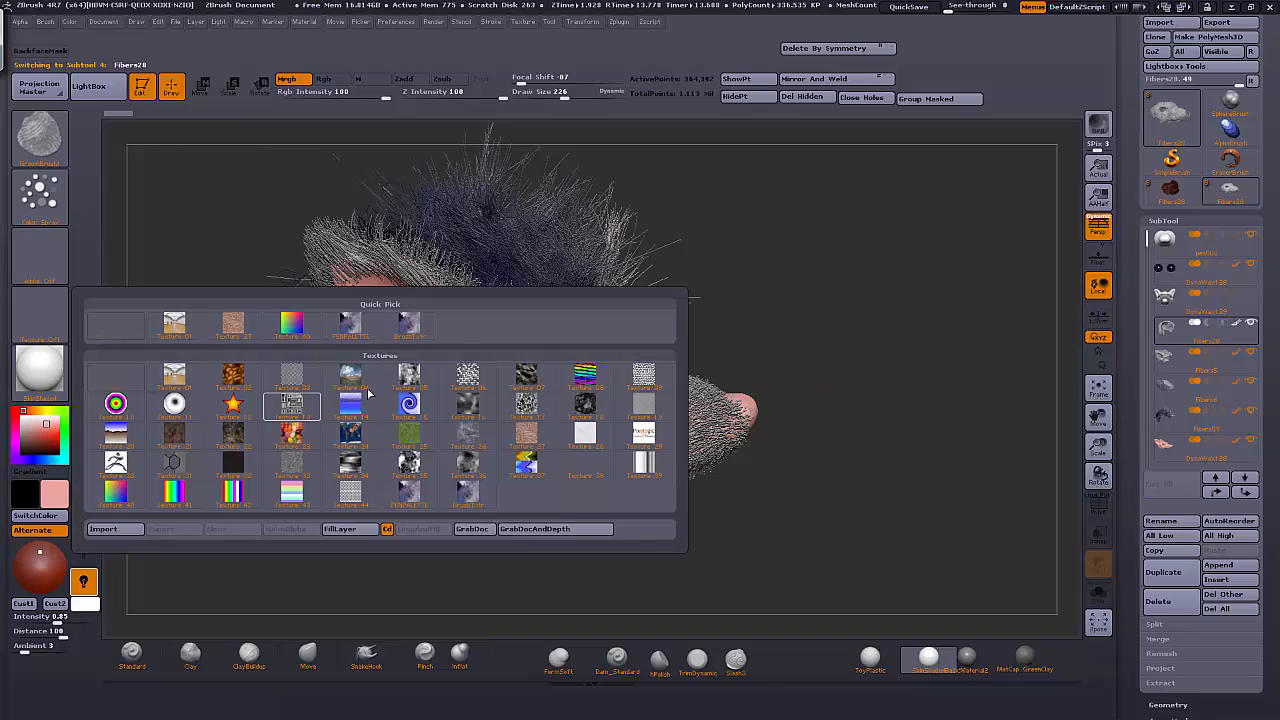
{"action": "left_click", "coordinate": [350, 325]}
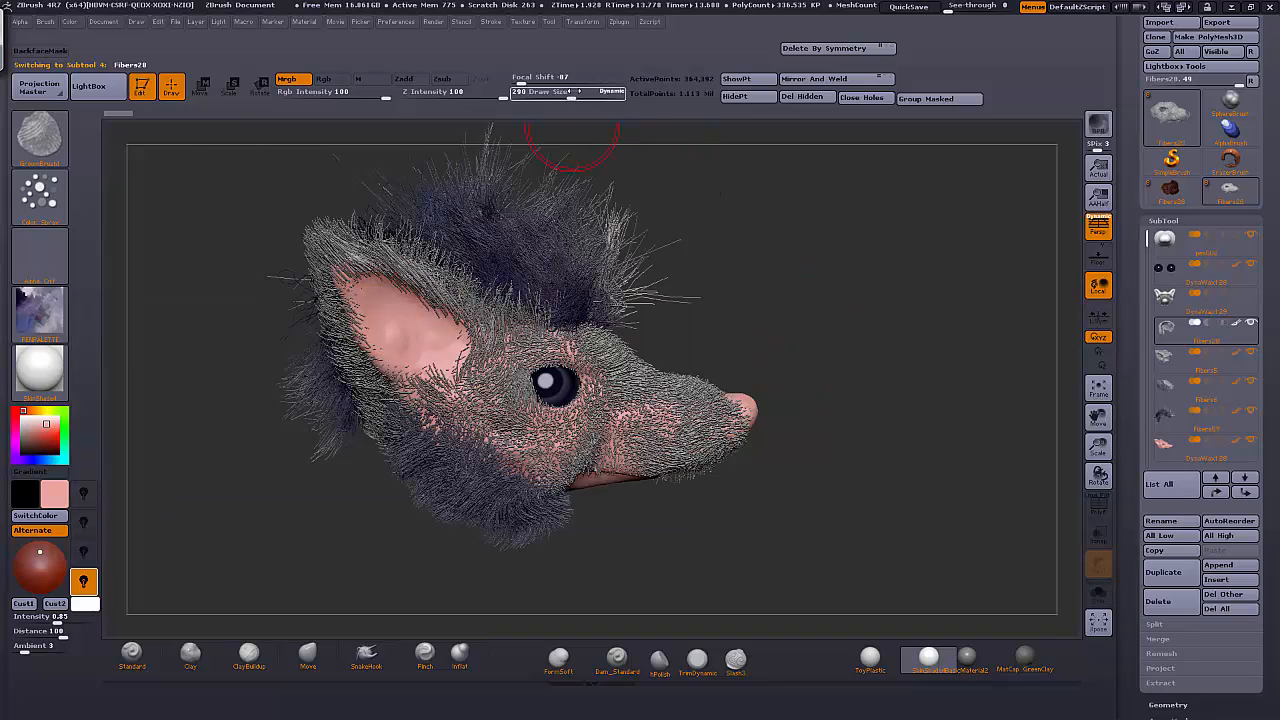
Set Draw Size to 401 and spray the texture's dark purple tones over the muzzle, face and cheek fur
{"action": "left_click_drag", "start_coordinate": [848, 263], "coordinate": [760, 300]}
{"action": "mouse_move", "coordinate": [633, 390]}
{"action": "left_mouse_down"}
{"action": "mouse_move", "coordinate": [660, 425]}
{"action": "mouse_move", "coordinate": [710, 435]}
{"action": "mouse_move", "coordinate": [690, 405]}
{"action": "mouse_move", "coordinate": [615, 440]}
{"action": "mouse_move", "coordinate": [535, 430]}
{"action": "mouse_move", "coordinate": [555, 372]}
{"action": "mouse_move", "coordinate": [730, 345]}
{"action": "left_mouse_up"}
{"action": "mouse_move", "coordinate": [630, 365]}
{"action": "left_mouse_down"}
{"action": "mouse_move", "coordinate": [650, 390]}
{"action": "mouse_move", "coordinate": [525, 408]}
{"action": "mouse_move", "coordinate": [628, 375]}
{"action": "mouse_move", "coordinate": [705, 414]}
{"action": "mouse_move", "coordinate": [480, 410]}
{"action": "mouse_move", "coordinate": [535, 352]}
{"action": "left_mouse_up"}
{"action": "mouse_move", "coordinate": [829, 306]}
{"action": "left_mouse_down"}
{"action": "mouse_move", "coordinate": [640, 372]}
{"action": "mouse_move", "coordinate": [690, 400]}
{"action": "mouse_move", "coordinate": [696, 374]}
{"action": "mouse_move", "coordinate": [760, 322]}
{"action": "mouse_move", "coordinate": [655, 400]}
{"action": "mouse_move", "coordinate": [705, 428]}
{"action": "left_mouse_up"}
{"action": "mouse_move", "coordinate": [500, 420]}
{"action": "left_mouse_down"}
{"action": "mouse_move", "coordinate": [690, 440]}
{"action": "mouse_move", "coordinate": [550, 385]}
{"action": "mouse_move", "coordinate": [530, 345]}
{"action": "left_mouse_up"}
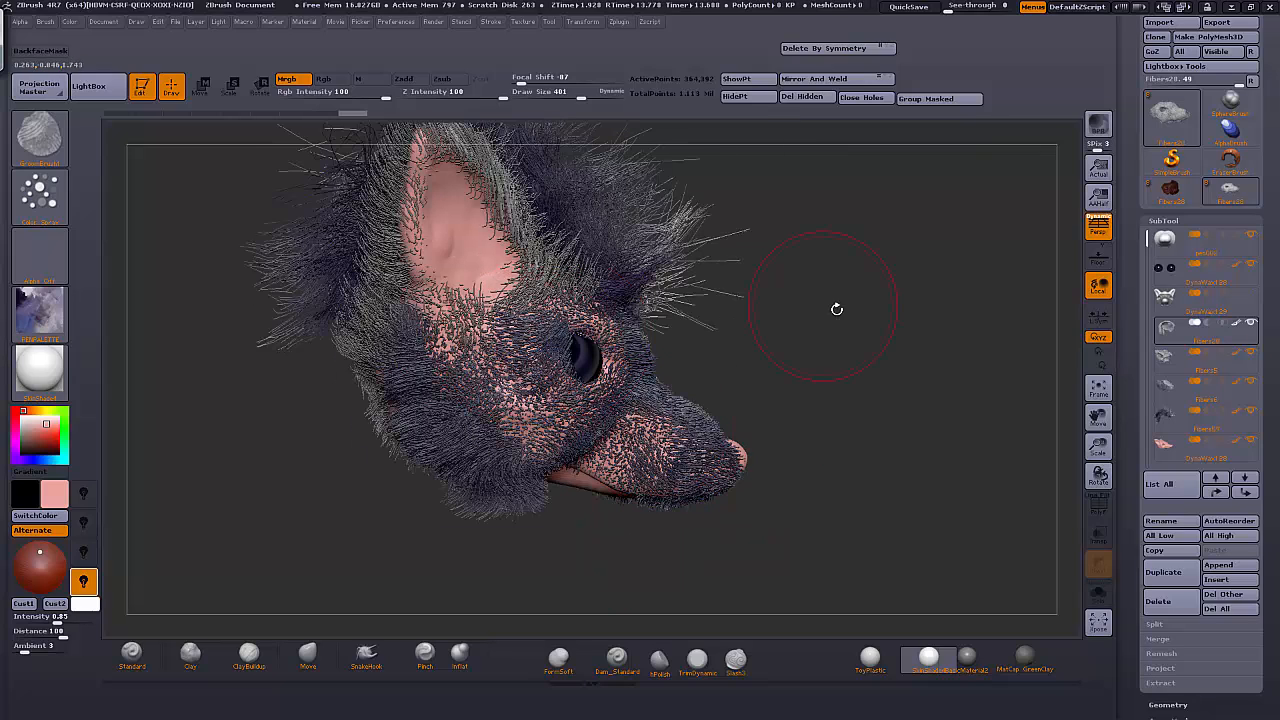
{"action": "left_click_drag", "start_coordinate": [837, 306], "coordinate": [826, 310]}
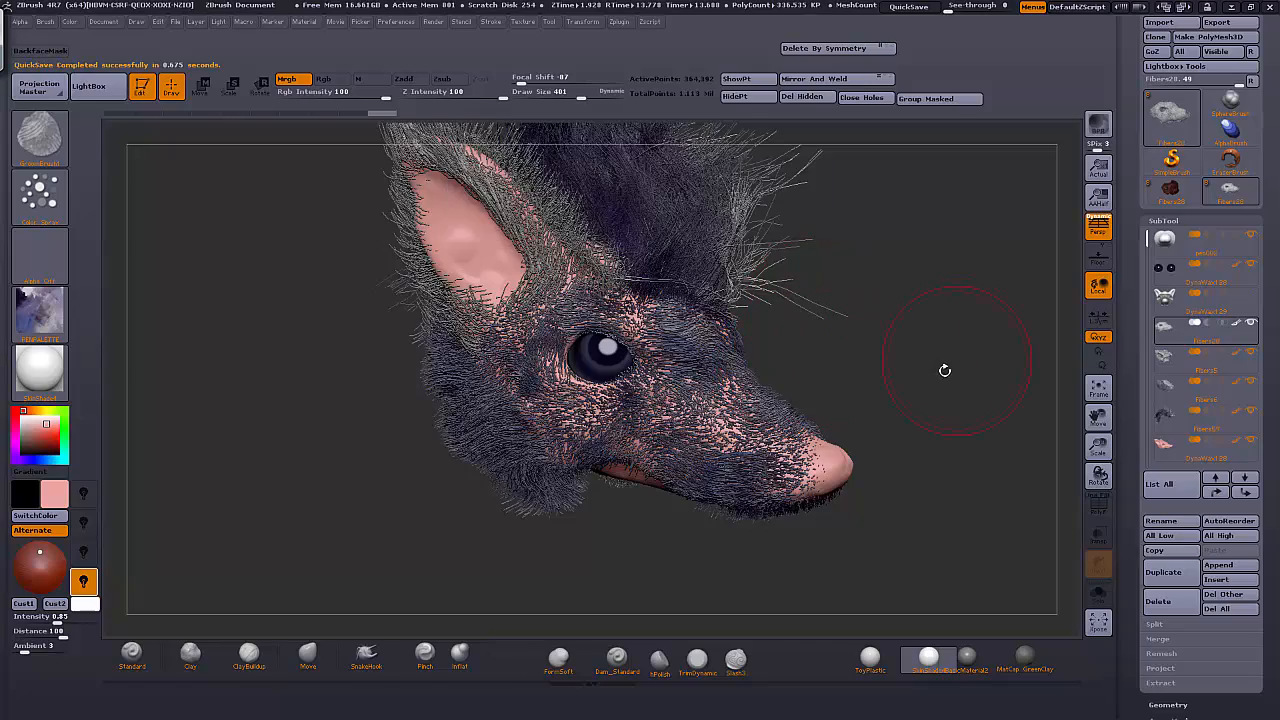
Spray the BrushTxtr texture's purple tones over the cheek, eye area and brow fur from several angles
{"action": "left_click_drag", "start_coordinate": [944, 370], "coordinate": [982, 365]}
{"action": "left_click_drag", "start_coordinate": [1103, 455], "coordinate": [1062, 496]}
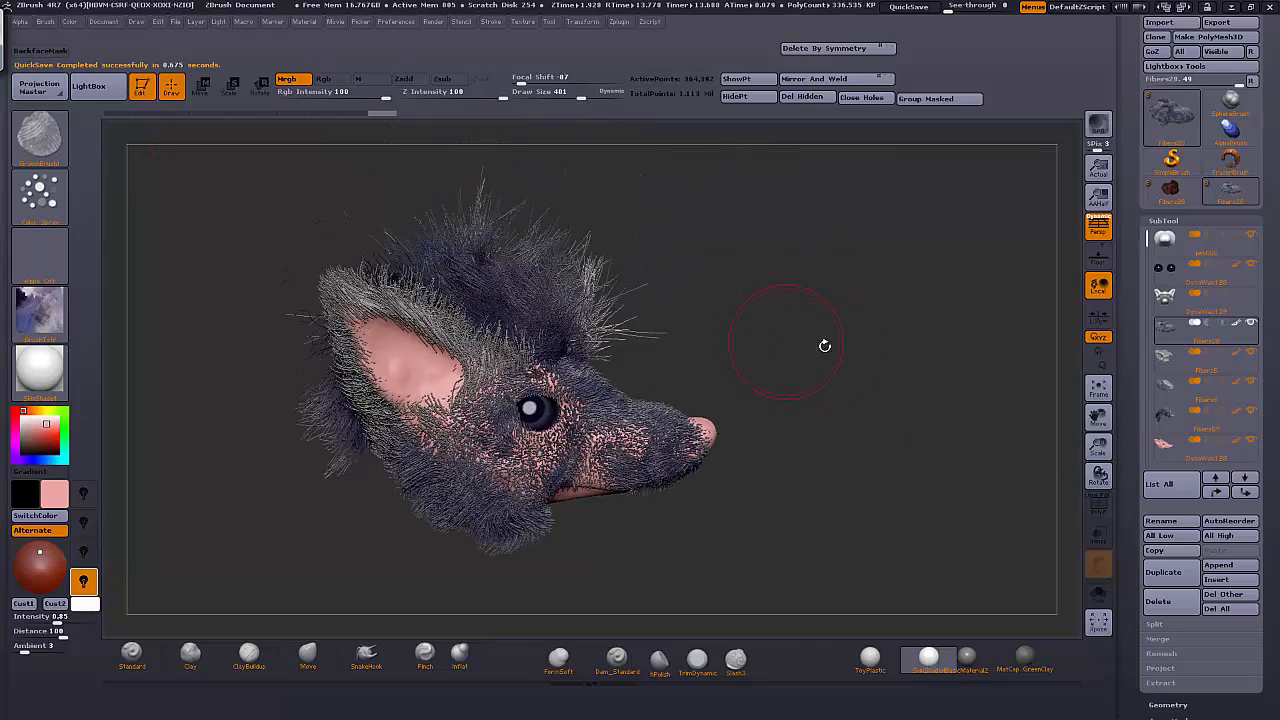
{"action": "left_click_drag", "start_coordinate": [823, 346], "coordinate": [880, 350]}
{"action": "left_click_drag", "start_coordinate": [455, 410], "coordinate": [470, 430]}
{"action": "left_click_drag", "start_coordinate": [769, 340], "coordinate": [815, 360]}
{"action": "left_click_drag", "start_coordinate": [466, 410], "coordinate": [505, 450]}
{"action": "left_click_drag", "start_coordinate": [730, 323], "coordinate": [620, 340]}
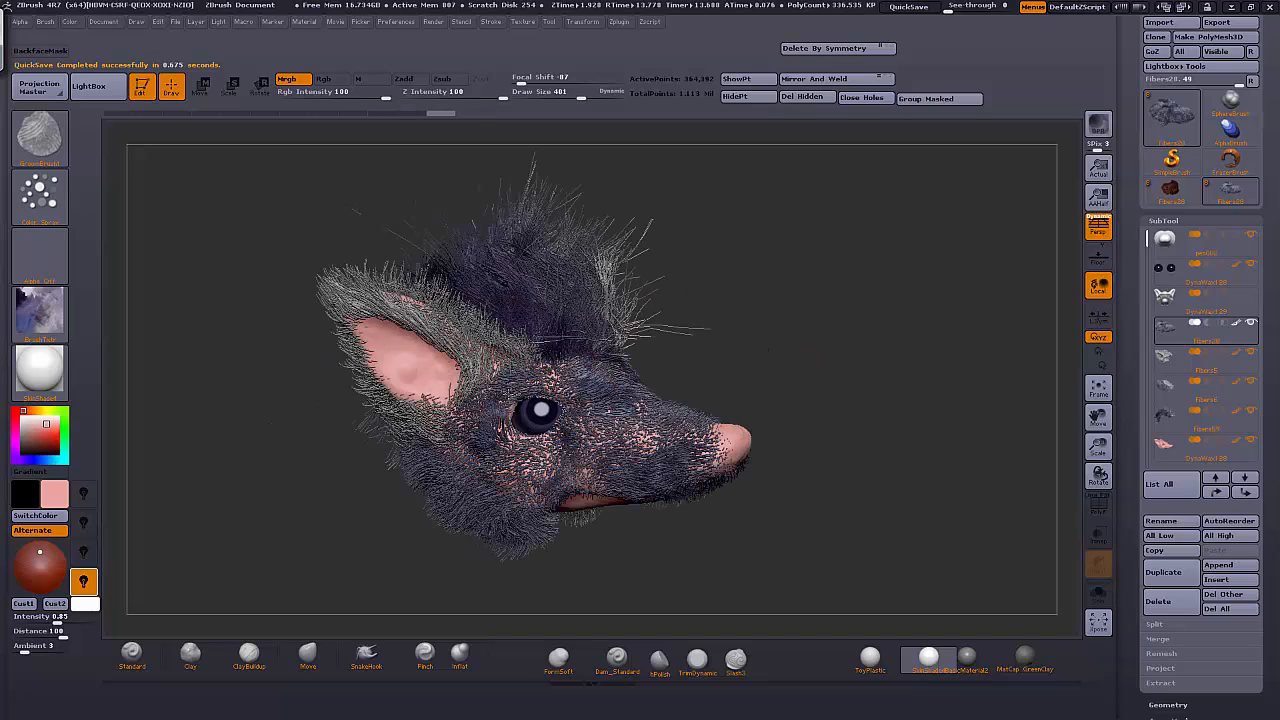
{"action": "mouse_move", "coordinate": [843, 328]}
{"action": "left_mouse_down"}
{"action": "mouse_move", "coordinate": [575, 385]}
{"action": "mouse_move", "coordinate": [632, 368]}
{"action": "left_mouse_up"}
{"action": "left_click_drag", "start_coordinate": [775, 333], "coordinate": [795, 330]}
Set Draw Size to 68 and spray finer texture color into the fur between the ear and the eye
{"action": "left_click", "coordinate": [560, 92]}
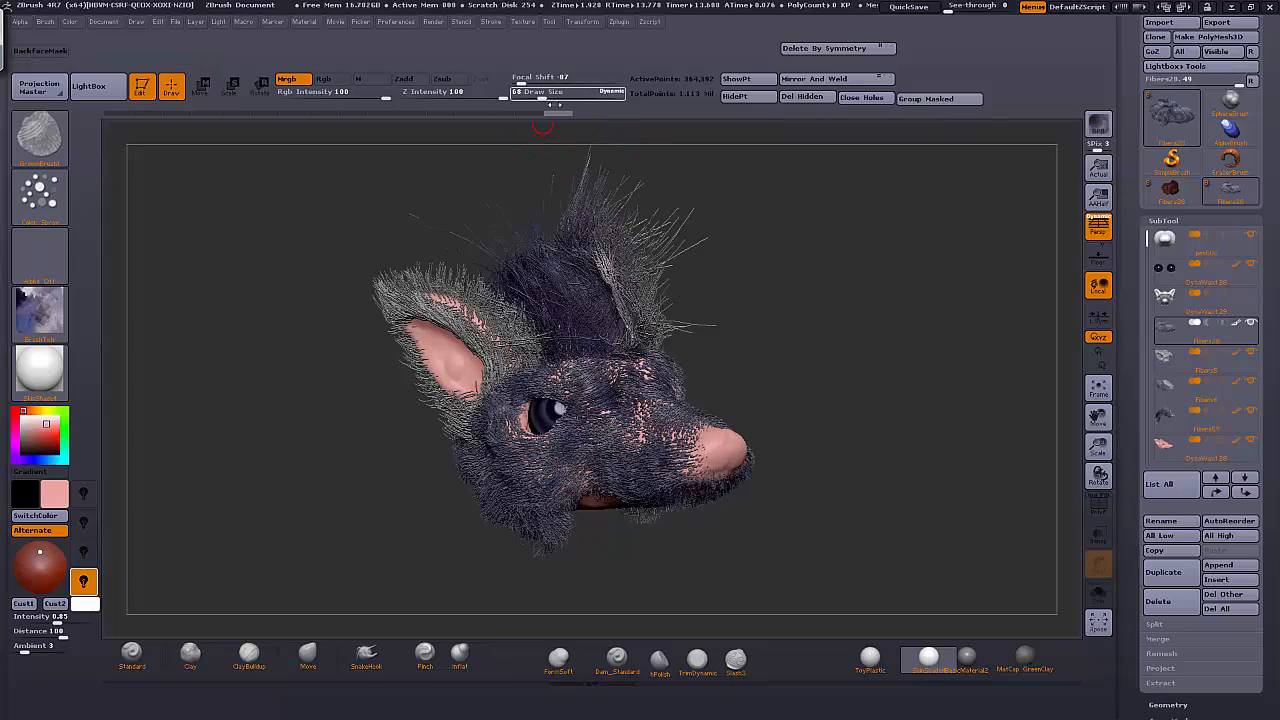
{"action": "mouse_move", "coordinate": [923, 423]}
{"action": "left_mouse_down"}
{"action": "mouse_move", "coordinate": [1098, 448]}
{"action": "mouse_move", "coordinate": [460, 318]}
{"action": "left_mouse_up"}
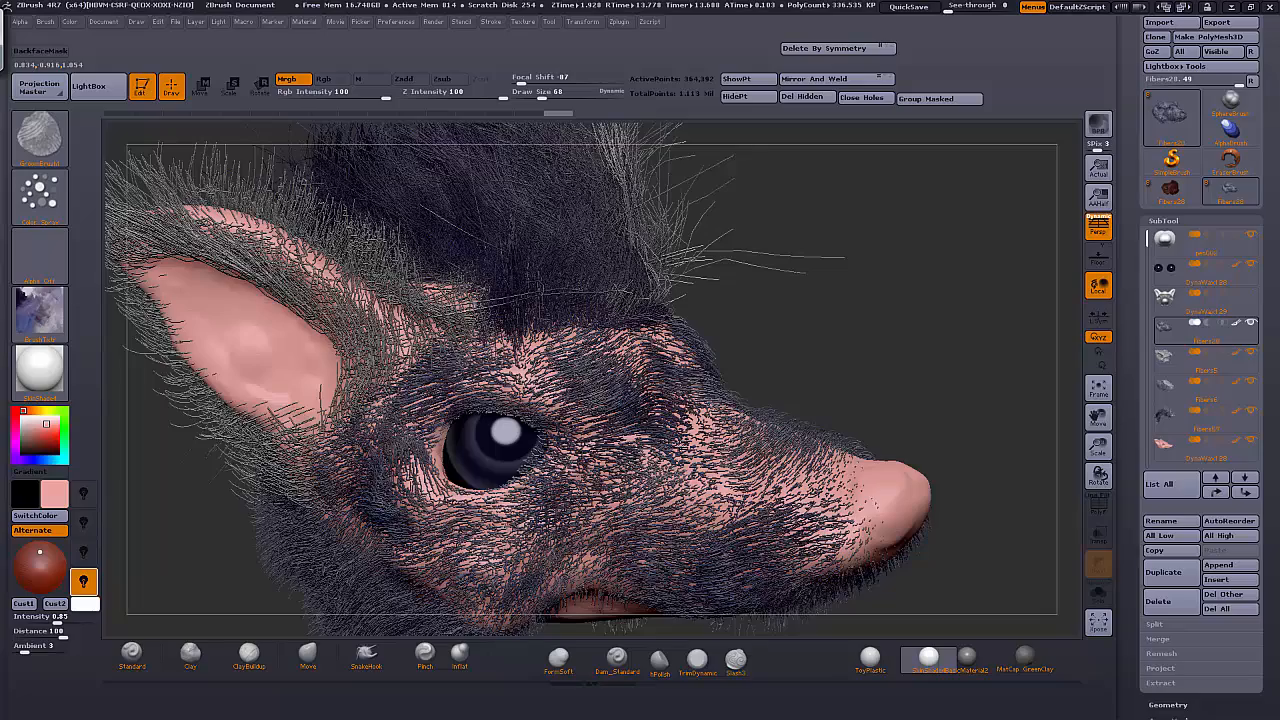
{"action": "left_click_drag", "start_coordinate": [900, 386], "coordinate": [760, 350]}
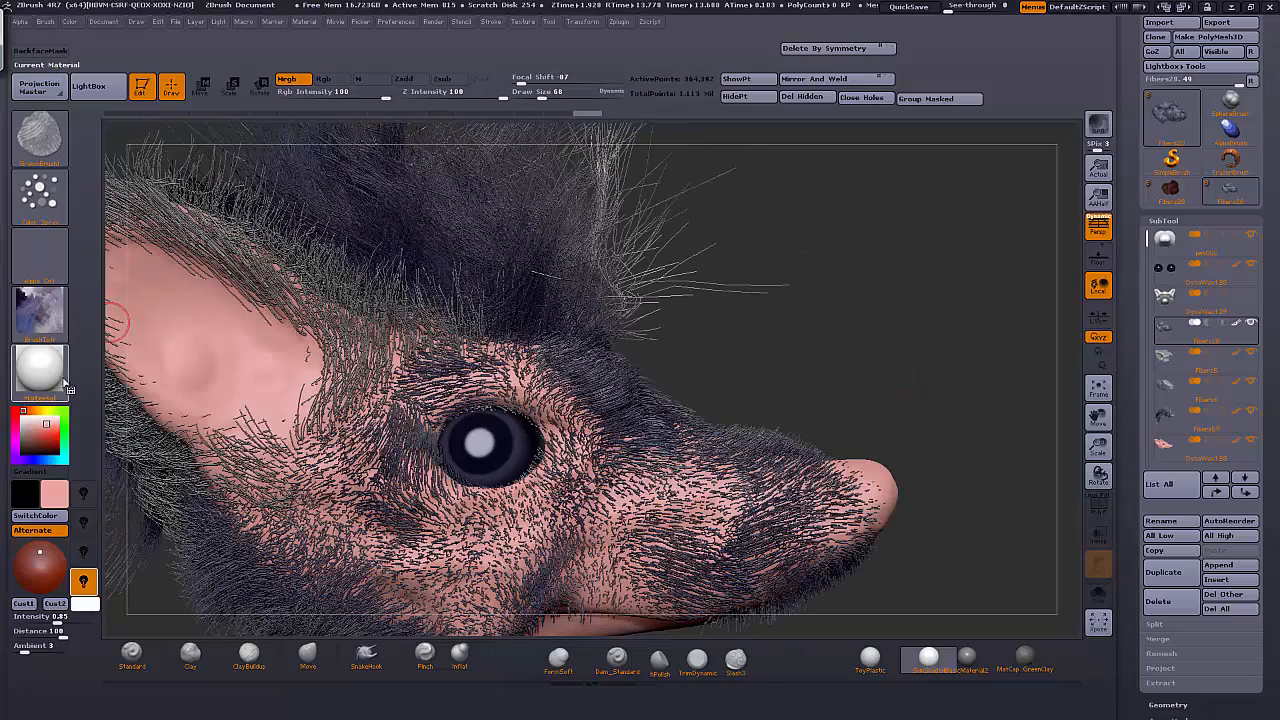
Turn off the brush texture and set the main painting colour to a pale bluish lavender
{"action": "left_click", "coordinate": [50, 318]}
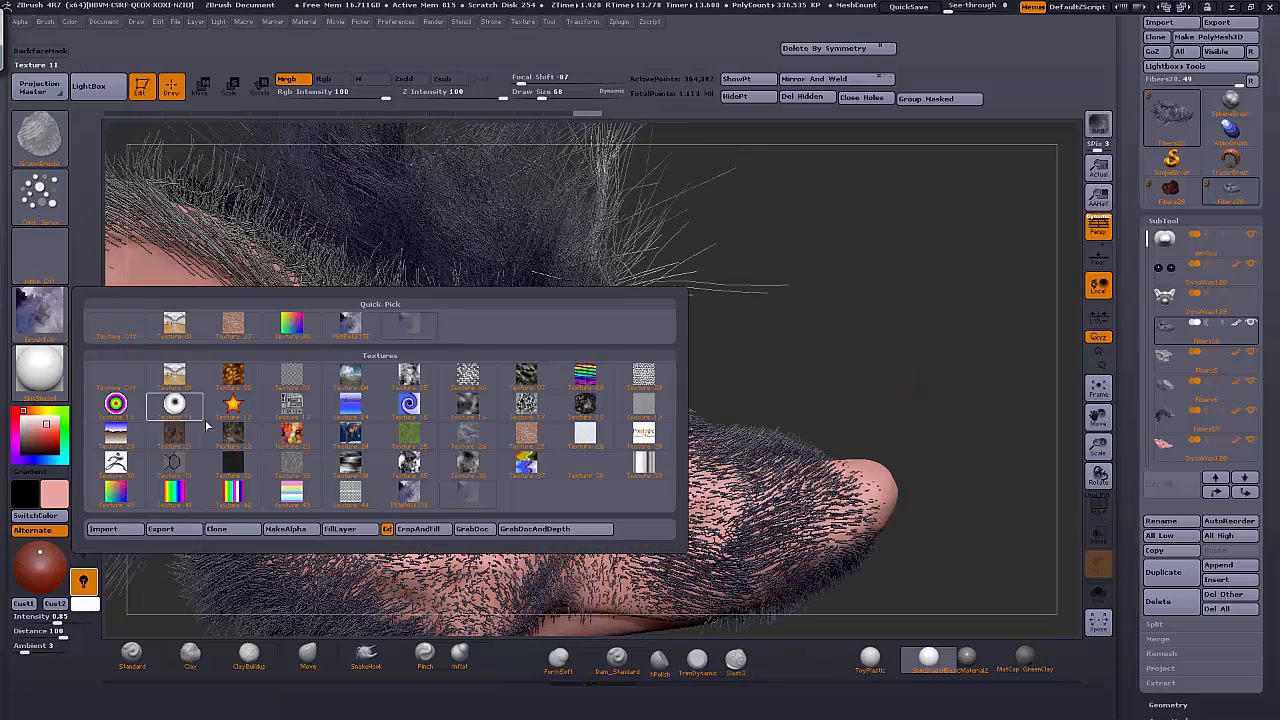
{"action": "left_click", "coordinate": [117, 366]}
{"action": "left_click", "coordinate": [54, 491]}
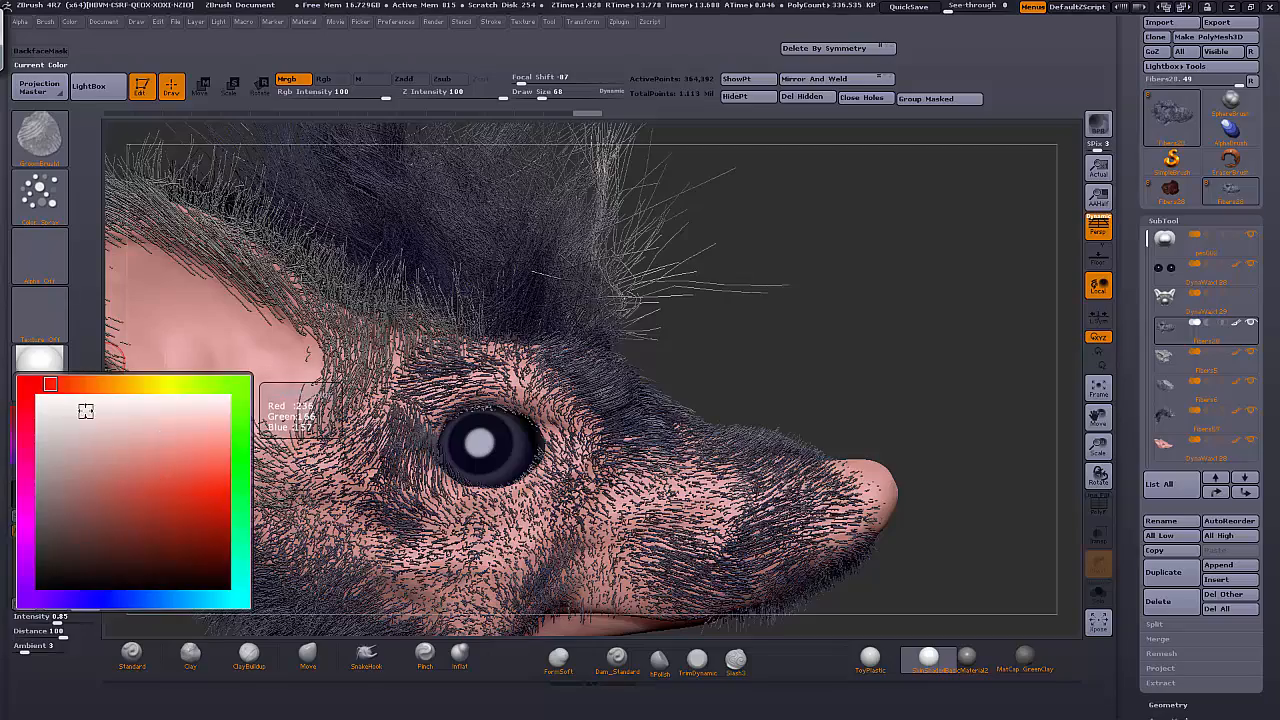
{"action": "left_click", "coordinate": [86, 411]}
{"action": "left_click_drag", "start_coordinate": [881, 346], "coordinate": [697, 351]}
{"action": "left_click", "coordinate": [54, 491]}
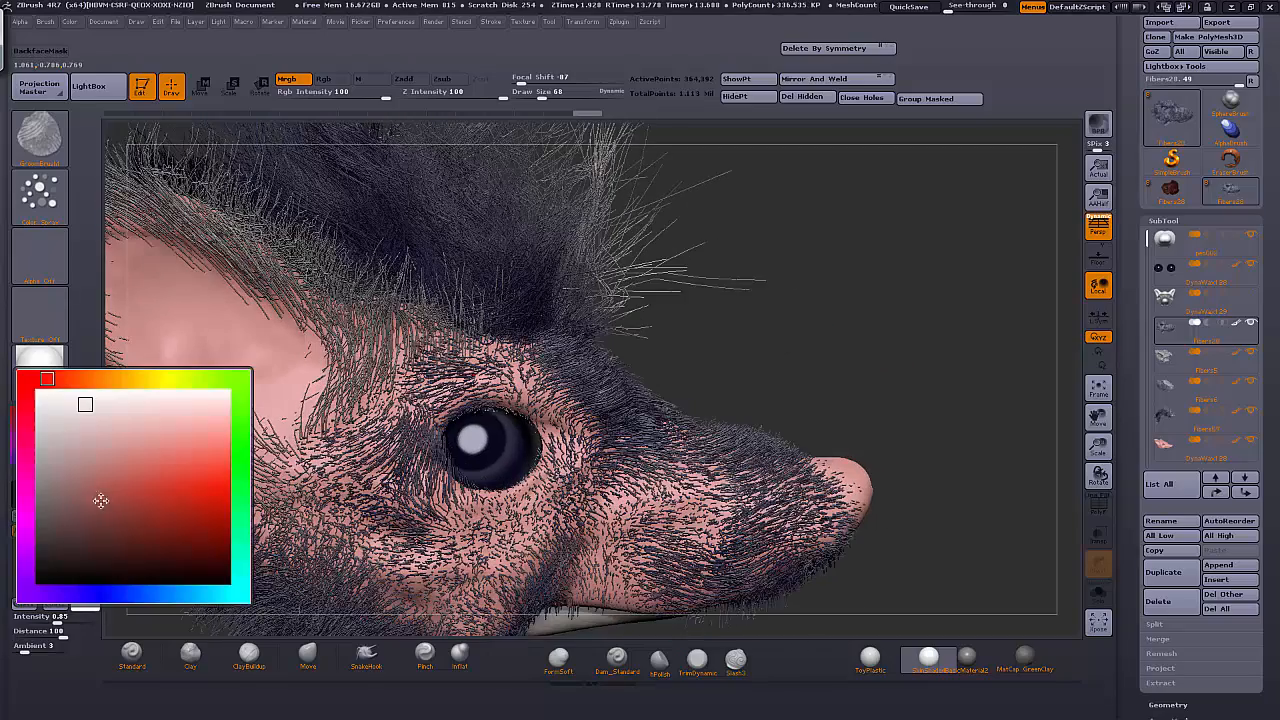
{"action": "left_click", "coordinate": [112, 590]}
{"action": "left_click", "coordinate": [83, 443]}
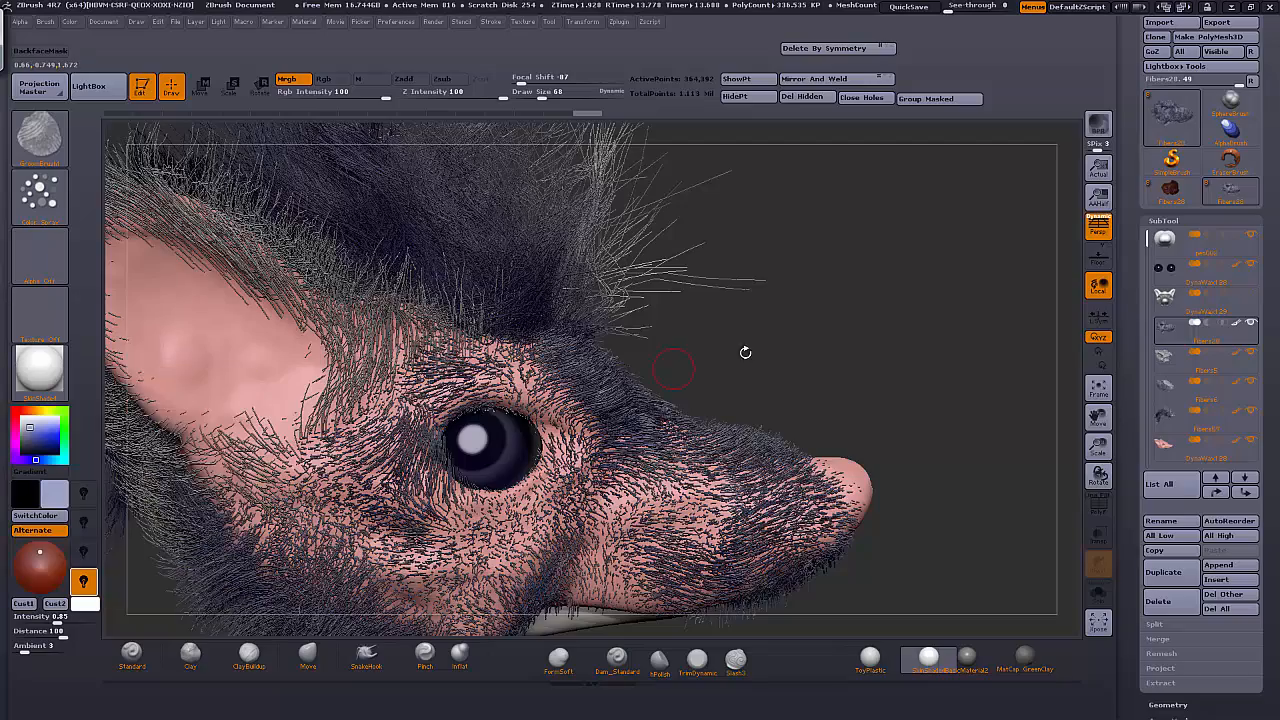
Enlarge the brush to draw size 208 and groom pale lavender over the fur on the side of the snout
{"action": "left_click_drag", "start_coordinate": [743, 351], "coordinate": [788, 349]}
{"action": "left_click_drag", "start_coordinate": [1098, 446], "coordinate": [1097, 420]}
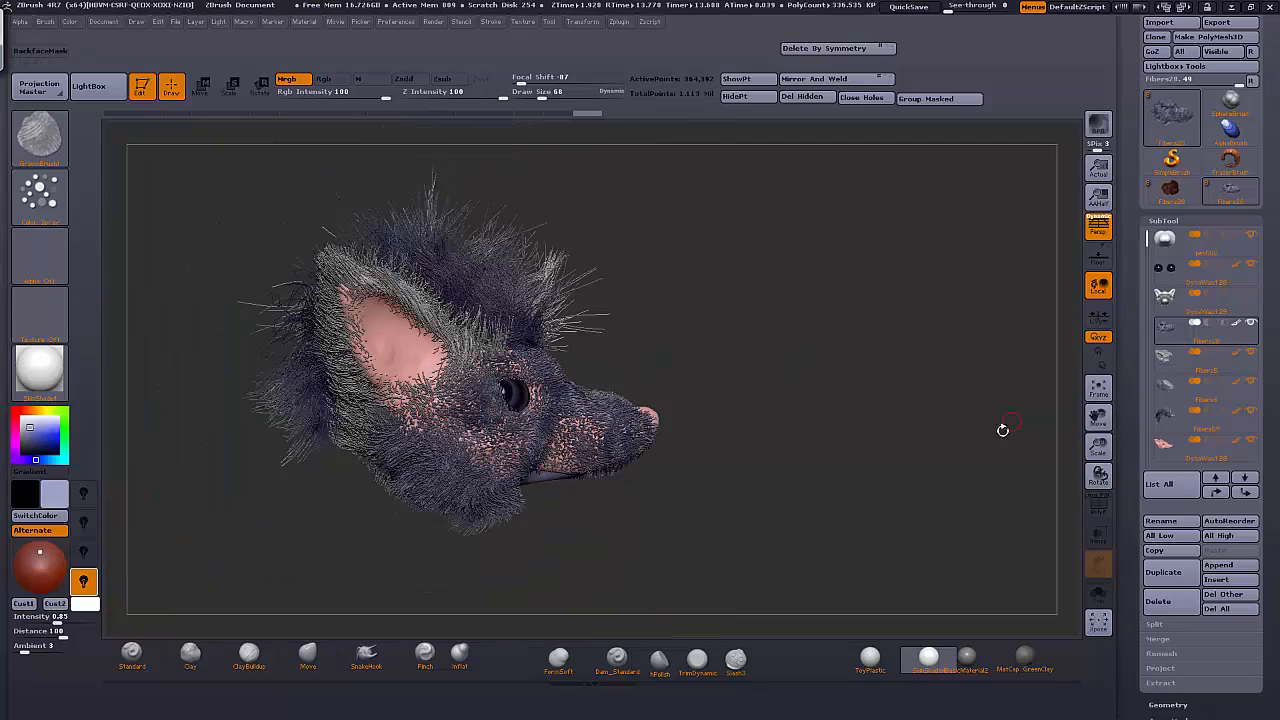
{"action": "left_click_drag", "start_coordinate": [1003, 431], "coordinate": [856, 305], "text": "shift"}
{"action": "left_click_drag", "start_coordinate": [774, 280], "coordinate": [714, 243]}
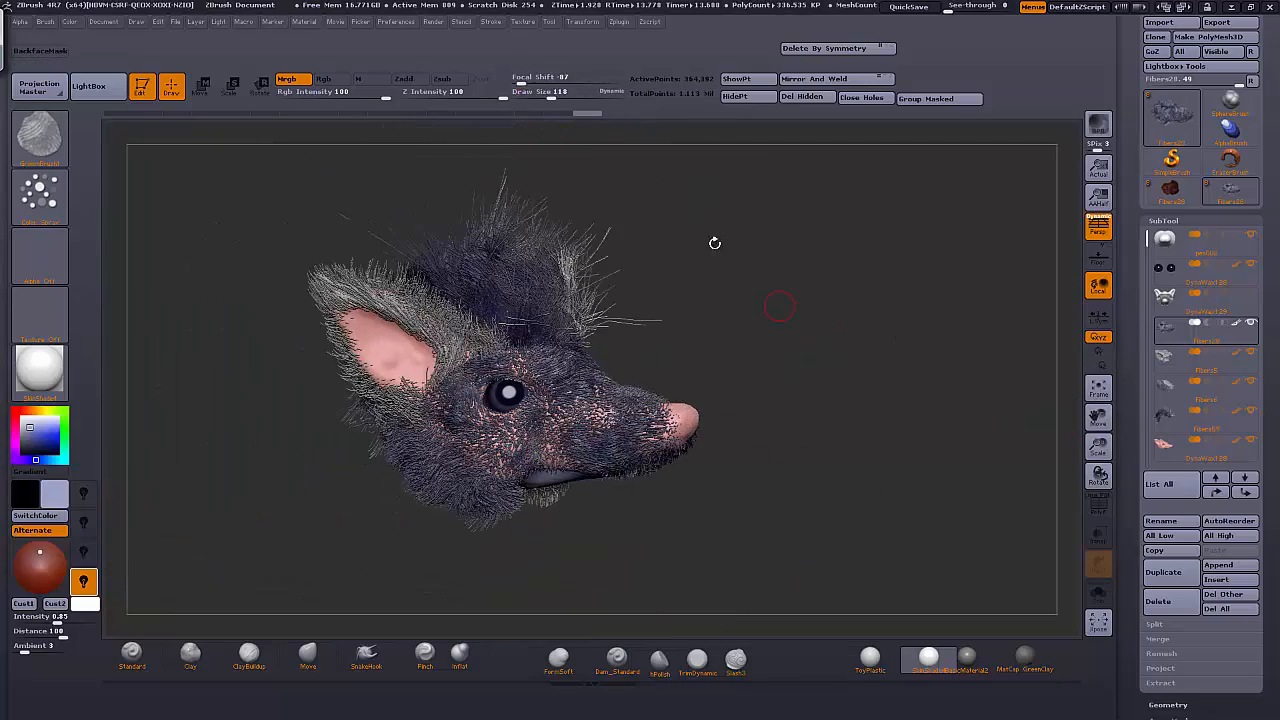
{"action": "left_click_drag", "start_coordinate": [552, 94], "coordinate": [563, 94]}
{"action": "mouse_move", "coordinate": [620, 446]}
{"action": "left_mouse_down"}
{"action": "mouse_move", "coordinate": [598, 476]}
{"action": "mouse_move", "coordinate": [560, 484]}
{"action": "left_mouse_up"}
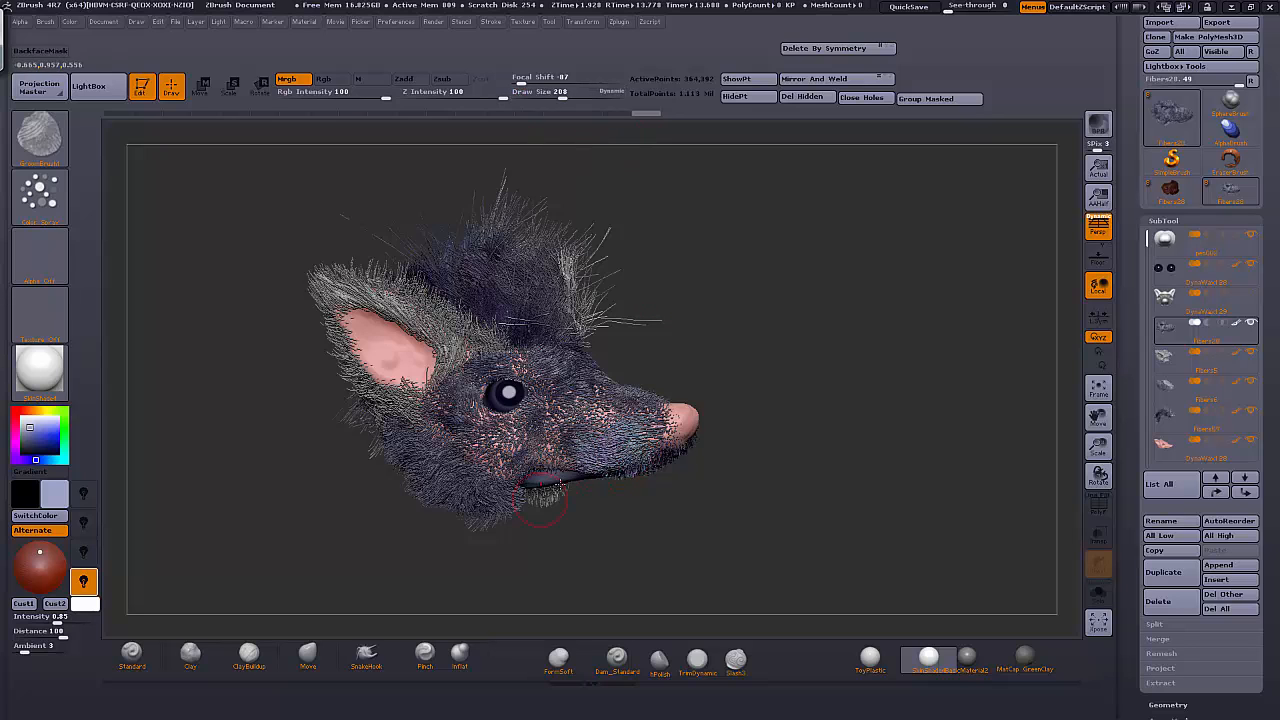
Change the stroke type to Spray and work pale lavender over the snout fur, stepping through the undo history to compare
{"action": "left_click_drag", "start_coordinate": [762, 375], "coordinate": [97, 352]}
{"action": "left_click", "coordinate": [39, 192]}
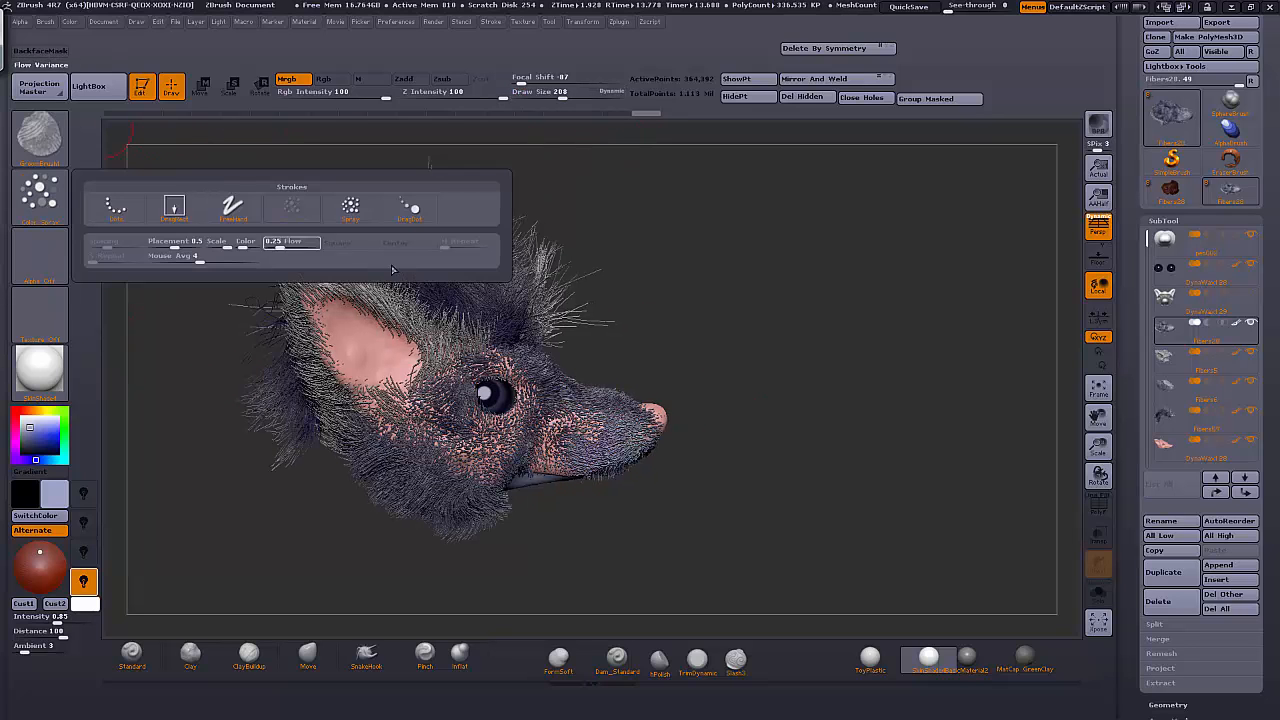
{"action": "left_click", "coordinate": [347, 214]}
{"action": "mouse_move", "coordinate": [616, 441]}
{"action": "left_mouse_down"}
{"action": "mouse_move", "coordinate": [576, 447]}
{"action": "mouse_move", "coordinate": [618, 440]}
{"action": "left_mouse_up"}
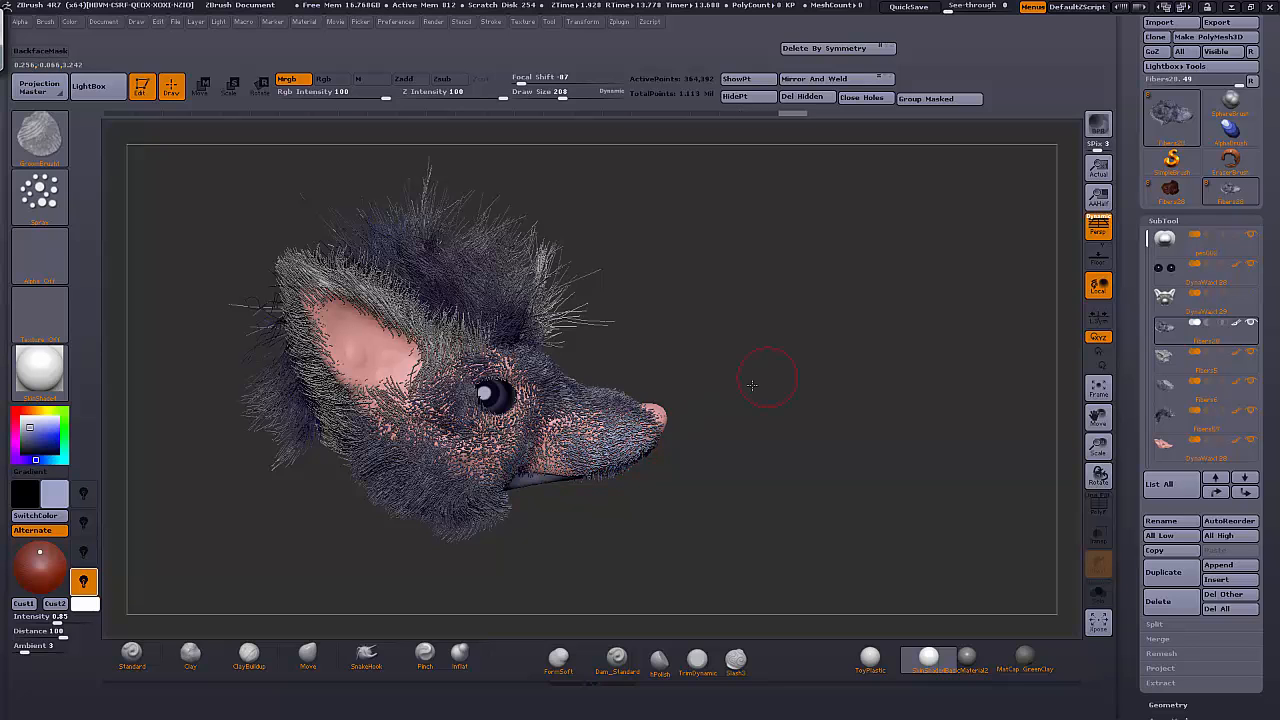
{"action": "key", "text": "ctrl+z"}
{"action": "key", "text": "ctrl+shift+z"}
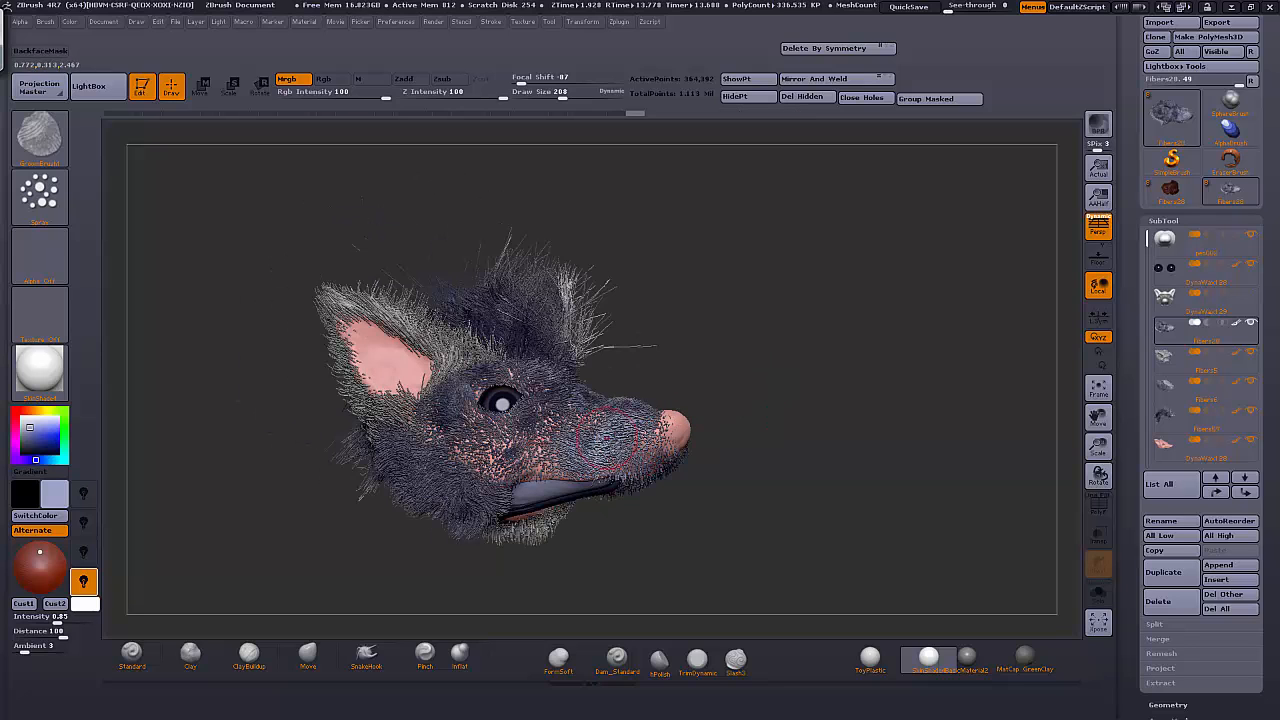
{"action": "key", "text": "ctrl+shift+z"}
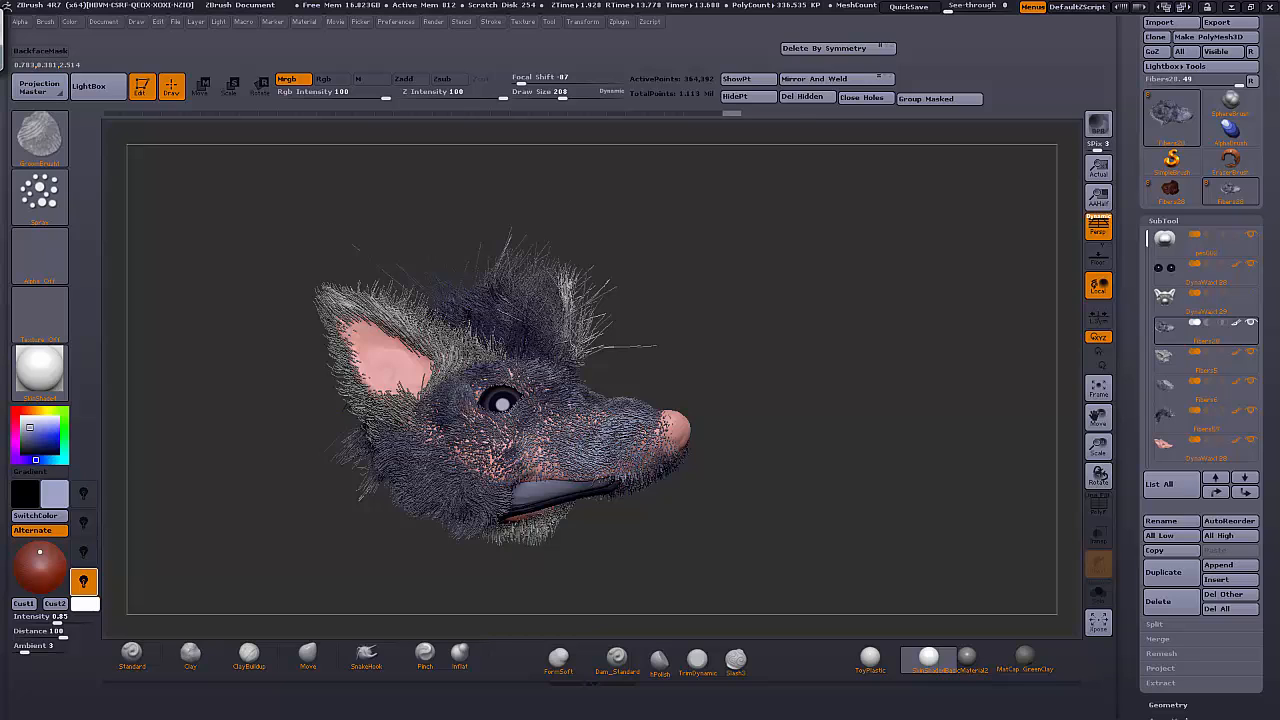
Shift the painting colour slightly towards purple and tint the fur along the snout
{"action": "left_click", "coordinate": [55, 491]}
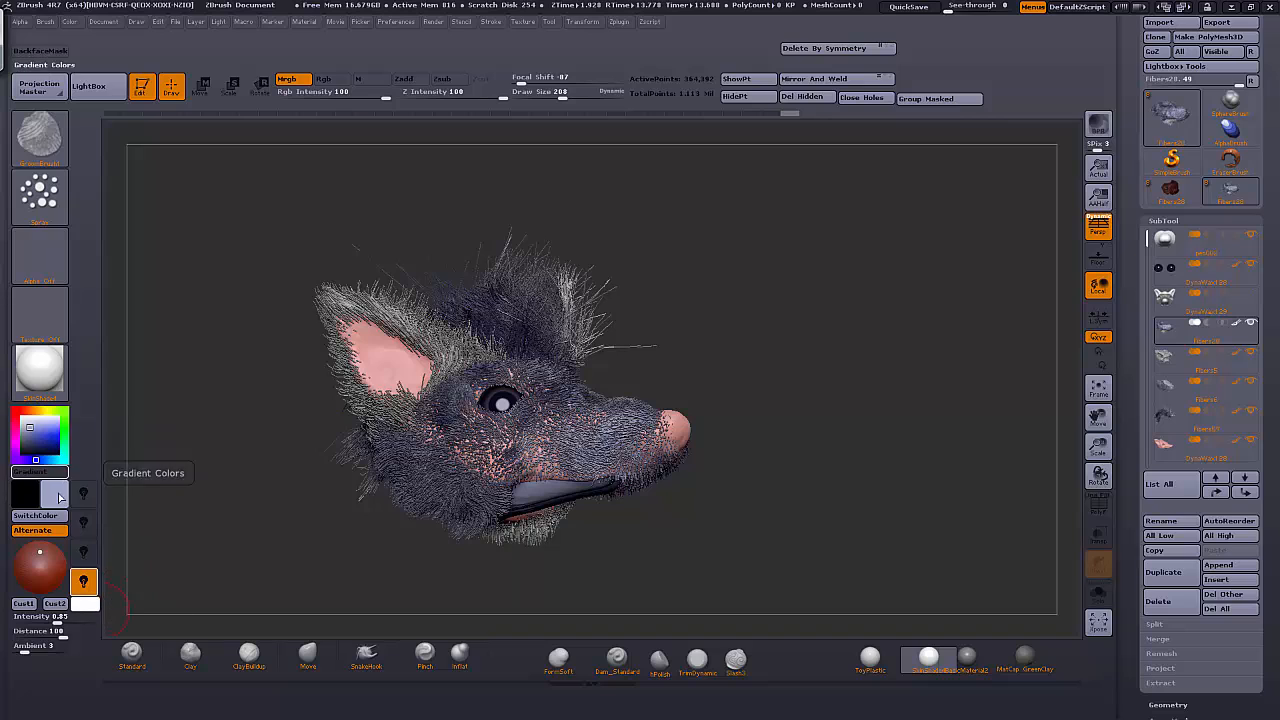
{"action": "left_click", "coordinate": [60, 497]}
{"action": "left_click_drag", "start_coordinate": [100, 610], "coordinate": [86, 606]}
{"action": "mouse_move", "coordinate": [724, 306]}
{"action": "left_mouse_down"}
{"action": "mouse_move", "coordinate": [564, 433]}
{"action": "mouse_move", "coordinate": [587, 450]}
{"action": "left_mouse_up"}
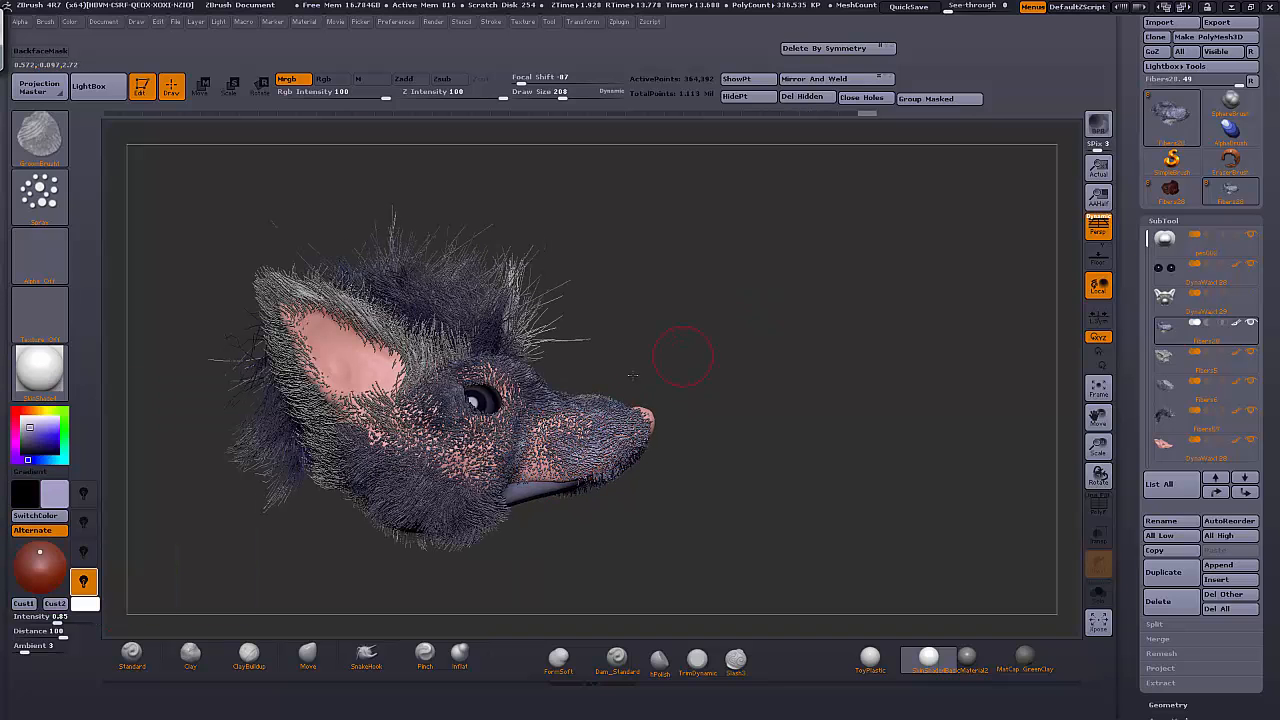
{"action": "left_click_drag", "start_coordinate": [632, 375], "coordinate": [584, 392]}
Lighten the lavender painting colour and brush it over the fur on the side of the snout above the mouth
{"action": "left_click", "coordinate": [64, 500]}
{"action": "left_click", "coordinate": [87, 448]}
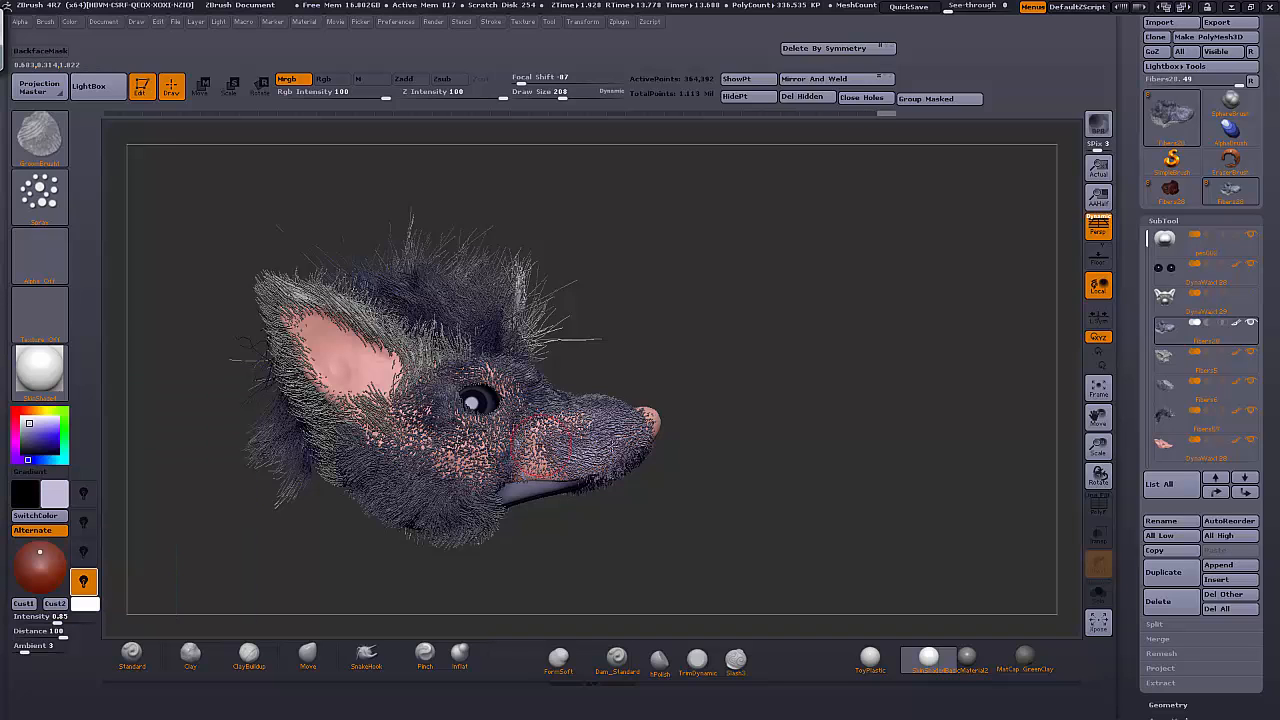
{"action": "left_click_drag", "start_coordinate": [540, 482], "coordinate": [548, 480]}
{"action": "left_click_drag", "start_coordinate": [657, 404], "coordinate": [775, 387]}
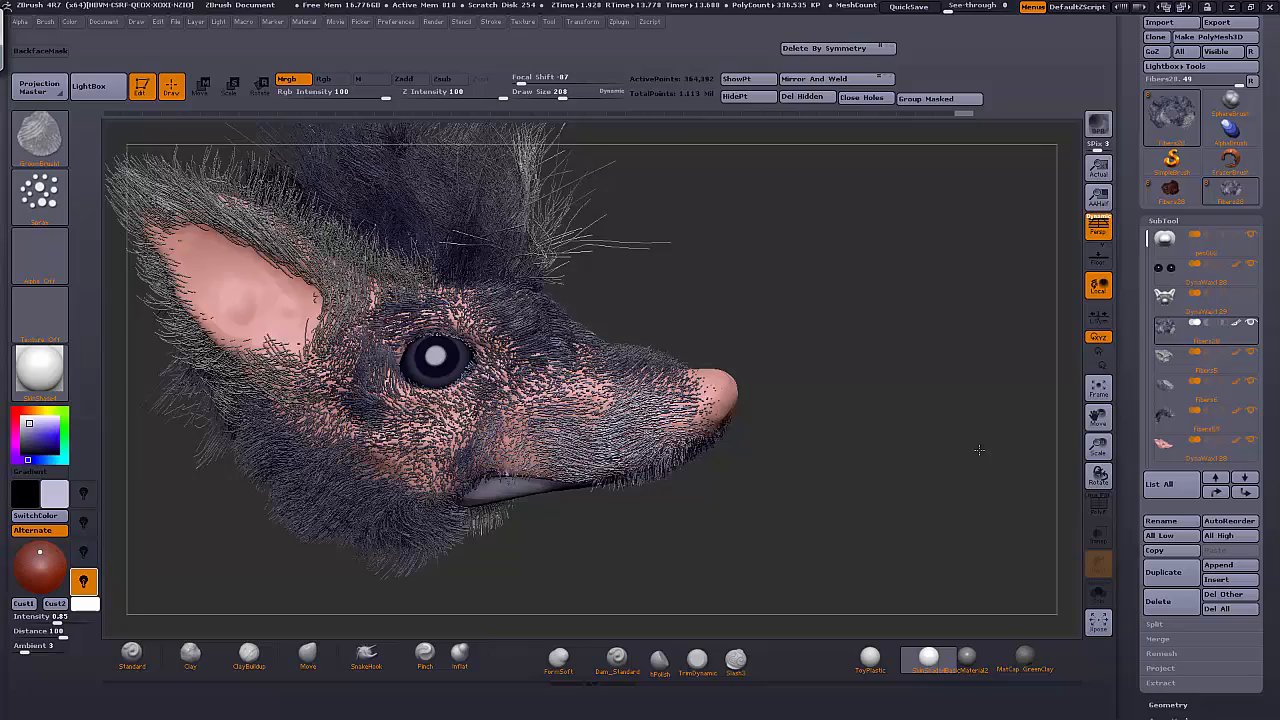
{"action": "left_click_drag", "start_coordinate": [979, 449], "coordinate": [940, 440]}
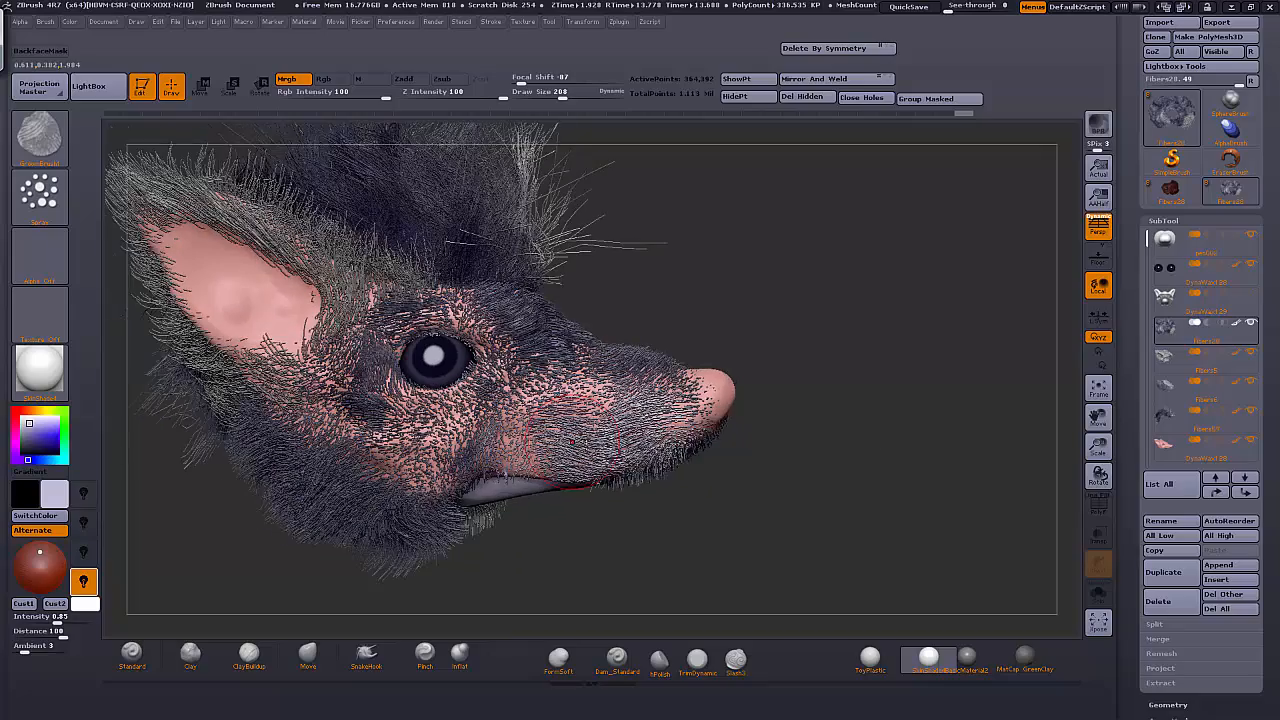
{"action": "left_click_drag", "start_coordinate": [588, 445], "coordinate": [543, 492]}
Make the Fibers5 subtool active and assign the mottled blue-grey BrushTxtr texture to the brush
{"action": "mouse_move", "coordinate": [834, 325]}
{"action": "left_mouse_down", "text": "shift"}
{"action": "mouse_move", "coordinate": [1125, 412]}
{"action": "mouse_move", "coordinate": [1080, 420]}
{"action": "left_mouse_up", "text": "shift"}
{"action": "left_click_drag", "start_coordinate": [1097, 417], "coordinate": [1080, 502]}
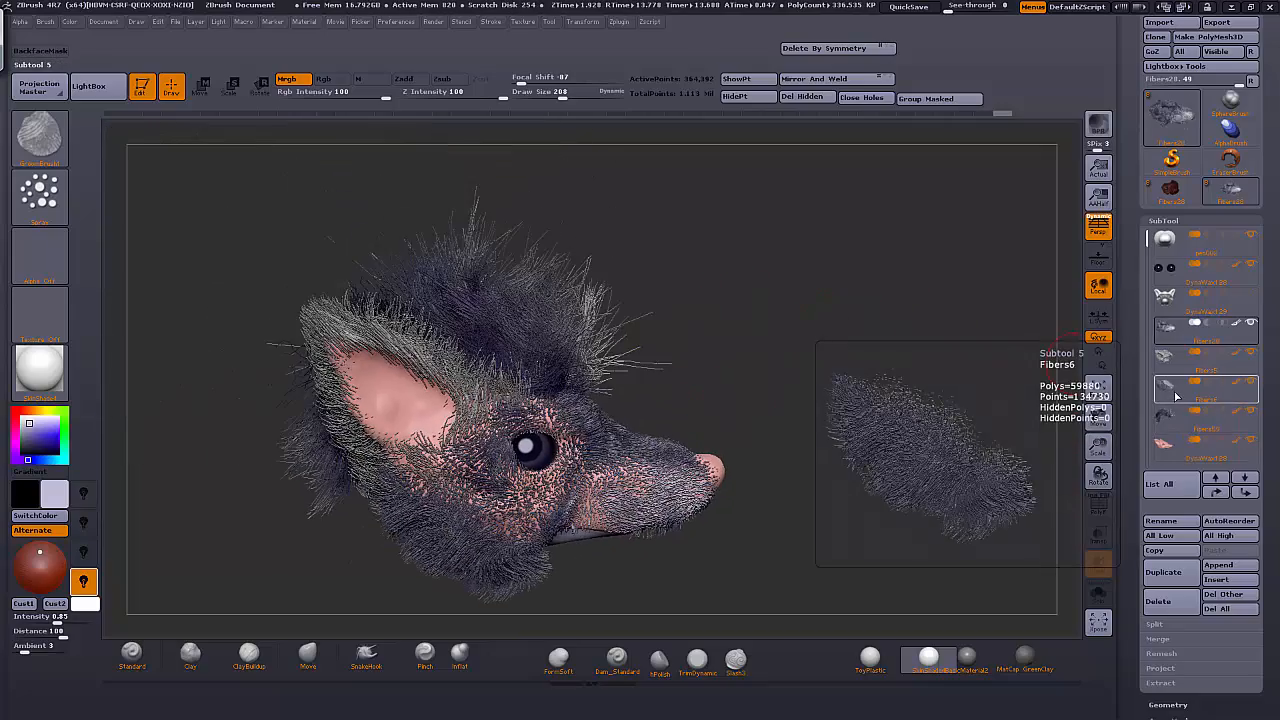
{"action": "left_click", "coordinate": [1168, 364]}
{"action": "left_click", "coordinate": [1162, 364]}
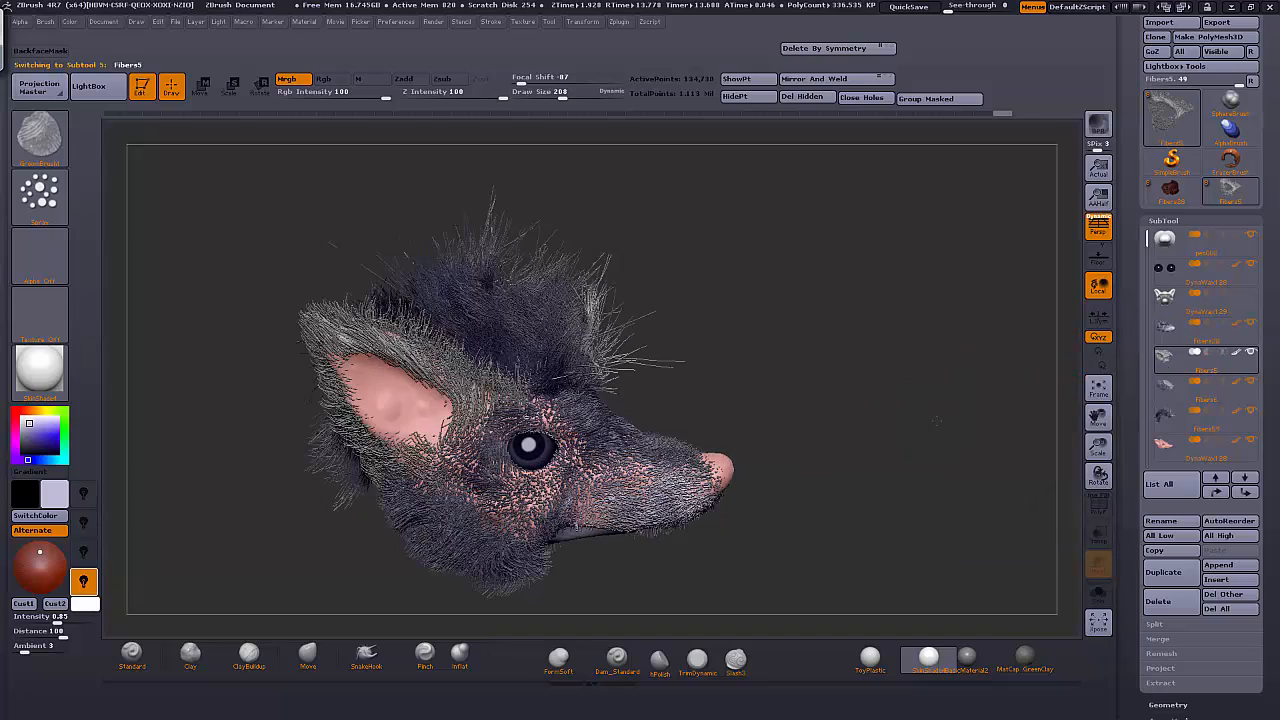
{"action": "left_click", "coordinate": [55, 370]}
{"action": "left_click", "coordinate": [54, 322]}
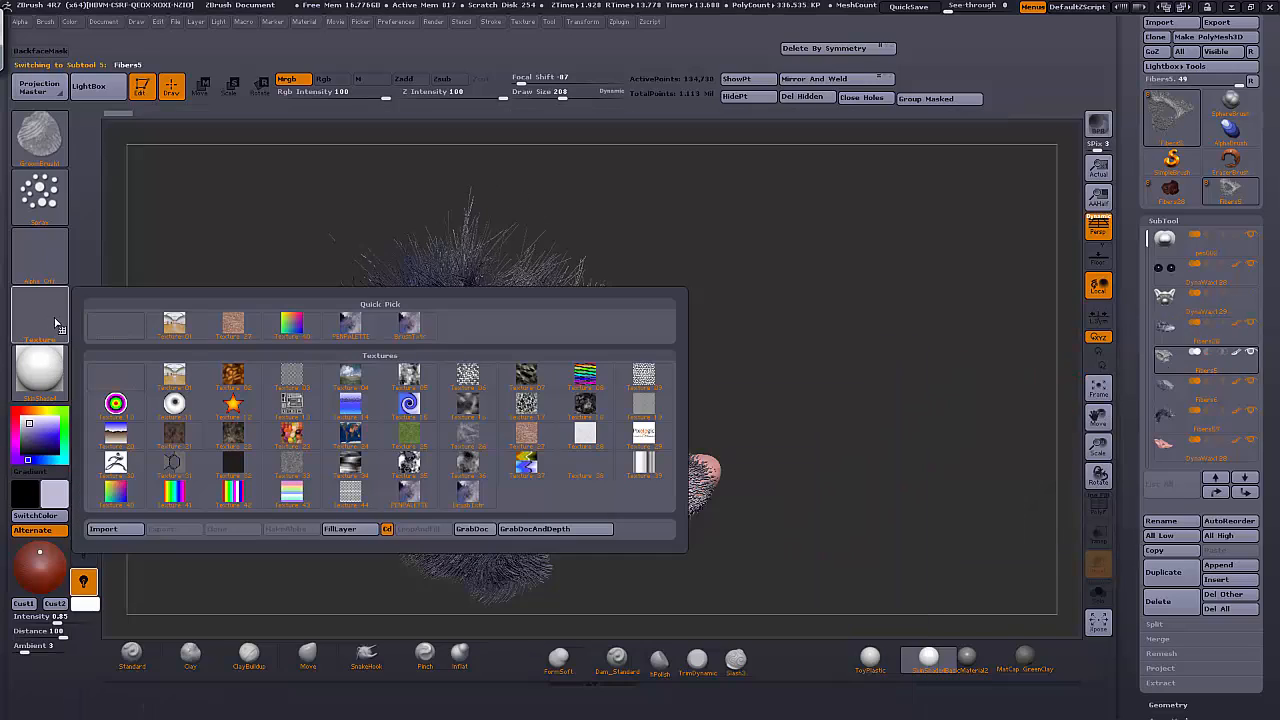
{"action": "left_click", "coordinate": [408, 325]}
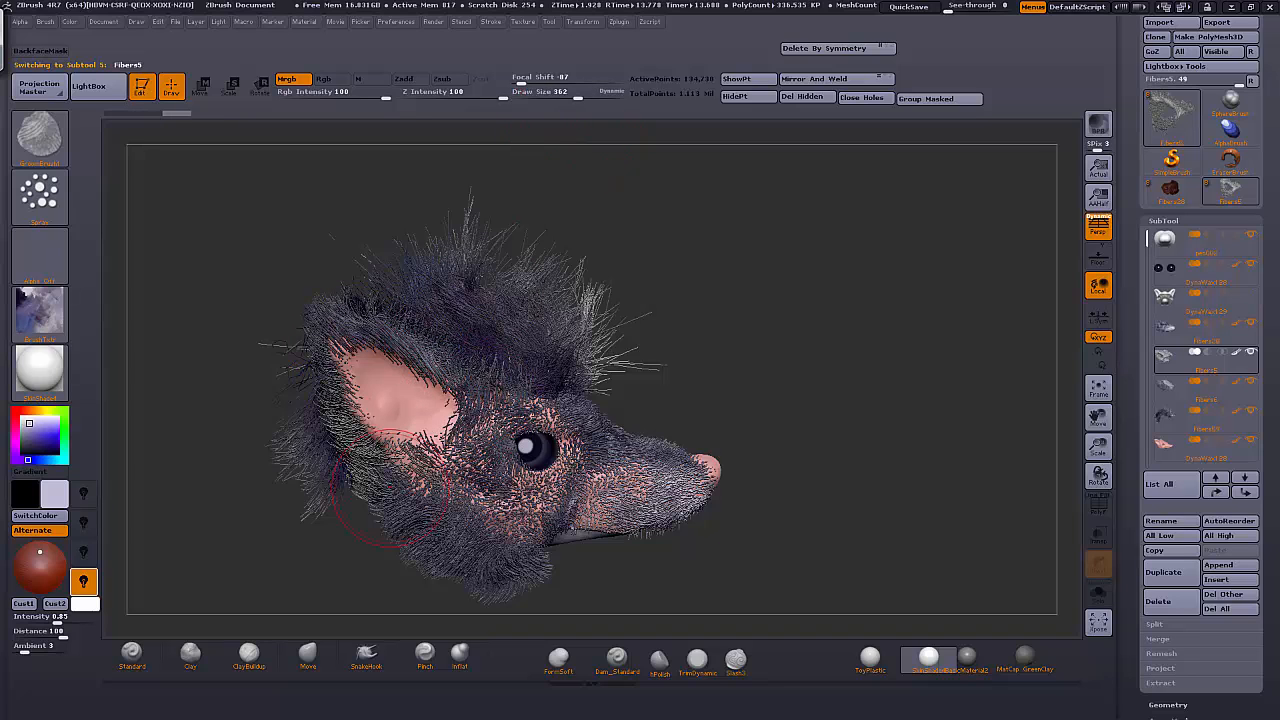
Paint the blue-grey texture over the fur around the ear and cheek at draw size 362
{"action": "left_click_drag", "start_coordinate": [390, 489], "coordinate": [371, 470]}
{"action": "left_click_drag", "start_coordinate": [263, 363], "coordinate": [405, 368]}
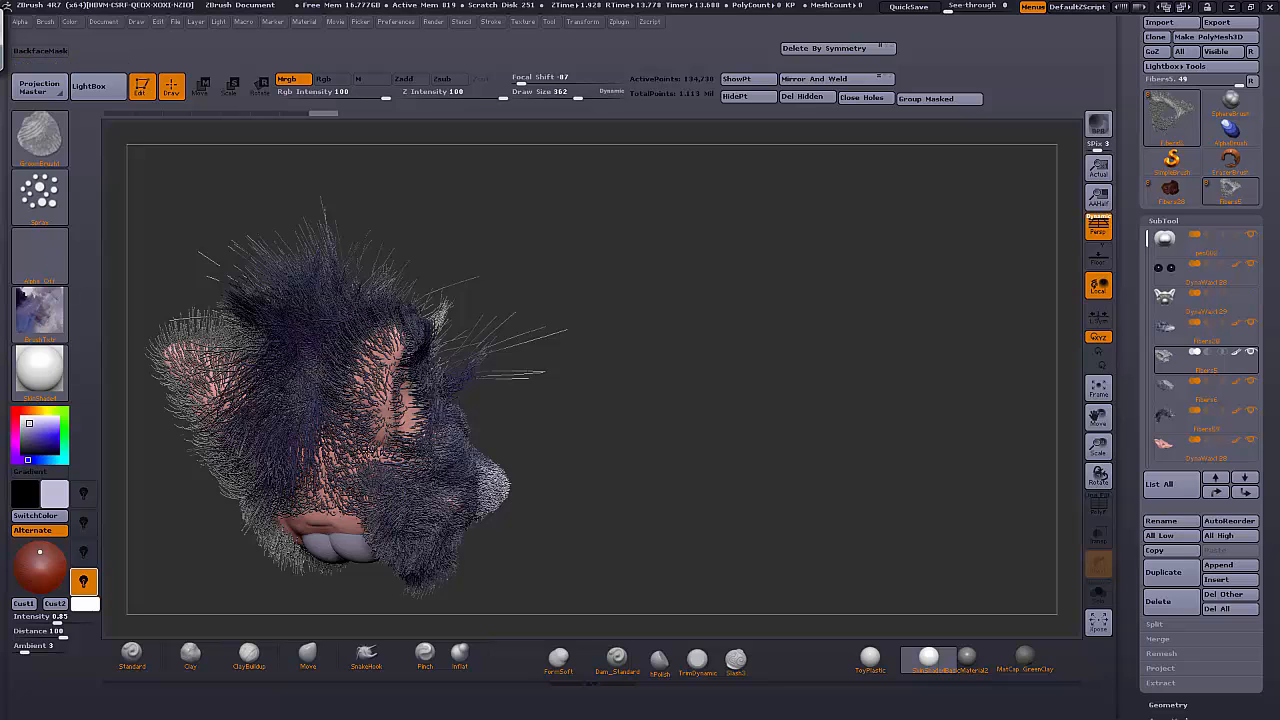
{"action": "left_click_drag", "start_coordinate": [682, 277], "coordinate": [405, 350]}
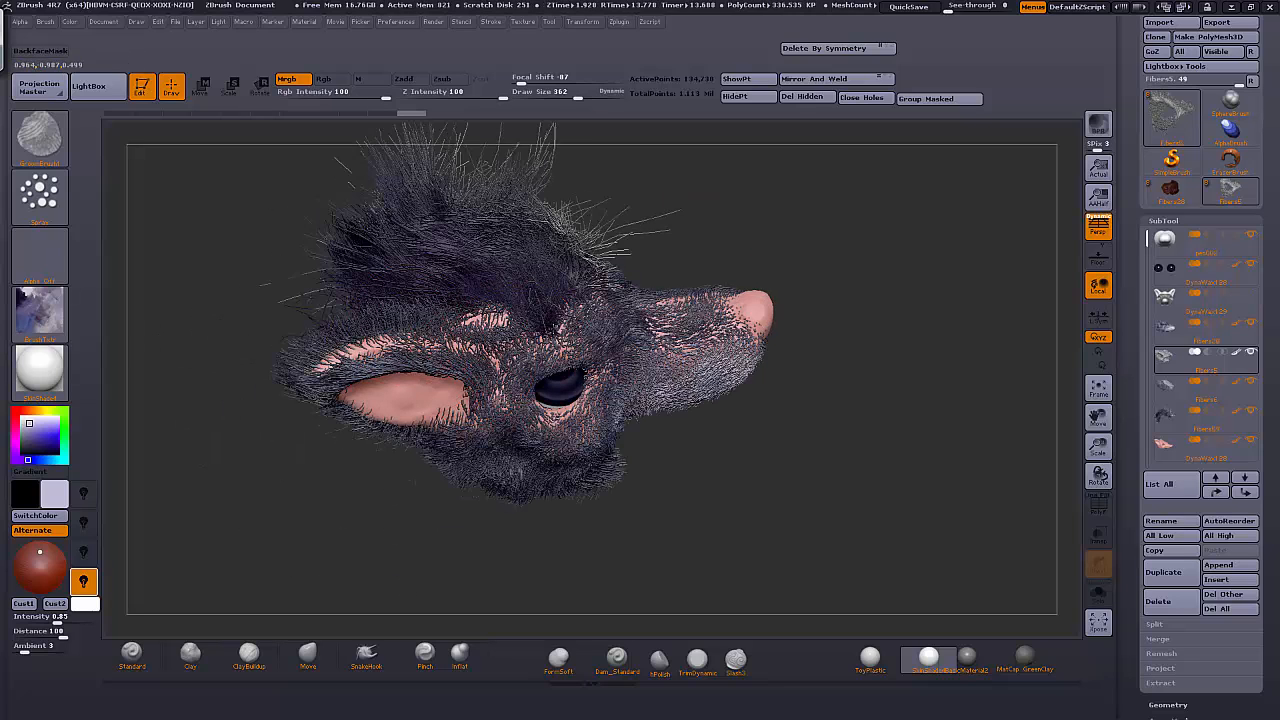
{"action": "left_click_drag", "start_coordinate": [230, 440], "coordinate": [417, 371]}
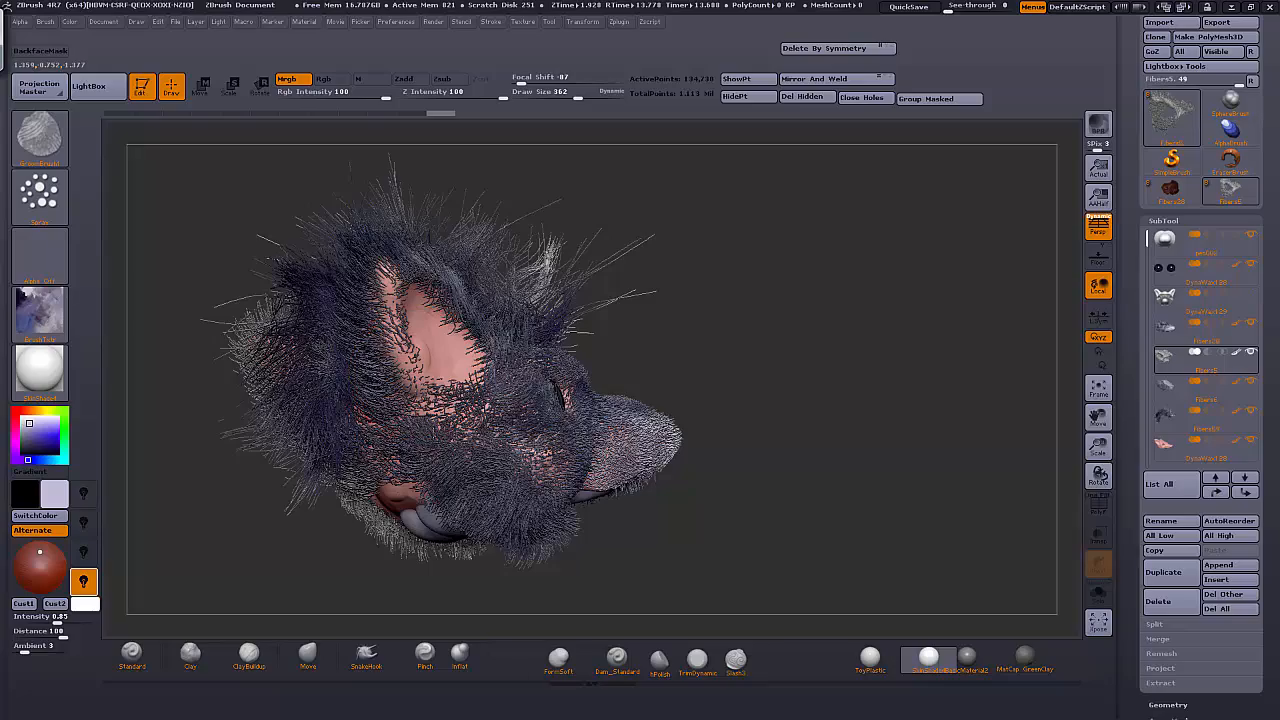
Frame the head in a three-quarter view and render it with BPR
{"action": "left_click_drag", "start_coordinate": [882, 322], "coordinate": [955, 395]}
{"action": "left_click_drag", "start_coordinate": [1100, 440], "coordinate": [1099, 416]}
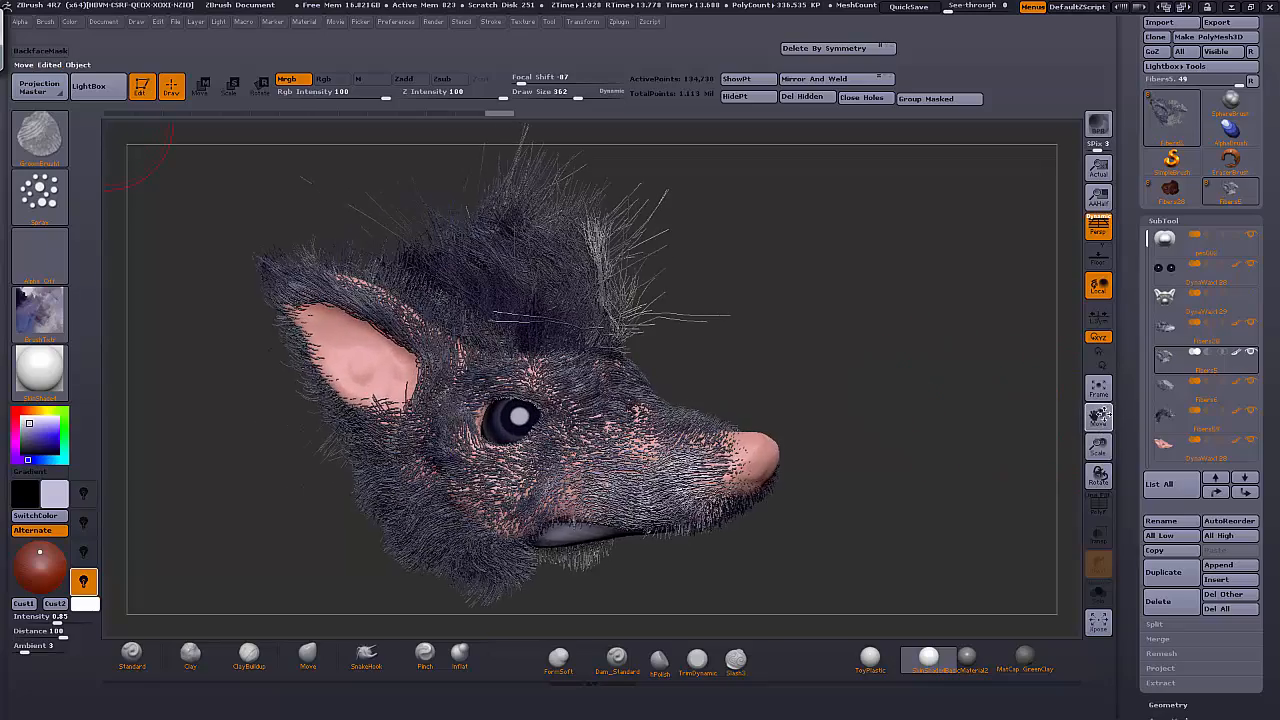
{"action": "mouse_move", "coordinate": [966, 401]}
{"action": "left_mouse_down"}
{"action": "mouse_move", "coordinate": [934, 383]}
{"action": "mouse_move", "coordinate": [966, 400]}
{"action": "left_mouse_up"}
{"action": "mouse_move", "coordinate": [1098, 430]}
{"action": "left_mouse_down"}
{"action": "mouse_move", "coordinate": [1097, 418]}
{"action": "mouse_move", "coordinate": [1110, 424]}
{"action": "mouse_move", "coordinate": [1100, 418]}
{"action": "left_mouse_up"}
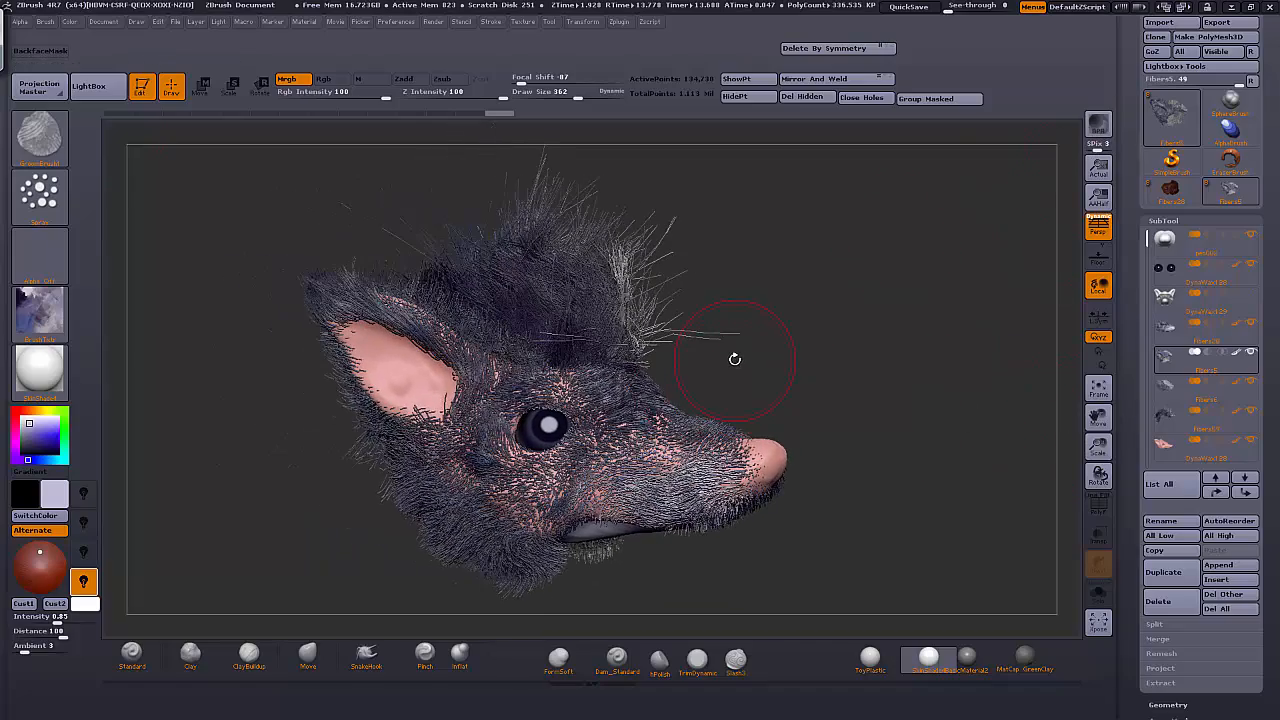
{"action": "key", "text": "shift+r"}
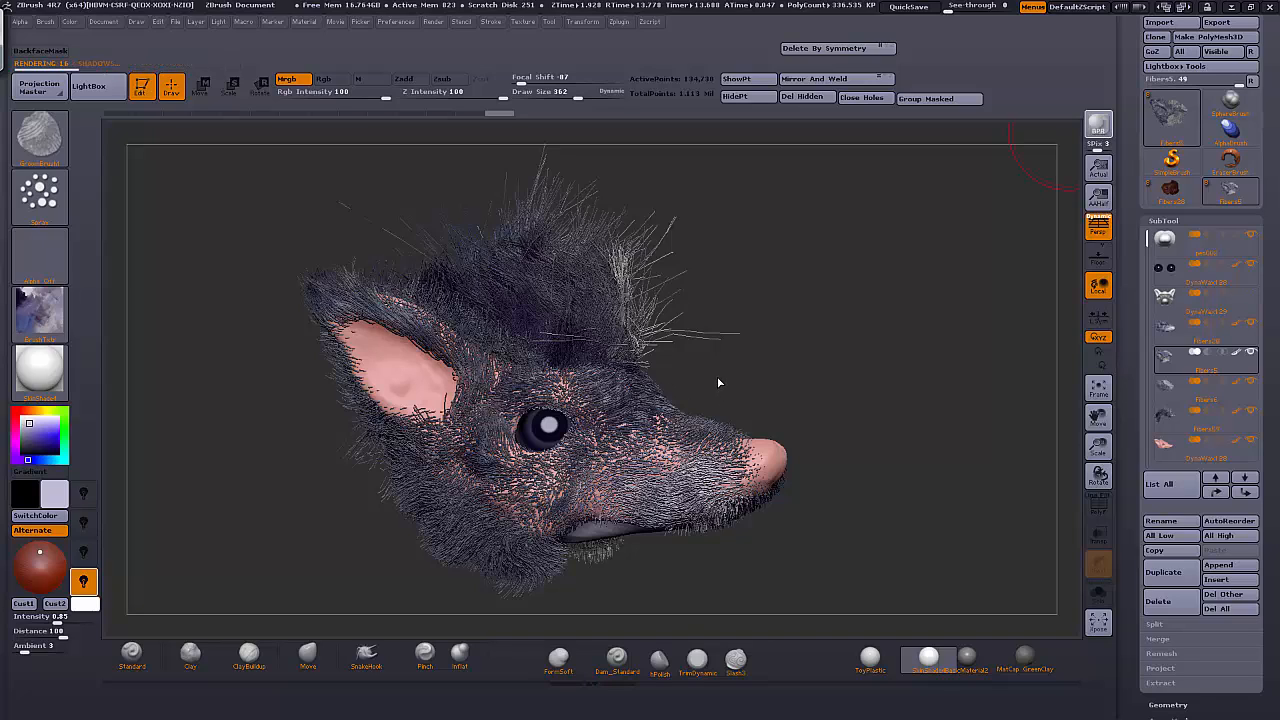
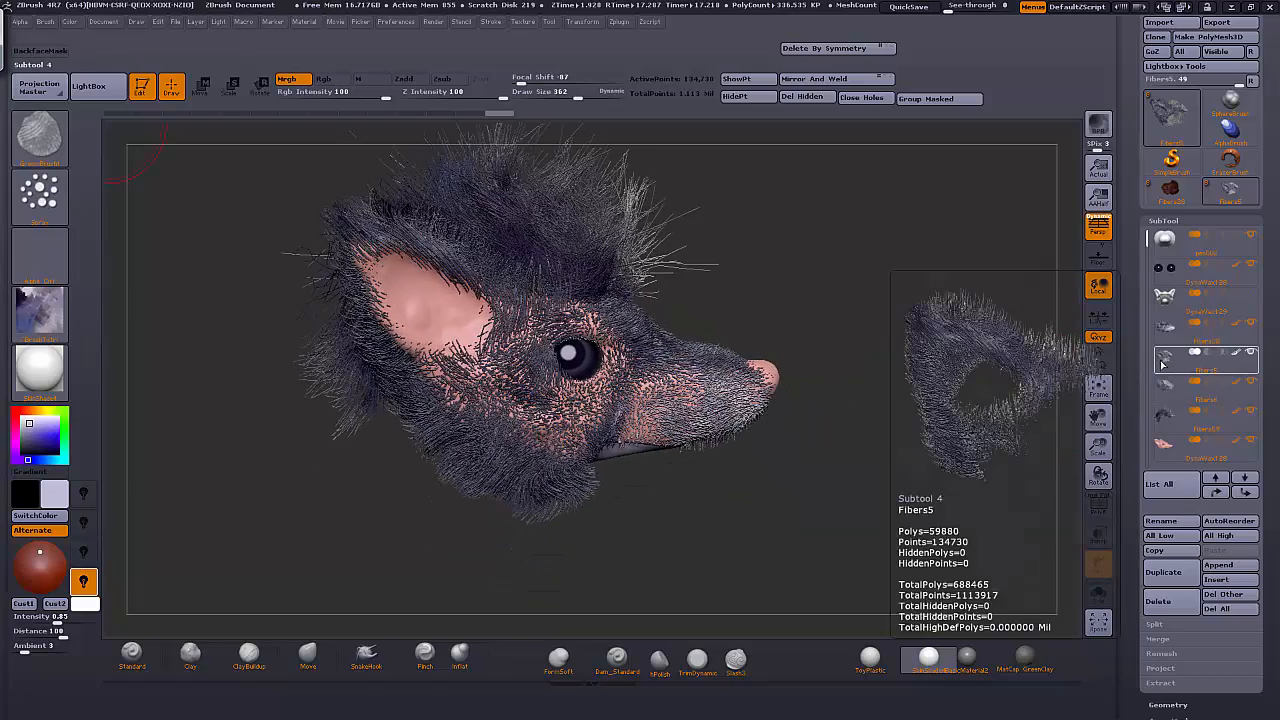
Select the Fibers6 subtool and inspect its fur on its own in Solo mode
{"action": "mouse_move", "coordinate": [1161, 396]}
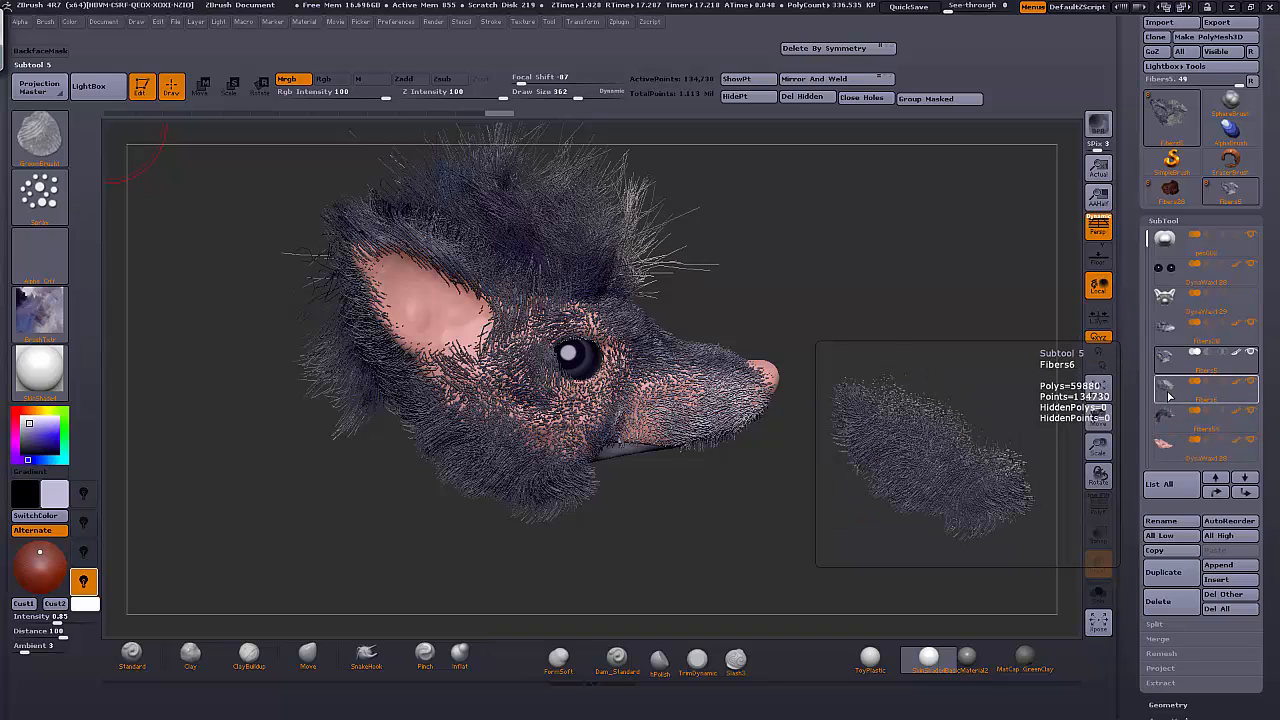
{"action": "left_click", "coordinate": [1165, 397]}
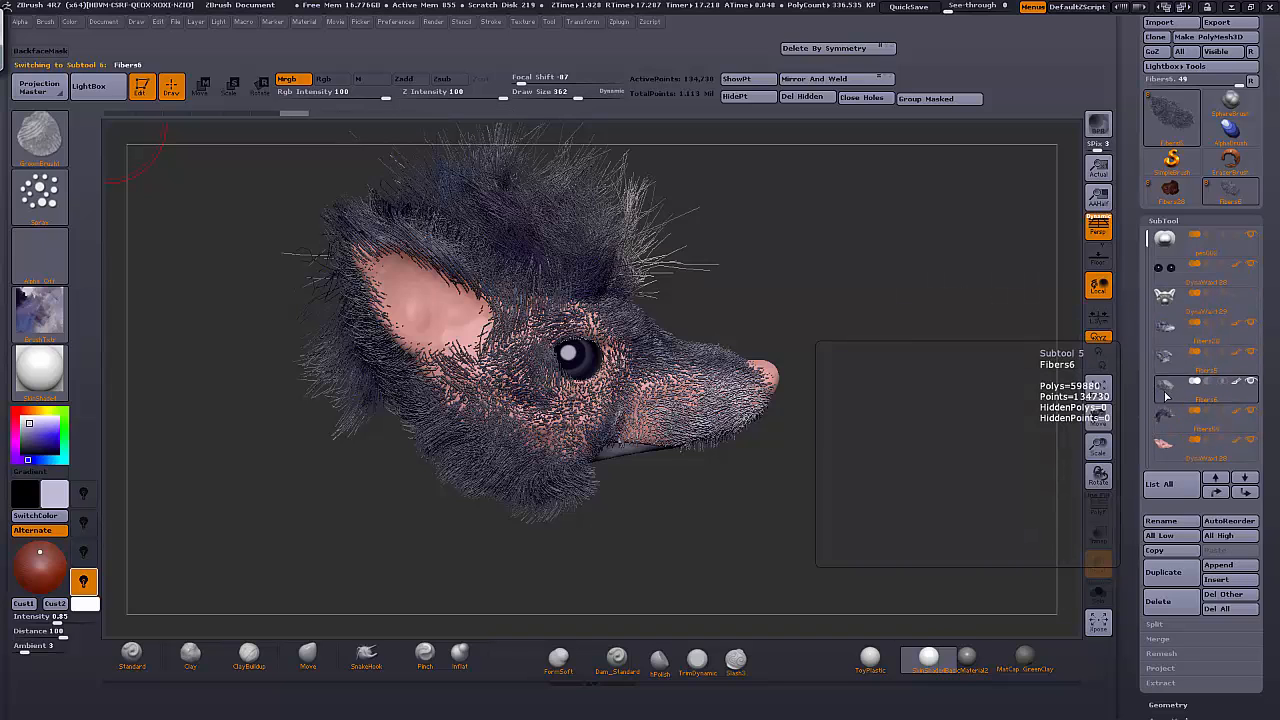
{"action": "left_click", "coordinate": [1098, 596]}
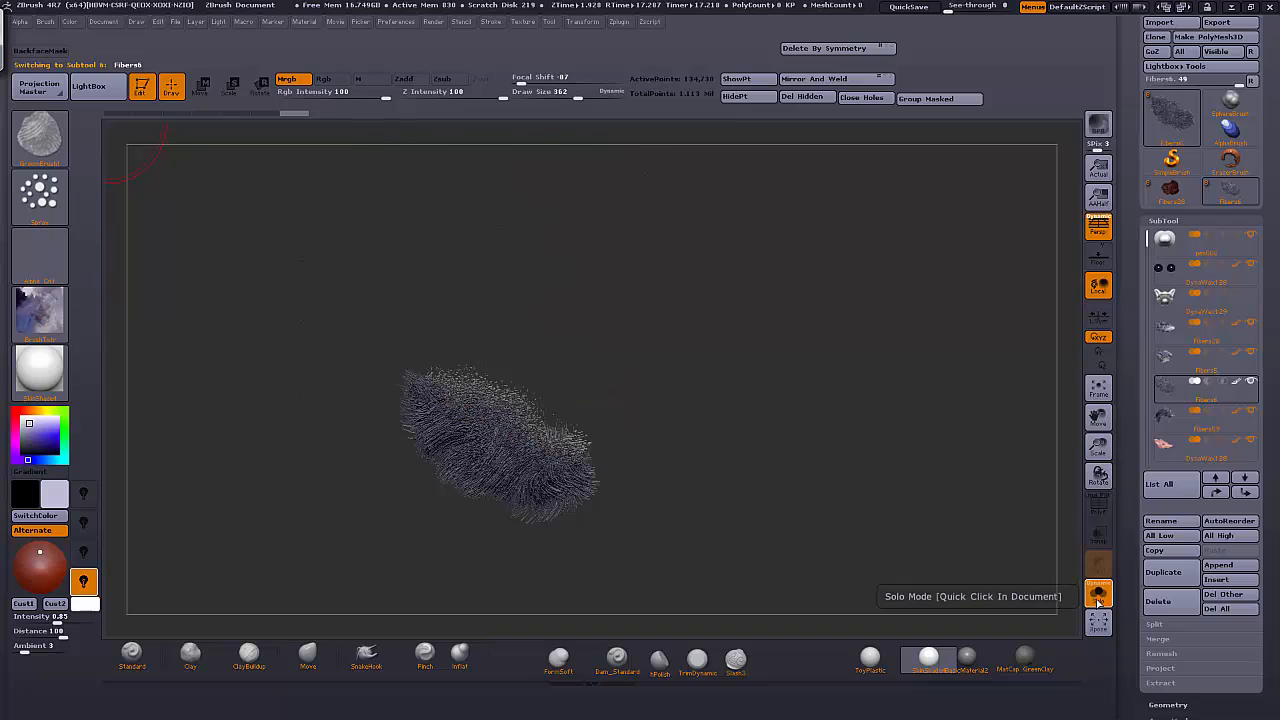
{"action": "left_click", "coordinate": [1098, 596]}
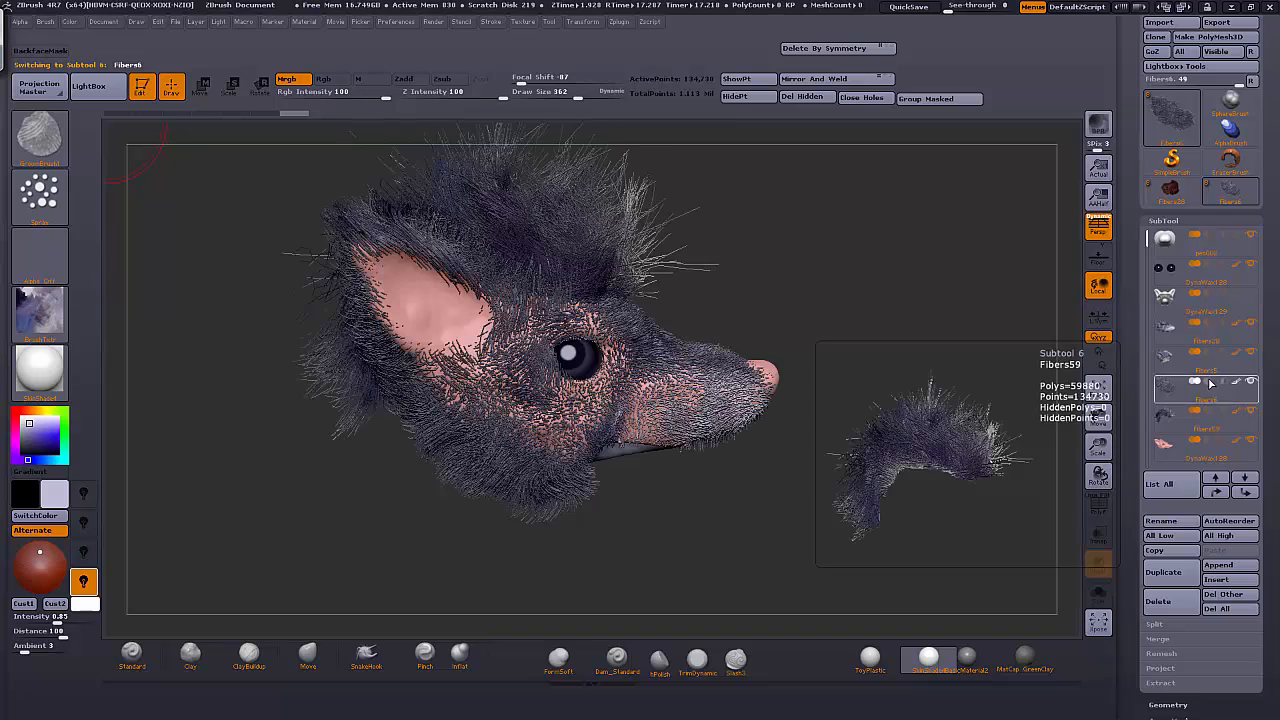
Select the face fur subtool listed above Fibers5 and duplicate it
{"action": "left_click", "coordinate": [1162, 330]}
{"action": "left_click_drag", "start_coordinate": [994, 430], "coordinate": [978, 432]}
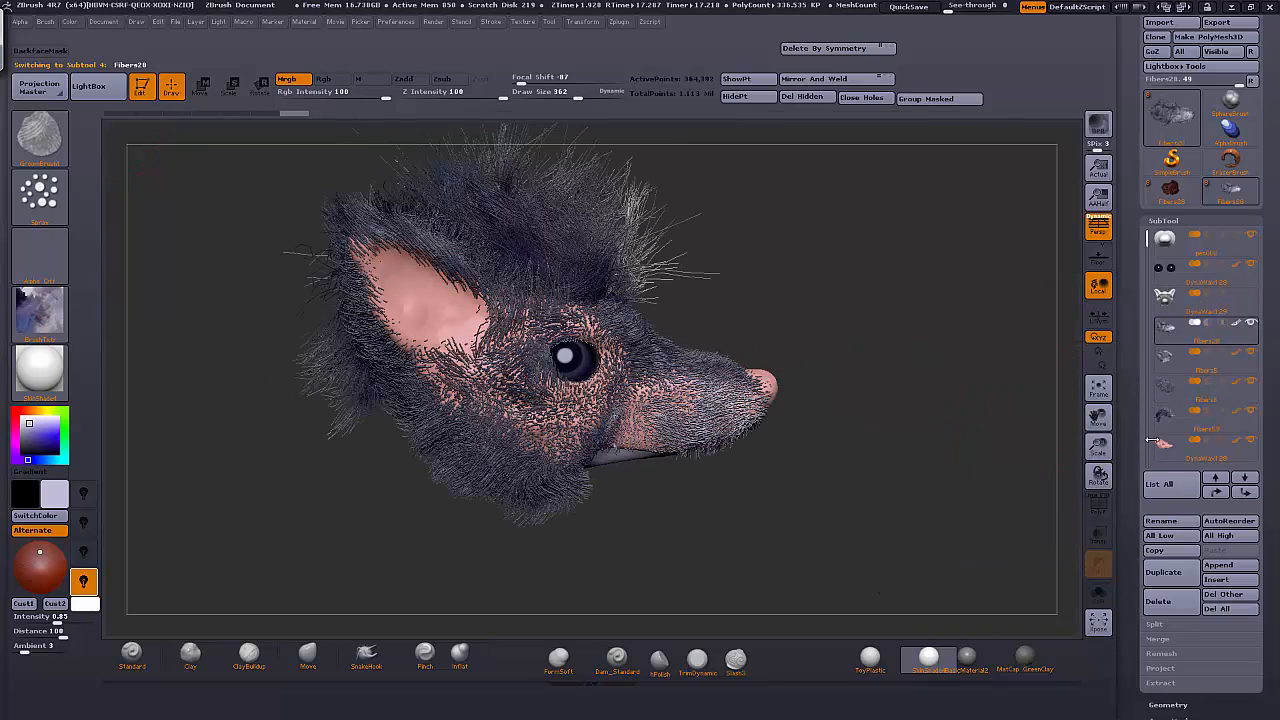
{"action": "left_click", "coordinate": [1163, 574]}
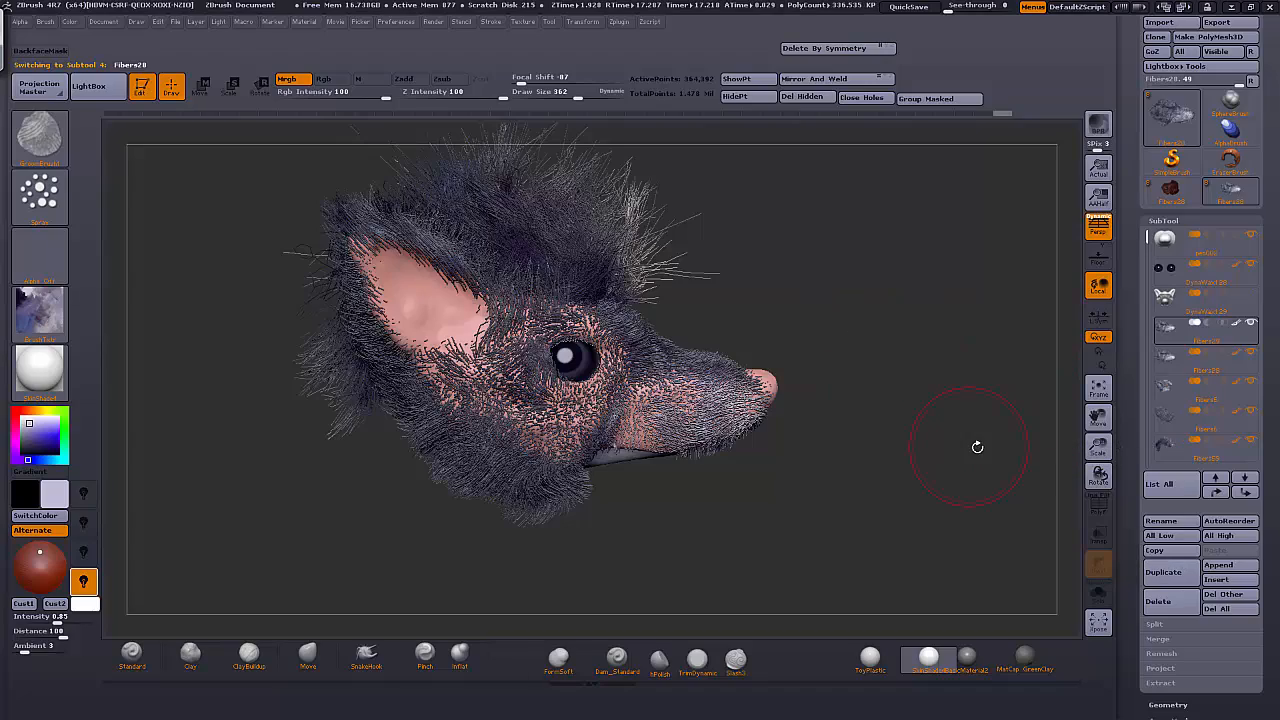
{"action": "left_click_drag", "start_coordinate": [974, 446], "coordinate": [916, 404]}
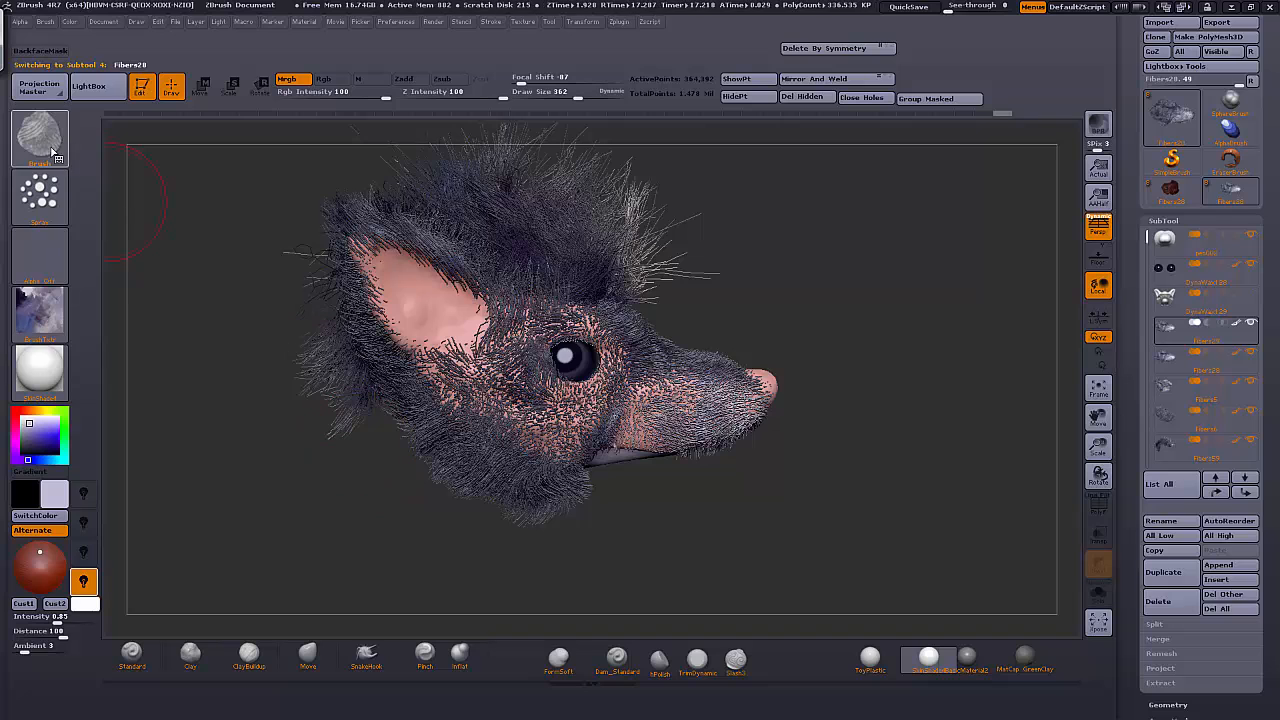
{"action": "left_click_drag", "start_coordinate": [764, 298], "coordinate": [782, 327]}
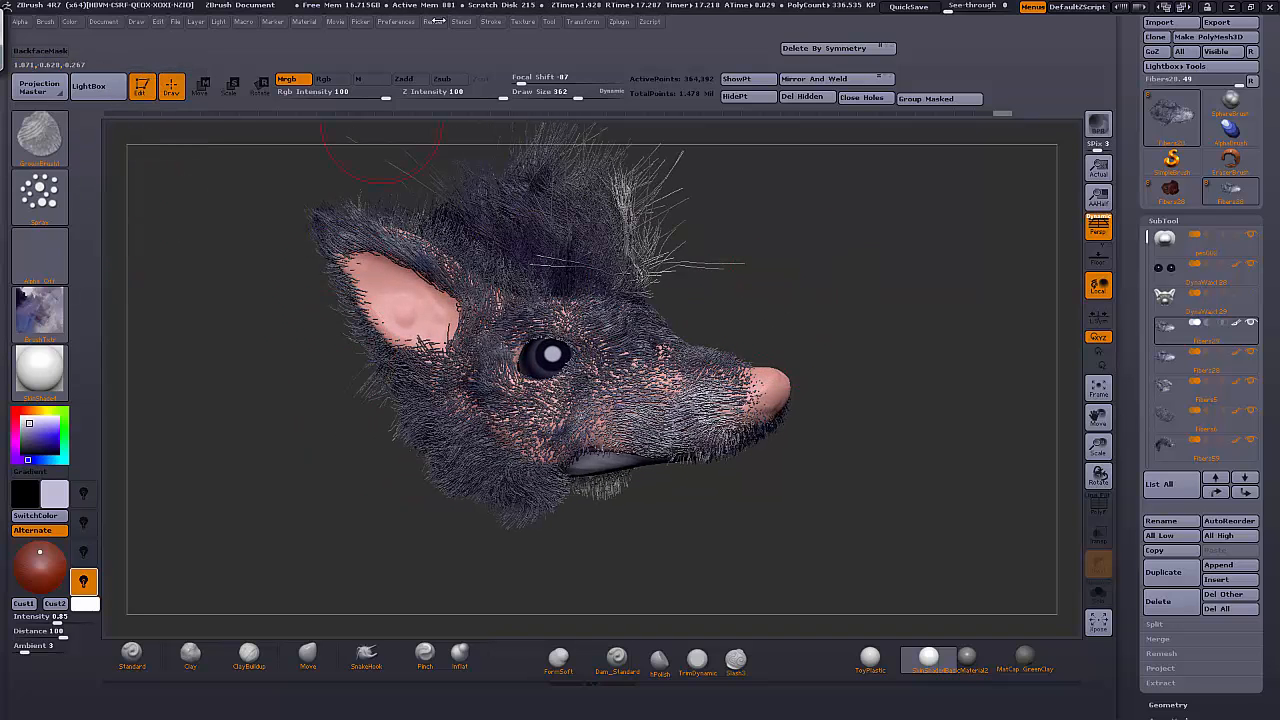
Turn on Zadd and groom the duplicated face fur over the muzzle and cheek at draw size 362
{"action": "left_click", "coordinate": [405, 79]}
{"action": "mouse_move", "coordinate": [647, 436]}
{"action": "left_mouse_down"}
{"action": "mouse_move", "coordinate": [600, 368]}
{"action": "mouse_move", "coordinate": [540, 426]}
{"action": "mouse_move", "coordinate": [541, 342]}
{"action": "mouse_move", "coordinate": [598, 333]}
{"action": "left_mouse_up"}
{"action": "left_click_drag", "start_coordinate": [880, 330], "coordinate": [810, 330]}
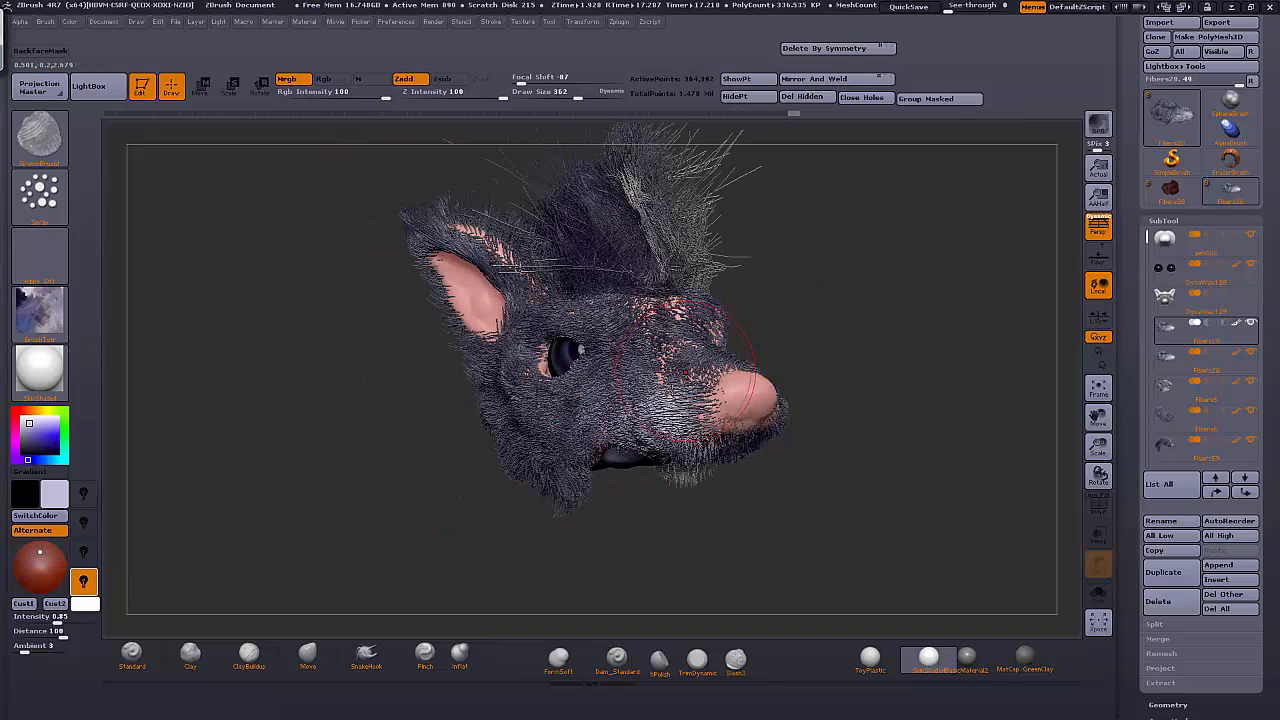
{"action": "mouse_move", "coordinate": [688, 425]}
{"action": "left_mouse_down"}
{"action": "mouse_move", "coordinate": [642, 338]}
{"action": "mouse_move", "coordinate": [650, 318]}
{"action": "left_mouse_up"}
{"action": "left_click_drag", "start_coordinate": [798, 310], "coordinate": [700, 397]}
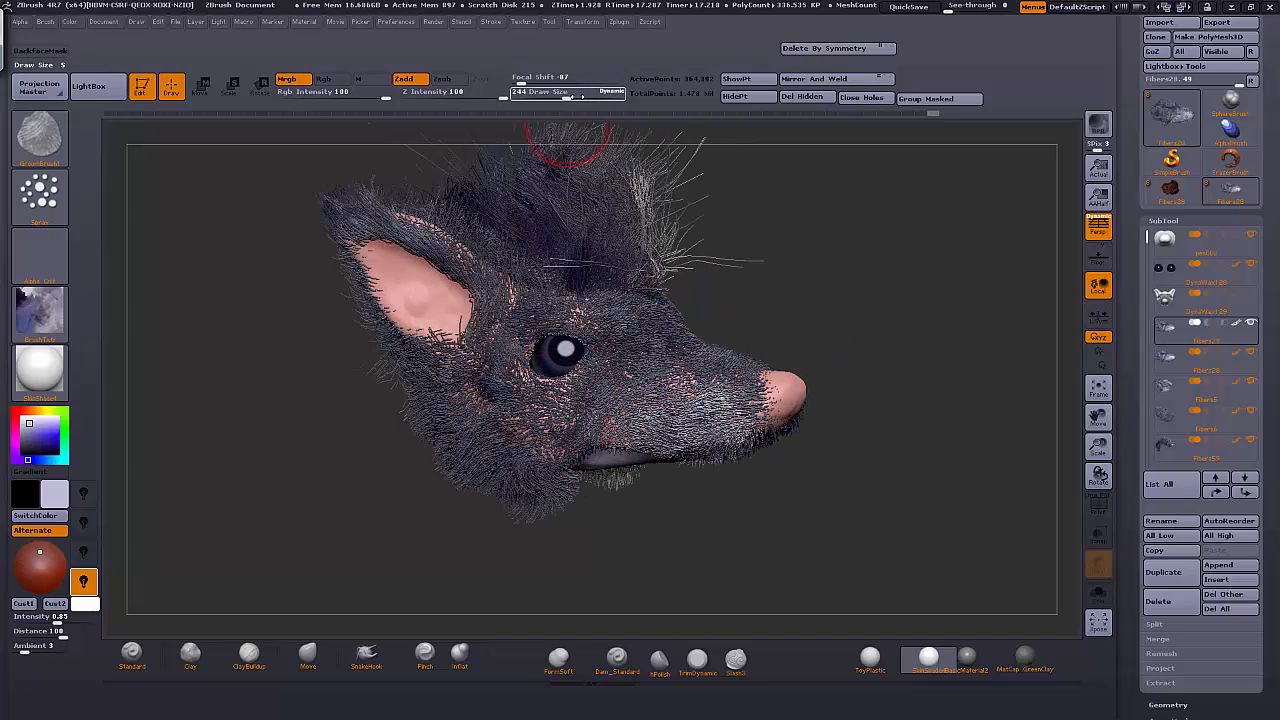
Groom the fur below the eye at draw size 244 and check the face fur in Solo mode
{"action": "left_click", "coordinate": [566, 92]}
{"action": "left_click_drag", "start_coordinate": [775, 291], "coordinate": [690, 300]}
{"action": "mouse_move", "coordinate": [573, 370]}
{"action": "left_mouse_down"}
{"action": "mouse_move", "coordinate": [526, 411]}
{"action": "mouse_move", "coordinate": [560, 400]}
{"action": "left_mouse_up"}
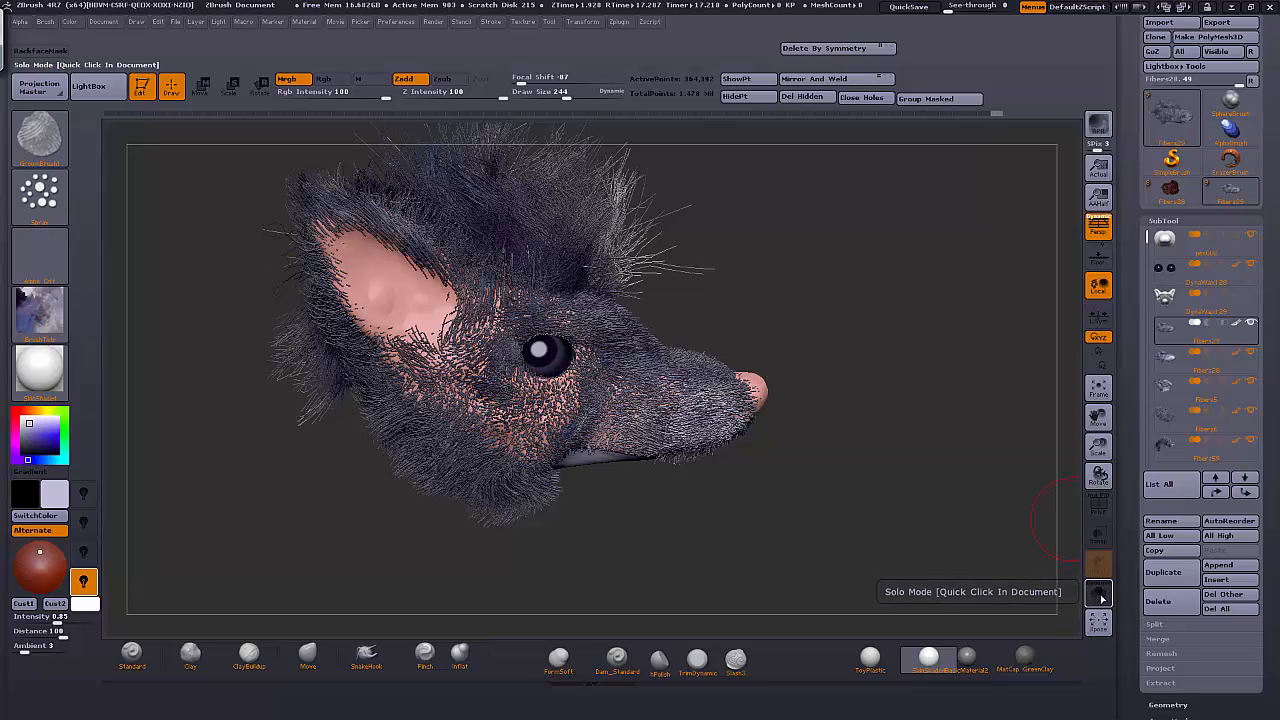
{"action": "left_click", "coordinate": [1098, 595]}
{"action": "left_click", "coordinate": [1098, 595]}
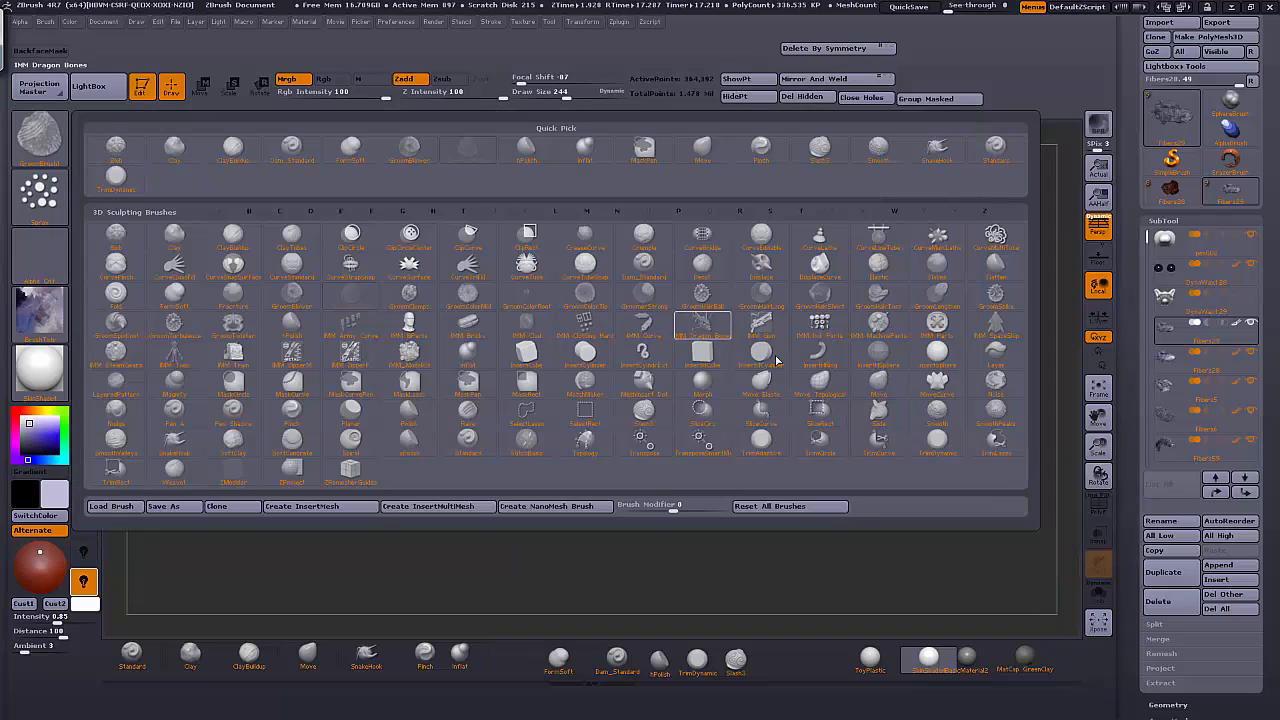
Switch to the GroomLengthen brush and lengthen the fur on the side of the face and cheek at draw size 244
{"action": "left_click", "coordinate": [40, 135]}
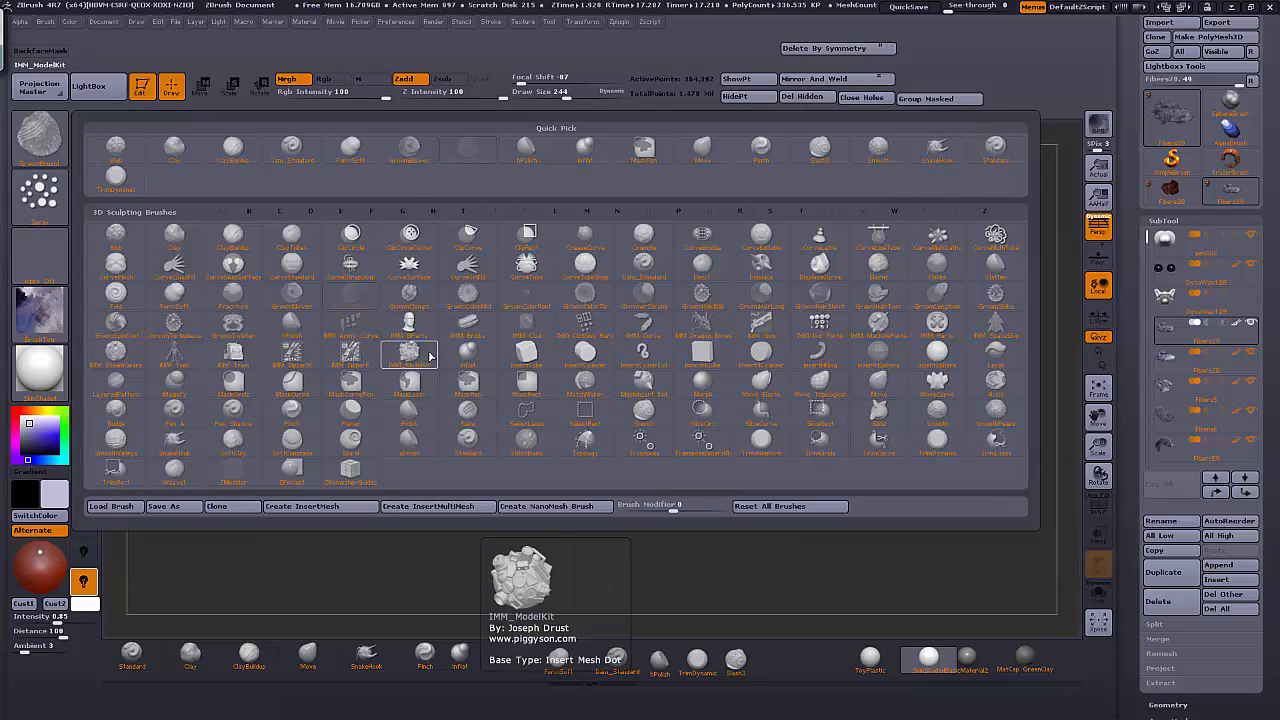
{"action": "key", "text": "g"}
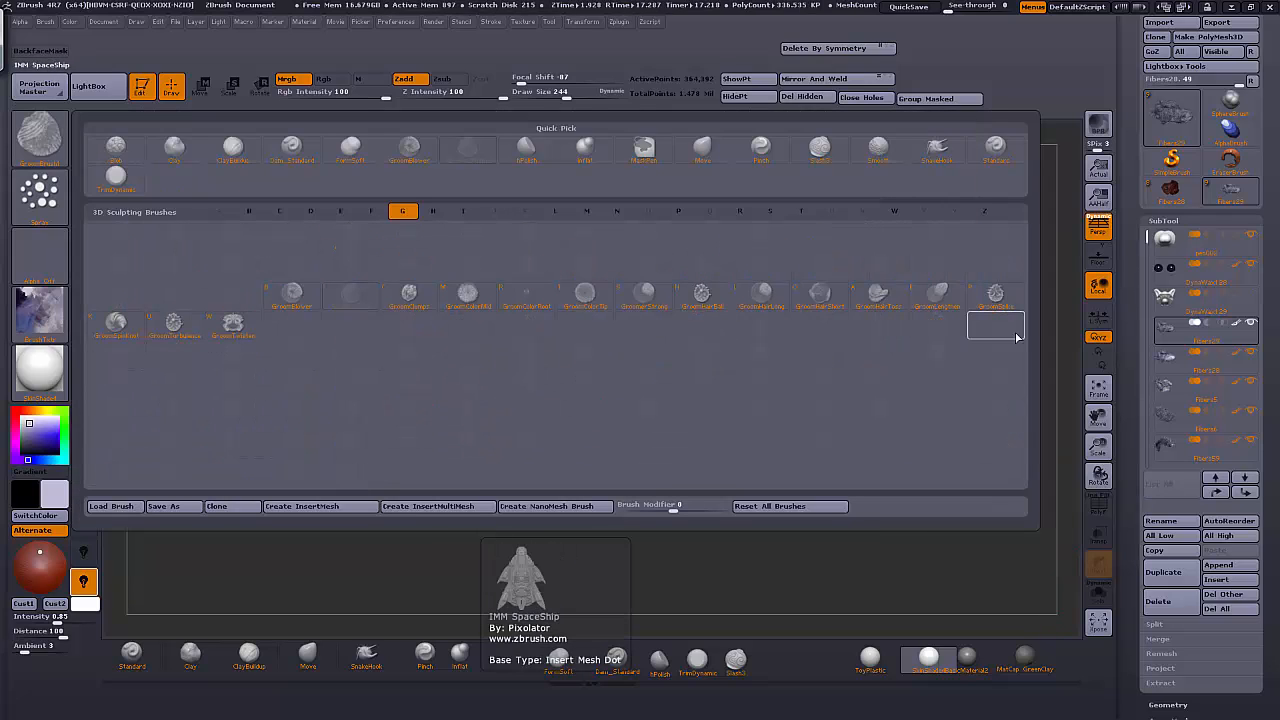
{"action": "left_click", "coordinate": [938, 300]}
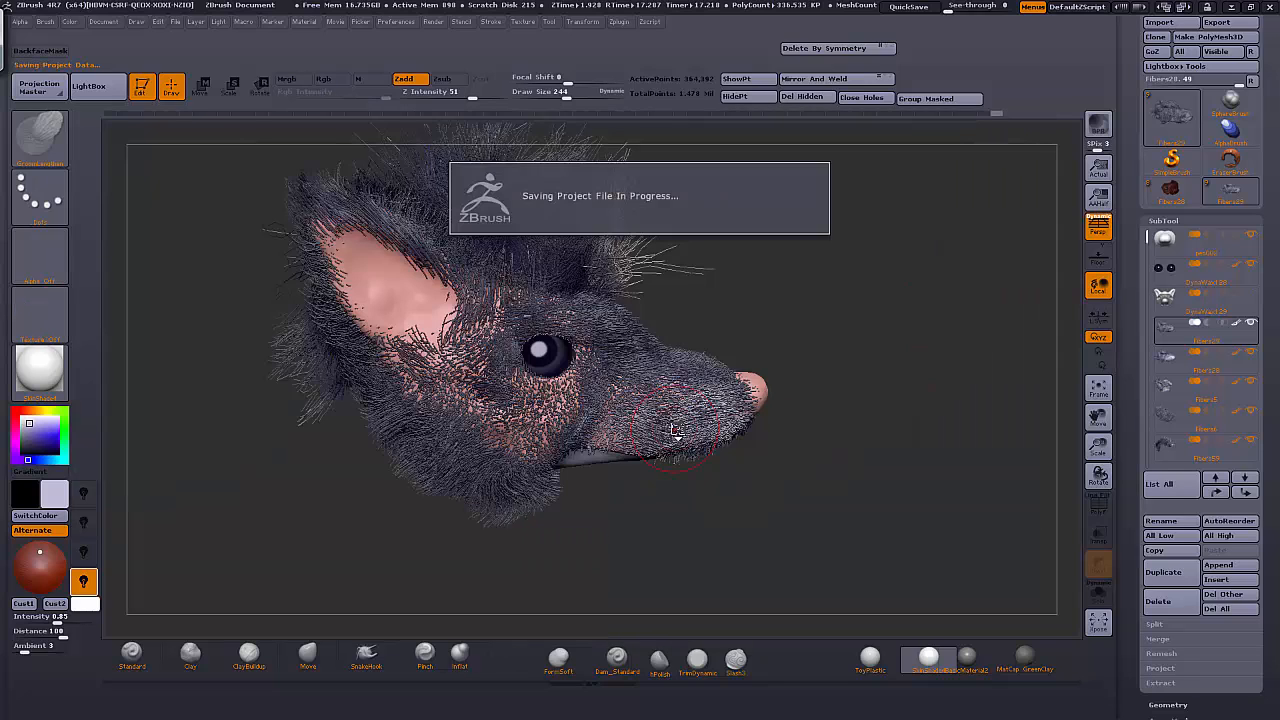
{"action": "left_click_drag", "start_coordinate": [1100, 458], "coordinate": [1097, 530]}
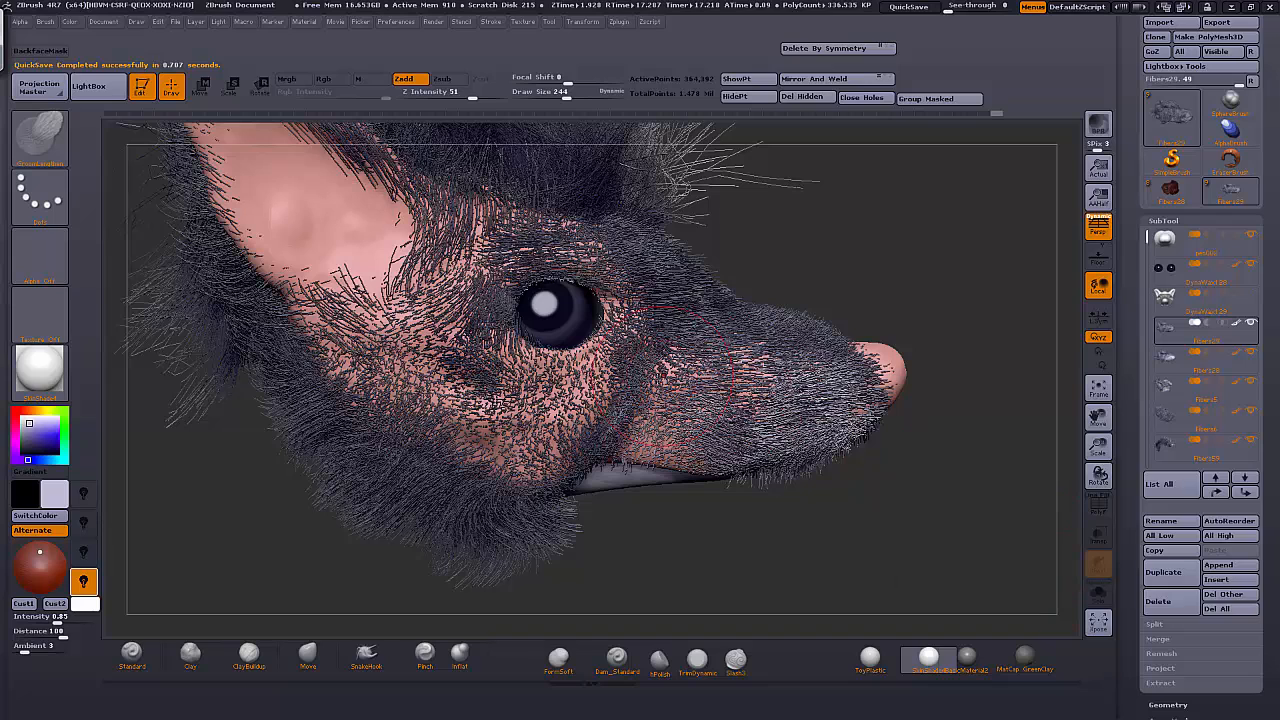
{"action": "mouse_move", "coordinate": [665, 405]}
{"action": "left_mouse_down"}
{"action": "mouse_move", "coordinate": [680, 420]}
{"action": "mouse_move", "coordinate": [690, 388]}
{"action": "mouse_move", "coordinate": [620, 300]}
{"action": "mouse_move", "coordinate": [550, 255]}
{"action": "mouse_move", "coordinate": [520, 270]}
{"action": "mouse_move", "coordinate": [497, 262]}
{"action": "left_mouse_up"}
{"action": "mouse_move", "coordinate": [388, 341]}
{"action": "left_mouse_down"}
{"action": "mouse_move", "coordinate": [372, 340]}
{"action": "mouse_move", "coordinate": [394, 334]}
{"action": "left_mouse_up"}
{"action": "left_click_drag", "start_coordinate": [898, 243], "coordinate": [760, 262]}
{"action": "mouse_move", "coordinate": [330, 455]}
{"action": "left_mouse_down"}
{"action": "mouse_move", "coordinate": [372, 447]}
{"action": "mouse_move", "coordinate": [408, 410]}
{"action": "left_mouse_up"}
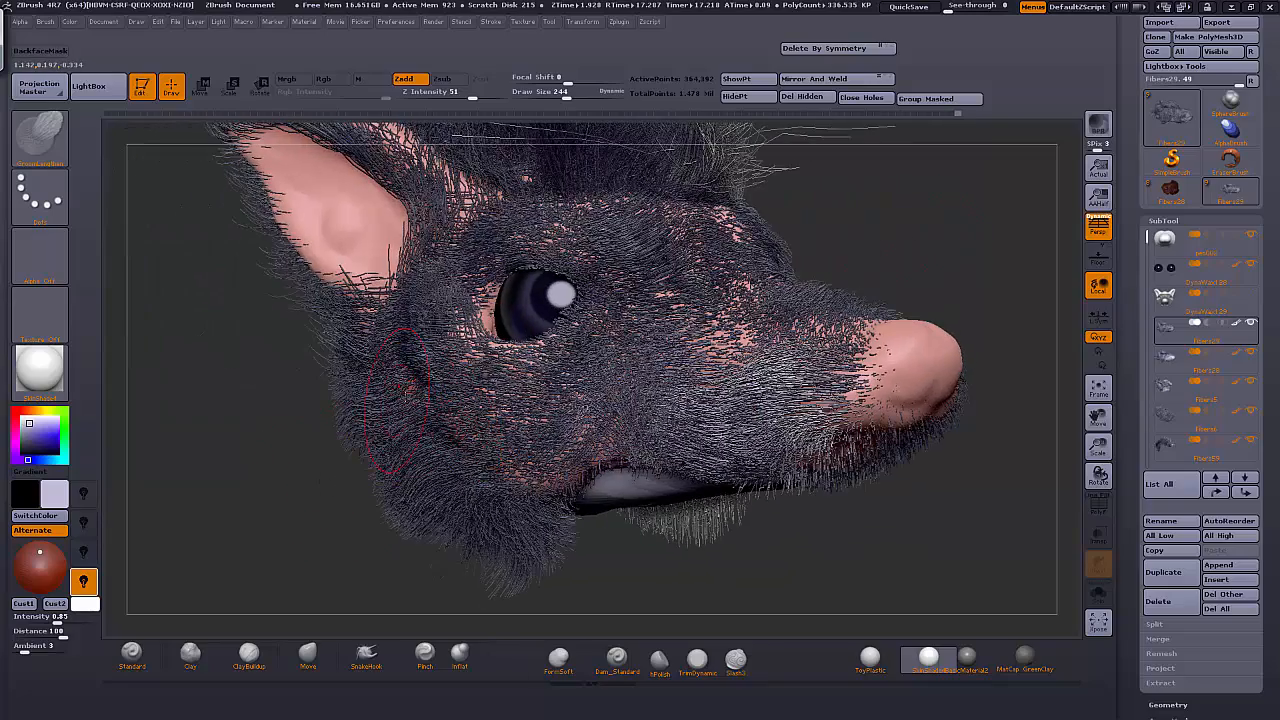
{"action": "left_click_drag", "start_coordinate": [301, 487], "coordinate": [386, 379]}
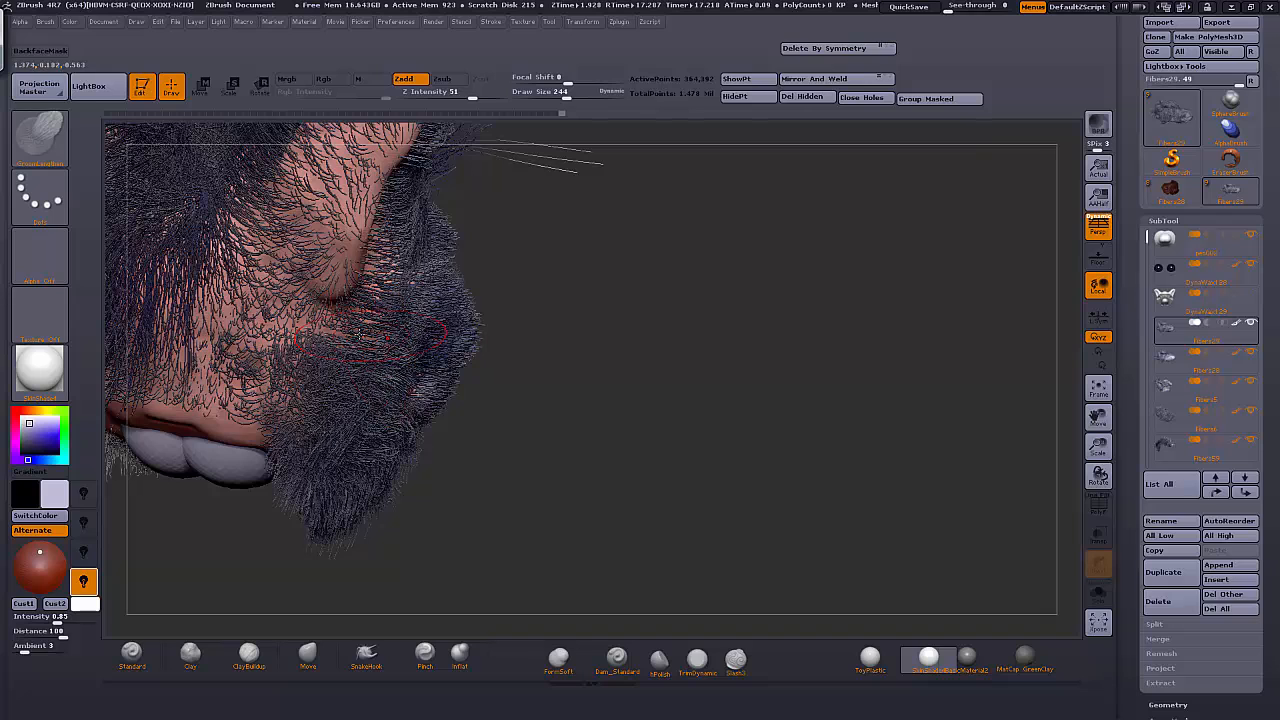
Set the draw size to 325 and lengthen the fur below the ear and across the cheek and jaw
{"action": "left_click_drag", "start_coordinate": [578, 92], "coordinate": [574, 92]}
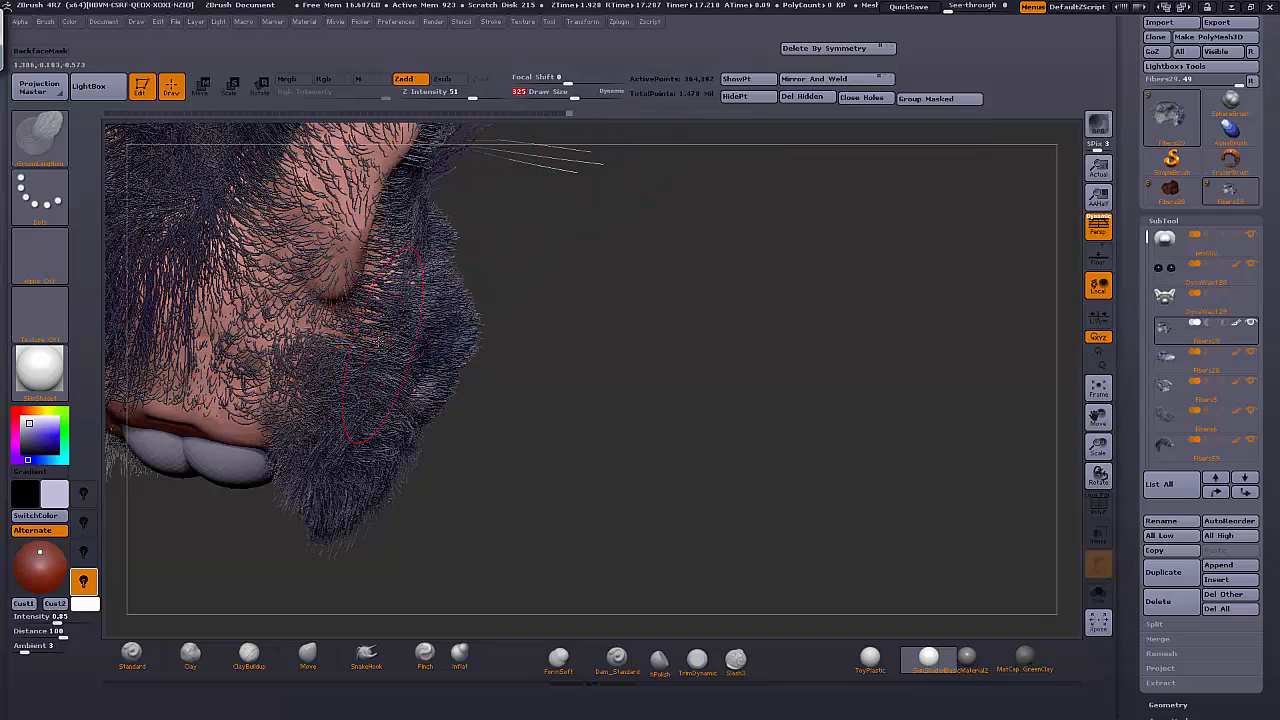
{"action": "left_click_drag", "start_coordinate": [631, 362], "coordinate": [505, 330]}
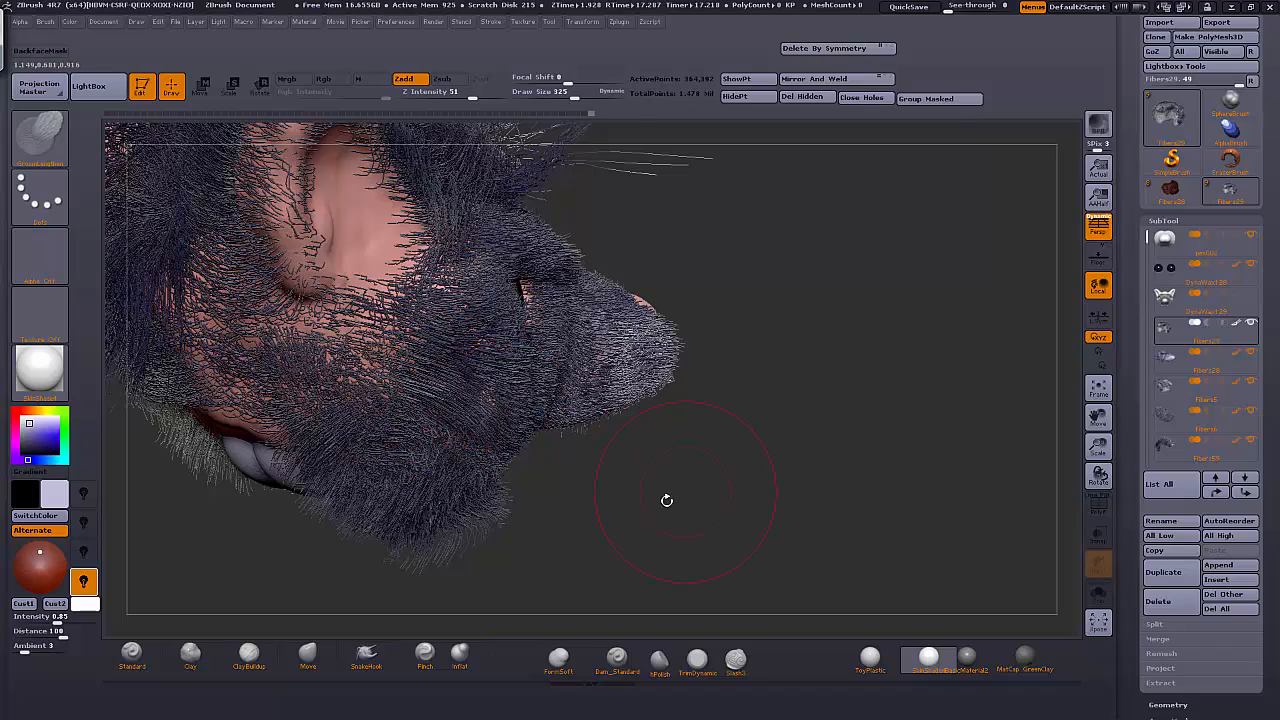
{"action": "left_click_drag", "start_coordinate": [666, 500], "coordinate": [700, 450]}
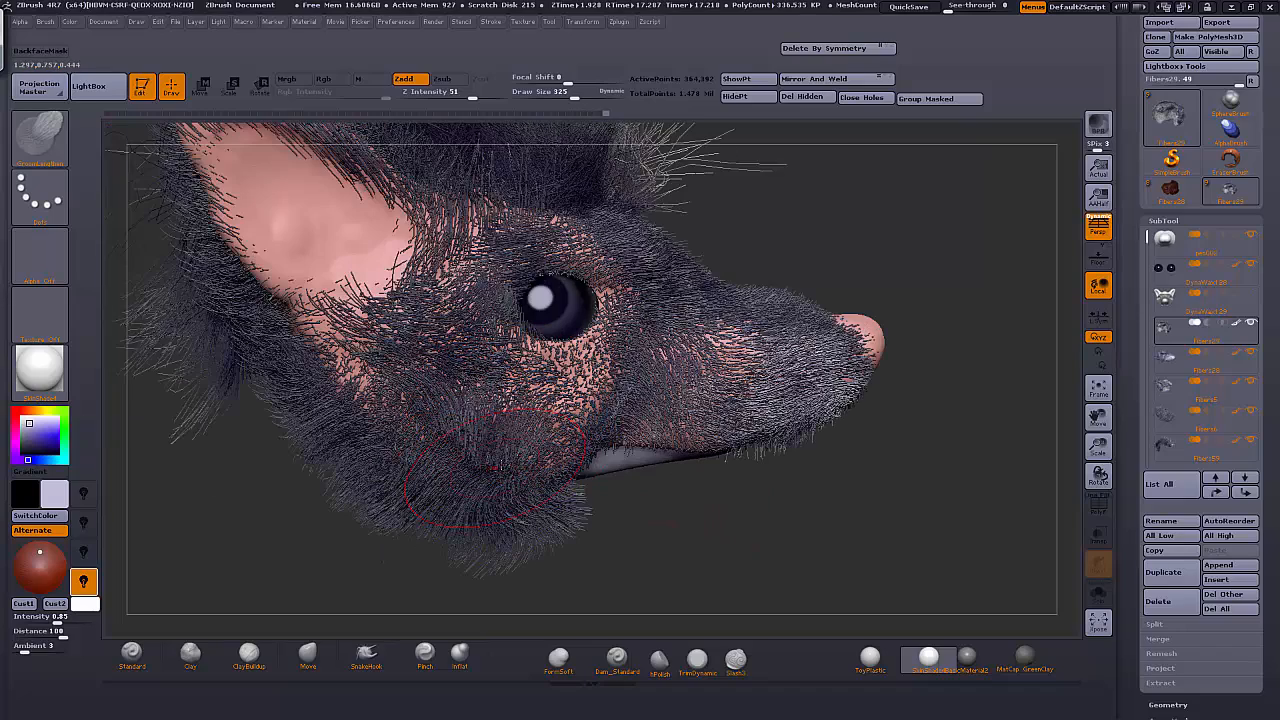
{"action": "left_click_drag", "start_coordinate": [611, 452], "coordinate": [548, 390]}
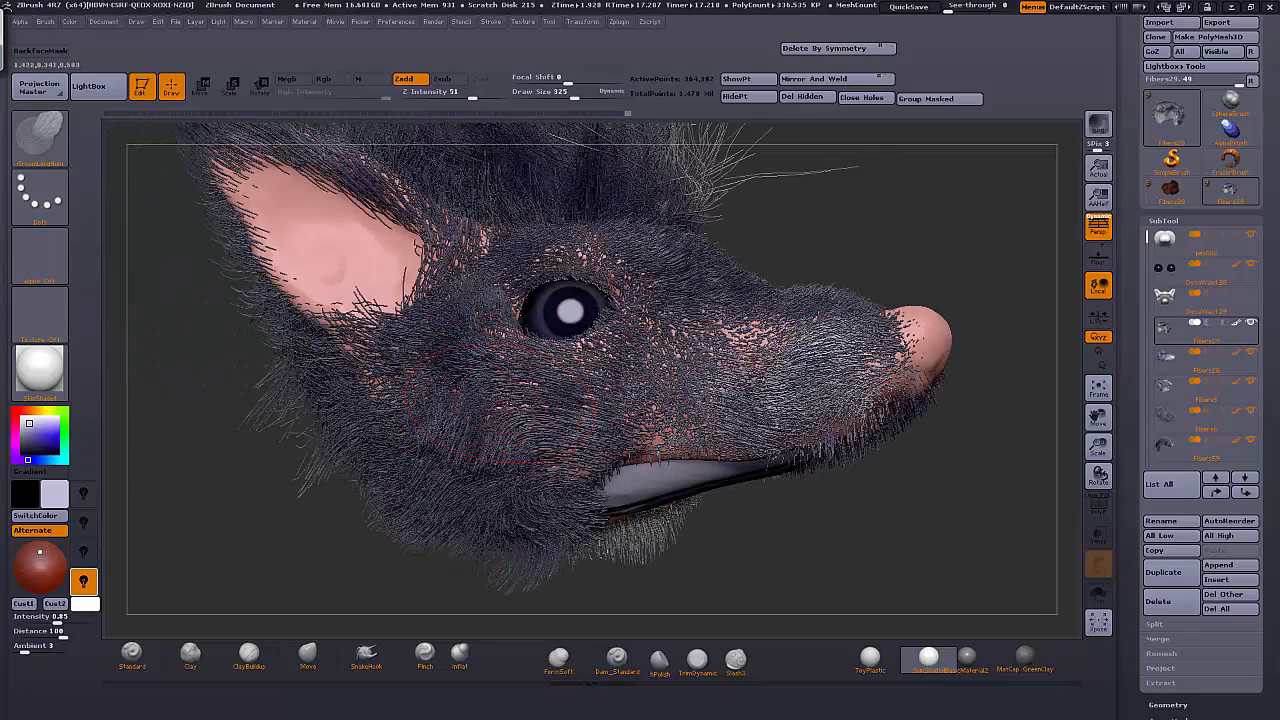
{"action": "left_click_drag", "start_coordinate": [883, 213], "coordinate": [557, 399]}
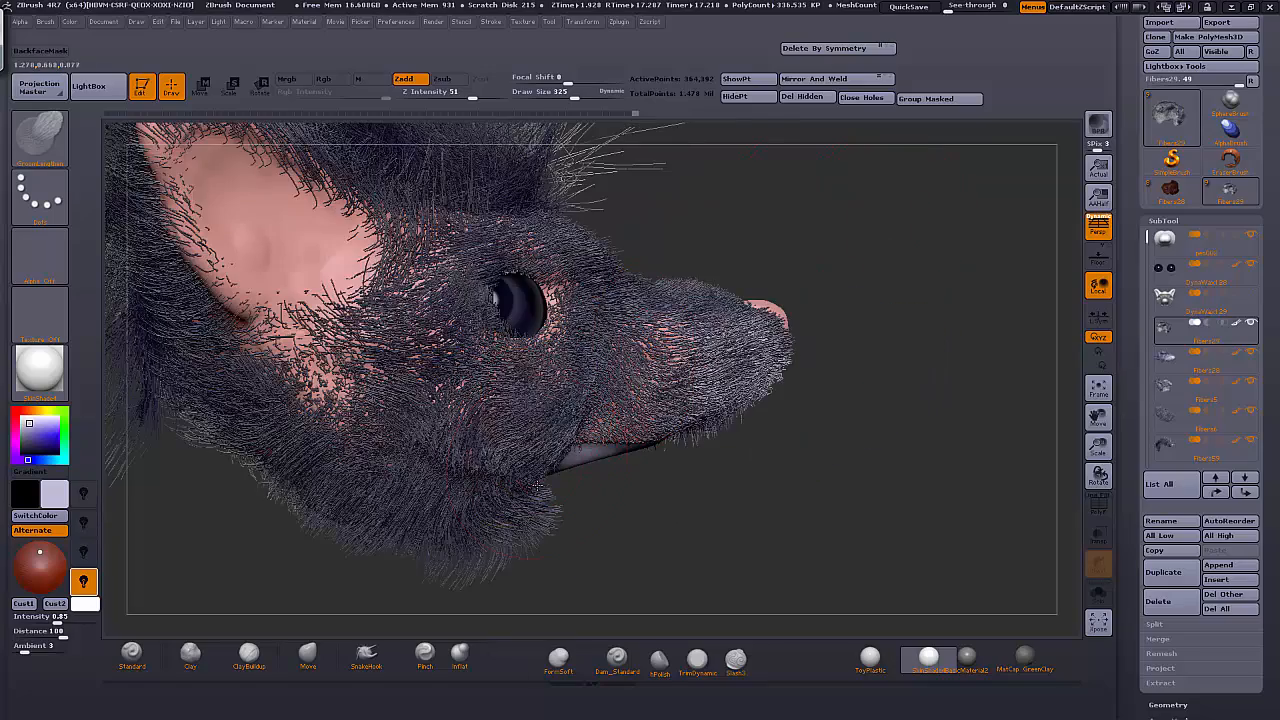
{"action": "left_click_drag", "start_coordinate": [766, 229], "coordinate": [420, 335]}
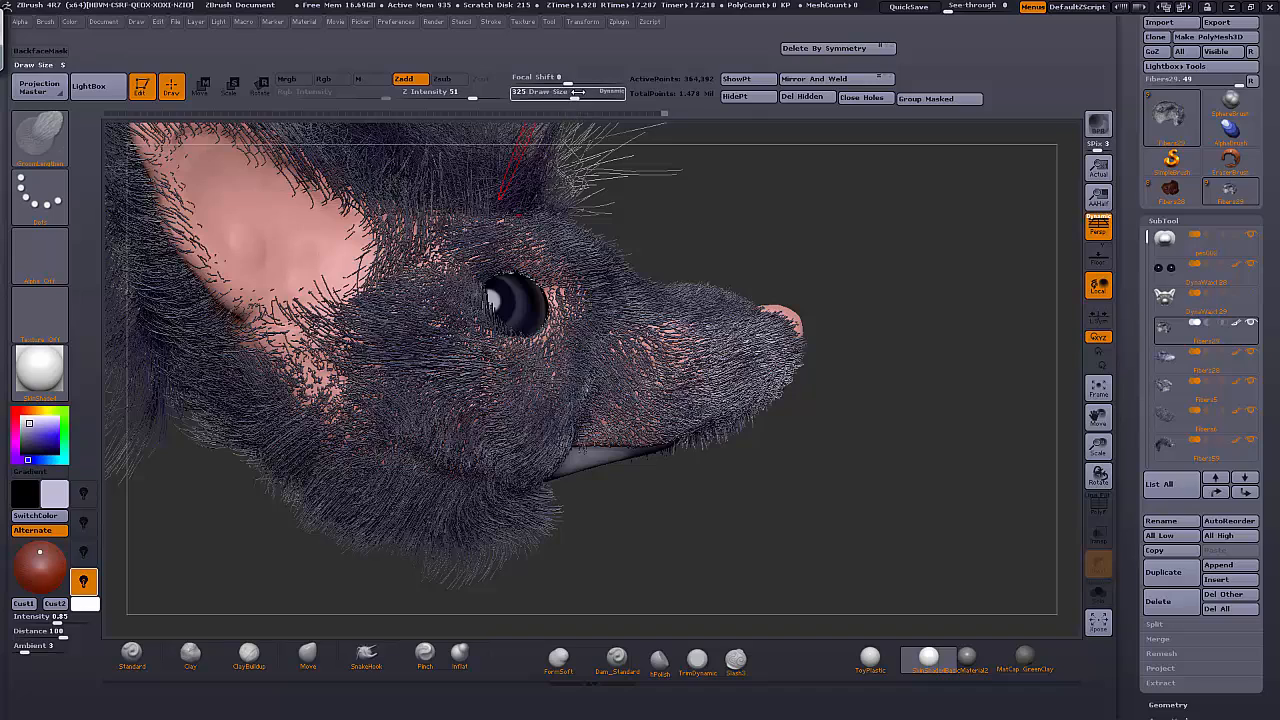
Set the draw size to 186 and lengthen the fur on the temple and brow around the eye
{"action": "left_click_drag", "start_coordinate": [810, 186], "coordinate": [870, 188]}
{"action": "mouse_move", "coordinate": [428, 292]}
{"action": "left_mouse_down"}
{"action": "mouse_move", "coordinate": [402, 328]}
{"action": "mouse_move", "coordinate": [498, 368]}
{"action": "mouse_move", "coordinate": [446, 313]}
{"action": "mouse_move", "coordinate": [500, 356]}
{"action": "mouse_move", "coordinate": [544, 364]}
{"action": "mouse_move", "coordinate": [520, 382]}
{"action": "mouse_move", "coordinate": [581, 328]}
{"action": "mouse_move", "coordinate": [572, 316]}
{"action": "left_mouse_up"}
{"action": "left_click_drag", "start_coordinate": [727, 240], "coordinate": [600, 258]}
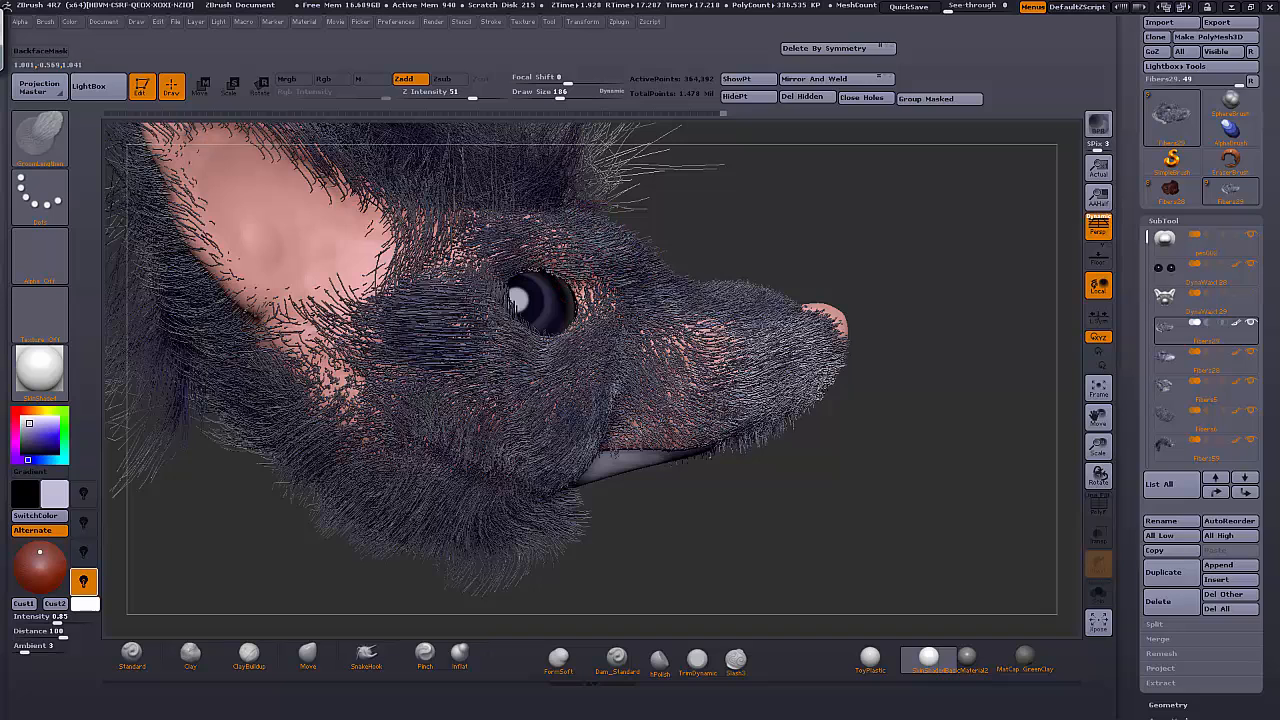
{"action": "mouse_move", "coordinate": [503, 243]}
{"action": "left_mouse_down"}
{"action": "mouse_move", "coordinate": [452, 281]}
{"action": "mouse_move", "coordinate": [462, 278]}
{"action": "mouse_move", "coordinate": [445, 251]}
{"action": "mouse_move", "coordinate": [527, 219]}
{"action": "mouse_move", "coordinate": [464, 254]}
{"action": "left_mouse_up"}
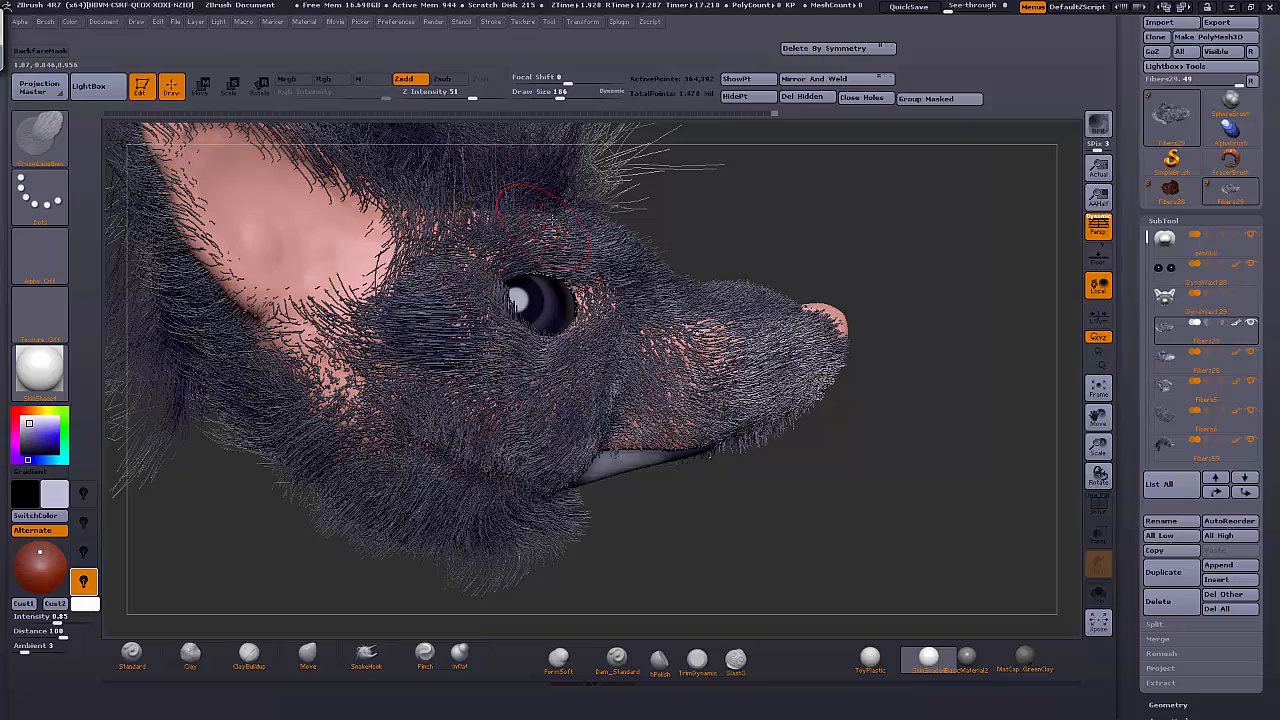
{"action": "left_click_drag", "start_coordinate": [820, 208], "coordinate": [680, 222]}
{"action": "mouse_move", "coordinate": [540, 238]}
{"action": "left_mouse_down"}
{"action": "mouse_move", "coordinate": [572, 241]}
{"action": "mouse_move", "coordinate": [568, 256]}
{"action": "mouse_move", "coordinate": [590, 262]}
{"action": "mouse_move", "coordinate": [576, 246]}
{"action": "left_mouse_up"}
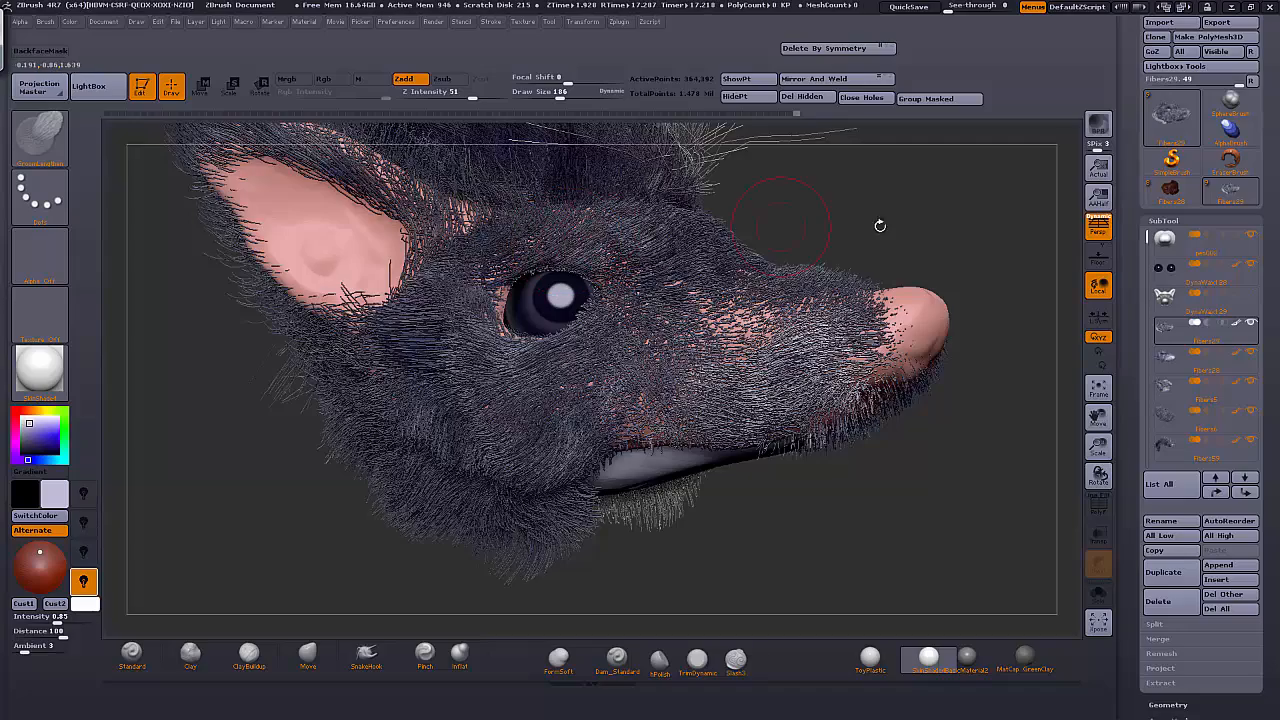
{"action": "left_click_drag", "start_coordinate": [880, 226], "coordinate": [690, 232]}
{"action": "mouse_move", "coordinate": [596, 243]}
{"action": "left_mouse_down"}
{"action": "mouse_move", "coordinate": [600, 256]}
{"action": "mouse_move", "coordinate": [532, 242]}
{"action": "mouse_move", "coordinate": [548, 238]}
{"action": "mouse_move", "coordinate": [528, 252]}
{"action": "mouse_move", "coordinate": [622, 262]}
{"action": "left_mouse_up"}
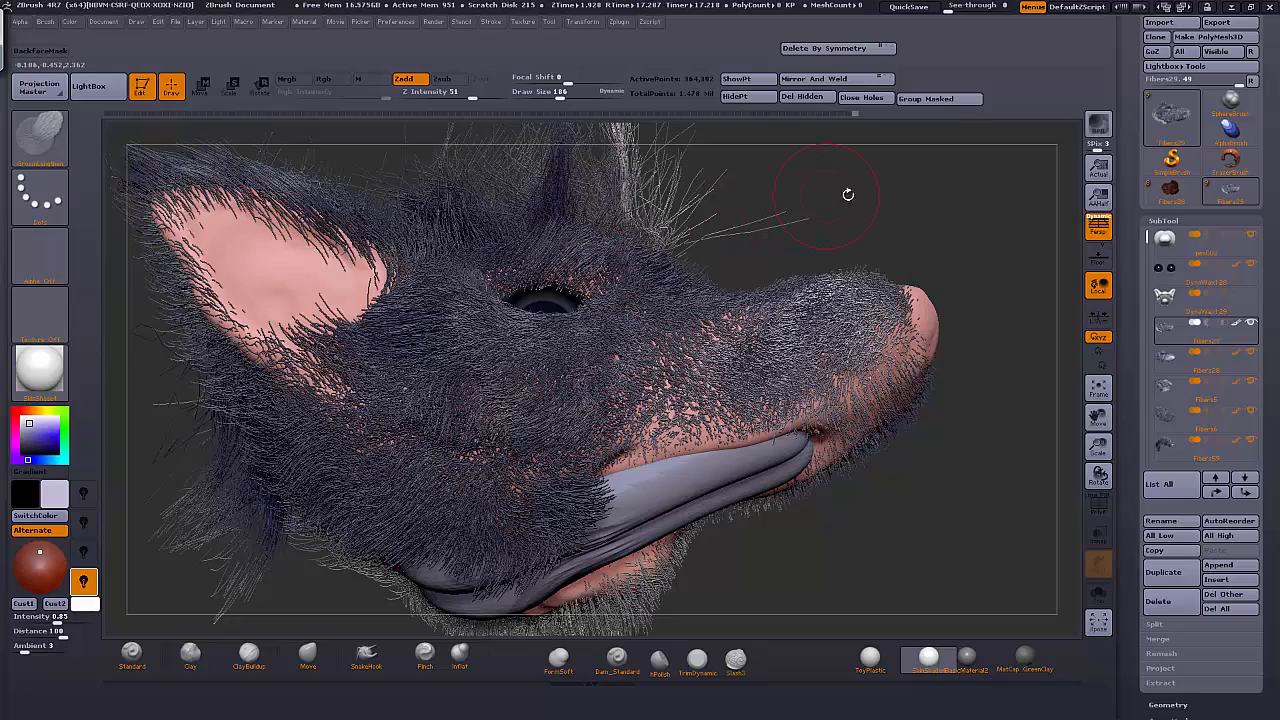
Lengthen the fur below the eye and along the side of the snout from several angles
{"action": "left_click_drag", "start_coordinate": [849, 194], "coordinate": [846, 288]}
{"action": "mouse_move", "coordinate": [598, 357]}
{"action": "left_mouse_down"}
{"action": "mouse_move", "coordinate": [549, 307]}
{"action": "mouse_move", "coordinate": [482, 322]}
{"action": "left_mouse_up"}
{"action": "mouse_move", "coordinate": [466, 372]}
{"action": "left_mouse_down"}
{"action": "mouse_move", "coordinate": [440, 412]}
{"action": "mouse_move", "coordinate": [476, 444]}
{"action": "mouse_move", "coordinate": [596, 426]}
{"action": "mouse_move", "coordinate": [617, 402]}
{"action": "mouse_move", "coordinate": [591, 437]}
{"action": "left_mouse_up"}
{"action": "mouse_move", "coordinate": [871, 263]}
{"action": "left_mouse_down"}
{"action": "mouse_move", "coordinate": [850, 274]}
{"action": "mouse_move", "coordinate": [895, 278]}
{"action": "mouse_move", "coordinate": [659, 370]}
{"action": "mouse_move", "coordinate": [730, 375]}
{"action": "mouse_move", "coordinate": [840, 410]}
{"action": "mouse_move", "coordinate": [842, 392]}
{"action": "mouse_move", "coordinate": [745, 370]}
{"action": "mouse_move", "coordinate": [688, 332]}
{"action": "left_mouse_up"}
{"action": "mouse_move", "coordinate": [677, 378]}
{"action": "left_mouse_down"}
{"action": "mouse_move", "coordinate": [688, 345]}
{"action": "mouse_move", "coordinate": [738, 340]}
{"action": "left_mouse_up"}
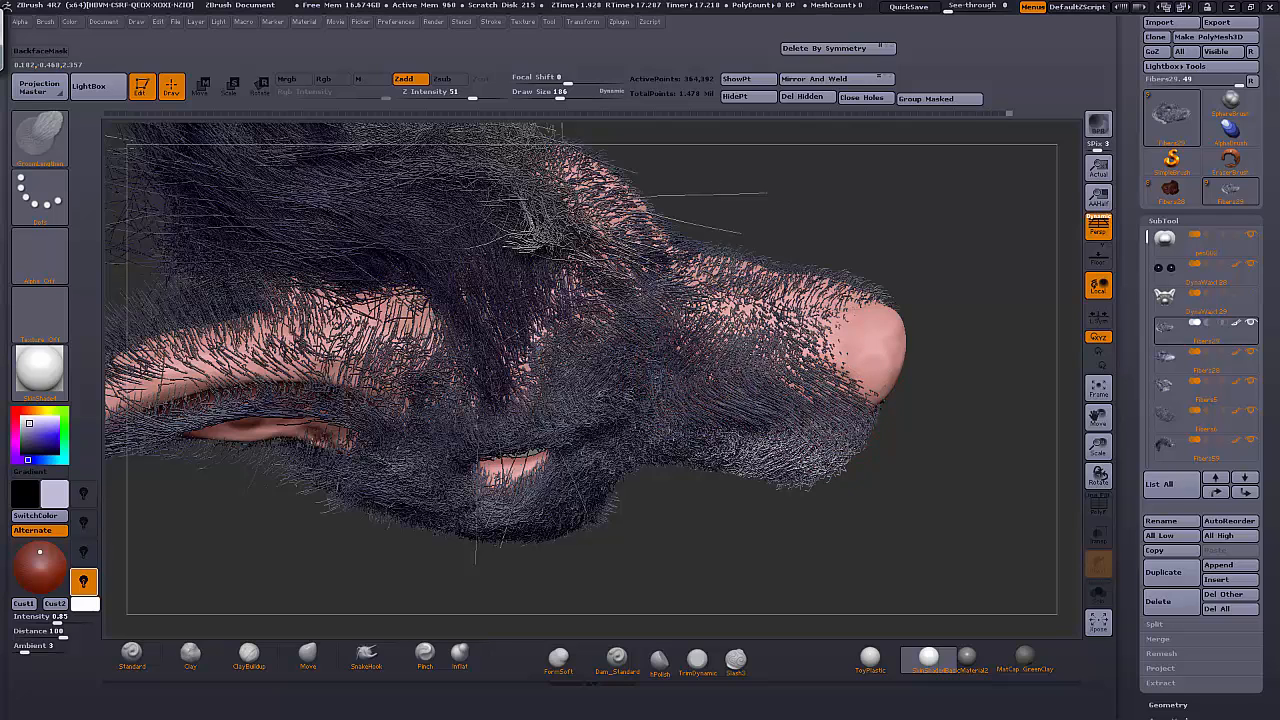
{"action": "left_click_drag", "start_coordinate": [835, 342], "coordinate": [845, 385]}
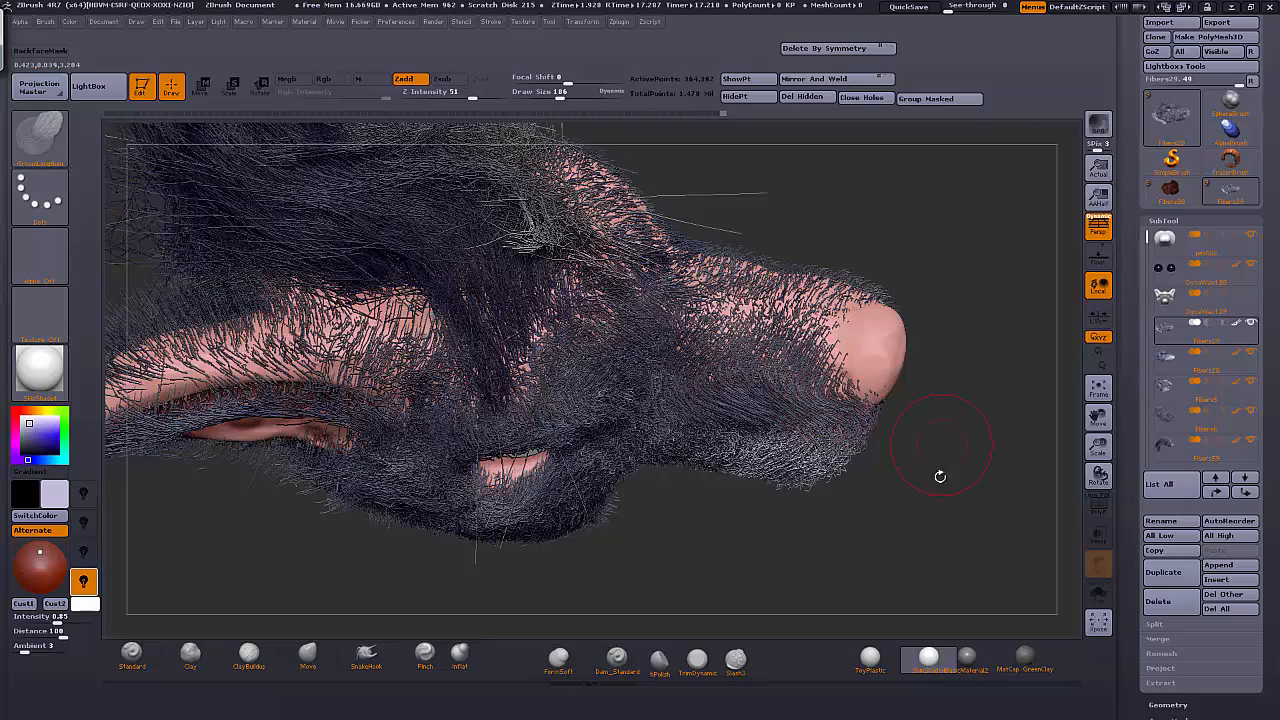
Fill out the remaining sparse fur between the eye, cheek and corner of the mouth with GroomLengthen strokes
{"action": "left_click_drag", "start_coordinate": [943, 457], "coordinate": [789, 292]}
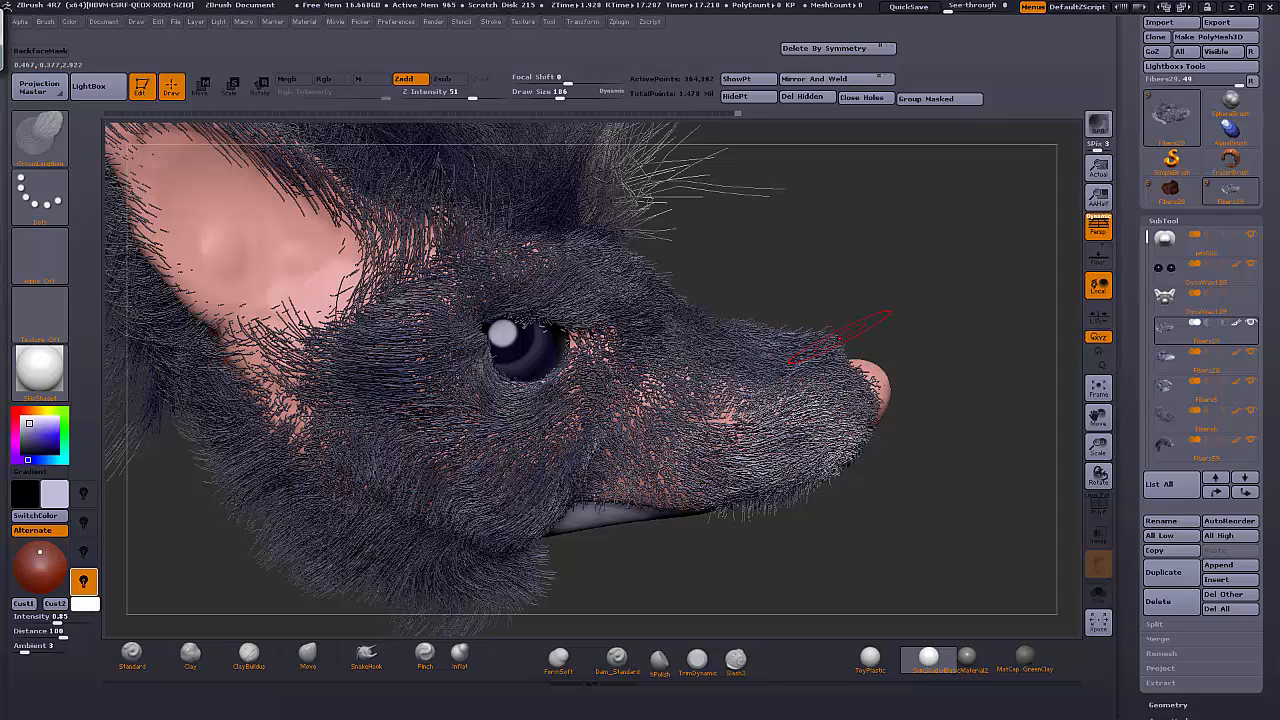
{"action": "mouse_move", "coordinate": [729, 414]}
{"action": "left_mouse_down"}
{"action": "mouse_move", "coordinate": [629, 395]}
{"action": "mouse_move", "coordinate": [636, 367]}
{"action": "mouse_move", "coordinate": [604, 340]}
{"action": "left_mouse_up"}
{"action": "left_click_drag", "start_coordinate": [819, 283], "coordinate": [873, 274]}
{"action": "mouse_move", "coordinate": [600, 410]}
{"action": "left_mouse_down"}
{"action": "mouse_move", "coordinate": [593, 396]}
{"action": "mouse_move", "coordinate": [678, 473]}
{"action": "mouse_move", "coordinate": [648, 484]}
{"action": "mouse_move", "coordinate": [561, 452]}
{"action": "mouse_move", "coordinate": [520, 465]}
{"action": "mouse_move", "coordinate": [599, 434]}
{"action": "left_mouse_up"}
{"action": "mouse_move", "coordinate": [432, 455]}
{"action": "left_mouse_down"}
{"action": "mouse_move", "coordinate": [418, 472]}
{"action": "mouse_move", "coordinate": [257, 409]}
{"action": "mouse_move", "coordinate": [350, 298]}
{"action": "mouse_move", "coordinate": [408, 293]}
{"action": "left_mouse_up"}
{"action": "left_click_drag", "start_coordinate": [805, 297], "coordinate": [842, 297]}
{"action": "mouse_move", "coordinate": [662, 415]}
{"action": "left_mouse_down"}
{"action": "mouse_move", "coordinate": [617, 462]}
{"action": "mouse_move", "coordinate": [625, 470]}
{"action": "left_mouse_up"}
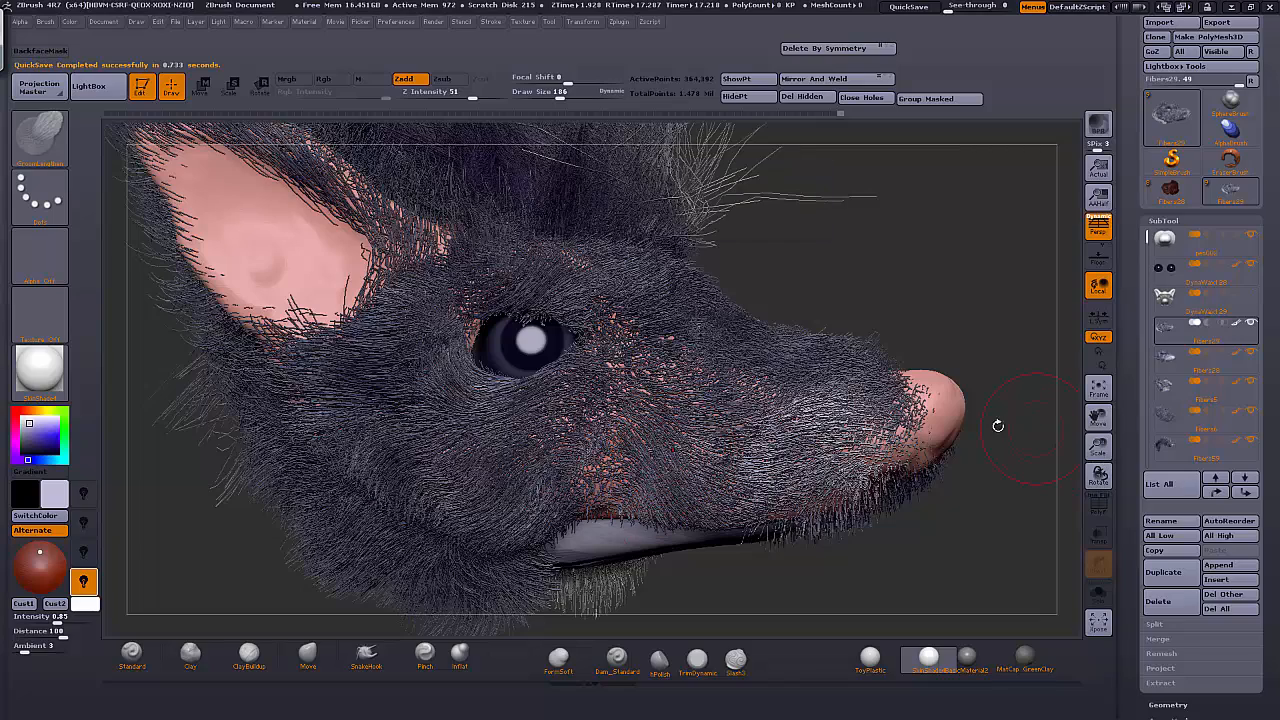
Lengthen the fur along the muzzle's upper lip, and enlarge the draw size to 494
{"action": "left_click_drag", "start_coordinate": [1093, 447], "coordinate": [1005, 408]}
{"action": "mouse_move", "coordinate": [940, 420]}
{"action": "left_mouse_down"}
{"action": "mouse_move", "coordinate": [985, 420]}
{"action": "mouse_move", "coordinate": [965, 420]}
{"action": "left_mouse_up"}
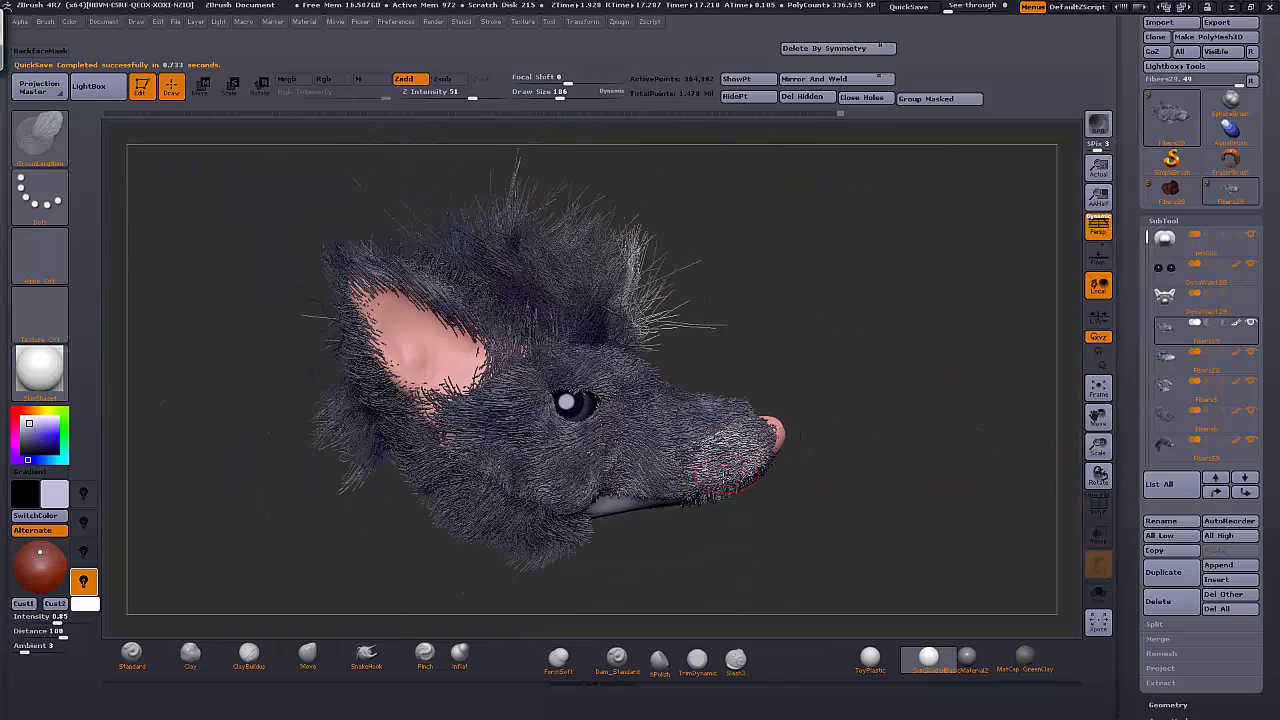
{"action": "left_click_drag", "start_coordinate": [725, 477], "coordinate": [709, 508]}
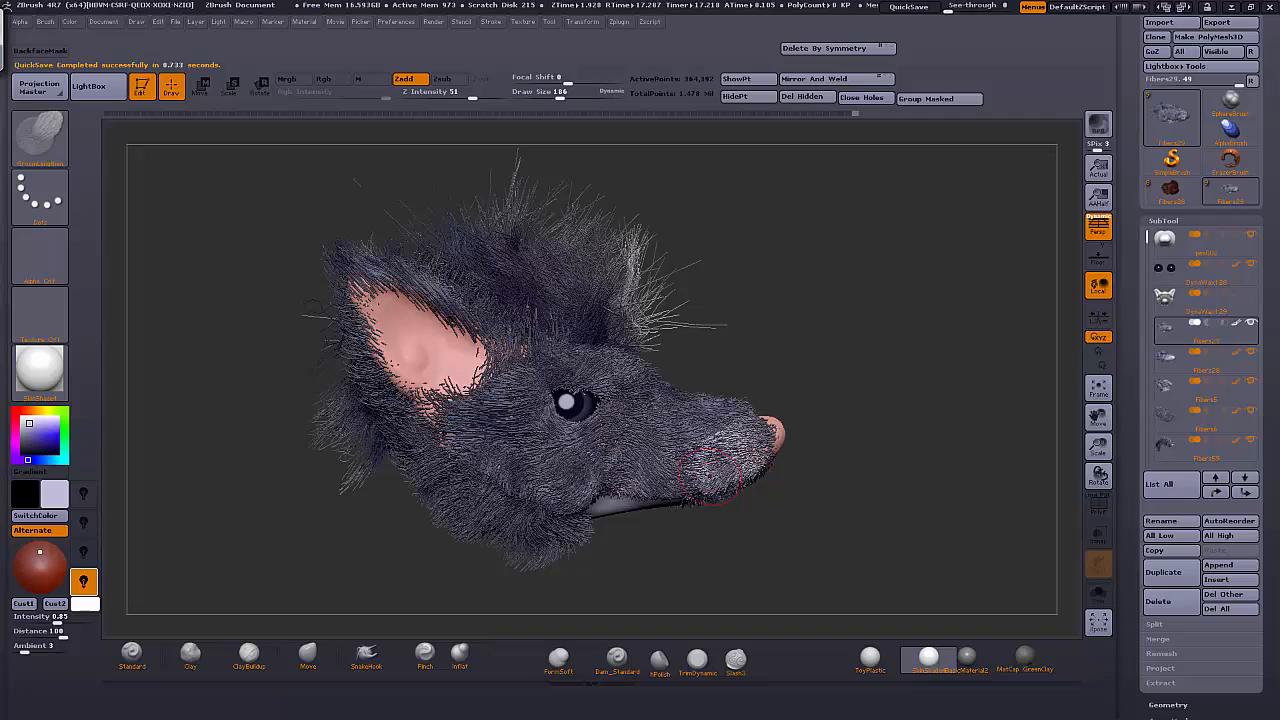
{"action": "mouse_move", "coordinate": [852, 407]}
{"action": "left_mouse_down"}
{"action": "mouse_move", "coordinate": [718, 470]}
{"action": "mouse_move", "coordinate": [711, 496]}
{"action": "left_mouse_up"}
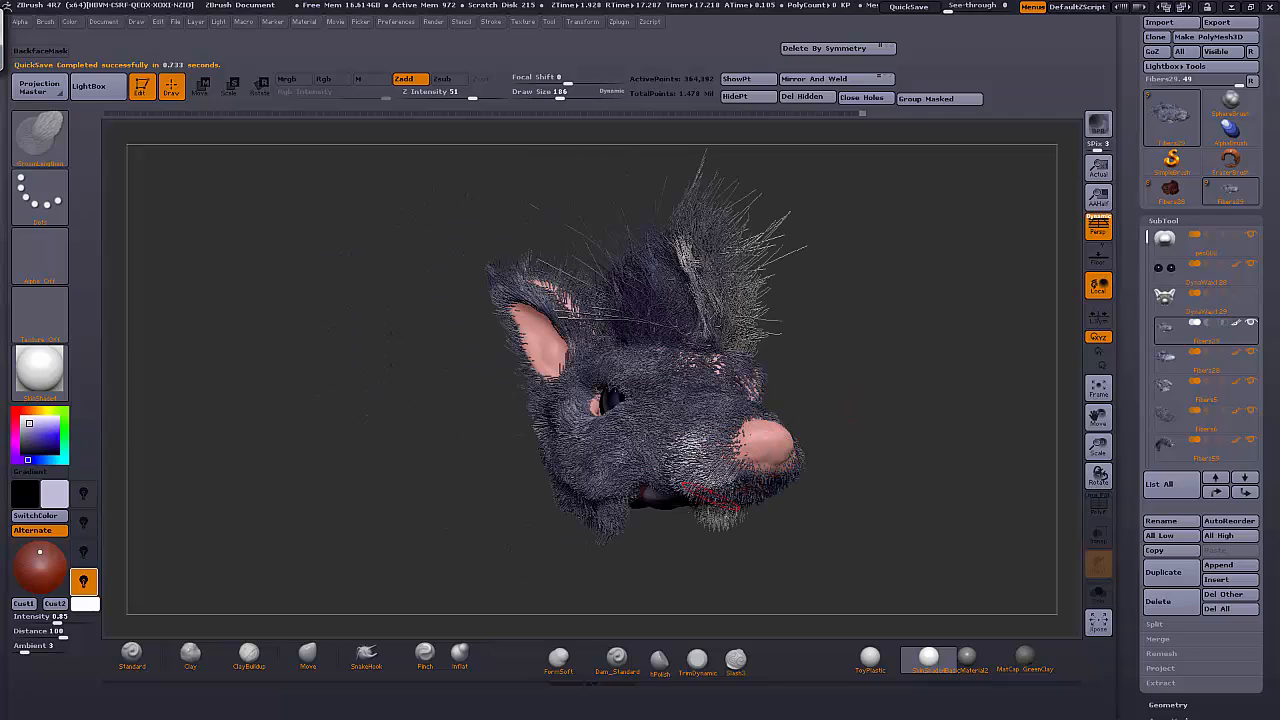
{"action": "left_click_drag", "start_coordinate": [881, 473], "coordinate": [712, 480]}
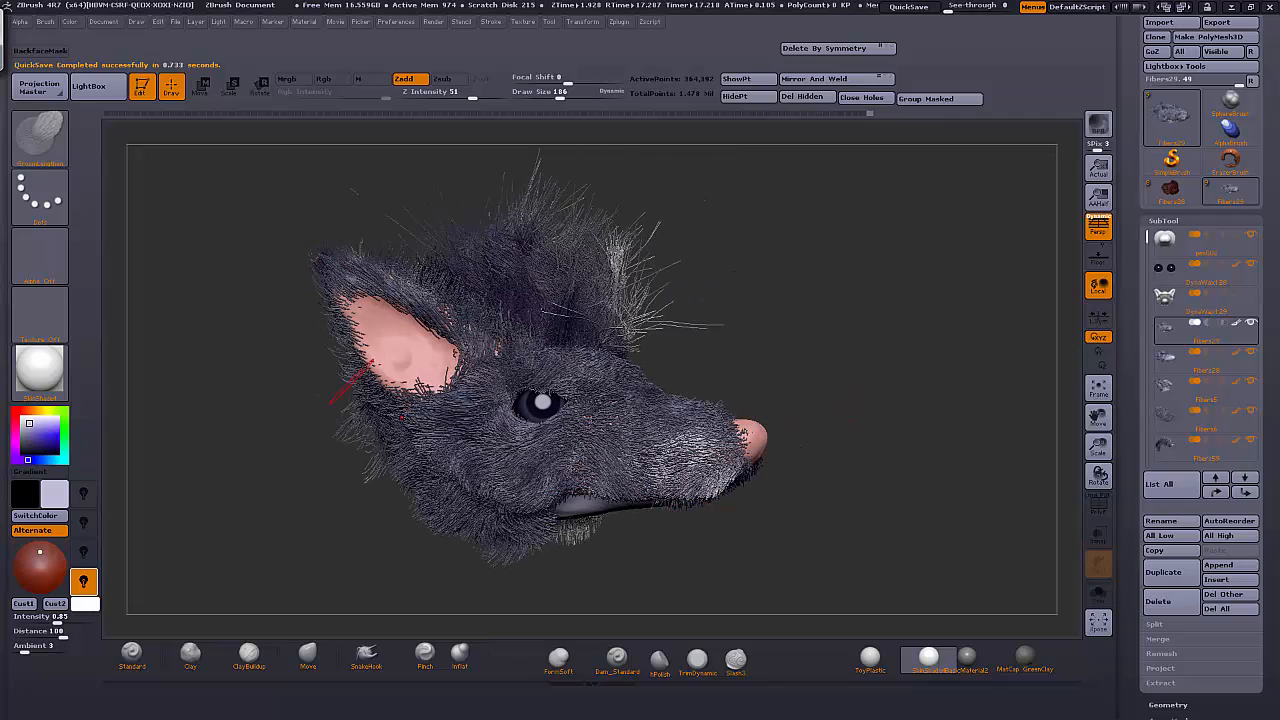
{"action": "left_click_drag", "start_coordinate": [590, 430], "coordinate": [795, 387]}
{"action": "mouse_move", "coordinate": [806, 308]}
{"action": "left_mouse_down"}
{"action": "mouse_move", "coordinate": [780, 325]}
{"action": "mouse_move", "coordinate": [818, 305]}
{"action": "mouse_move", "coordinate": [808, 349]}
{"action": "mouse_move", "coordinate": [830, 340]}
{"action": "left_mouse_up"}
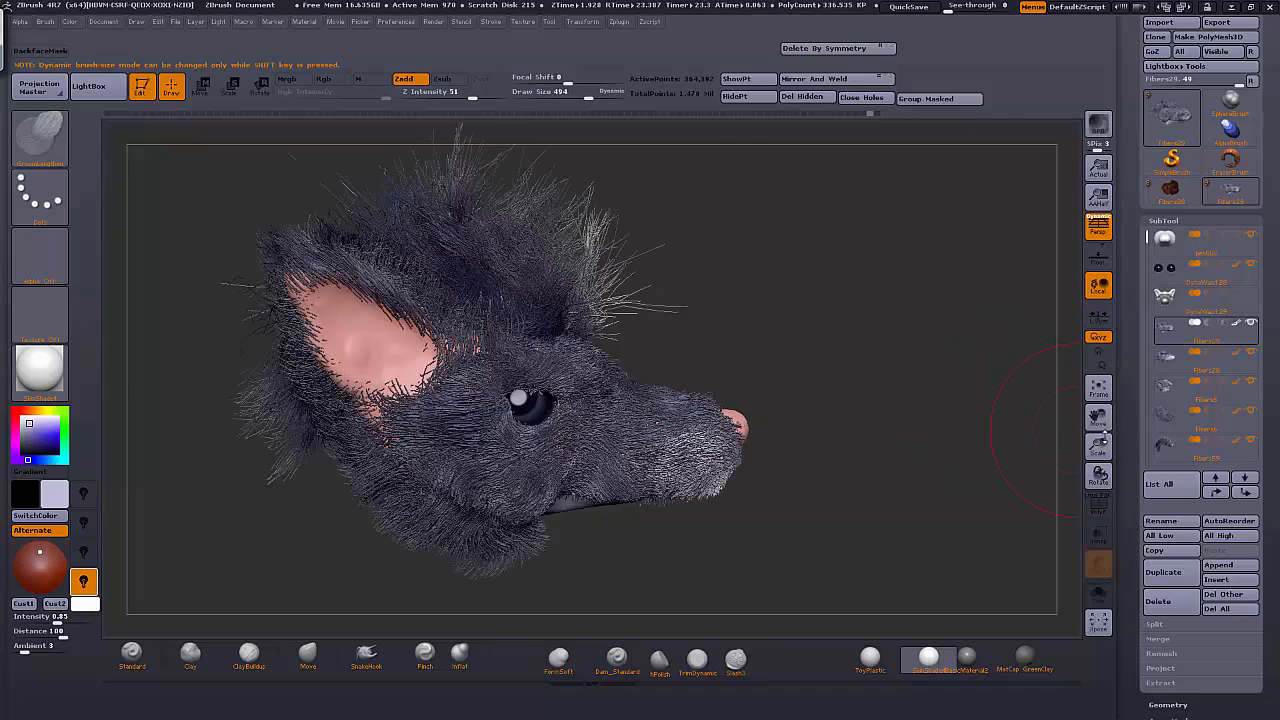
Select the Fibers59 subtool and lengthen the light tuft above the forehead, reducing the draw size to 311
{"action": "left_click_drag", "start_coordinate": [1098, 416], "coordinate": [1072, 440]}
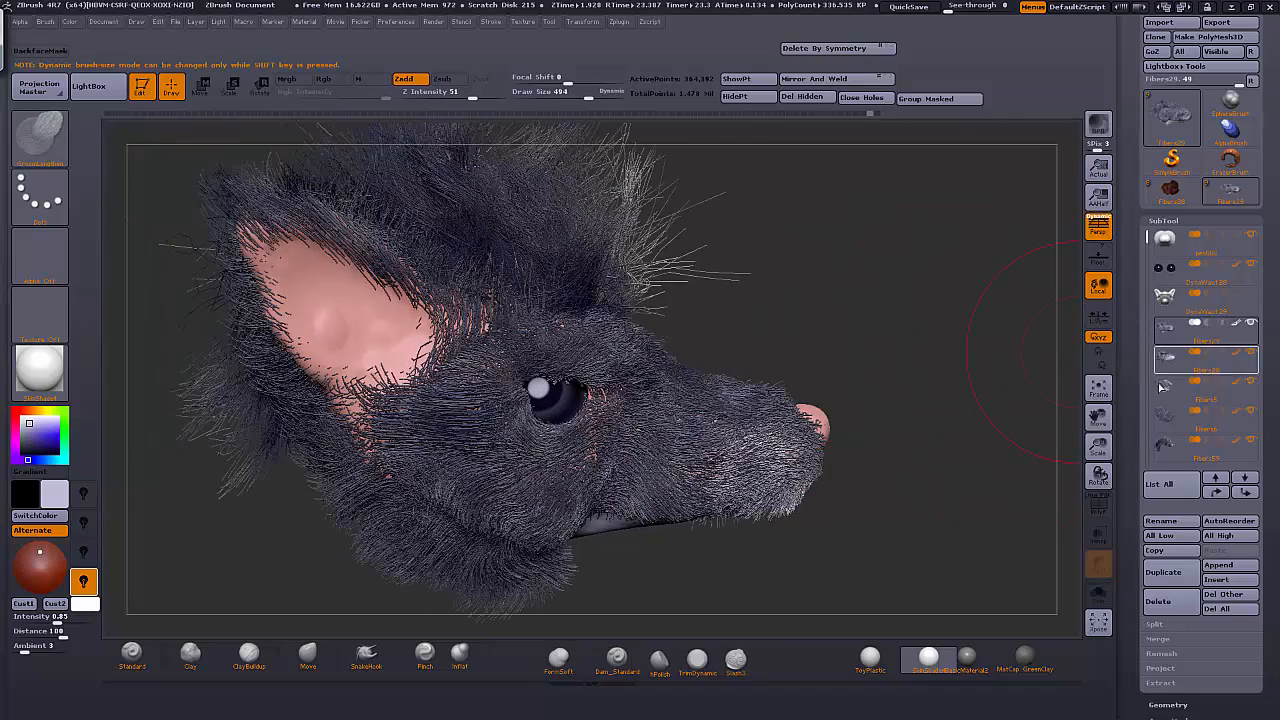
{"action": "mouse_move", "coordinate": [1166, 452]}
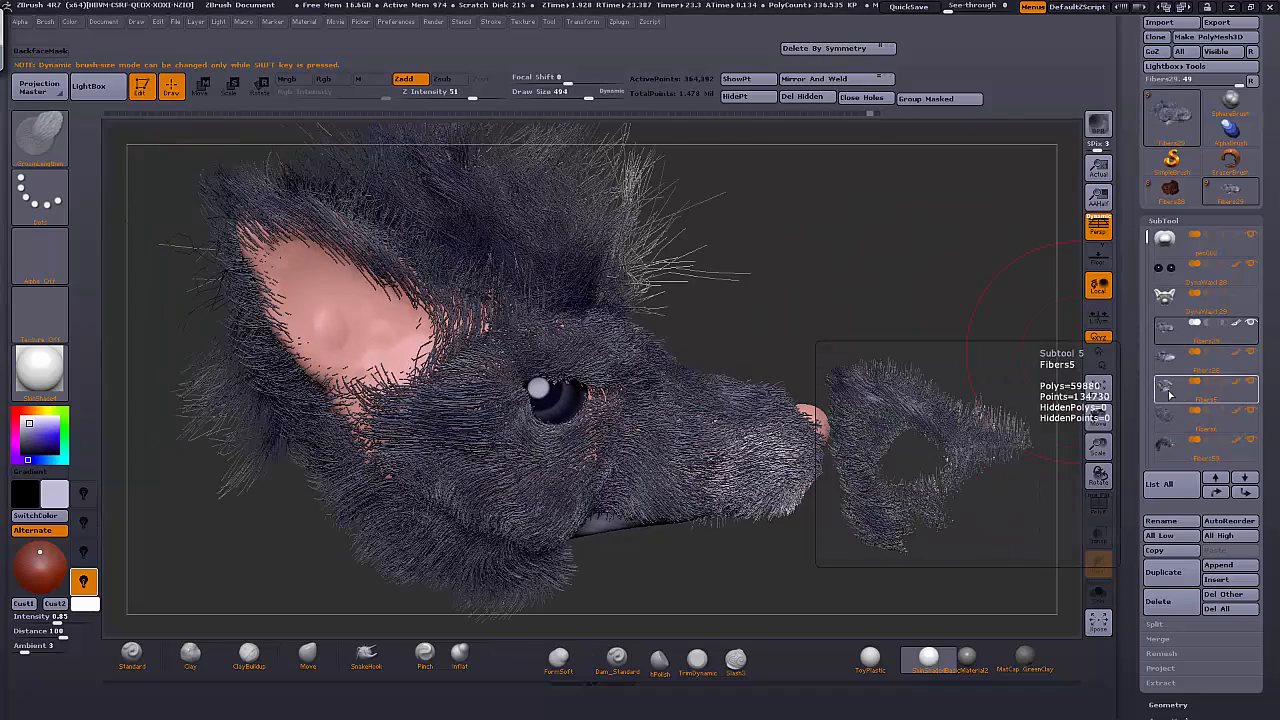
{"action": "left_click", "coordinate": [1166, 452]}
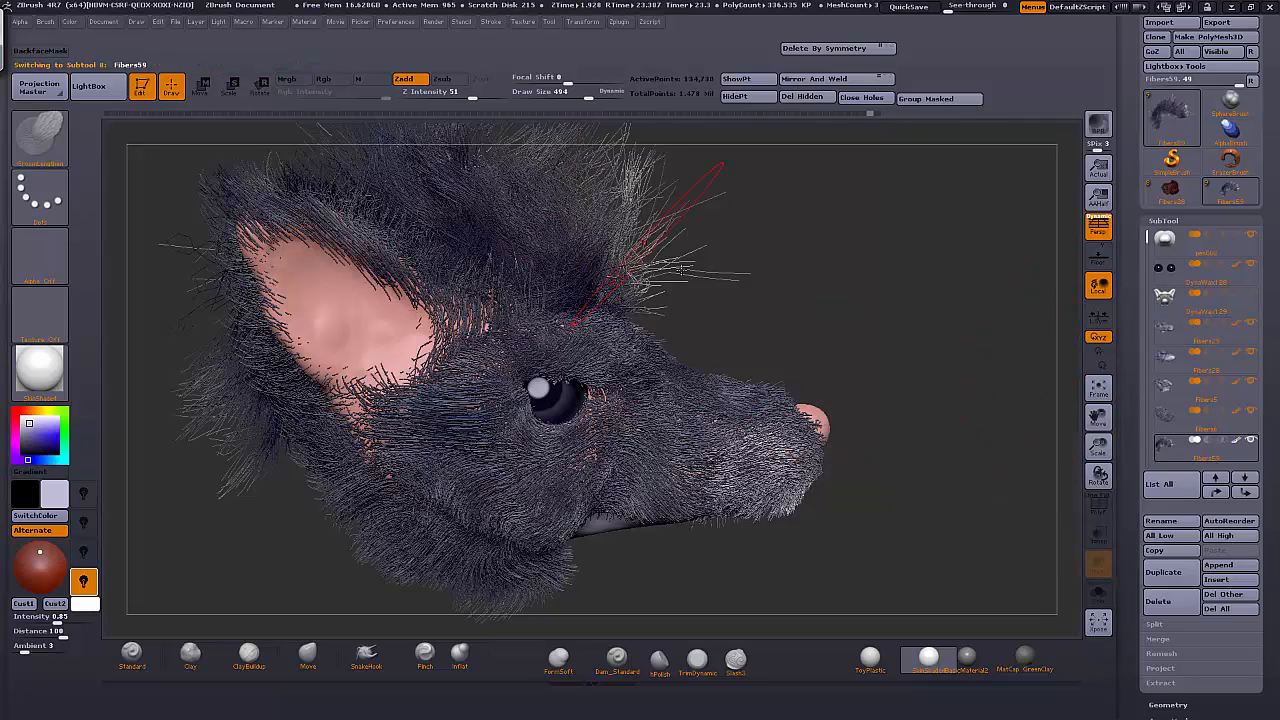
{"action": "mouse_move", "coordinate": [652, 280]}
{"action": "left_mouse_down"}
{"action": "mouse_move", "coordinate": [632, 236]}
{"action": "mouse_move", "coordinate": [678, 268]}
{"action": "mouse_move", "coordinate": [640, 228]}
{"action": "mouse_move", "coordinate": [660, 205]}
{"action": "left_mouse_up"}
{"action": "left_click_drag", "start_coordinate": [663, 300], "coordinate": [686, 280]}
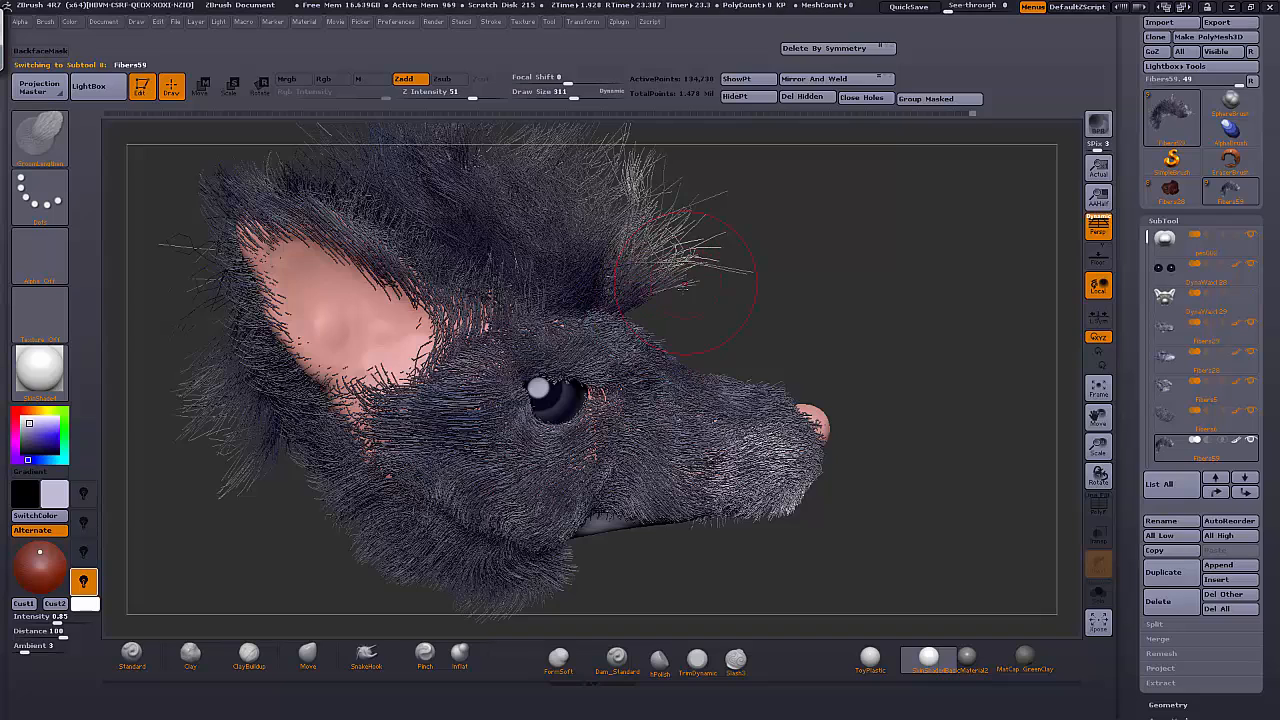
{"action": "mouse_move", "coordinate": [1097, 447]}
{"action": "left_mouse_down"}
{"action": "mouse_move", "coordinate": [1097, 420]}
{"action": "mouse_move", "coordinate": [1097, 451]}
{"action": "left_mouse_up"}
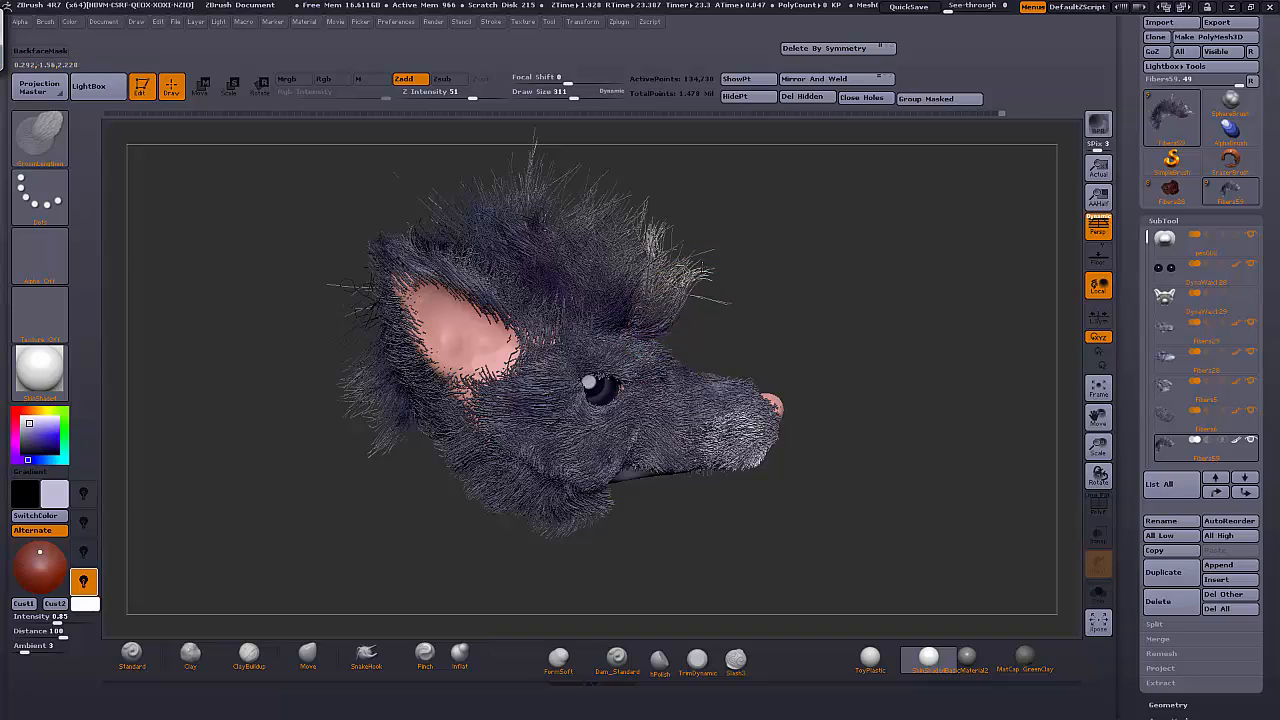
{"action": "left_click_drag", "start_coordinate": [670, 232], "coordinate": [648, 262]}
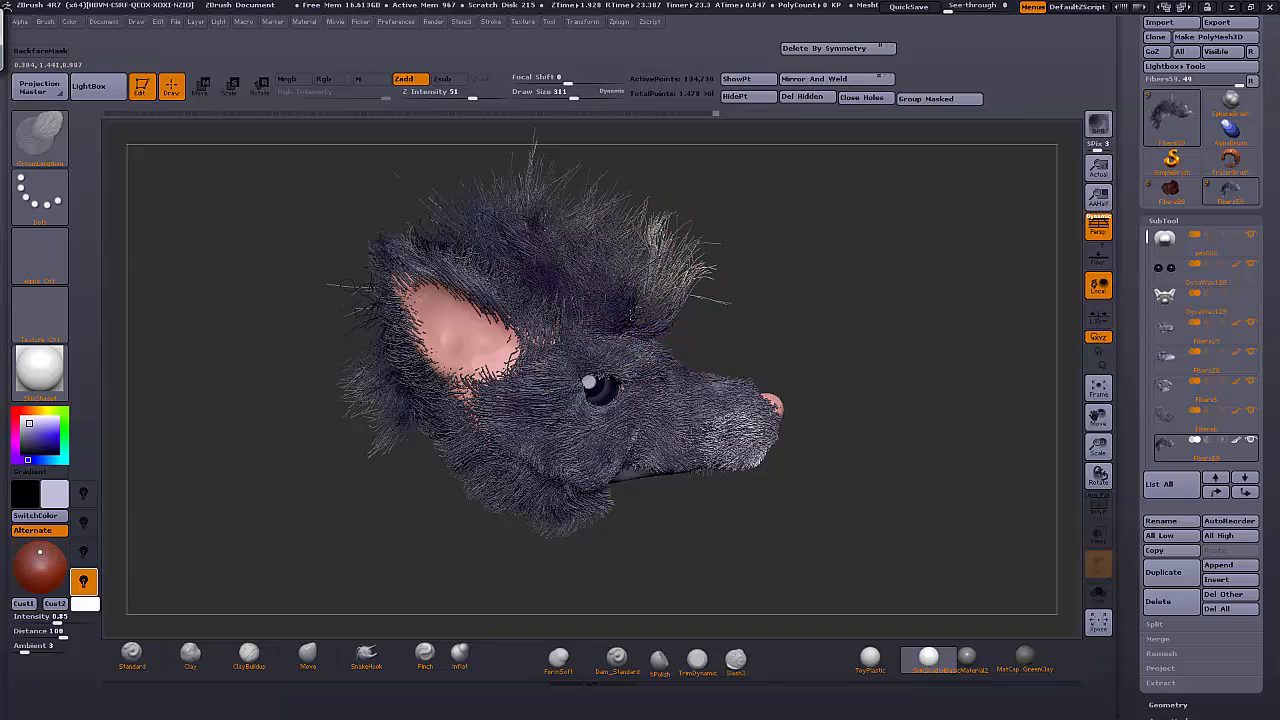
Enlarge the draw size to 417 and groom the crest and light tuft above the forehead from several angles
{"action": "left_click_drag", "start_coordinate": [877, 274], "coordinate": [608, 282]}
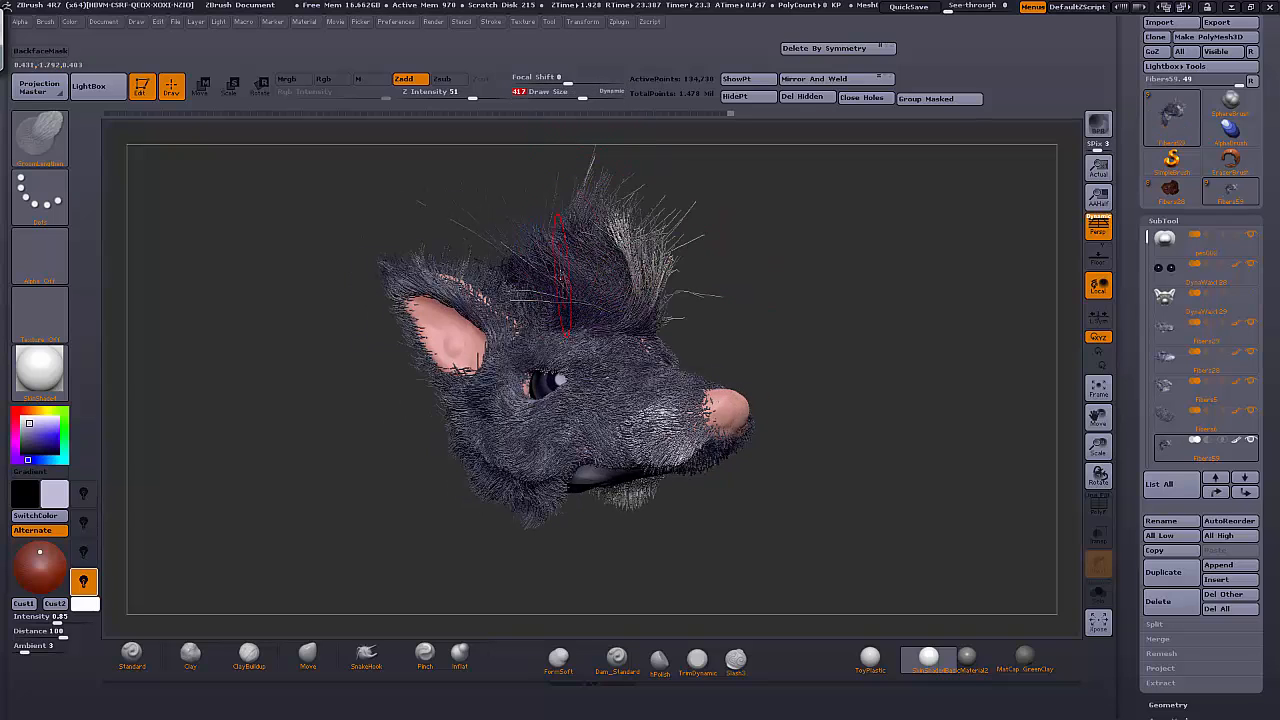
{"action": "mouse_move", "coordinate": [555, 270]}
{"action": "left_mouse_down"}
{"action": "mouse_move", "coordinate": [560, 288]}
{"action": "mouse_move", "coordinate": [585, 280]}
{"action": "mouse_move", "coordinate": [560, 240]}
{"action": "left_mouse_up"}
{"action": "left_click_drag", "start_coordinate": [700, 255], "coordinate": [742, 262]}
{"action": "mouse_move", "coordinate": [606, 266]}
{"action": "left_mouse_down"}
{"action": "mouse_move", "coordinate": [600, 296]}
{"action": "mouse_move", "coordinate": [586, 240]}
{"action": "mouse_move", "coordinate": [600, 276]}
{"action": "mouse_move", "coordinate": [698, 262]}
{"action": "mouse_move", "coordinate": [708, 300]}
{"action": "mouse_move", "coordinate": [727, 290]}
{"action": "left_mouse_up"}
{"action": "left_click_drag", "start_coordinate": [822, 276], "coordinate": [760, 300]}
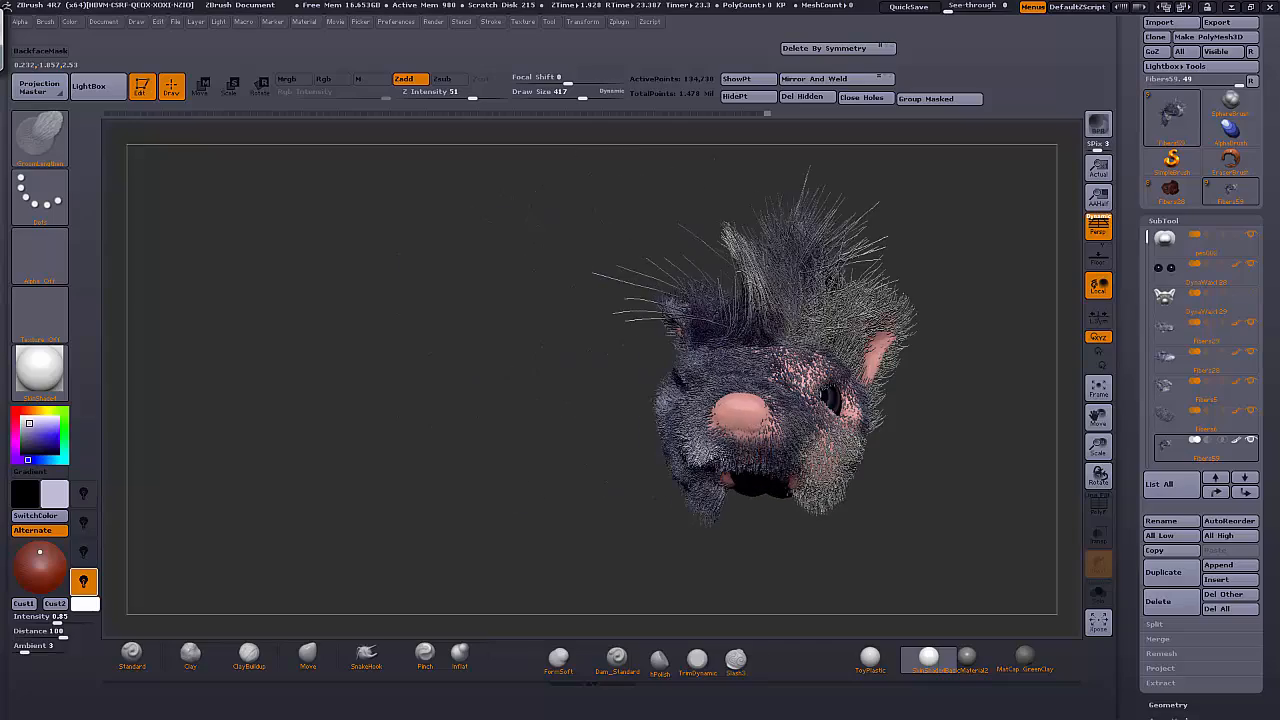
{"action": "left_click_drag", "start_coordinate": [535, 329], "coordinate": [775, 340]}
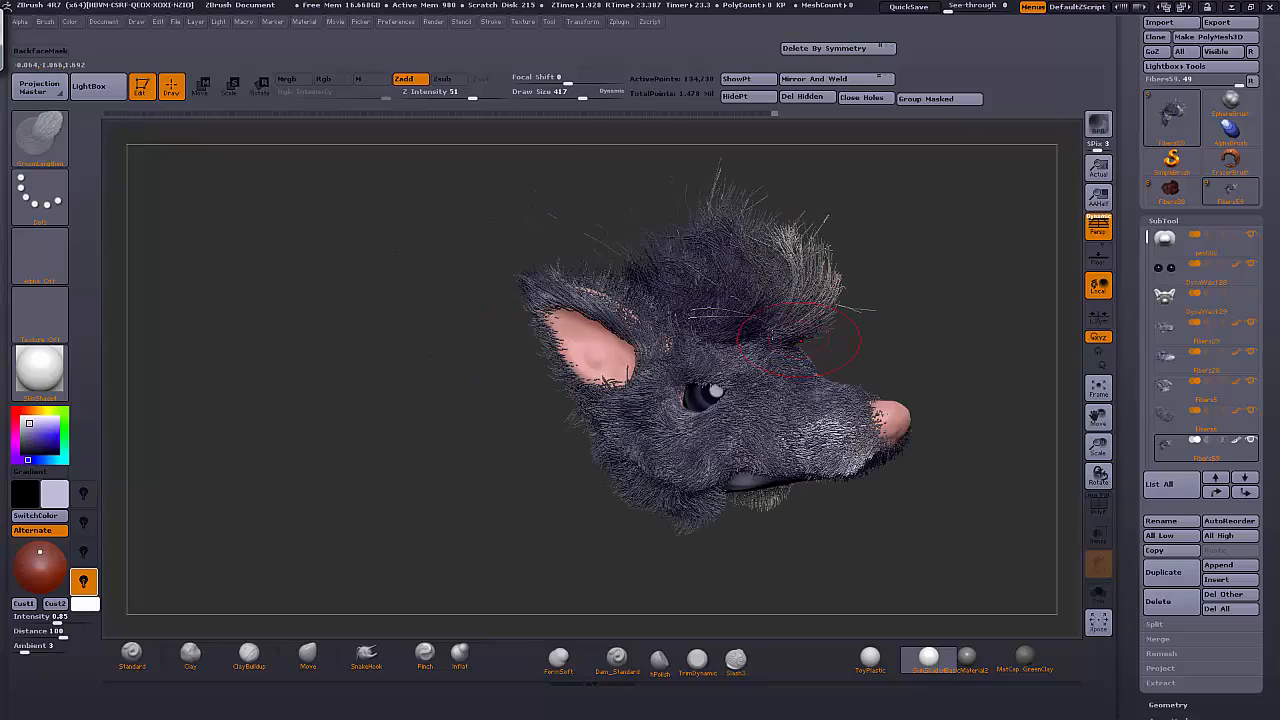
{"action": "left_click_drag", "start_coordinate": [928, 242], "coordinate": [760, 300]}
{"action": "left_click_drag", "start_coordinate": [980, 246], "coordinate": [700, 290]}
{"action": "left_click_drag", "start_coordinate": [934, 310], "coordinate": [1010, 306]}
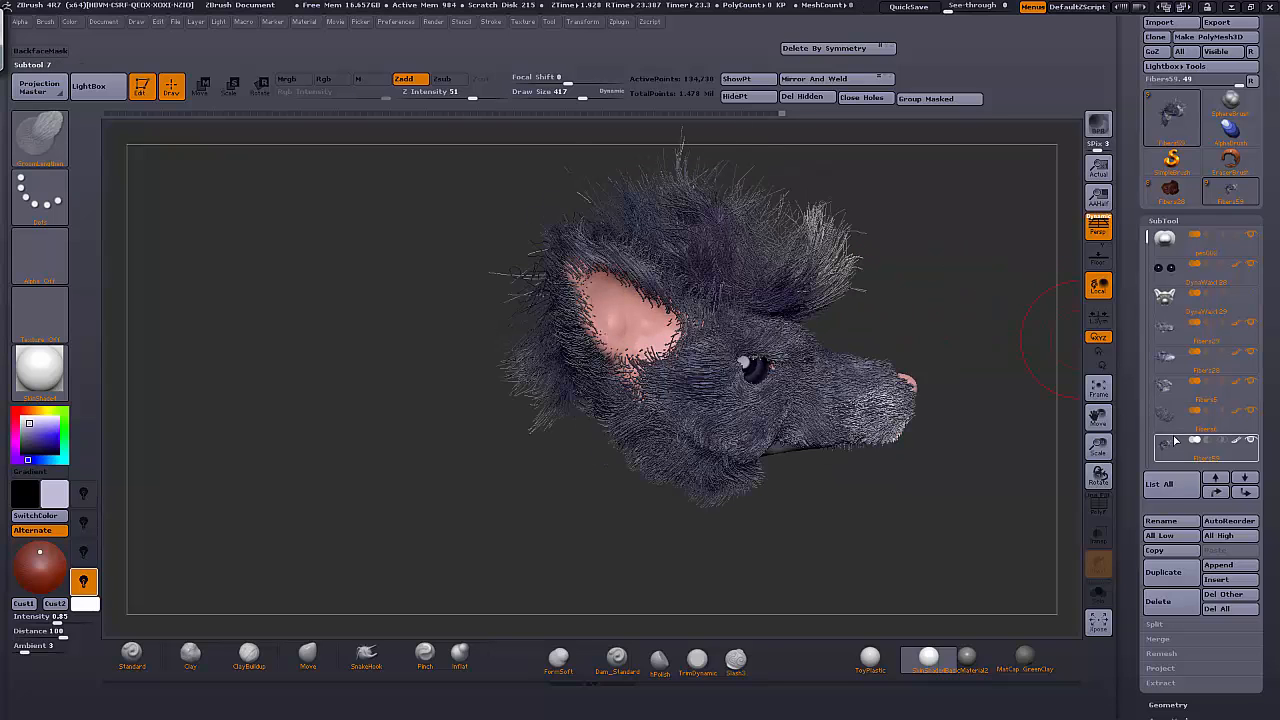
Select the Fibers6 subtool and give the GroomLengthen brush a vertically striped alpha and a draw size of 325
{"action": "left_click", "coordinate": [1168, 420]}
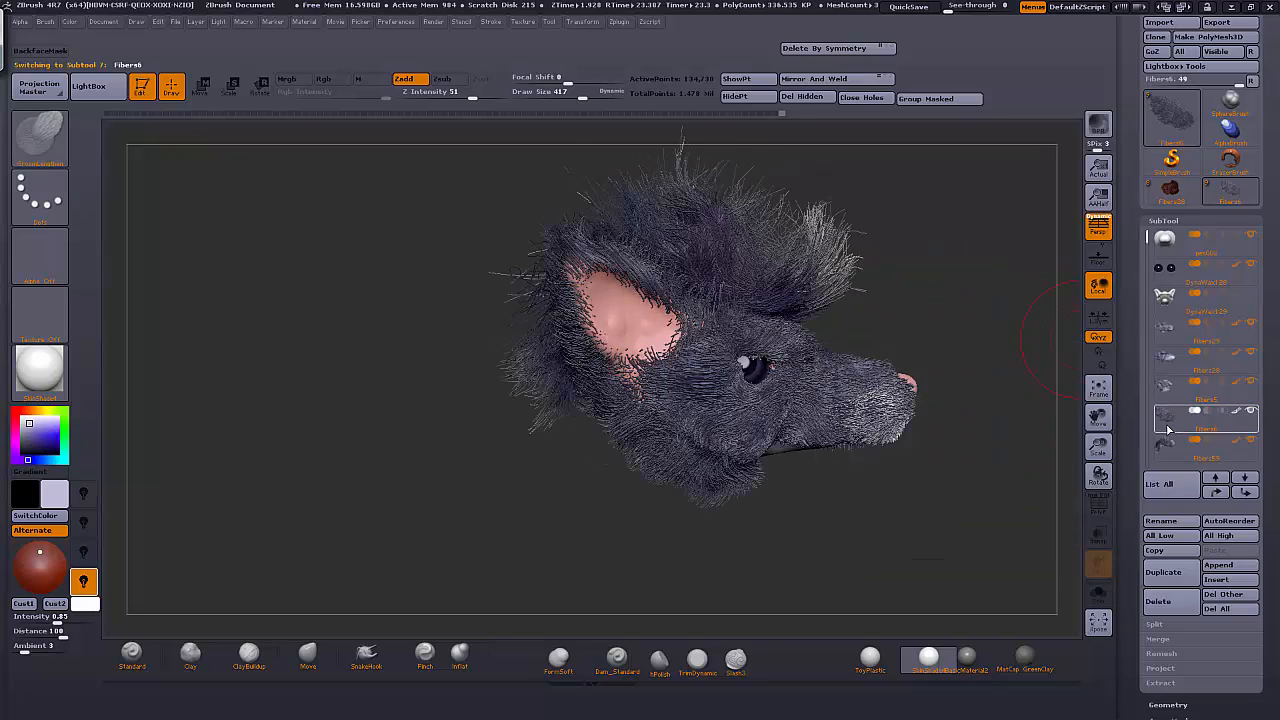
{"action": "left_click", "coordinate": [1098, 596]}
{"action": "left_click", "coordinate": [1098, 596]}
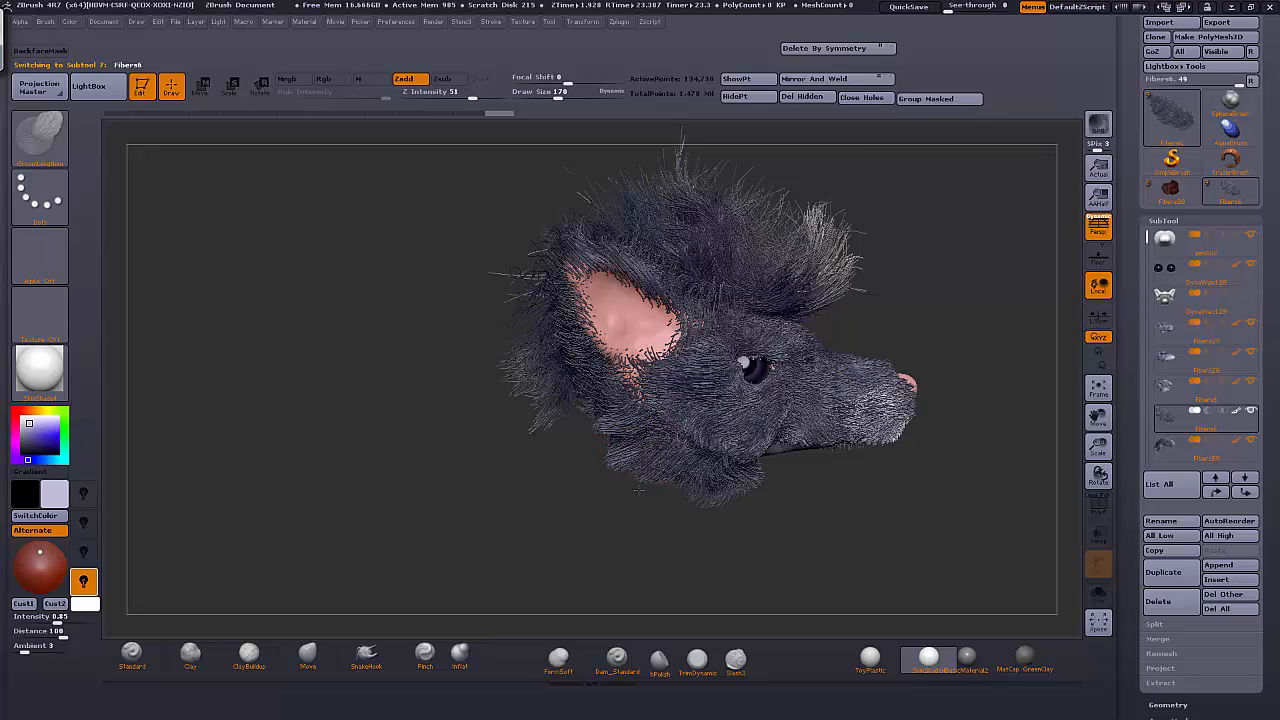
{"action": "left_click", "coordinate": [46, 215]}
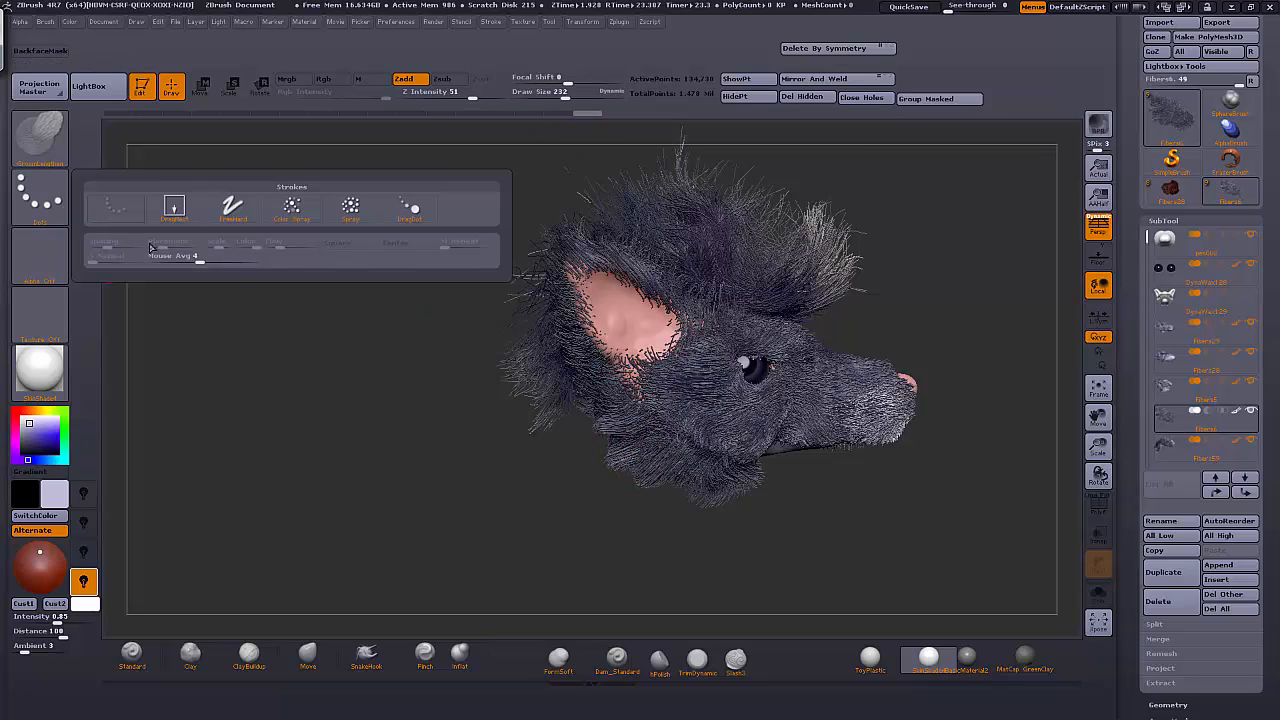
{"action": "left_click", "coordinate": [40, 255]}
{"action": "left_click", "coordinate": [367, 272]}
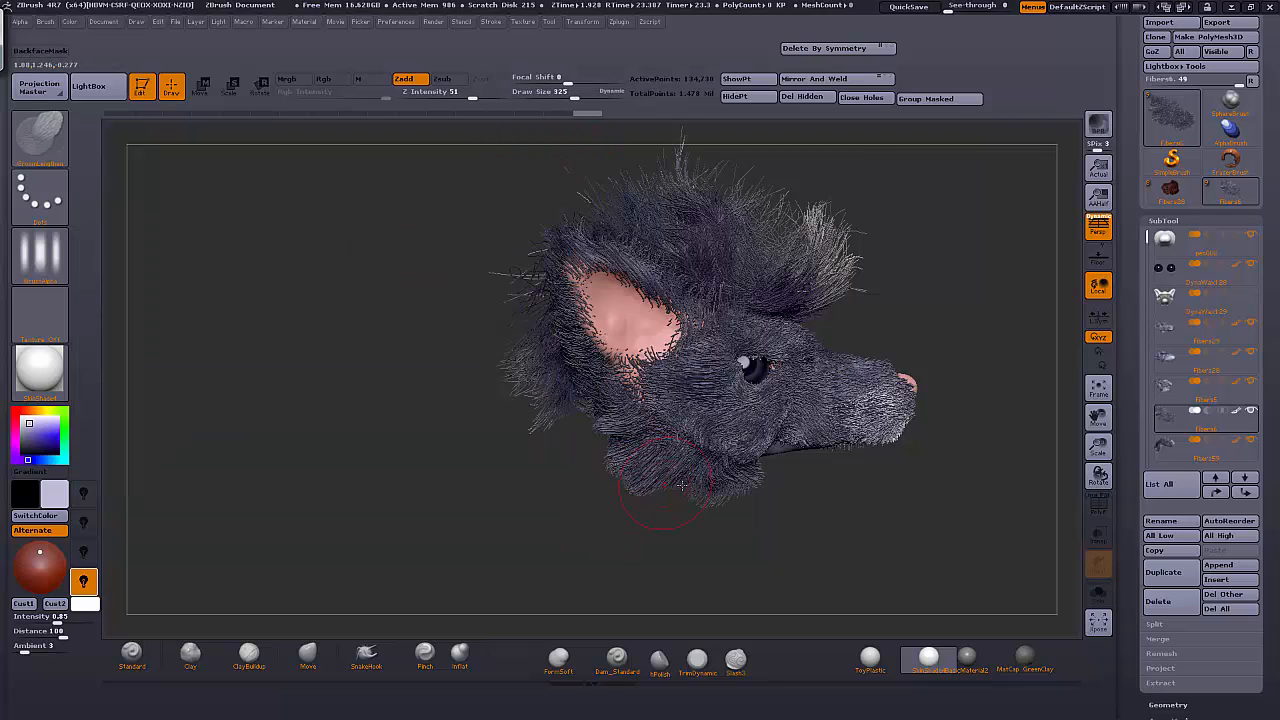
Try lengthening the fur along the lower cheek and jaw with the striped alpha, working from the side and behind
{"action": "mouse_move", "coordinate": [687, 504]}
{"action": "left_mouse_down"}
{"action": "mouse_move", "coordinate": [697, 497]}
{"action": "mouse_move", "coordinate": [673, 492]}
{"action": "mouse_move", "coordinate": [757, 515]}
{"action": "mouse_move", "coordinate": [771, 500]}
{"action": "mouse_move", "coordinate": [748, 530]}
{"action": "left_mouse_up"}
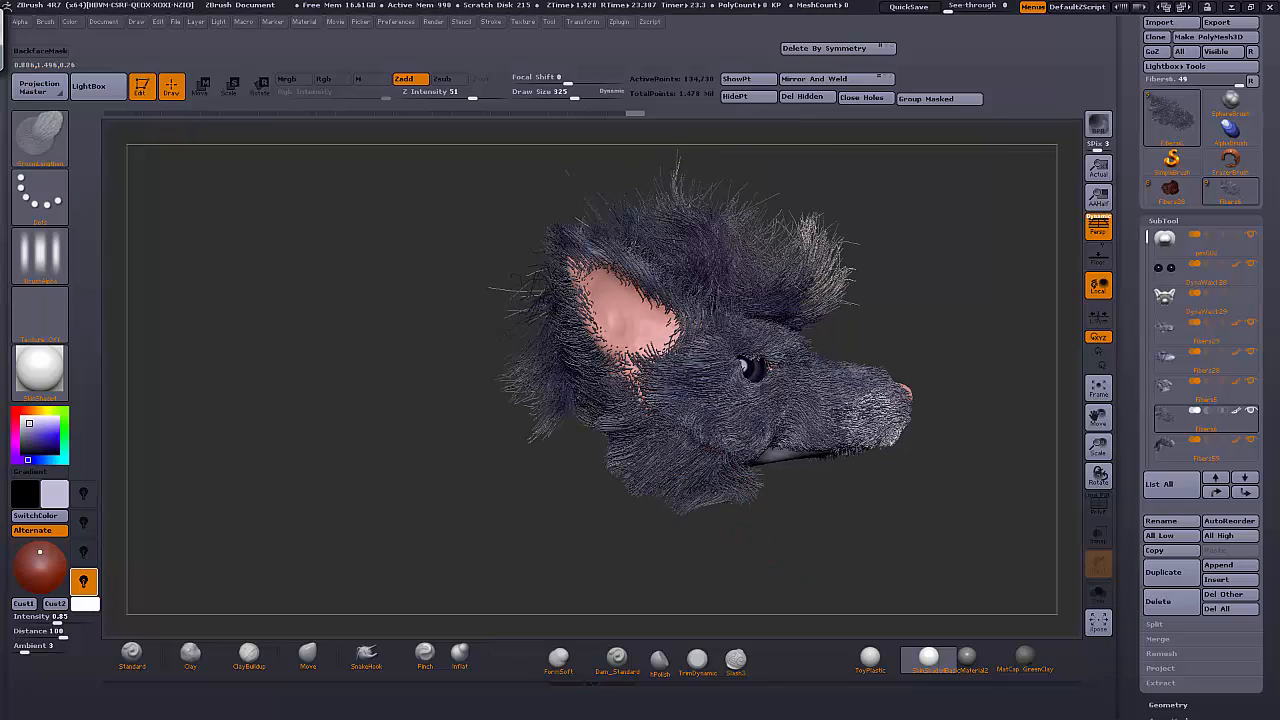
{"action": "mouse_move", "coordinate": [657, 468]}
{"action": "left_mouse_down"}
{"action": "mouse_move", "coordinate": [630, 428]}
{"action": "mouse_move", "coordinate": [650, 428]}
{"action": "left_mouse_up"}
{"action": "mouse_move", "coordinate": [700, 430]}
{"action": "right_mouse_down"}
{"action": "mouse_move", "coordinate": [659, 426]}
{"action": "mouse_move", "coordinate": [640, 440]}
{"action": "mouse_move", "coordinate": [733, 522]}
{"action": "mouse_move", "coordinate": [722, 487]}
{"action": "mouse_move", "coordinate": [747, 511]}
{"action": "mouse_move", "coordinate": [660, 524]}
{"action": "mouse_move", "coordinate": [714, 458]}
{"action": "mouse_move", "coordinate": [797, 422]}
{"action": "right_mouse_up"}
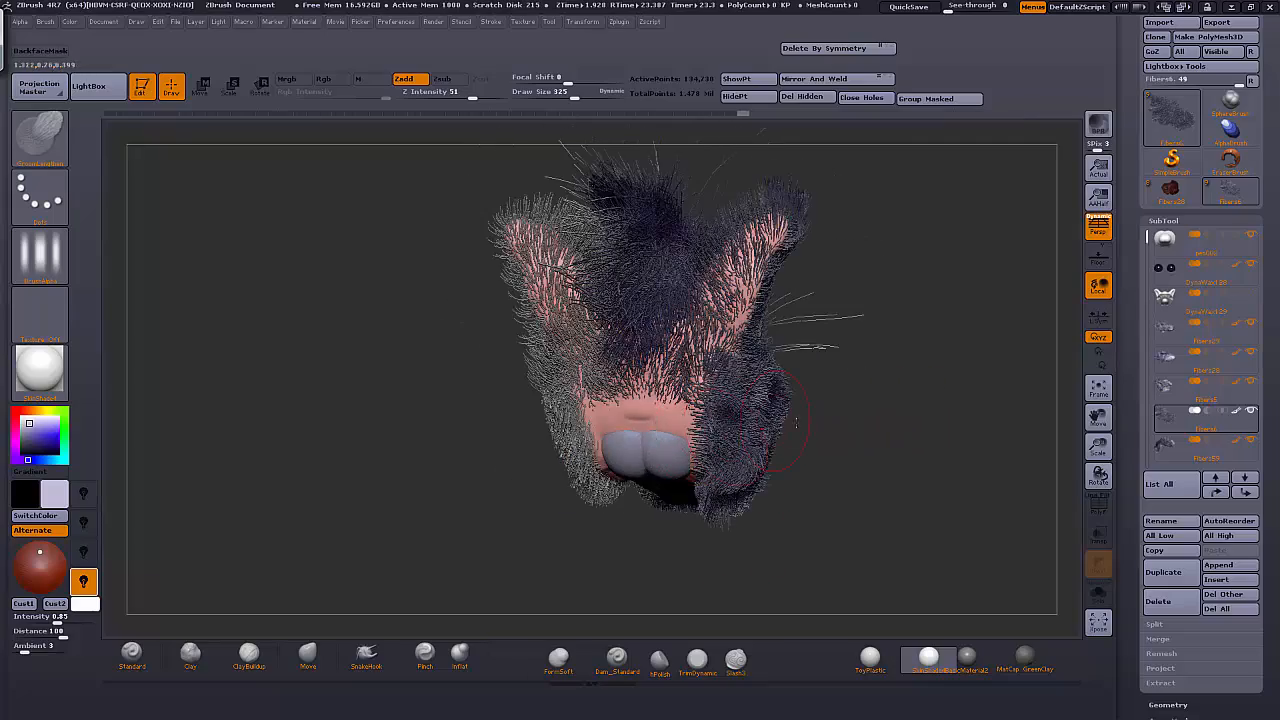
{"action": "right_click_drag", "start_coordinate": [886, 426], "coordinate": [913, 425]}
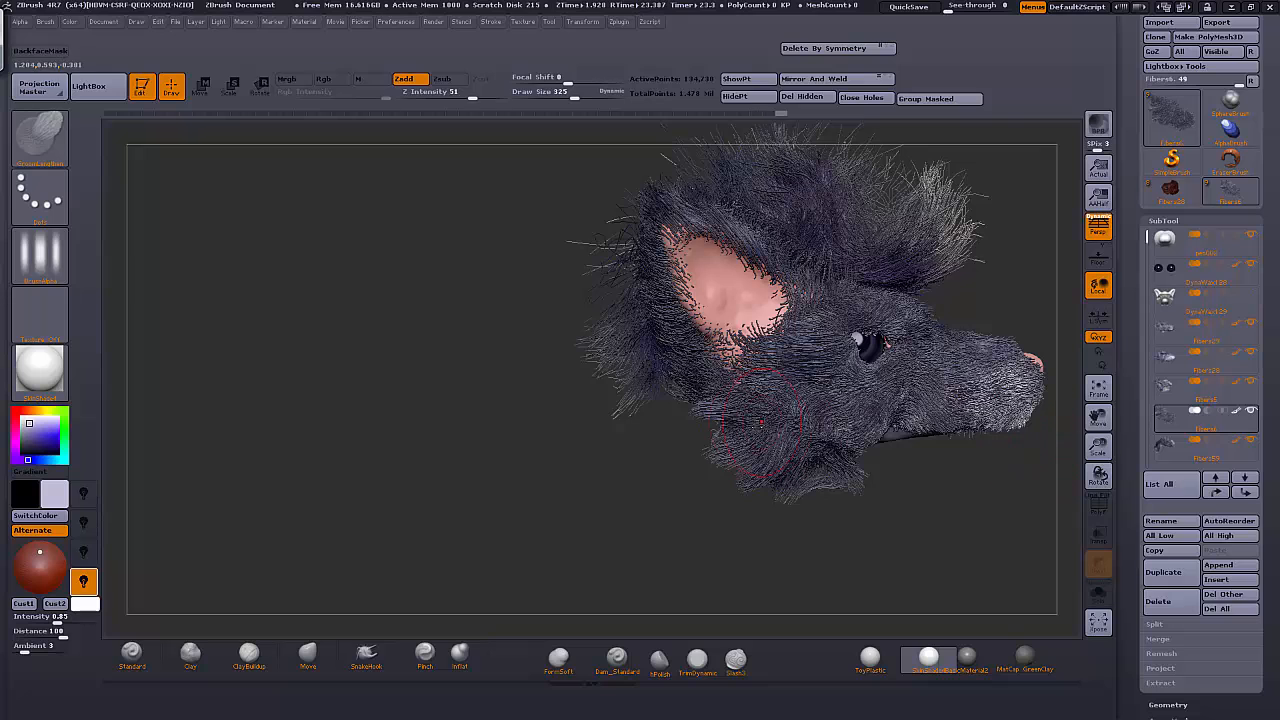
{"action": "left_click_drag", "start_coordinate": [760, 422], "coordinate": [818, 450]}
{"action": "left_click_drag", "start_coordinate": [1097, 448], "coordinate": [1090, 425]}
{"action": "left_click_drag", "start_coordinate": [1097, 418], "coordinate": [988, 385]}
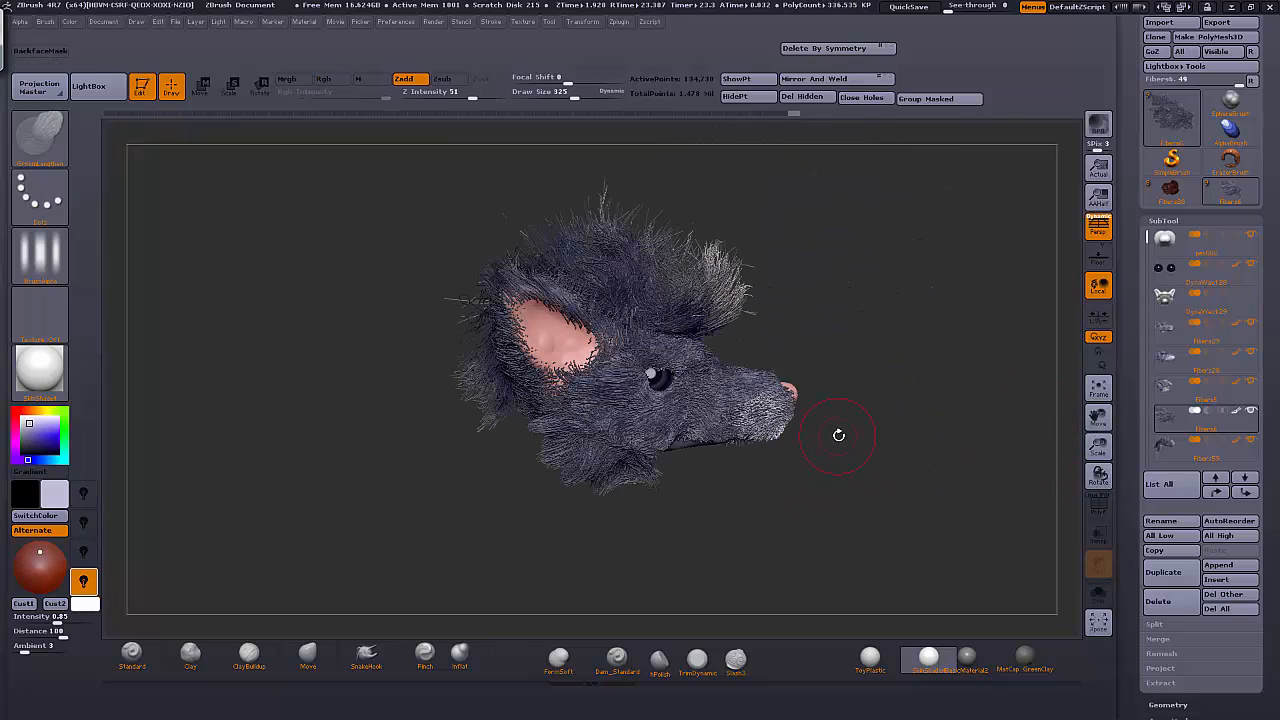
Undo the recent grooming strokes on the cheek and jaw fur
{"action": "key", "text": "ctrl"}
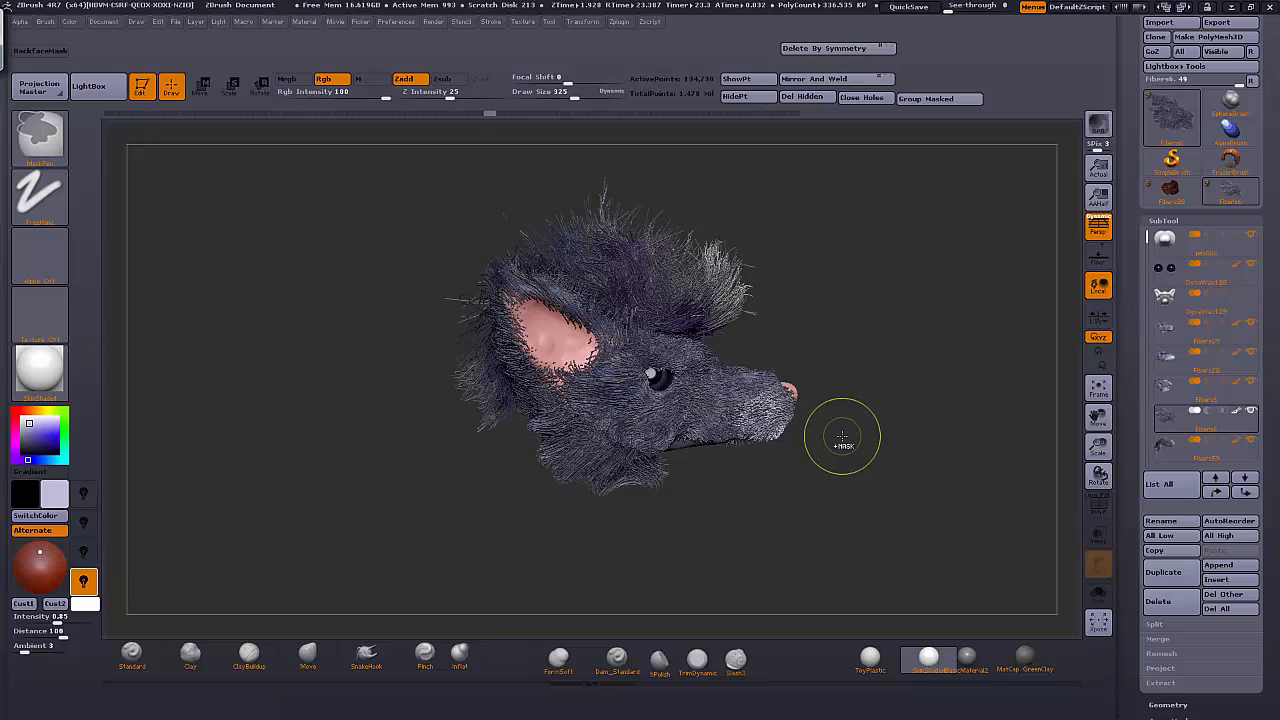
{"action": "key", "text": "ctrl+z"}
{"action": "key", "text": "ctrl+z"}
{"action": "key", "text": "ctrl+z"}
{"action": "key", "text": "ctrl+z"}
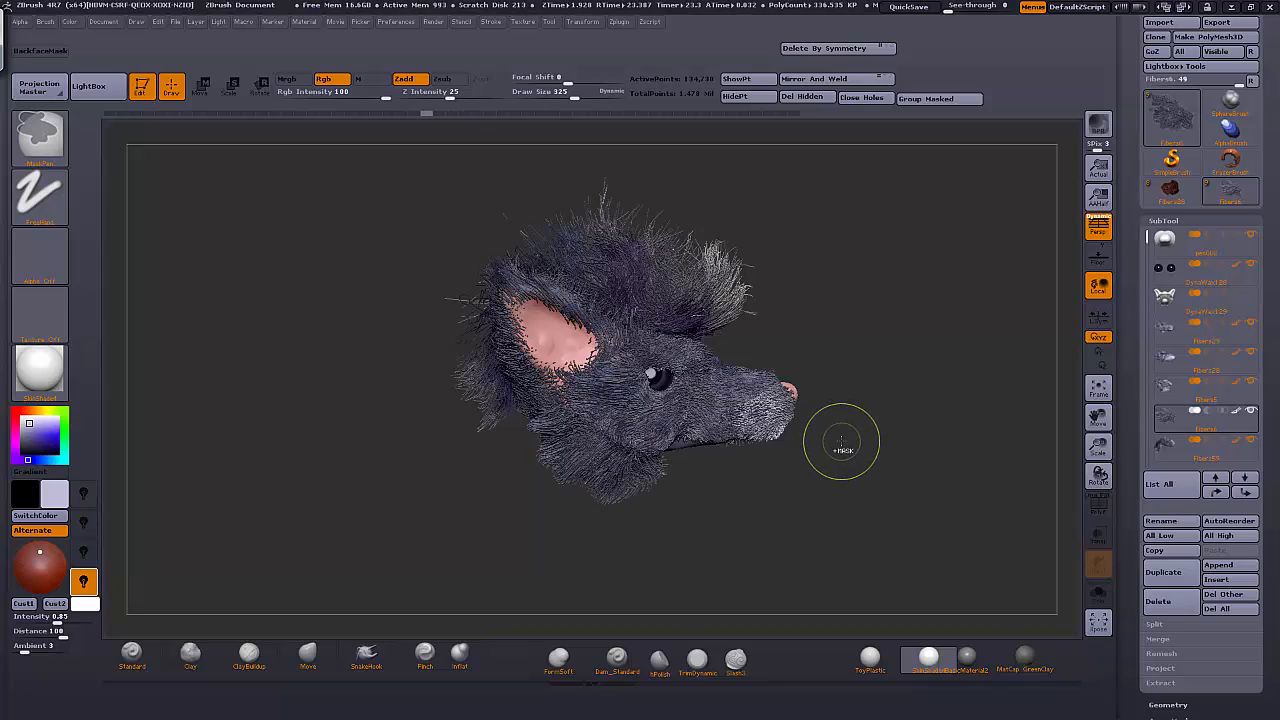
Lengthen the fur below the cheek and jaw again, accepting the removal of the newer undo history entries
{"action": "left_click_drag", "start_coordinate": [807, 555], "coordinate": [777, 497]}
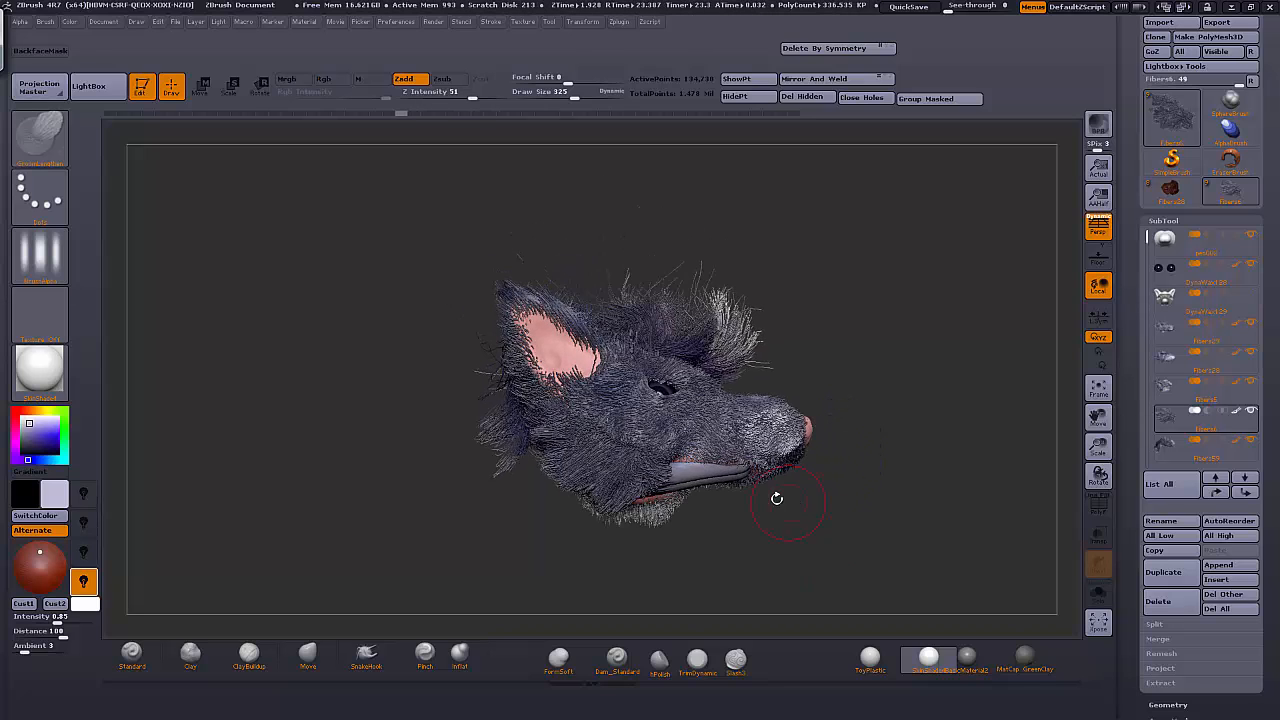
{"action": "left_click_drag", "start_coordinate": [760, 540], "coordinate": [738, 600]}
{"action": "left_click", "coordinate": [660, 503]}
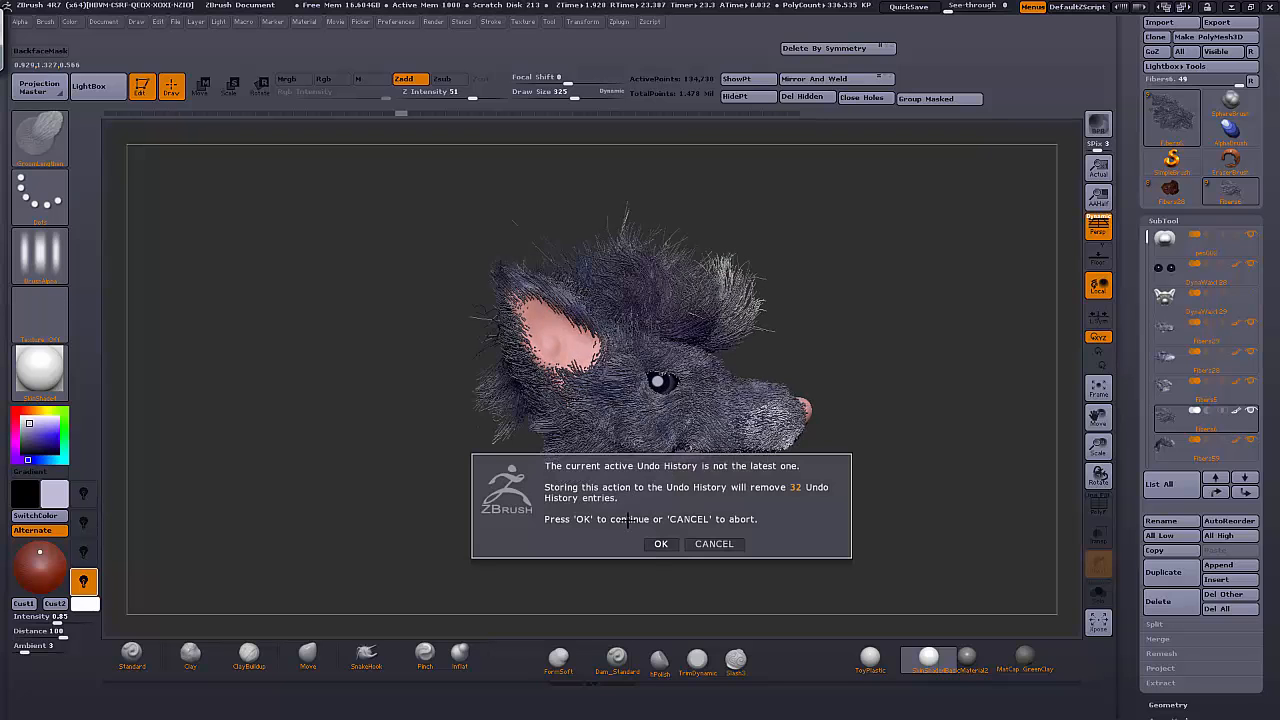
{"action": "left_click", "coordinate": [655, 544]}
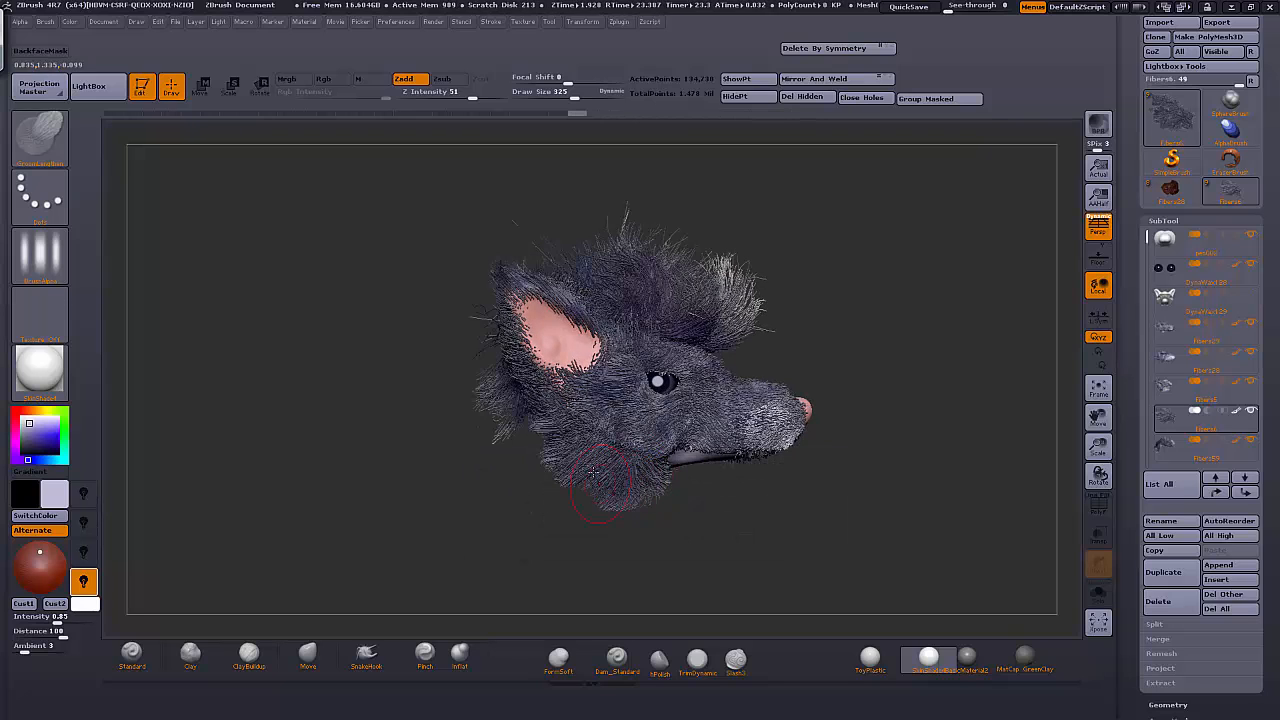
{"action": "left_click_drag", "start_coordinate": [594, 473], "coordinate": [545, 432]}
{"action": "mouse_move", "coordinate": [900, 530]}
{"action": "left_mouse_down"}
{"action": "mouse_move", "coordinate": [777, 543]}
{"action": "mouse_move", "coordinate": [962, 466]}
{"action": "mouse_move", "coordinate": [1083, 437]}
{"action": "mouse_move", "coordinate": [1014, 346]}
{"action": "mouse_move", "coordinate": [972, 345]}
{"action": "left_mouse_up"}
Select the Fibers5 subtool and lengthen the sparse fur between the ear and the eye to cover bare skin
{"action": "left_click", "coordinate": [1207, 403]}
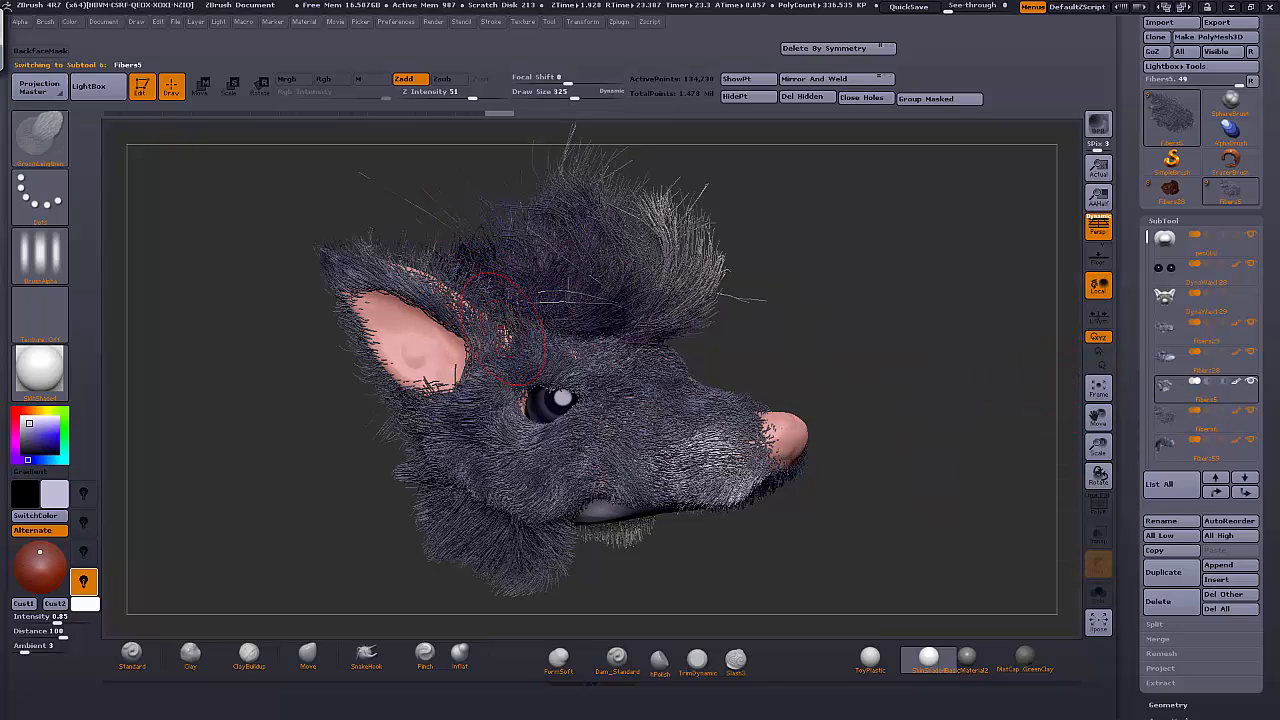
{"action": "mouse_move", "coordinate": [866, 330]}
{"action": "left_mouse_down"}
{"action": "mouse_move", "coordinate": [863, 320]}
{"action": "mouse_move", "coordinate": [890, 322]}
{"action": "left_mouse_up"}
{"action": "left_click_drag", "start_coordinate": [1098, 447], "coordinate": [1084, 505]}
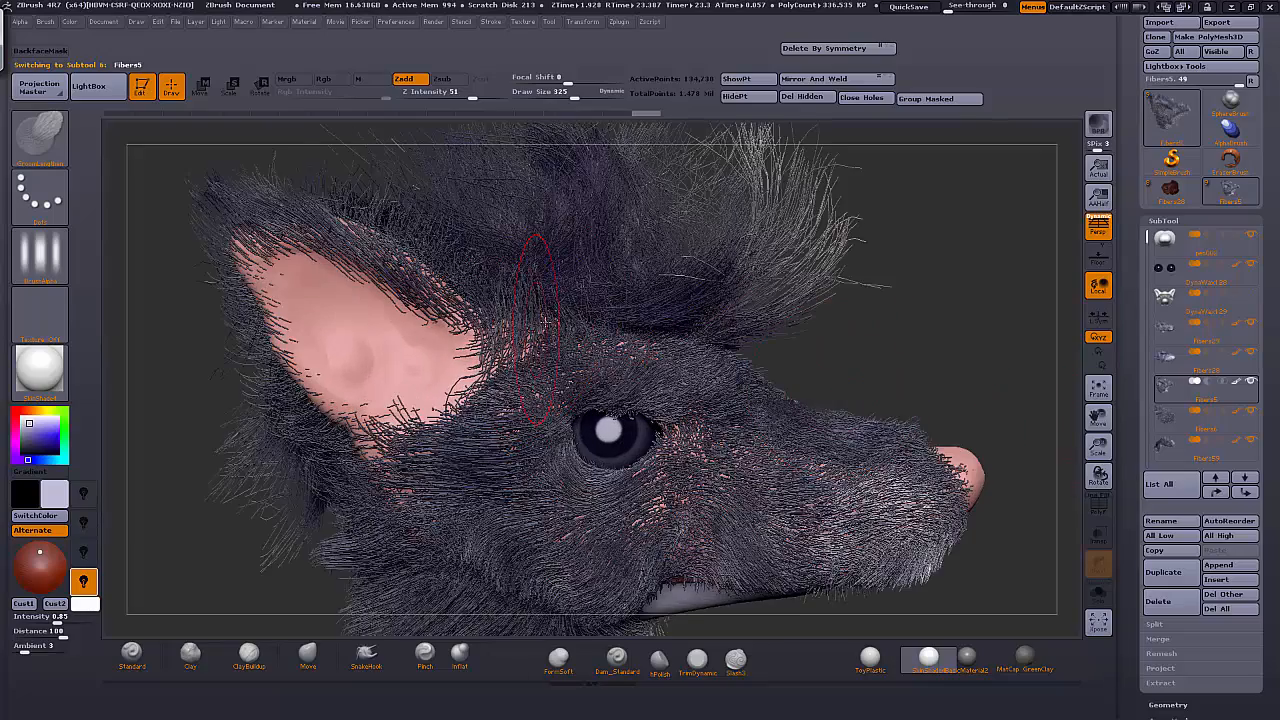
{"action": "left_click_drag", "start_coordinate": [972, 356], "coordinate": [971, 368]}
{"action": "left_click_drag", "start_coordinate": [1097, 455], "coordinate": [1098, 414]}
{"action": "left_click_drag", "start_coordinate": [1098, 418], "coordinate": [1085, 452]}
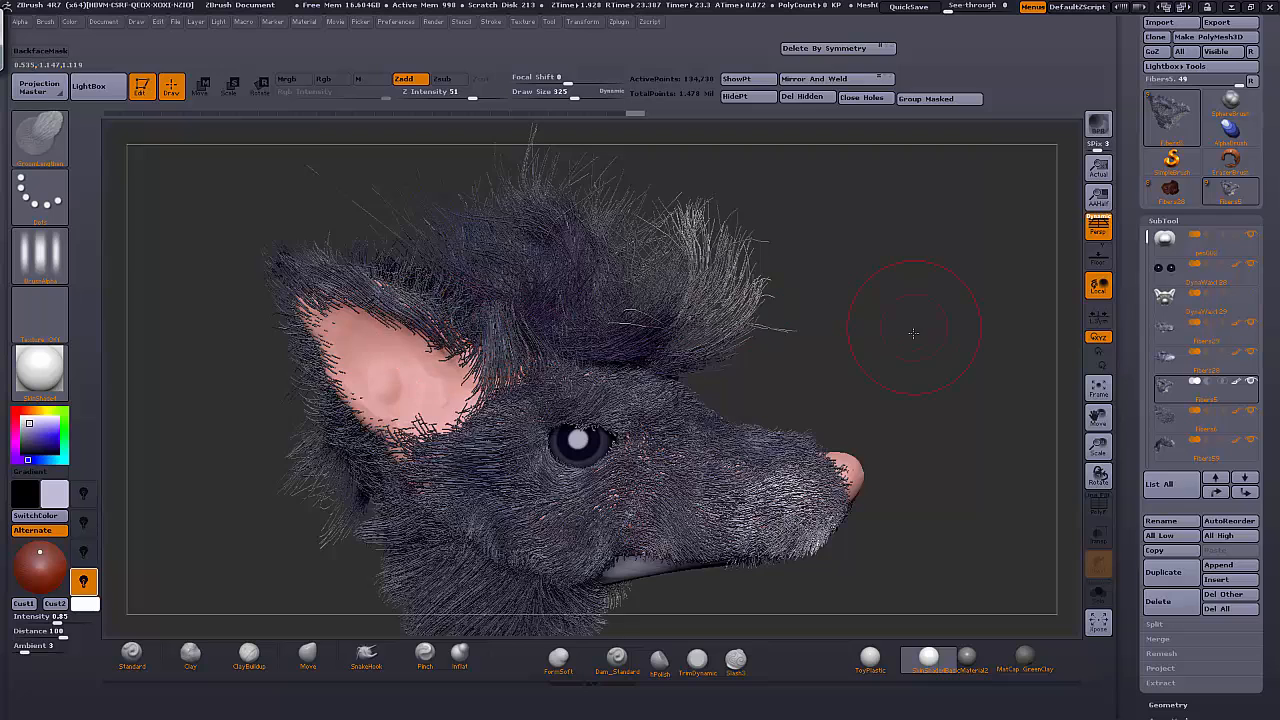
Reduce the draw size to 150 and lengthen the short fur along the front edge of the ear
{"action": "left_click_drag", "start_coordinate": [909, 329], "coordinate": [465, 320]}
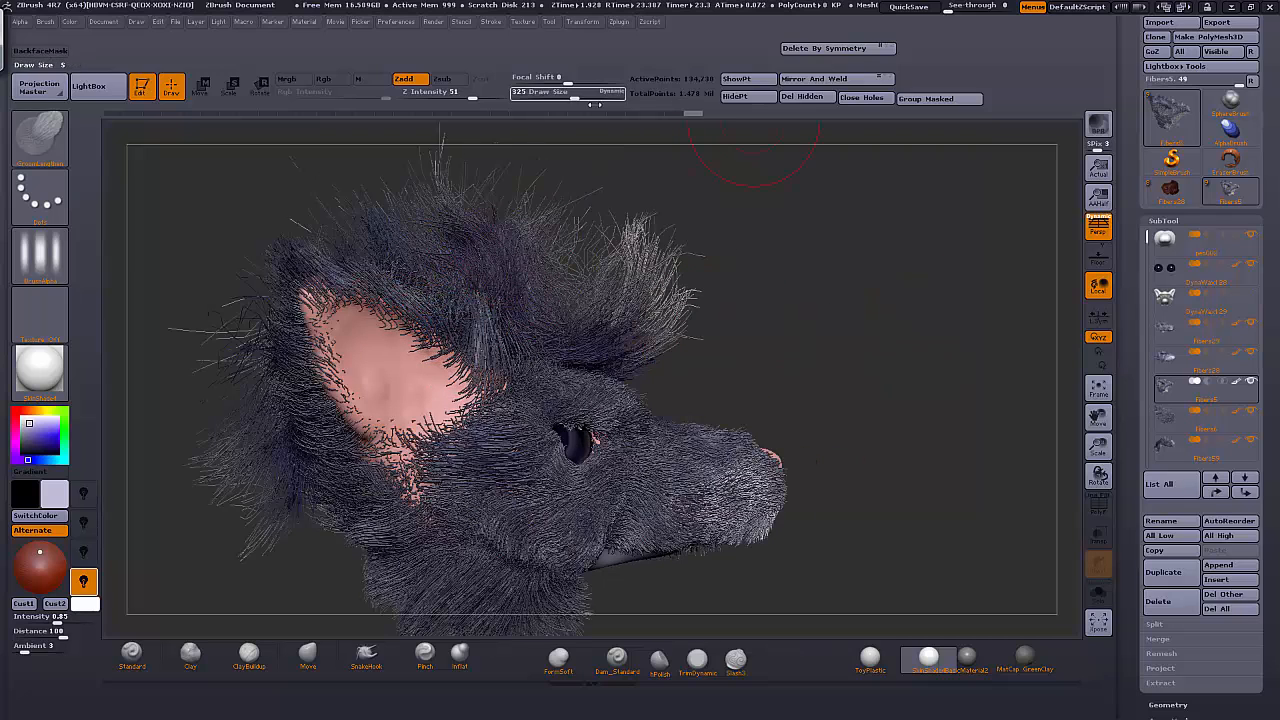
{"action": "left_click_drag", "start_coordinate": [541, 107], "coordinate": [537, 107]}
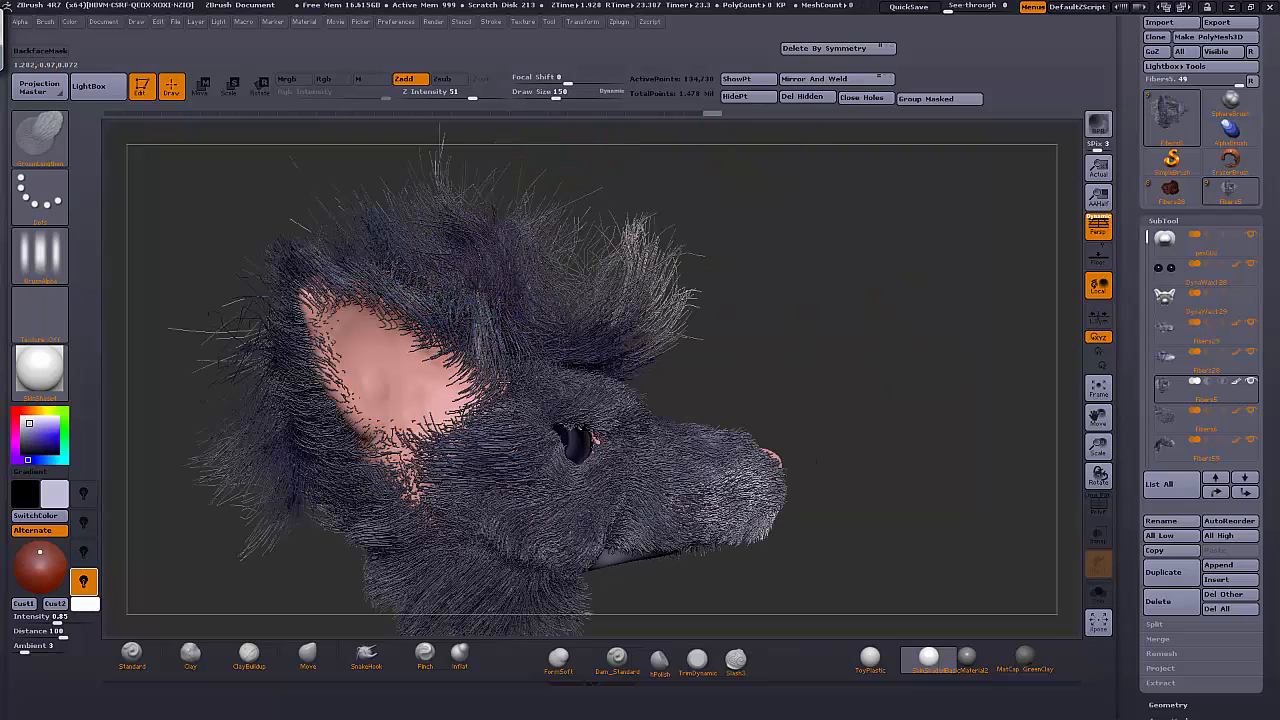
{"action": "left_click_drag", "start_coordinate": [415, 280], "coordinate": [428, 290]}
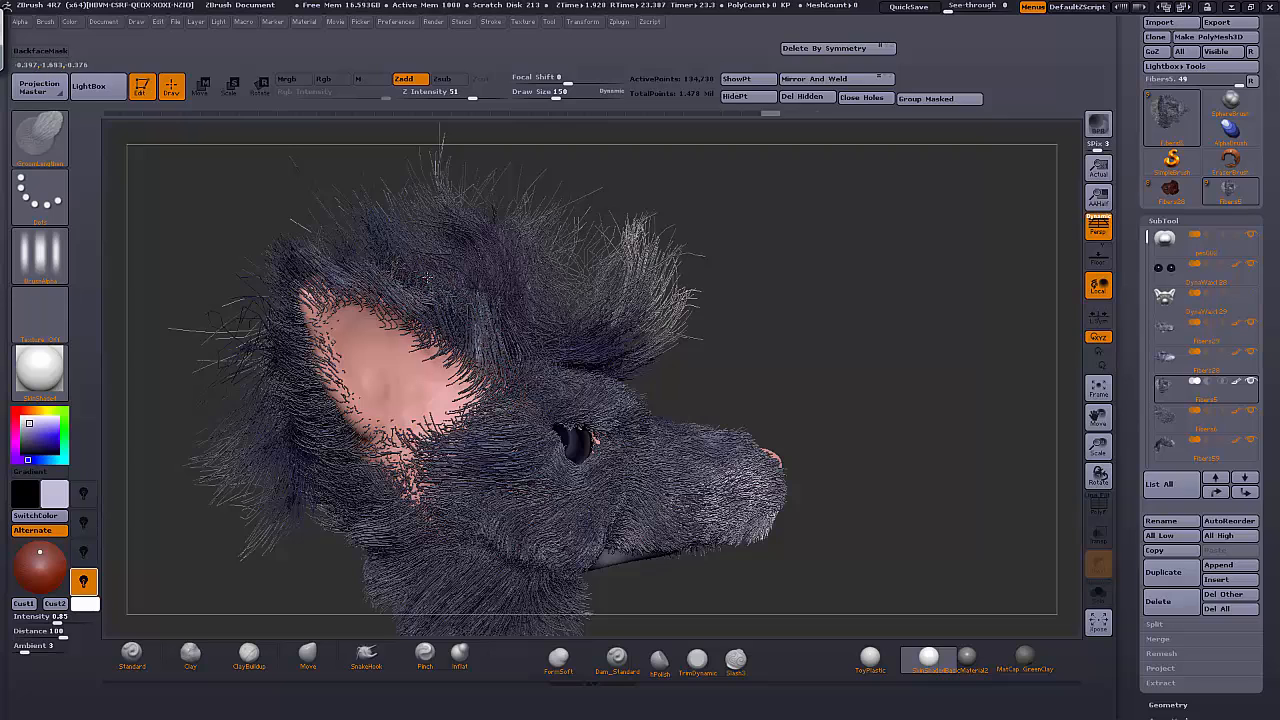
Set the draw size to 244 and lengthen the fur at the ear's tip and along its rear edge, undoing unwanted strokes
{"action": "left_click", "coordinate": [566, 97]}
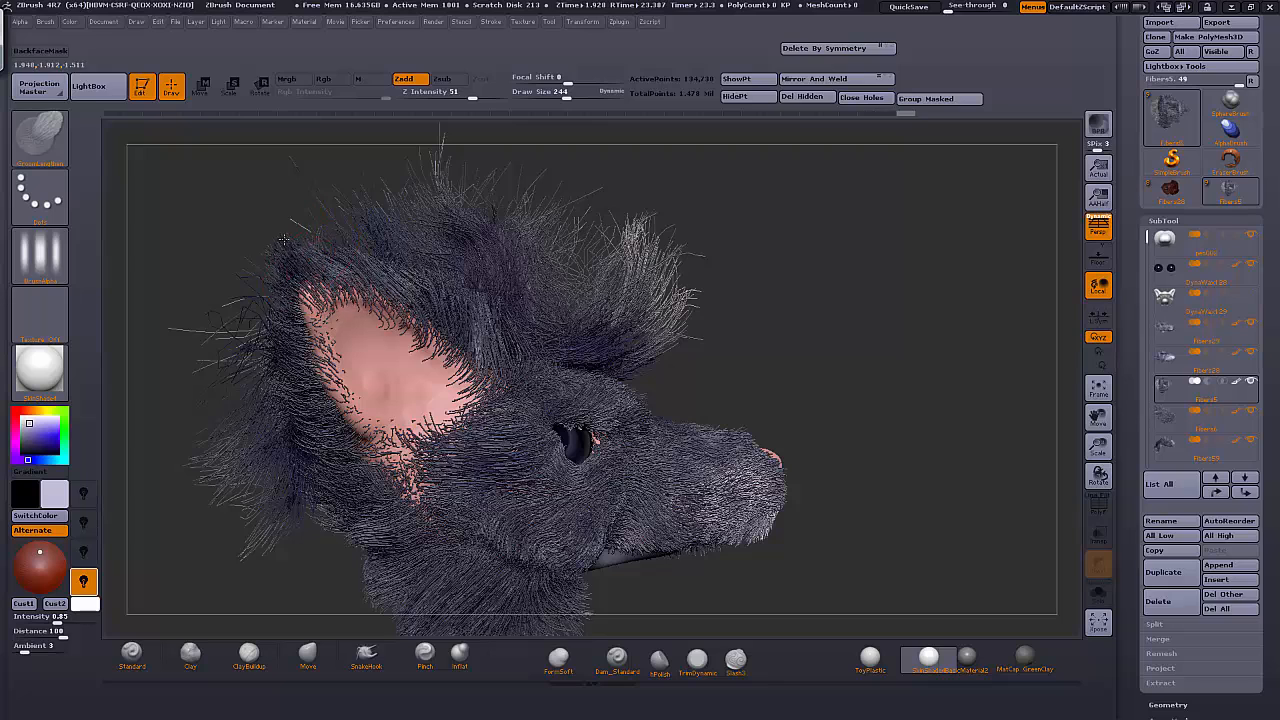
{"action": "left_click_drag", "start_coordinate": [326, 276], "coordinate": [271, 197]}
{"action": "left_click_drag", "start_coordinate": [332, 266], "coordinate": [272, 215]}
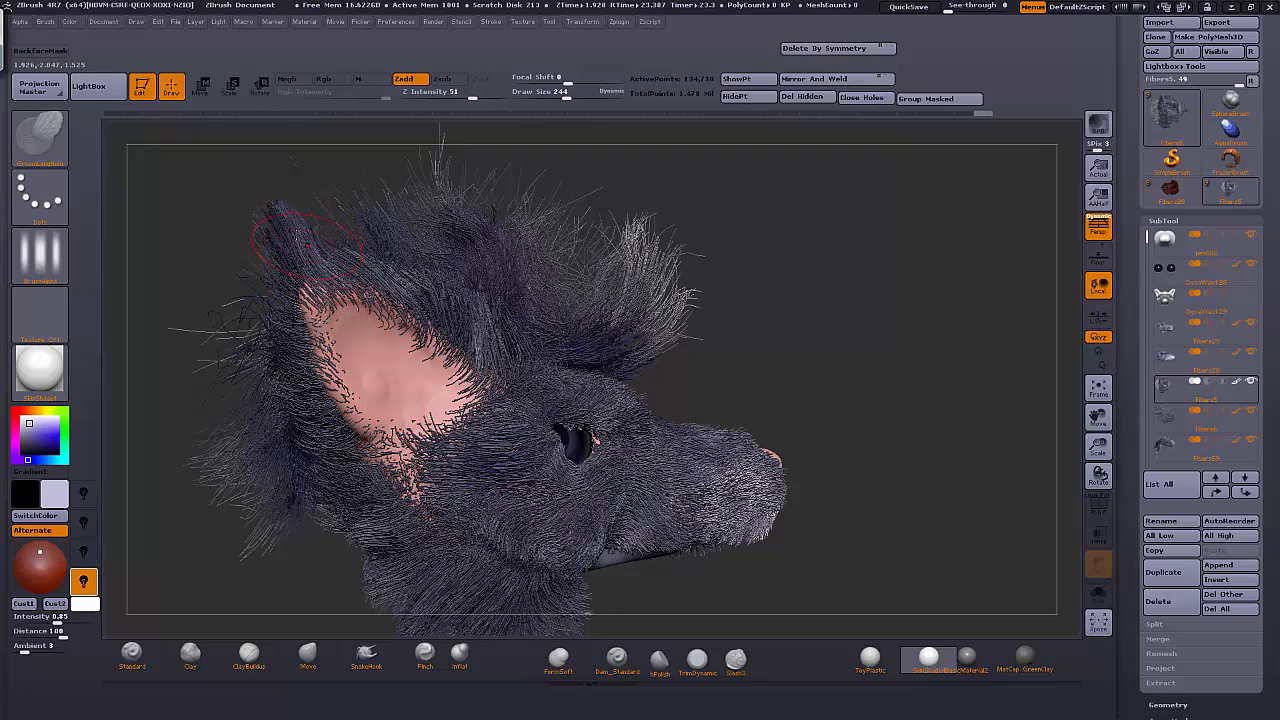
{"action": "key", "text": "ctrl+z"}
{"action": "key", "text": "ctrl+z"}
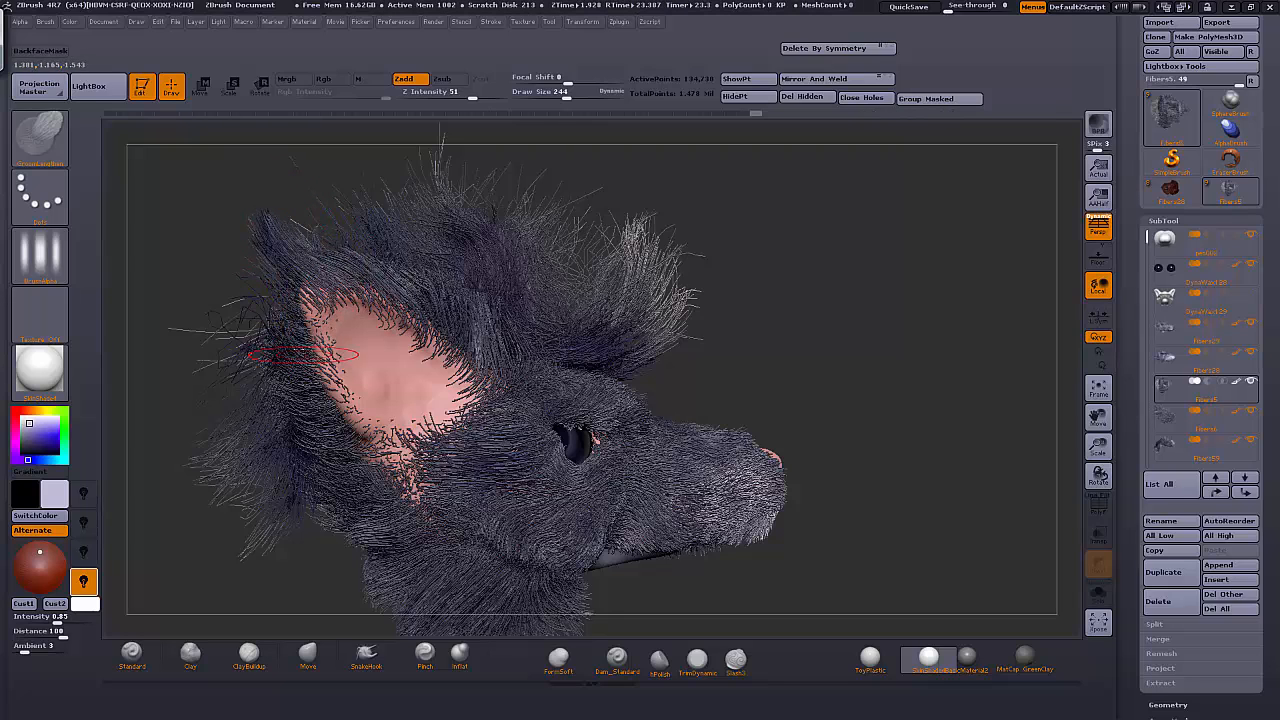
{"action": "left_click_drag", "start_coordinate": [333, 373], "coordinate": [289, 313]}
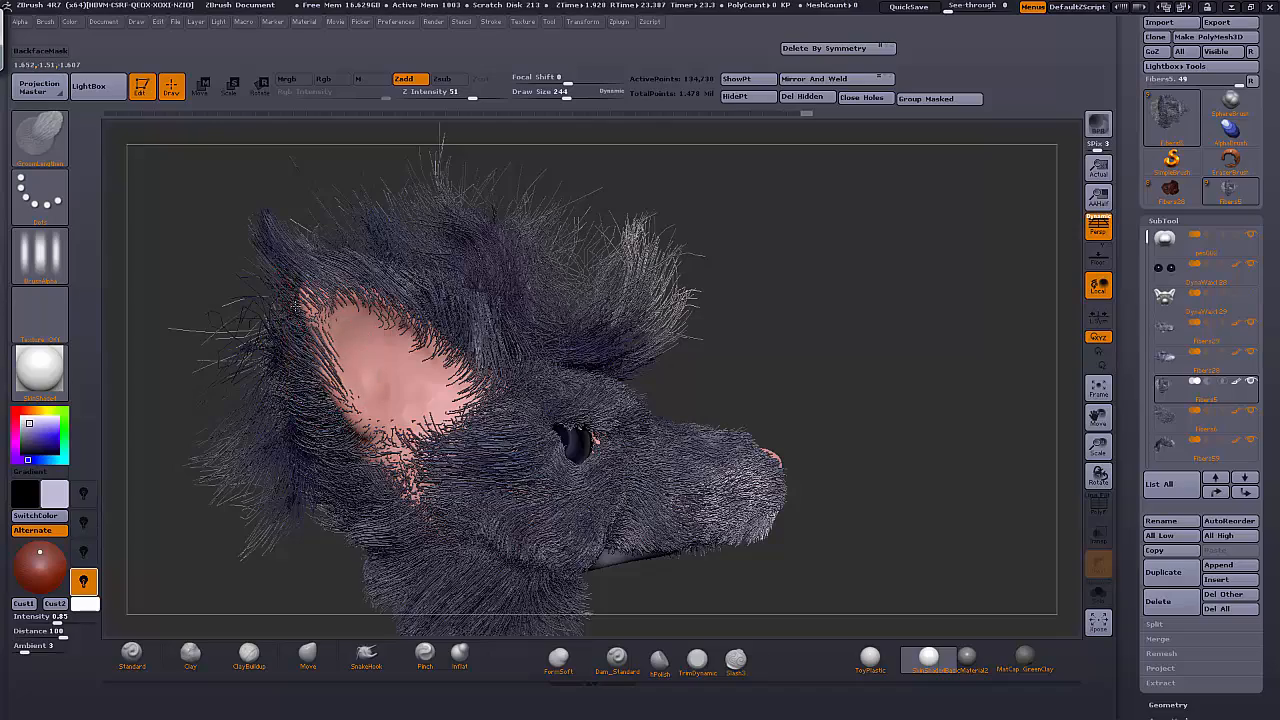
{"action": "left_click_drag", "start_coordinate": [376, 450], "coordinate": [326, 388]}
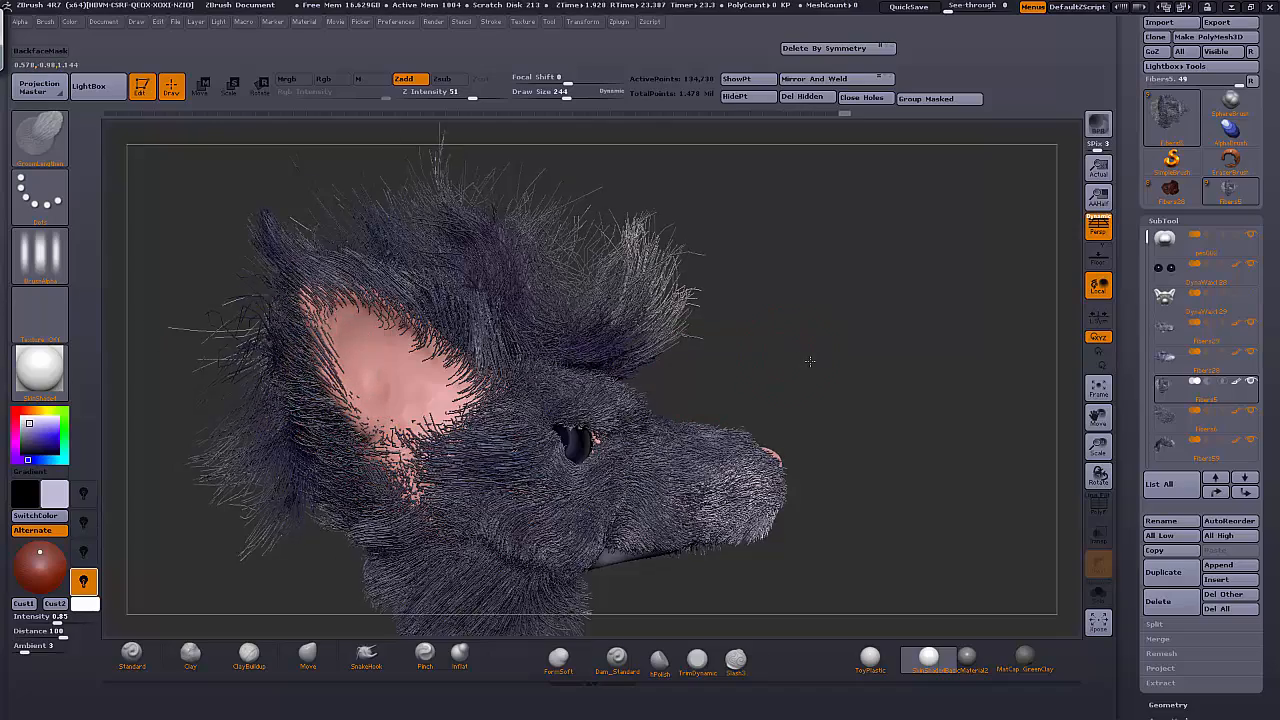
Lengthen the fur on the back and outer edge of the ear towards a pointed tip, from behind and the side
{"action": "left_click_drag", "start_coordinate": [810, 361], "coordinate": [500, 400]}
{"action": "left_click_drag", "start_coordinate": [689, 303], "coordinate": [488, 321]}
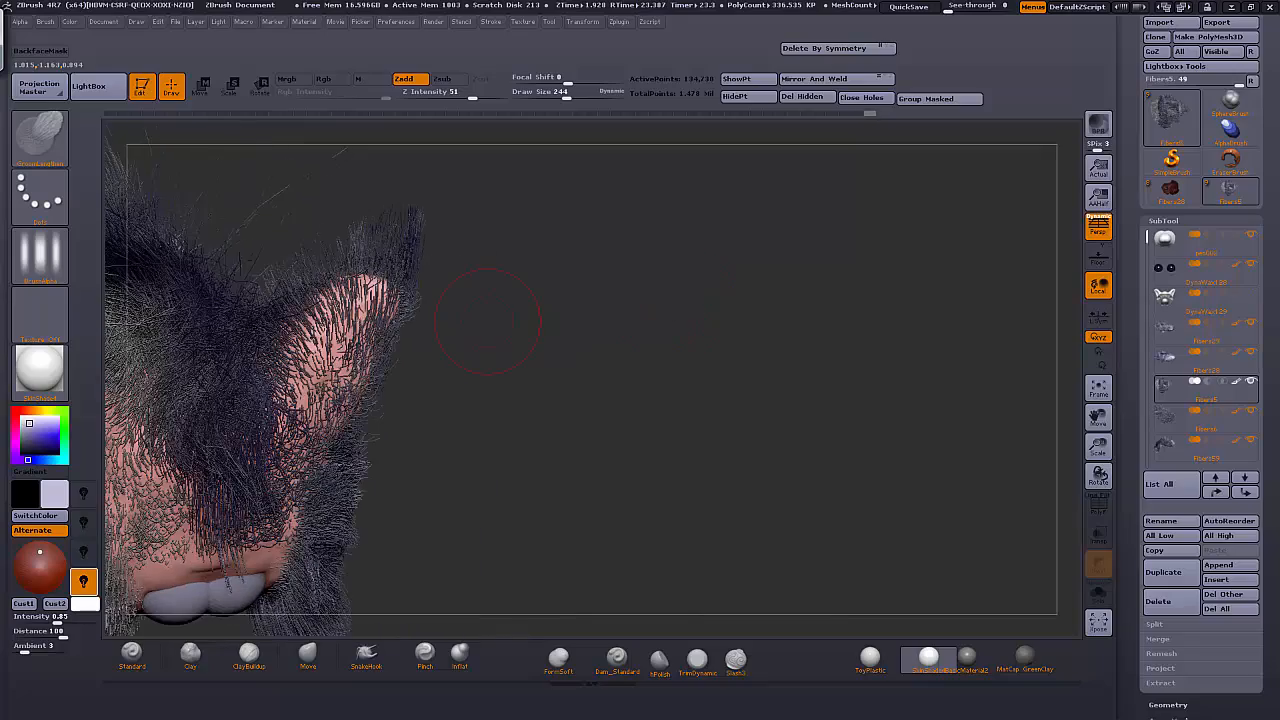
{"action": "left_click_drag", "start_coordinate": [325, 374], "coordinate": [382, 264]}
{"action": "mouse_move", "coordinate": [488, 321]}
{"action": "left_mouse_down"}
{"action": "mouse_move", "coordinate": [780, 340]}
{"action": "mouse_move", "coordinate": [700, 340]}
{"action": "left_mouse_up"}
{"action": "mouse_move", "coordinate": [395, 285]}
{"action": "left_mouse_down"}
{"action": "mouse_move", "coordinate": [425, 320]}
{"action": "mouse_move", "coordinate": [392, 285]}
{"action": "left_mouse_up"}
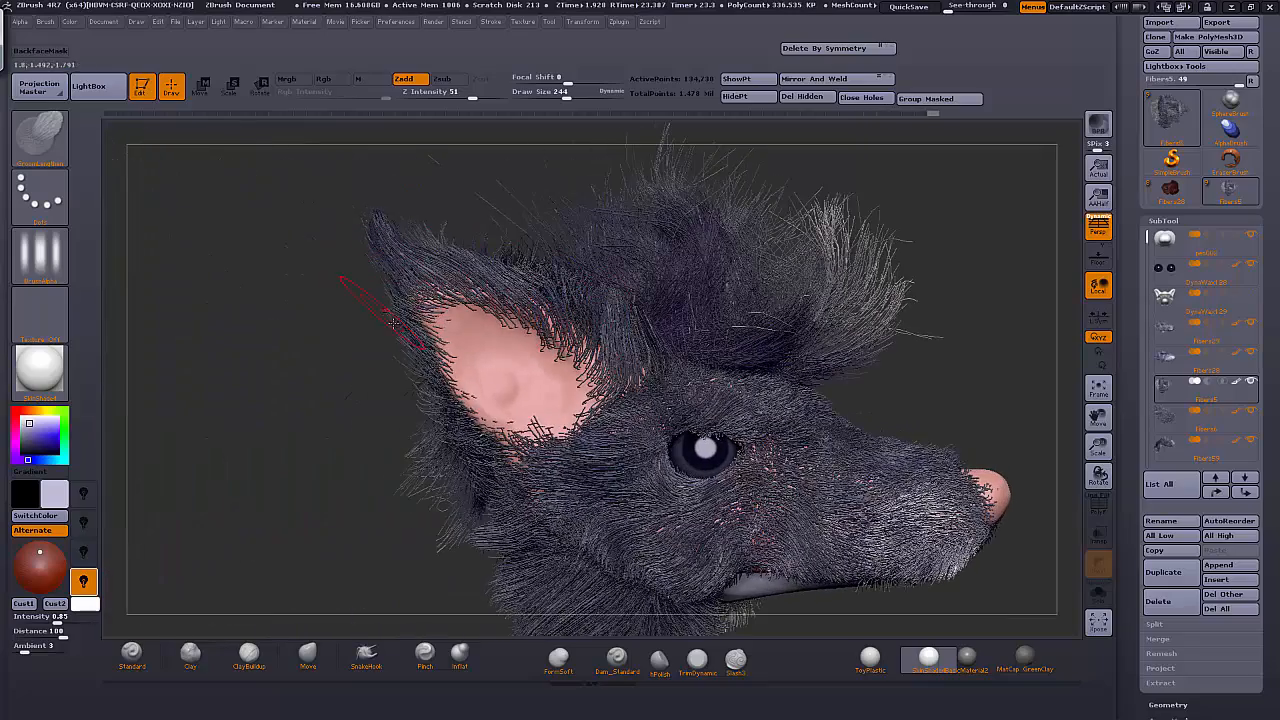
{"action": "mouse_move", "coordinate": [400, 330]}
{"action": "left_mouse_down"}
{"action": "mouse_move", "coordinate": [470, 465]}
{"action": "mouse_move", "coordinate": [440, 448]}
{"action": "mouse_move", "coordinate": [398, 488]}
{"action": "mouse_move", "coordinate": [418, 525]}
{"action": "mouse_move", "coordinate": [546, 452]}
{"action": "left_mouse_up"}
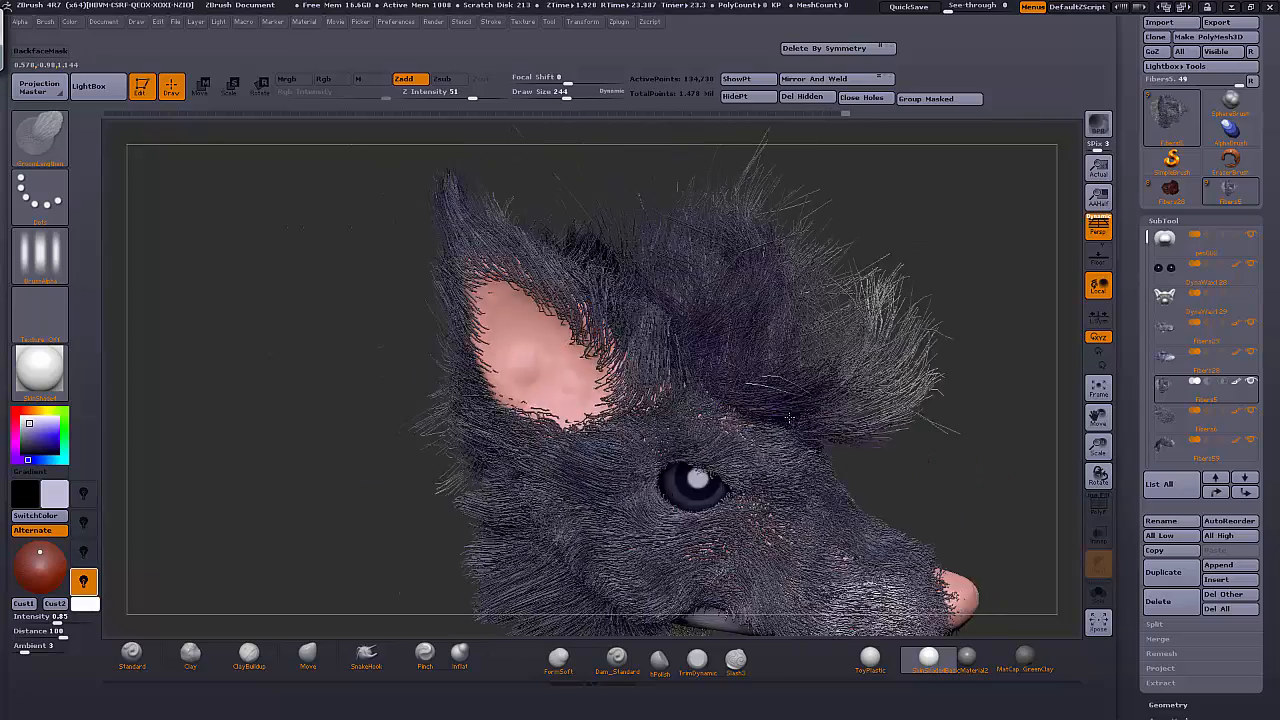
Check the groomed ear and whole head from several angles, and select the Fibers29 subtool
{"action": "left_click_drag", "start_coordinate": [789, 418], "coordinate": [770, 428]}
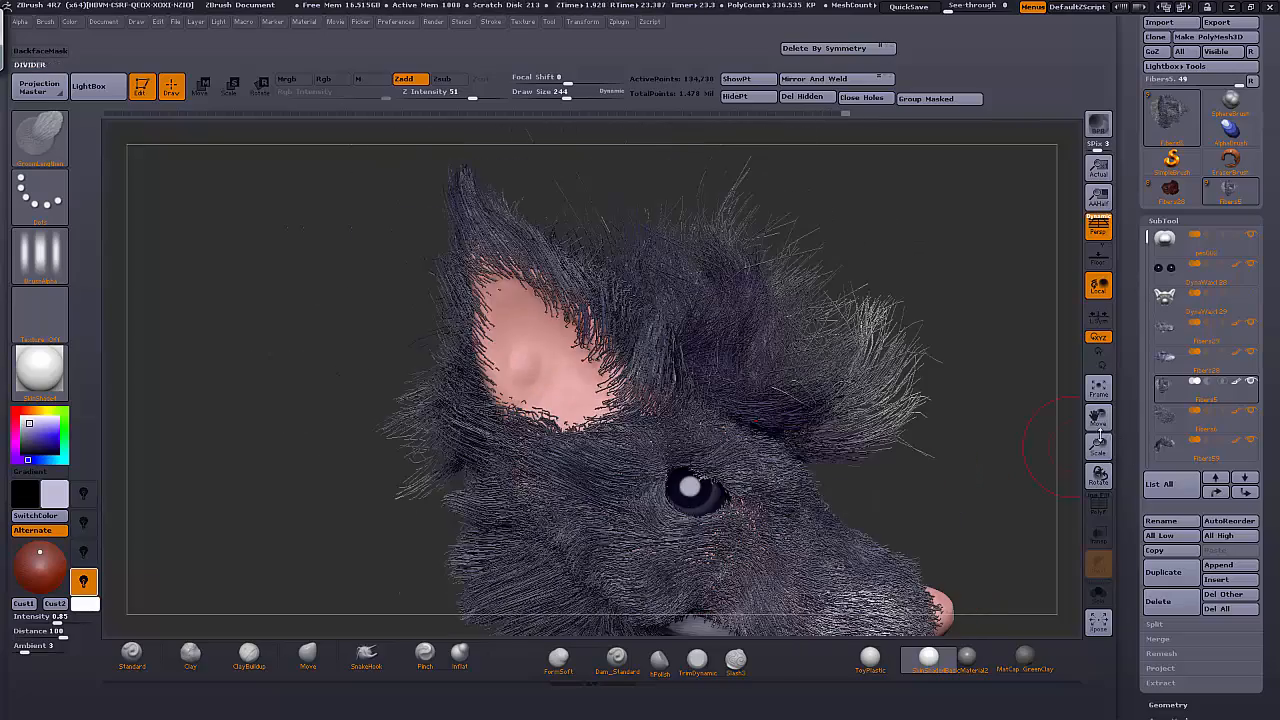
{"action": "left_click_drag", "start_coordinate": [1098, 446], "coordinate": [1098, 476]}
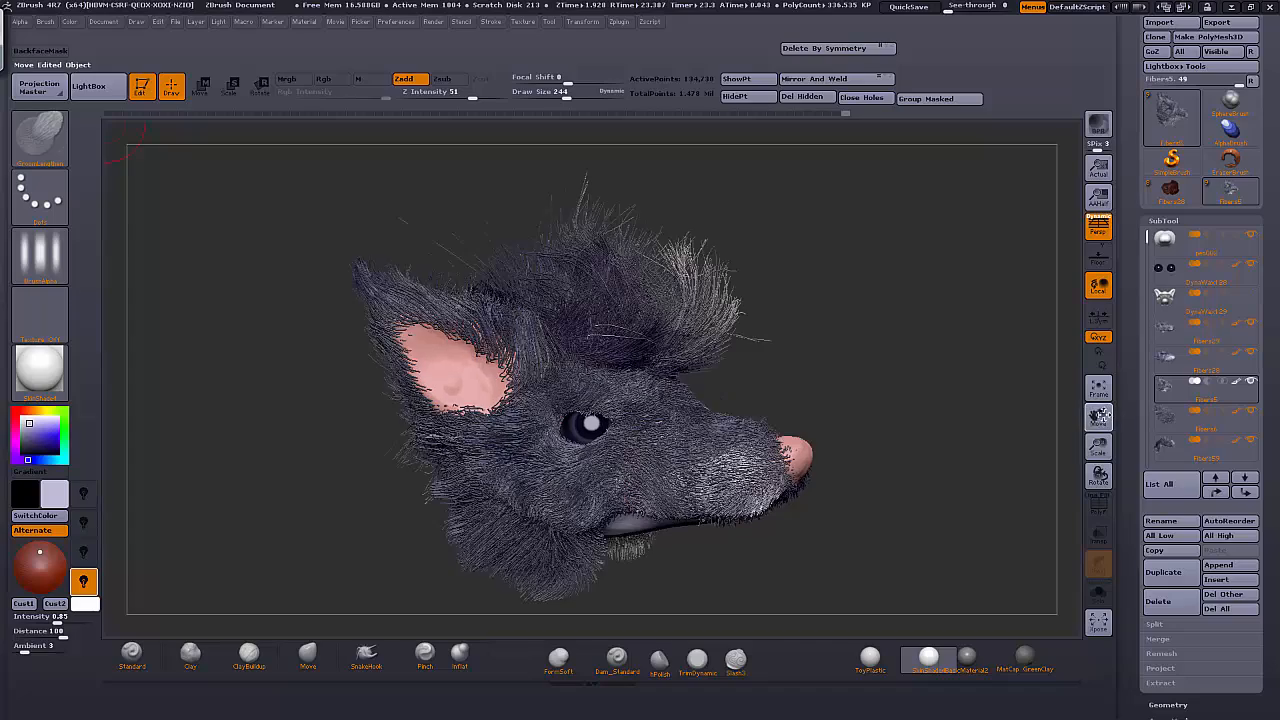
{"action": "left_click_drag", "start_coordinate": [1100, 416], "coordinate": [1044, 394]}
{"action": "left_click_drag", "start_coordinate": [820, 353], "coordinate": [873, 358]}
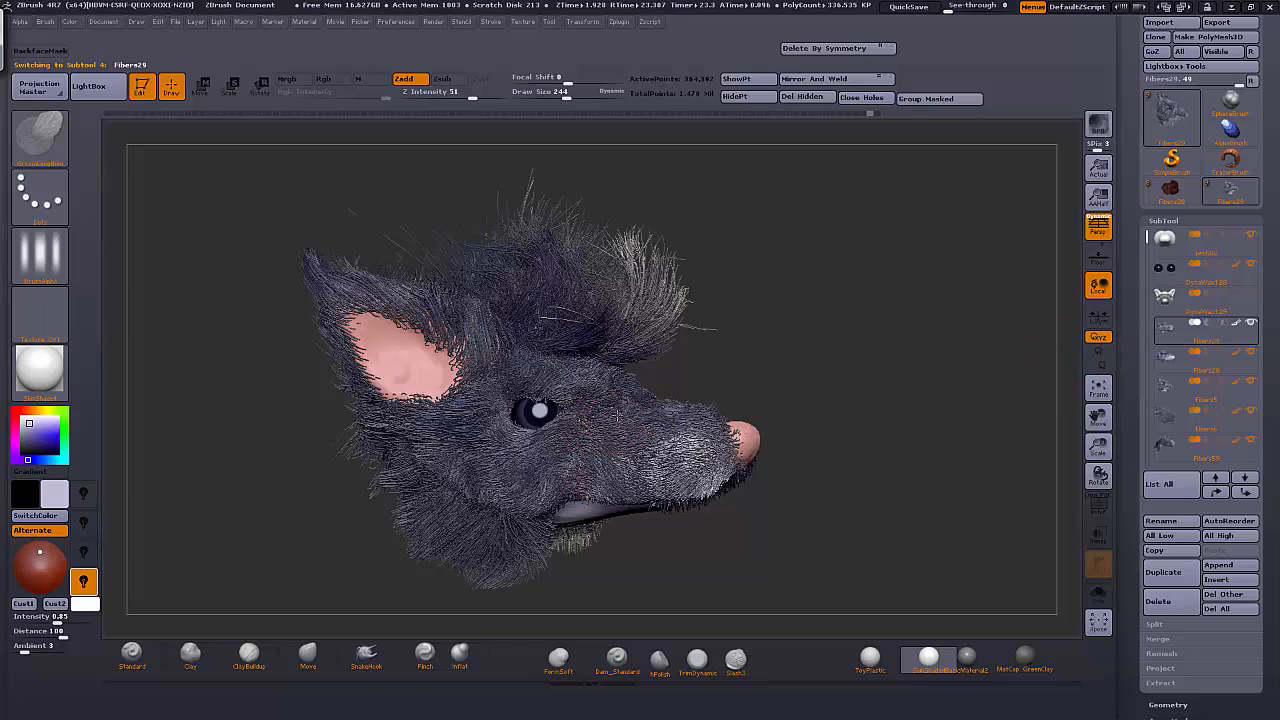
{"action": "left_click_drag", "start_coordinate": [781, 358], "coordinate": [593, 416]}
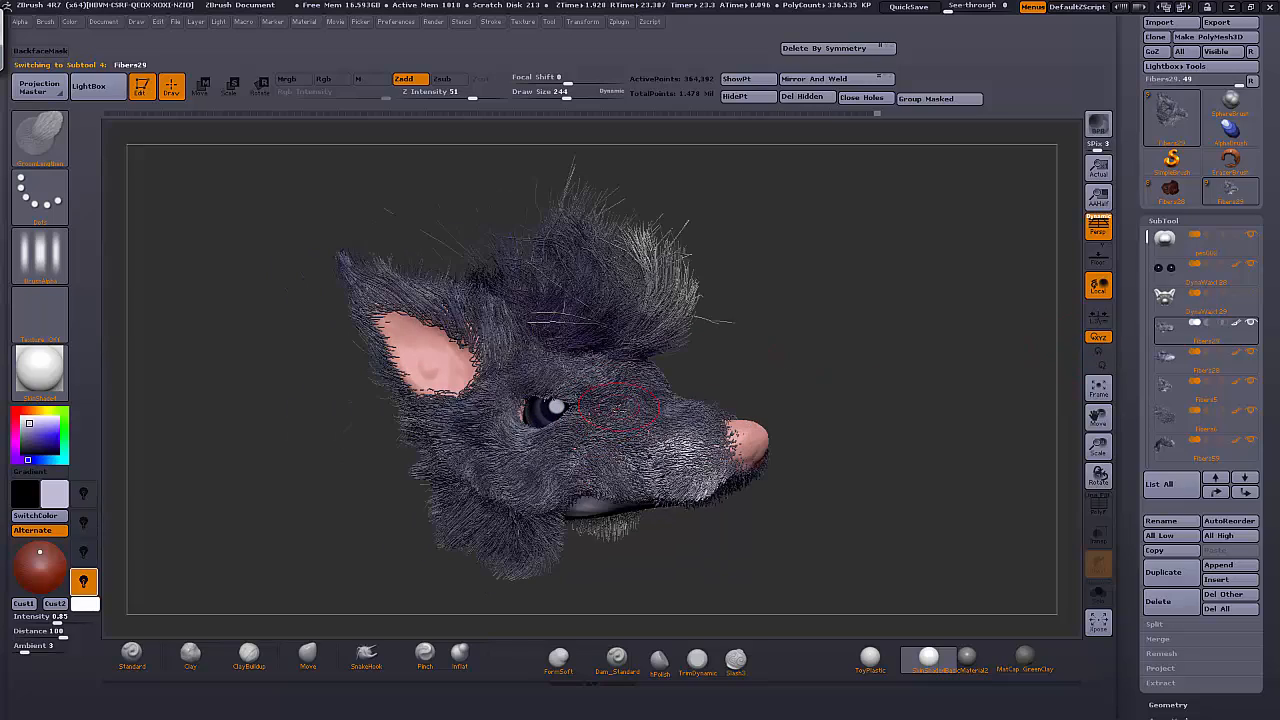
Examine the groomed fur on the whole head from the front, the side and below
{"action": "left_click_drag", "start_coordinate": [775, 367], "coordinate": [645, 408]}
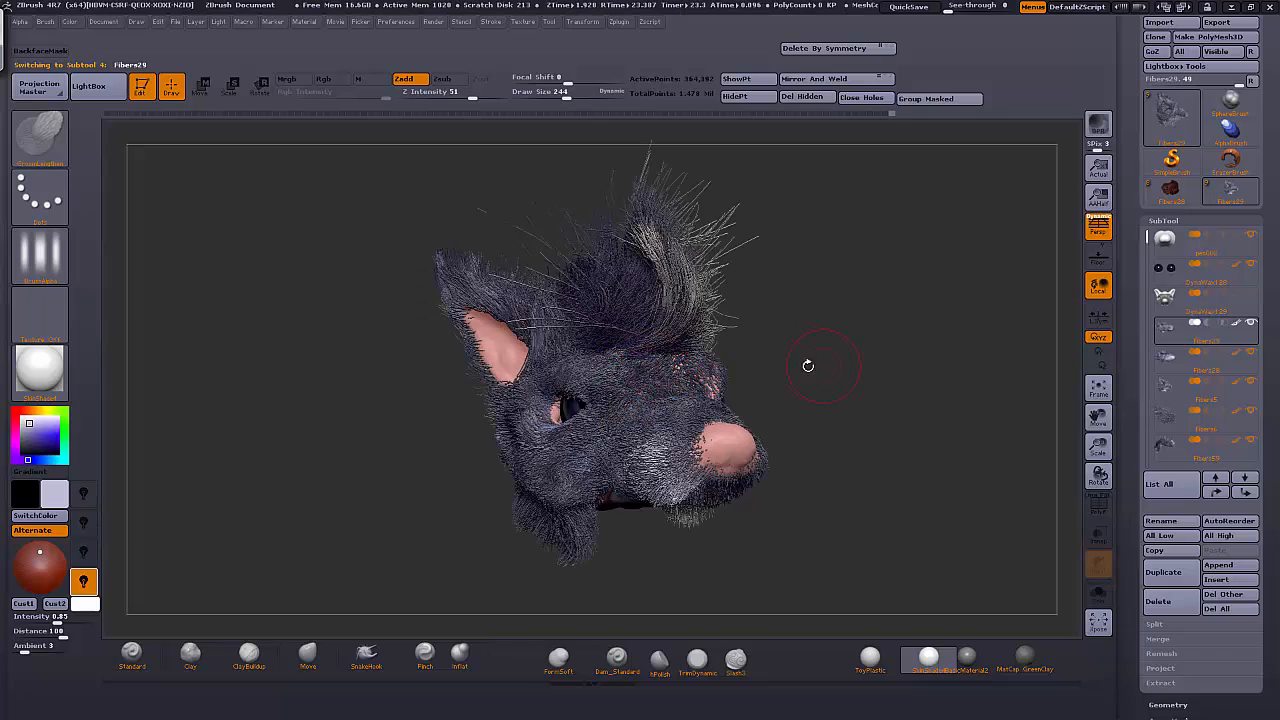
{"action": "left_click_drag", "start_coordinate": [808, 366], "coordinate": [759, 379]}
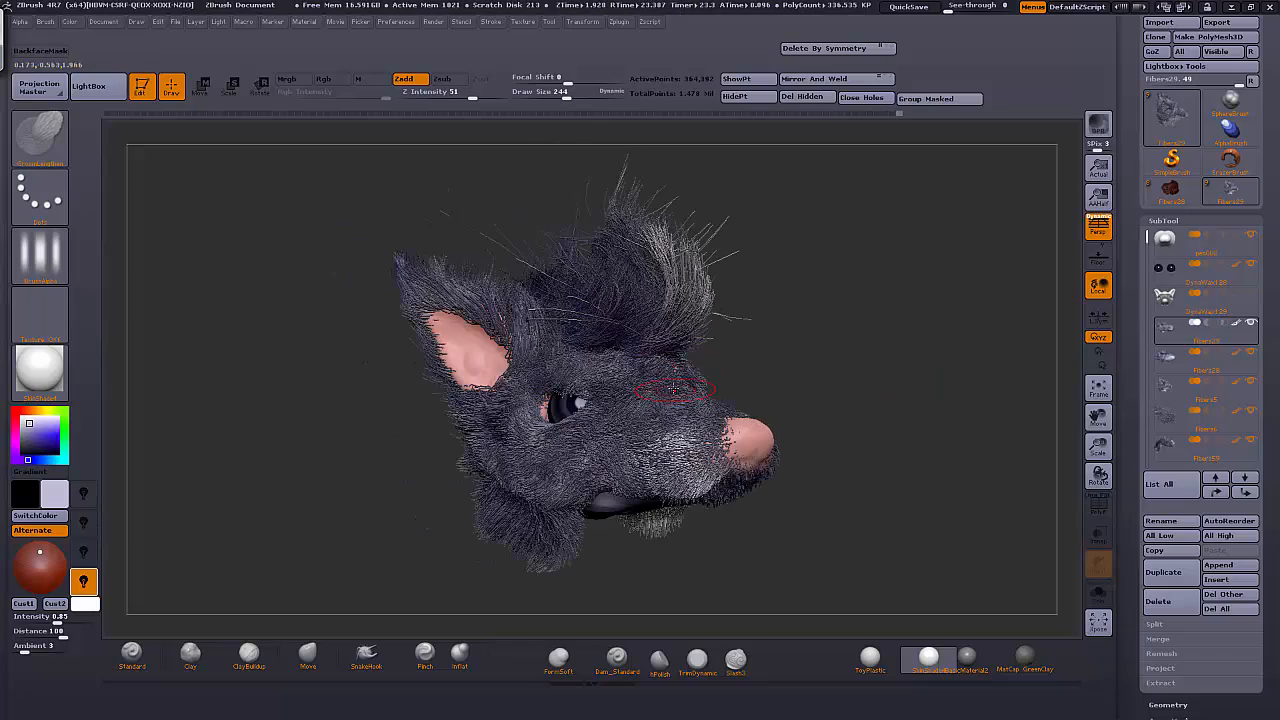
{"action": "left_click_drag", "start_coordinate": [865, 355], "coordinate": [688, 358]}
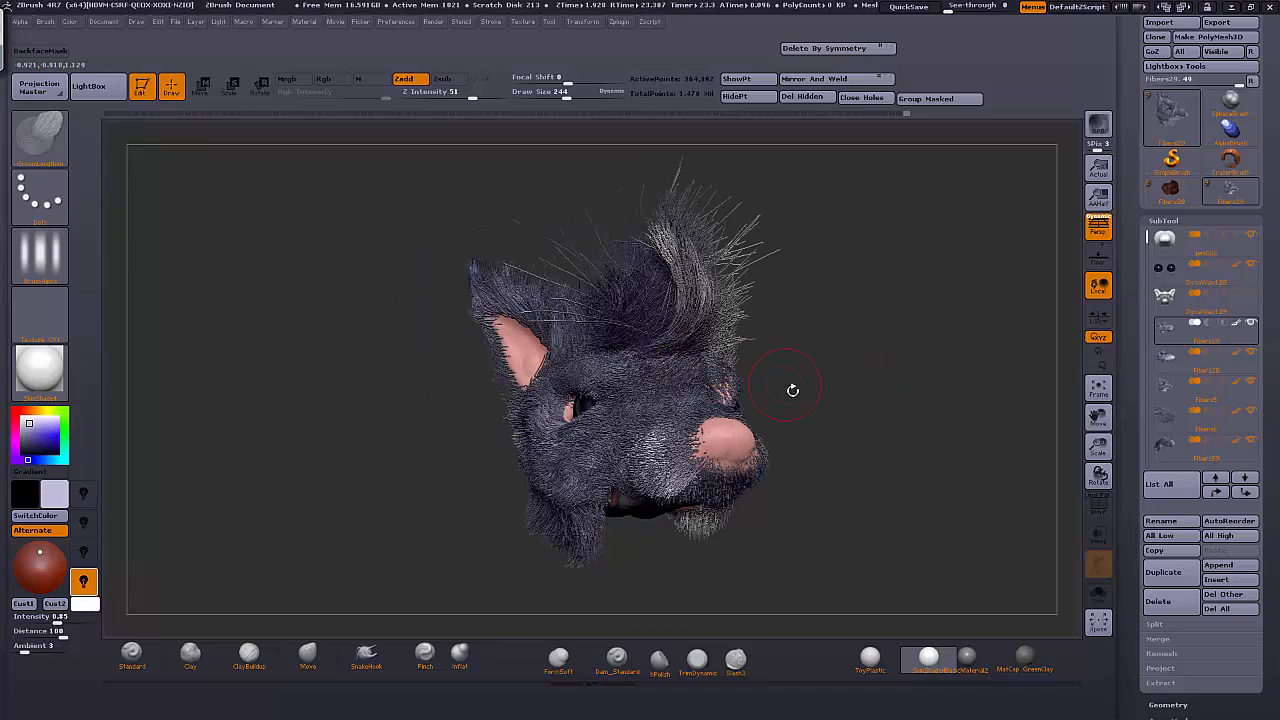
{"action": "left_click_drag", "start_coordinate": [792, 389], "coordinate": [667, 380]}
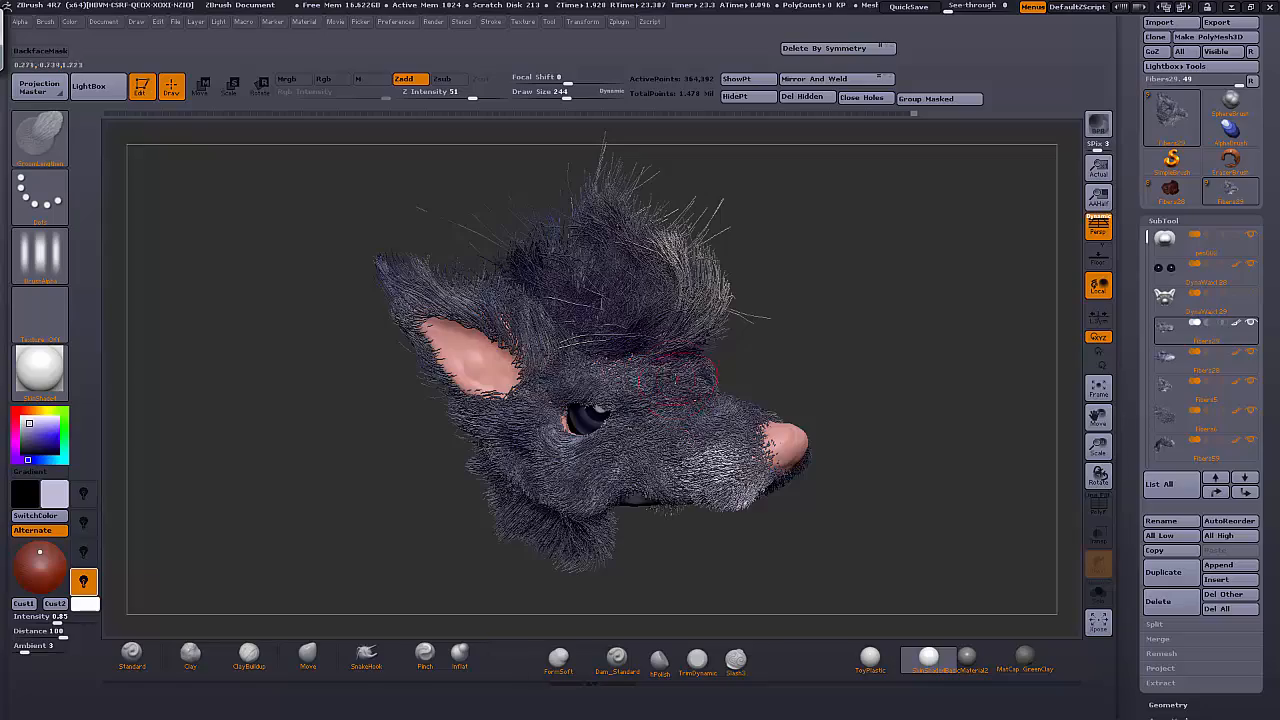
{"action": "left_click_drag", "start_coordinate": [880, 365], "coordinate": [916, 384]}
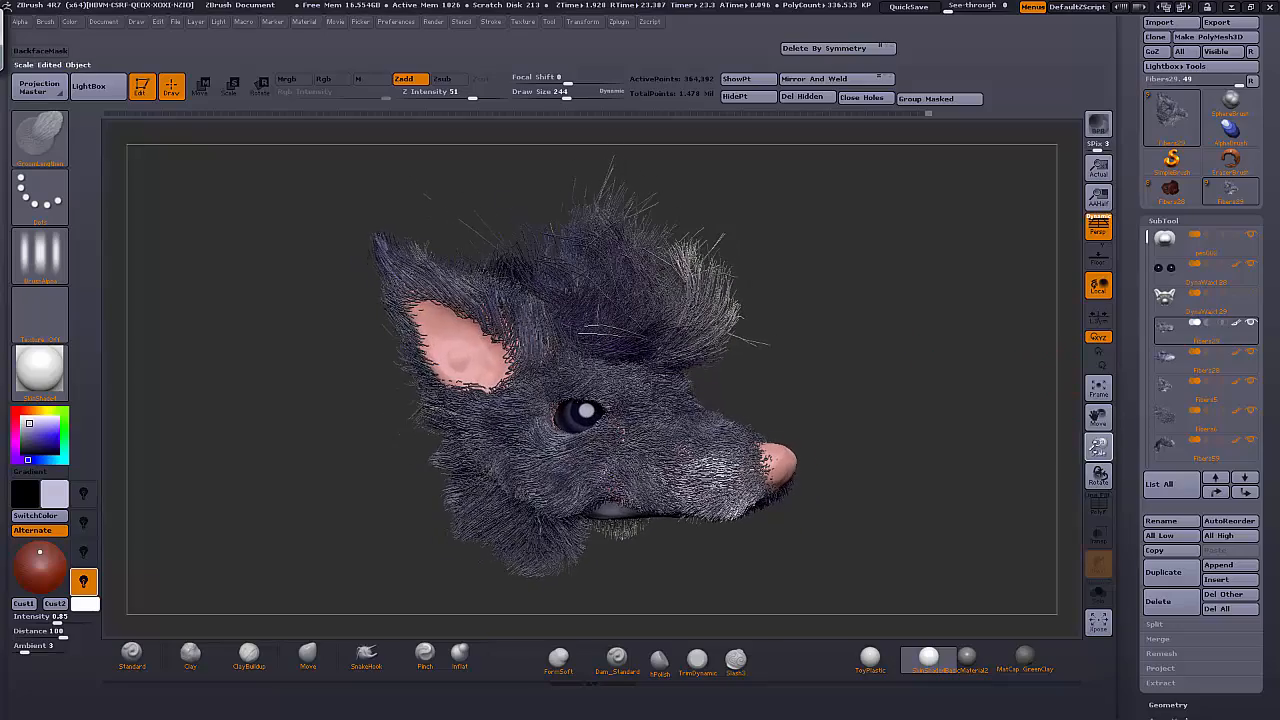
{"action": "left_click_drag", "start_coordinate": [1098, 447], "coordinate": [1097, 410]}
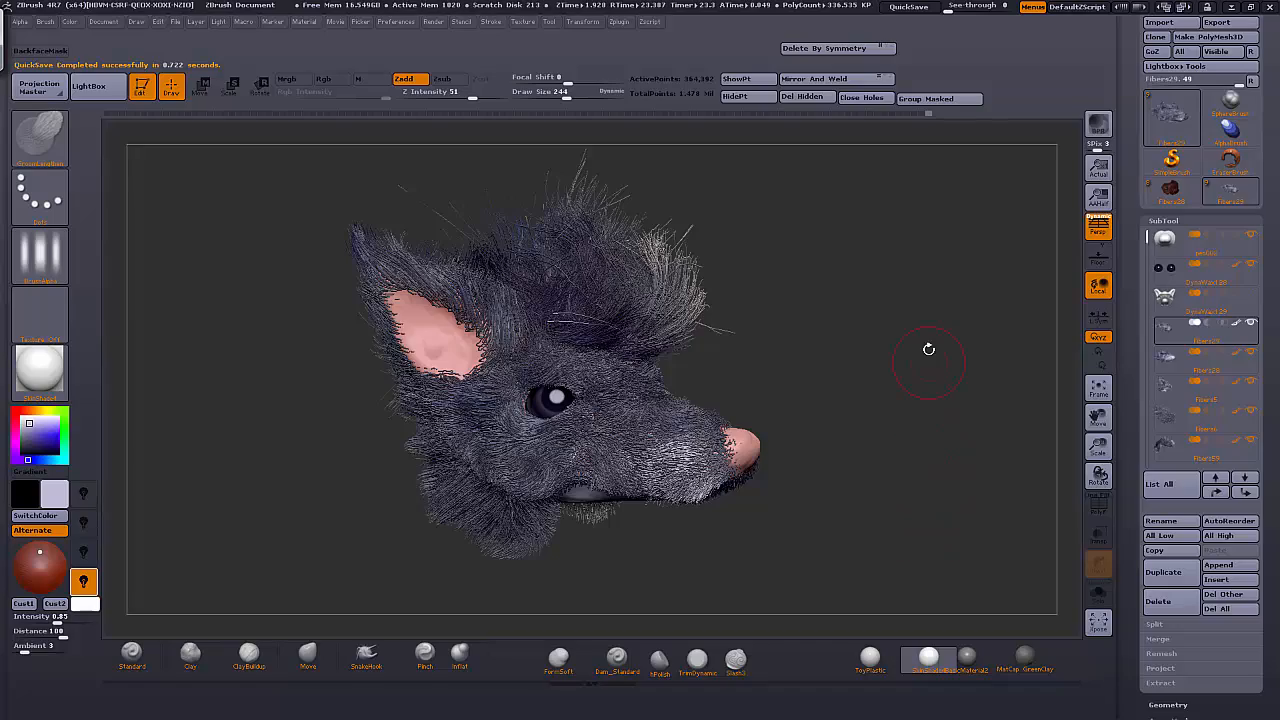
{"action": "left_click_drag", "start_coordinate": [926, 352], "coordinate": [933, 419]}
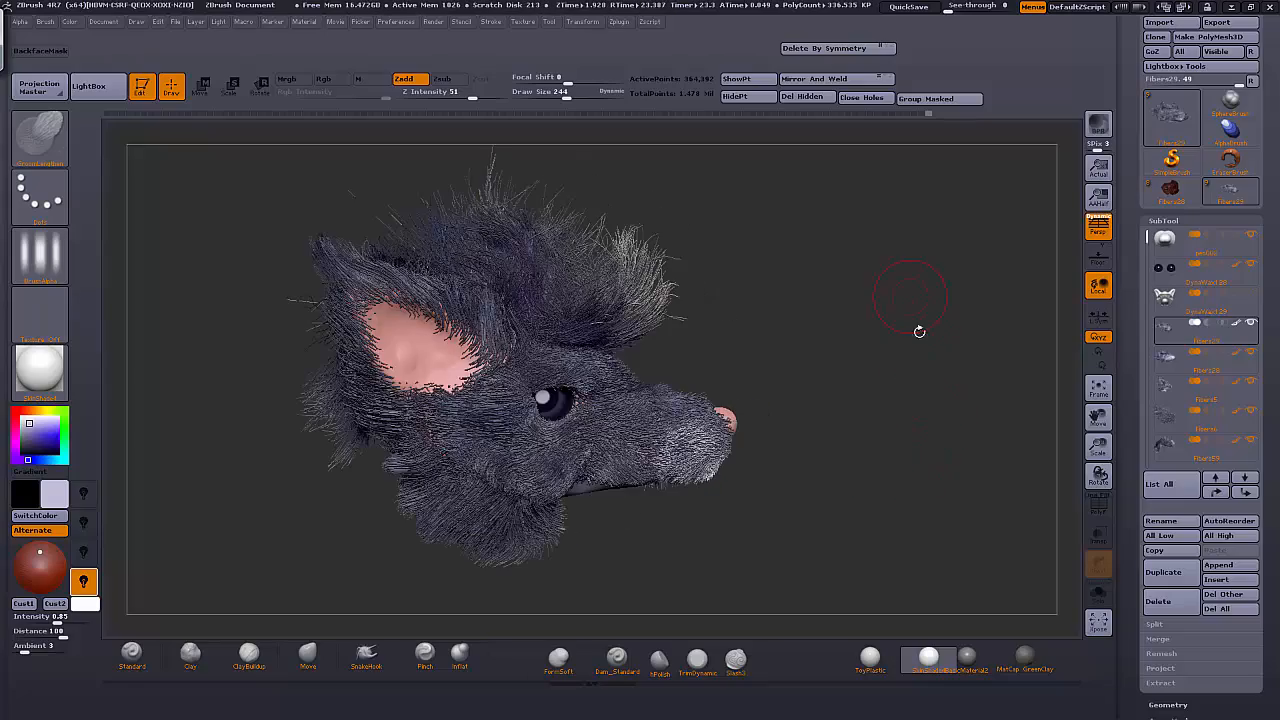
{"action": "left_click_drag", "start_coordinate": [920, 331], "coordinate": [911, 272]}
{"action": "left_click_drag", "start_coordinate": [920, 399], "coordinate": [936, 424]}
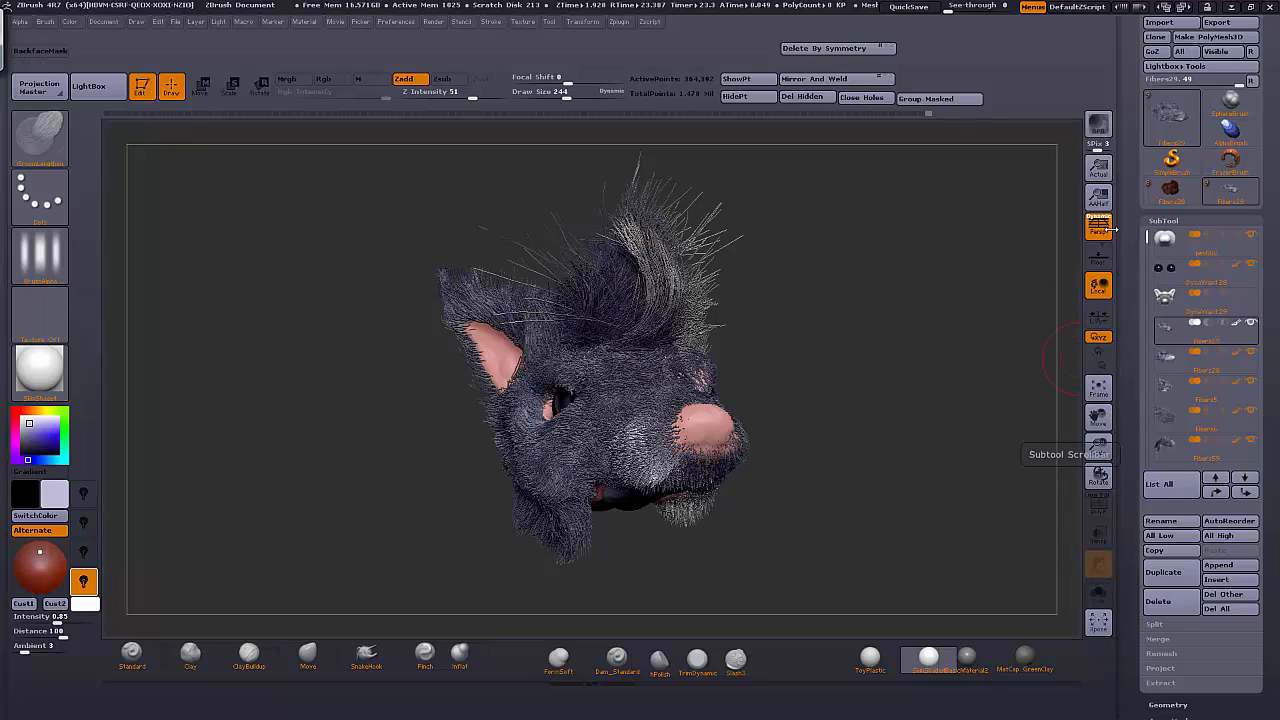
Select the DynaWax128 head subtool and switch to the Standard brush for colour painting
{"action": "left_click_drag", "start_coordinate": [1147, 236], "coordinate": [1147, 264]}
{"action": "left_click", "coordinate": [1180, 447]}
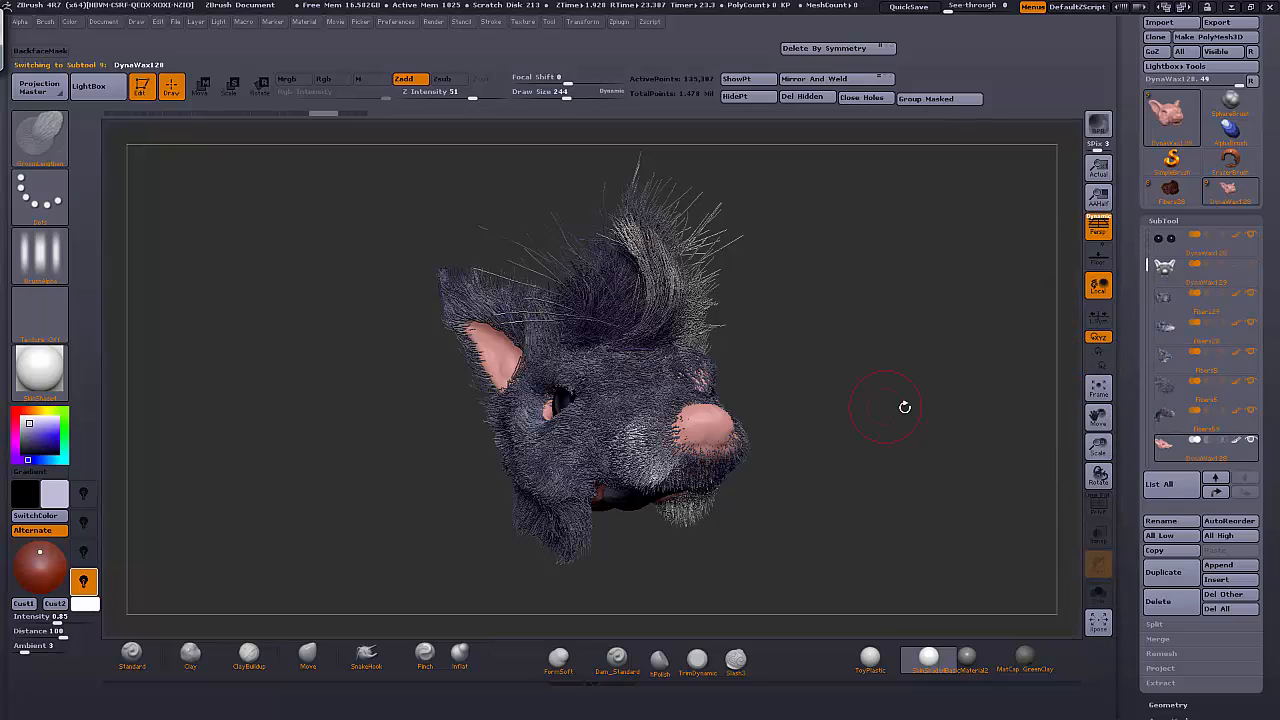
{"action": "left_click_drag", "start_coordinate": [883, 428], "coordinate": [757, 321]}
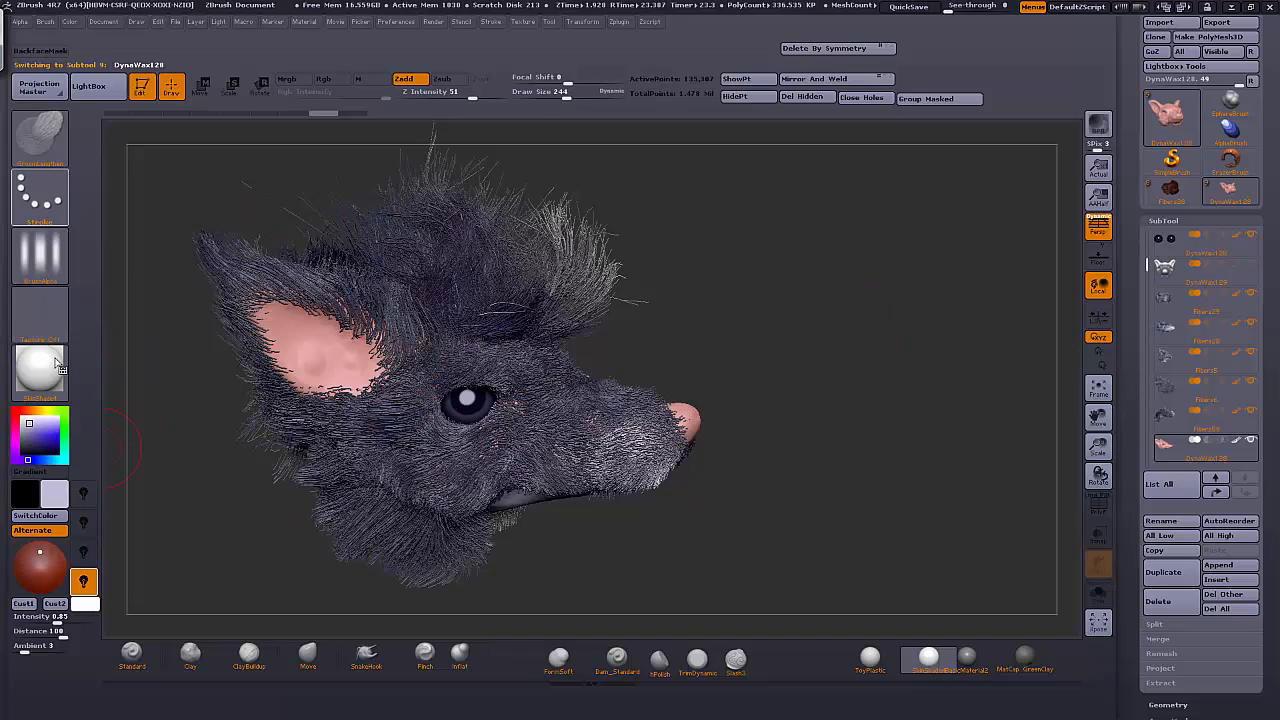
{"action": "left_click", "coordinate": [131, 655]}
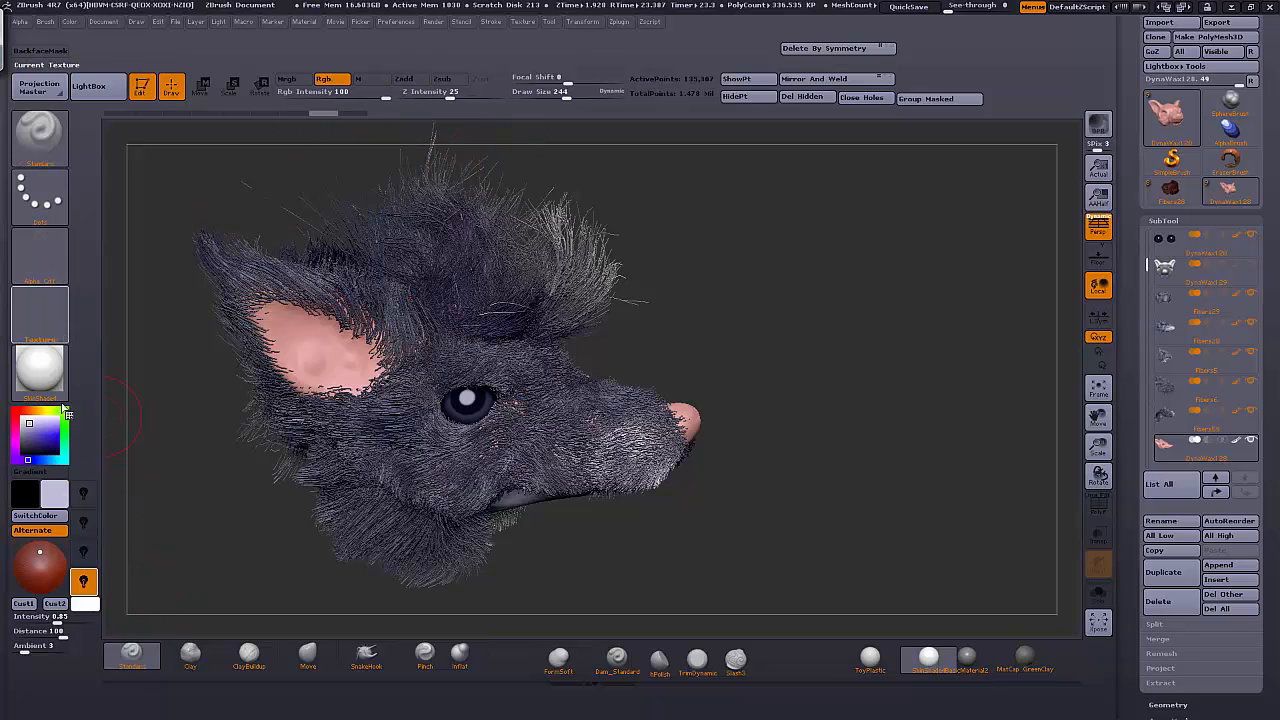
{"action": "left_click_drag", "start_coordinate": [820, 391], "coordinate": [740, 395]}
Set the main colour to a muted dark blue (red 61, green 62, blue 129)
{"action": "left_click_drag", "start_coordinate": [1098, 445], "coordinate": [183, 366]}
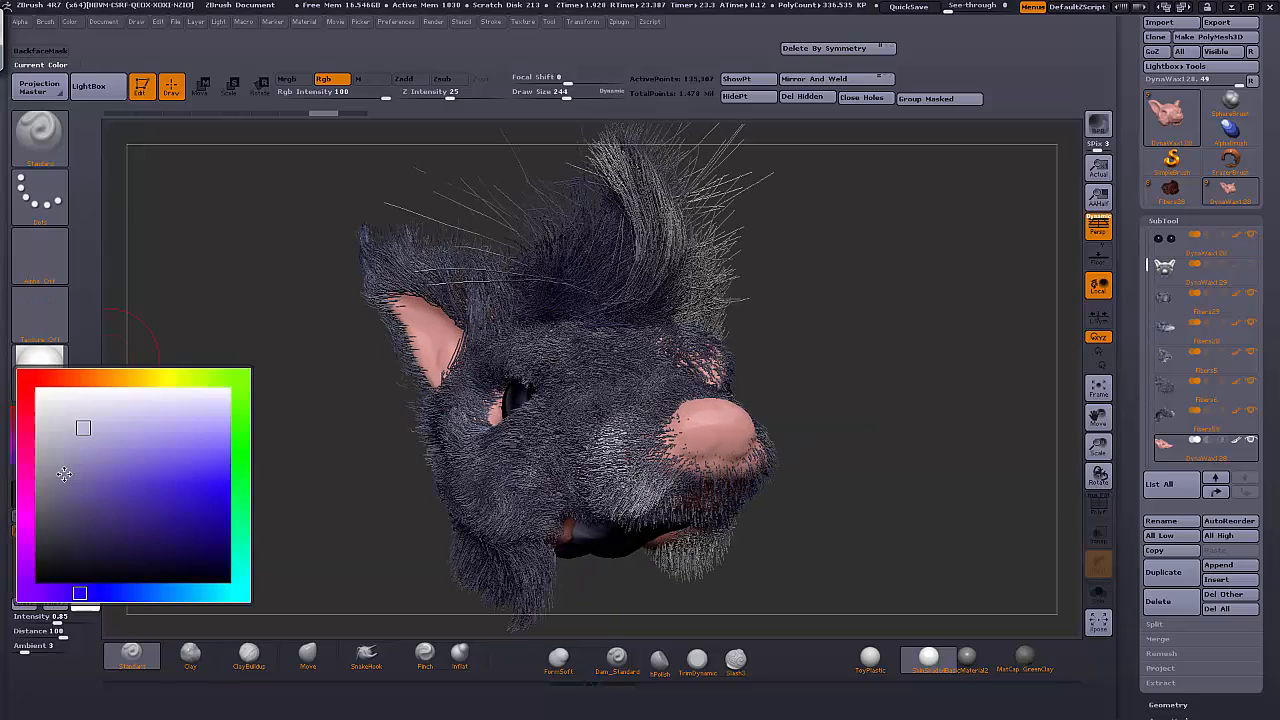
{"action": "mouse_move", "coordinate": [106, 380]}
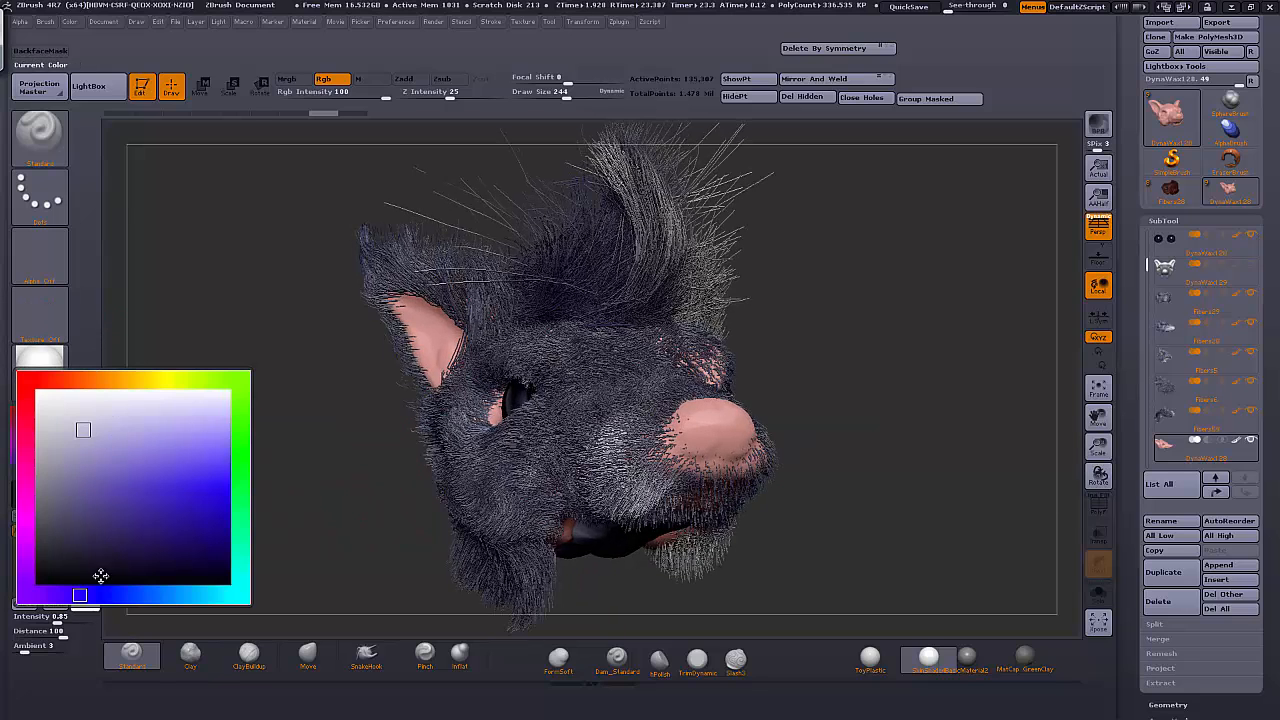
{"action": "left_click_drag", "start_coordinate": [96, 595], "coordinate": [101, 595]}
{"action": "left_click", "coordinate": [96, 460]}
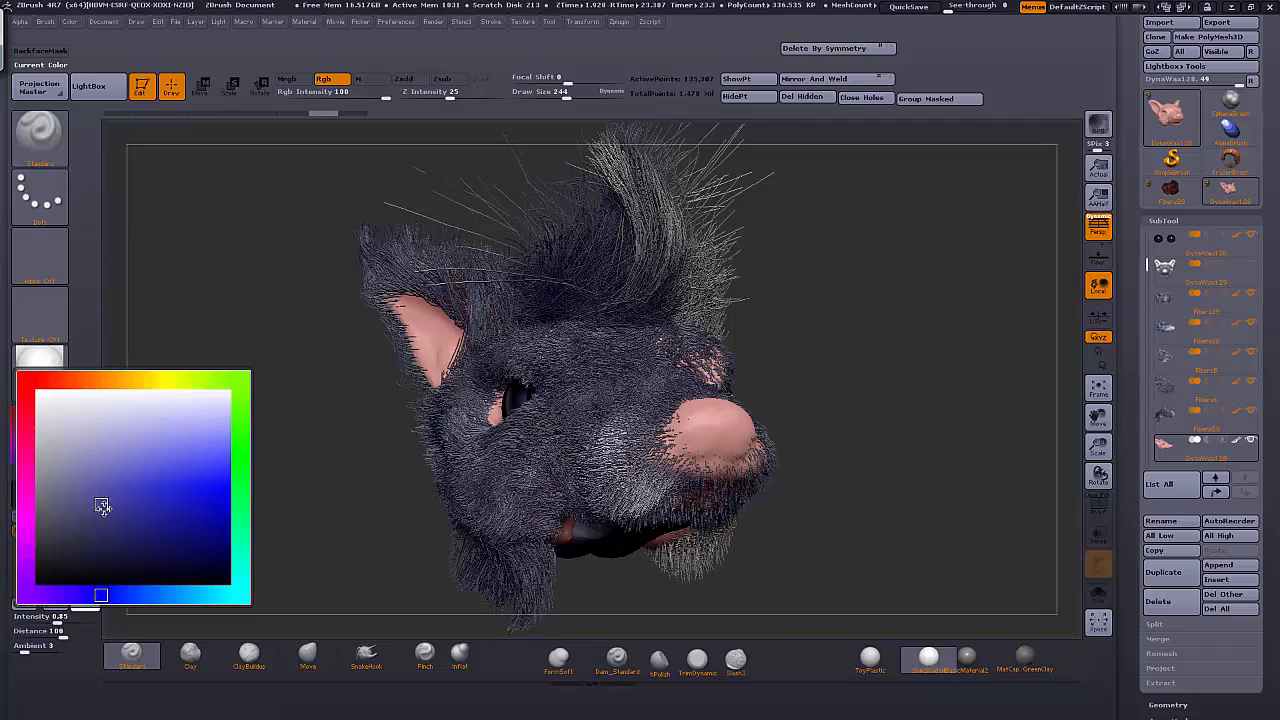
{"action": "mouse_move", "coordinate": [862, 317]}
{"action": "left_mouse_down"}
{"action": "mouse_move", "coordinate": [921, 347]}
{"action": "mouse_move", "coordinate": [855, 305]}
{"action": "mouse_move", "coordinate": [892, 281]}
{"action": "mouse_move", "coordinate": [879, 332]}
{"action": "mouse_move", "coordinate": [880, 286]}
{"action": "mouse_move", "coordinate": [869, 320]}
{"action": "left_mouse_up"}
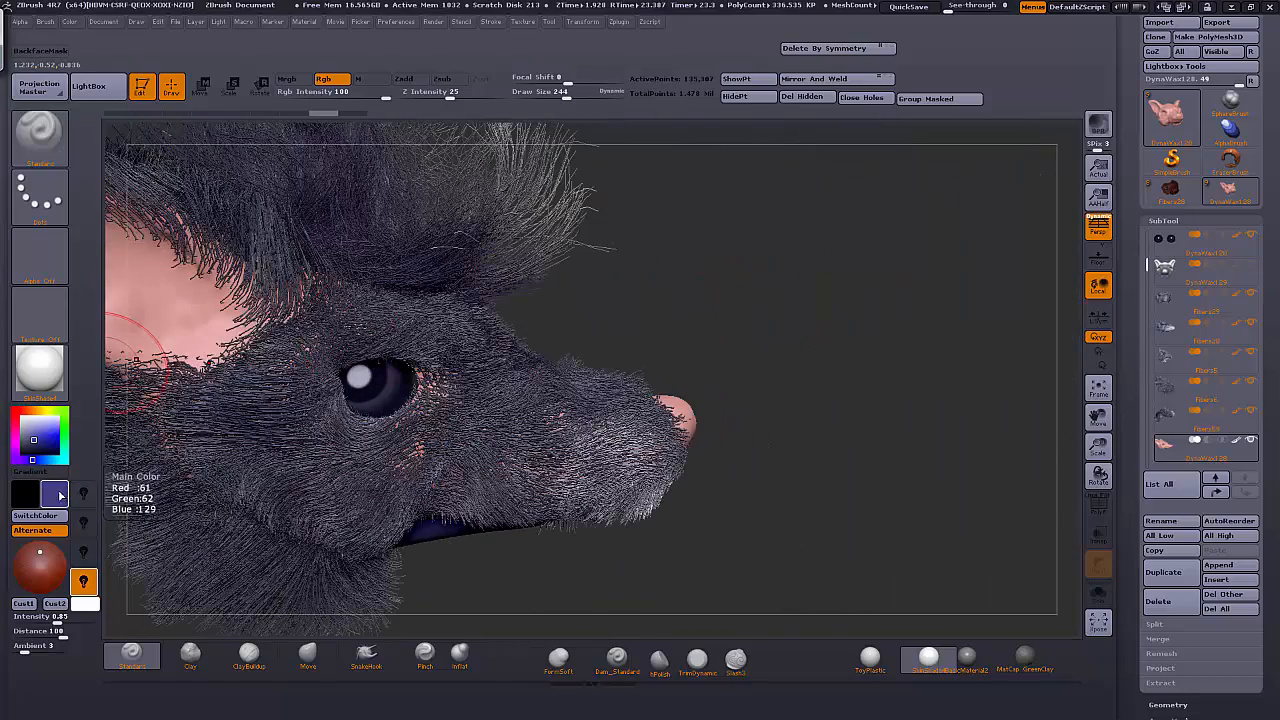
Set the main colour to a dark reddish brown
{"action": "left_click", "coordinate": [55, 494]}
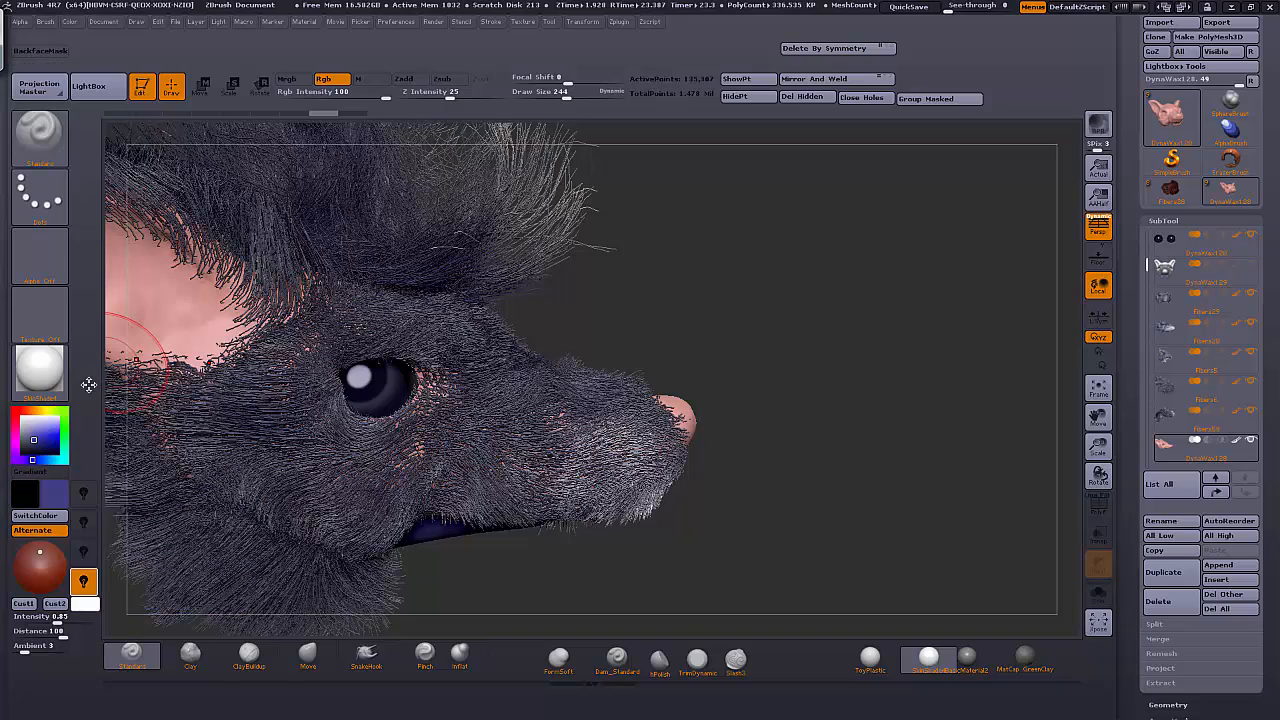
{"action": "left_click", "coordinate": [61, 497]}
{"action": "left_click", "coordinate": [54, 381]}
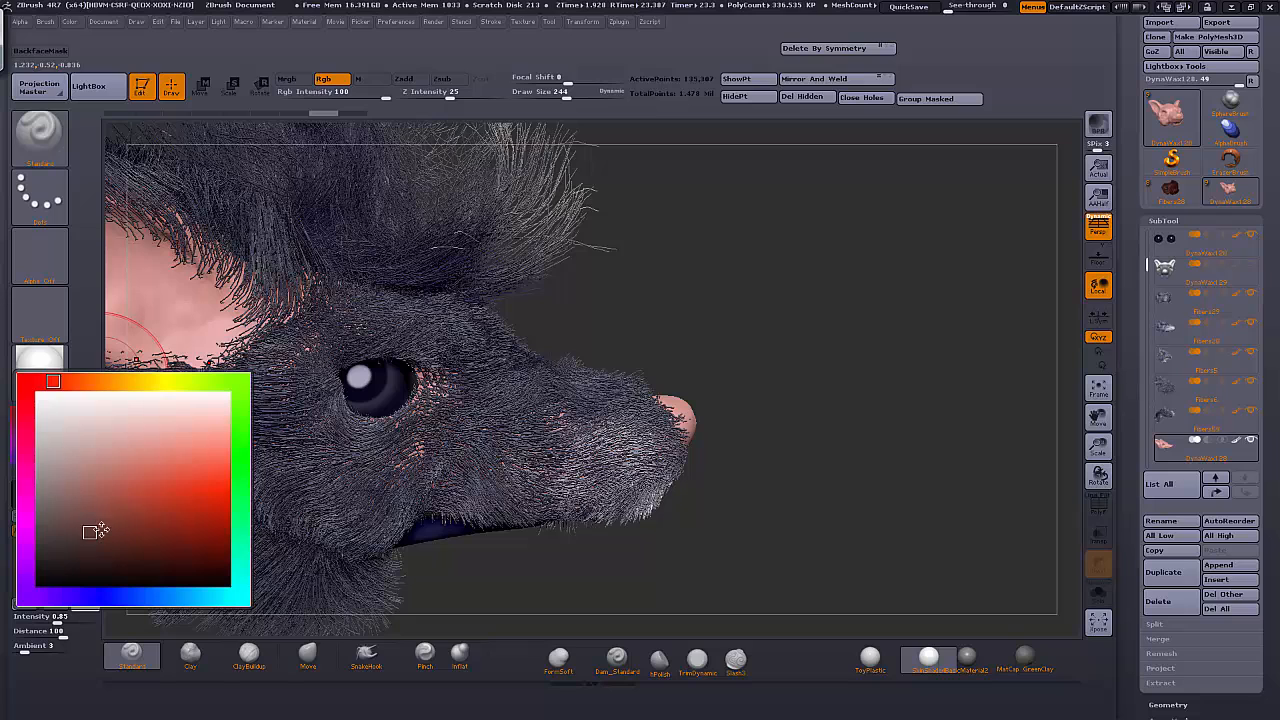
{"action": "left_click", "coordinate": [100, 534]}
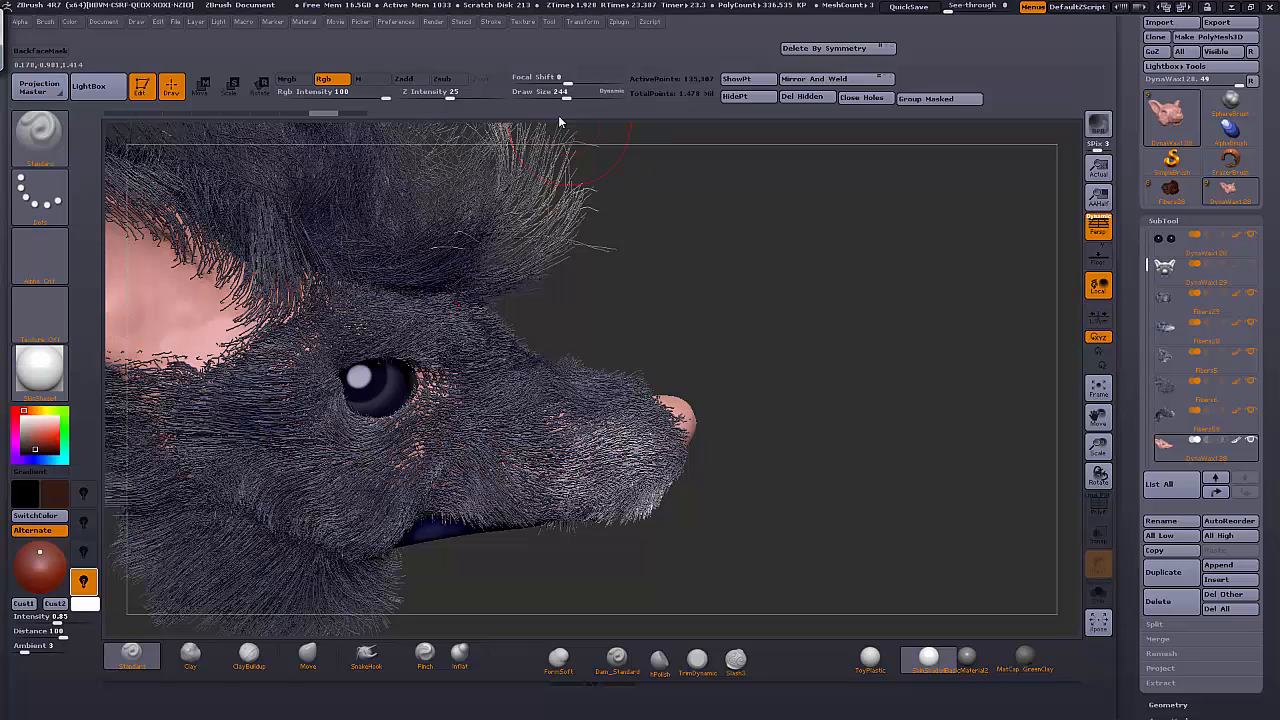
Apply Alpha 25 to the Standard brush and set the draw size to 192
{"action": "left_click_drag", "start_coordinate": [566, 92], "coordinate": [561, 92]}
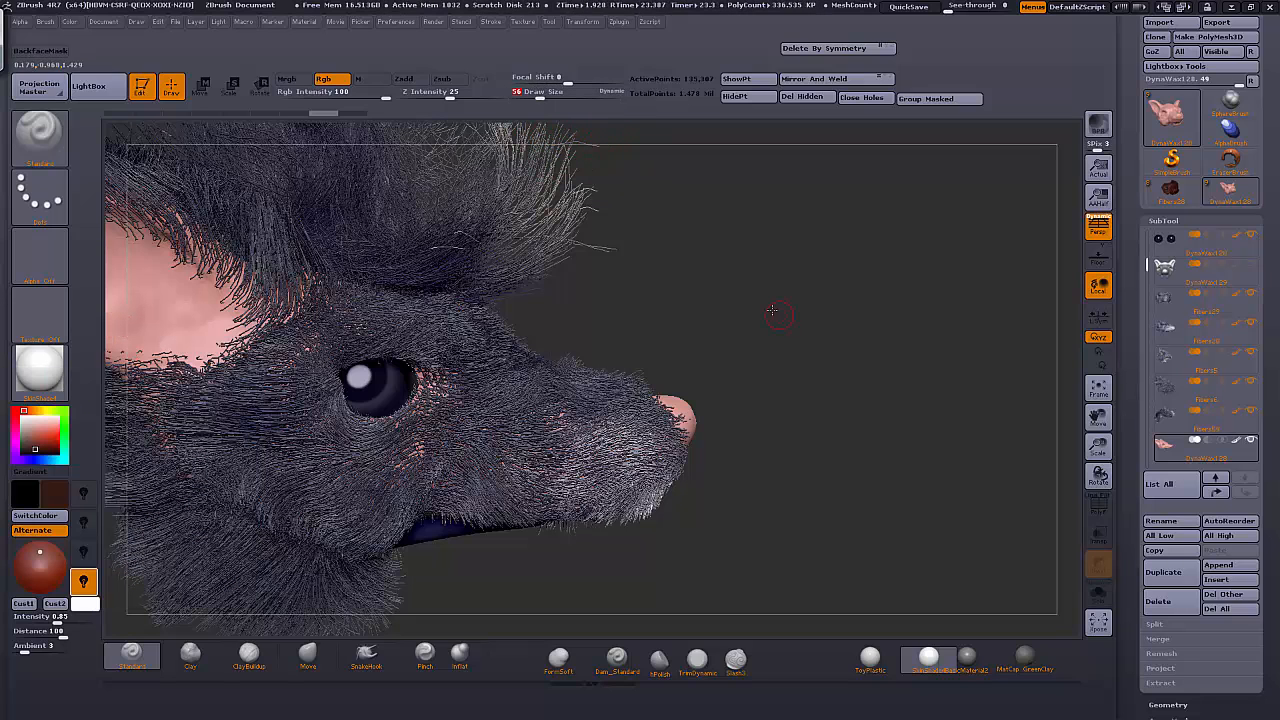
{"action": "left_click_drag", "start_coordinate": [770, 310], "coordinate": [145, 415]}
{"action": "left_click", "coordinate": [40, 257]}
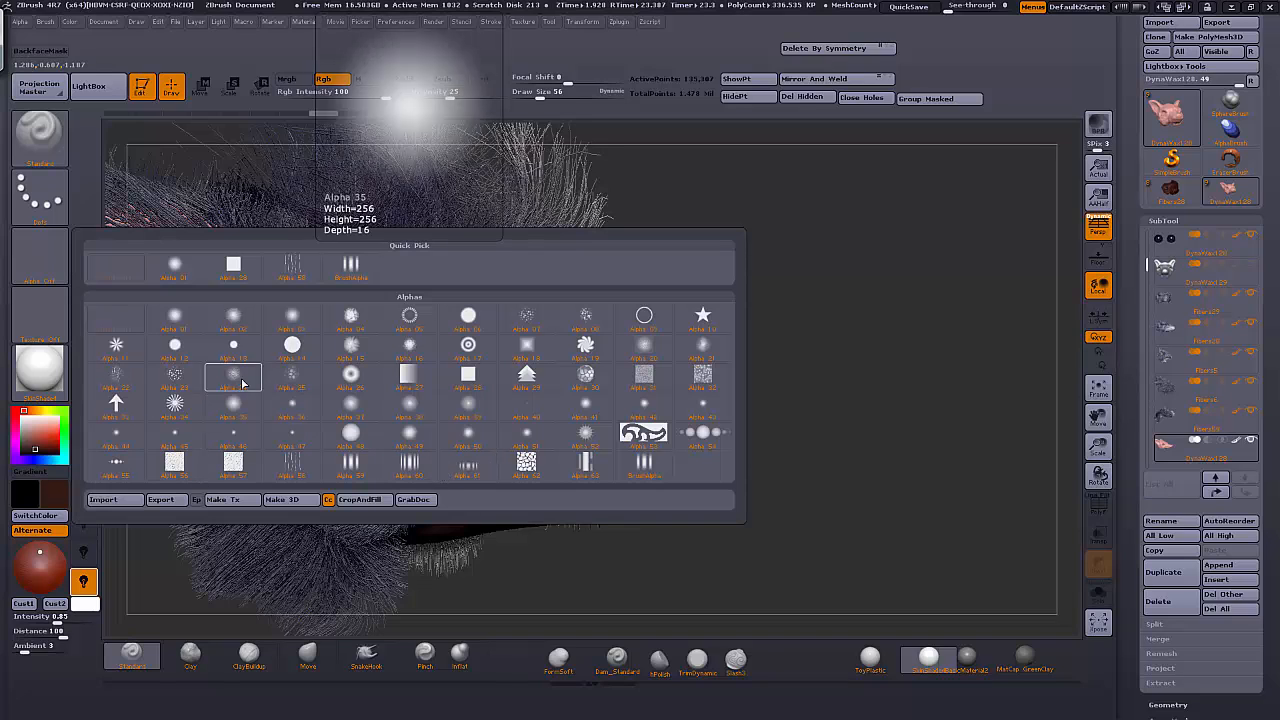
{"action": "left_click", "coordinate": [291, 384]}
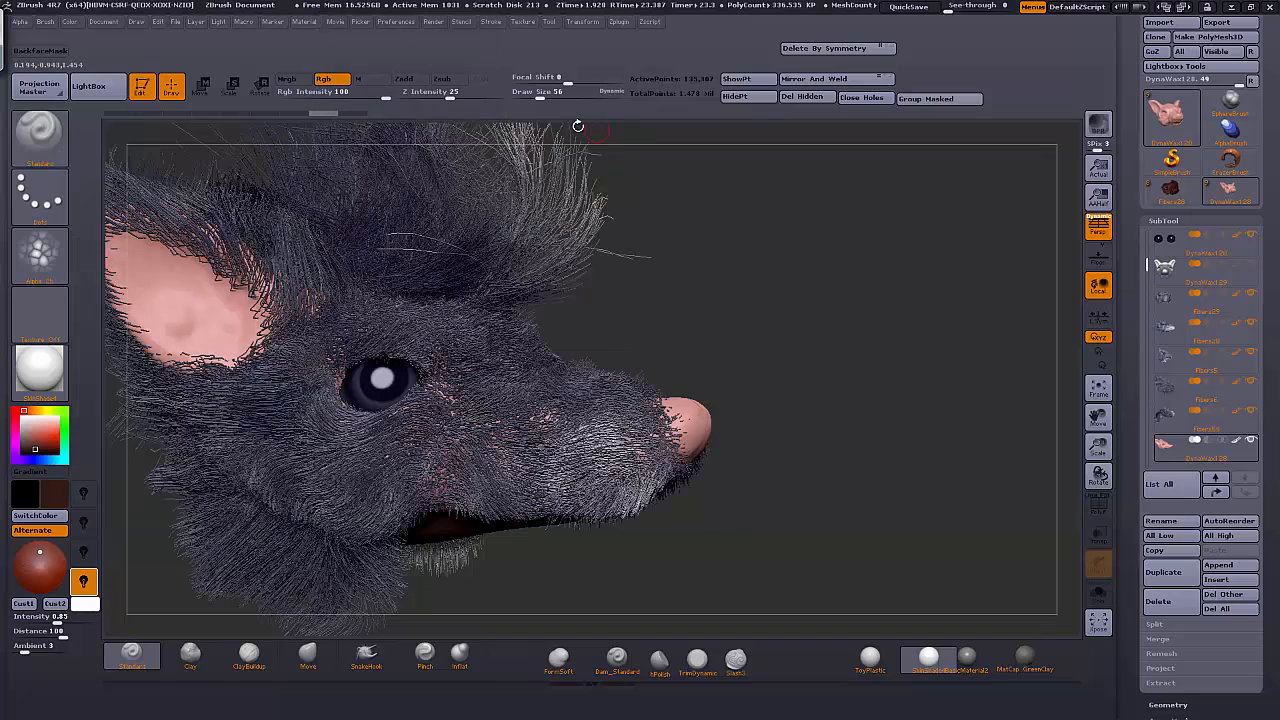
{"action": "left_click_drag", "start_coordinate": [557, 92], "coordinate": [561, 92]}
Paint the bare nose dark reddish brown from all sides and tint it with a brighter red
{"action": "mouse_move", "coordinate": [763, 251]}
{"action": "left_mouse_down"}
{"action": "mouse_move", "coordinate": [705, 430]}
{"action": "mouse_move", "coordinate": [716, 428]}
{"action": "mouse_move", "coordinate": [685, 425]}
{"action": "left_mouse_up"}
{"action": "mouse_move", "coordinate": [800, 400]}
{"action": "left_mouse_down"}
{"action": "mouse_move", "coordinate": [778, 421]}
{"action": "mouse_move", "coordinate": [772, 468]}
{"action": "left_mouse_up"}
{"action": "left_click_drag", "start_coordinate": [690, 395], "coordinate": [705, 384]}
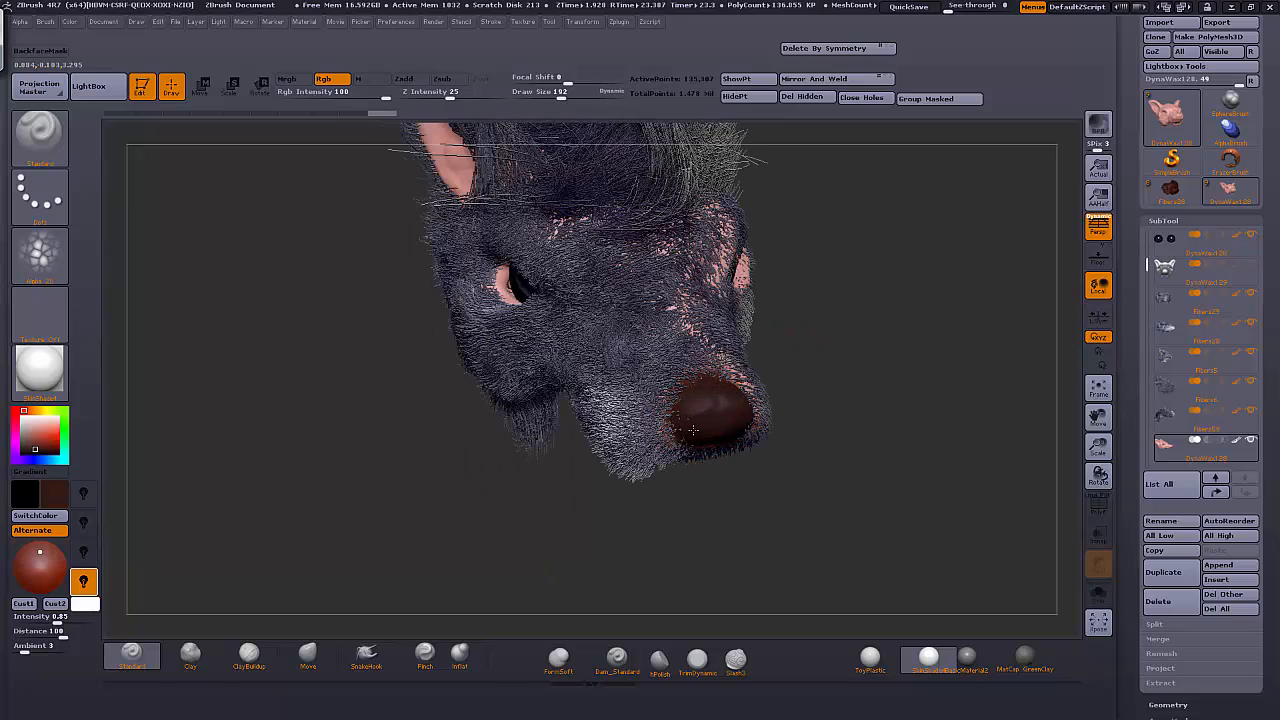
{"action": "left_click_drag", "start_coordinate": [811, 443], "coordinate": [707, 434]}
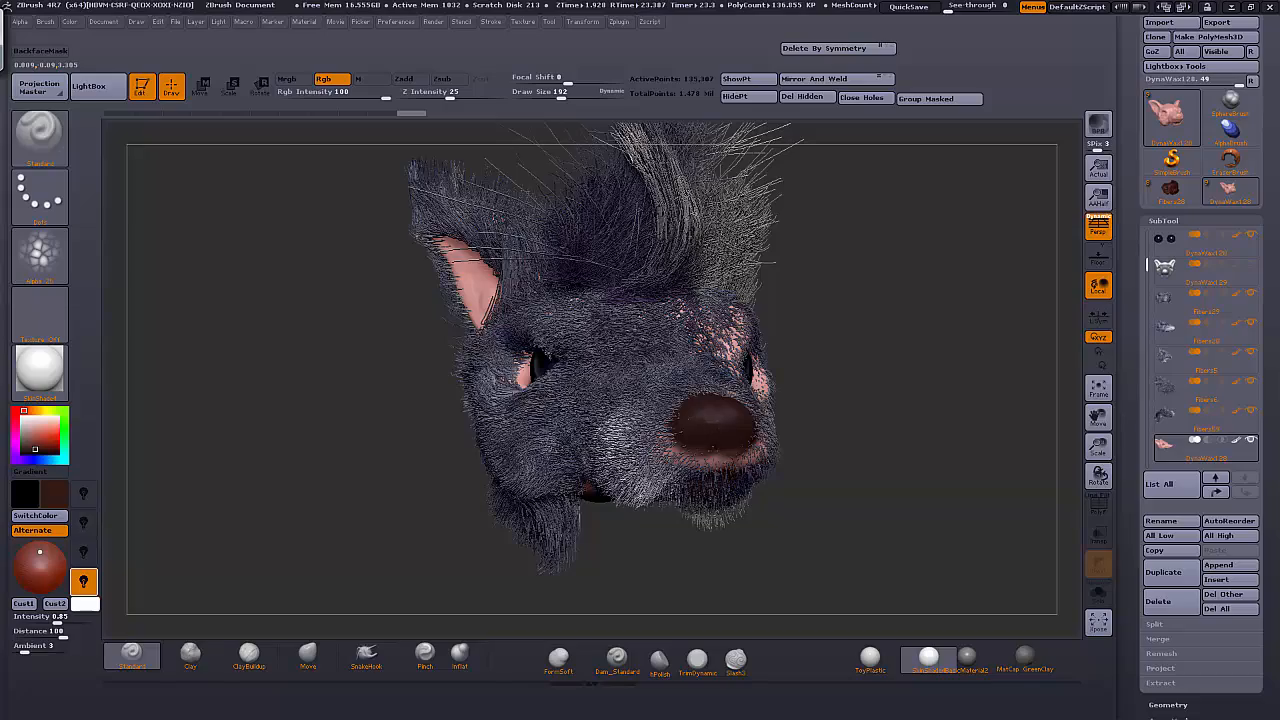
{"action": "left_click_drag", "start_coordinate": [814, 360], "coordinate": [688, 428]}
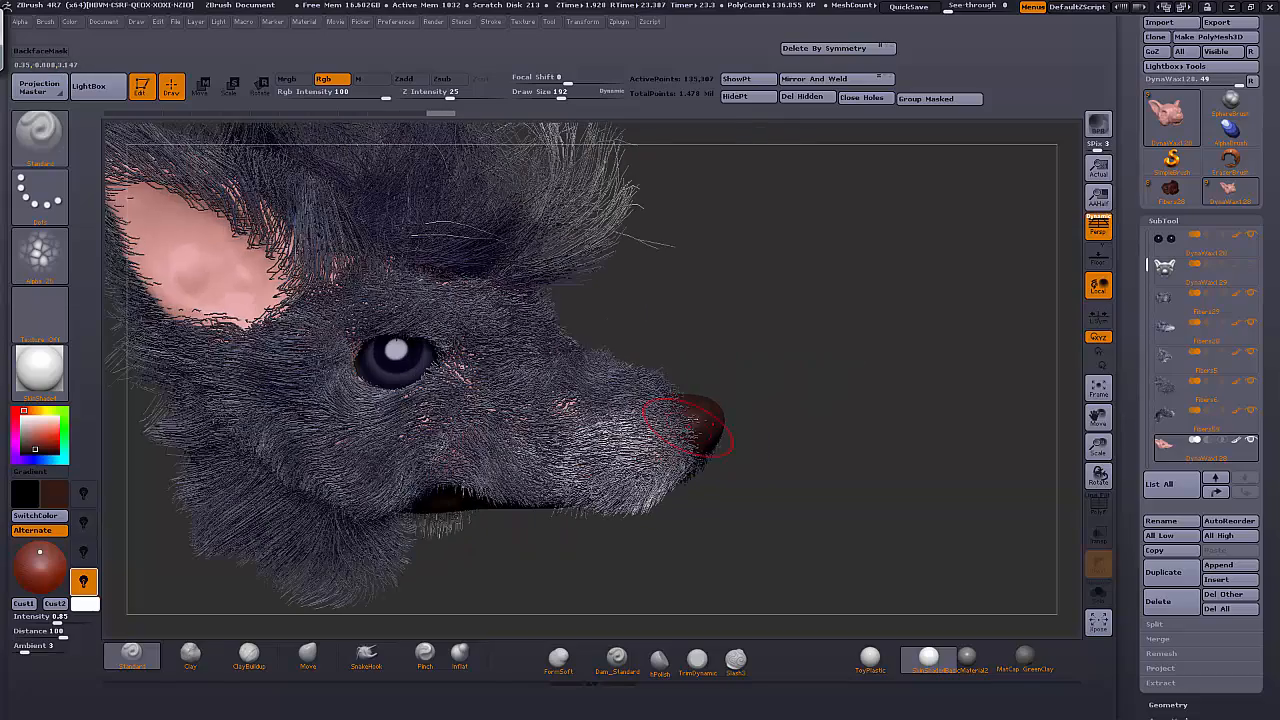
{"action": "left_click", "coordinate": [712, 405]}
{"action": "mouse_move", "coordinate": [774, 389]}
{"action": "left_mouse_down"}
{"action": "mouse_move", "coordinate": [791, 331]}
{"action": "mouse_move", "coordinate": [760, 392]}
{"action": "left_mouse_up"}
{"action": "mouse_move", "coordinate": [839, 371]}
{"action": "left_mouse_down"}
{"action": "mouse_move", "coordinate": [811, 369]}
{"action": "mouse_move", "coordinate": [831, 374]}
{"action": "mouse_move", "coordinate": [785, 400]}
{"action": "left_mouse_up"}
{"action": "left_click", "coordinate": [705, 432]}
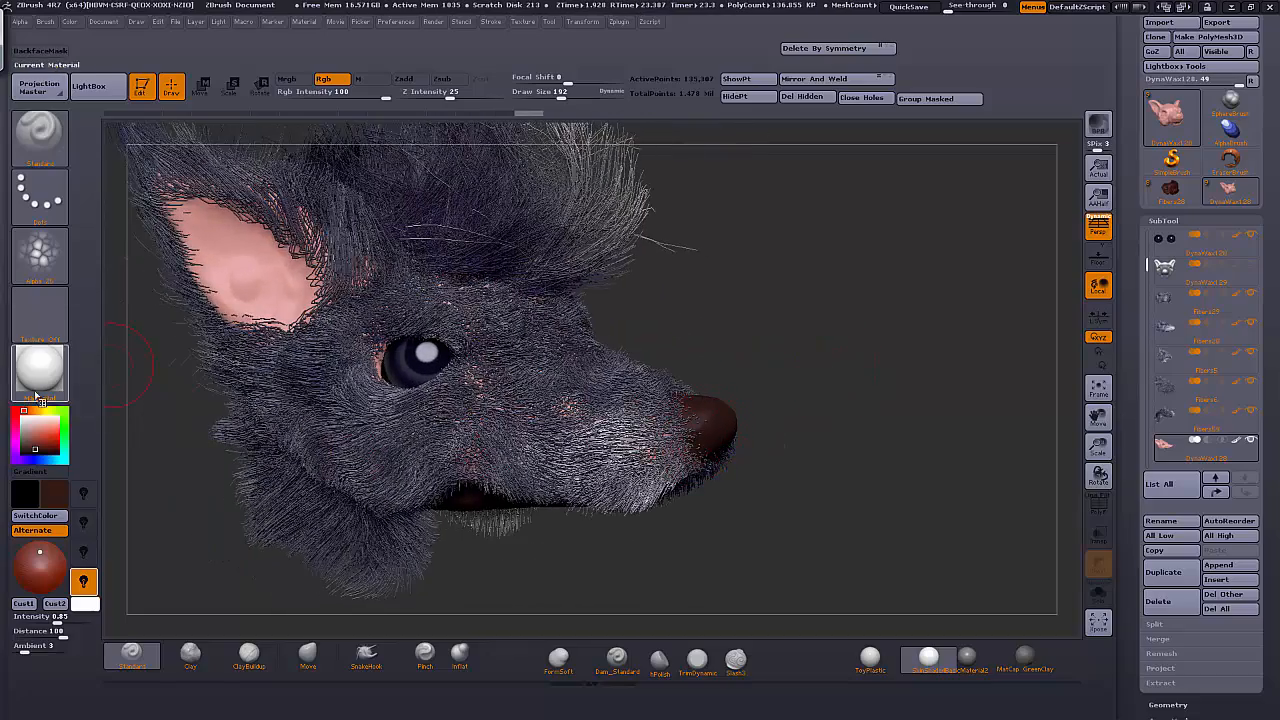
{"action": "left_click", "coordinate": [57, 493]}
{"action": "left_click", "coordinate": [153, 501]}
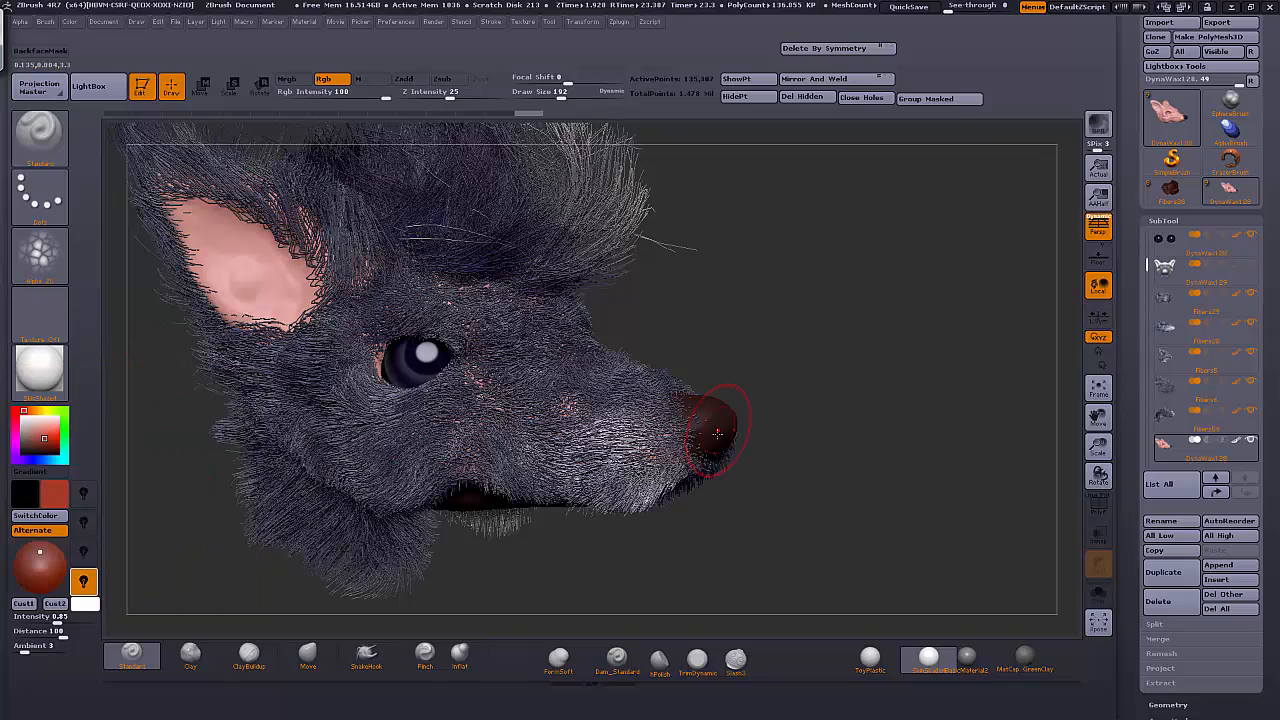
Set the main colour to a dark green and isolate the head subtool without its fur
{"action": "left_click", "coordinate": [55, 493]}
{"action": "left_click", "coordinate": [243, 474]}
{"action": "left_click", "coordinate": [142, 561]}
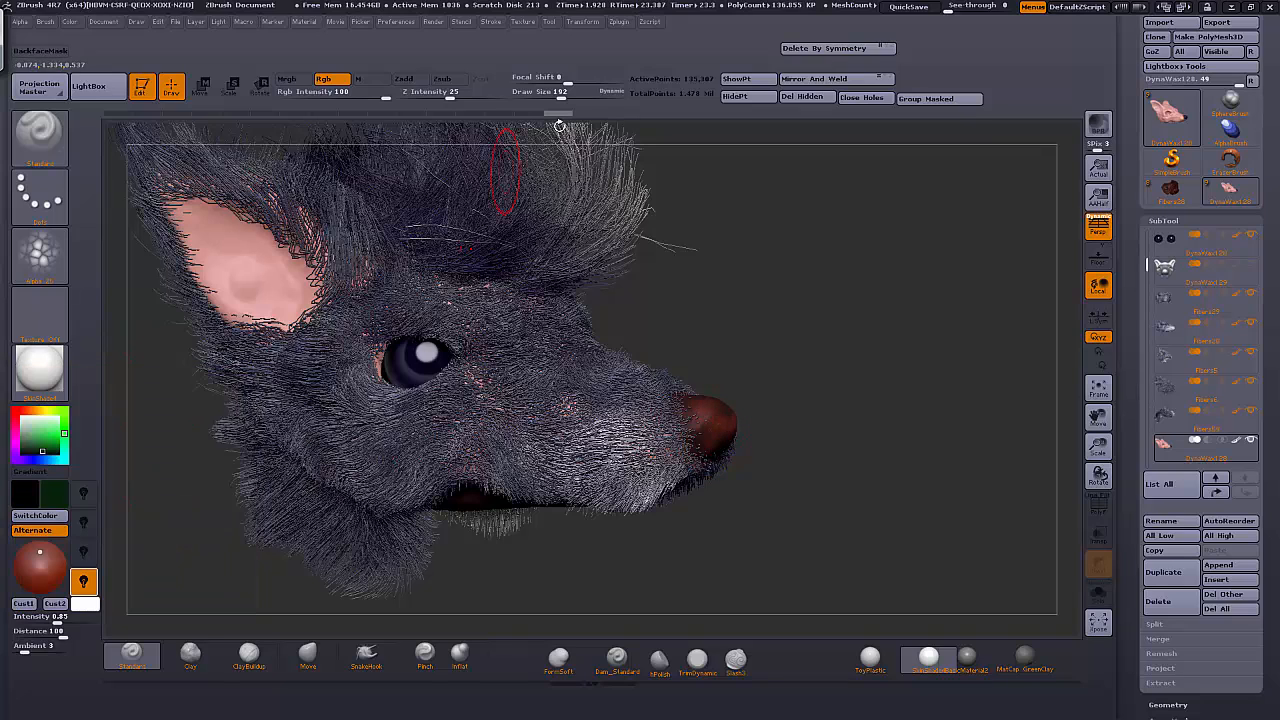
{"action": "left_click_drag", "start_coordinate": [1099, 470], "coordinate": [990, 530]}
{"action": "left_click", "coordinate": [1099, 593]}
Set the draw size to 150 and paint a dark green area along the rear edge of the nose
{"action": "mouse_move", "coordinate": [654, 420]}
{"action": "left_mouse_down"}
{"action": "mouse_move", "coordinate": [700, 478]}
{"action": "mouse_move", "coordinate": [645, 410]}
{"action": "mouse_move", "coordinate": [672, 388]}
{"action": "left_mouse_up"}
{"action": "left_click_drag", "start_coordinate": [546, 91], "coordinate": [555, 92]}
{"action": "left_click_drag", "start_coordinate": [690, 305], "coordinate": [745, 312]}
{"action": "left_click_drag", "start_coordinate": [655, 412], "coordinate": [683, 422]}
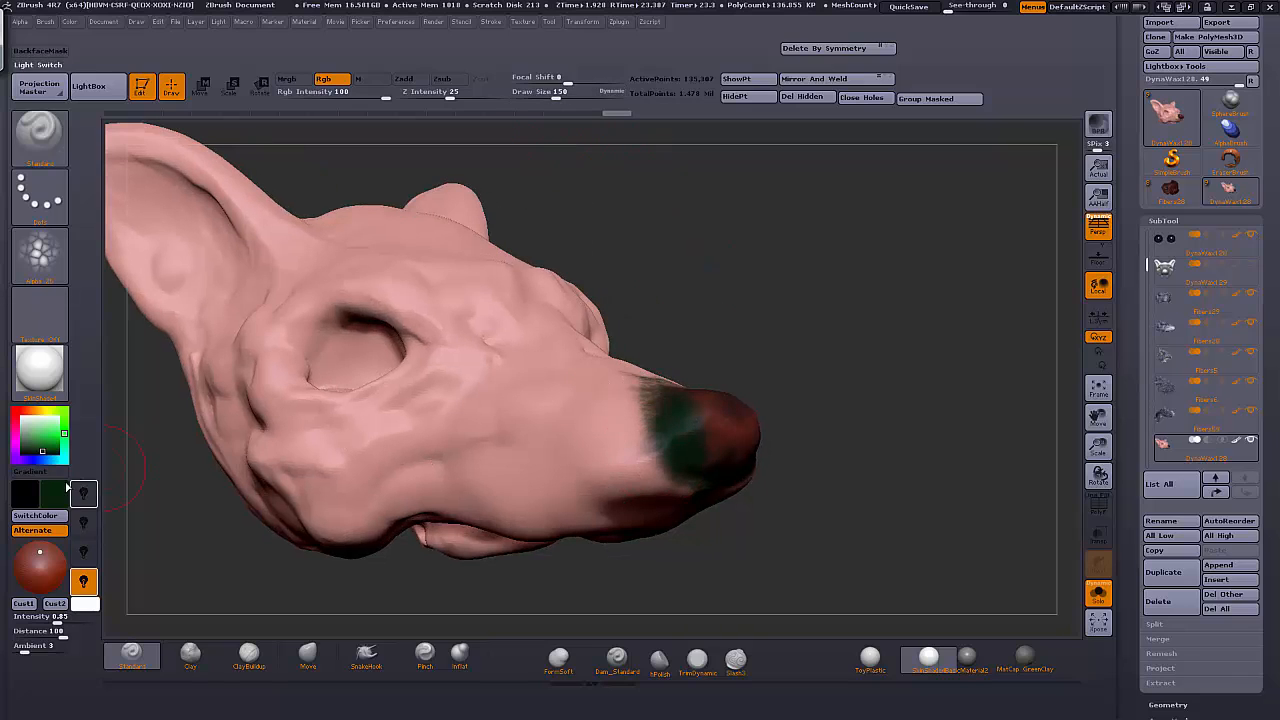
Choose a nearly black green and darken the painted area behind the nose with it
{"action": "left_click", "coordinate": [40, 438]}
{"action": "left_click_drag", "start_coordinate": [152, 573], "coordinate": [158, 568]}
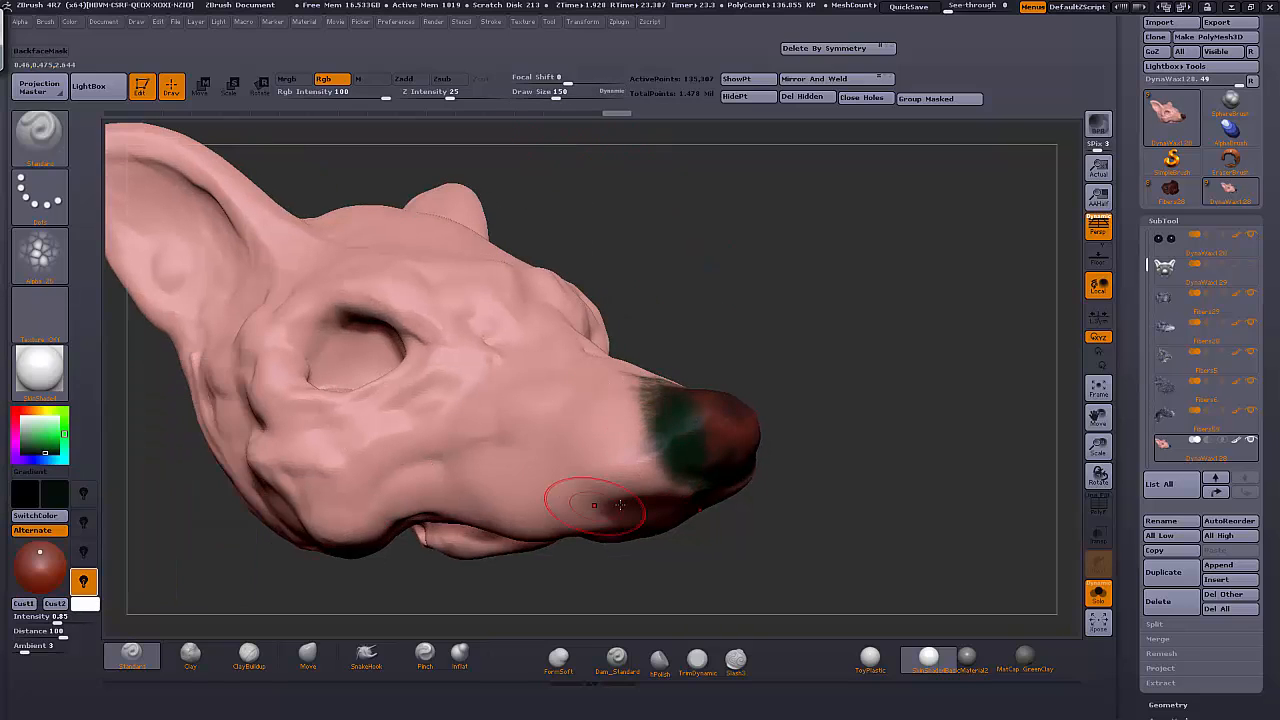
{"action": "mouse_move", "coordinate": [708, 482]}
{"action": "left_mouse_down"}
{"action": "mouse_move", "coordinate": [722, 472]}
{"action": "mouse_move", "coordinate": [660, 388]}
{"action": "left_mouse_up"}
{"action": "left_click_drag", "start_coordinate": [712, 456], "coordinate": [701, 390]}
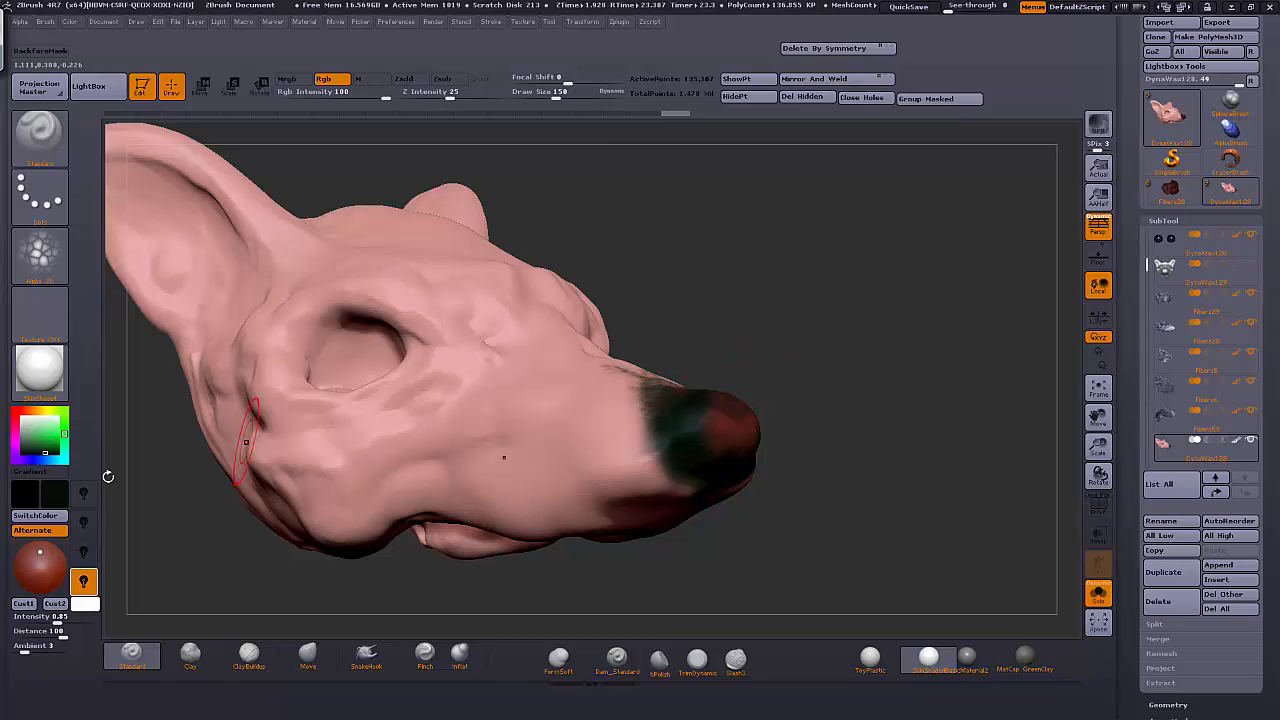
Set the main colour to a dark red and show all subtools with the fur again
{"action": "left_click", "coordinate": [40, 438]}
{"action": "left_click", "coordinate": [52, 377]}
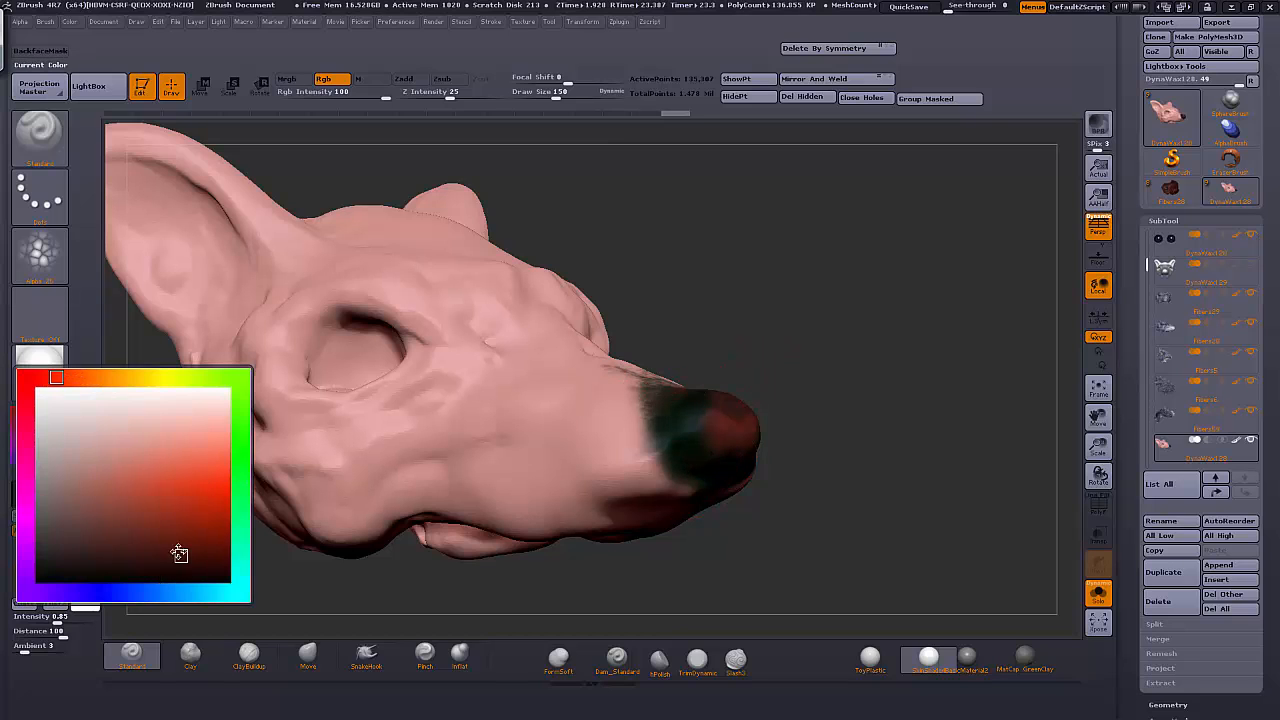
{"action": "left_click", "coordinate": [177, 551]}
{"action": "left_click", "coordinate": [1098, 594]}
{"action": "left_click_drag", "start_coordinate": [913, 523], "coordinate": [870, 515]}
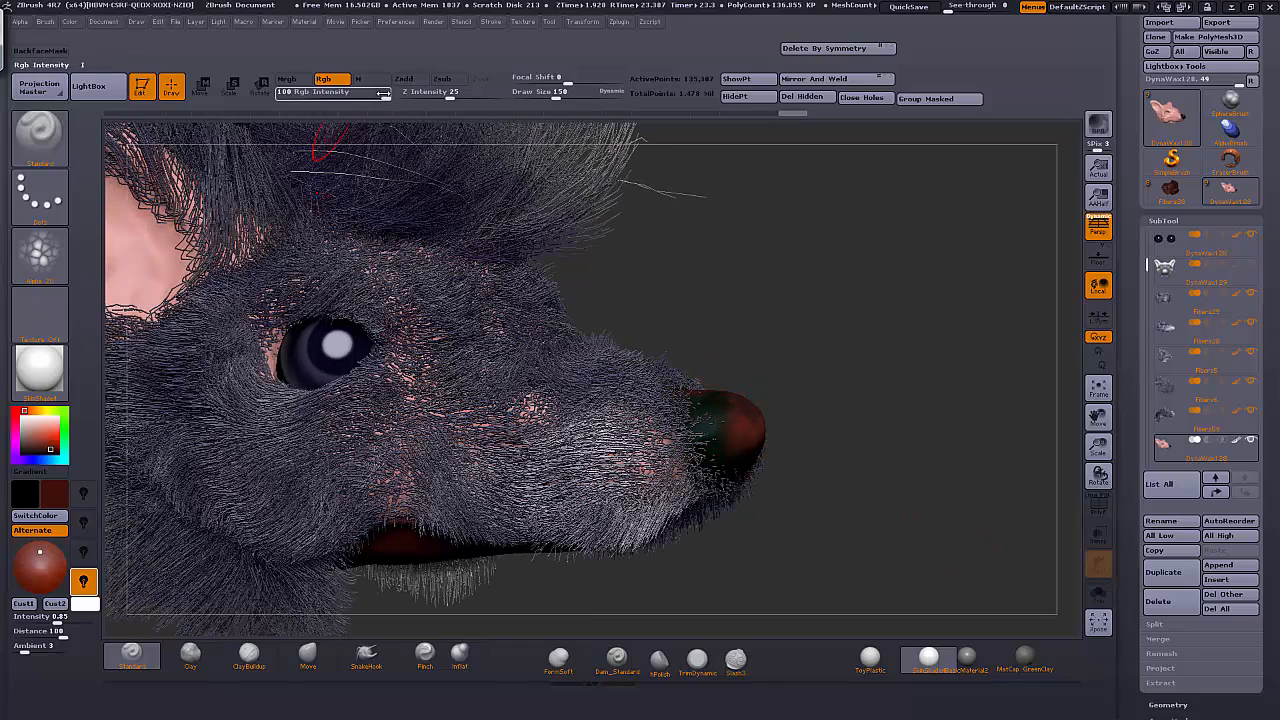
Lower the Rgb Intensity to 73 and blend dark red over the green patch on the nose
{"action": "left_click_drag", "start_coordinate": [378, 97], "coordinate": [369, 97]}
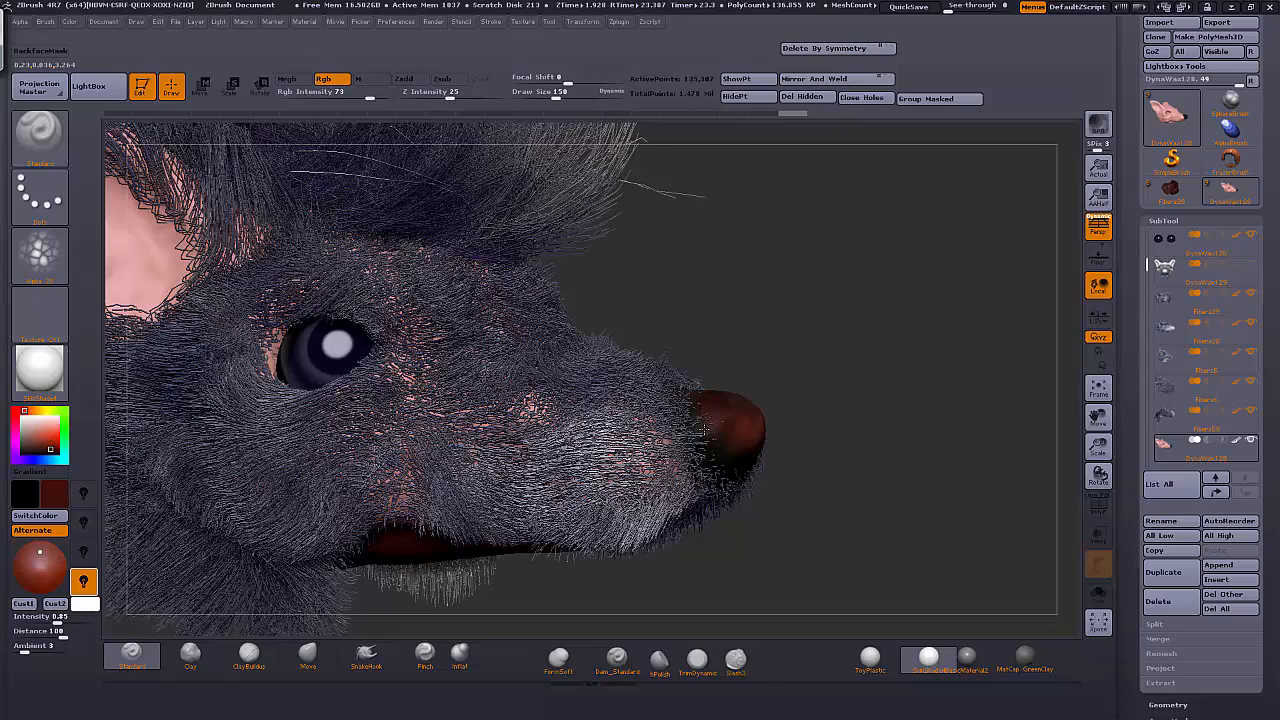
{"action": "left_click_drag", "start_coordinate": [753, 381], "coordinate": [727, 386]}
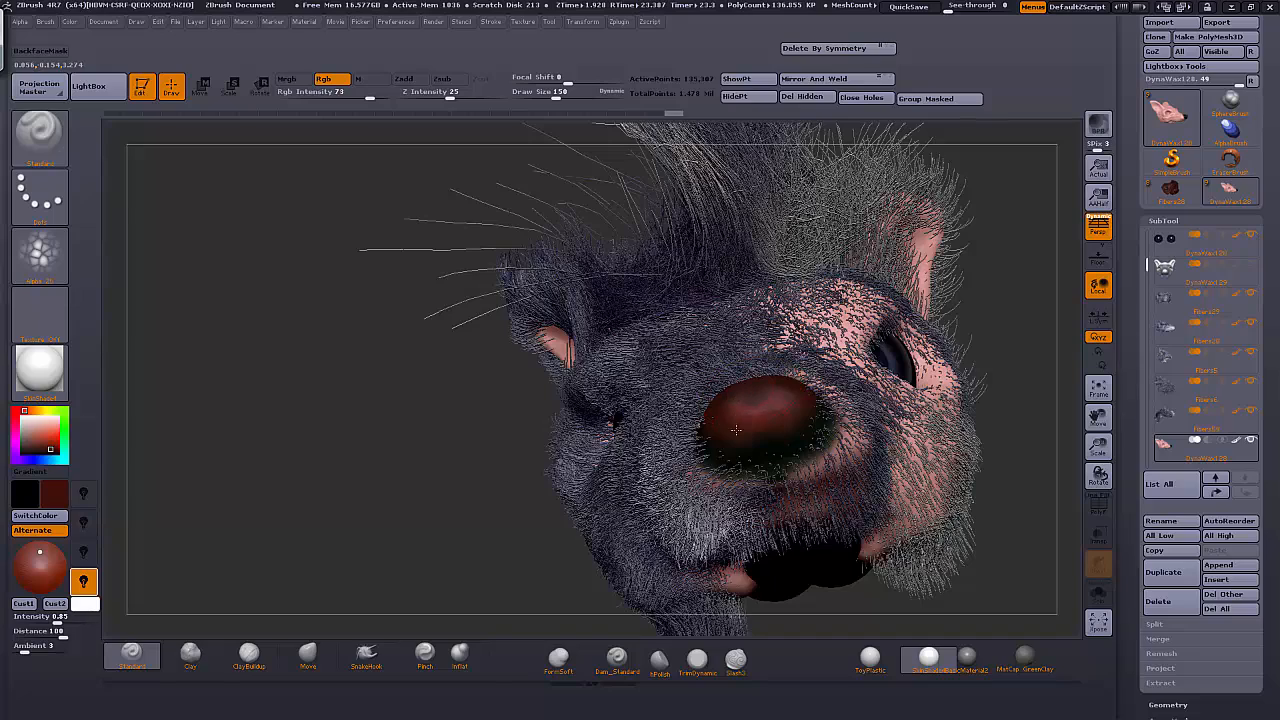
Choose a slightly brighter dark red and paint streaks over the nose with Alpha 58
{"action": "left_click", "coordinate": [56, 489]}
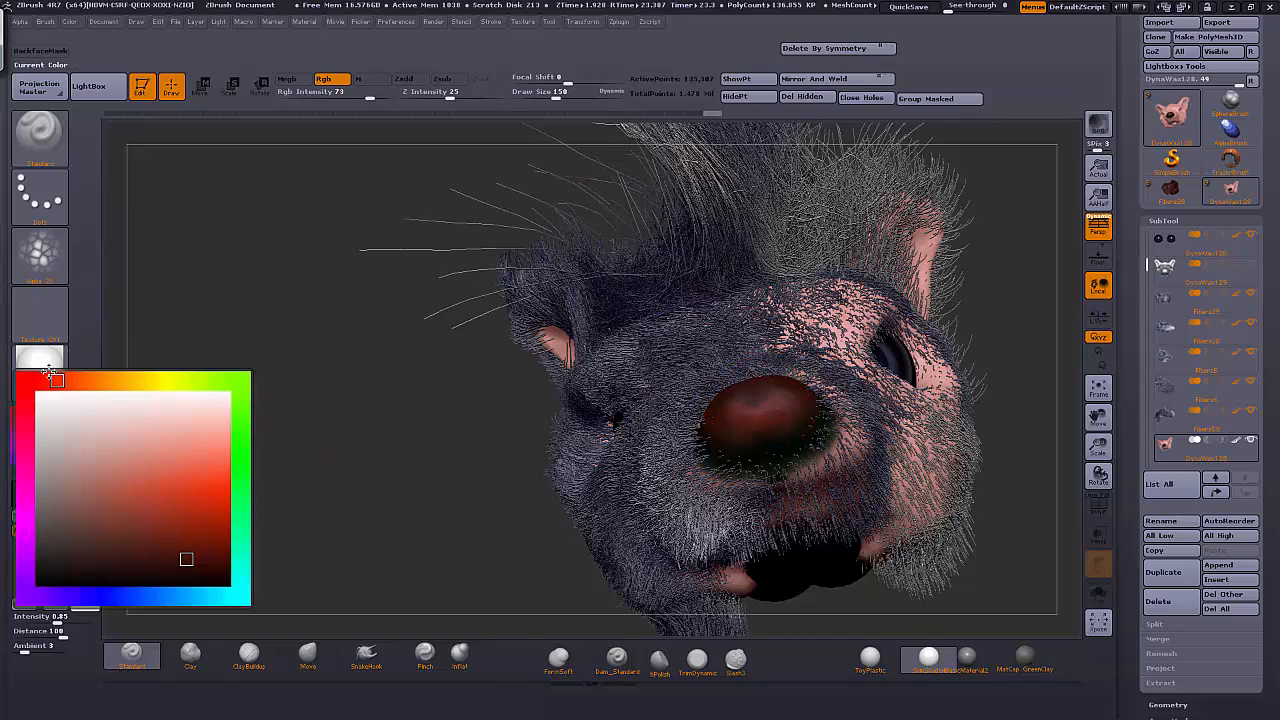
{"action": "left_click", "coordinate": [185, 531]}
{"action": "mouse_move", "coordinate": [403, 320]}
{"action": "left_mouse_down"}
{"action": "mouse_move", "coordinate": [772, 346]}
{"action": "mouse_move", "coordinate": [747, 389]}
{"action": "left_mouse_up"}
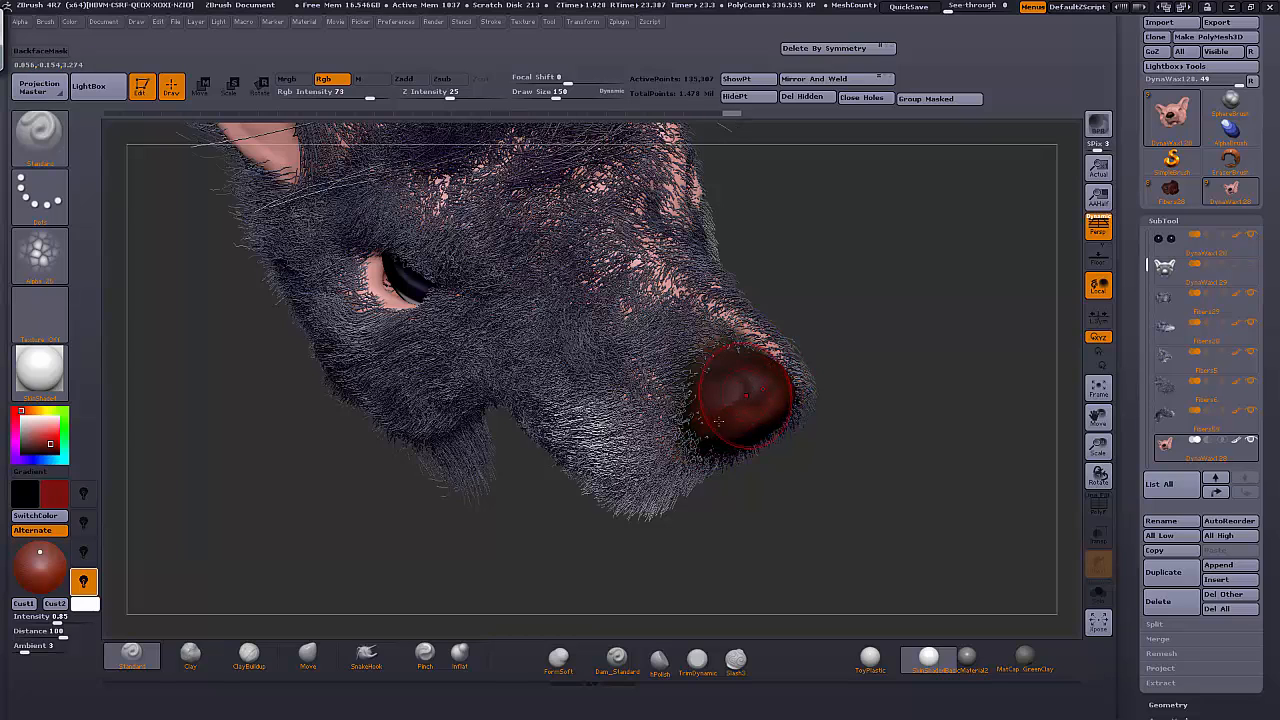
{"action": "left_click", "coordinate": [62, 268]}
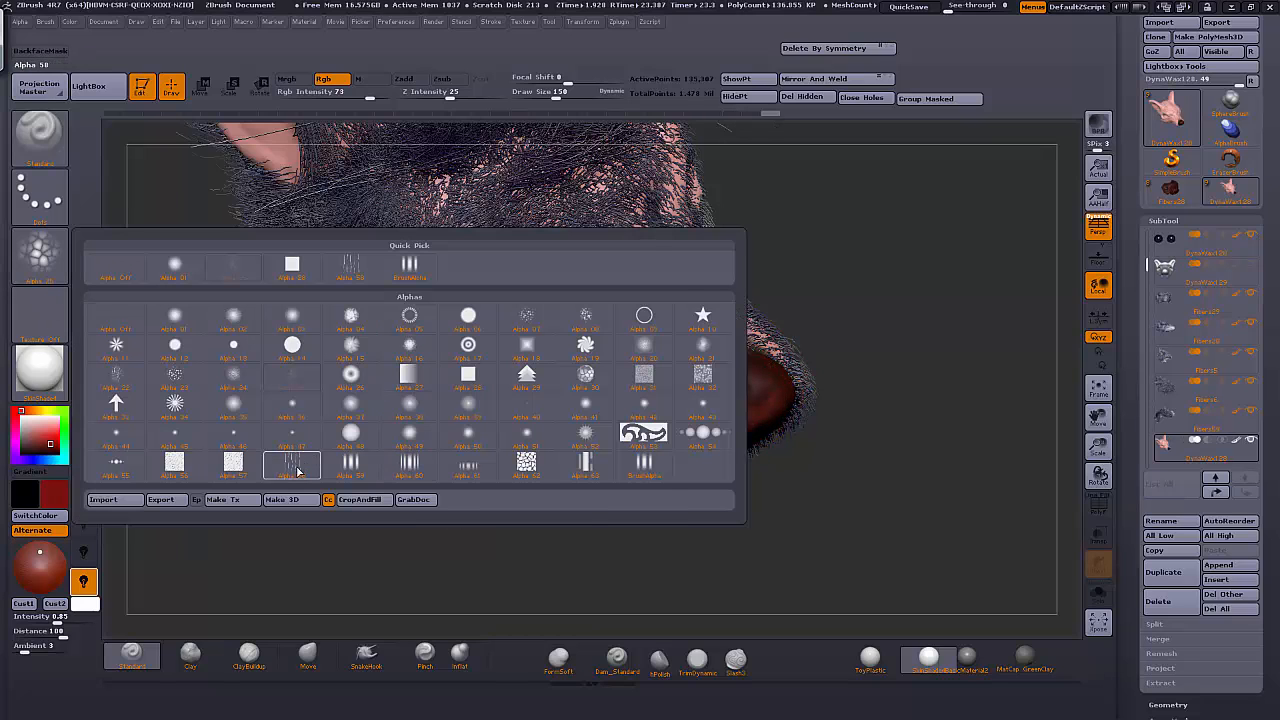
{"action": "left_click", "coordinate": [296, 468]}
{"action": "left_click_drag", "start_coordinate": [719, 405], "coordinate": [737, 399]}
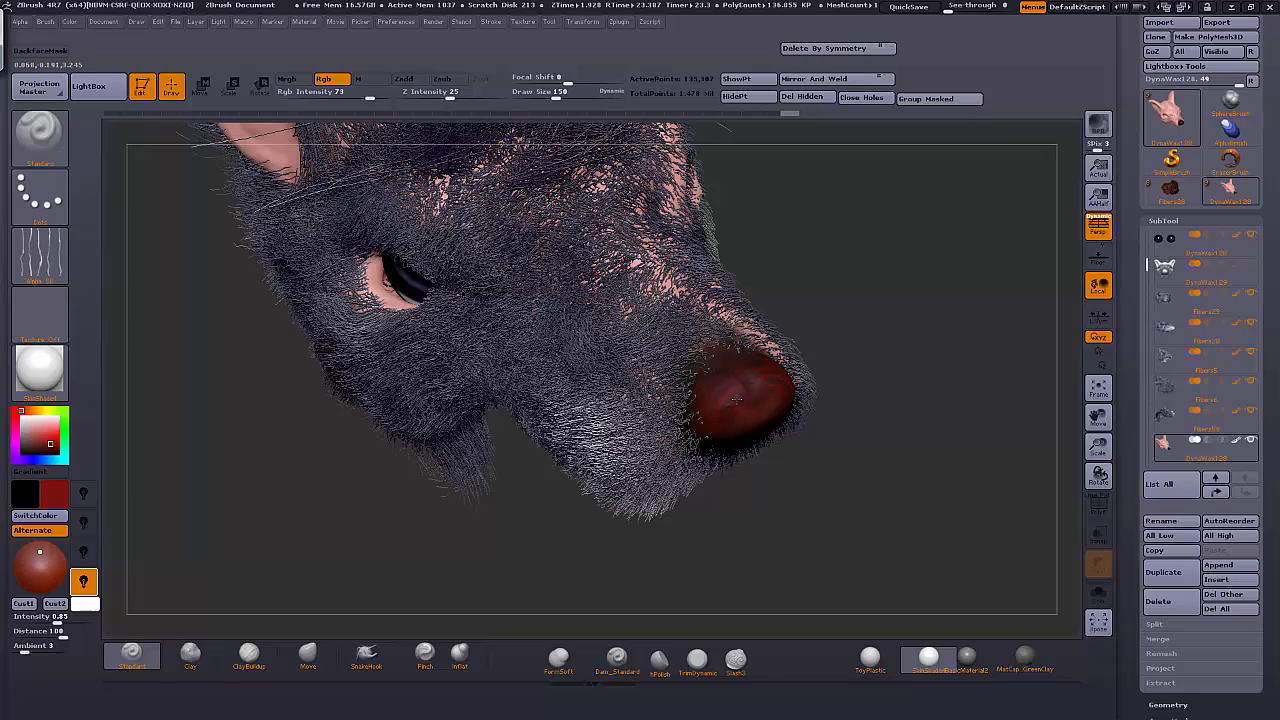
Switch the brush to Alpha 62 and paint a muted dark brownish red over the nose and its rear edge
{"action": "left_click", "coordinate": [59, 490]}
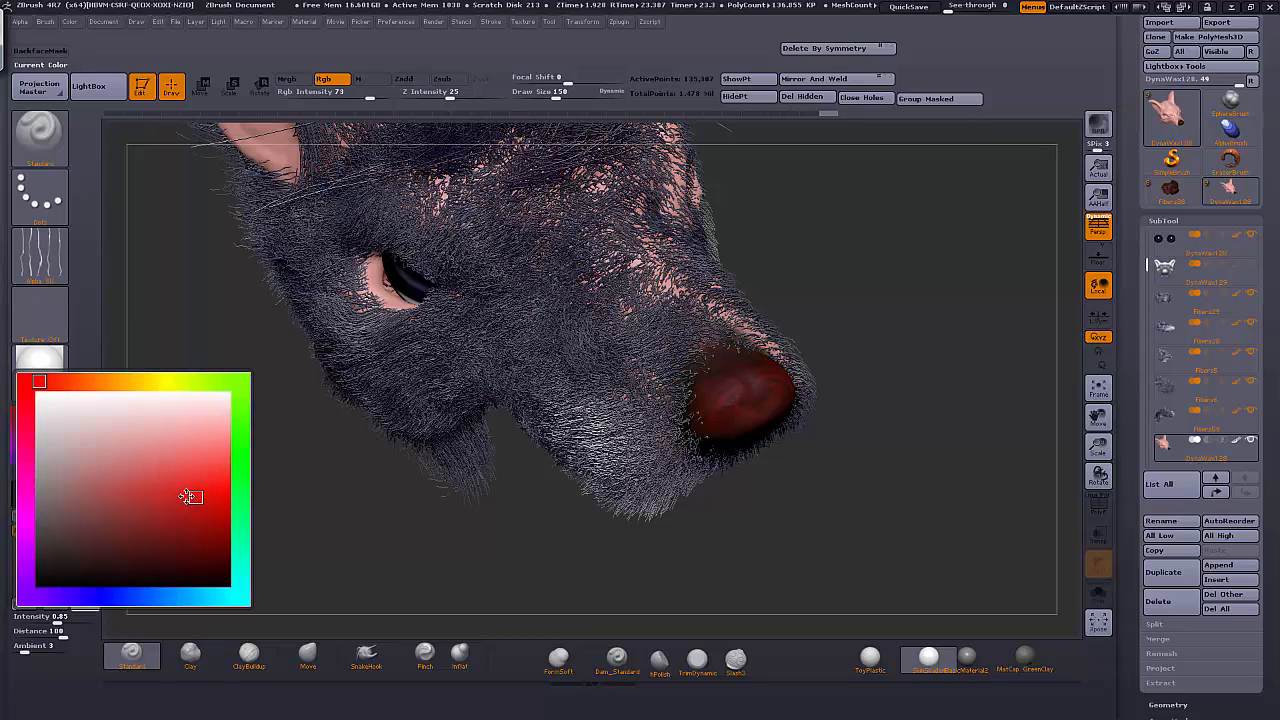
{"action": "left_click", "coordinate": [191, 496]}
{"action": "left_click", "coordinate": [40, 255]}
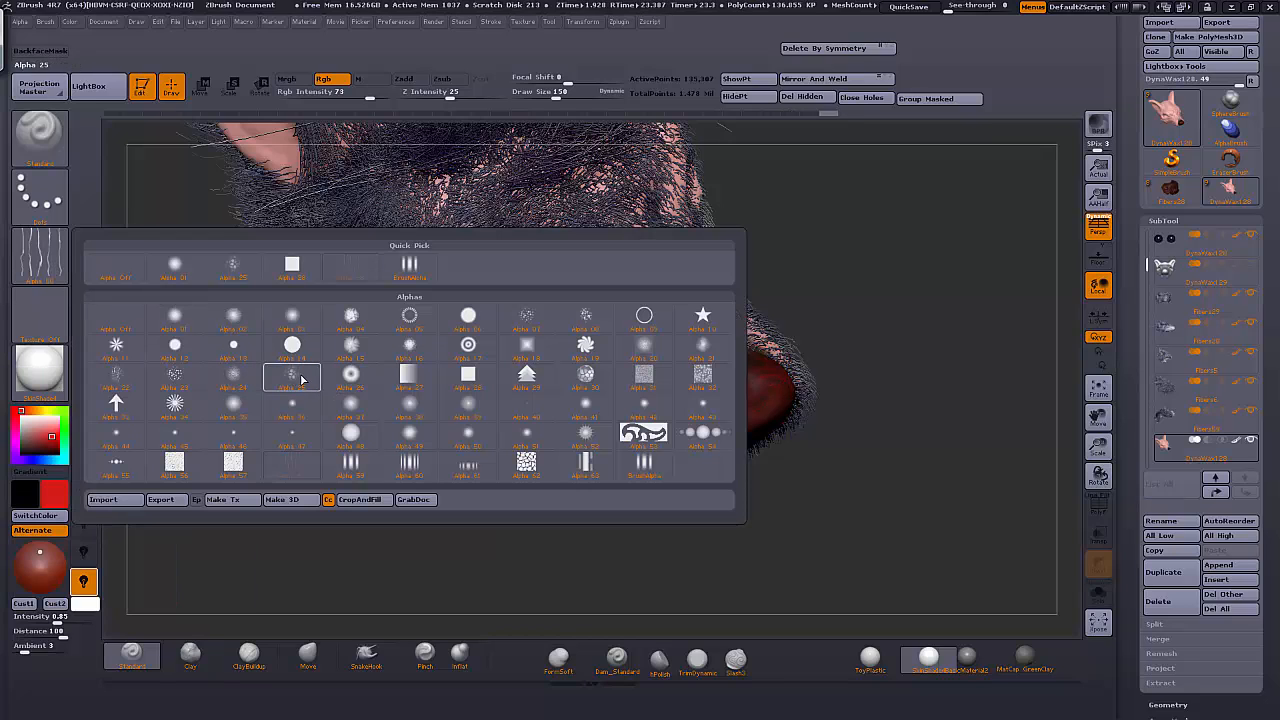
{"action": "left_click", "coordinate": [526, 466]}
{"action": "left_click", "coordinate": [54, 496]}
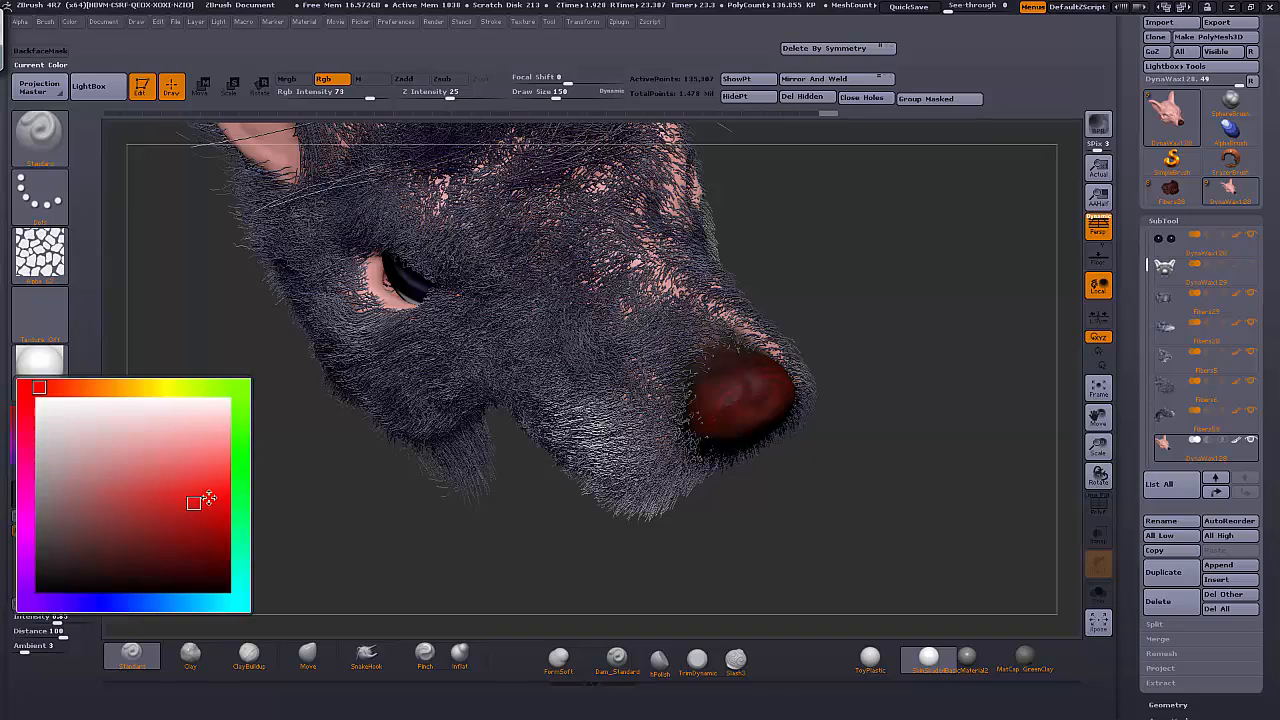
{"action": "left_click", "coordinate": [98, 539]}
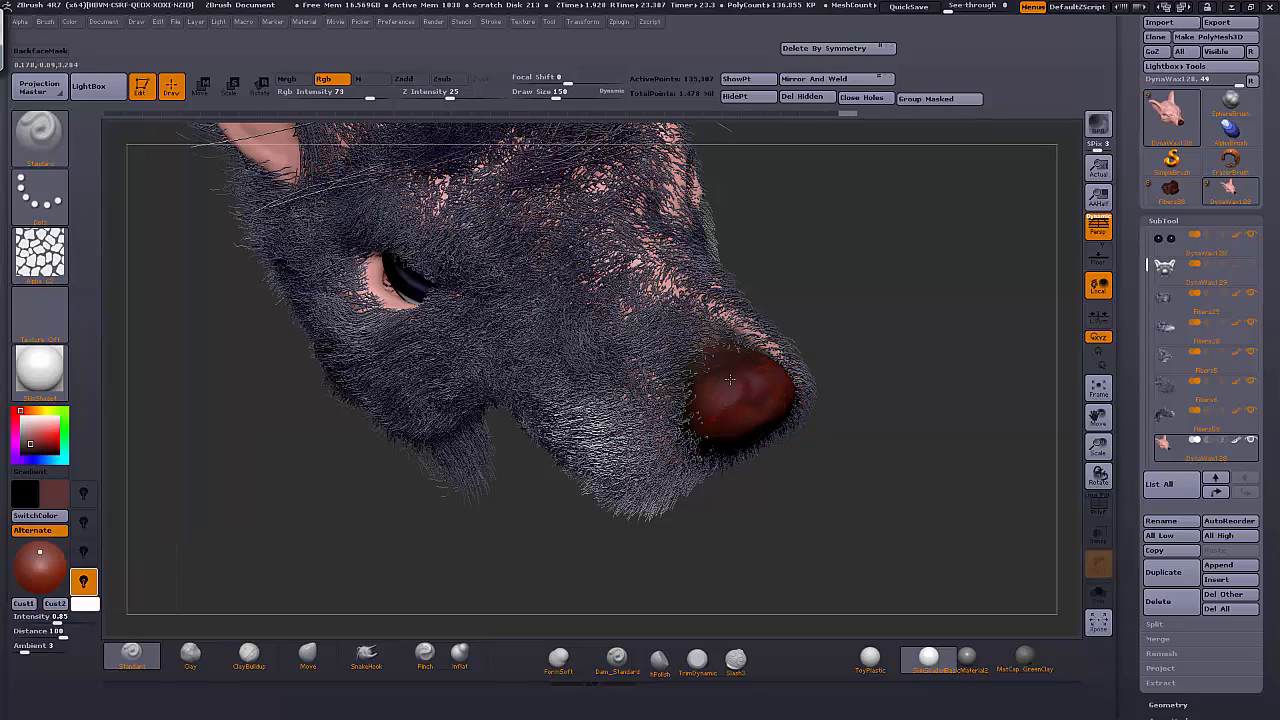
{"action": "left_click_drag", "start_coordinate": [709, 432], "coordinate": [736, 440]}
{"action": "left_click_drag", "start_coordinate": [683, 377], "coordinate": [668, 392], "text": "shift"}
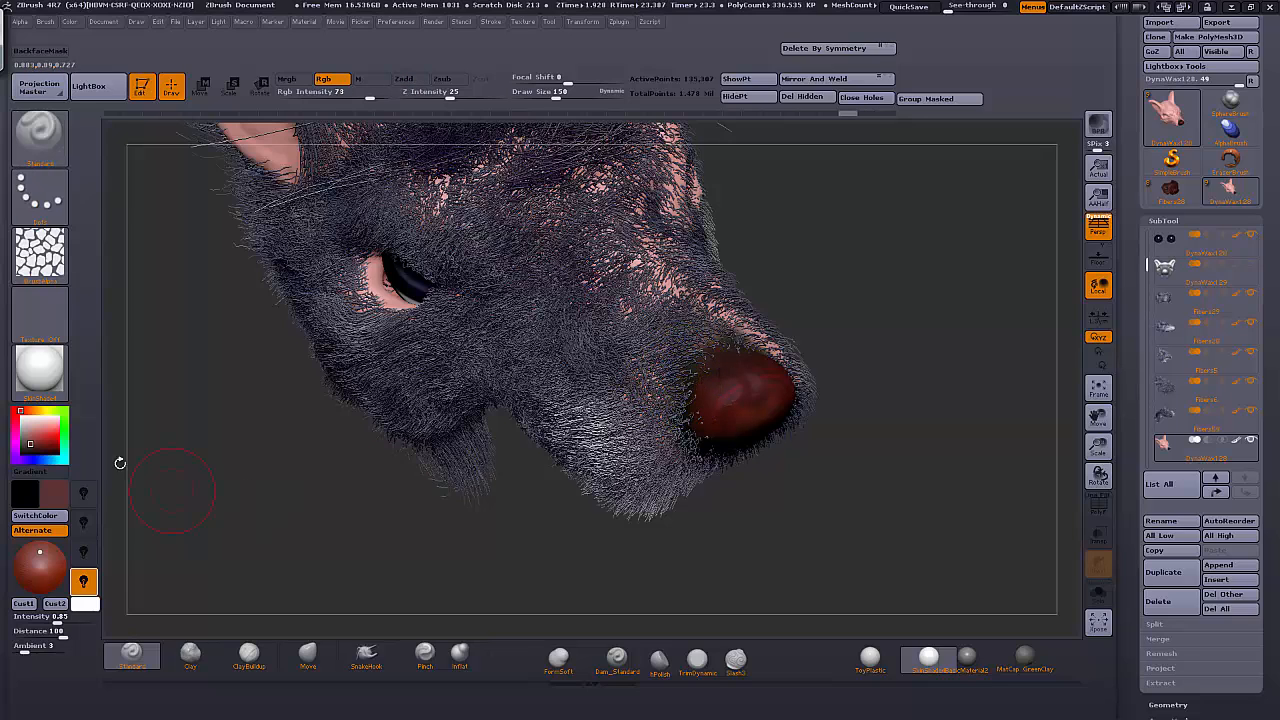
Shift the main colour to a dark orange-brown and dab it onto the nose
{"action": "left_click", "coordinate": [58, 496]}
{"action": "left_click", "coordinate": [56, 499]}
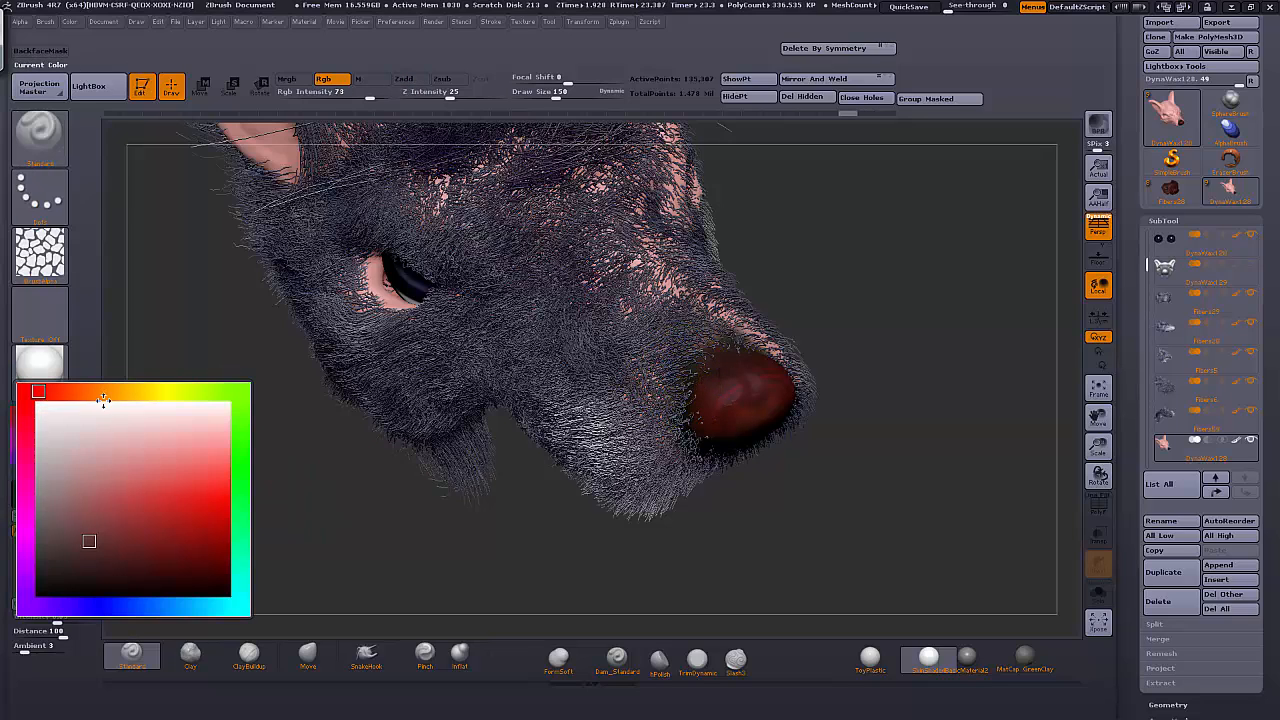
{"action": "left_click", "coordinate": [70, 391]}
{"action": "left_click", "coordinate": [167, 571]}
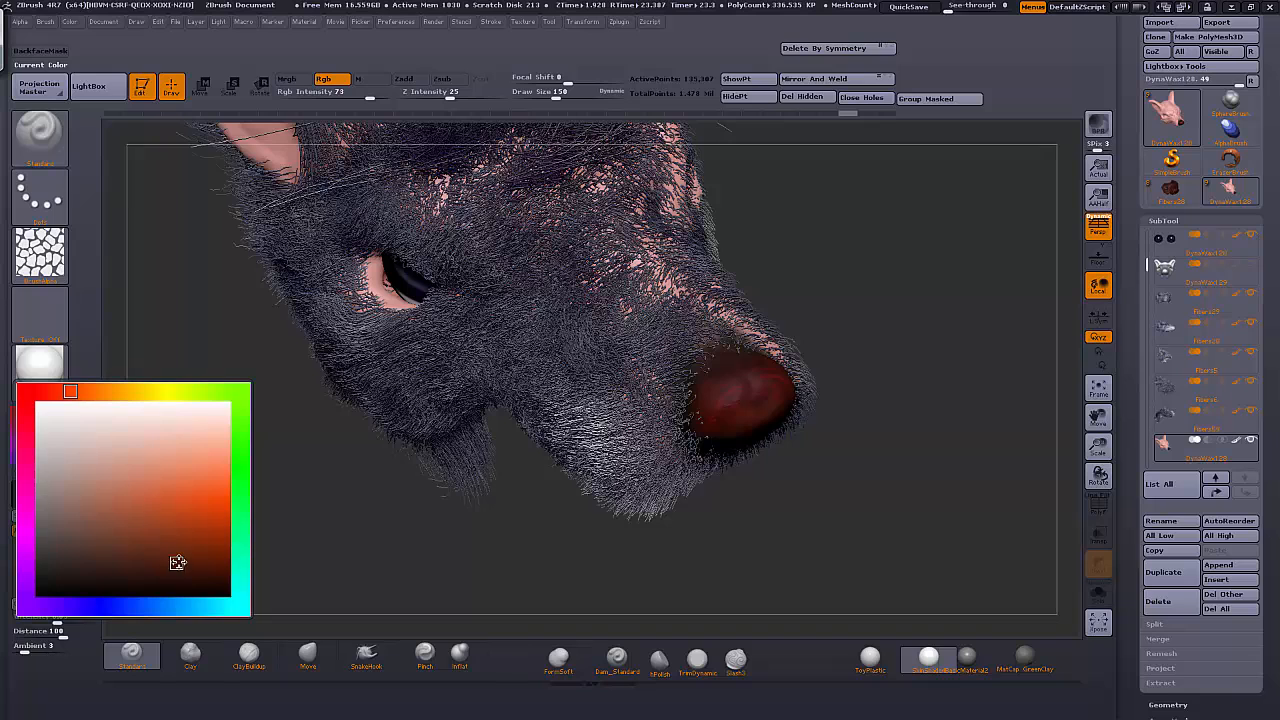
{"action": "left_click_drag", "start_coordinate": [504, 557], "coordinate": [776, 398]}
Choose a very dark crimson and paint it over the side, top and front of the nose
{"action": "left_click", "coordinate": [54, 491]}
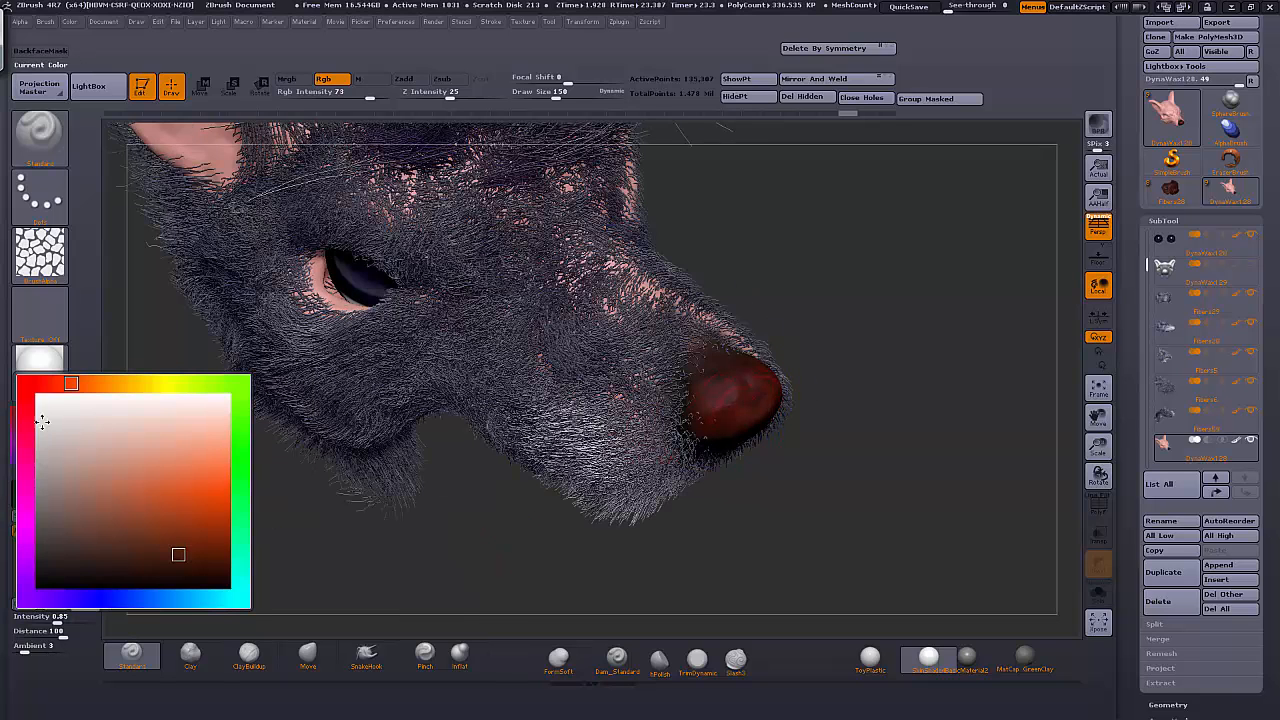
{"action": "left_click", "coordinate": [26, 448]}
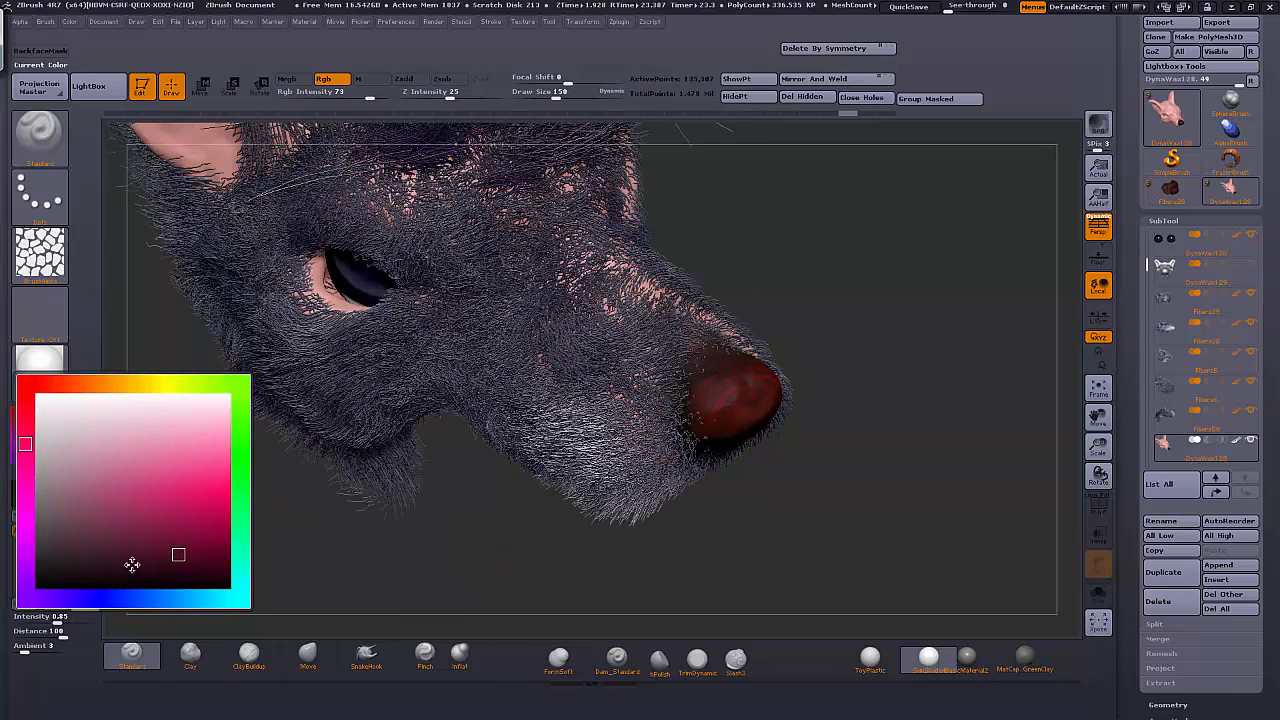
{"action": "left_click", "coordinate": [162, 570]}
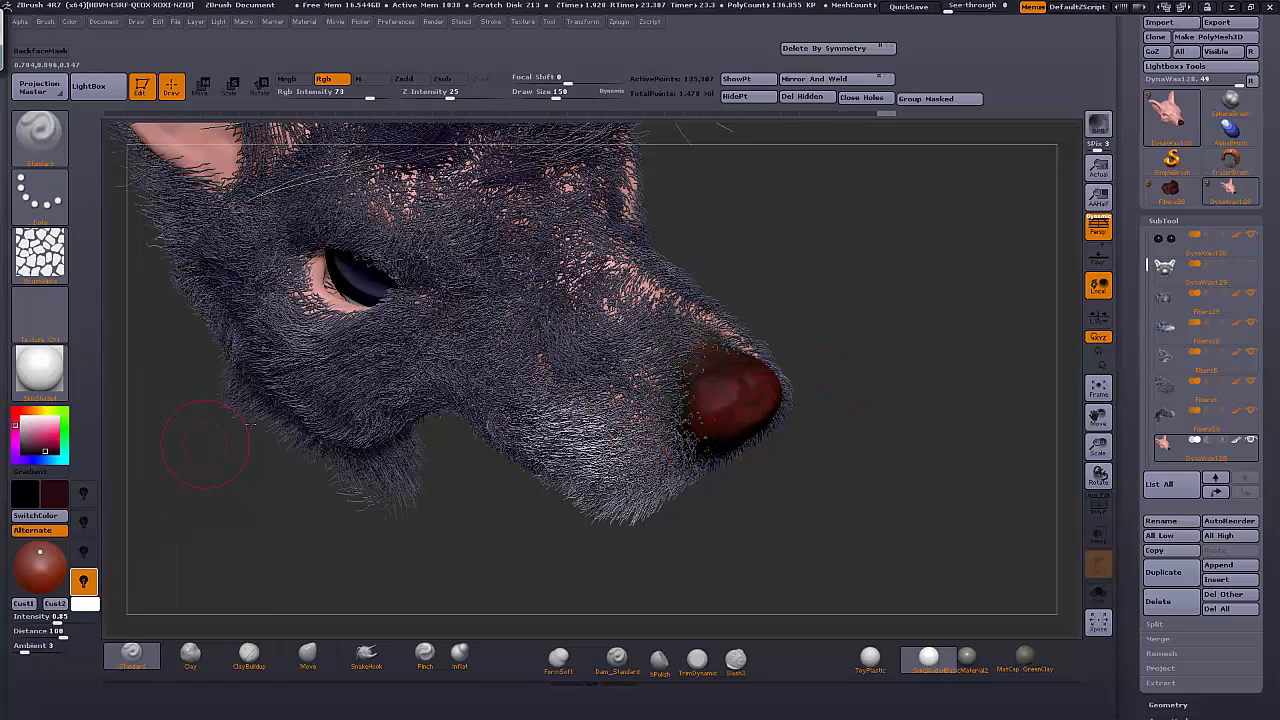
{"action": "left_click_drag", "start_coordinate": [900, 357], "coordinate": [733, 386]}
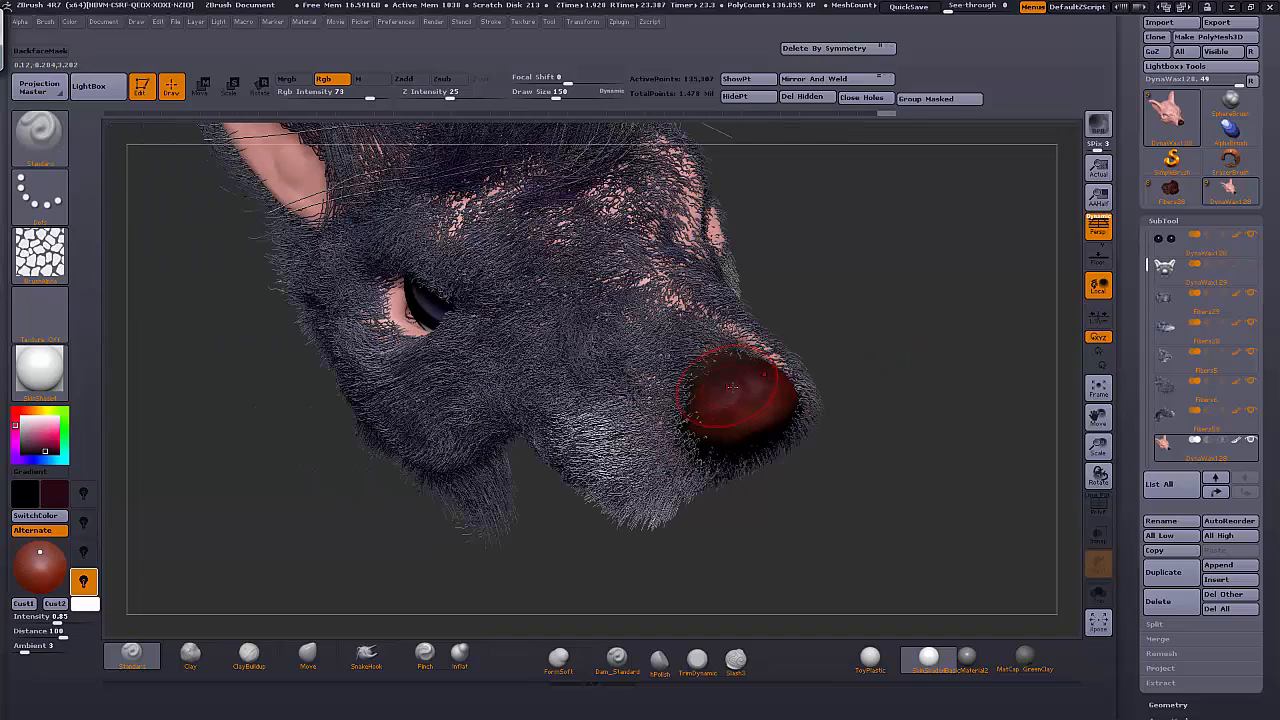
{"action": "left_click_drag", "start_coordinate": [883, 328], "coordinate": [733, 365]}
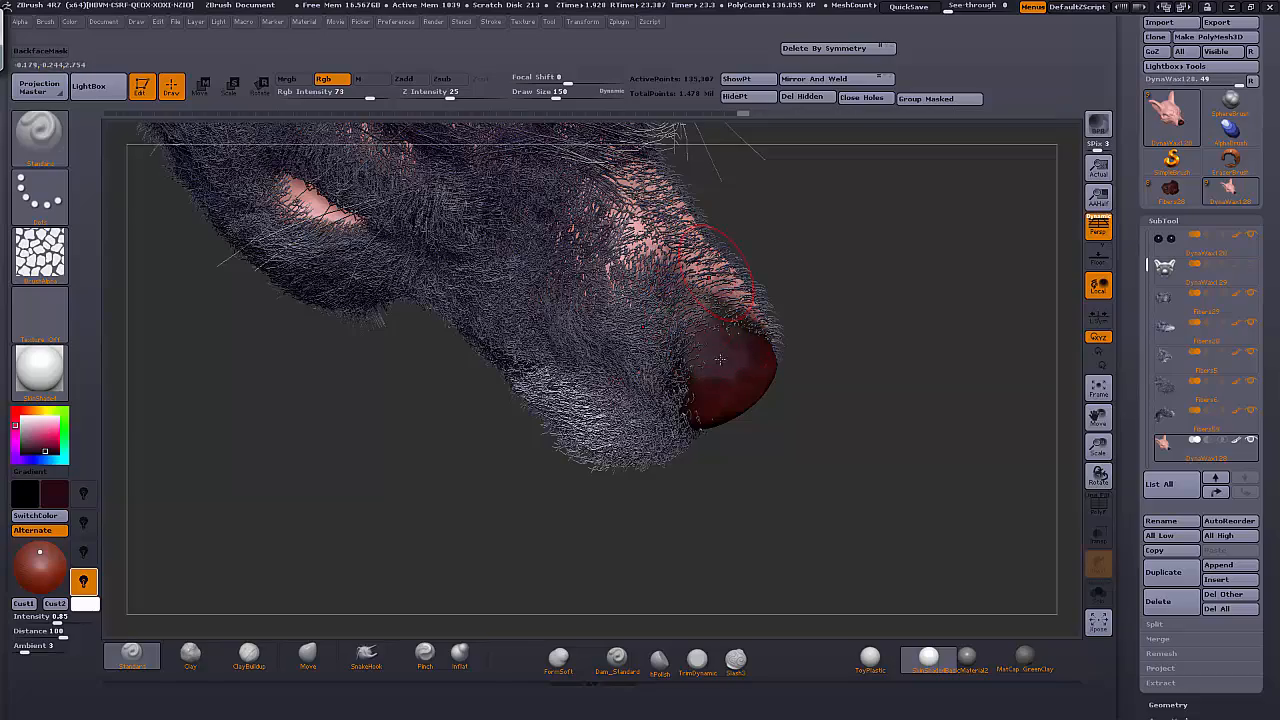
{"action": "left_click_drag", "start_coordinate": [859, 411], "coordinate": [712, 427]}
{"action": "left_click_drag", "start_coordinate": [860, 366], "coordinate": [758, 433]}
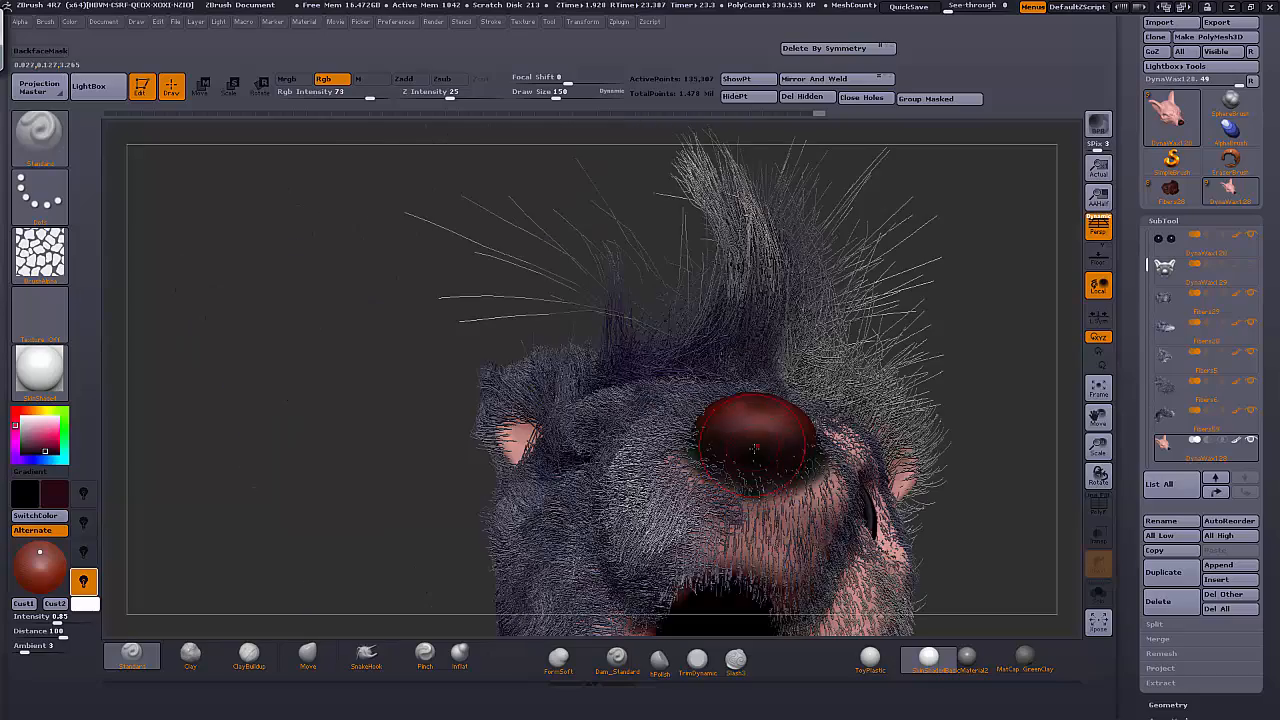
Choose a muted orange-red and lighten the nose with it from several angles
{"action": "left_click_drag", "start_coordinate": [386, 281], "coordinate": [891, 375]}
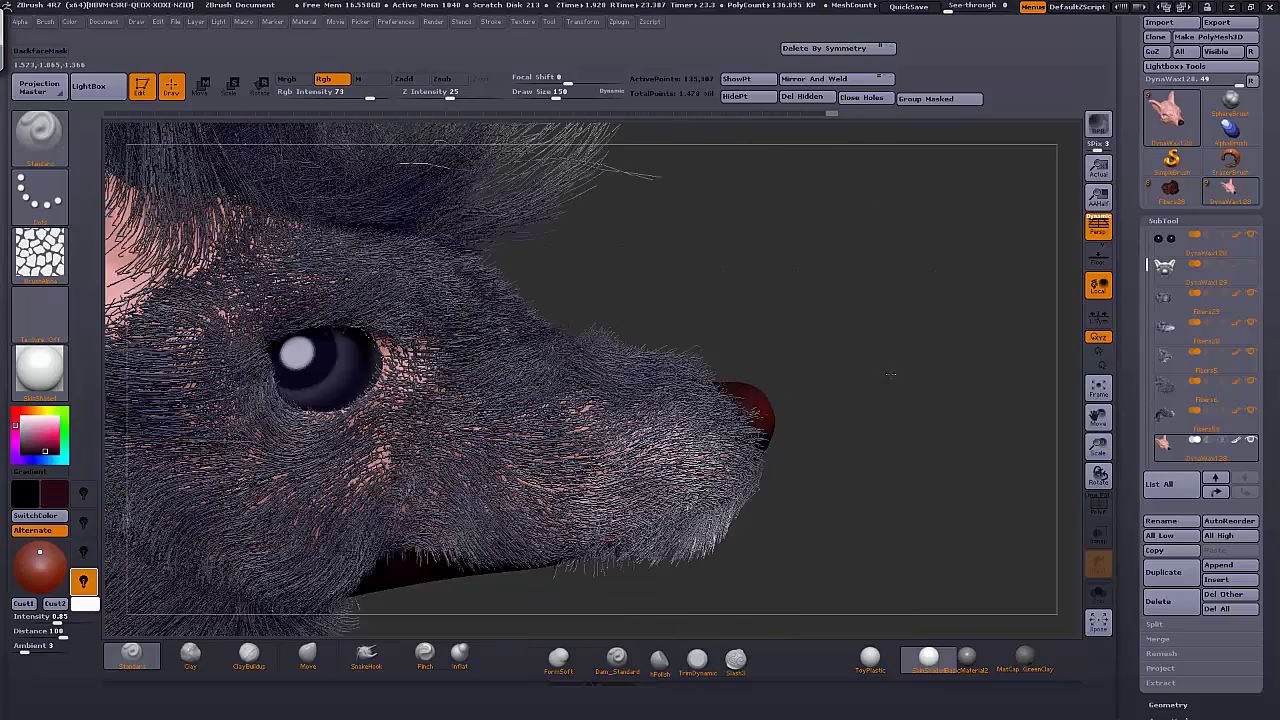
{"action": "left_click_drag", "start_coordinate": [1094, 440], "coordinate": [1089, 380]}
{"action": "left_click", "coordinate": [1097, 387]}
{"action": "mouse_move", "coordinate": [994, 443]}
{"action": "left_mouse_down"}
{"action": "mouse_move", "coordinate": [944, 434]}
{"action": "mouse_move", "coordinate": [1013, 460]}
{"action": "mouse_move", "coordinate": [980, 448]}
{"action": "mouse_move", "coordinate": [974, 430]}
{"action": "mouse_move", "coordinate": [1010, 434]}
{"action": "mouse_move", "coordinate": [1000, 439]}
{"action": "mouse_move", "coordinate": [1013, 361]}
{"action": "mouse_move", "coordinate": [998, 442]}
{"action": "mouse_move", "coordinate": [935, 447]}
{"action": "mouse_move", "coordinate": [972, 450]}
{"action": "left_mouse_up"}
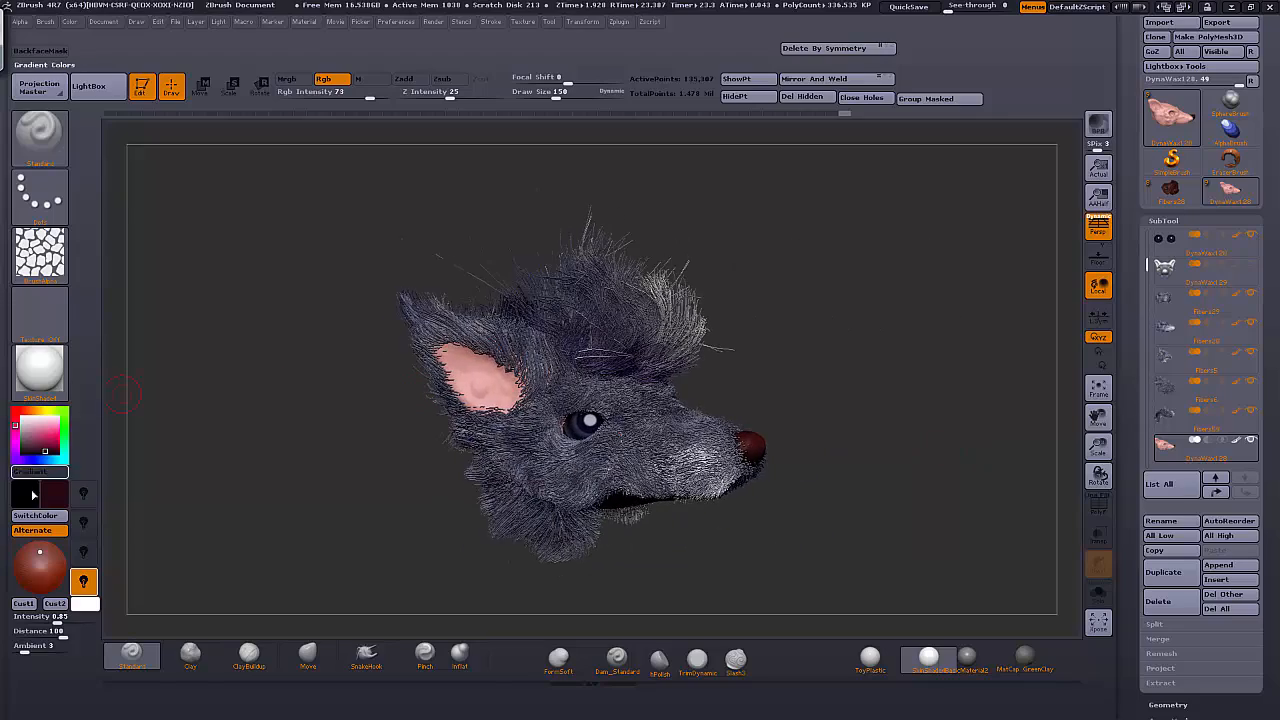
{"action": "left_click", "coordinate": [40, 436]}
{"action": "left_click_drag", "start_coordinate": [60, 385], "coordinate": [72, 384]}
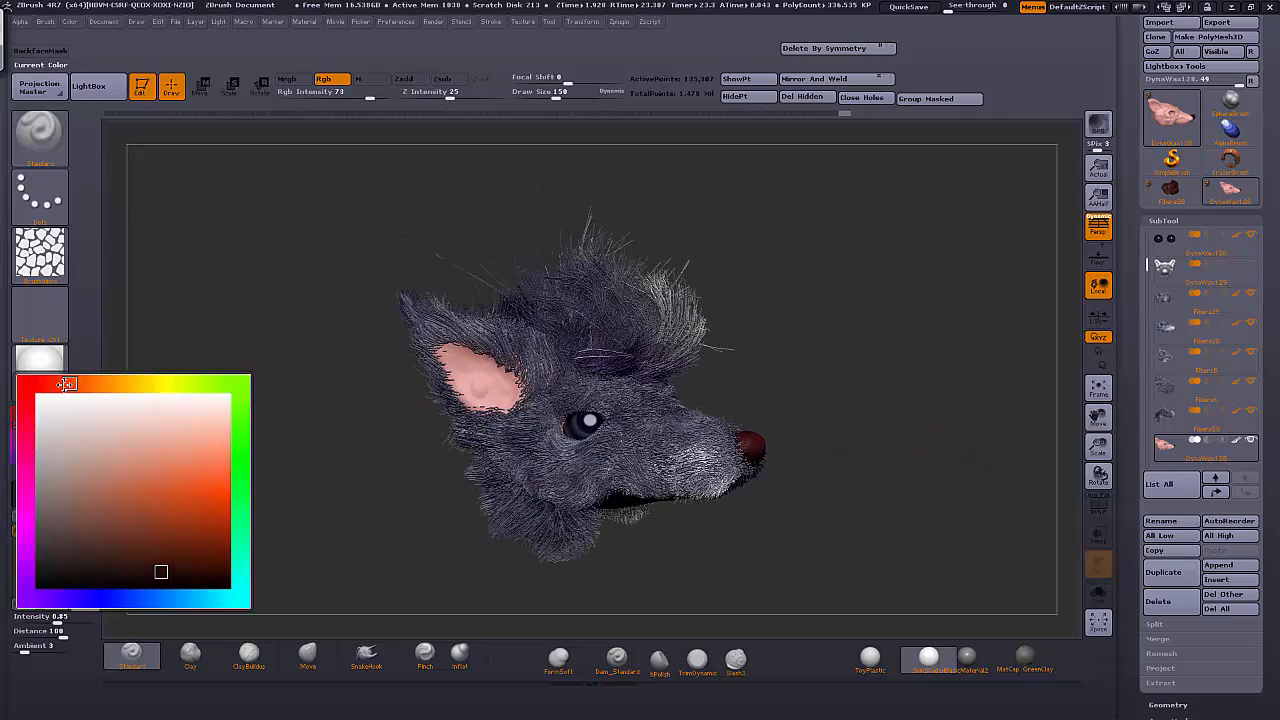
{"action": "left_click", "coordinate": [129, 508]}
{"action": "left_click_drag", "start_coordinate": [1098, 447], "coordinate": [952, 457]}
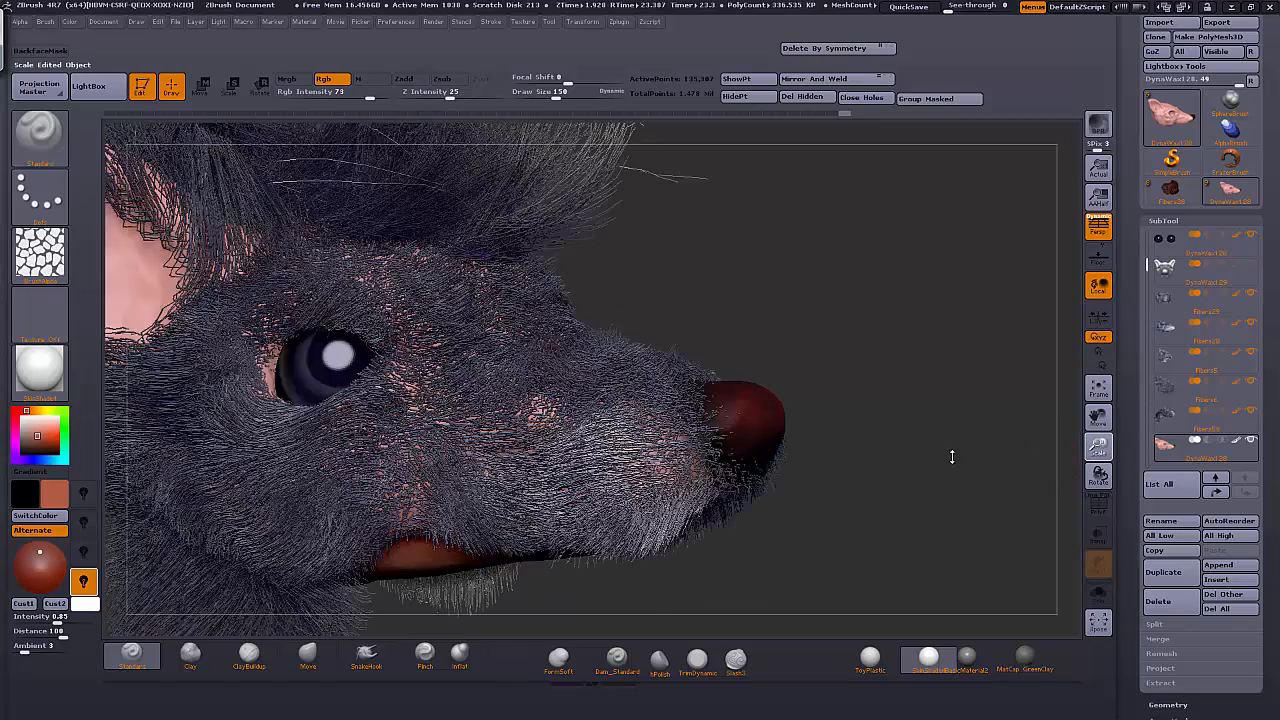
{"action": "key", "text": "f"}
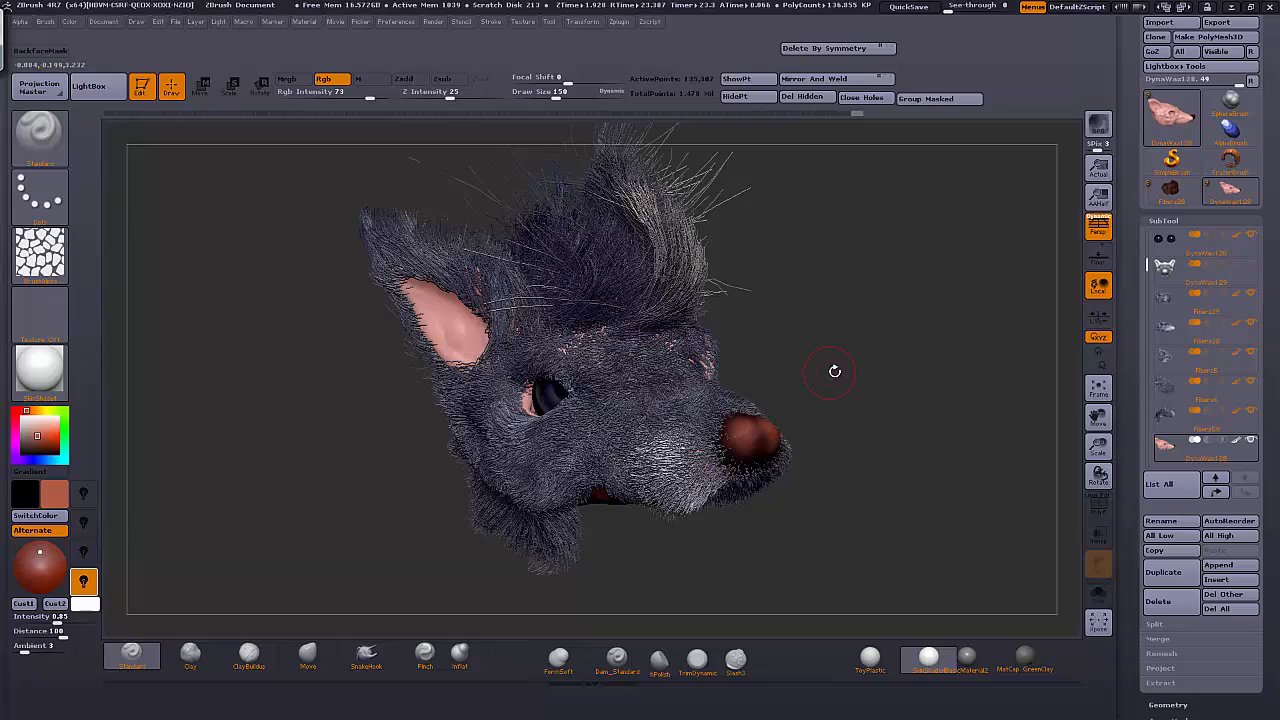
{"action": "left_click_drag", "start_coordinate": [832, 368], "coordinate": [746, 420]}
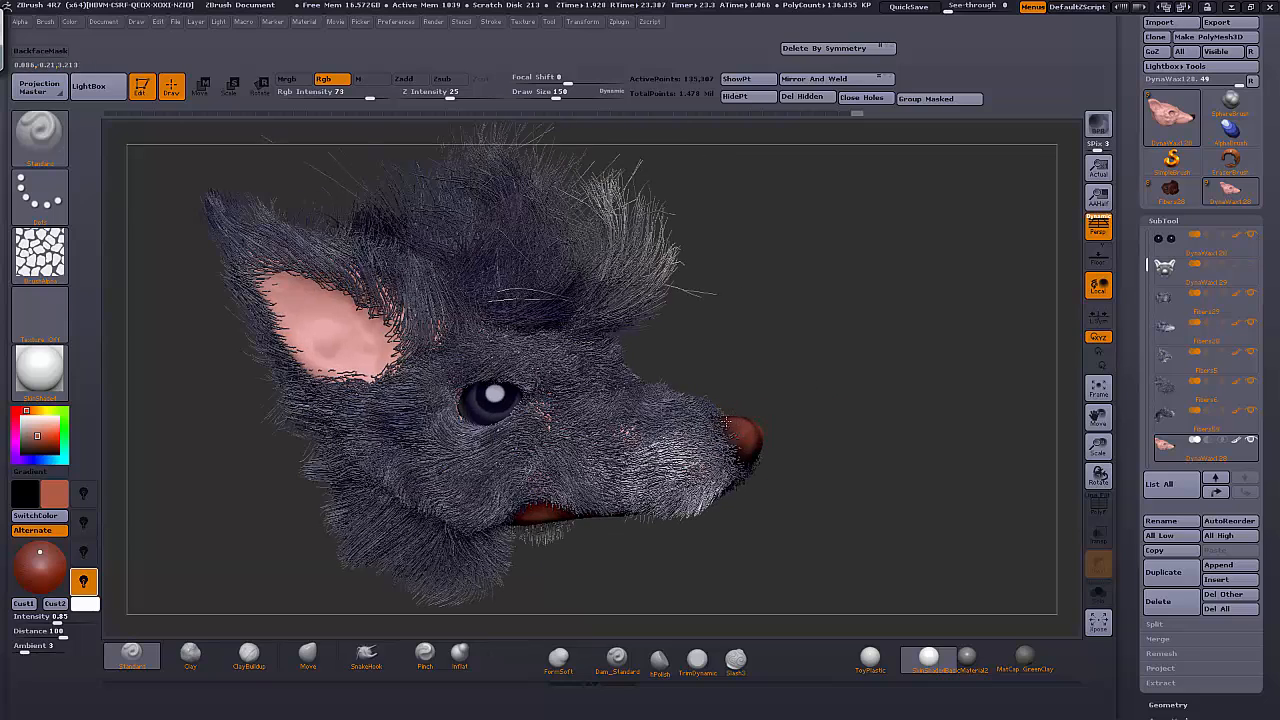
{"action": "left_click_drag", "start_coordinate": [759, 421], "coordinate": [756, 420]}
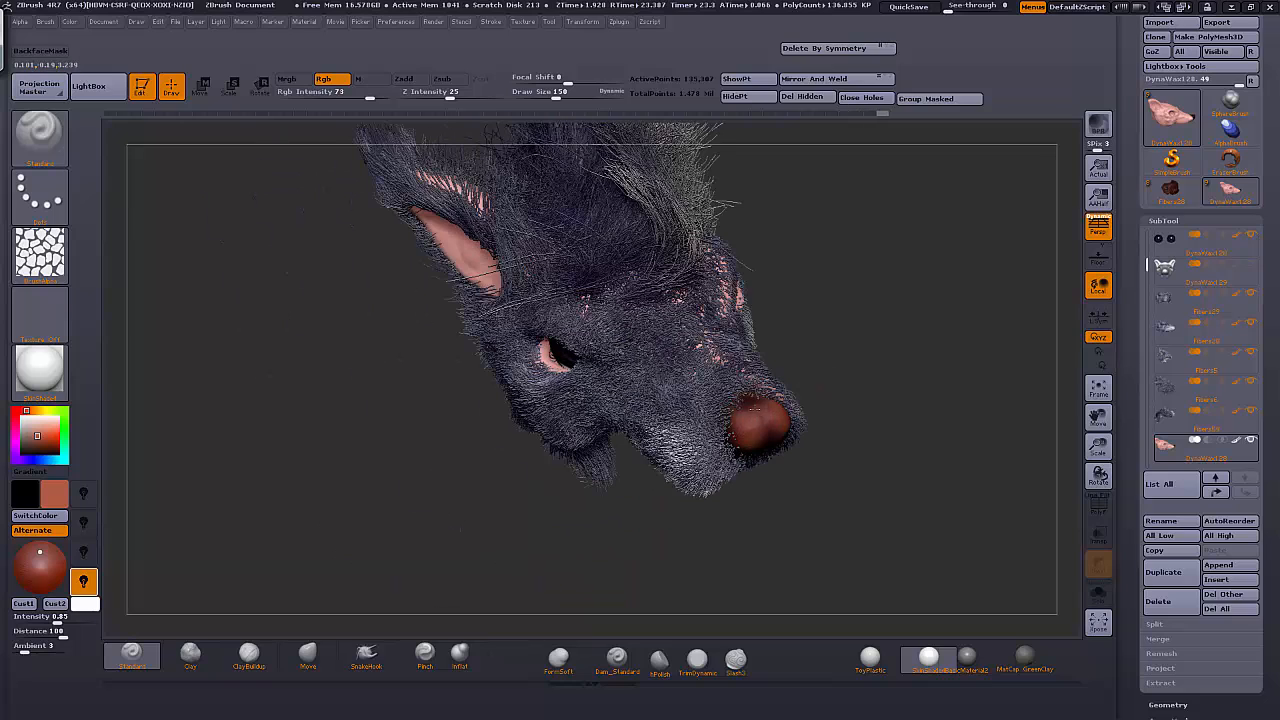
Set the main colour to white and the brush alpha to Alpha 58
{"action": "left_click_drag", "start_coordinate": [900, 407], "coordinate": [864, 413]}
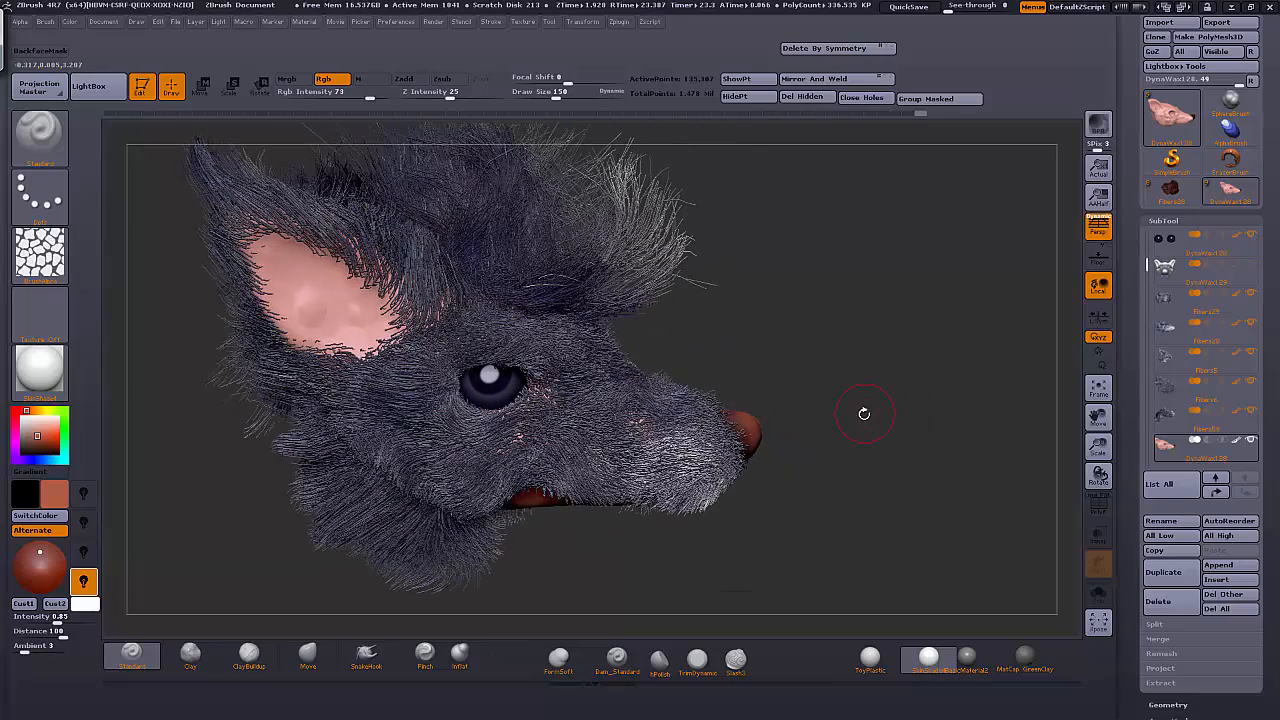
{"action": "left_click", "coordinate": [54, 493]}
{"action": "left_click", "coordinate": [39, 398]}
{"action": "left_click_drag", "start_coordinate": [882, 334], "coordinate": [107, 484]}
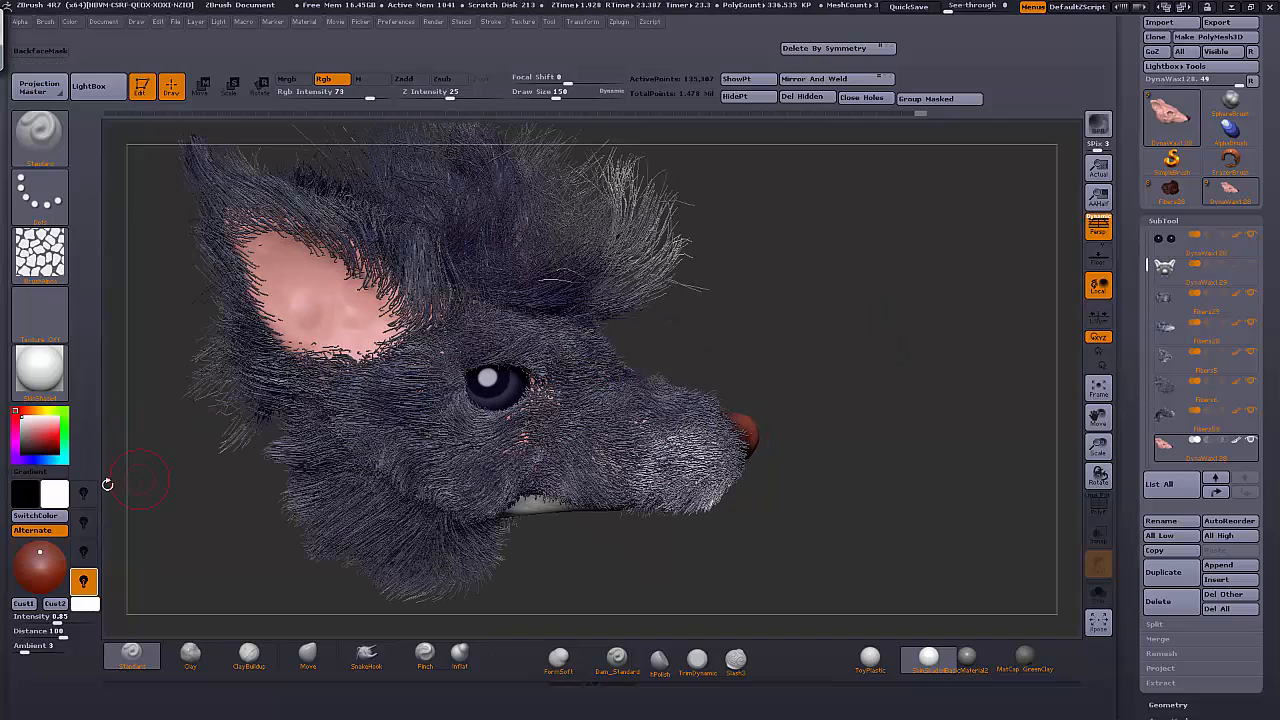
{"action": "left_click", "coordinate": [40, 255]}
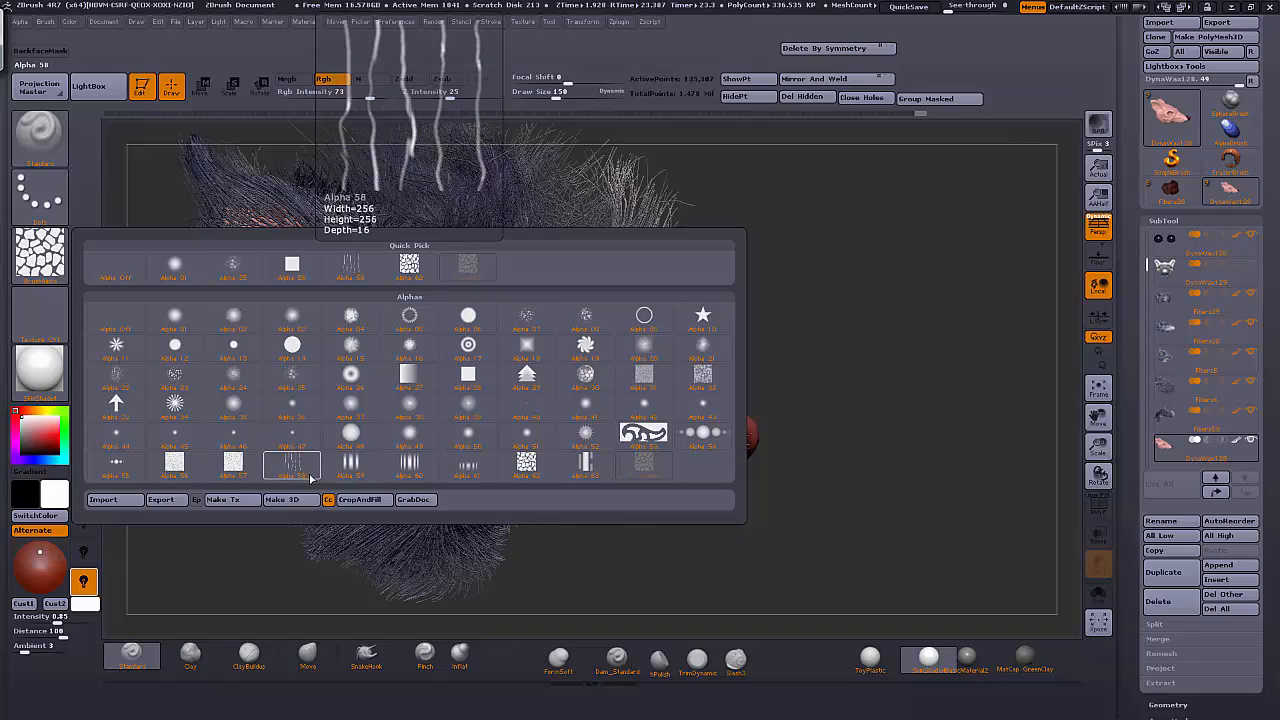
{"action": "left_click", "coordinate": [303, 469]}
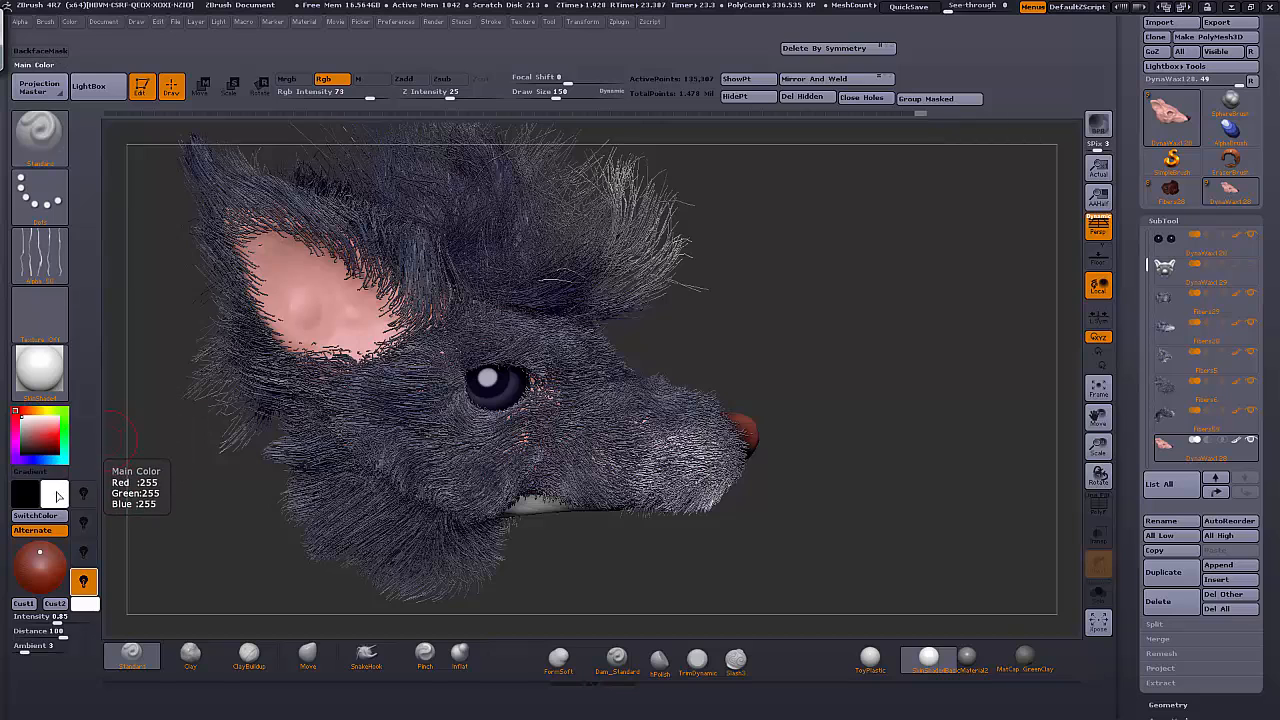
Set up the paint brush with Alpha 23, a medium red main colour and a draw size of 409
{"action": "left_click", "coordinate": [42, 256]}
{"action": "left_click", "coordinate": [42, 256]}
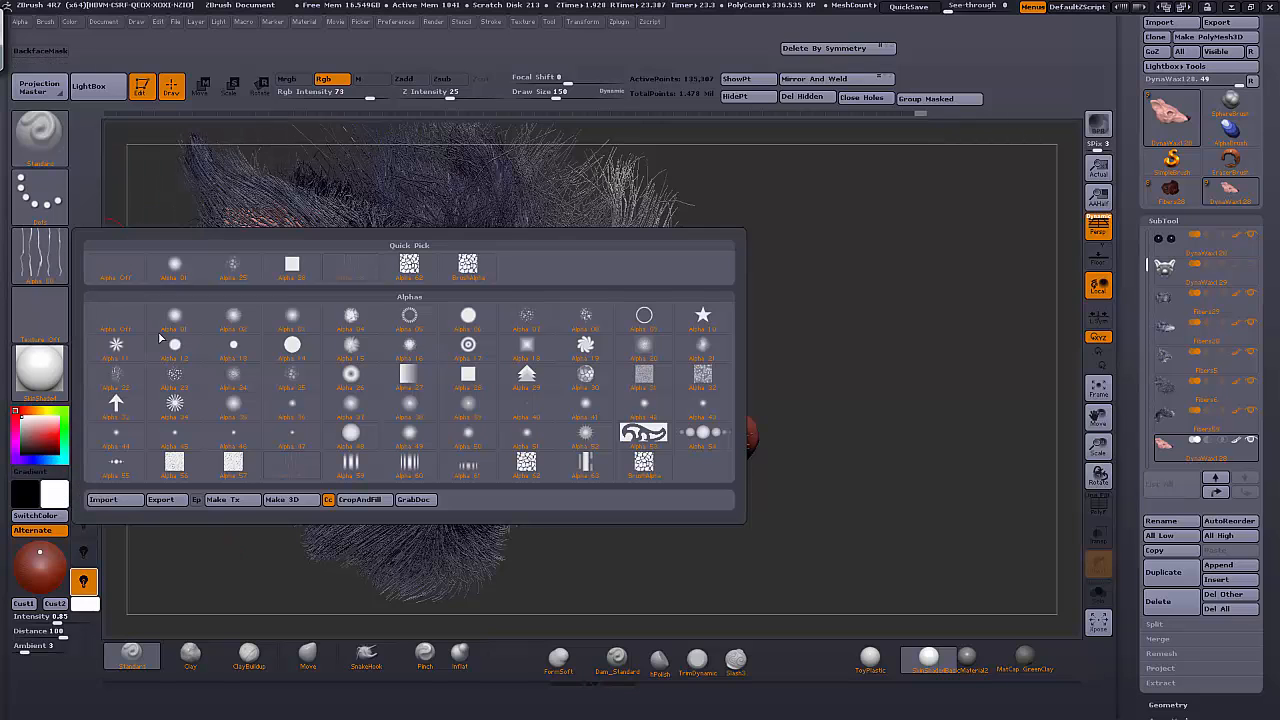
{"action": "left_click", "coordinate": [180, 378]}
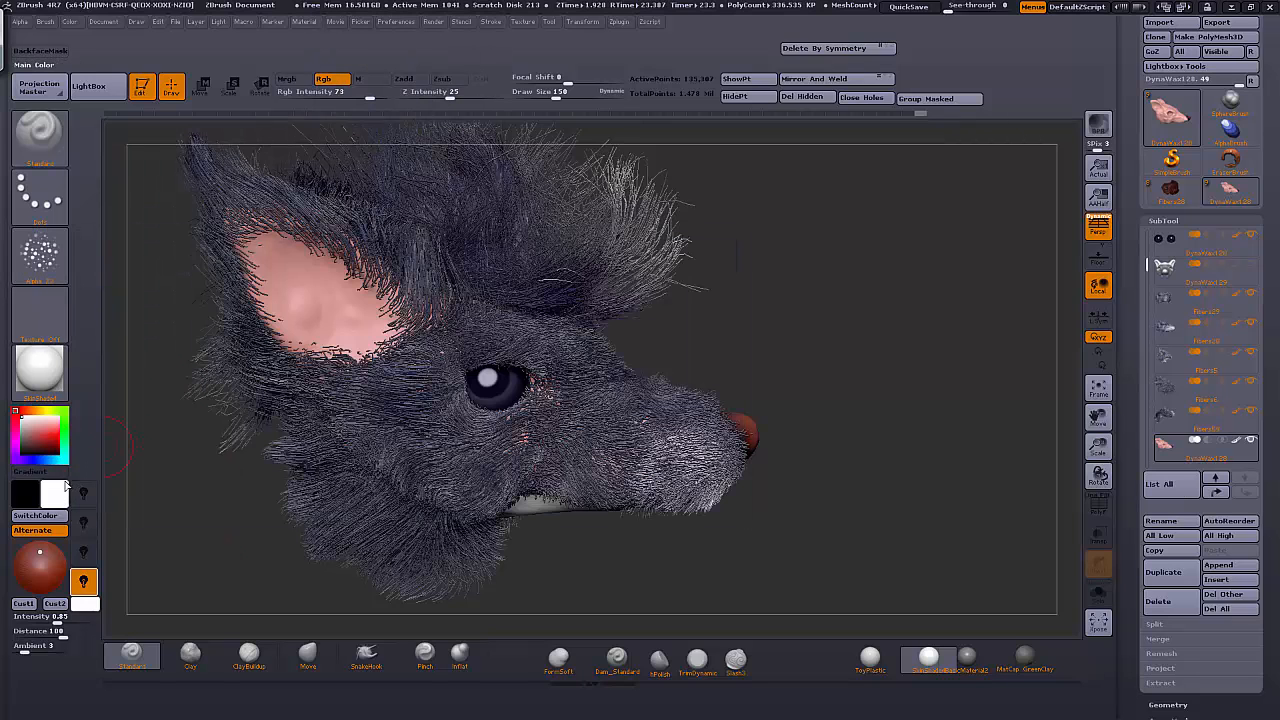
{"action": "left_click", "coordinate": [60, 491]}
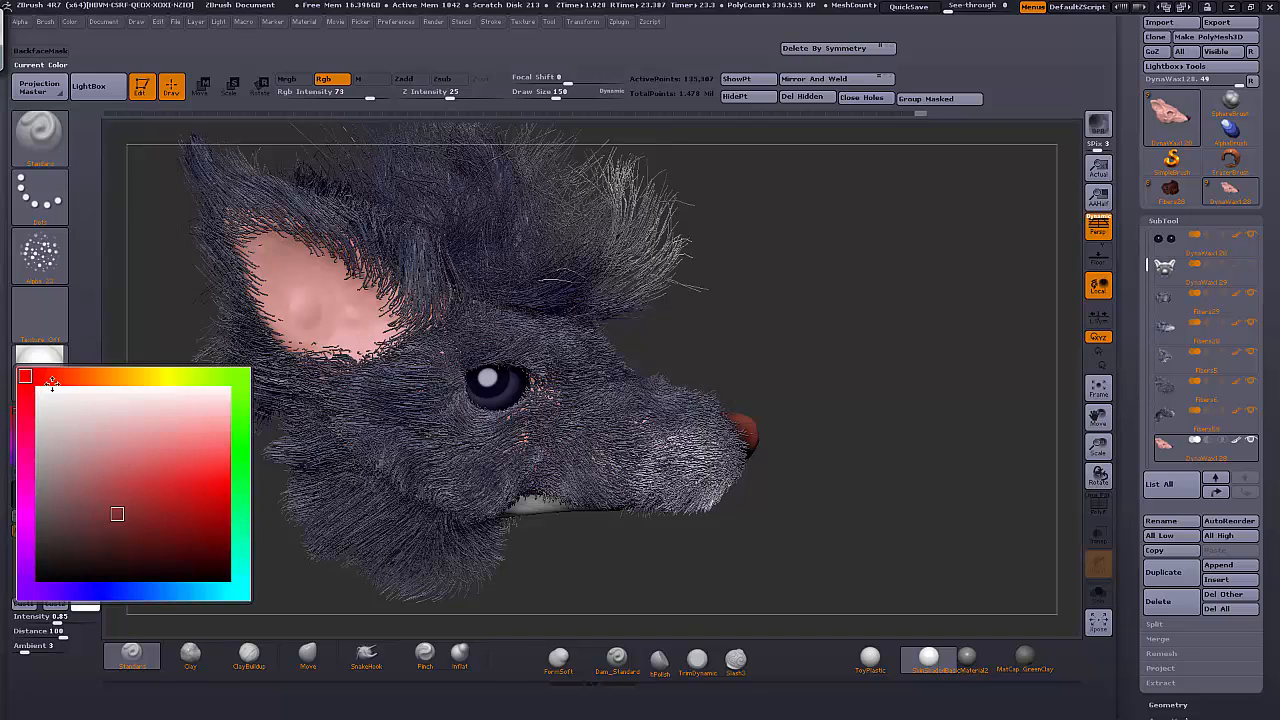
{"action": "left_click_drag", "start_coordinate": [52, 380], "coordinate": [71, 382]}
{"action": "left_click", "coordinate": [131, 482]}
{"action": "left_click", "coordinate": [49, 376]}
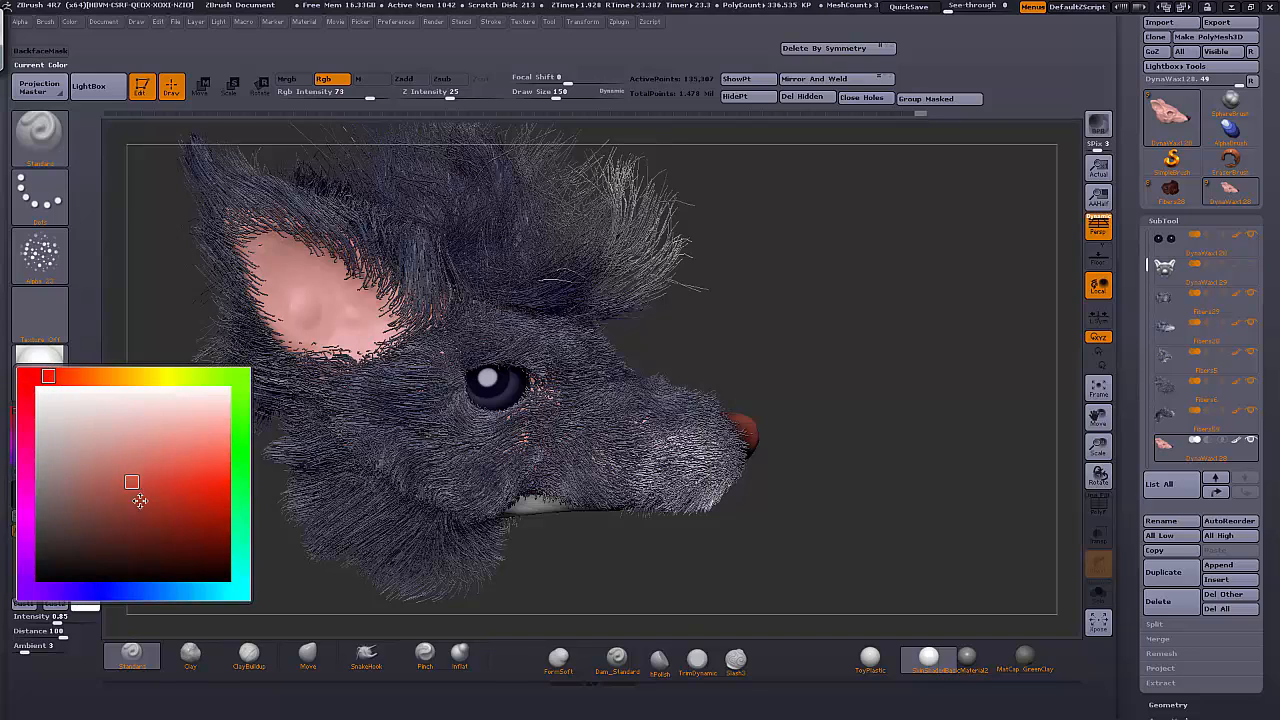
{"action": "left_click", "coordinate": [142, 489]}
{"action": "left_click_drag", "start_coordinate": [565, 95], "coordinate": [584, 95]}
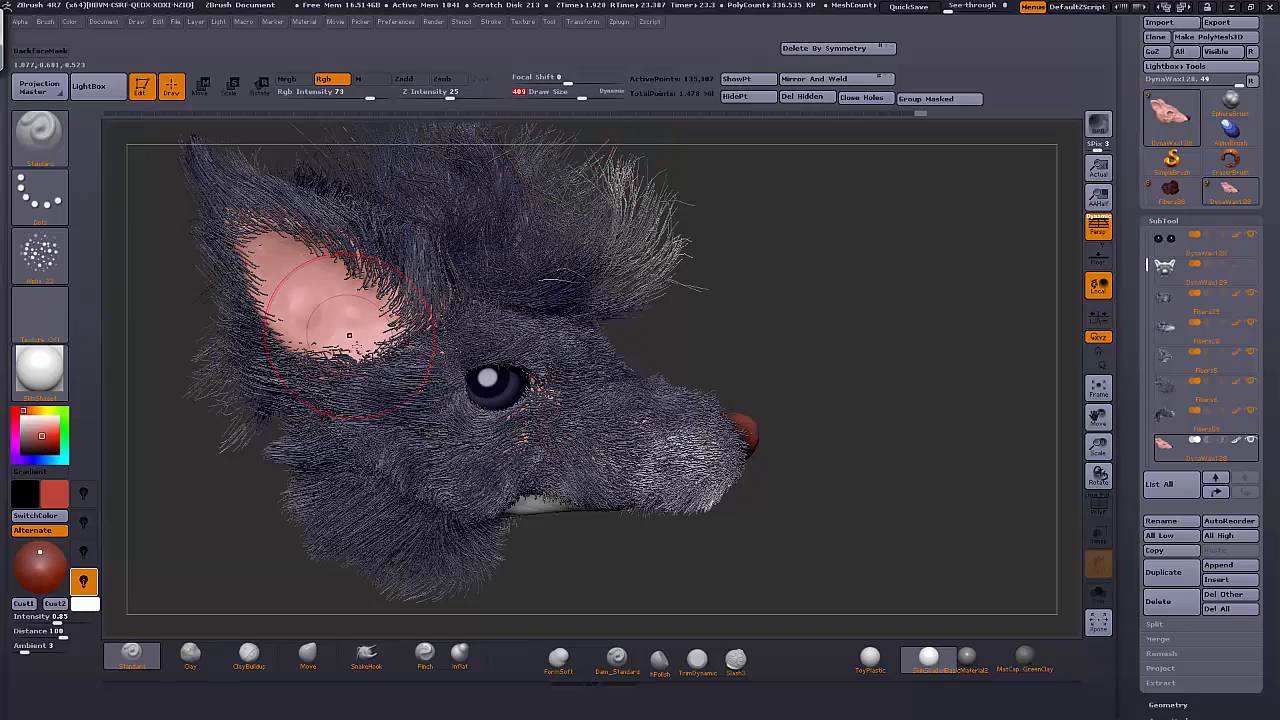
Try stippling medium red onto the skin inside the ear and undo the stroke
{"action": "mouse_move", "coordinate": [352, 280]}
{"action": "left_mouse_down"}
{"action": "mouse_move", "coordinate": [309, 289]}
{"action": "mouse_move", "coordinate": [305, 268]}
{"action": "mouse_move", "coordinate": [318, 270]}
{"action": "left_mouse_up"}
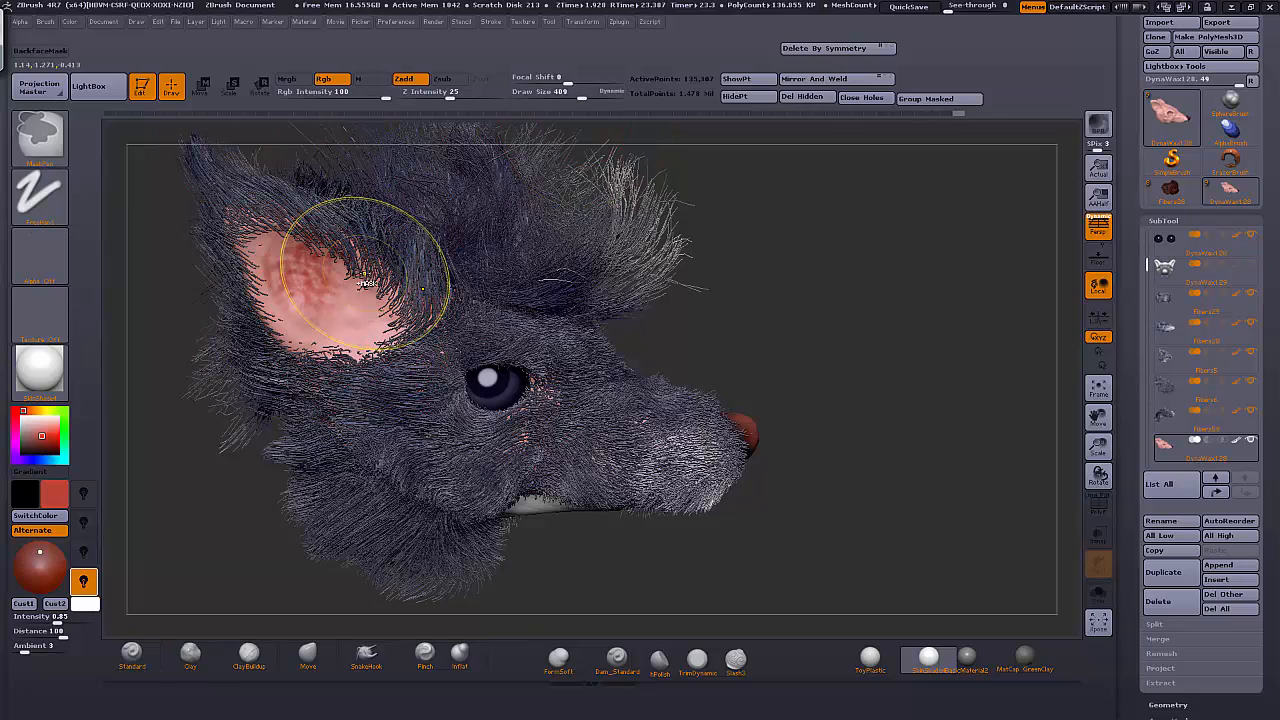
{"action": "key", "text": "ctrl+z"}
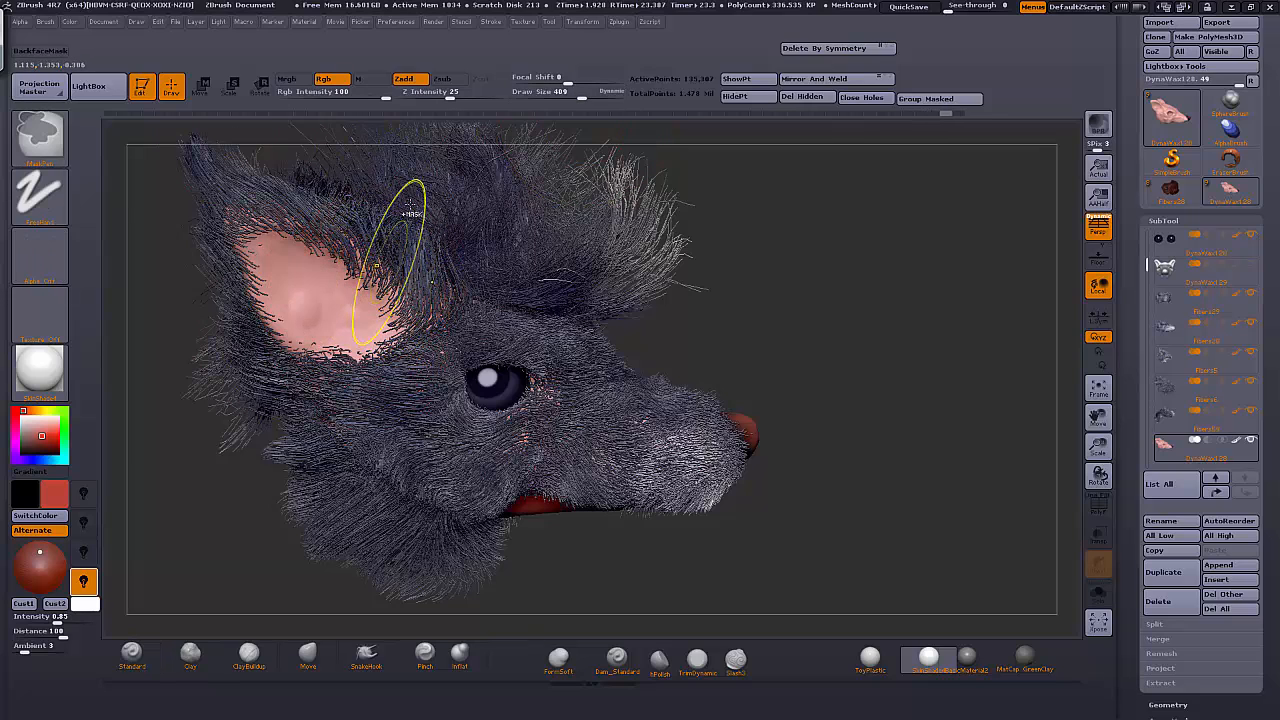
Set the RGB intensity to 21 and stipple medium red onto the skin inside the ear
{"action": "left_click_drag", "start_coordinate": [385, 95], "coordinate": [360, 95]}
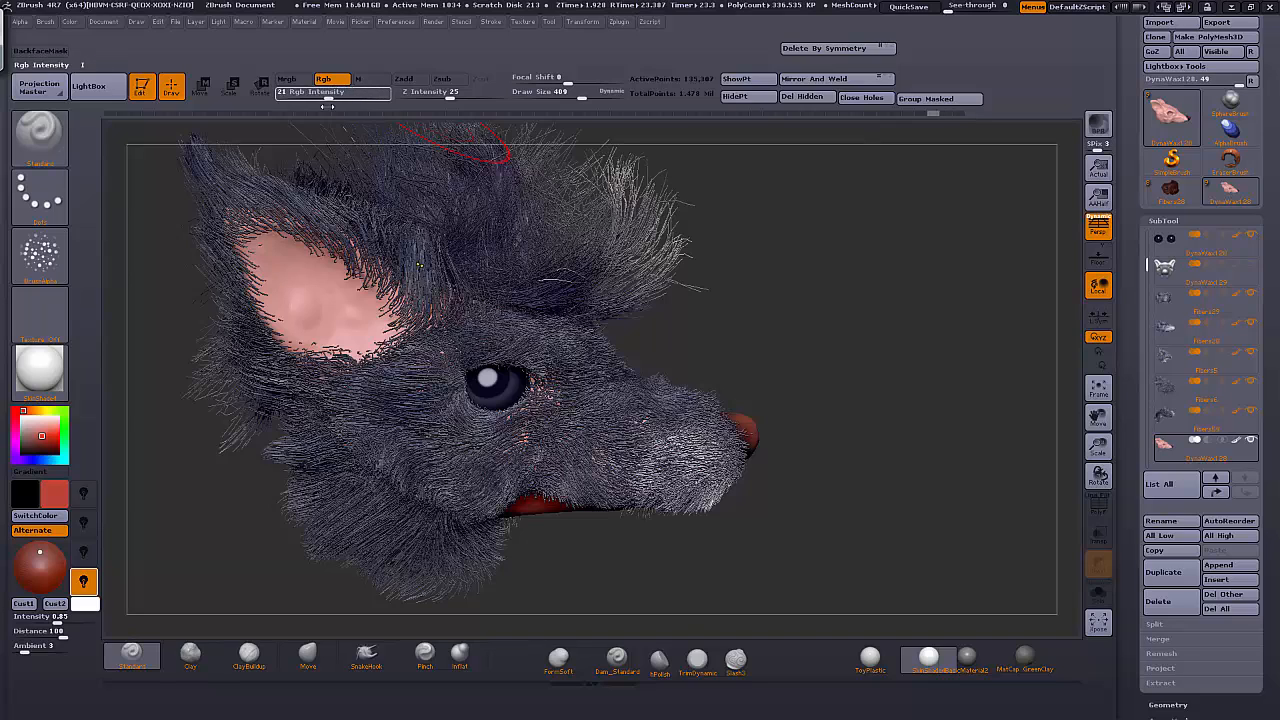
{"action": "mouse_move", "coordinate": [356, 340]}
{"action": "left_mouse_down"}
{"action": "mouse_move", "coordinate": [363, 321]}
{"action": "mouse_move", "coordinate": [324, 276]}
{"action": "left_mouse_up"}
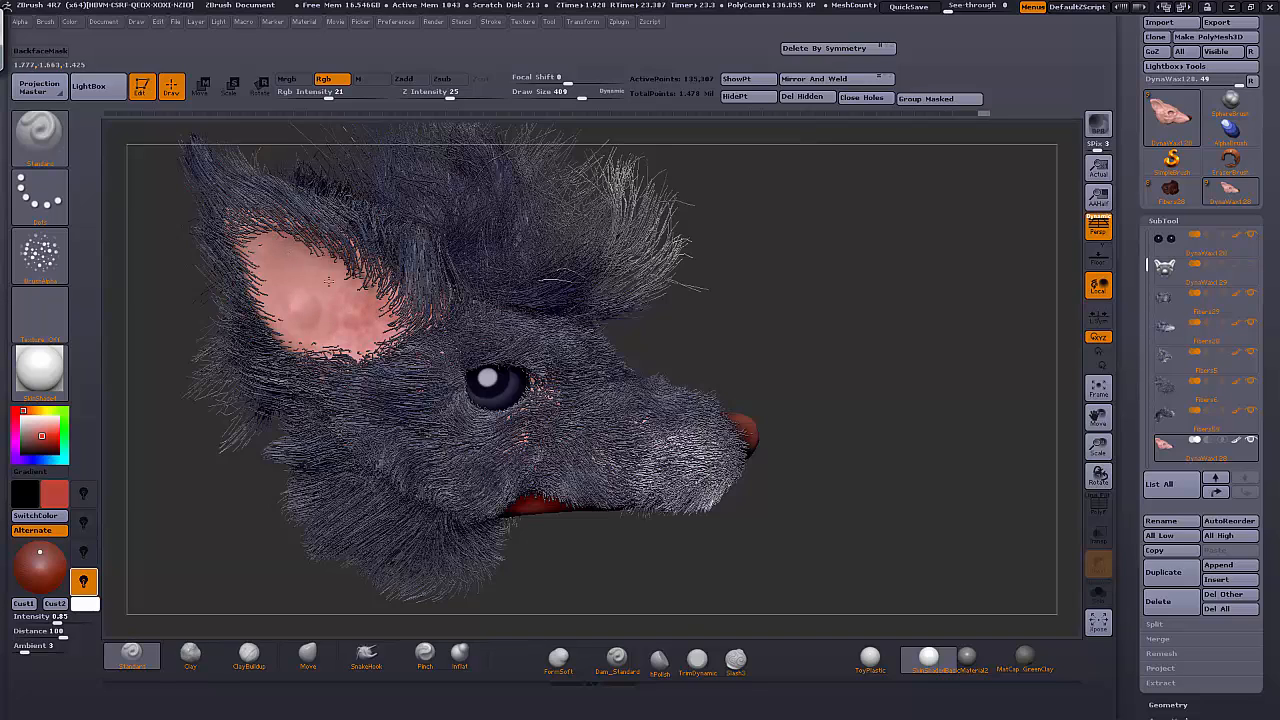
{"action": "left_click_drag", "start_coordinate": [286, 297], "coordinate": [274, 254]}
{"action": "left_click_drag", "start_coordinate": [346, 340], "coordinate": [342, 296]}
Set up the paint brush with a dark muted blue main colour, RGB intensity 5 and Alpha 22
{"action": "left_click", "coordinate": [56, 493]}
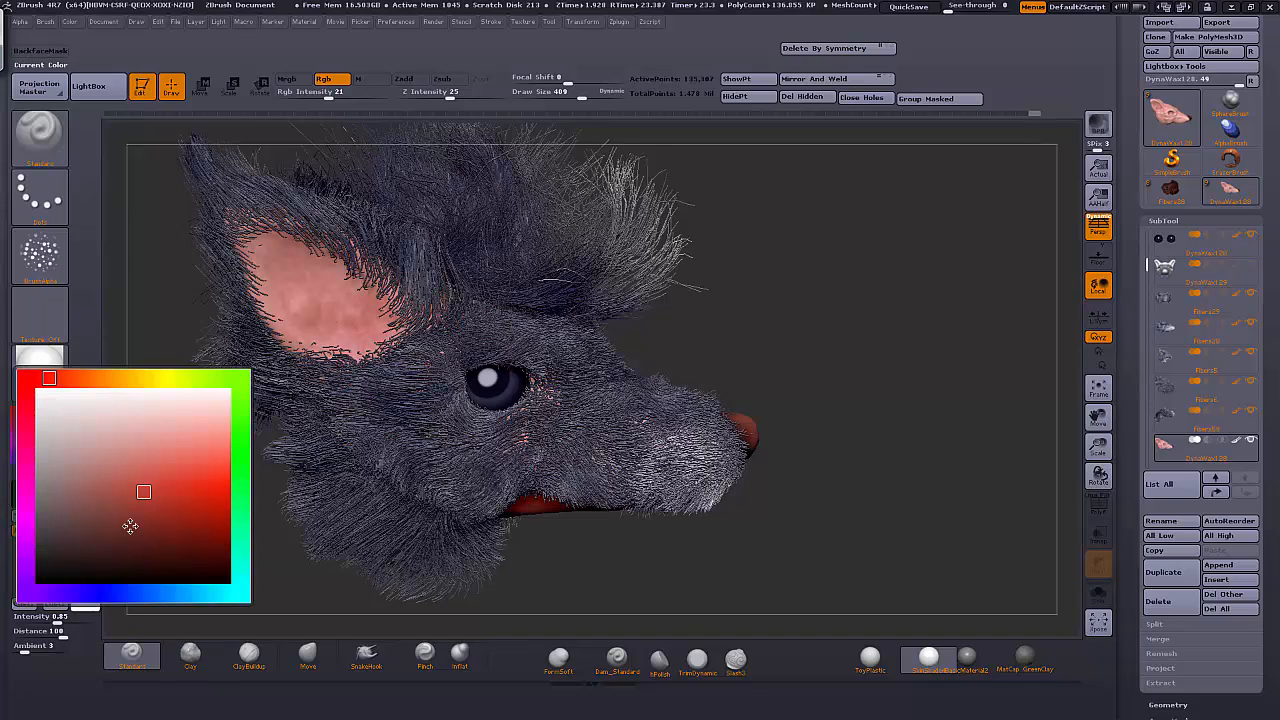
{"action": "left_click", "coordinate": [96, 594]}
{"action": "left_click", "coordinate": [113, 559]}
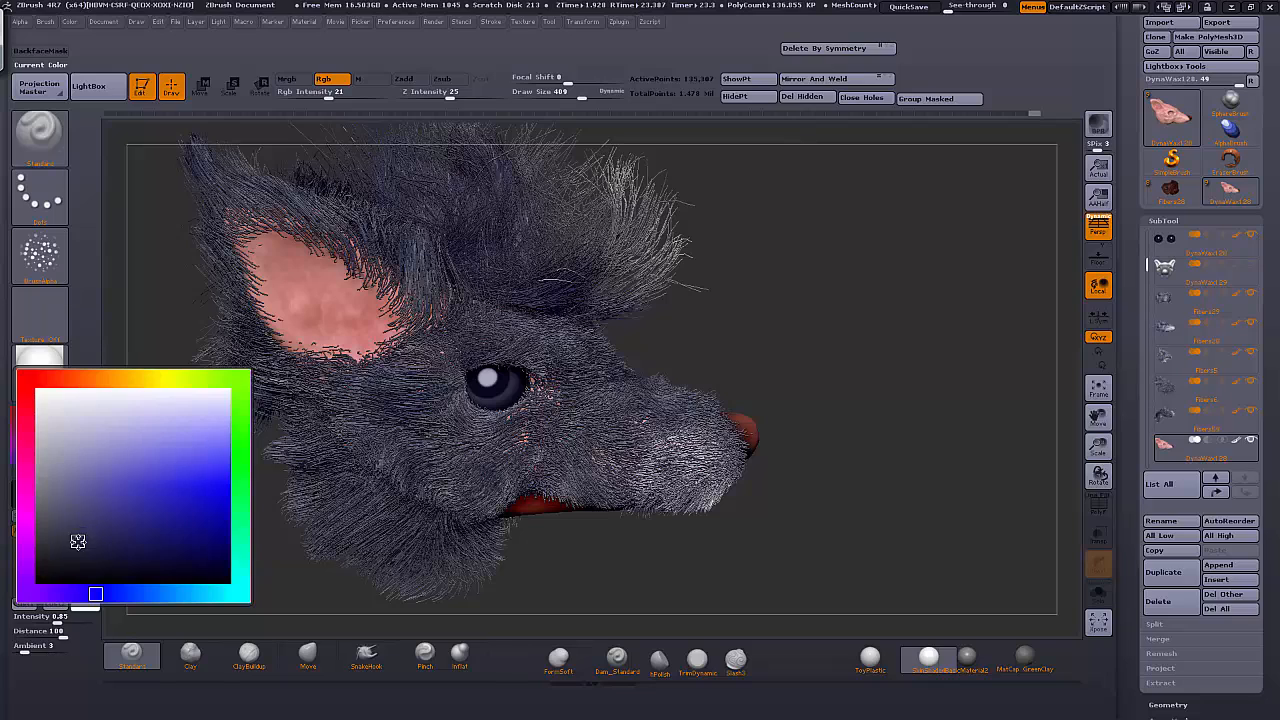
{"action": "left_click_drag", "start_coordinate": [329, 96], "coordinate": [302, 95]}
{"action": "left_click", "coordinate": [40, 255]}
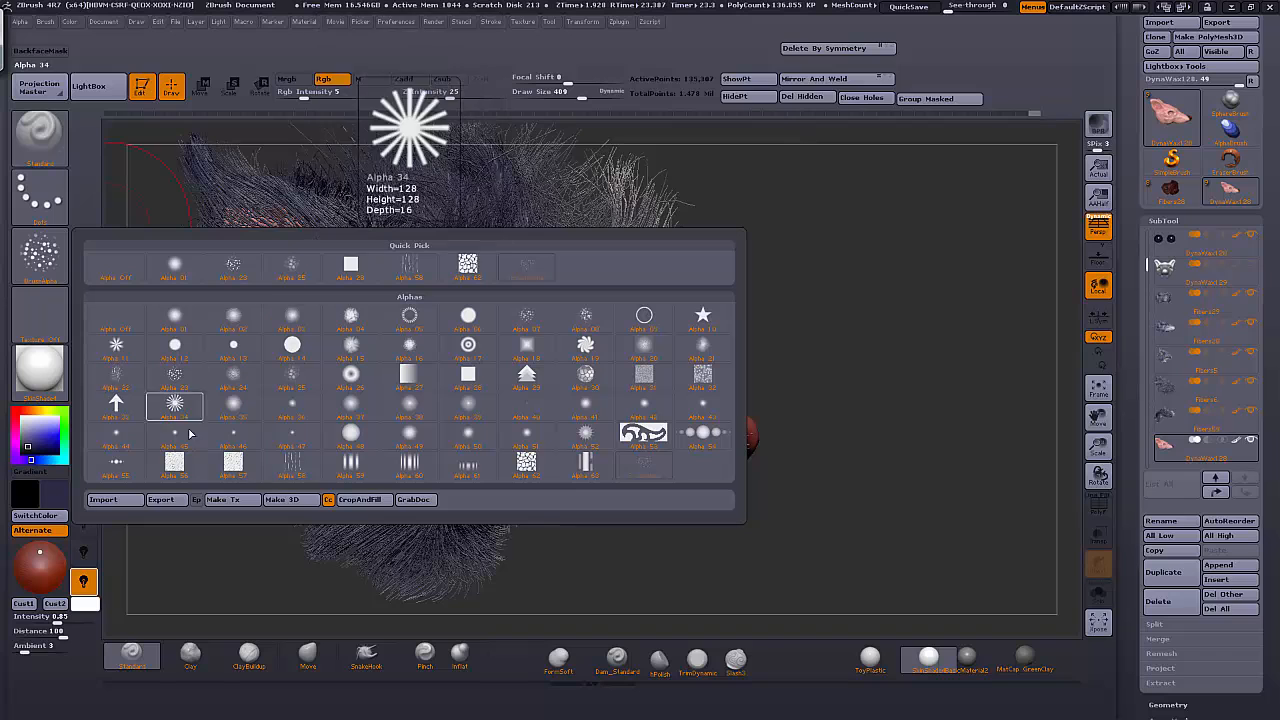
{"action": "left_click", "coordinate": [118, 376]}
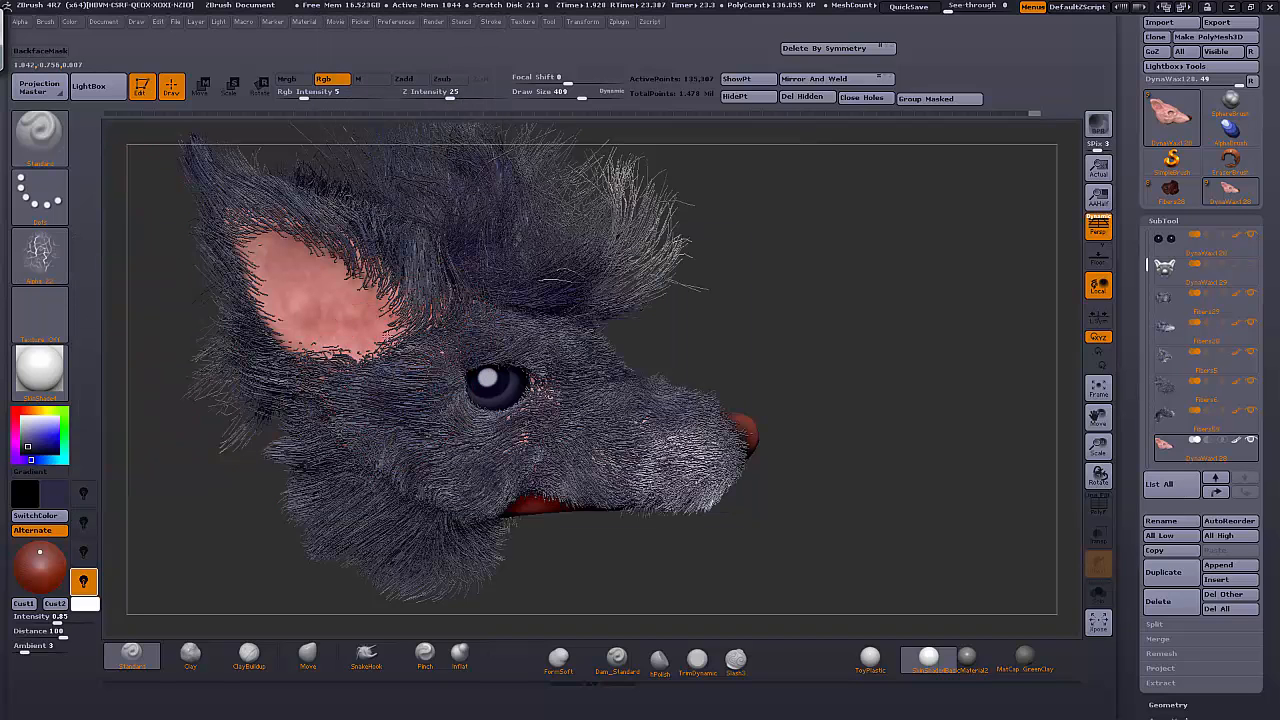
Undo the last stroke, set the draw size to 165 and dab faint blue along the inner ear's skin
{"action": "key", "text": "ctrl+z"}
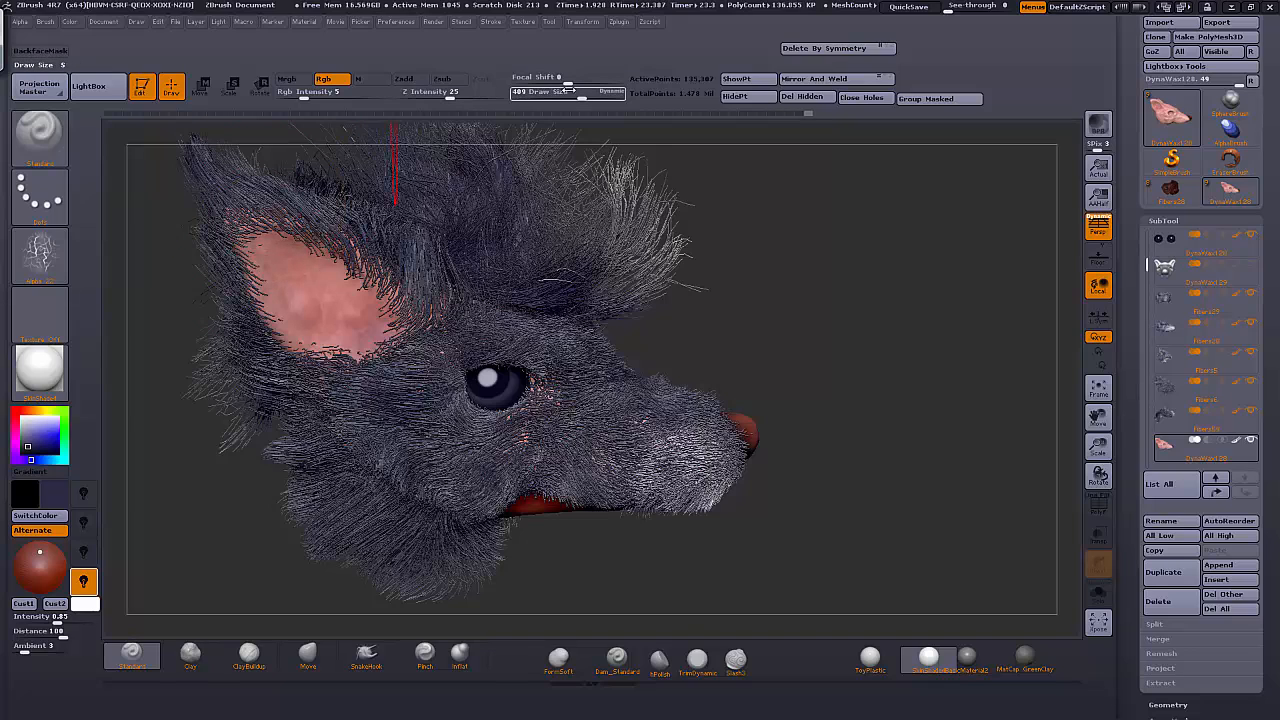
{"action": "left_click_drag", "start_coordinate": [572, 91], "coordinate": [551, 91]}
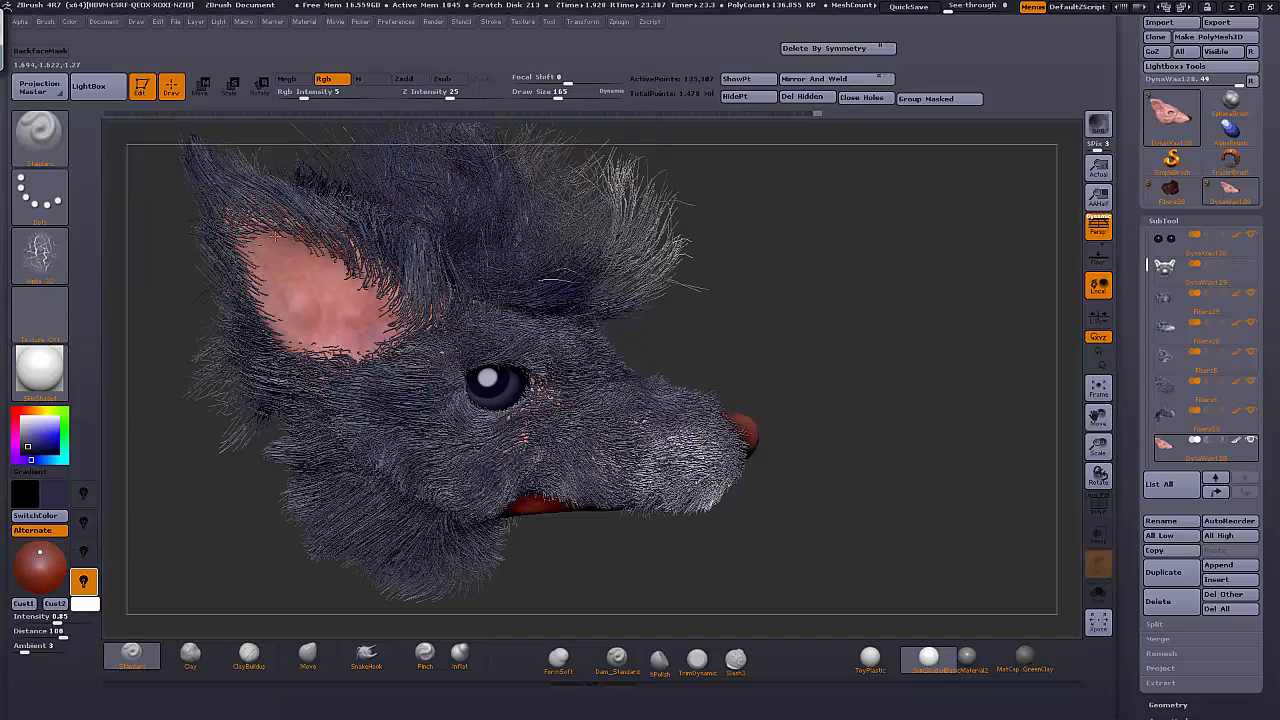
{"action": "left_click_drag", "start_coordinate": [276, 236], "coordinate": [261, 259]}
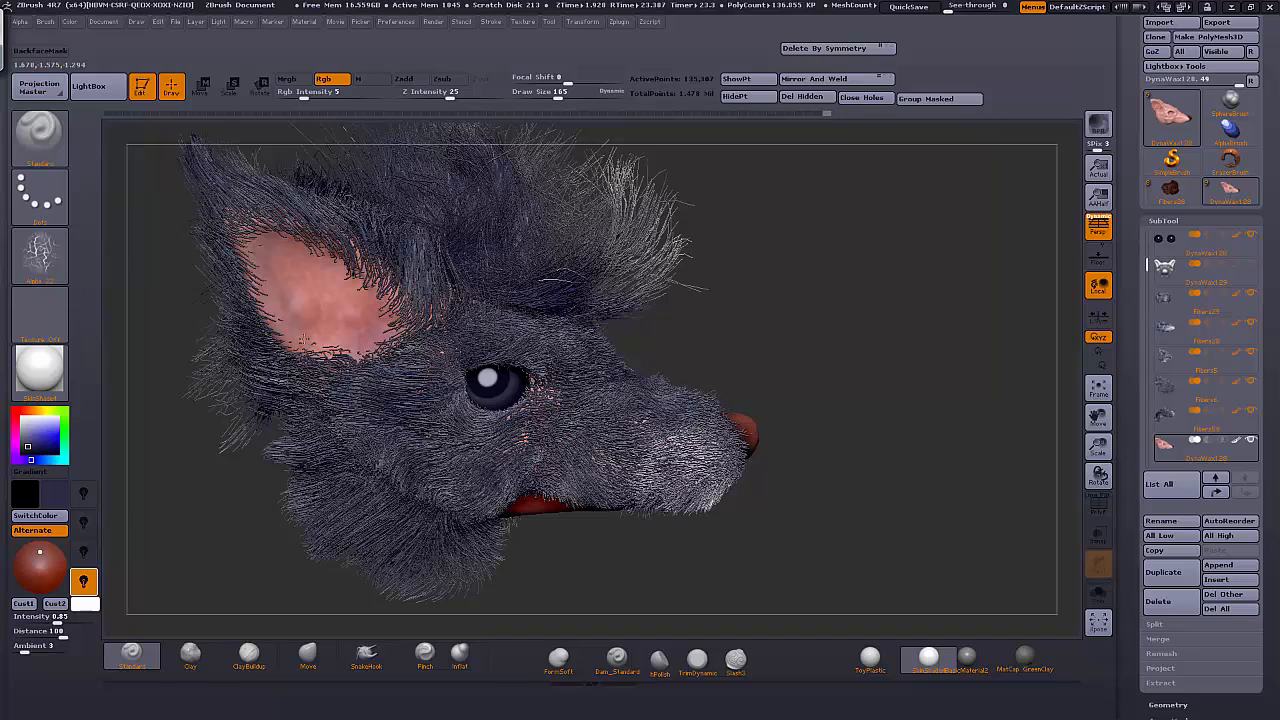
{"action": "left_click_drag", "start_coordinate": [304, 339], "coordinate": [301, 294]}
Configure the brush with a strong red main colour, the DragRect stroke, draw size 332 and RGB intensity 51
{"action": "left_click", "coordinate": [54, 489]}
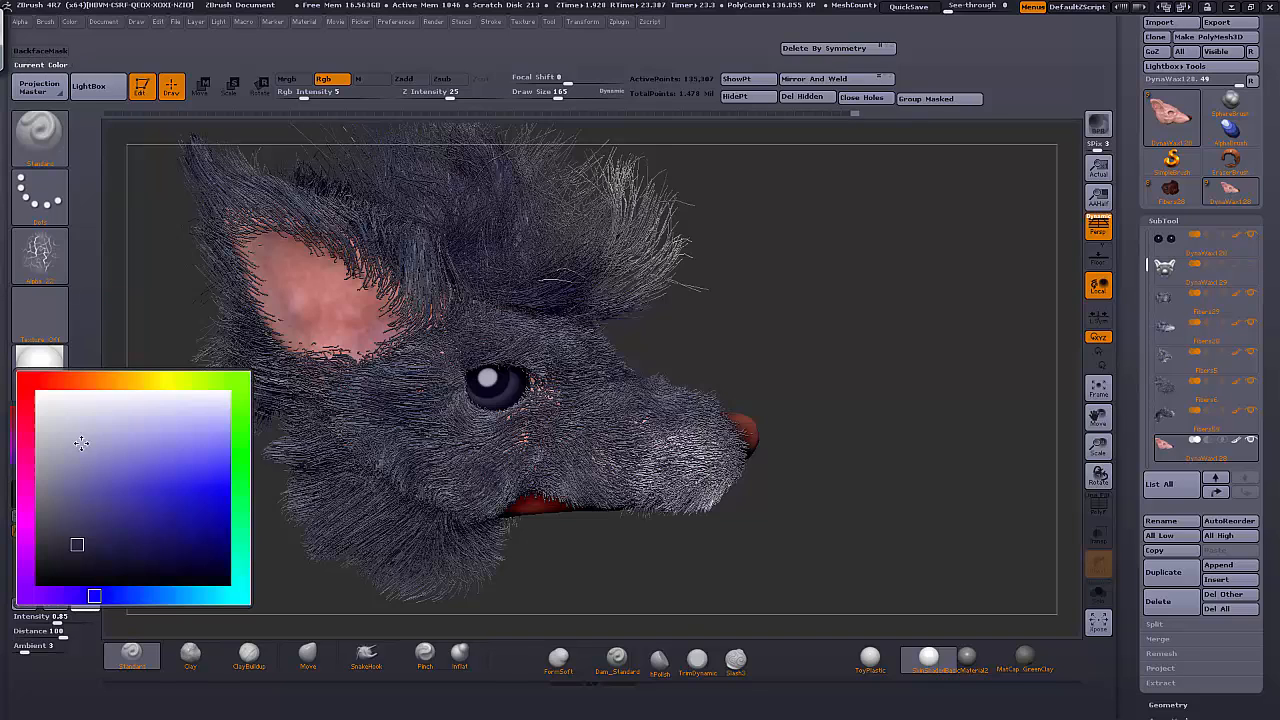
{"action": "left_click", "coordinate": [69, 377]}
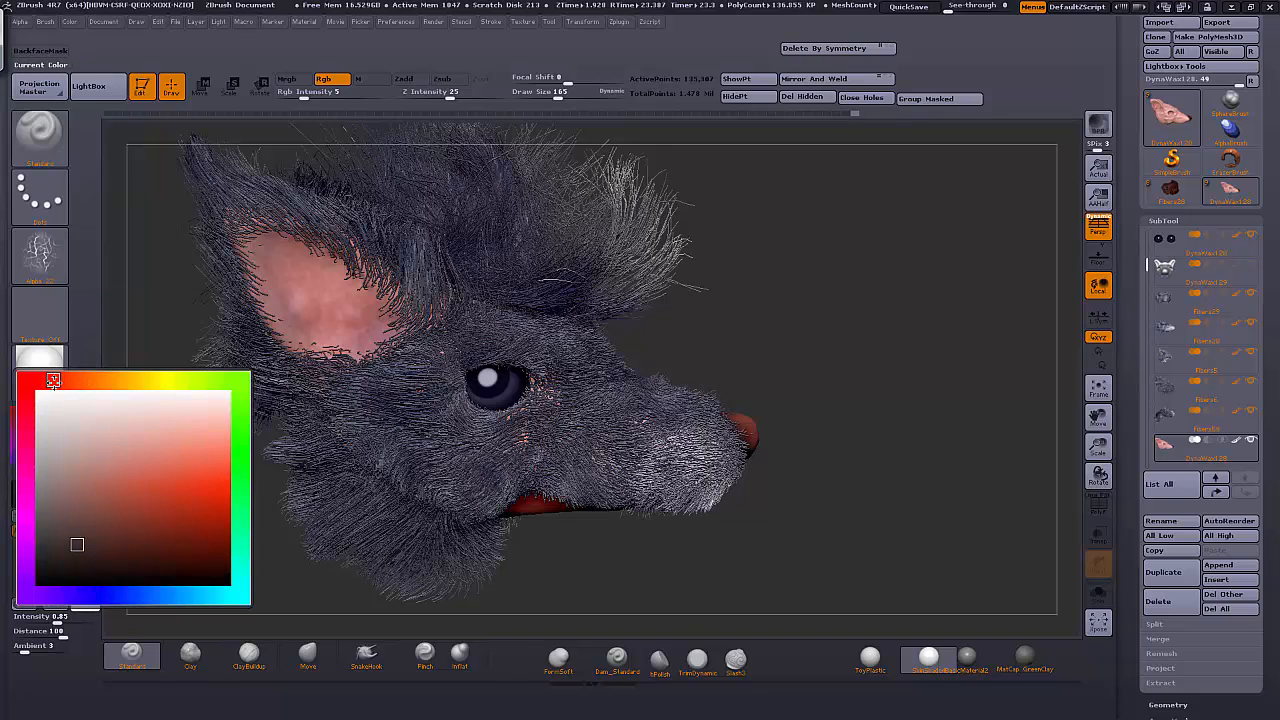
{"action": "left_click", "coordinate": [208, 512]}
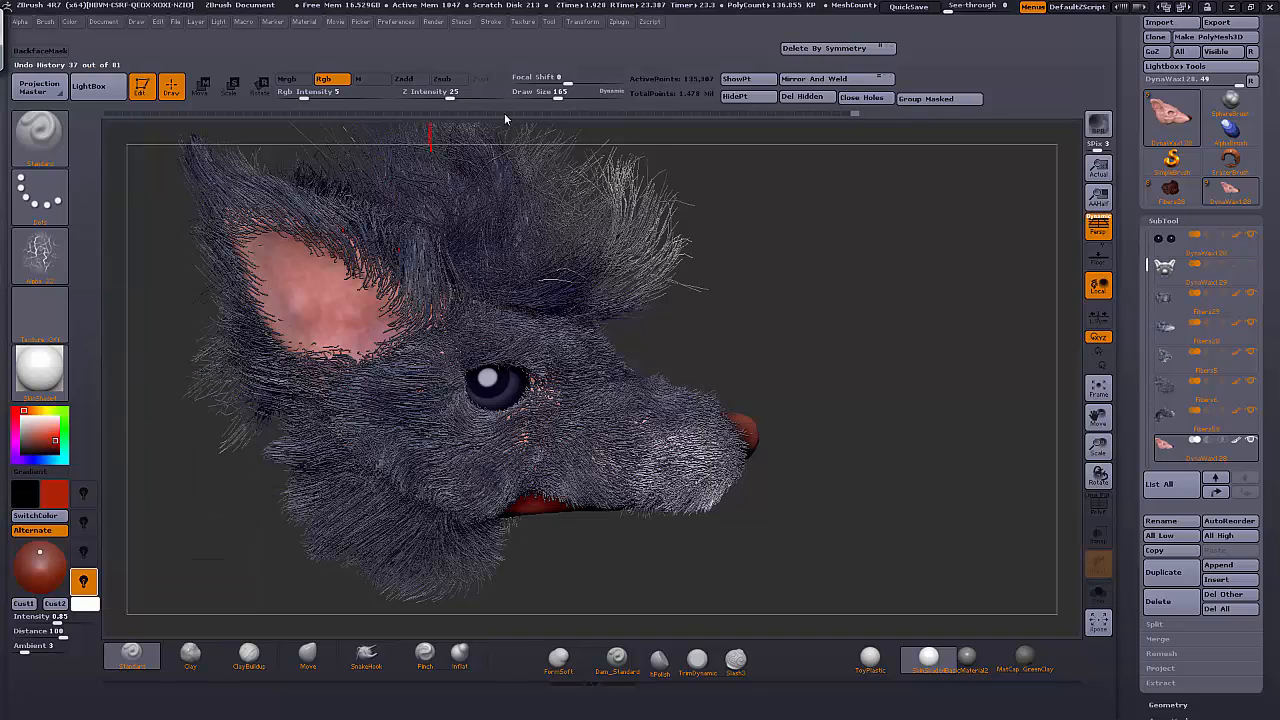
{"action": "left_click", "coordinate": [39, 192]}
{"action": "left_click", "coordinate": [172, 207]}
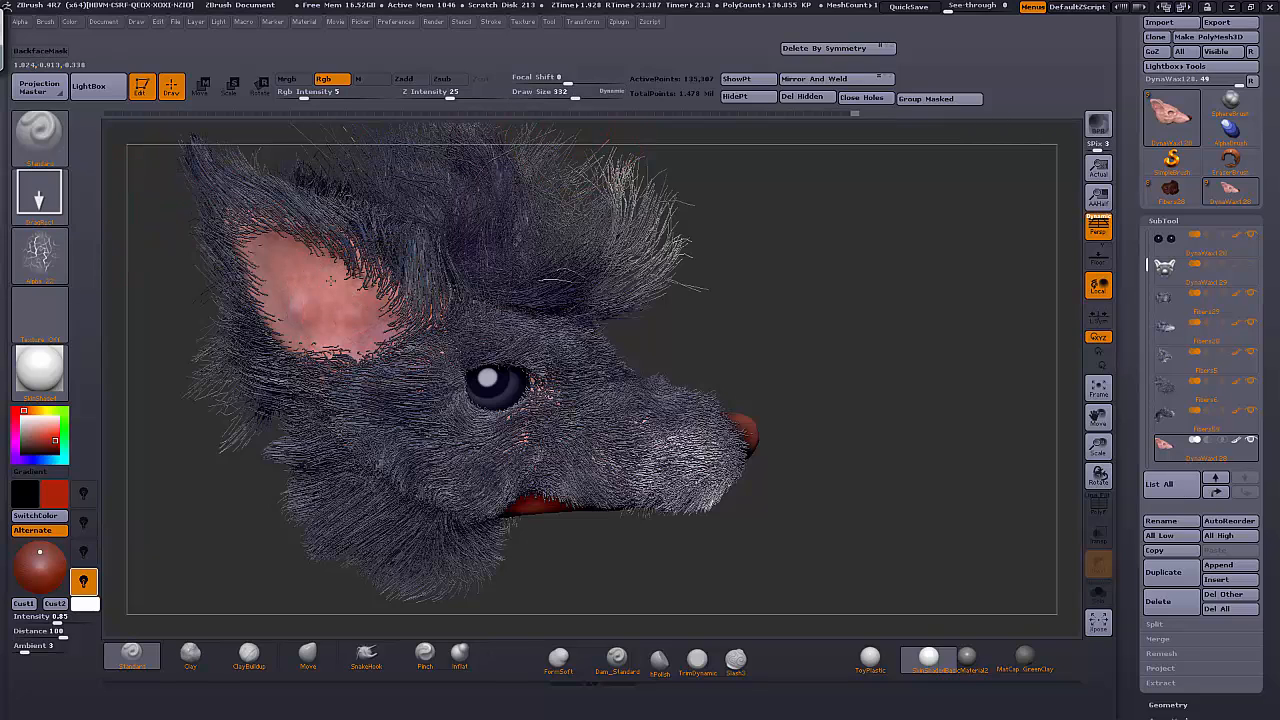
{"action": "left_click_drag", "start_coordinate": [305, 97], "coordinate": [340, 97]}
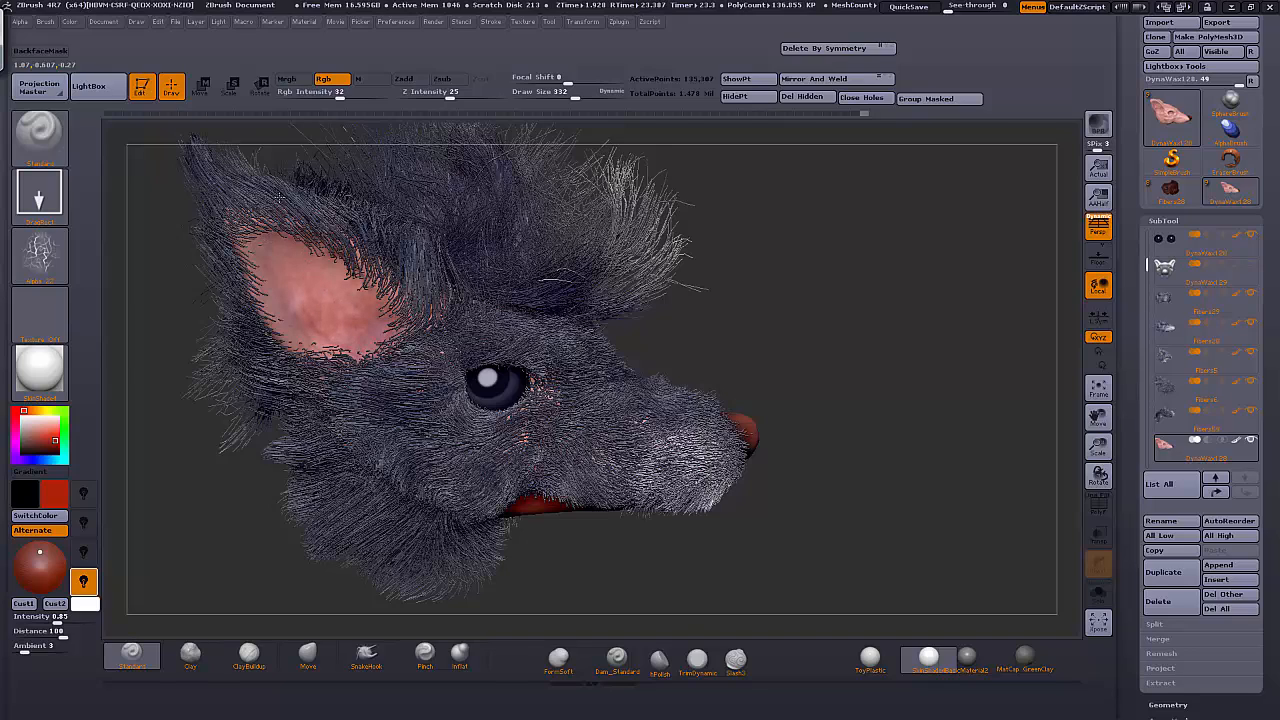
{"action": "left_click", "coordinate": [343, 93]}
{"action": "left_click_drag", "start_coordinate": [358, 93], "coordinate": [355, 93]}
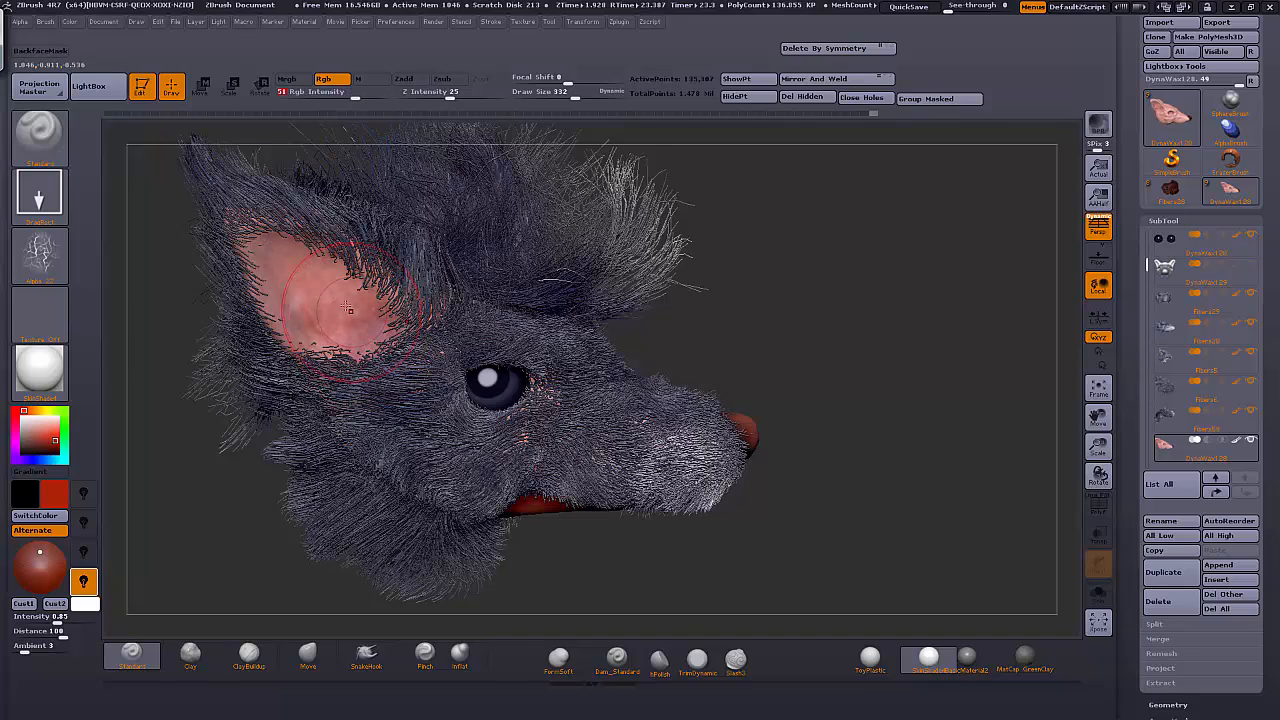
Stamp red vein patterns over the inner ear's skin, adding softer ones at RGB intensity 21
{"action": "left_click_drag", "start_coordinate": [286, 253], "coordinate": [201, 262]}
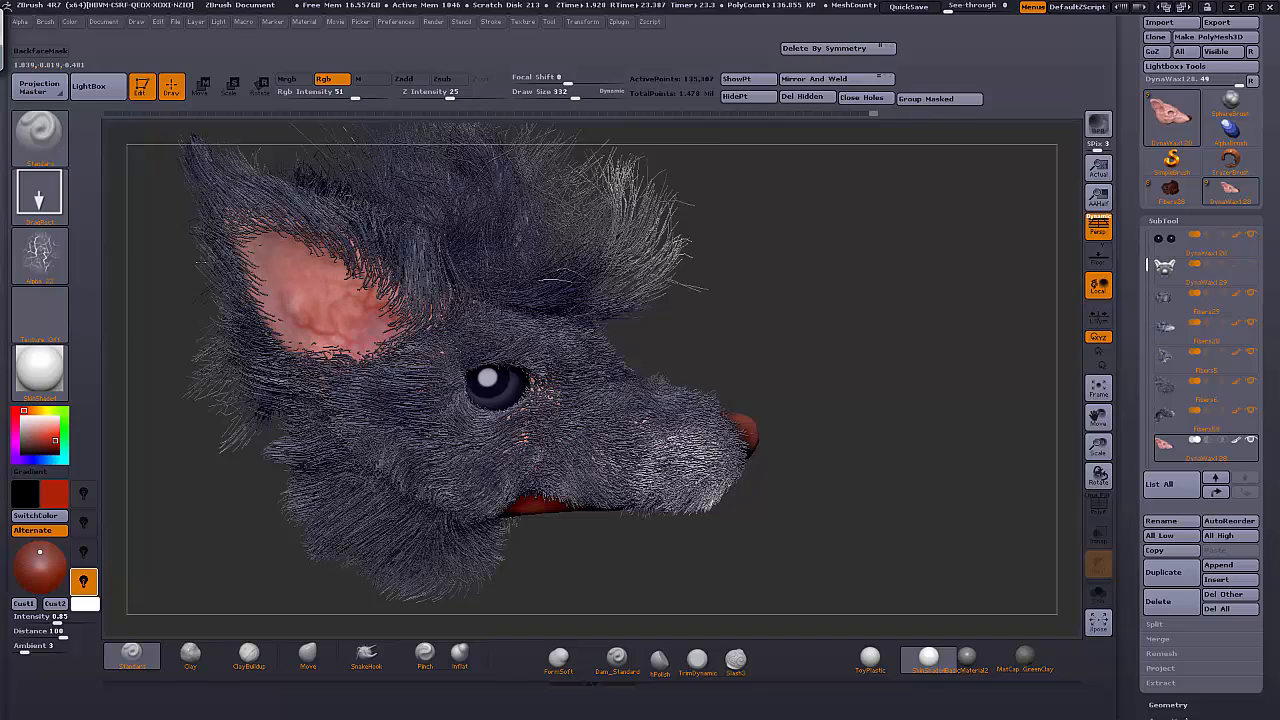
{"action": "mouse_move", "coordinate": [200, 208]}
{"action": "left_mouse_down"}
{"action": "mouse_move", "coordinate": [264, 234]}
{"action": "mouse_move", "coordinate": [313, 340]}
{"action": "mouse_move", "coordinate": [337, 328]}
{"action": "mouse_move", "coordinate": [360, 342]}
{"action": "mouse_move", "coordinate": [330, 330]}
{"action": "left_mouse_up"}
{"action": "mouse_move", "coordinate": [310, 265]}
{"action": "left_mouse_down"}
{"action": "mouse_move", "coordinate": [322, 218]}
{"action": "mouse_move", "coordinate": [298, 250]}
{"action": "left_mouse_up"}
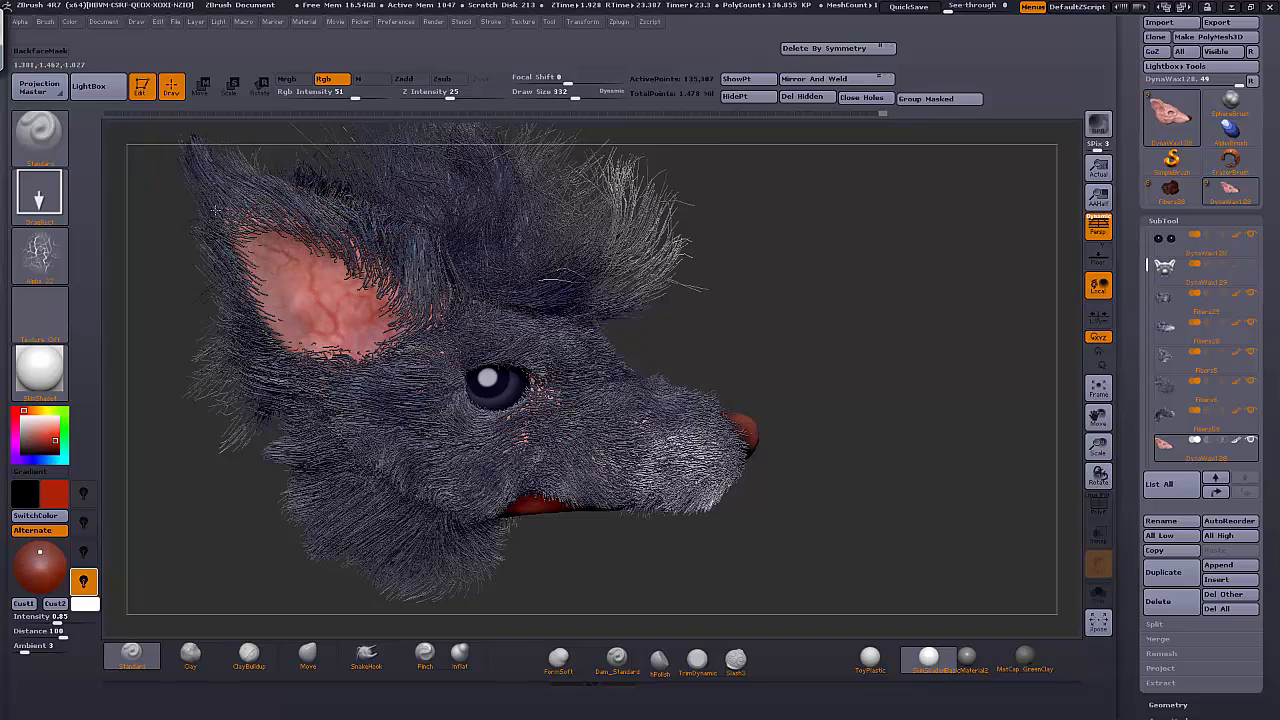
{"action": "left_click_drag", "start_coordinate": [298, 250], "coordinate": [307, 221]}
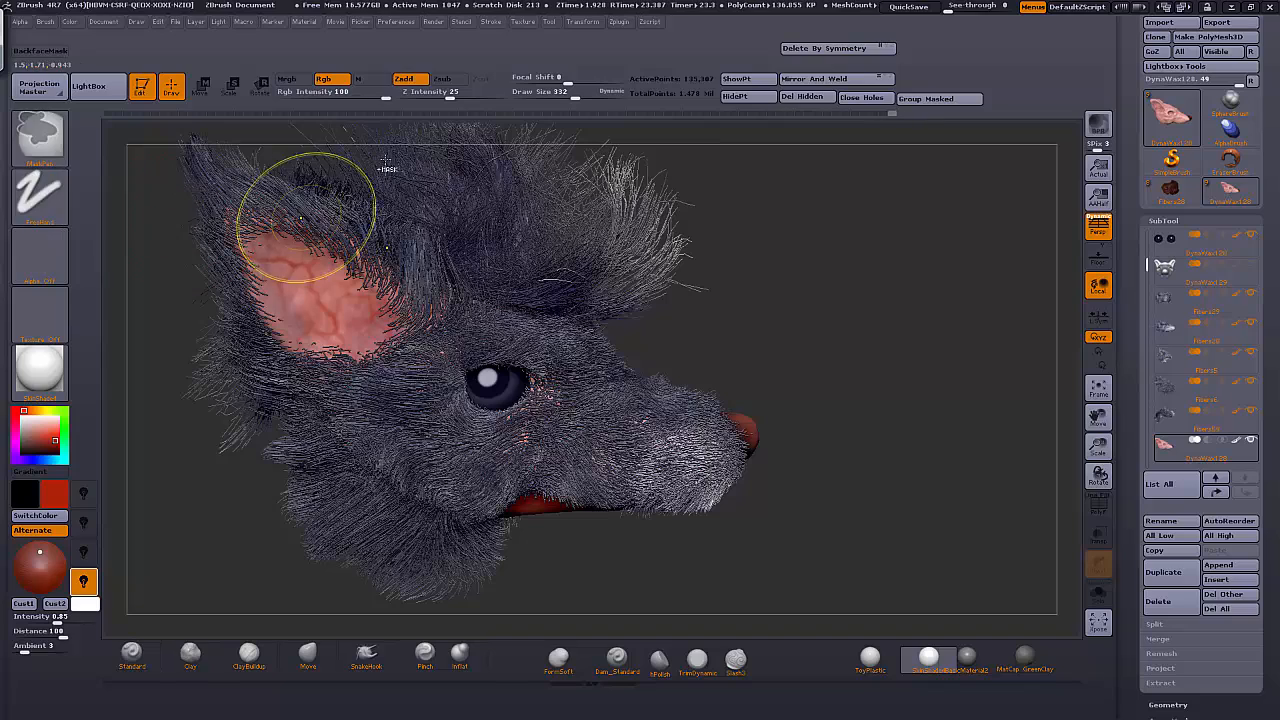
{"action": "left_click_drag", "start_coordinate": [337, 92], "coordinate": [328, 92]}
{"action": "left_click_drag", "start_coordinate": [316, 292], "coordinate": [334, 328]}
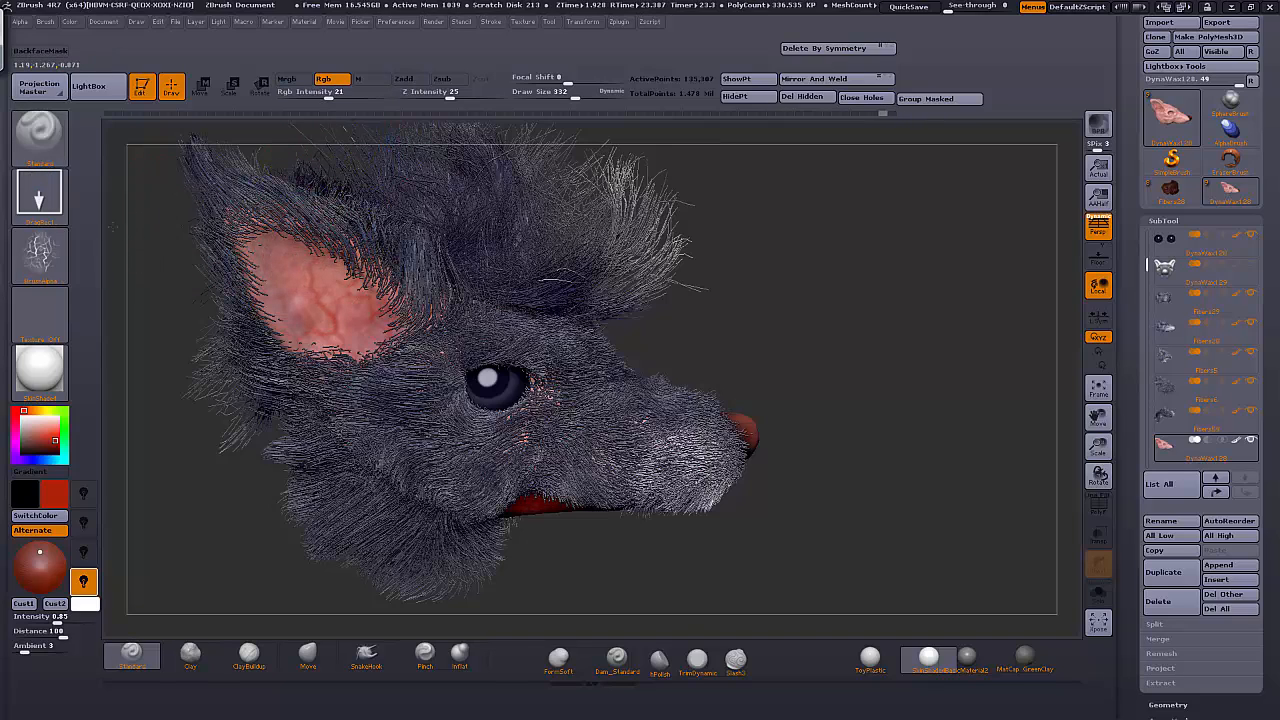
Try white as the main colour and replace it with pink sampled from the inner ear's skin
{"action": "left_click_drag", "start_coordinate": [894, 312], "coordinate": [866, 326]}
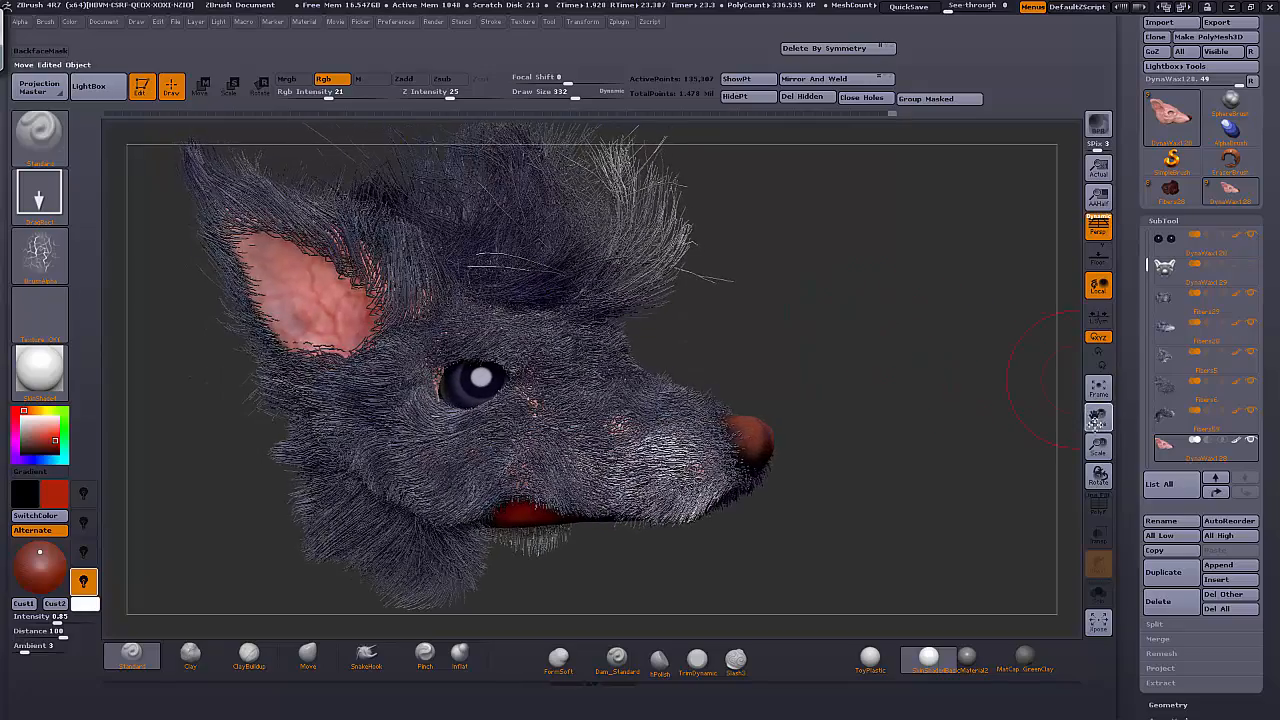
{"action": "left_click_drag", "start_coordinate": [1098, 418], "coordinate": [1145, 430]}
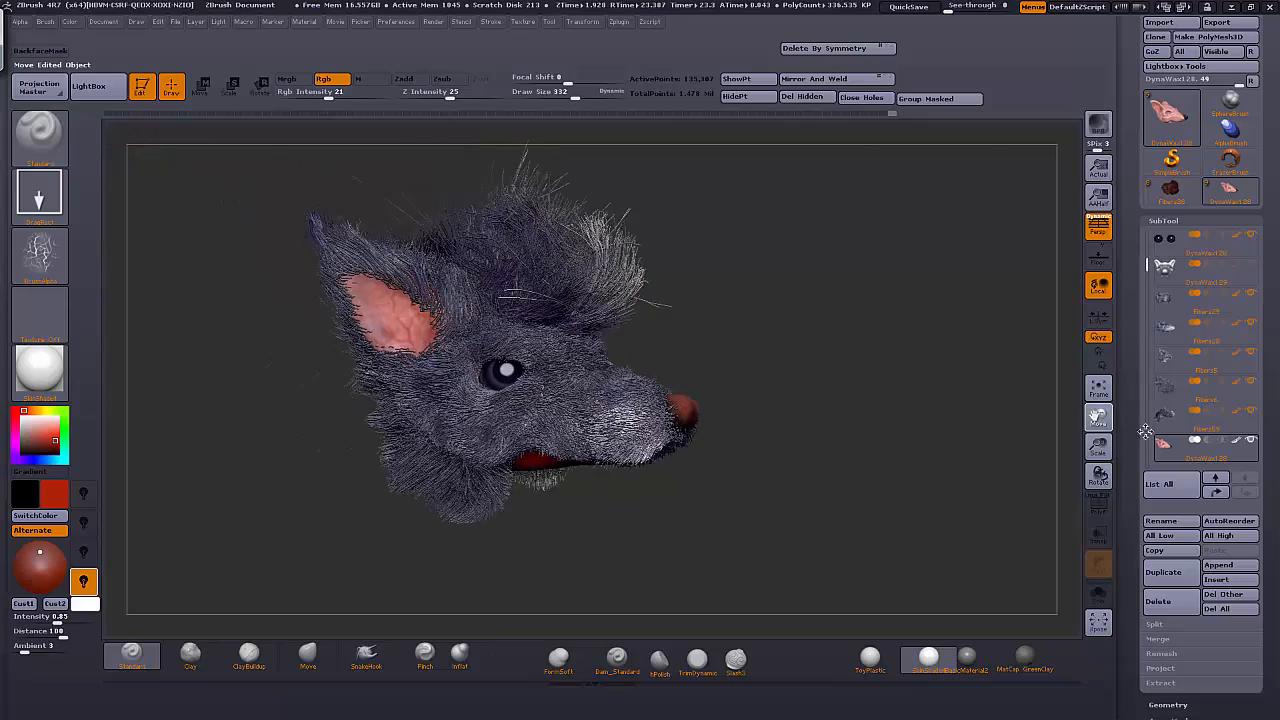
{"action": "left_click_drag", "start_coordinate": [903, 346], "coordinate": [955, 370]}
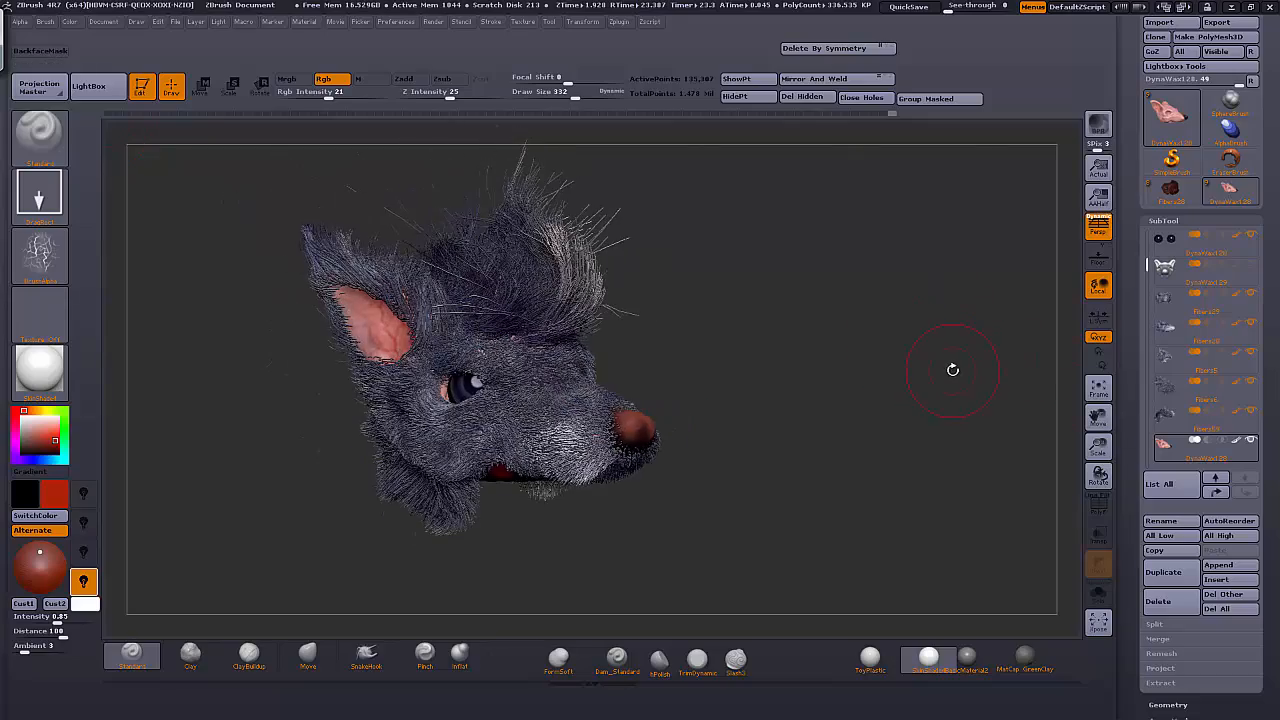
{"action": "left_click_drag", "start_coordinate": [870, 380], "coordinate": [897, 418]}
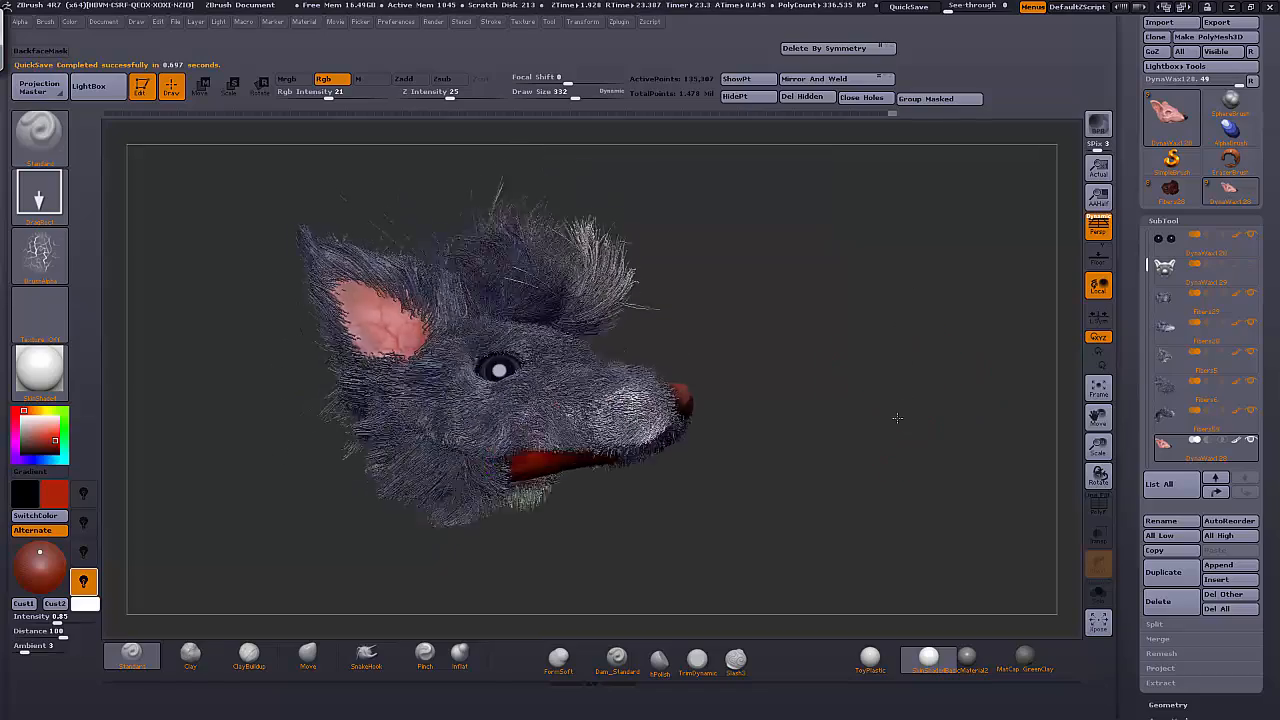
{"action": "left_click", "coordinate": [74, 420]}
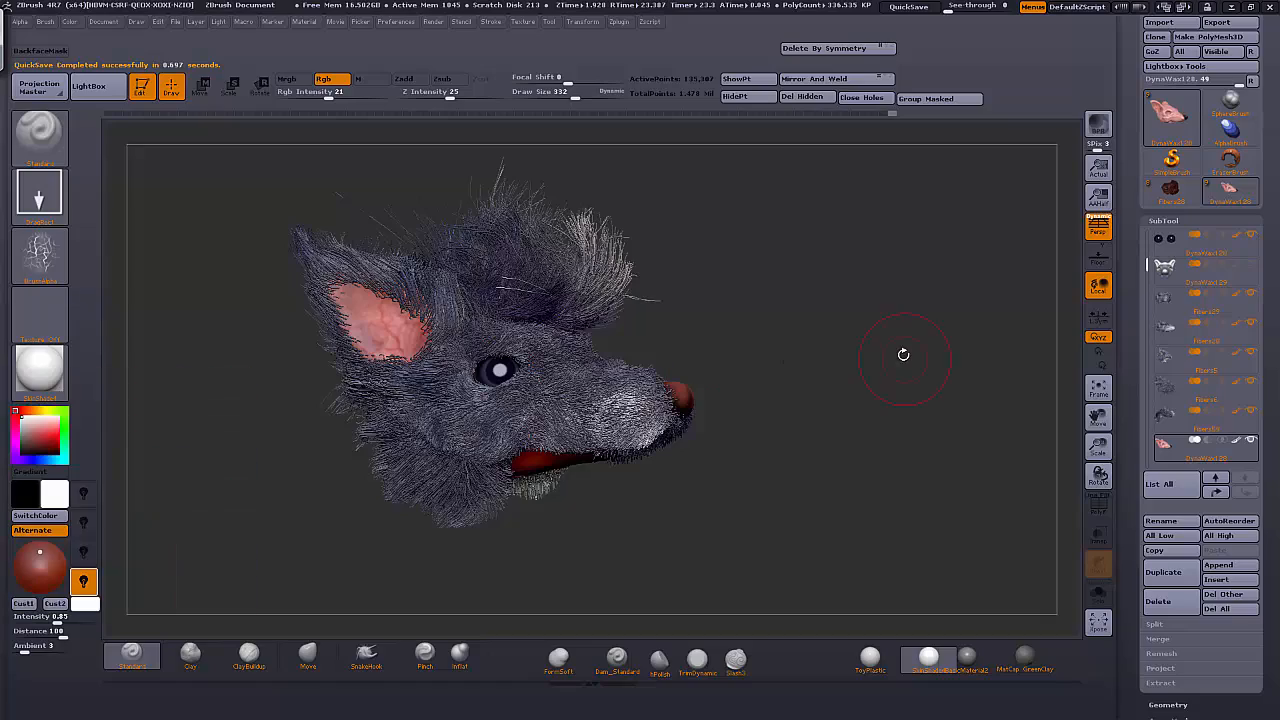
{"action": "left_click_drag", "start_coordinate": [896, 355], "coordinate": [903, 356]}
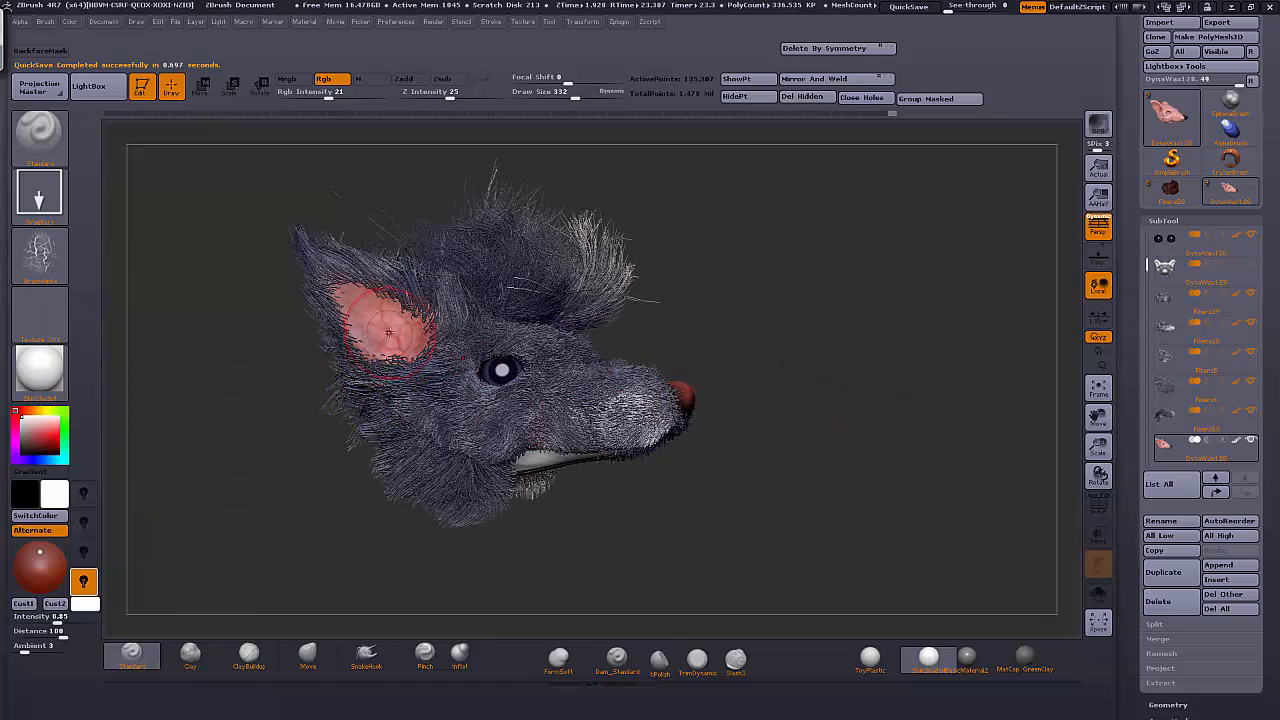
{"action": "key", "text": "c"}
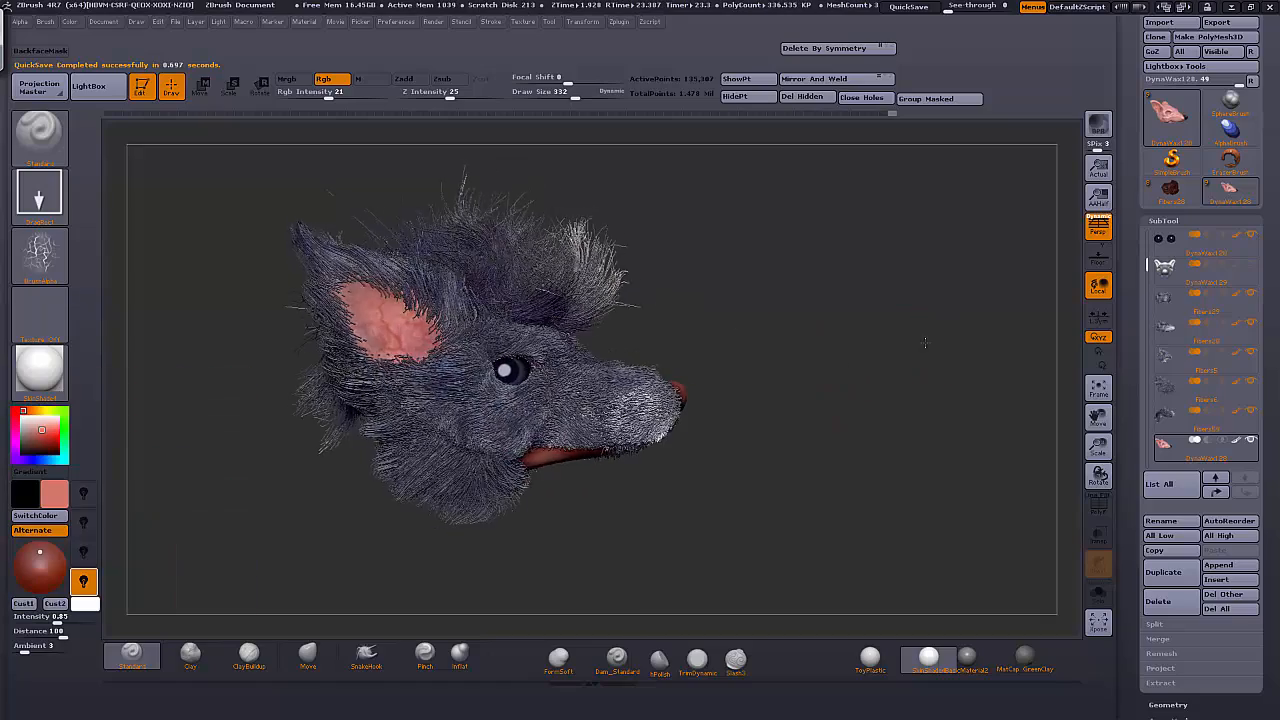
{"action": "left_click_drag", "start_coordinate": [909, 263], "coordinate": [918, 310]}
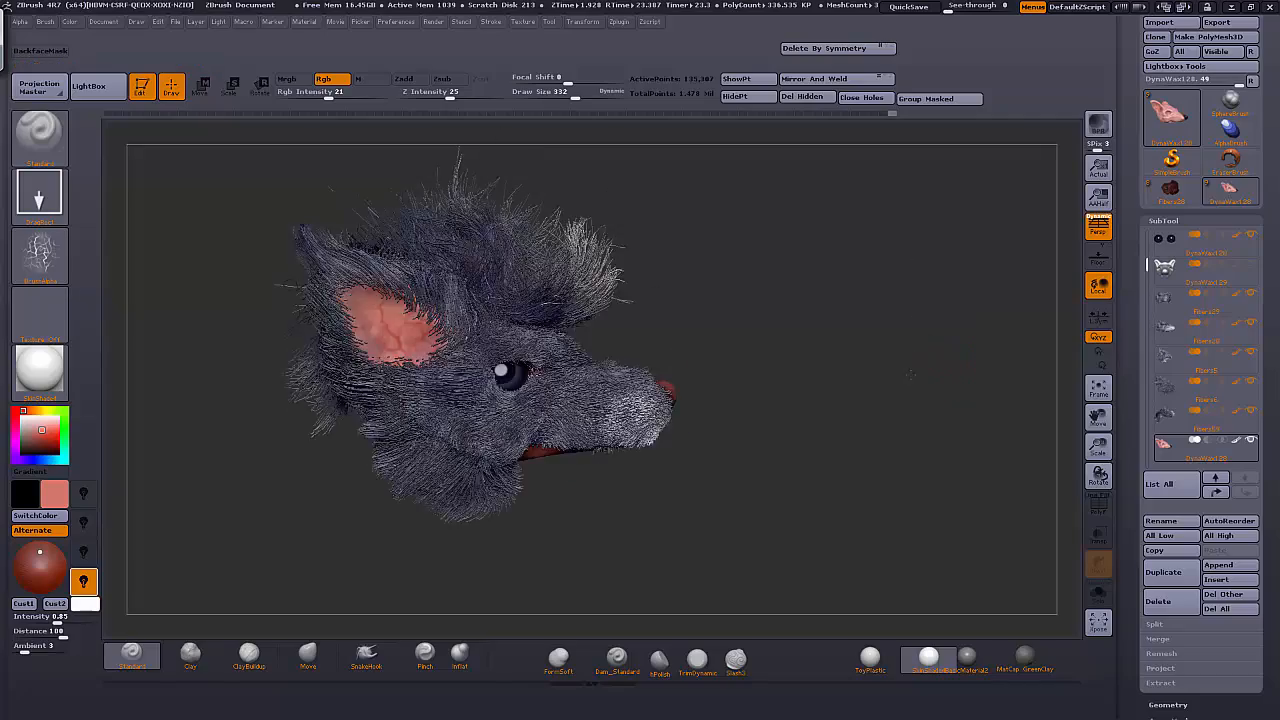
{"action": "left_click_drag", "start_coordinate": [910, 374], "coordinate": [911, 378]}
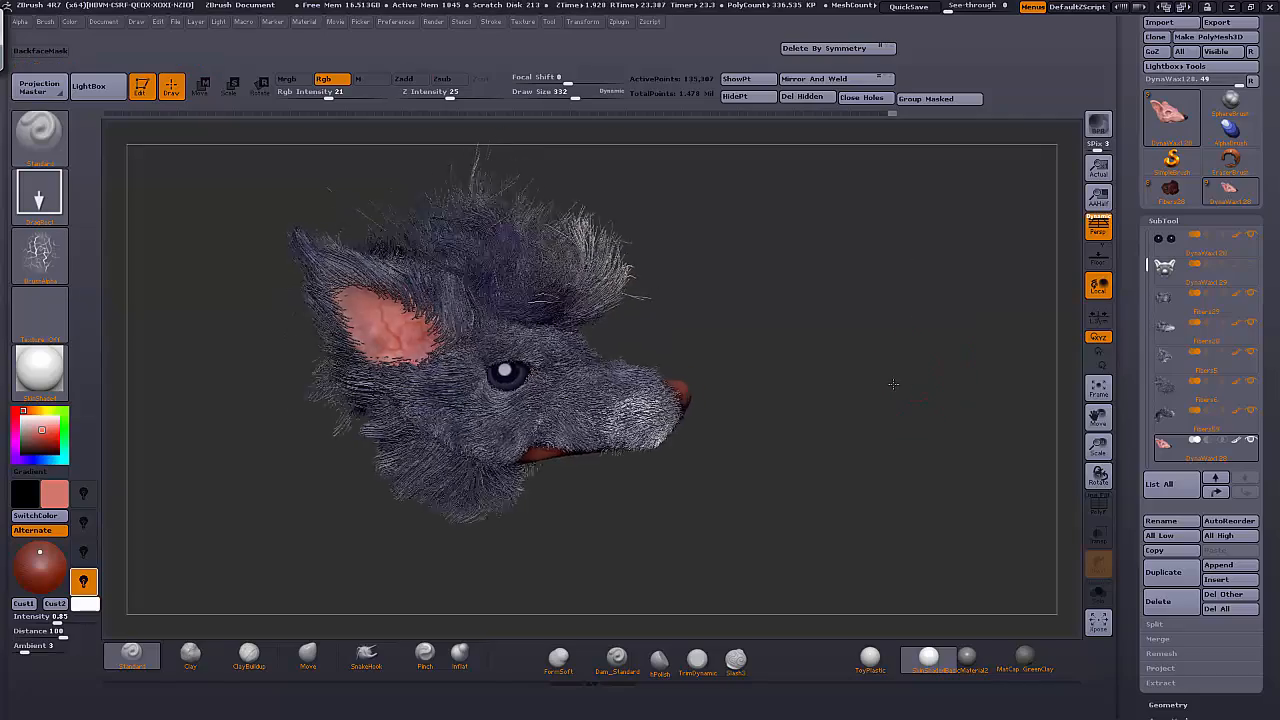
{"action": "left_click_drag", "start_coordinate": [886, 422], "coordinate": [862, 310]}
Make the mouth-interior mesh the active subtool, set the draw size to 155 and mask a strip along its middle
{"action": "left_click", "coordinate": [466, 390], "text": "alt"}
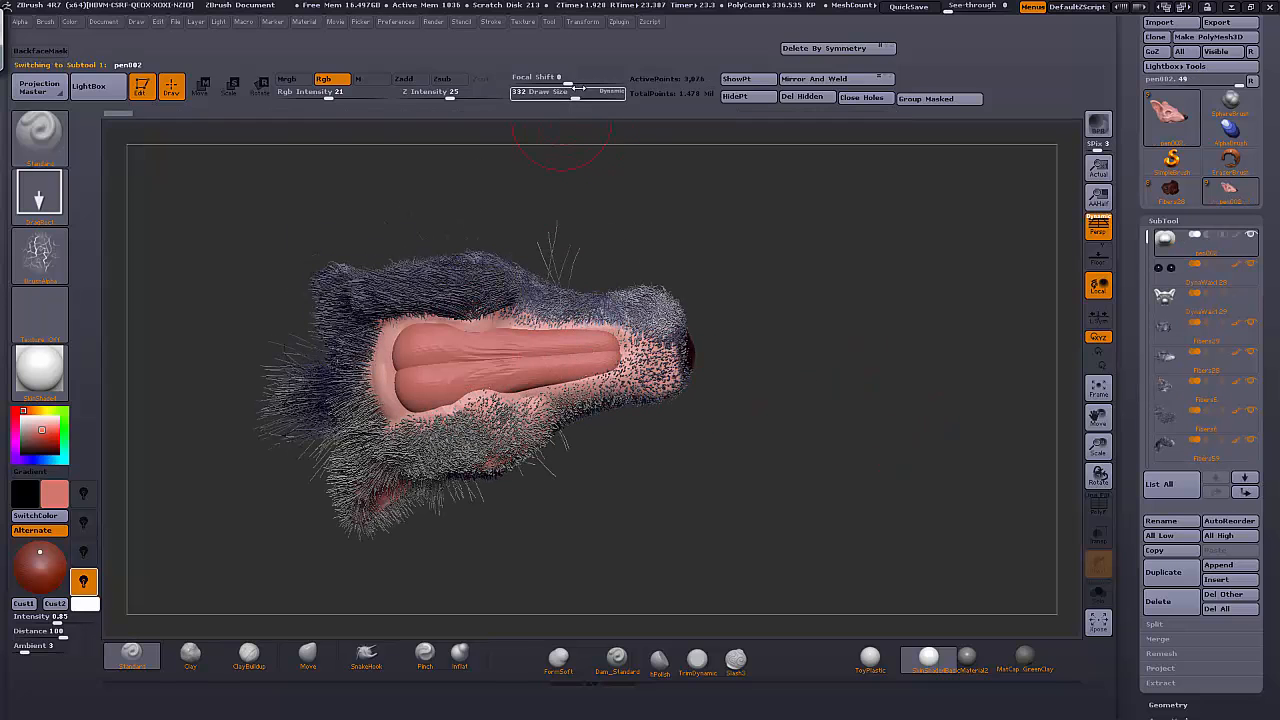
{"action": "left_click_drag", "start_coordinate": [574, 92], "coordinate": [556, 92]}
{"action": "mouse_move", "coordinate": [423, 349]}
{"action": "left_mouse_down", "text": "ctrl"}
{"action": "mouse_move", "coordinate": [429, 364]}
{"action": "mouse_move", "coordinate": [583, 357]}
{"action": "left_mouse_up", "text": "ctrl"}
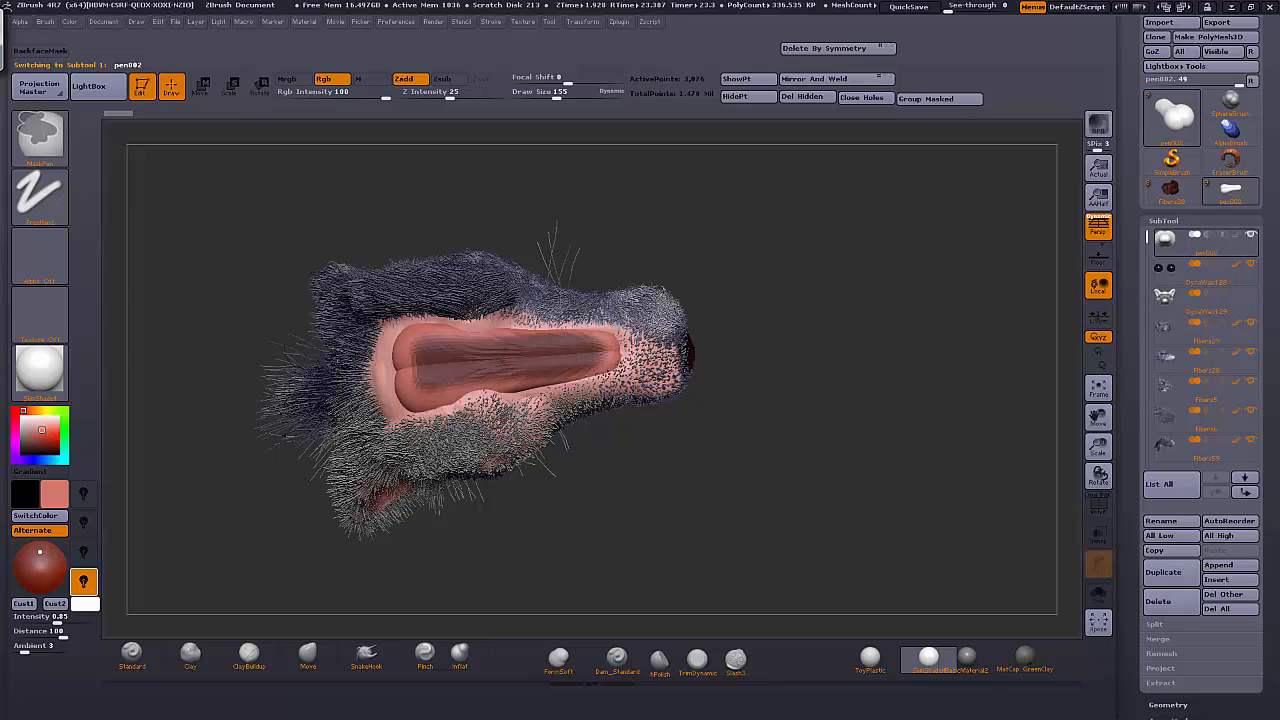
{"action": "left_click_drag", "start_coordinate": [410, 376], "coordinate": [609, 350], "text": "ctrl"}
{"action": "mouse_move", "coordinate": [792, 279]}
{"action": "left_mouse_down"}
{"action": "mouse_move", "coordinate": [783, 391]}
{"action": "mouse_move", "coordinate": [951, 353]}
{"action": "left_mouse_up"}
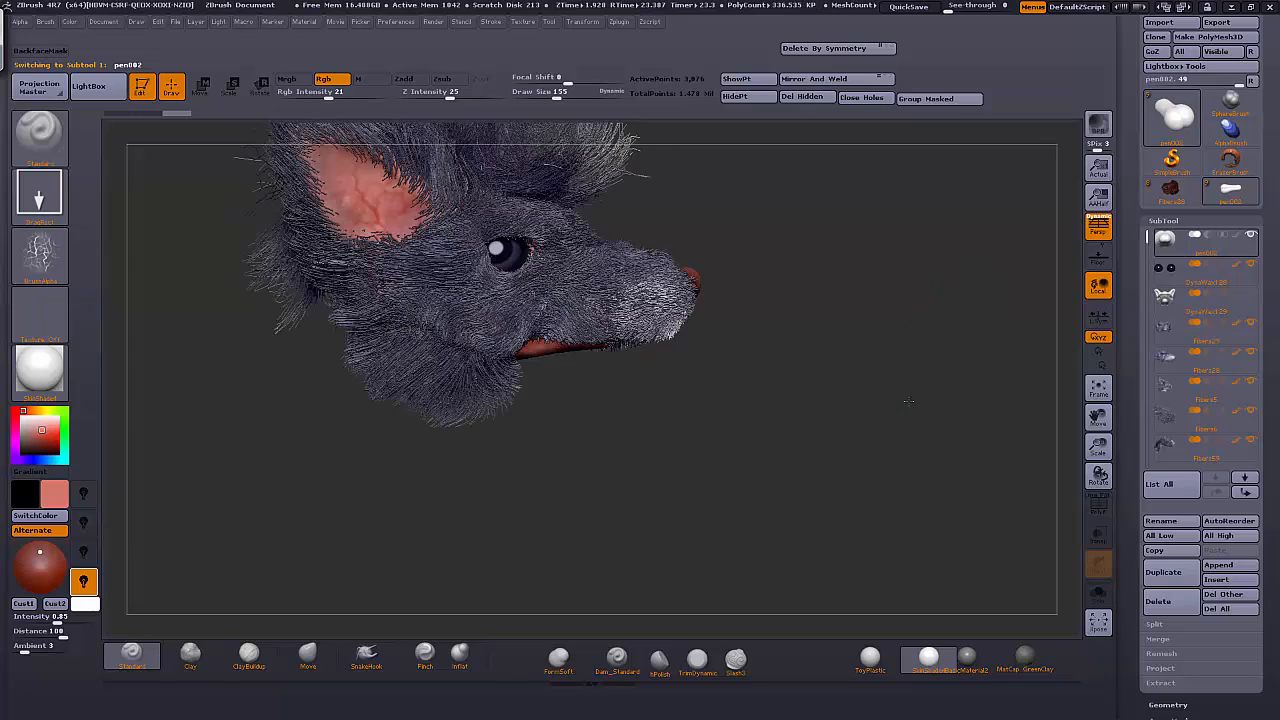
{"action": "mouse_move", "coordinate": [908, 401]}
{"action": "left_mouse_down"}
{"action": "mouse_move", "coordinate": [886, 330]}
{"action": "mouse_move", "coordinate": [900, 402]}
{"action": "left_mouse_up"}
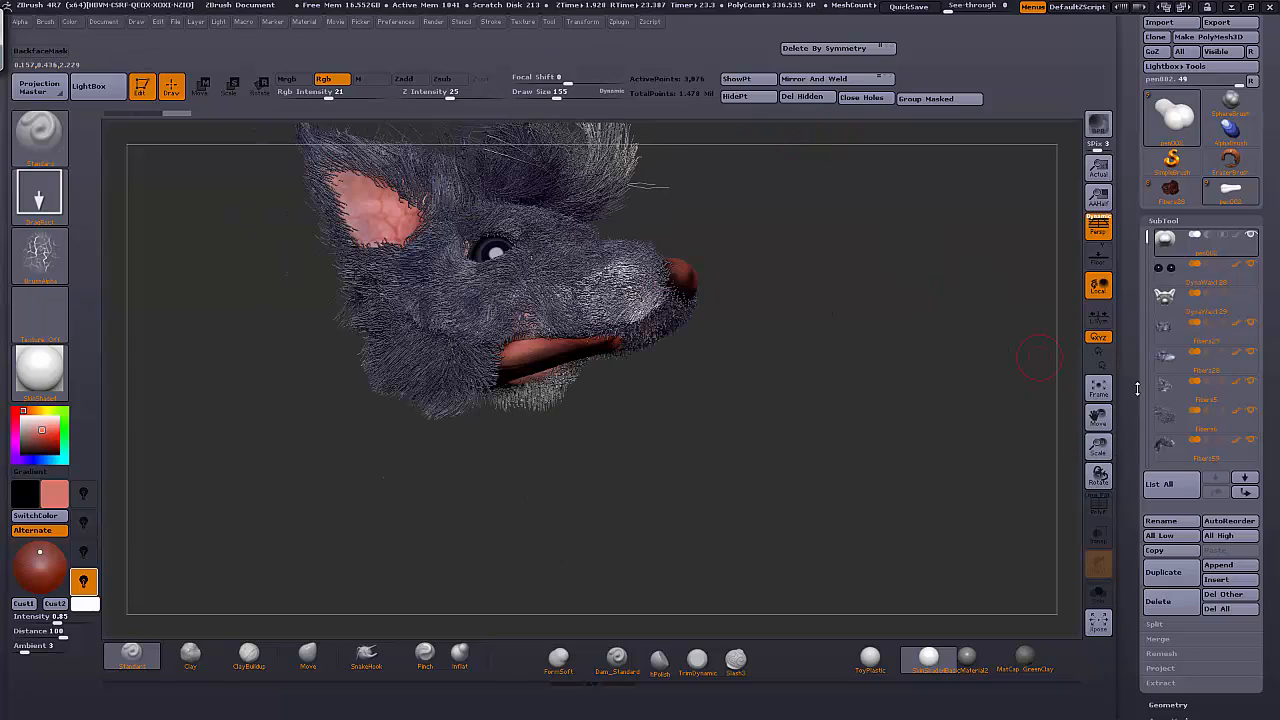
{"action": "left_click_drag", "start_coordinate": [1098, 418], "coordinate": [799, 395]}
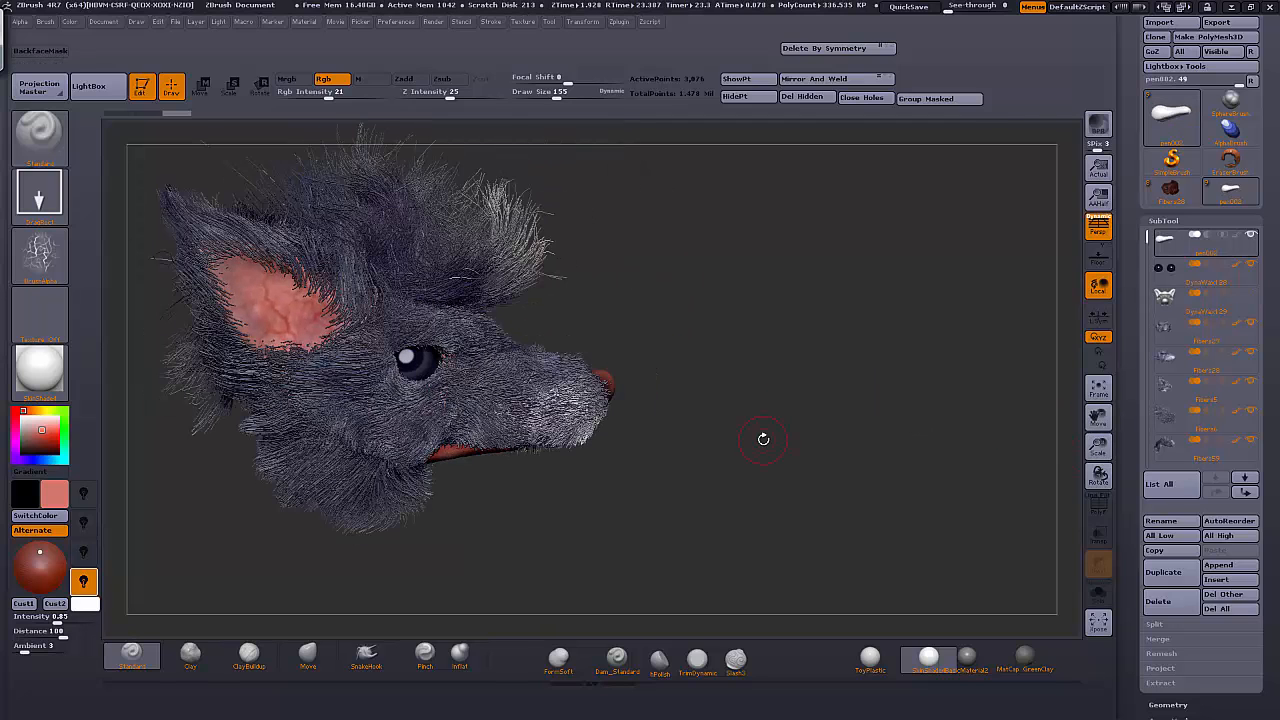